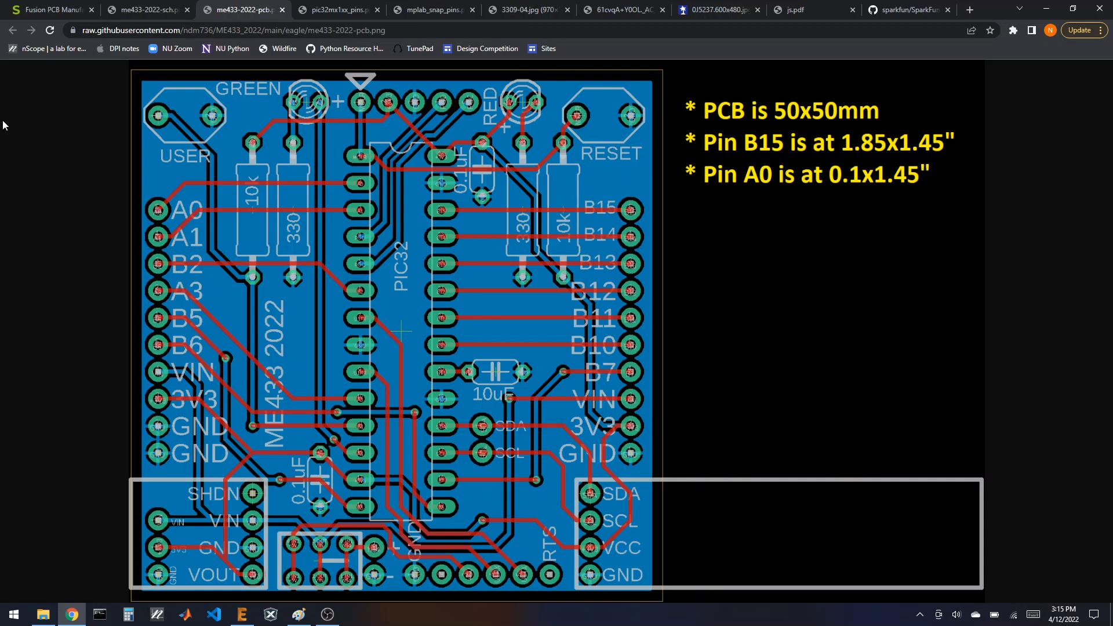
# Step: Compare the ME433 schematic and PCB images, then bring up the PIC32MX1xx 28-pin pinout table
pyautogui.click(119, 9)
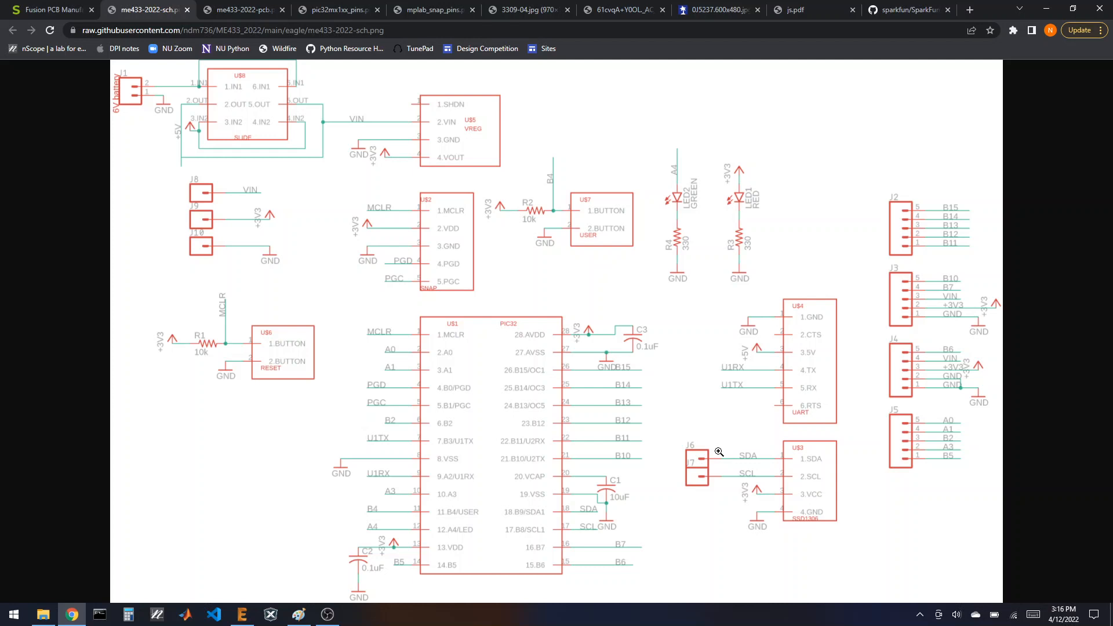
pyautogui.click(249, 9)
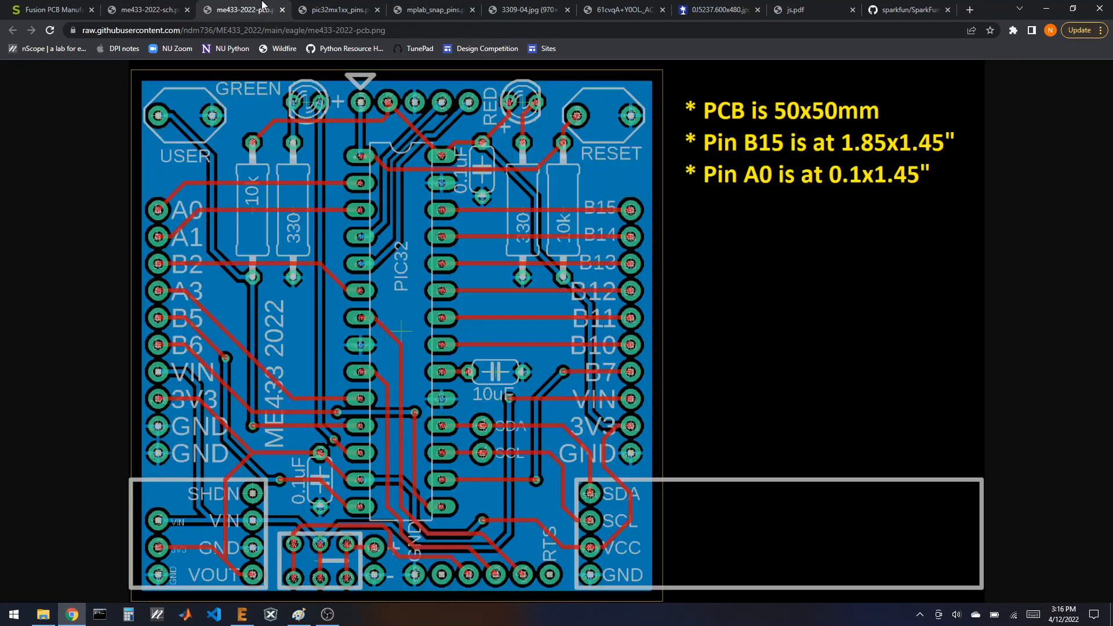
pyautogui.hotkey('ctrl', 'shift', 'Tab')
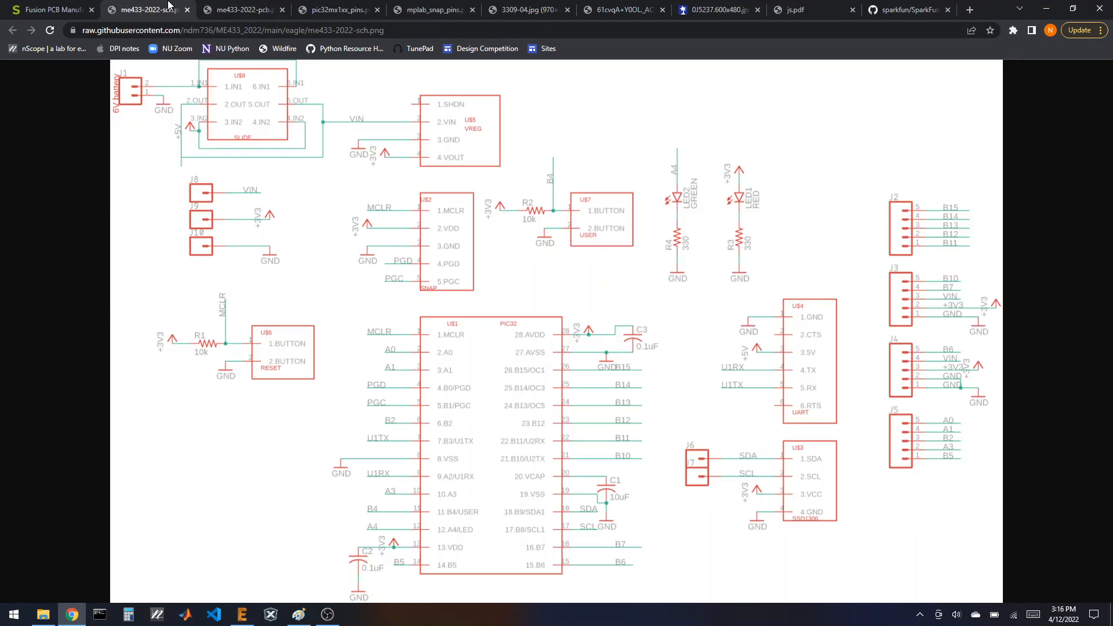
pyautogui.click(309, 7)
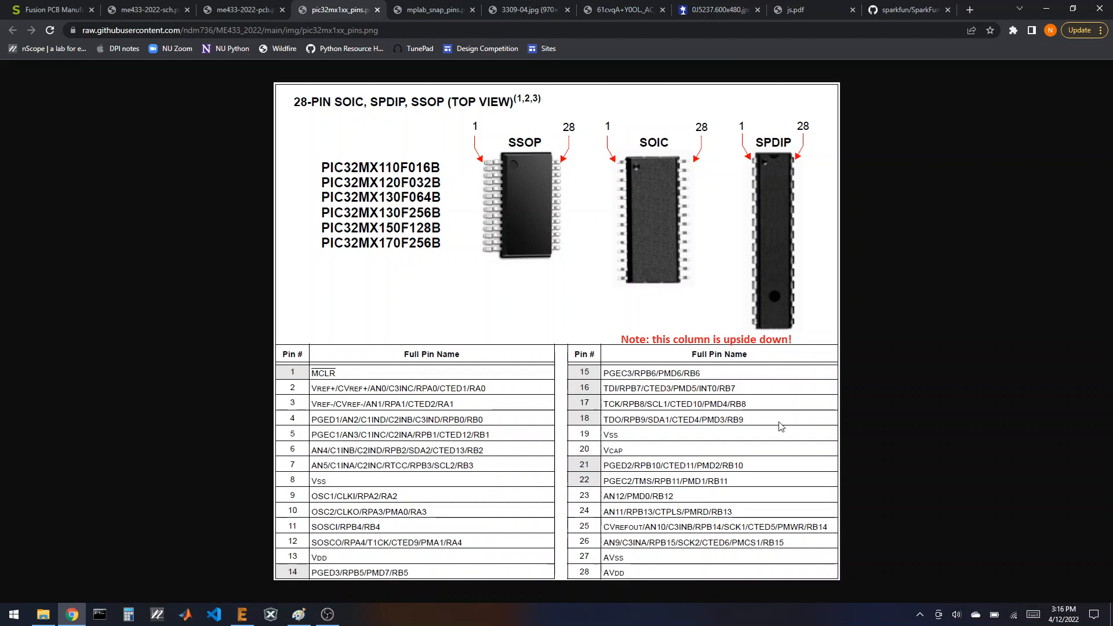
pyautogui.click(430, 7)
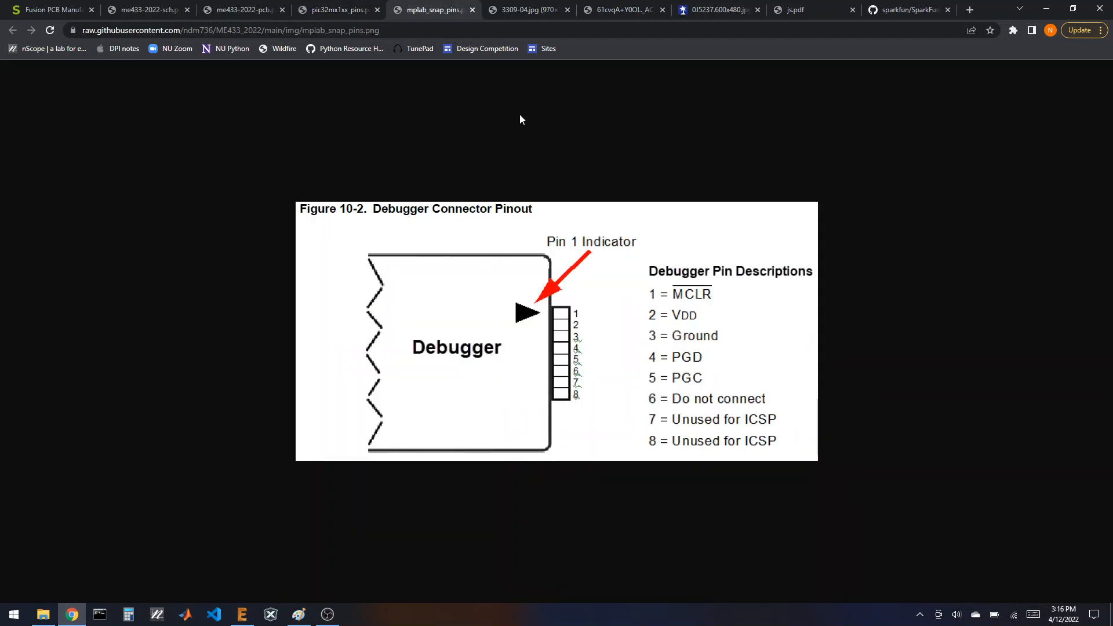
pyautogui.click(523, 8)
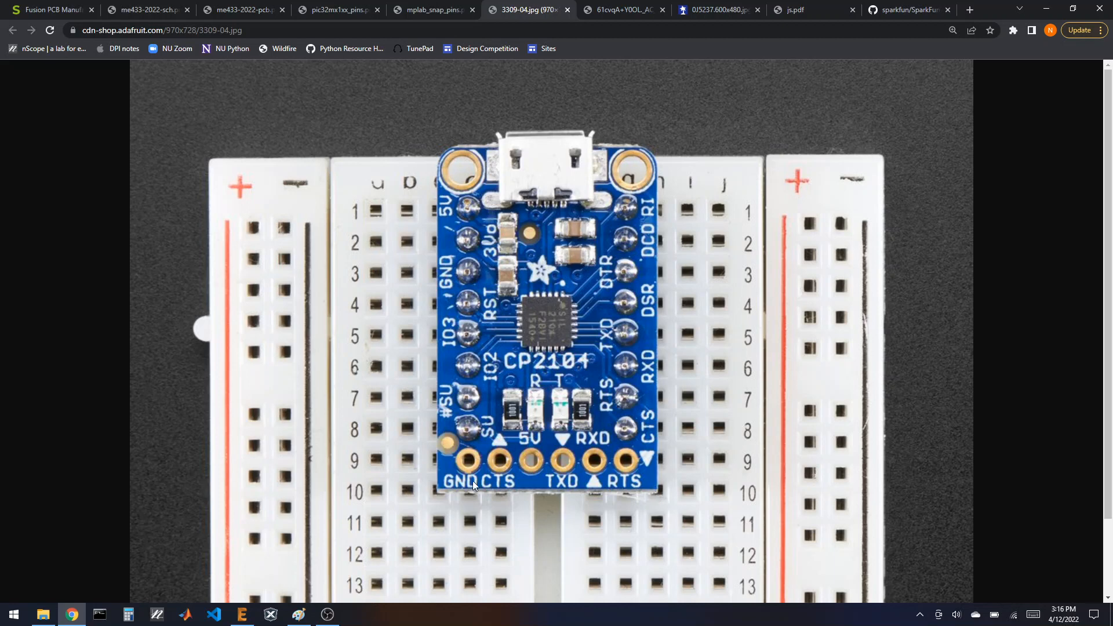
pyautogui.click(619, 9)
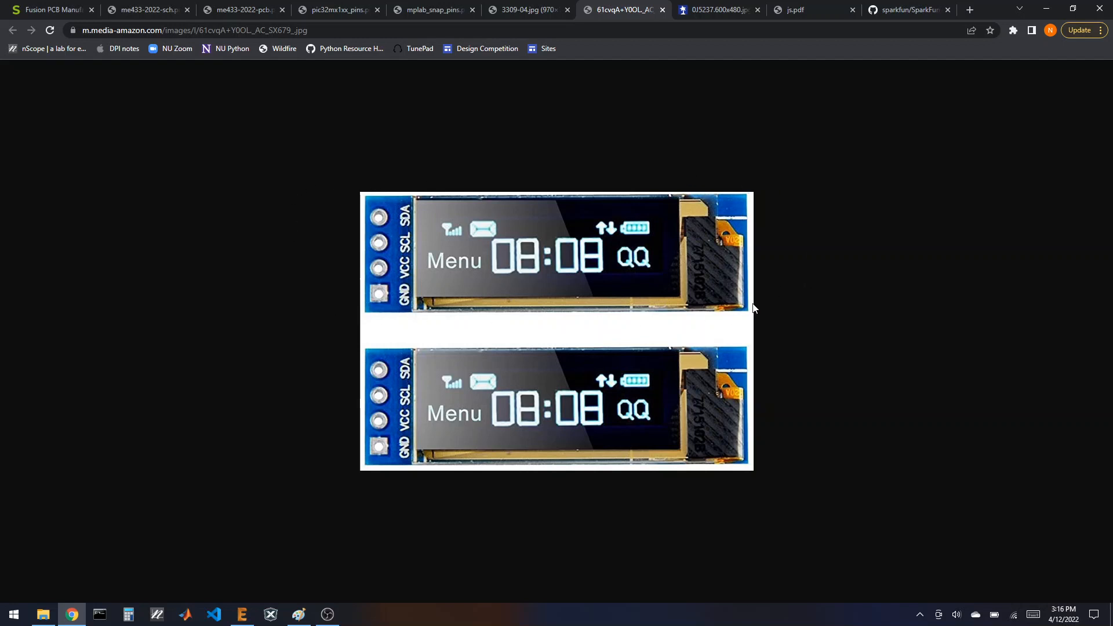
pyautogui.click(706, 11)
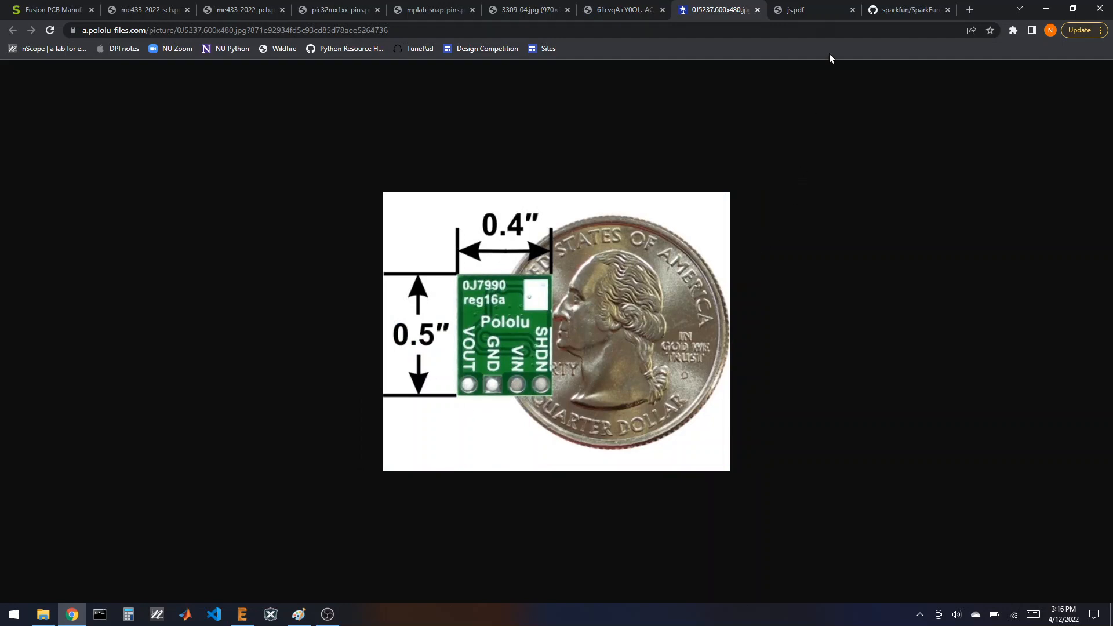
pyautogui.click(803, 10)
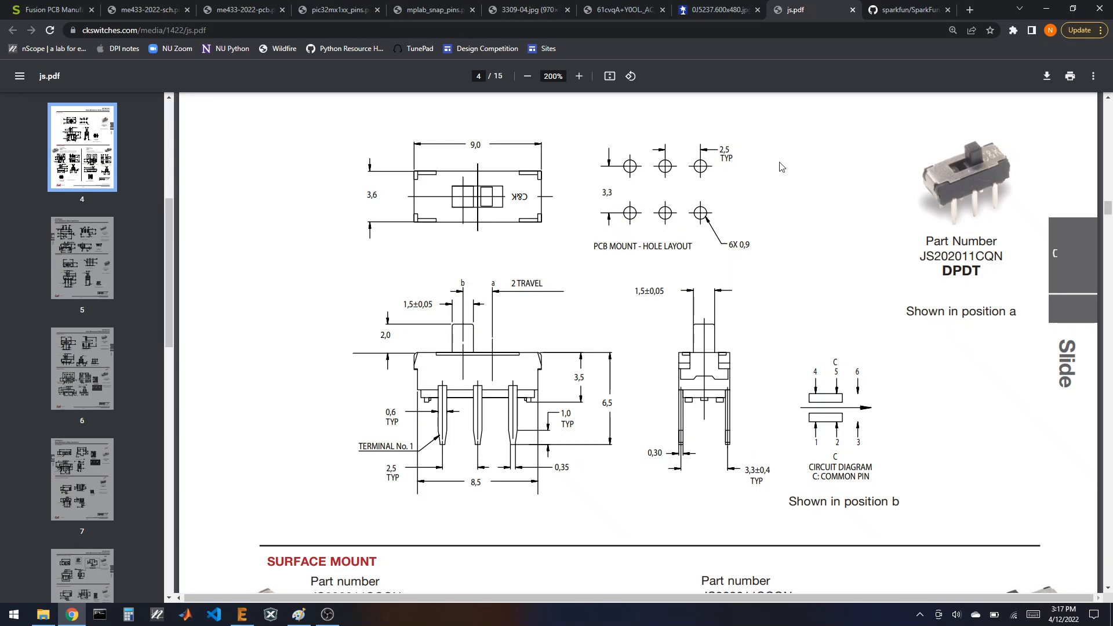
pyautogui.click(907, 11)
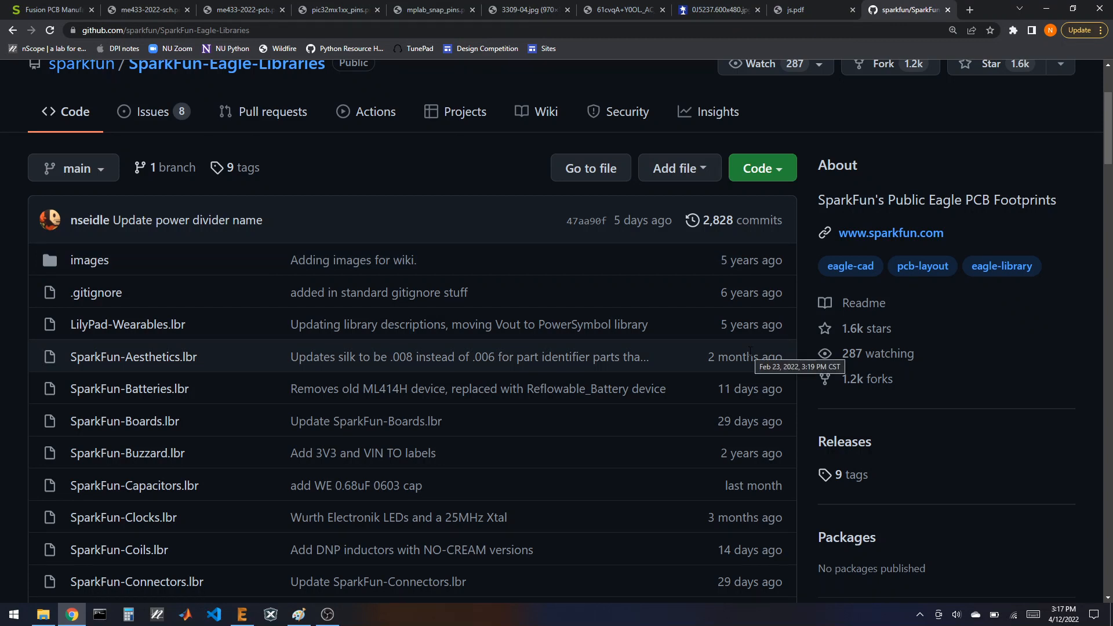
pyautogui.click(721, 10)
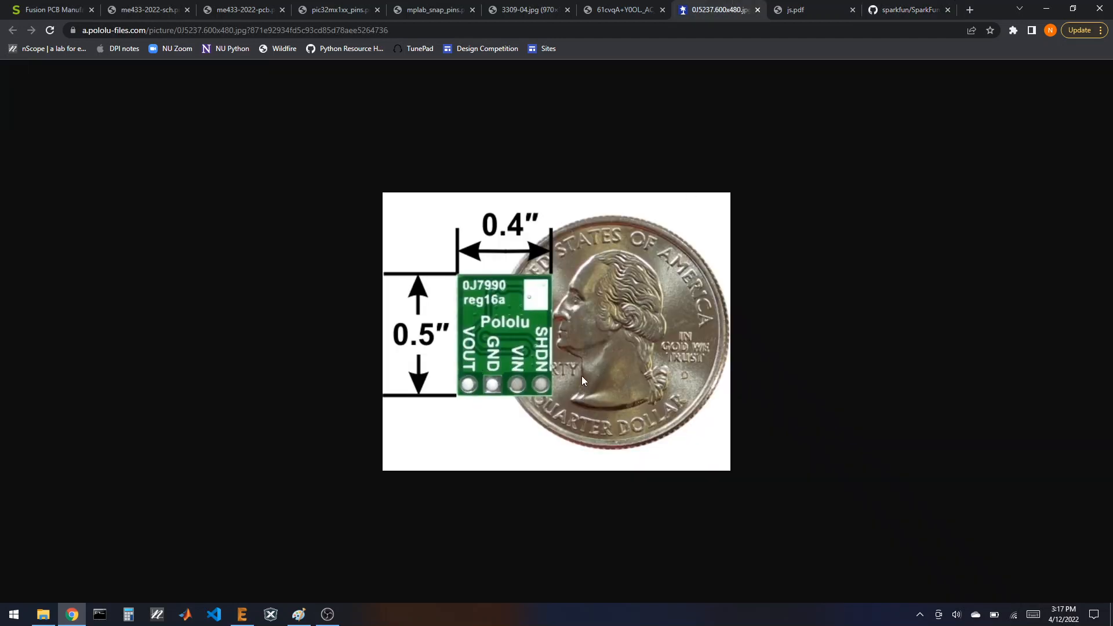
pyautogui.click(618, 10)
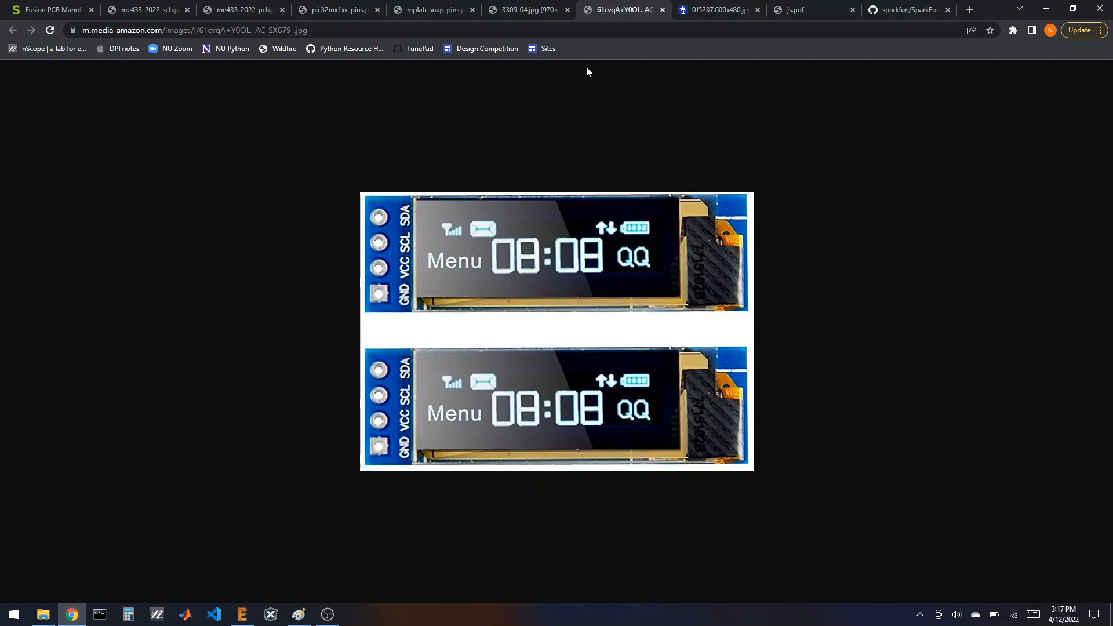
pyautogui.click(527, 6)
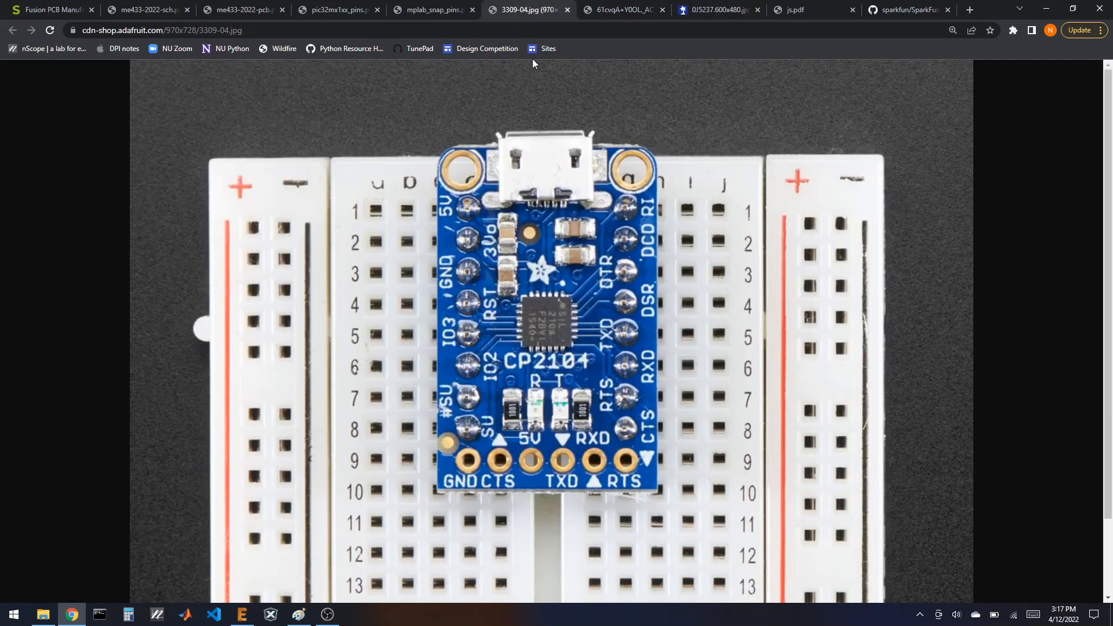
pyautogui.click(434, 10)
pyautogui.click(342, 10)
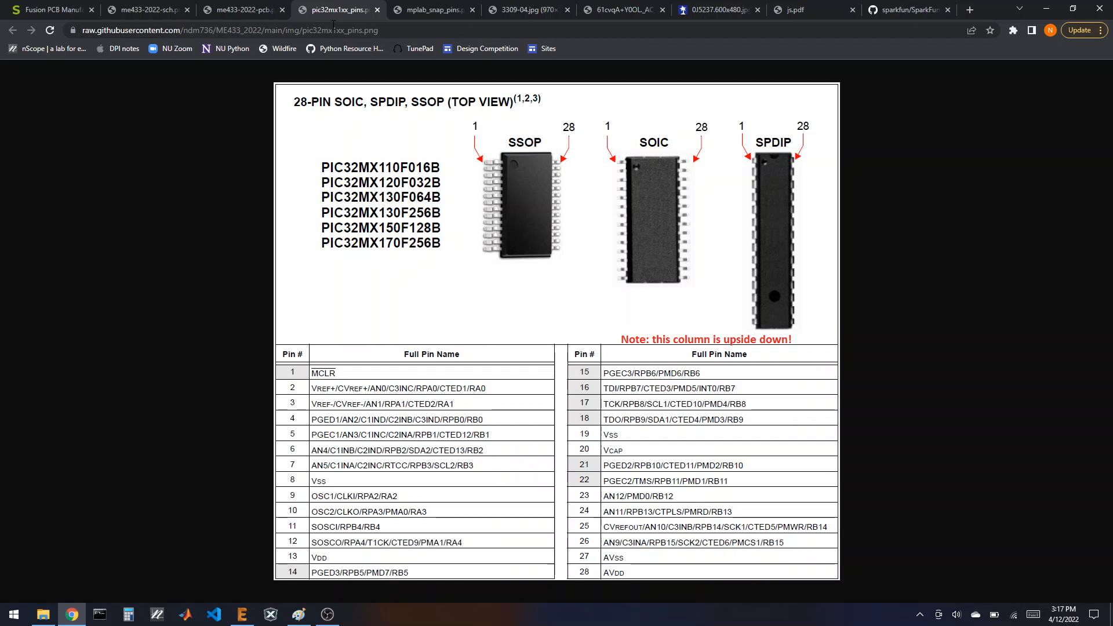
# Step: Create a new project named me433-video in the 2022 folder
pyautogui.click(242, 614)
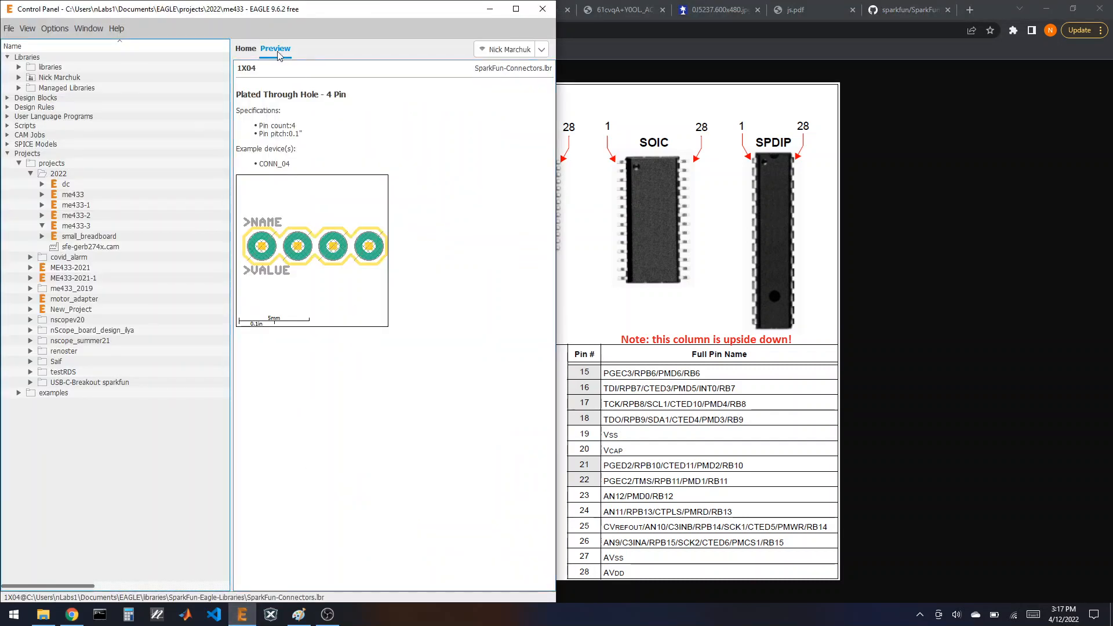
pyautogui.click(59, 175)
pyautogui.rightClick(59, 178)
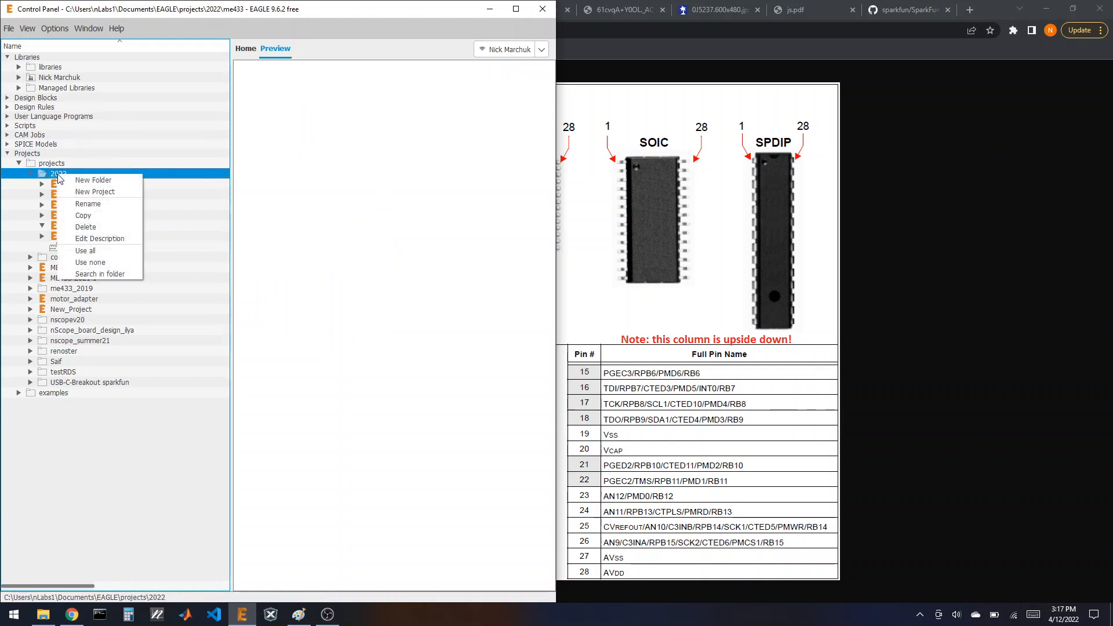
pyautogui.click(87, 189)
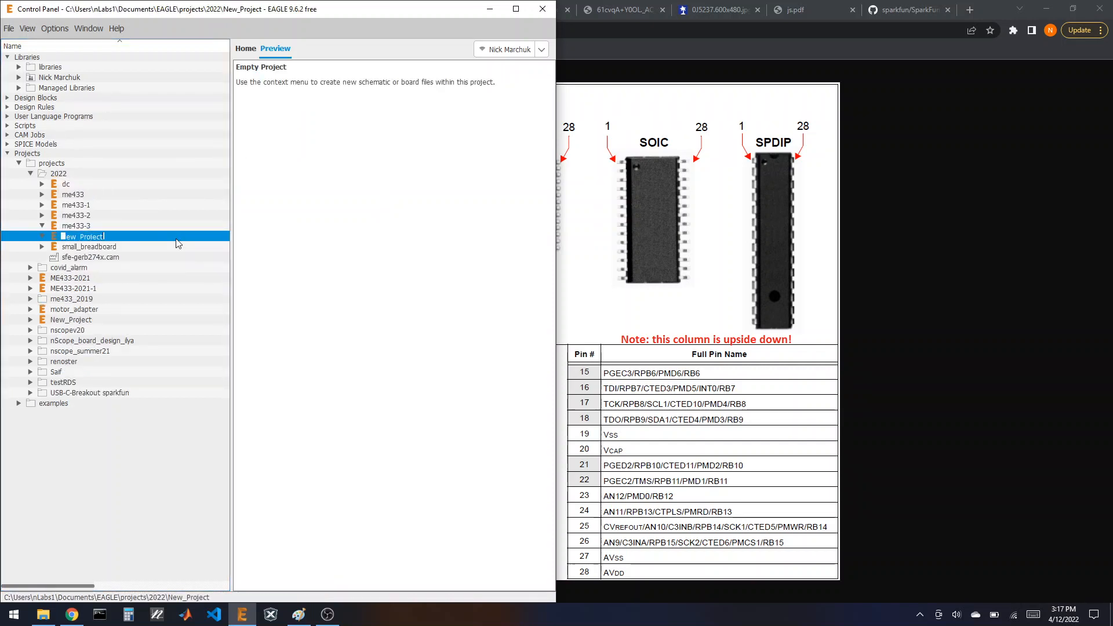
pyautogui.write('me433-video')
pyautogui.press('Return')
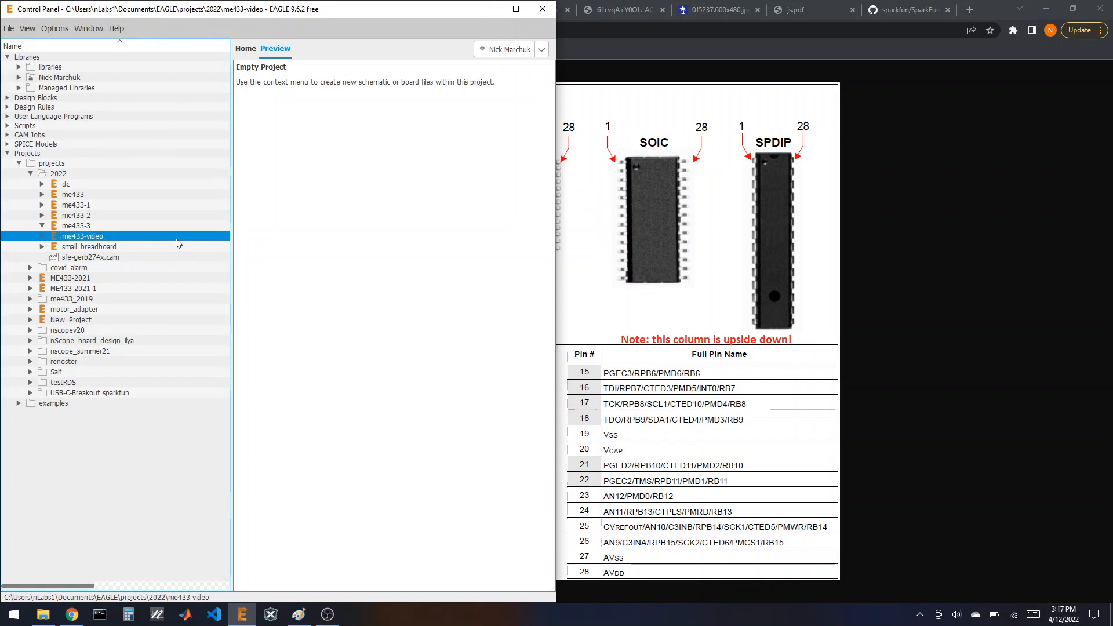
# Step: Add a new empty library to the me433-video project
pyautogui.rightClick(95, 236)
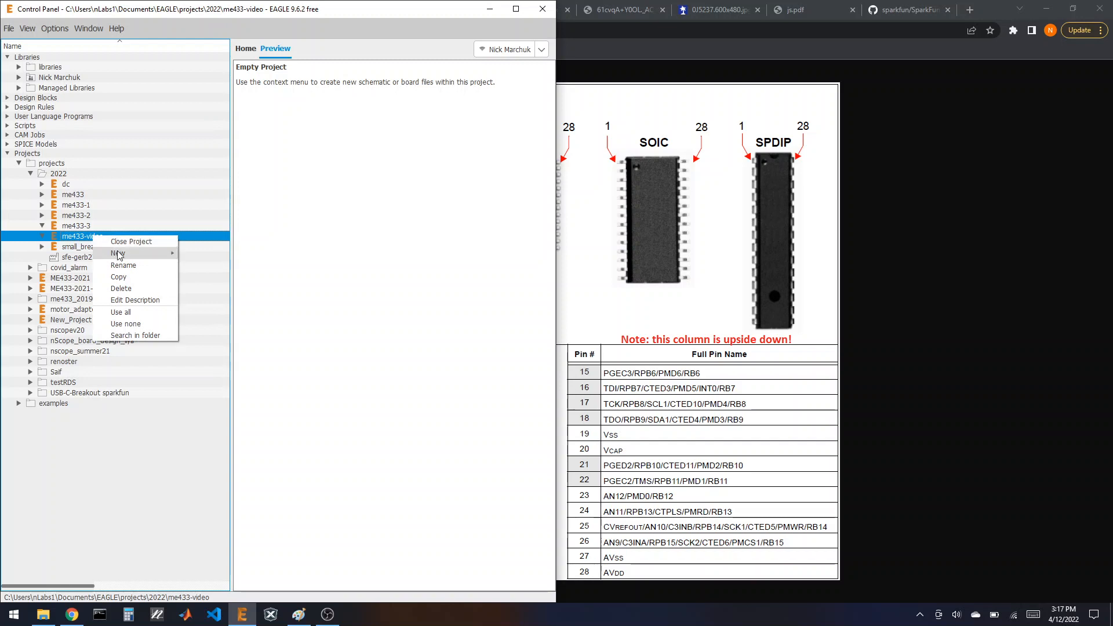
pyautogui.moveTo(117, 251)
pyautogui.click(281, 269)
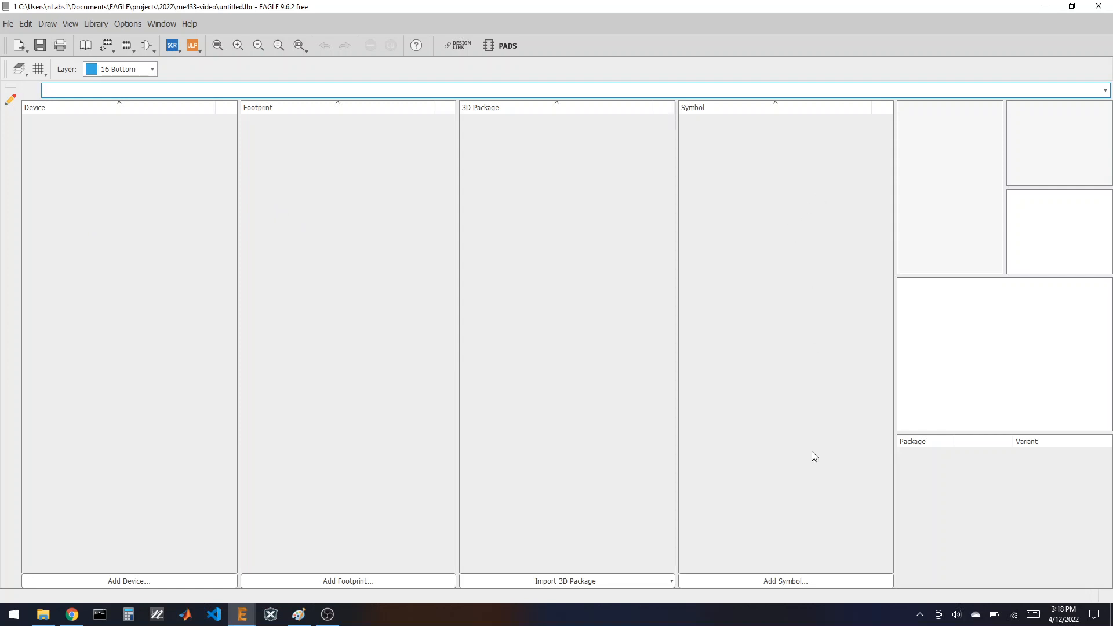
# Step: Add an empty PIC32MX170F256B symbol, then shrink the editor and bring the pinout browser forward
pyautogui.click(782, 582)
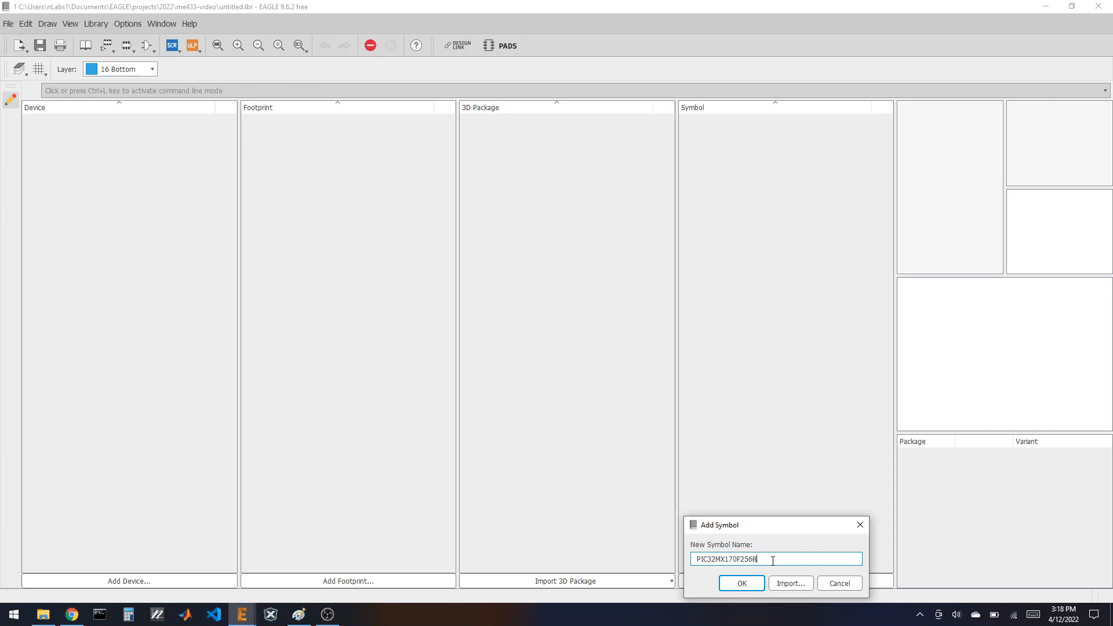
pyautogui.click(741, 583)
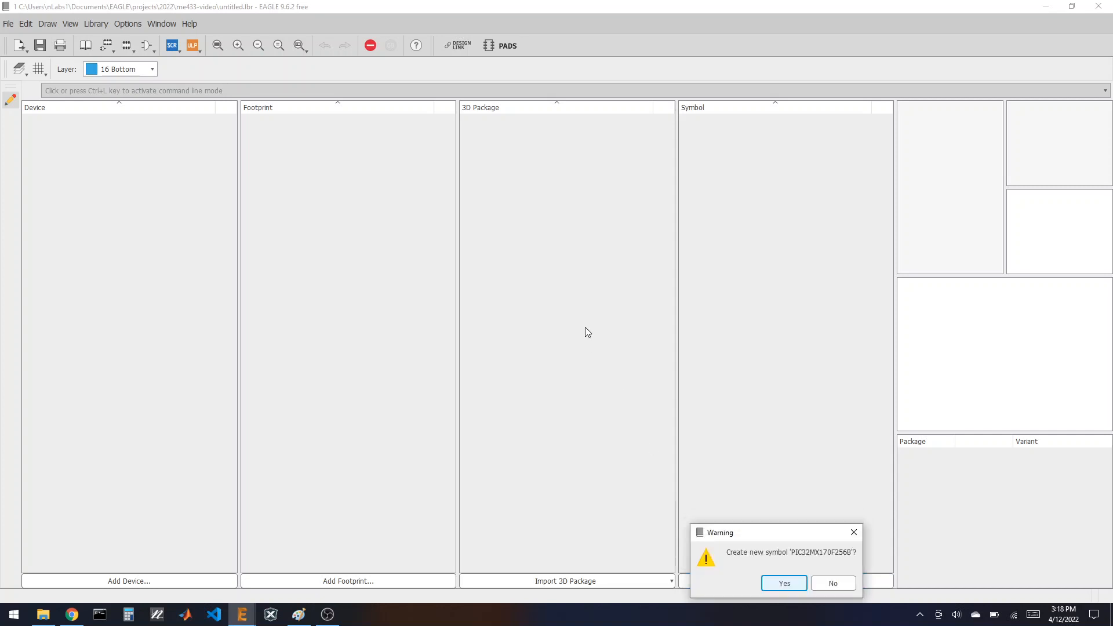
pyautogui.click(784, 583)
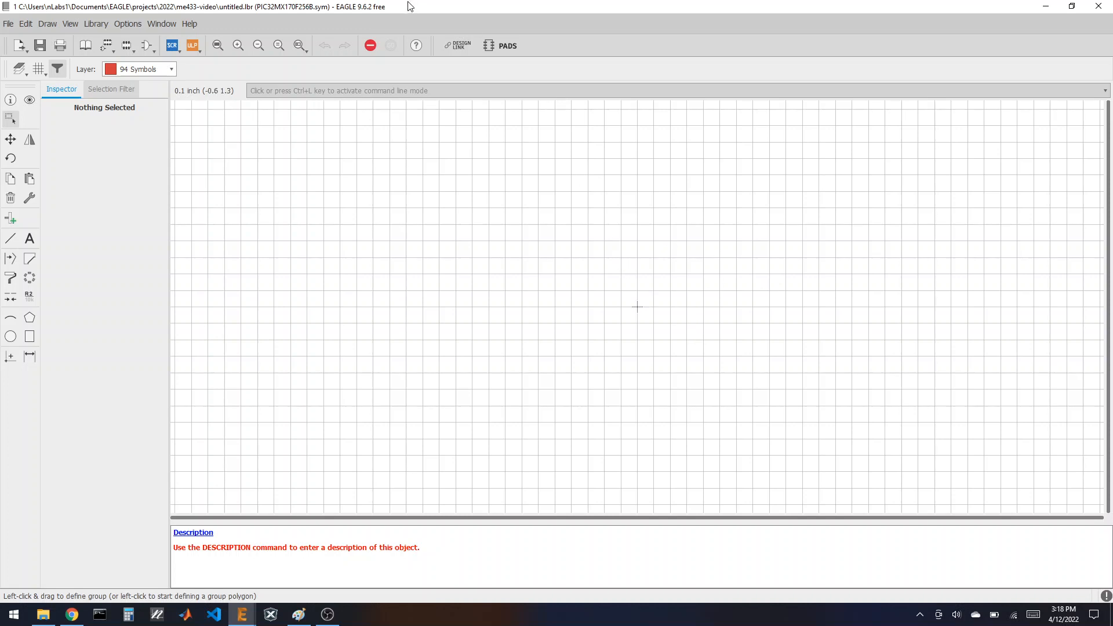
pyautogui.moveTo(406, 12); pyautogui.dragTo(1111, 282)
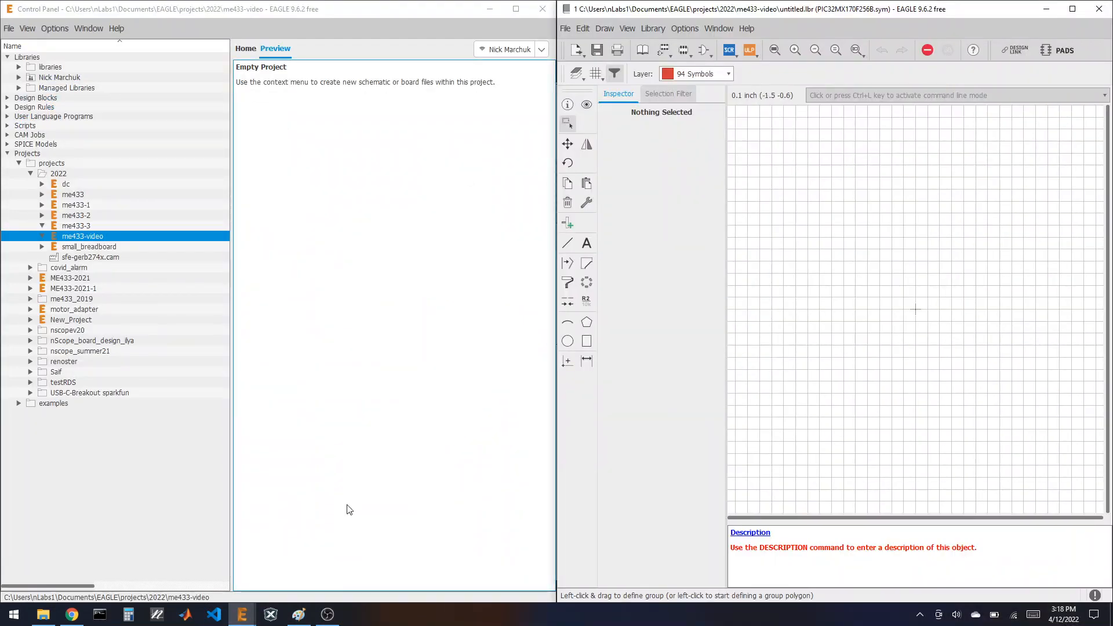
pyautogui.click(72, 614)
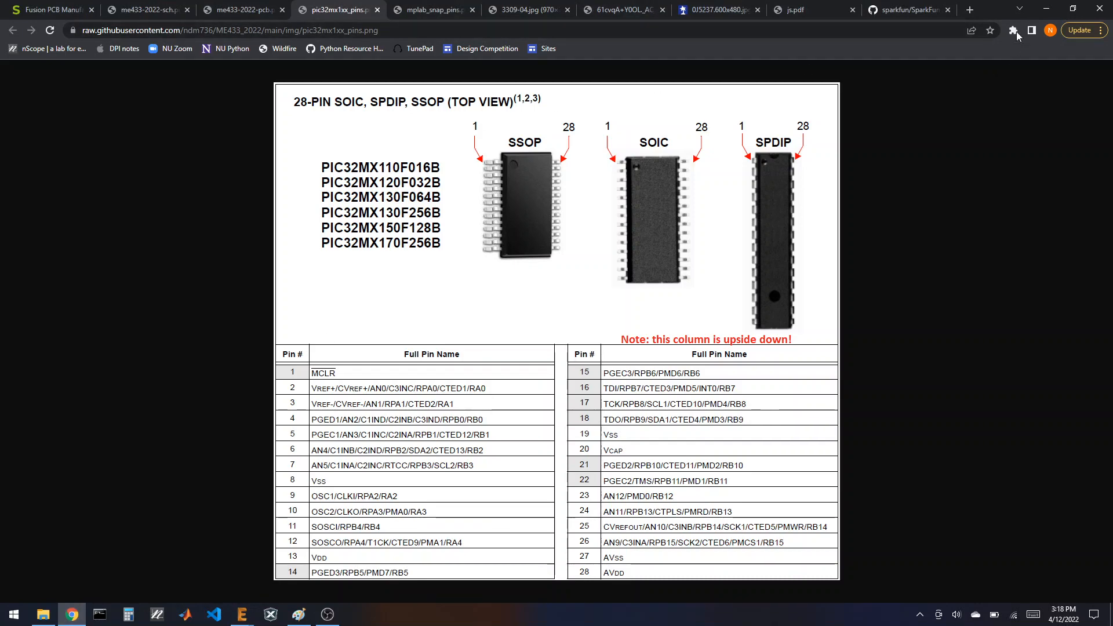
# Step: Put the pinout browser on the left half beside EAGLE and pick the Pin tool
pyautogui.moveTo(992, 13); pyautogui.dragTo(2, 170)
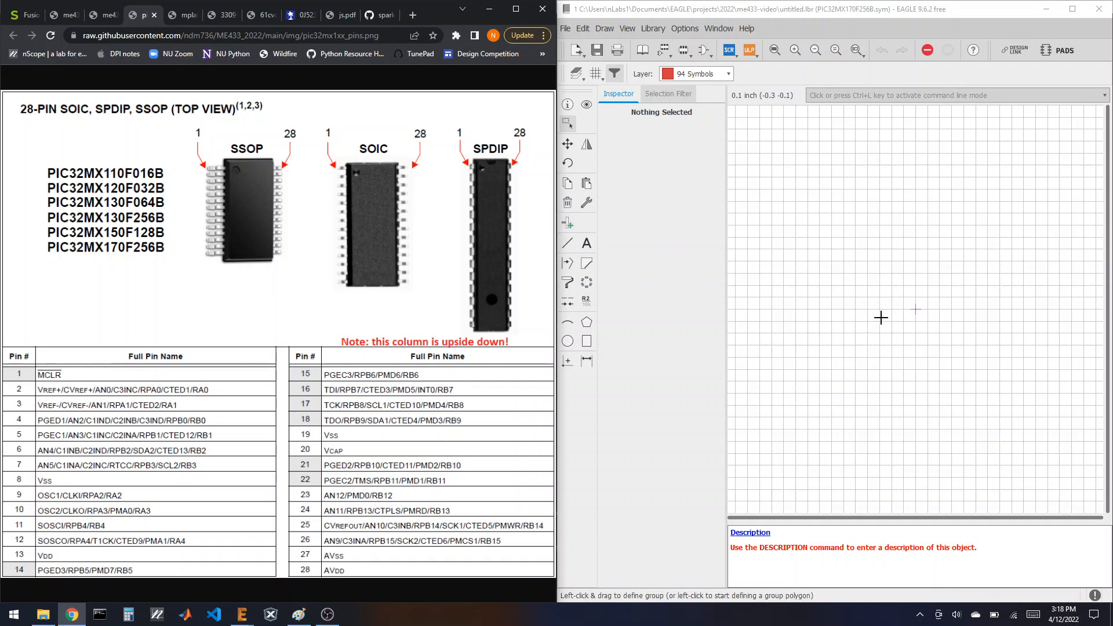
pyautogui.click(568, 226)
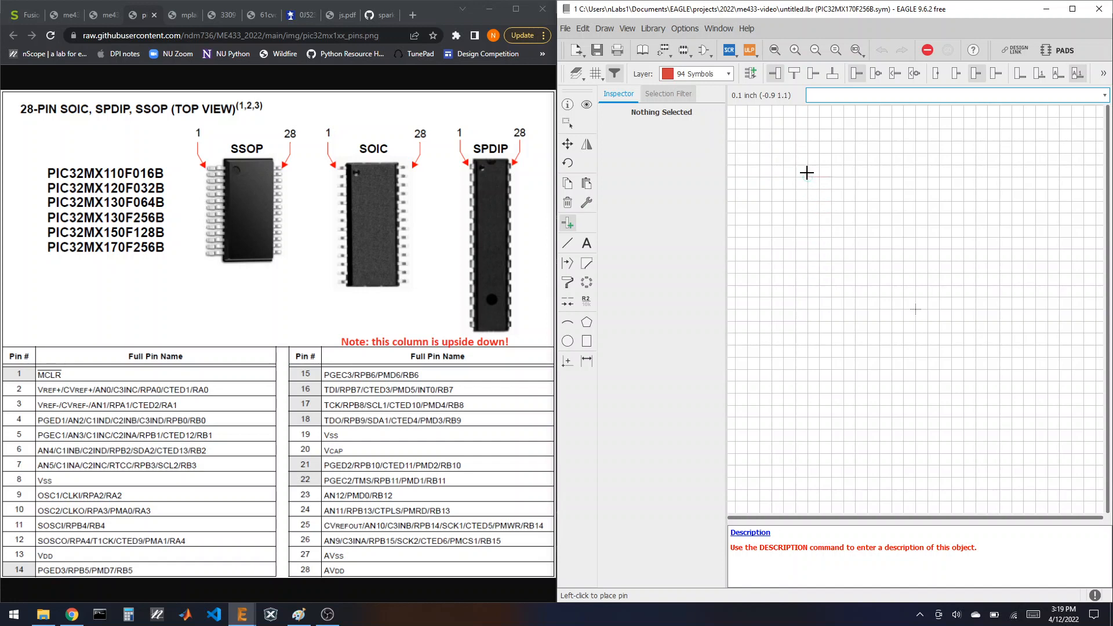
# Step: Place seven pins, P$1–P$7, in a vertical column on the symbol
pyautogui.click(807, 152)
pyautogui.click(807, 178)
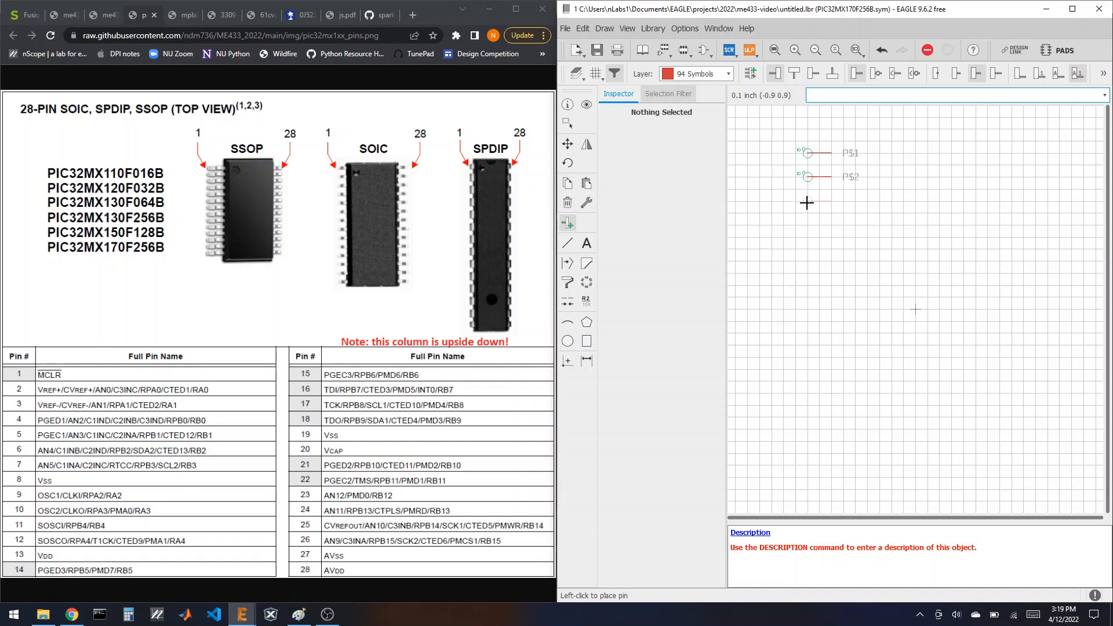
pyautogui.click(807, 201)
pyautogui.click(807, 226)
pyautogui.click(807, 249)
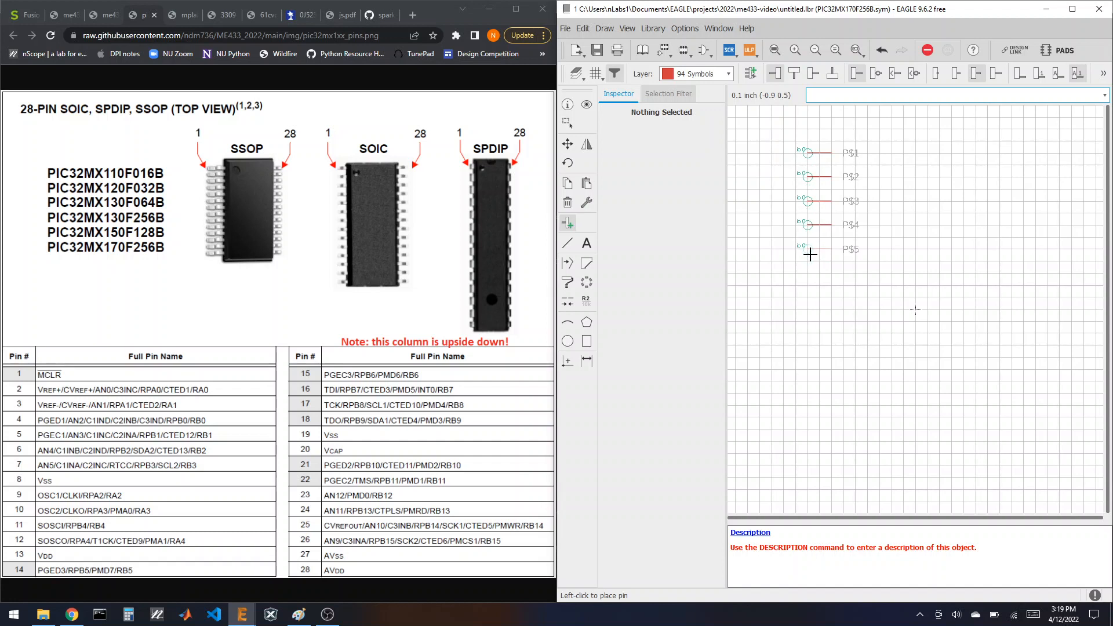
pyautogui.click(808, 272)
pyautogui.click(809, 293)
# Step: Group the seven pins and copy them below as P$8–P$14
pyautogui.click(567, 124)
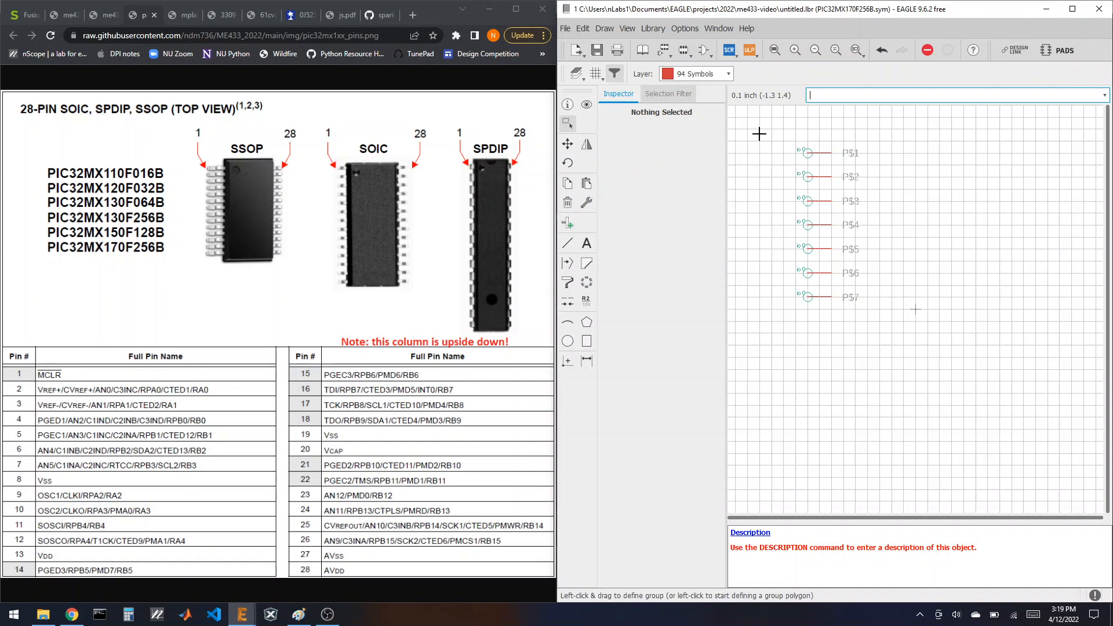
pyautogui.moveTo(759, 124); pyautogui.dragTo(914, 340)
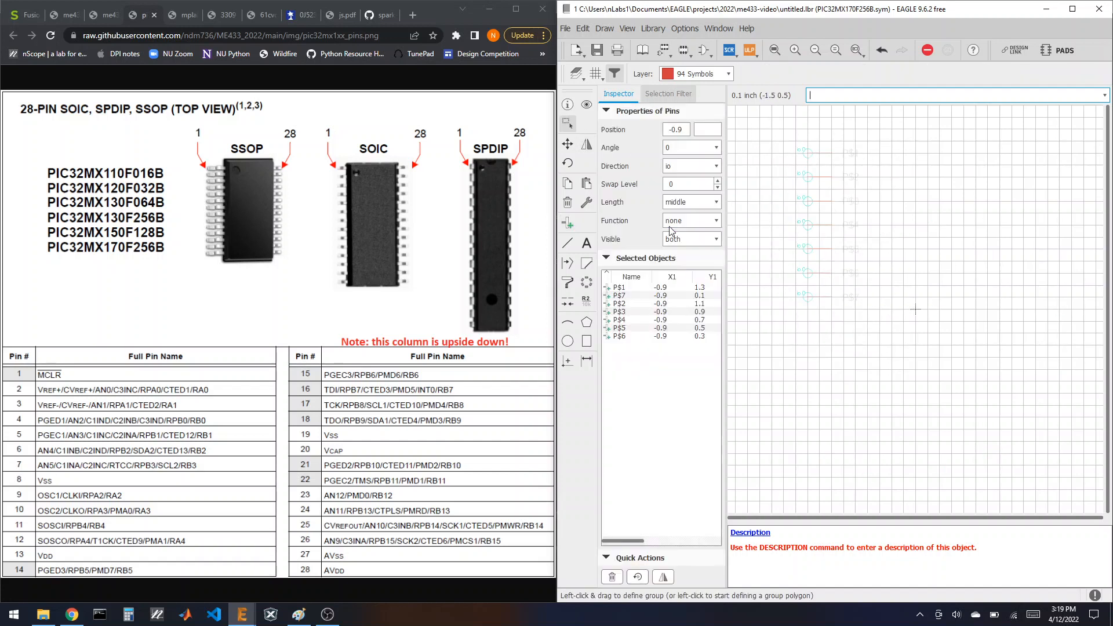
pyautogui.click(567, 185)
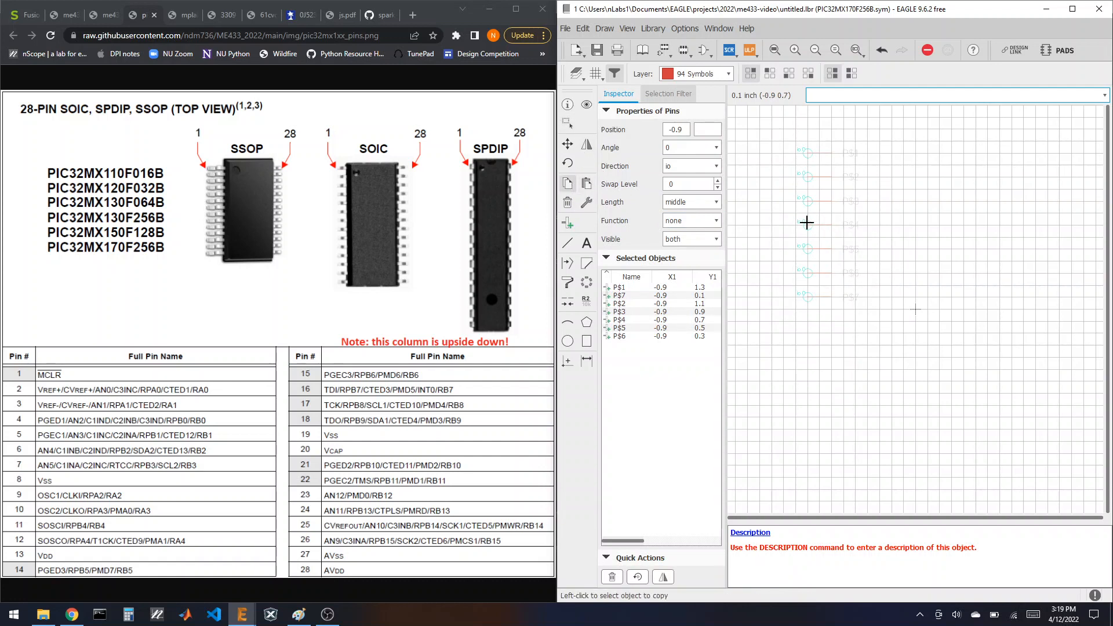
pyautogui.click(808, 225)
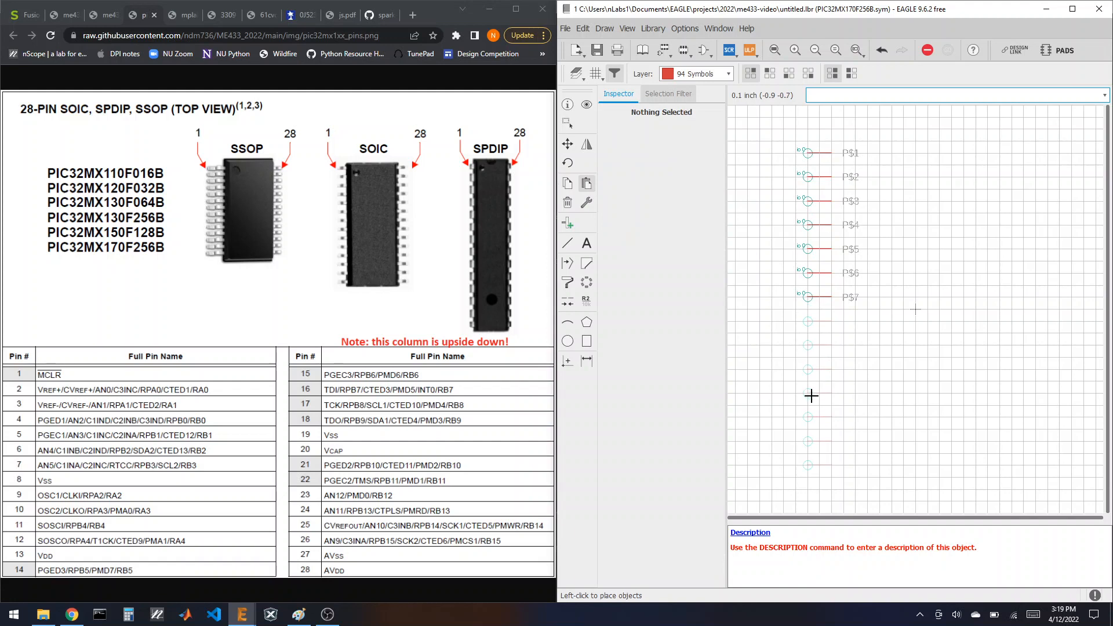
pyautogui.click(811, 395)
pyautogui.press('Escape')
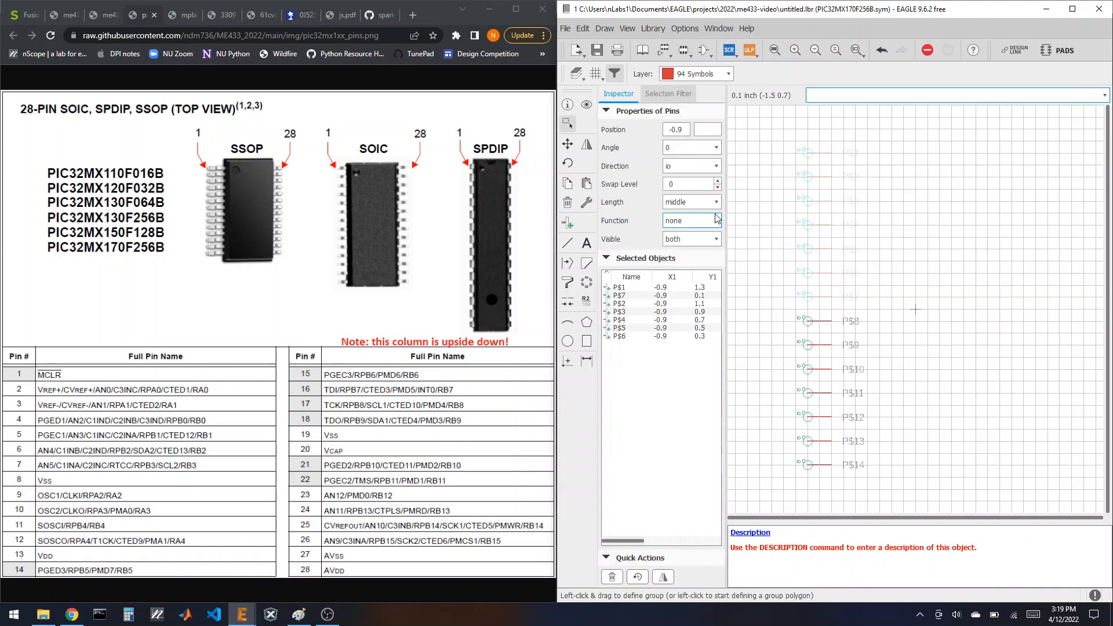
# Step: Copy all fourteen pins, rotated to face the other way, to the right side as P$15–P$28
pyautogui.moveTo(768, 125); pyautogui.dragTo(902, 491)
pyautogui.click(567, 183)
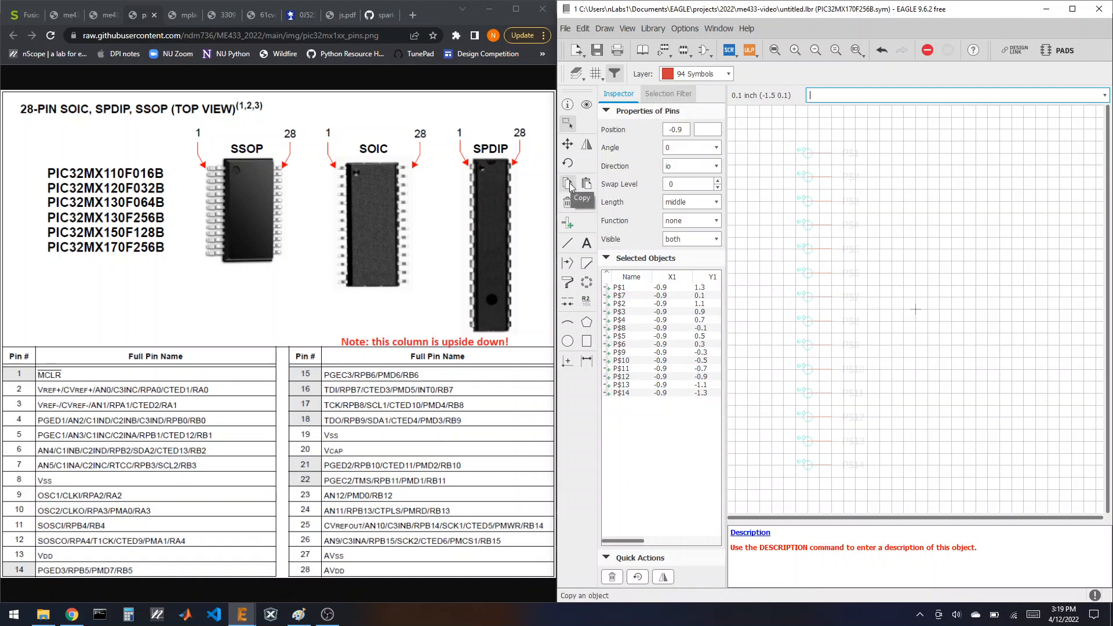
pyautogui.click(813, 273)
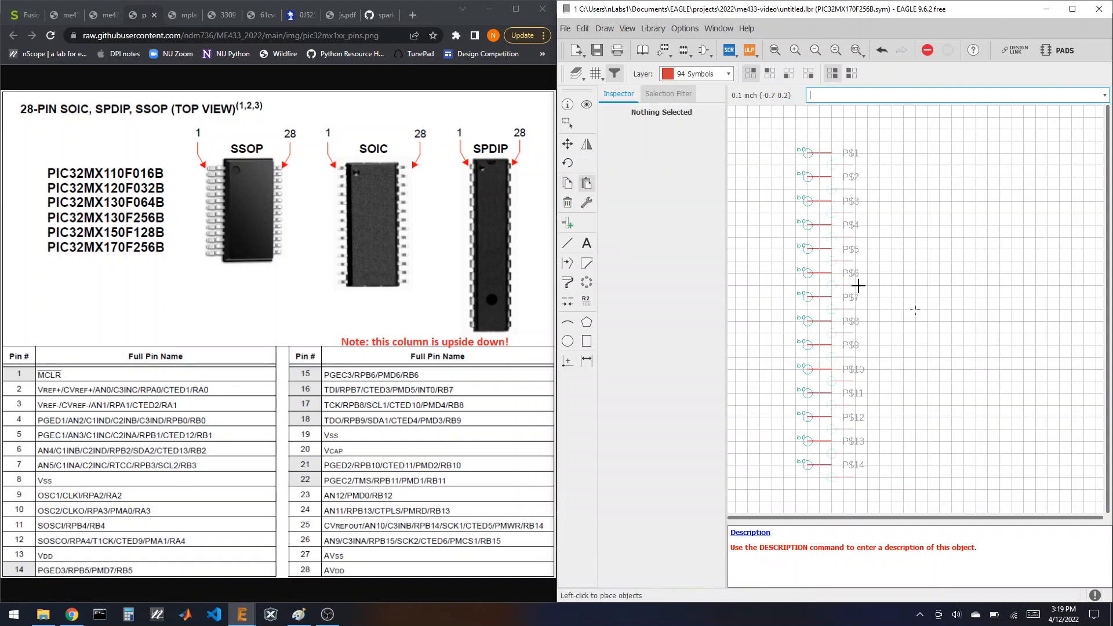
pyautogui.rightClick(953, 286)
pyautogui.rightClick(953, 286)
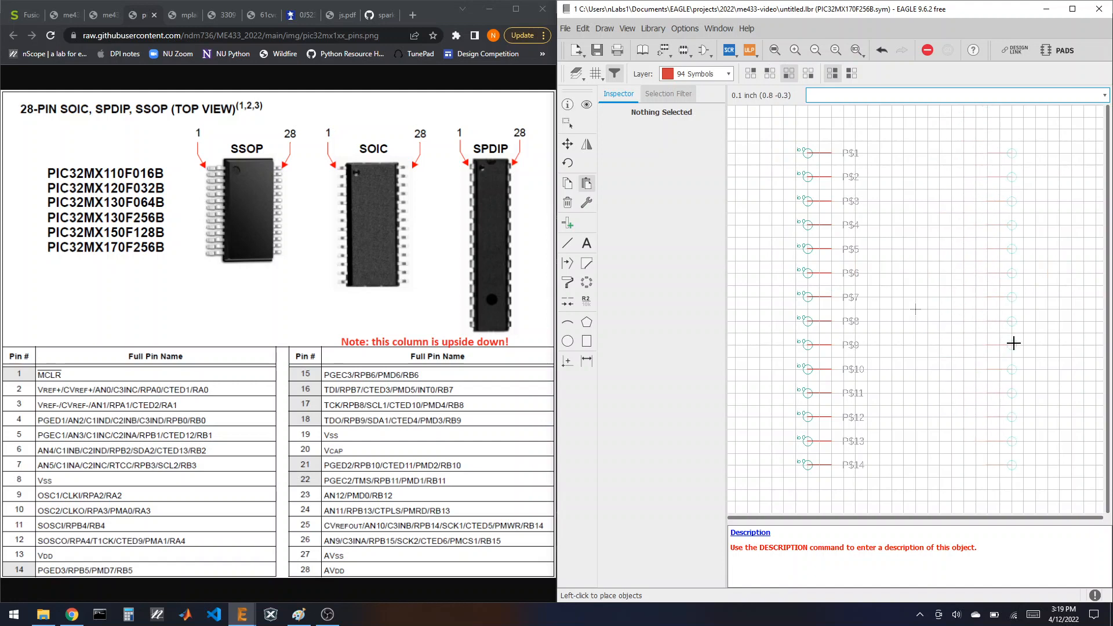
pyautogui.click(1015, 343)
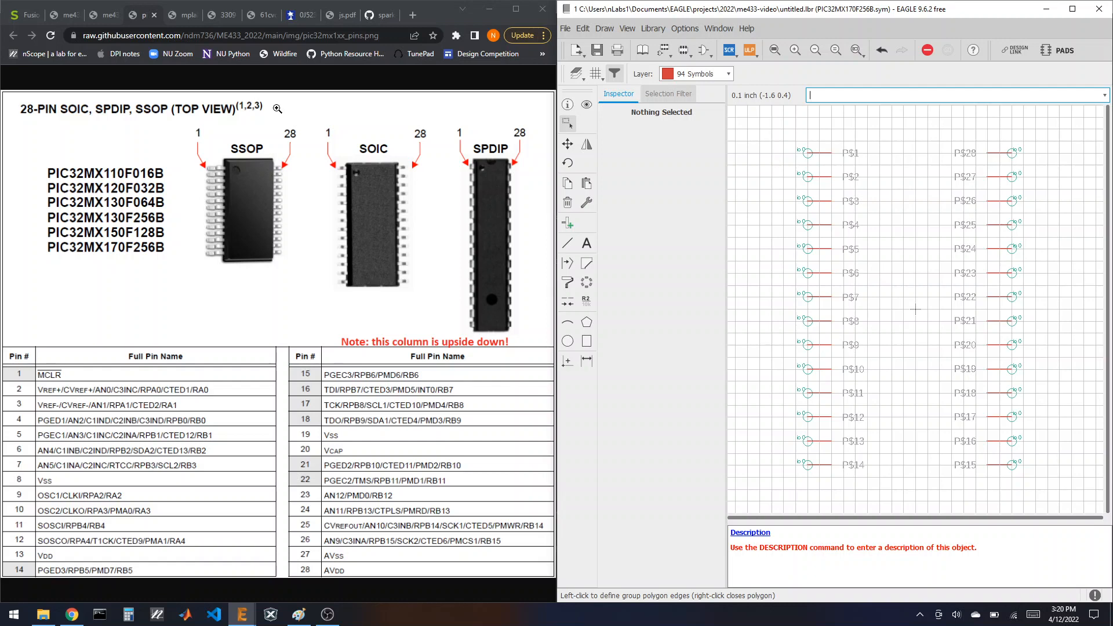
pyautogui.click(99, 16)
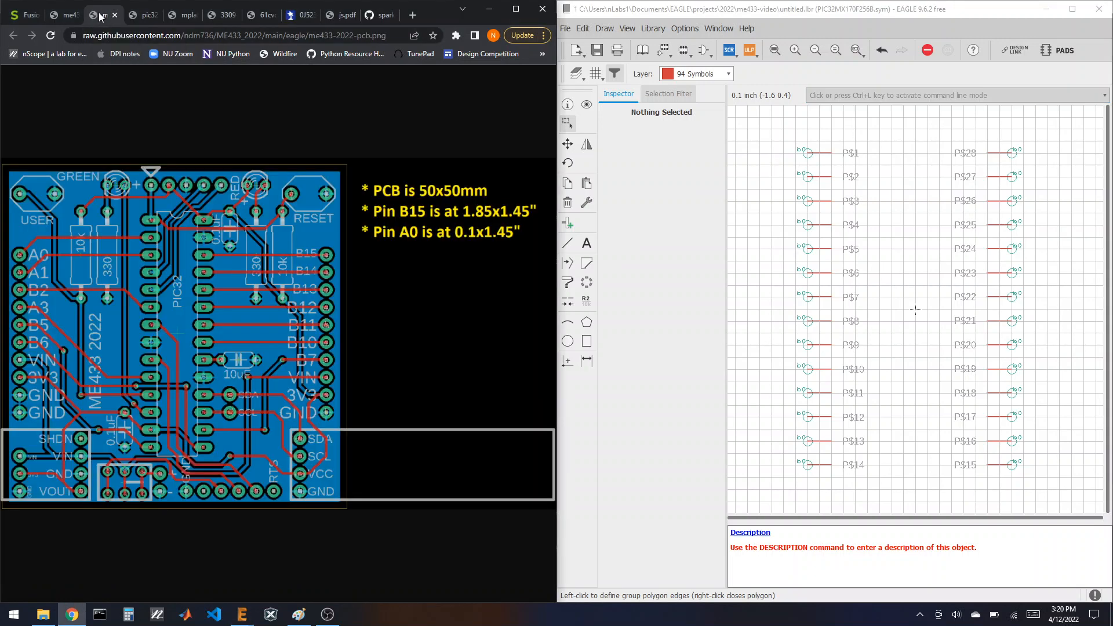
# Step: Zoom into the ME433 schematic to read U$1's PIC32 pin names, such as 1.MCLR and 28.AVDD
pyautogui.click(68, 14)
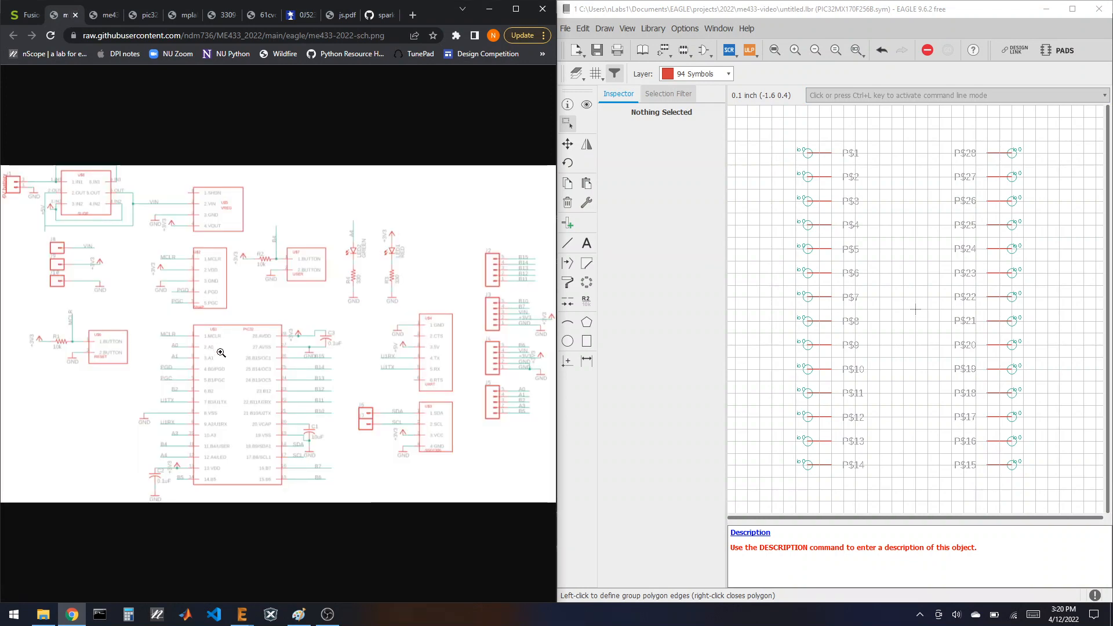
pyautogui.click(223, 349)
pyautogui.scroll(-1, 362, 252)
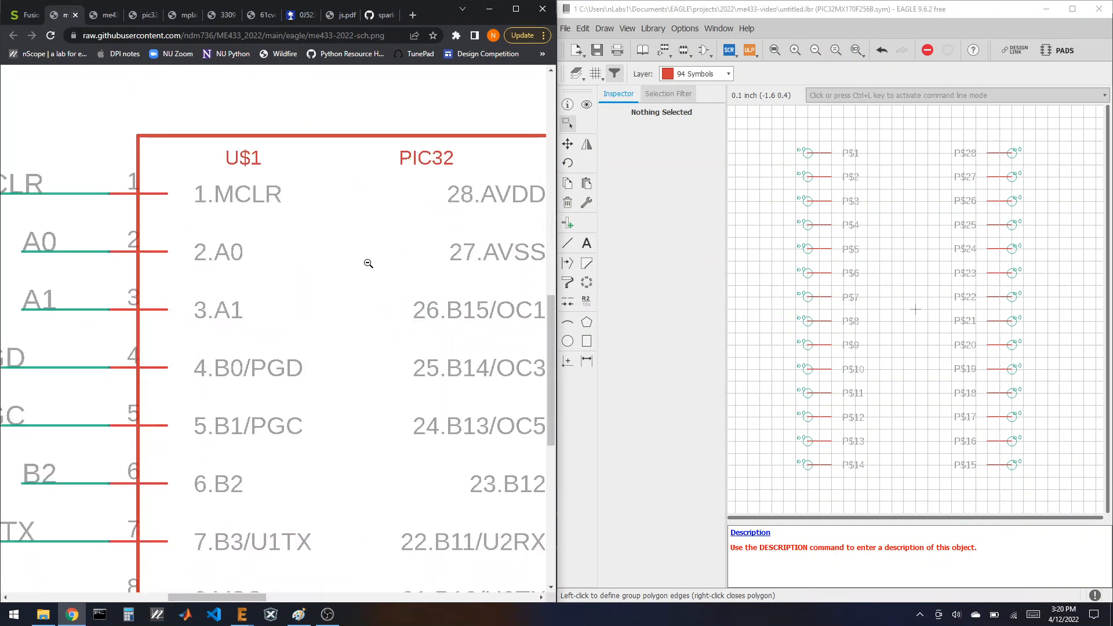
pyautogui.scroll(-2, 363, 266)
pyautogui.scroll(2, 347, 264)
pyautogui.scroll(-1, 247, 295)
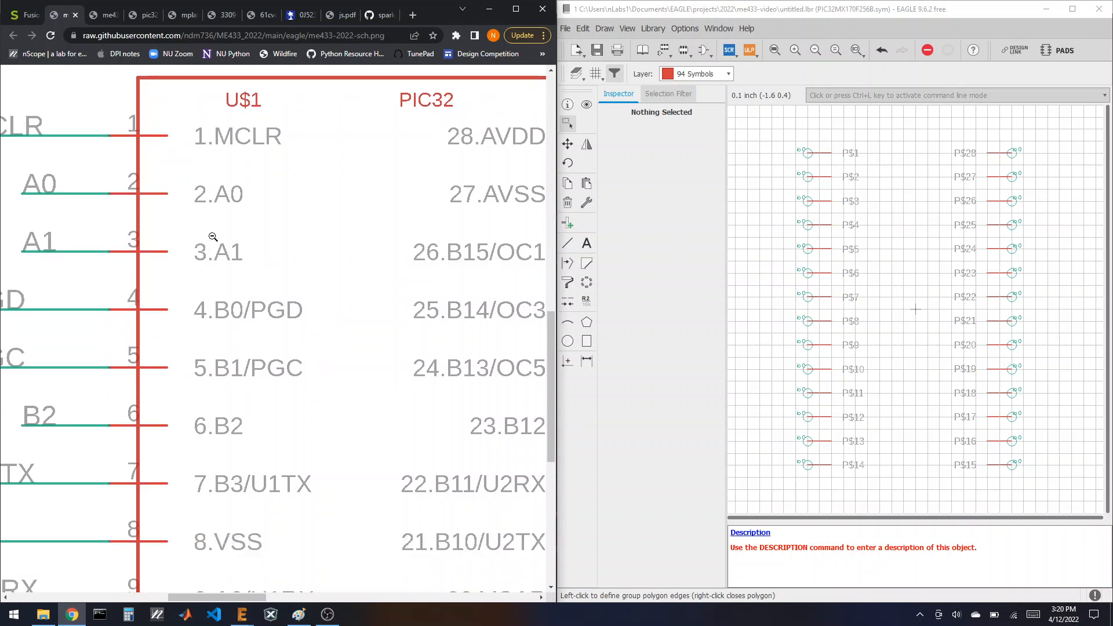
pyautogui.scroll(-1, 228, 425)
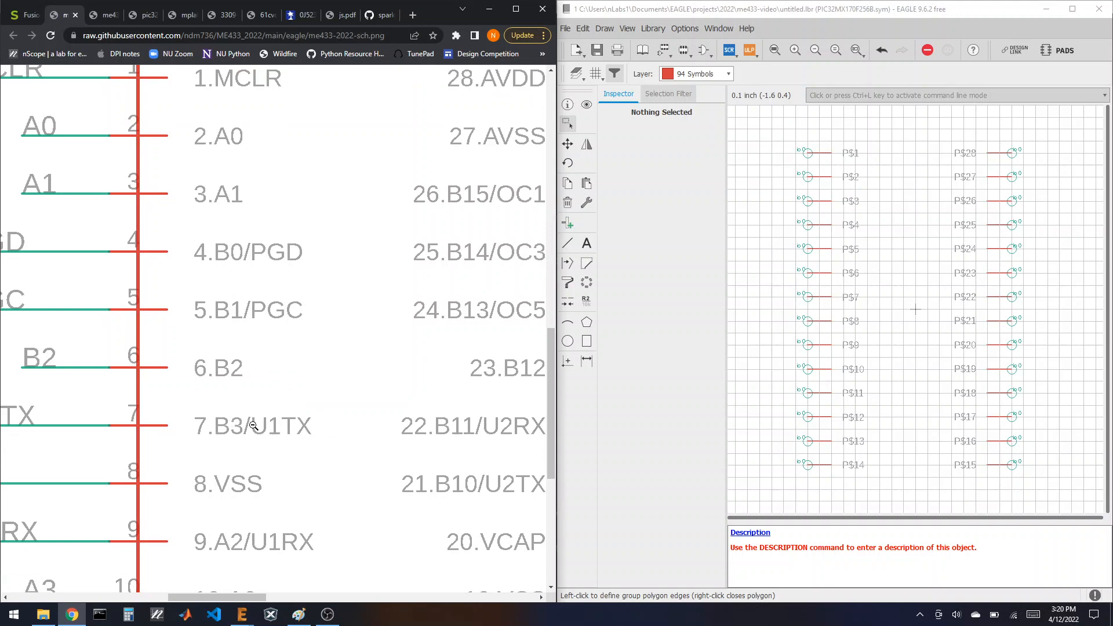
pyautogui.scroll(2, 253, 426)
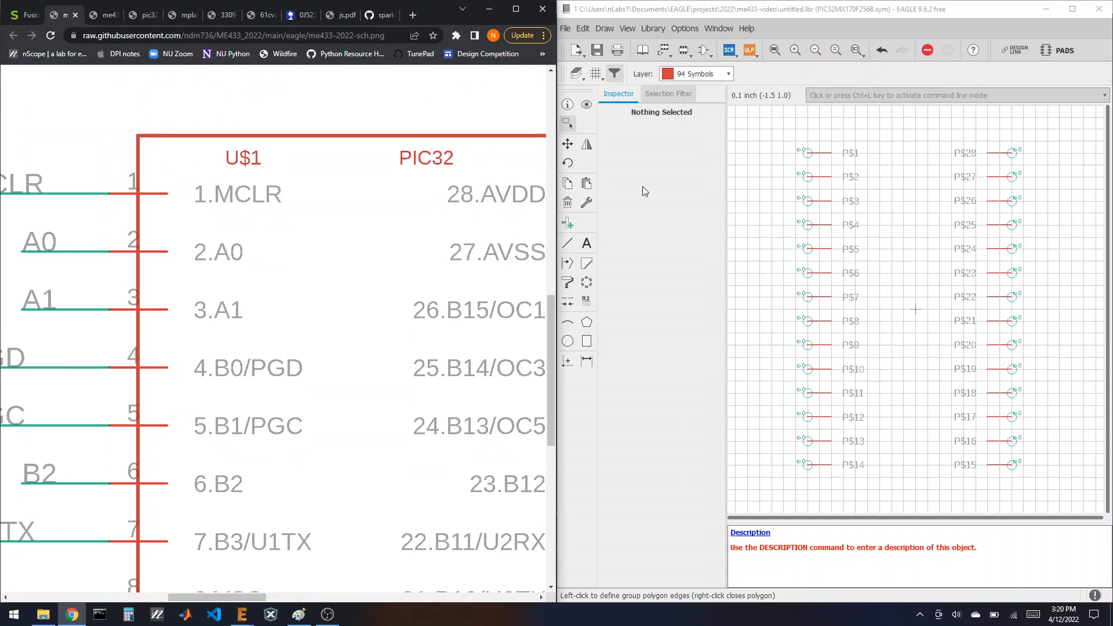
# Step: Rename pins P$1–P$3 to 1.MCLR, 2.A0 and 3.A1
pyautogui.click(773, 13)
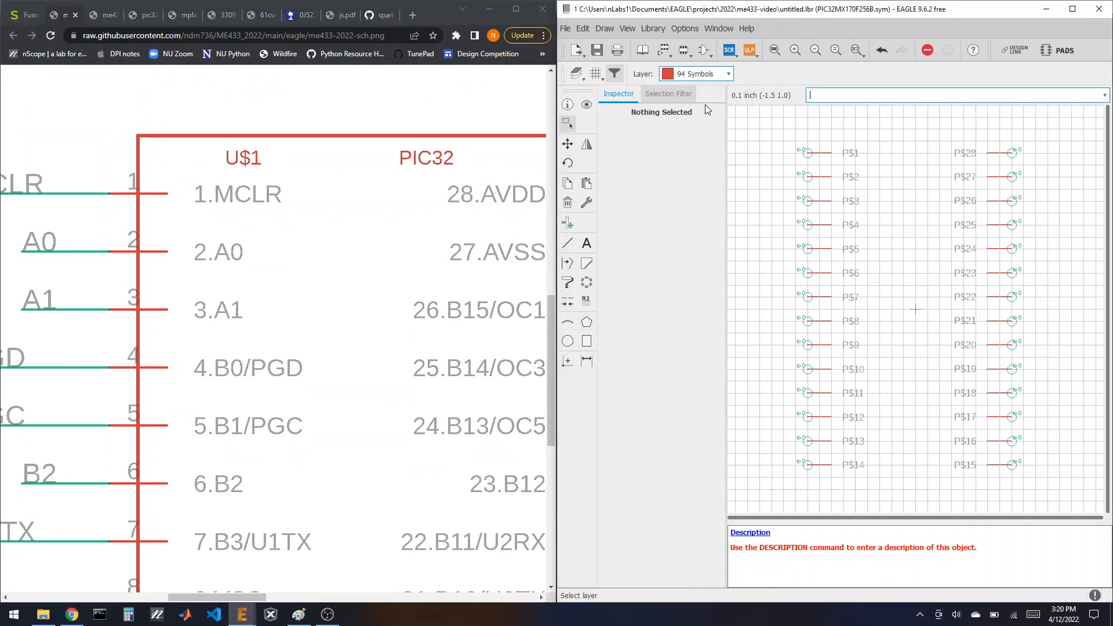
pyautogui.click(585, 301)
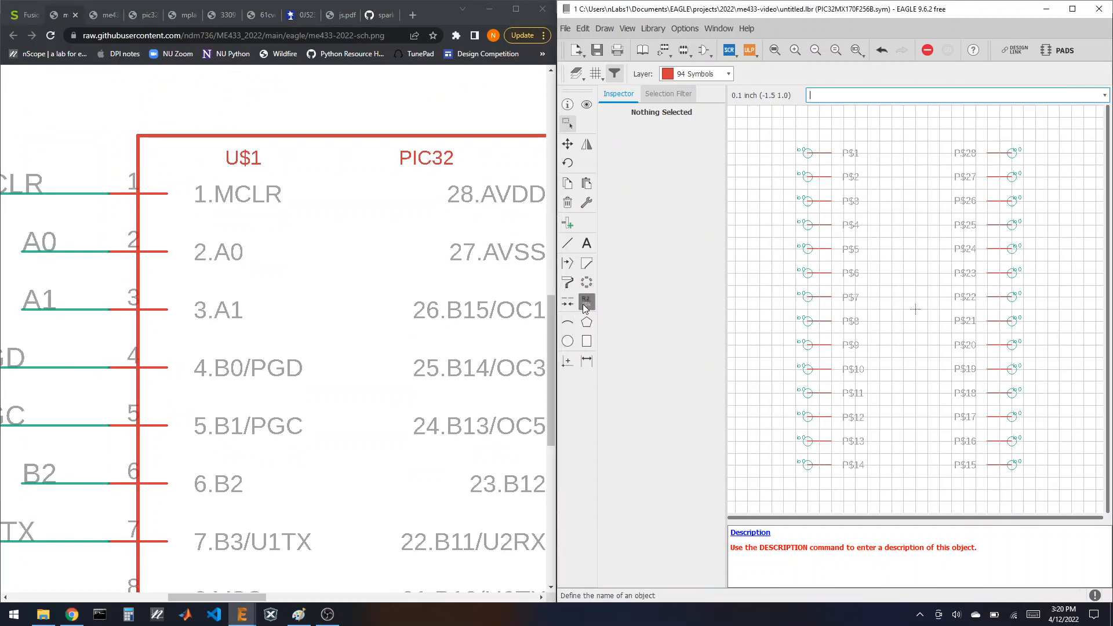
pyautogui.click(807, 151)
pyautogui.write('1.MCLR')
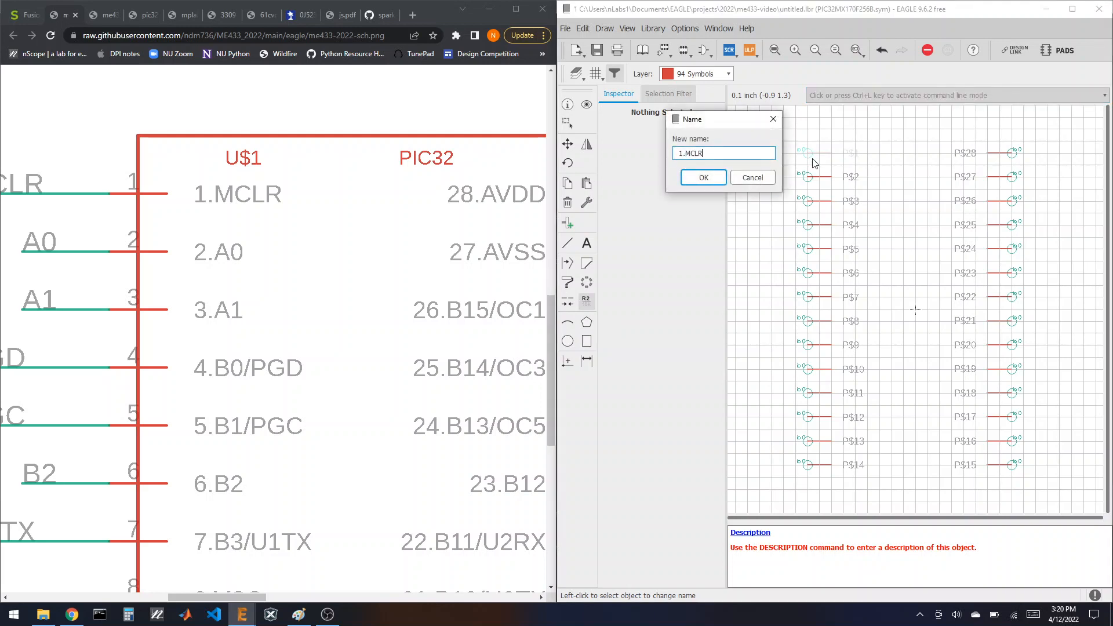
pyautogui.press('Return')
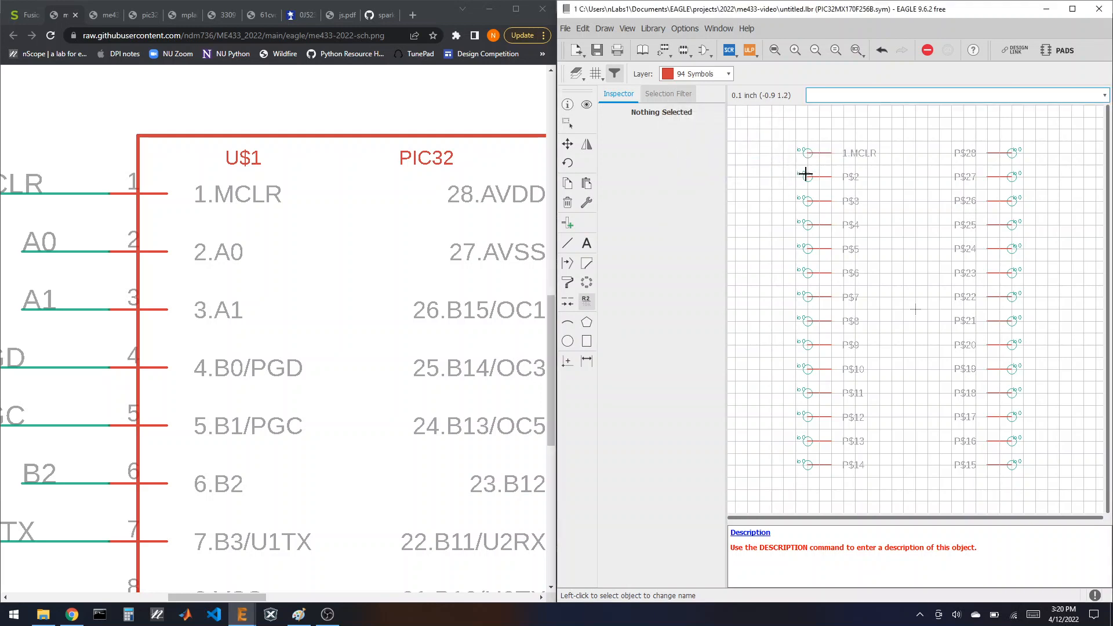
pyautogui.click(808, 177)
pyautogui.write('2')
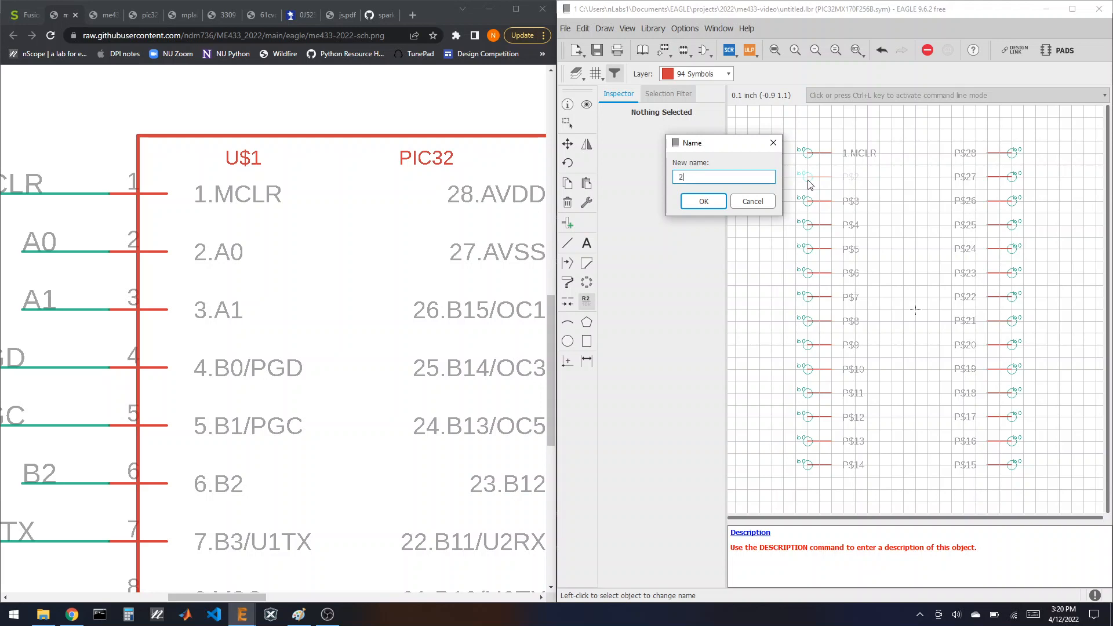
pyautogui.write('.A0')
pyautogui.press('Return')
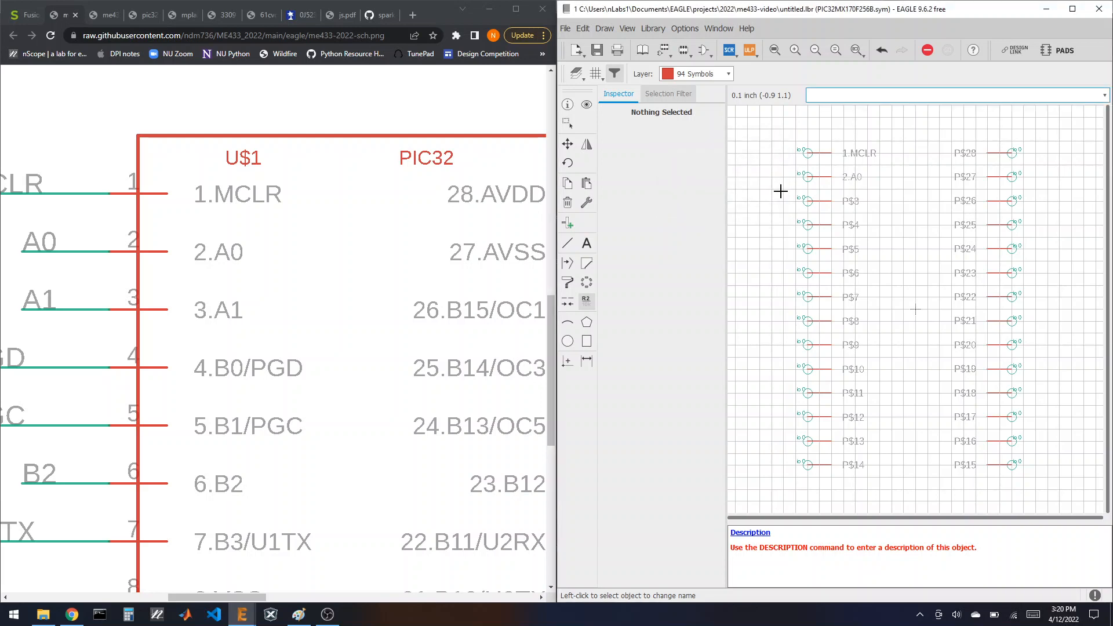
pyautogui.click(805, 204)
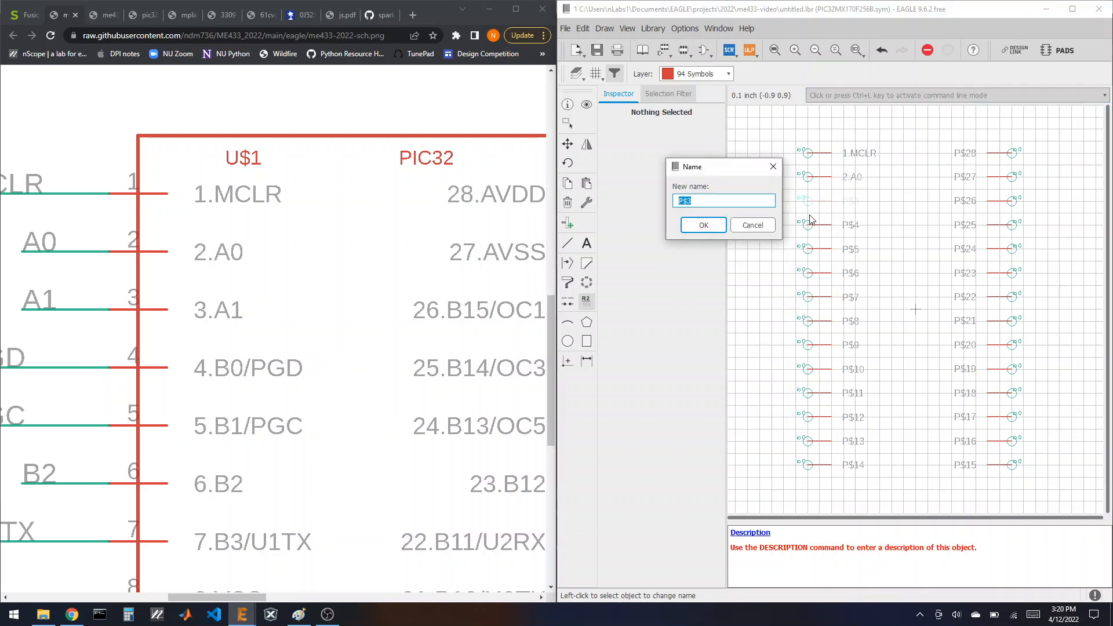
pyautogui.write('3.A1')
pyautogui.press('Return')
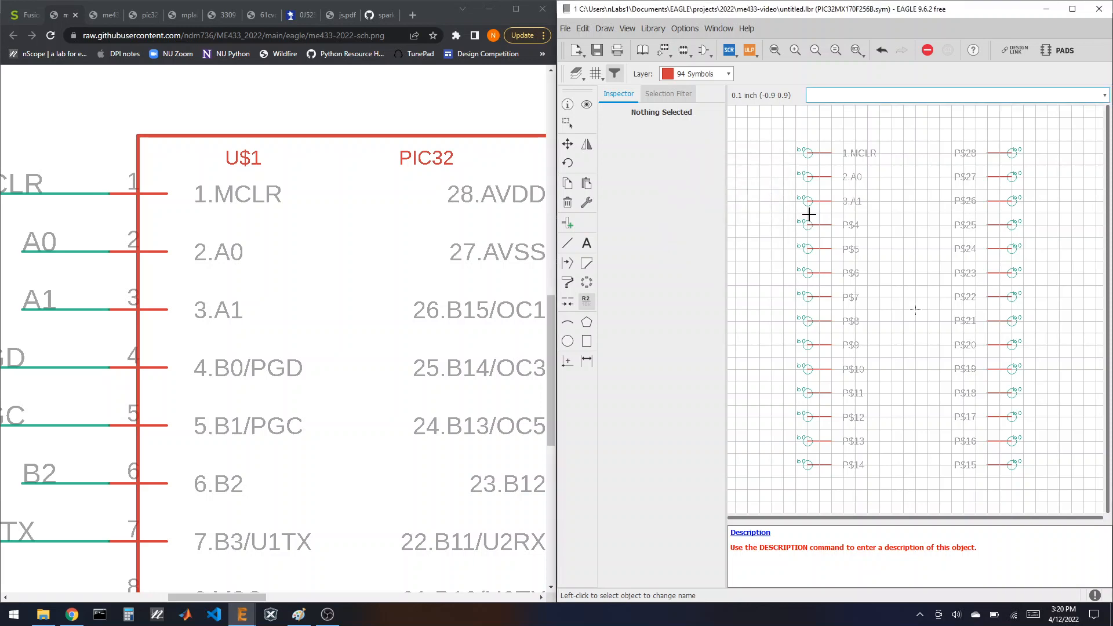
# Step: Rename pin P$4 to 4.B0/PGD, correcting the mistyped letter O to zero
pyautogui.click(811, 231)
pyautogui.write('4.BO/')
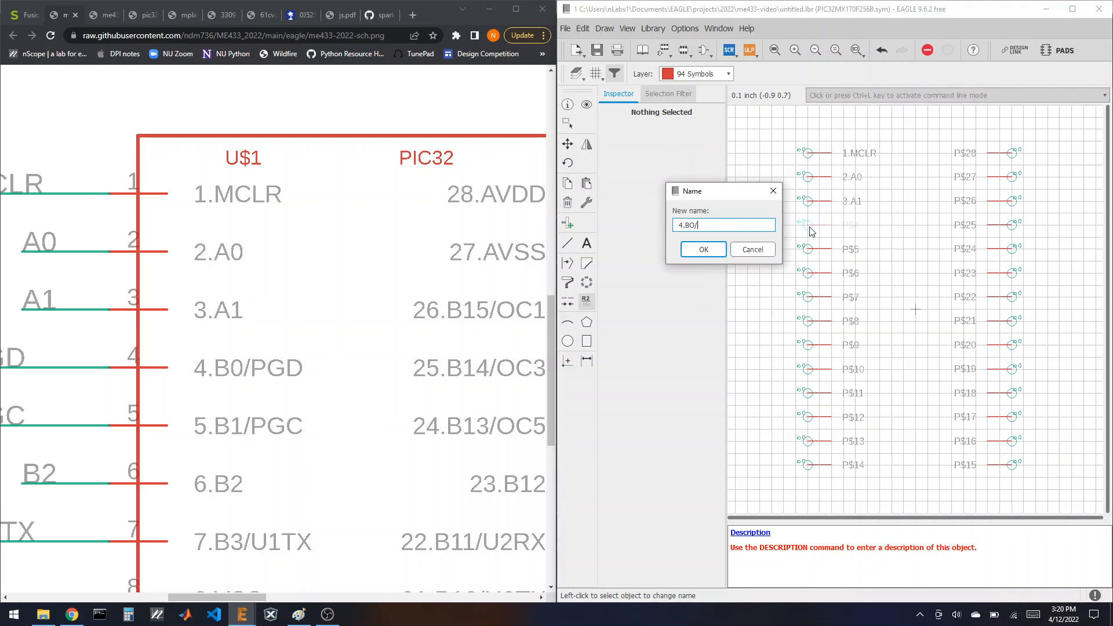
pyautogui.write('PGD')
pyautogui.press('Return')
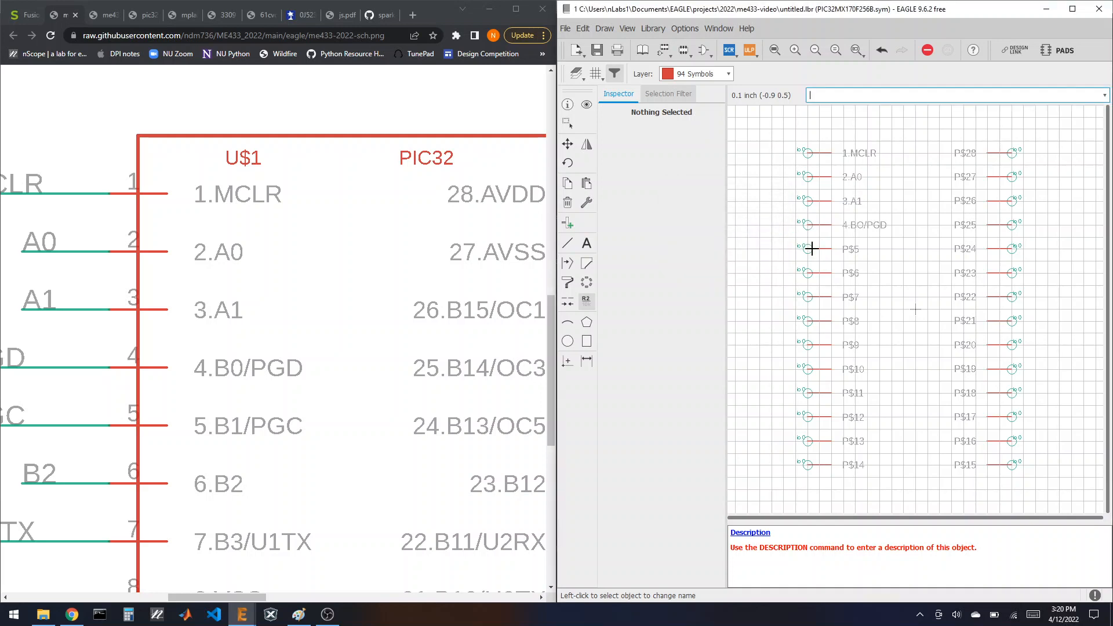
pyautogui.click(810, 225)
pyautogui.click(695, 226)
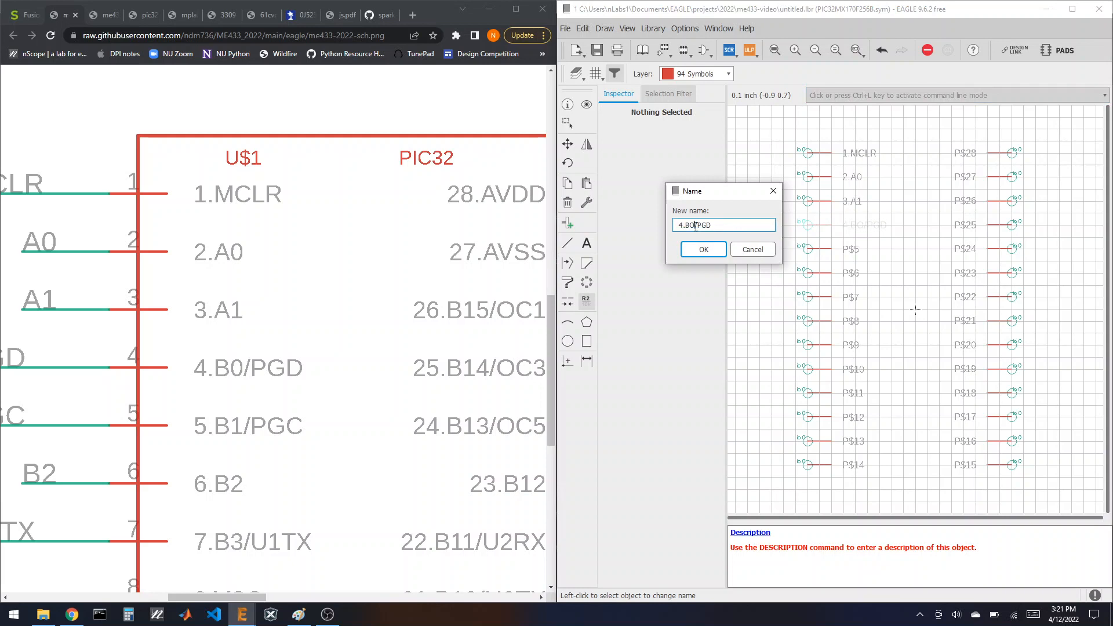
pyautogui.press('BackSpace')
pyautogui.write('0')
pyautogui.press('Return')
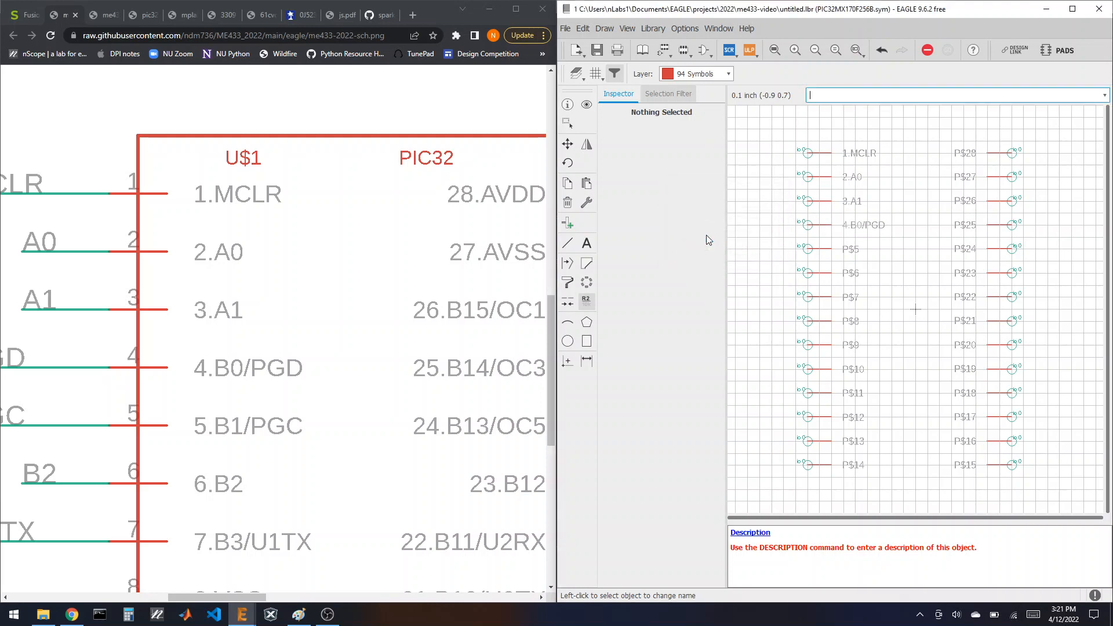
# Step: Rename pins P$5–P$7 to 5.B1/PGC, 6.B2 and 7.B3/U1TX
pyautogui.click(814, 248)
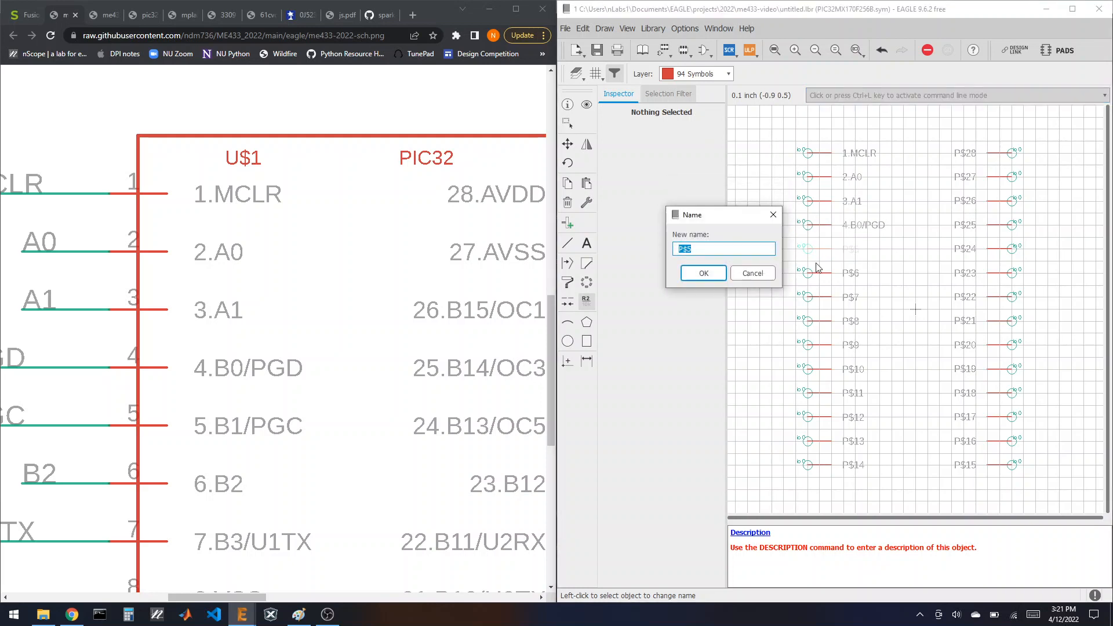
pyautogui.write('5.B1/PGC')
pyautogui.press('Return')
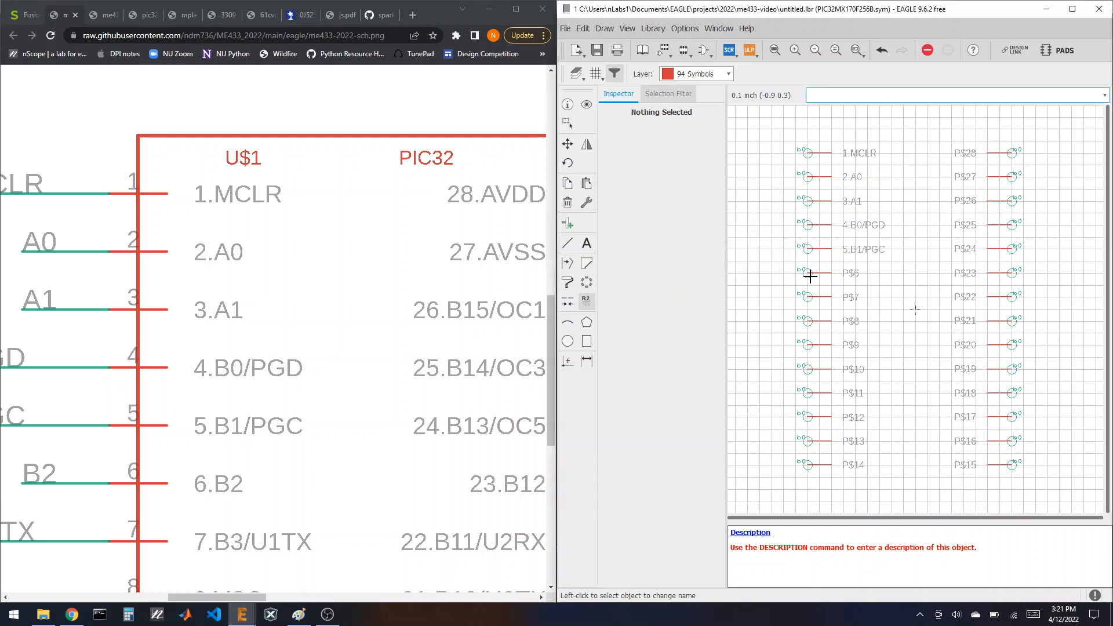
pyautogui.click(806, 273)
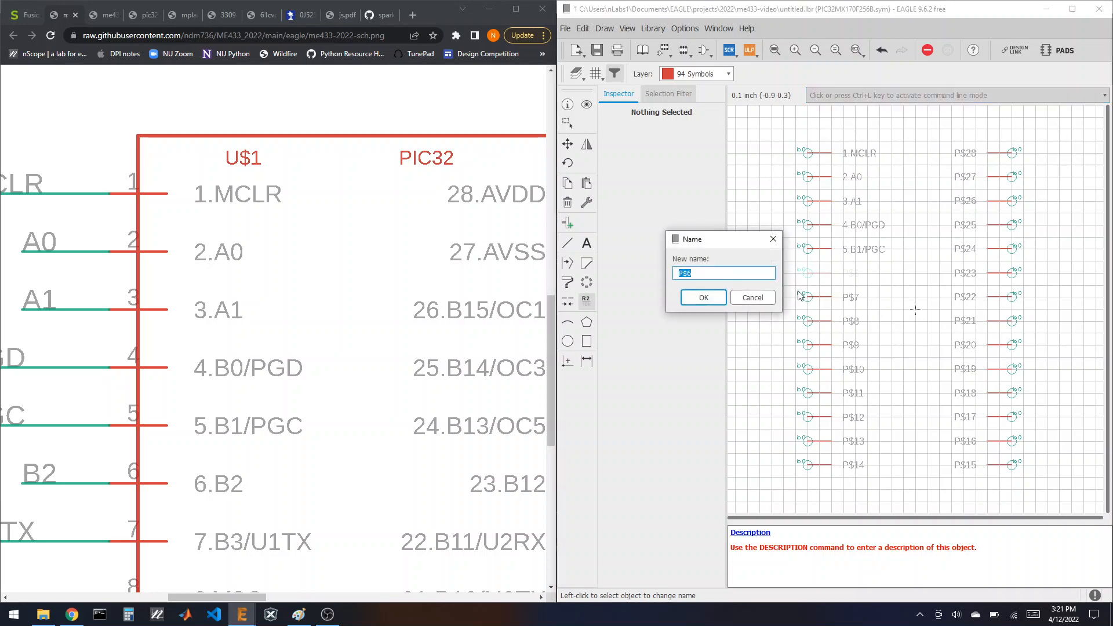
pyautogui.write('6.B2')
pyautogui.press('Return')
pyautogui.click(807, 298)
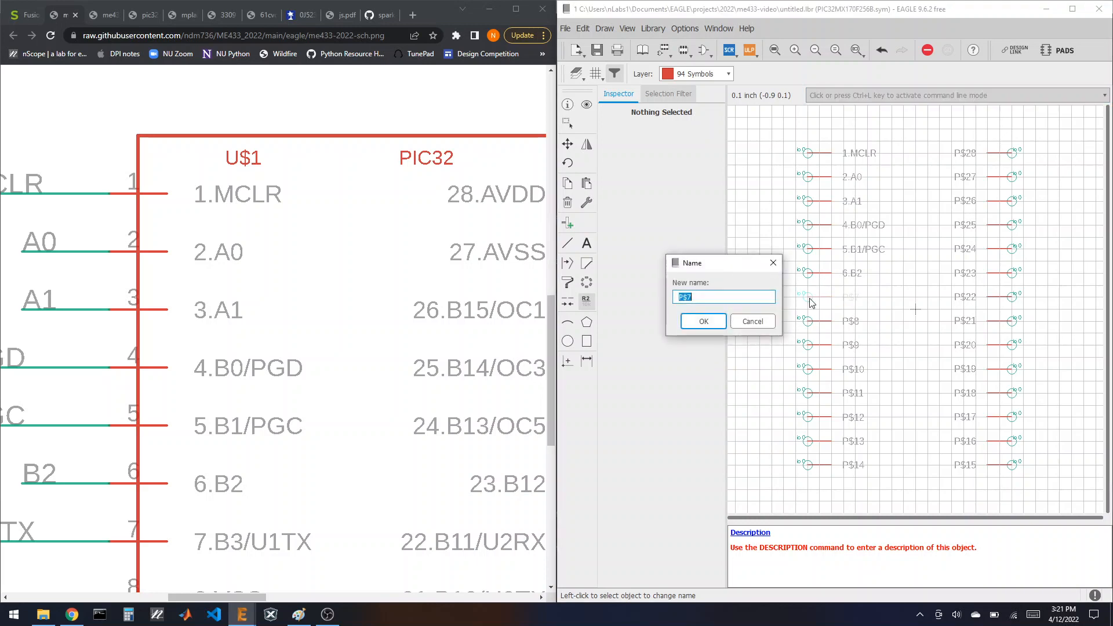
pyautogui.write('7.B3/U1TX')
pyautogui.press('Return')
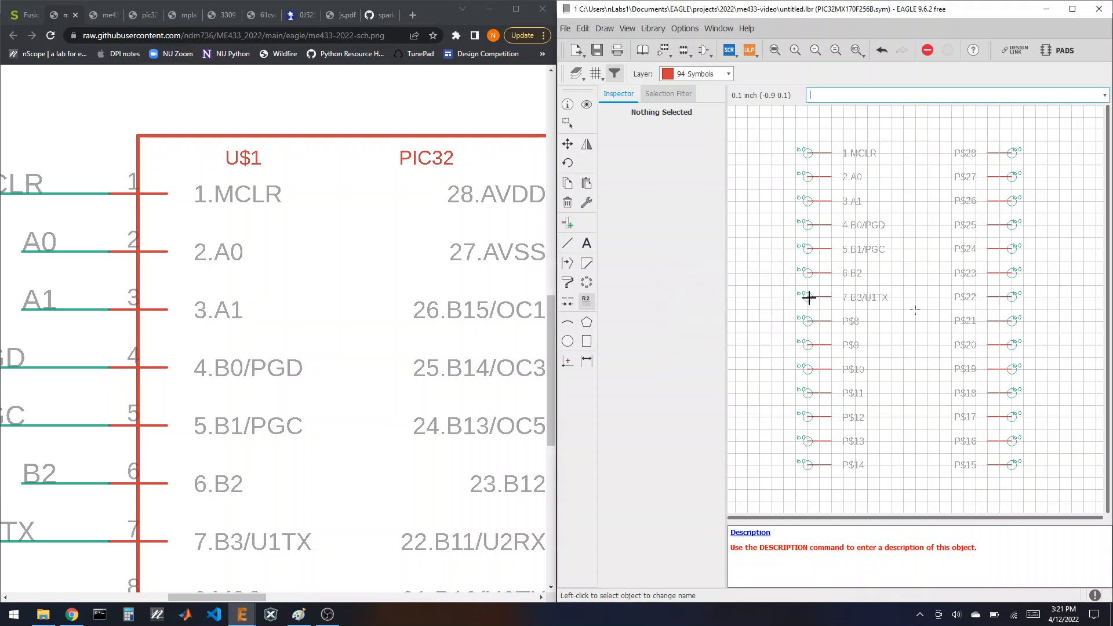
# Step: Rename pins P$8–P$11 to 8.VSS, 9.A2/U1RX, 10.A3 and 11.B4/USER
pyautogui.scroll(-5, 366, 348)
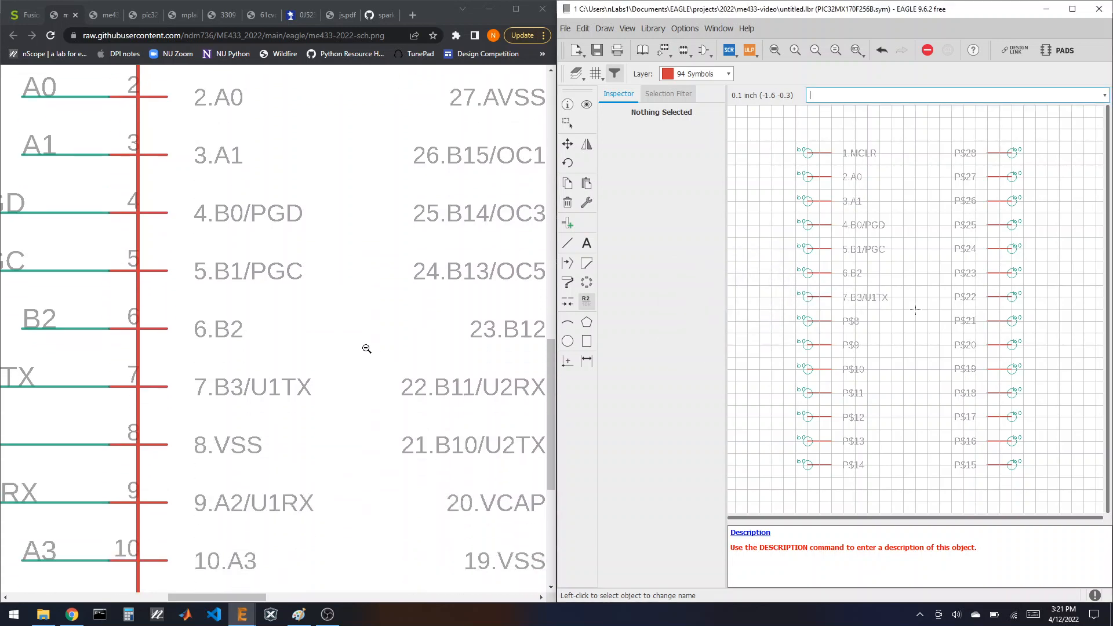
pyautogui.scroll(-1, 366, 348)
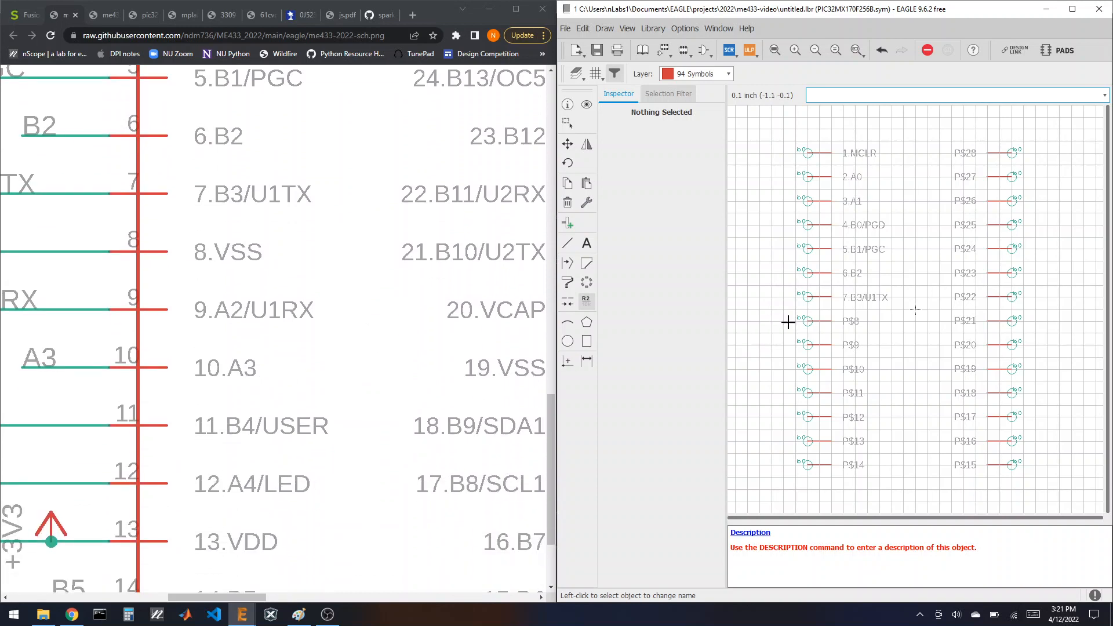
pyautogui.click(807, 323)
pyautogui.write('8')
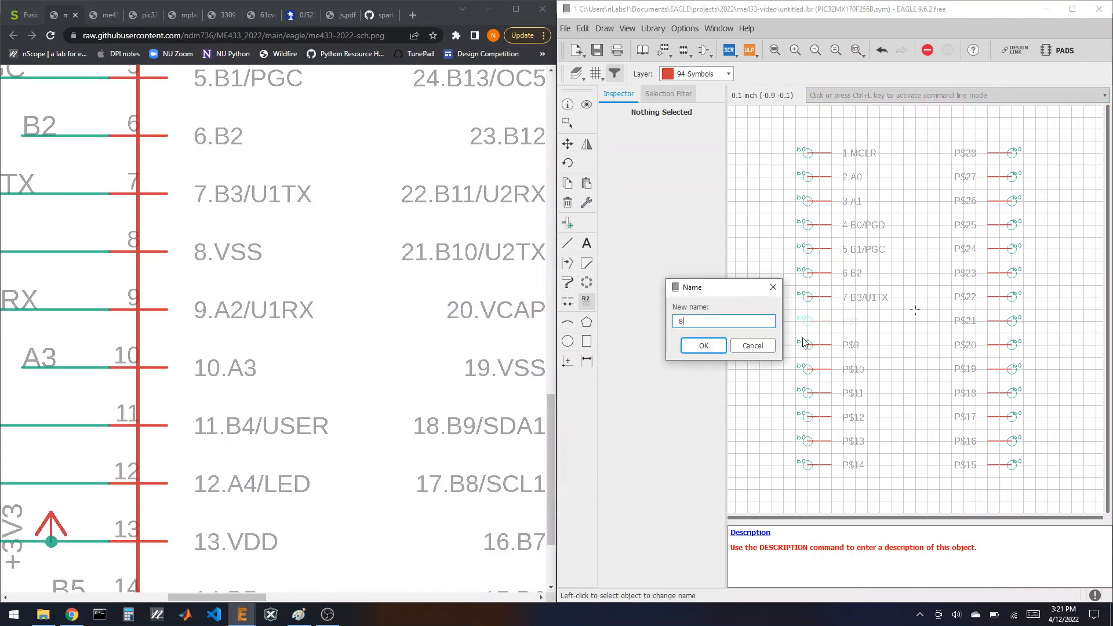
pyautogui.write('.VSS')
pyautogui.press('Return')
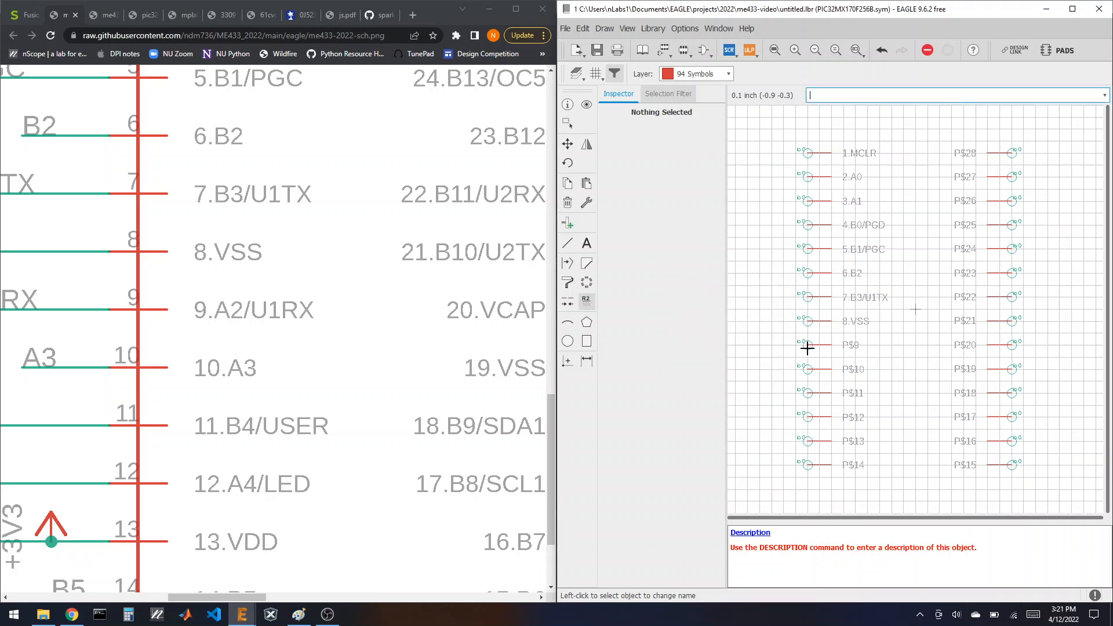
pyautogui.click(807, 346)
pyautogui.write('9')
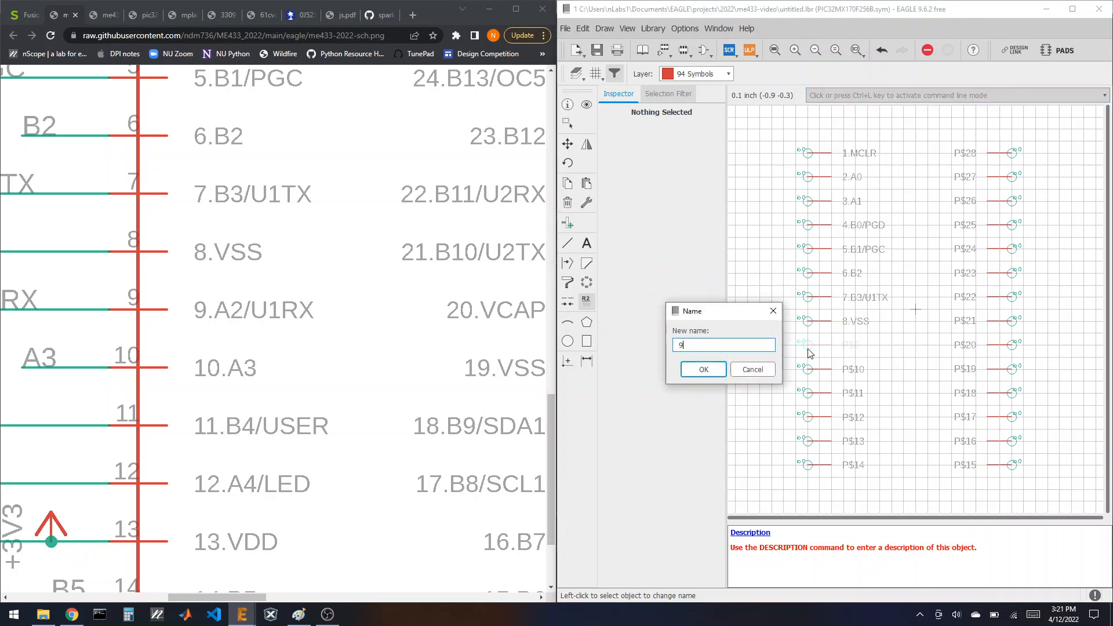
pyautogui.write('.A2/U1RX')
pyautogui.press('Return')
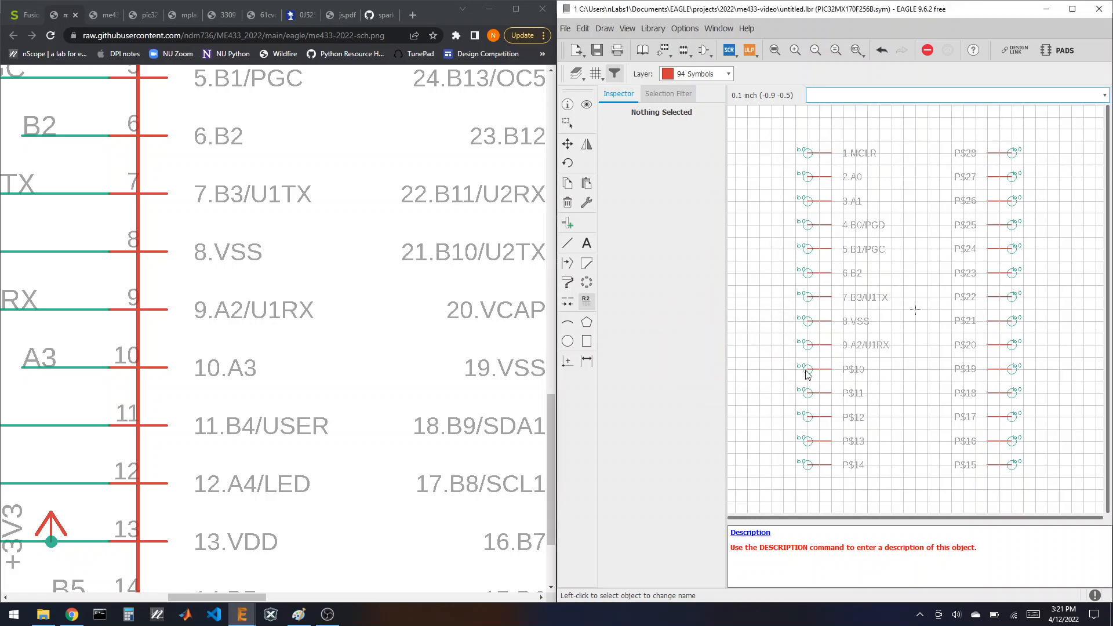
pyautogui.click(806, 370)
pyautogui.write('10.A3')
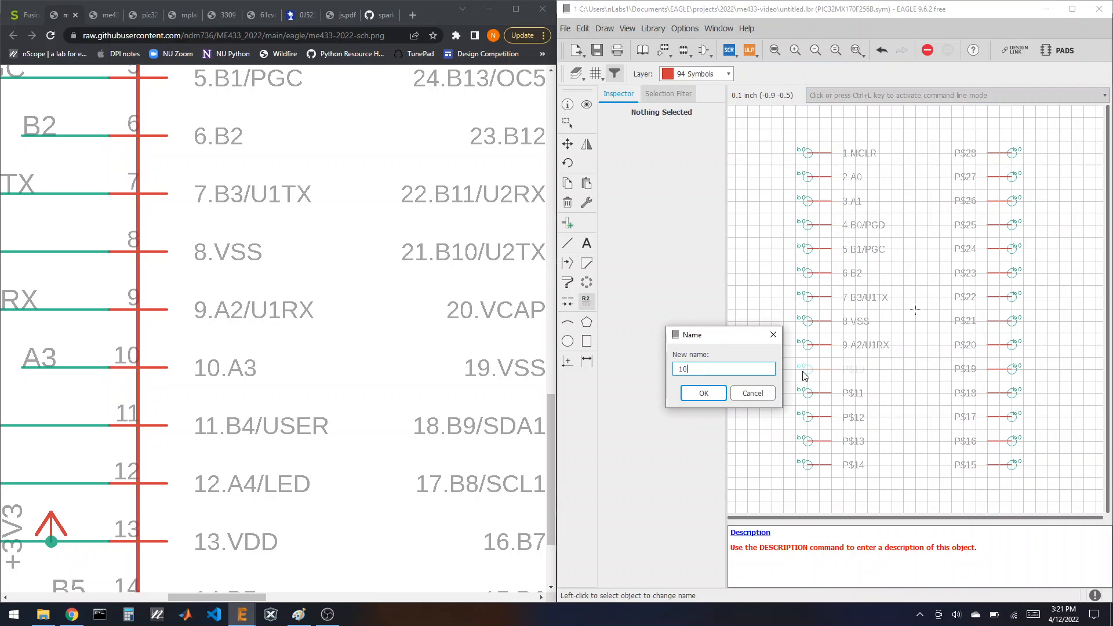
pyautogui.press('Return')
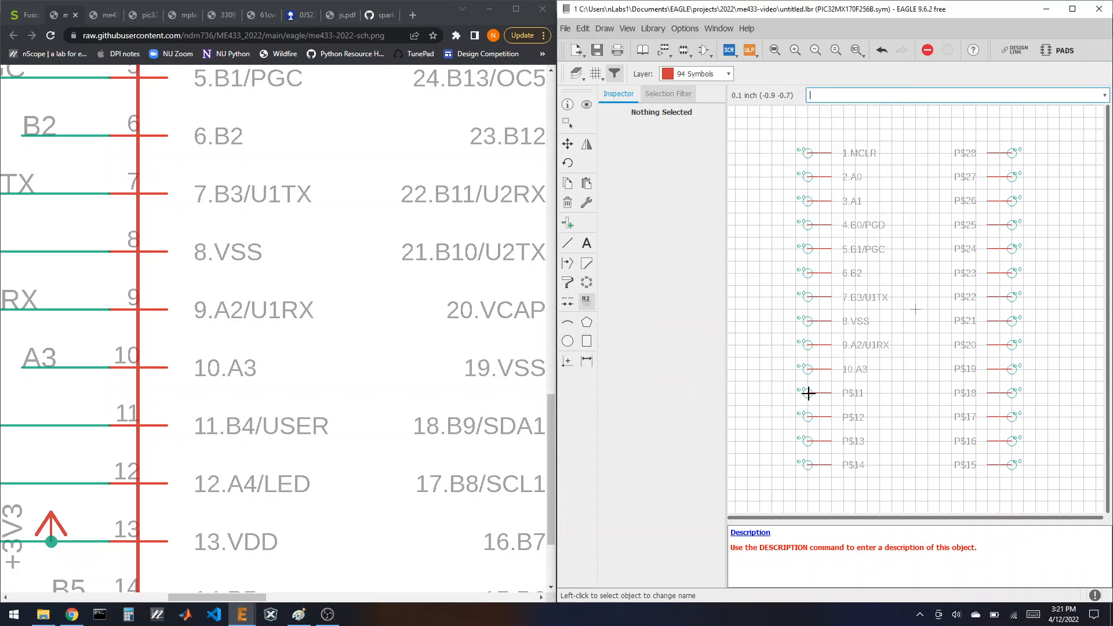
pyautogui.click(807, 392)
pyautogui.write('11')
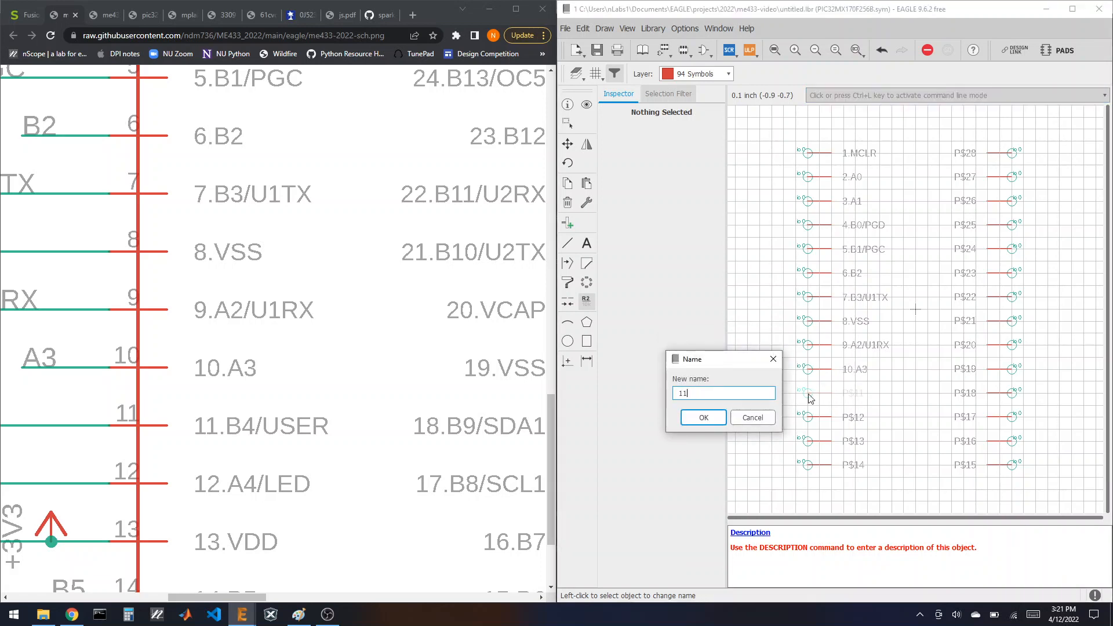
pyautogui.write('.B4/USER')
pyautogui.press('Return')
# Step: Rename pins P$12–P$14 to 12.A4/LED, 13.VDD and 14.B5
pyautogui.click(809, 417)
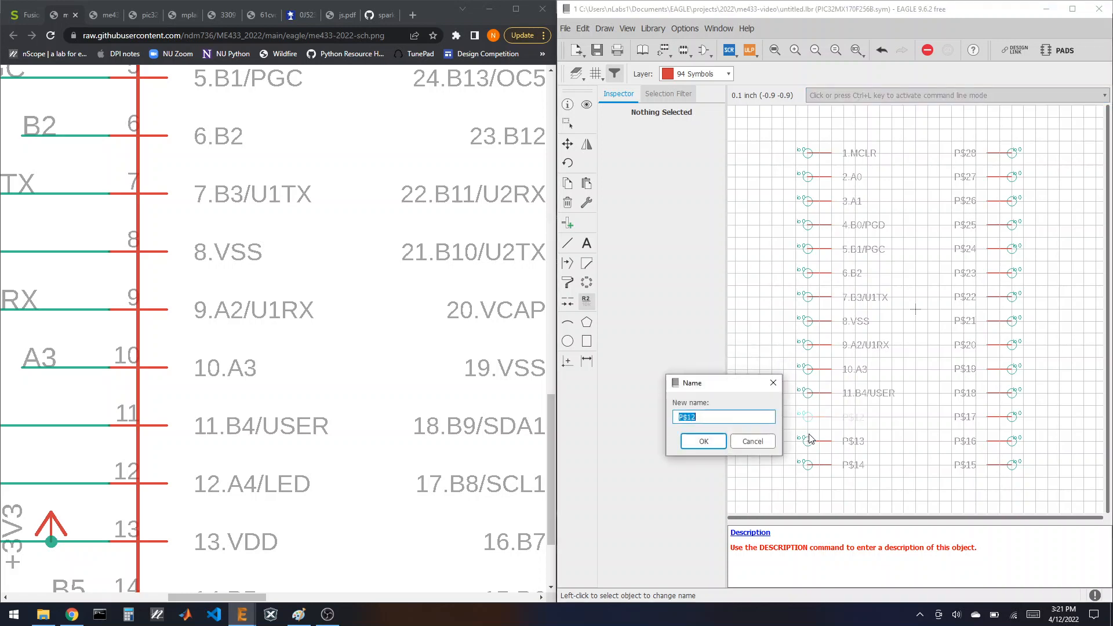
pyautogui.write('12.A4/LED')
pyautogui.press('Return')
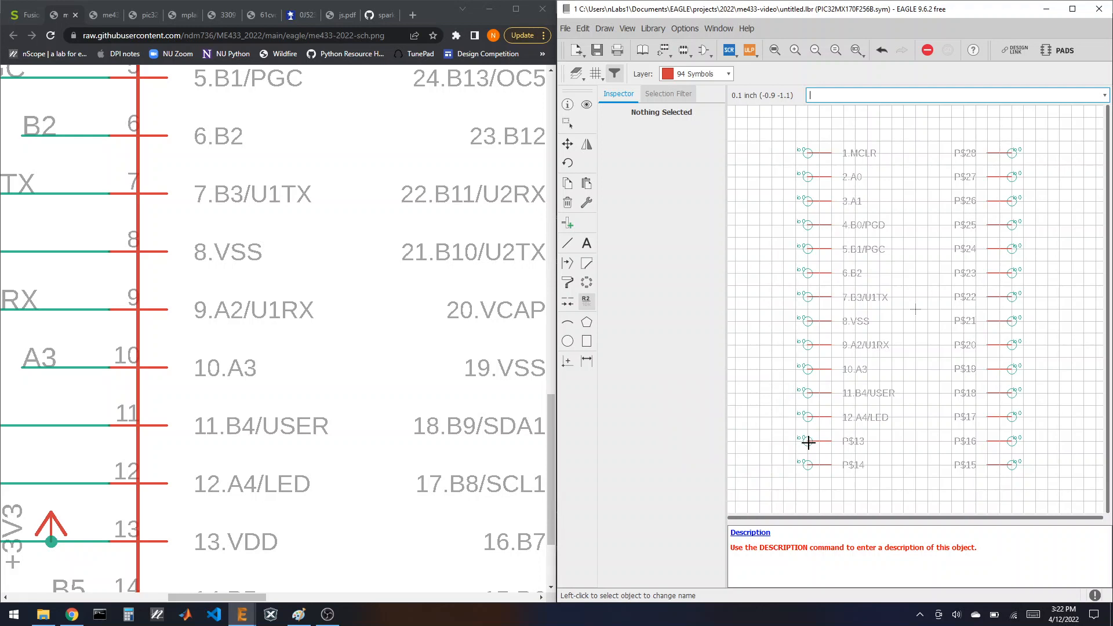
pyautogui.click(808, 442)
pyautogui.write('13')
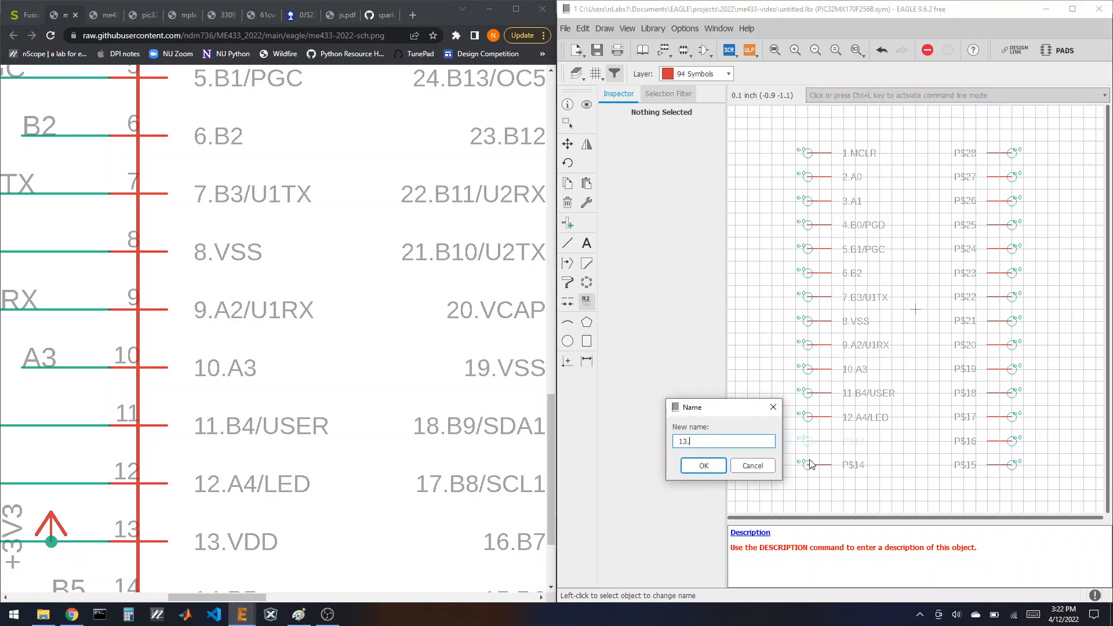
pyautogui.write('.VDD')
pyautogui.press('Return')
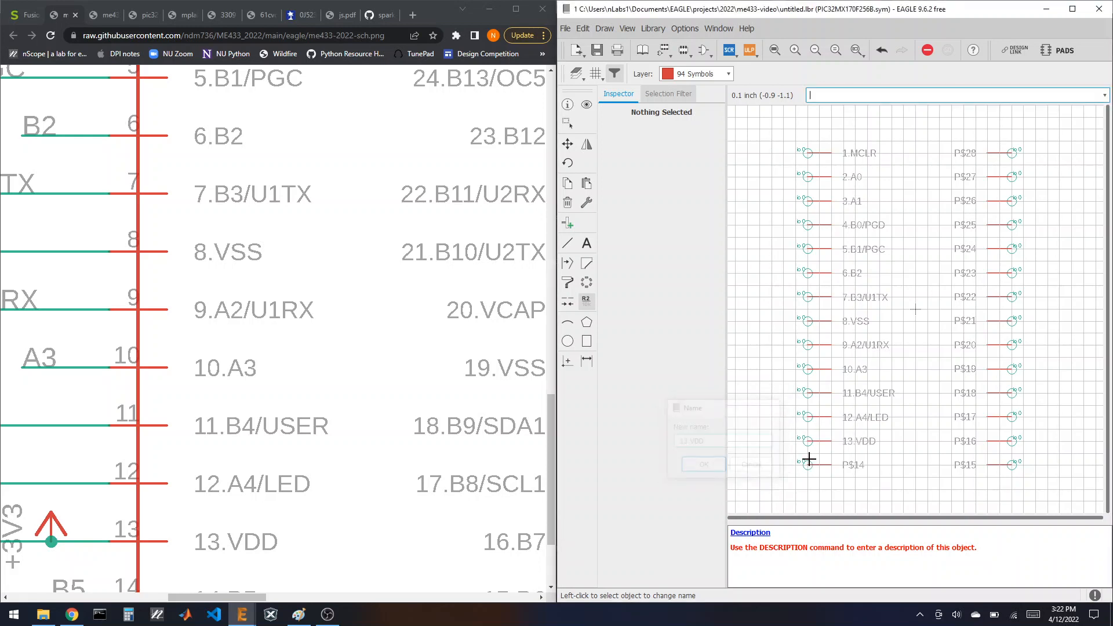
pyautogui.scroll(-1, 279, 377)
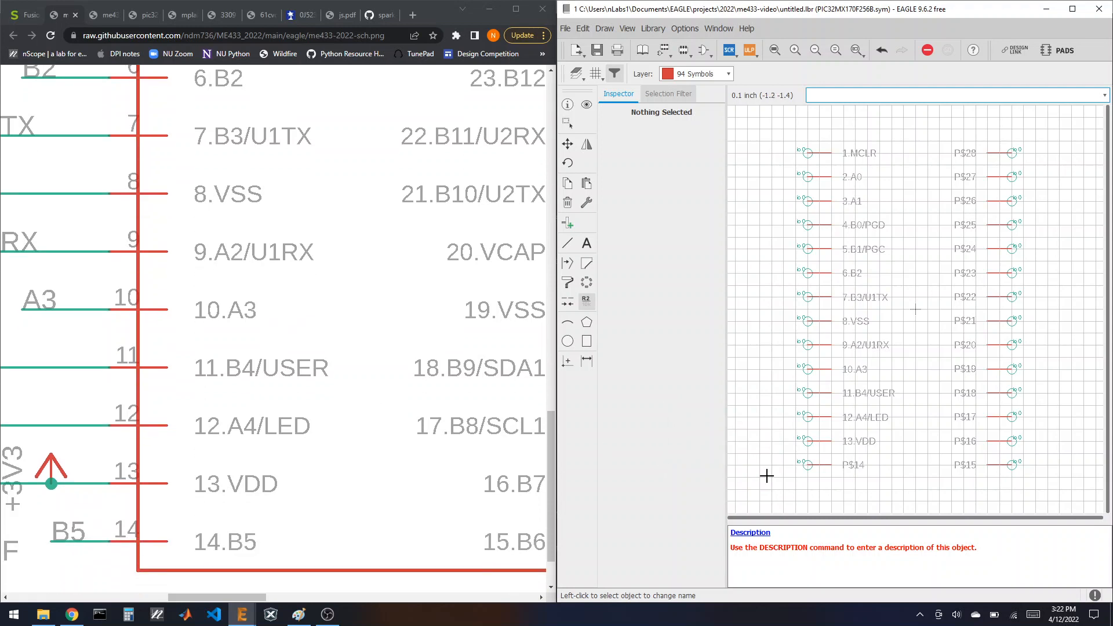
pyautogui.click(807, 465)
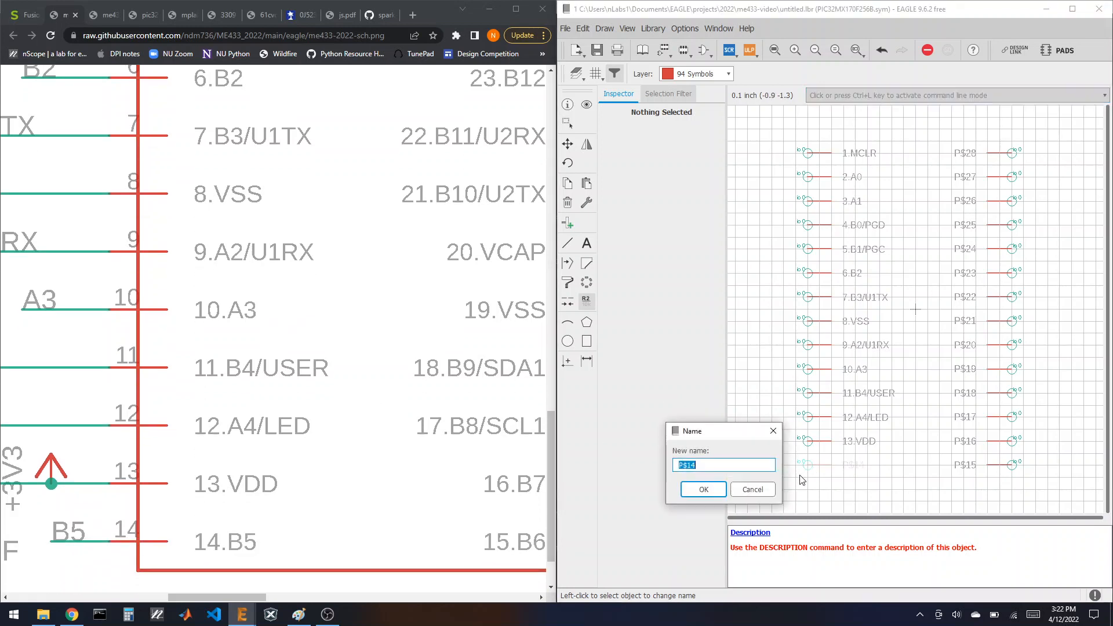
pyautogui.write('14.B5')
pyautogui.press('Return')
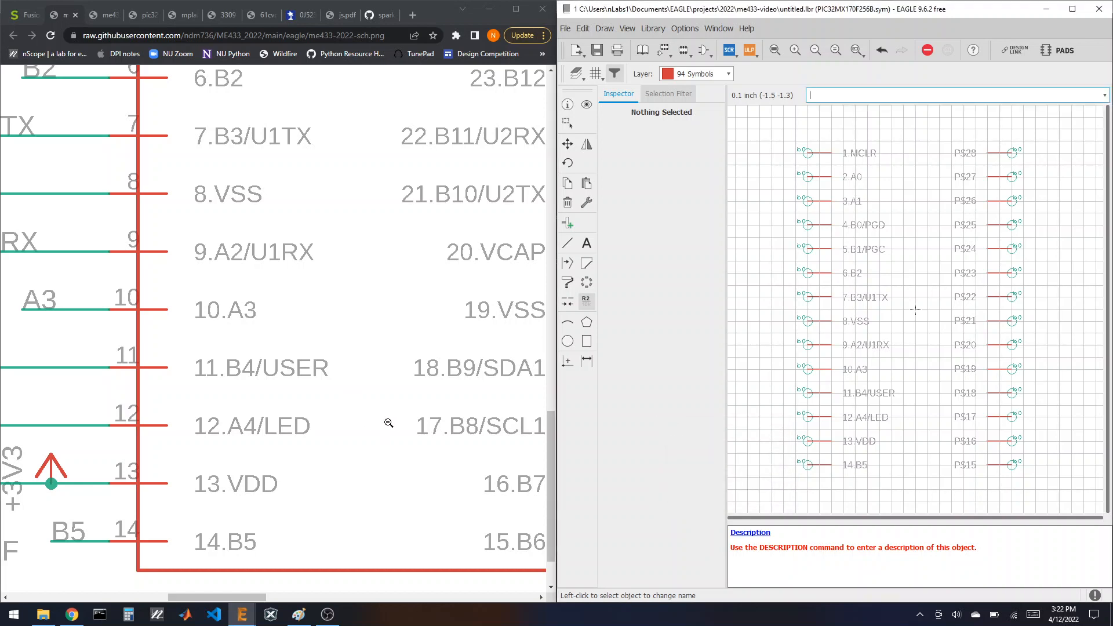
pyautogui.moveTo(264, 600); pyautogui.dragTo(316, 601)
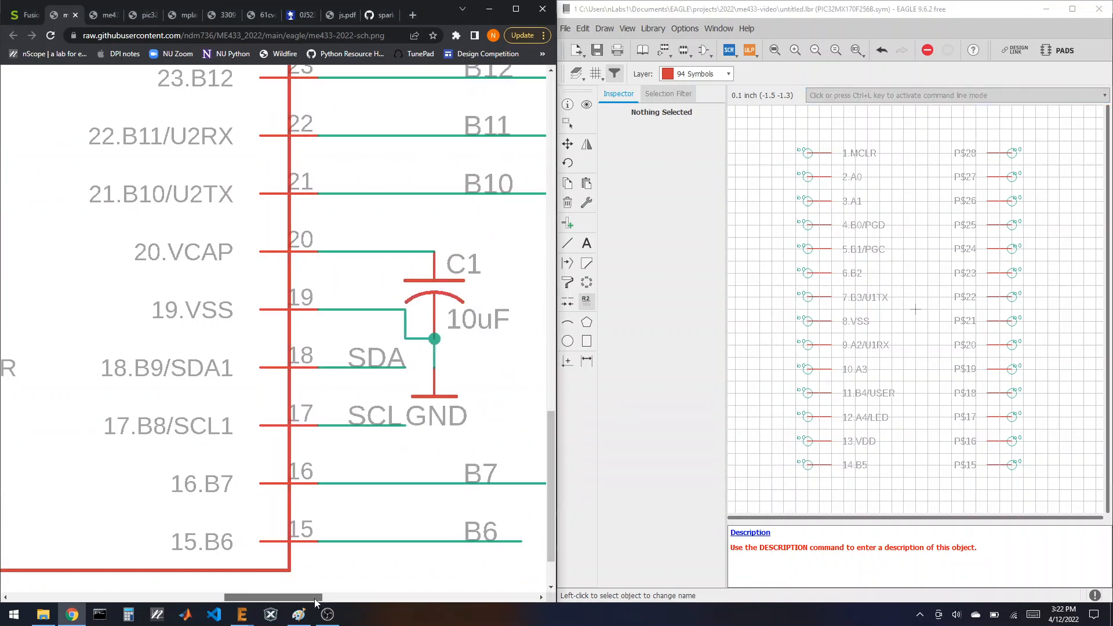
# Step: Rename right-column pins P$15–P$17 to 15.B6, 16.B7 and 17.B8/SCL1
pyautogui.click(1014, 468)
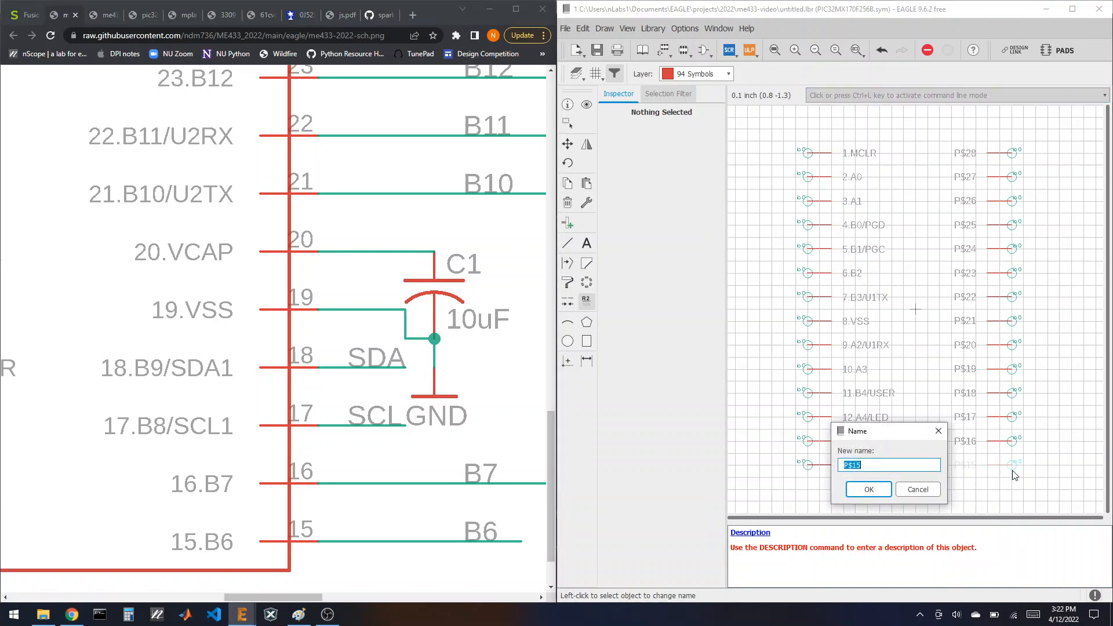
pyautogui.write('15.B6')
pyautogui.press('Return')
pyautogui.click(1014, 443)
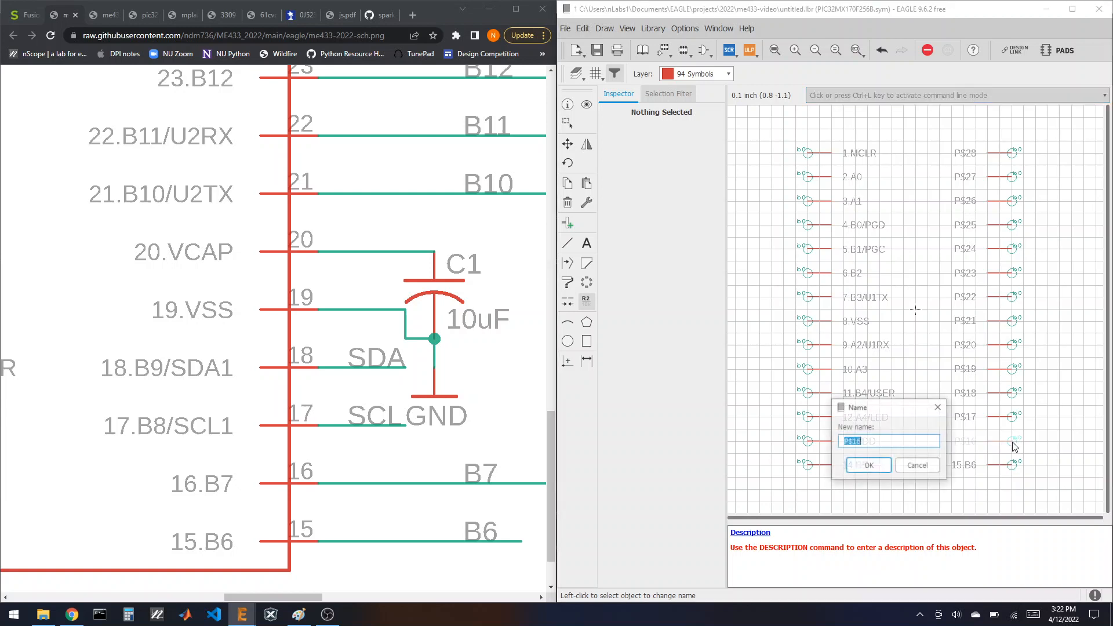
pyautogui.write('16')
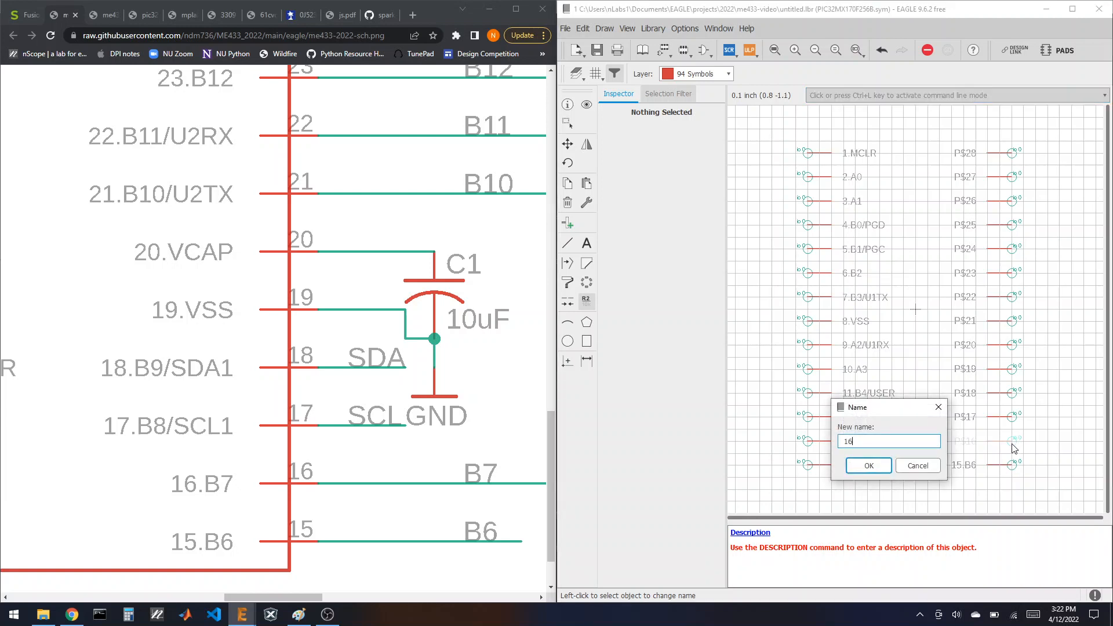
pyautogui.press('Return')
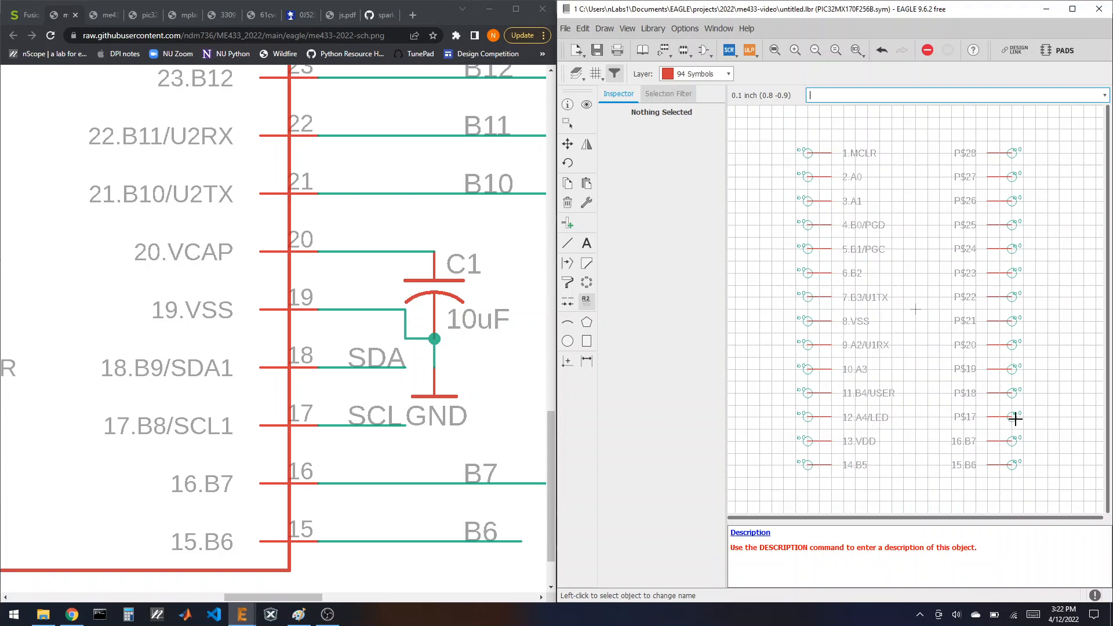
pyautogui.click(1015, 416)
pyautogui.write('17')
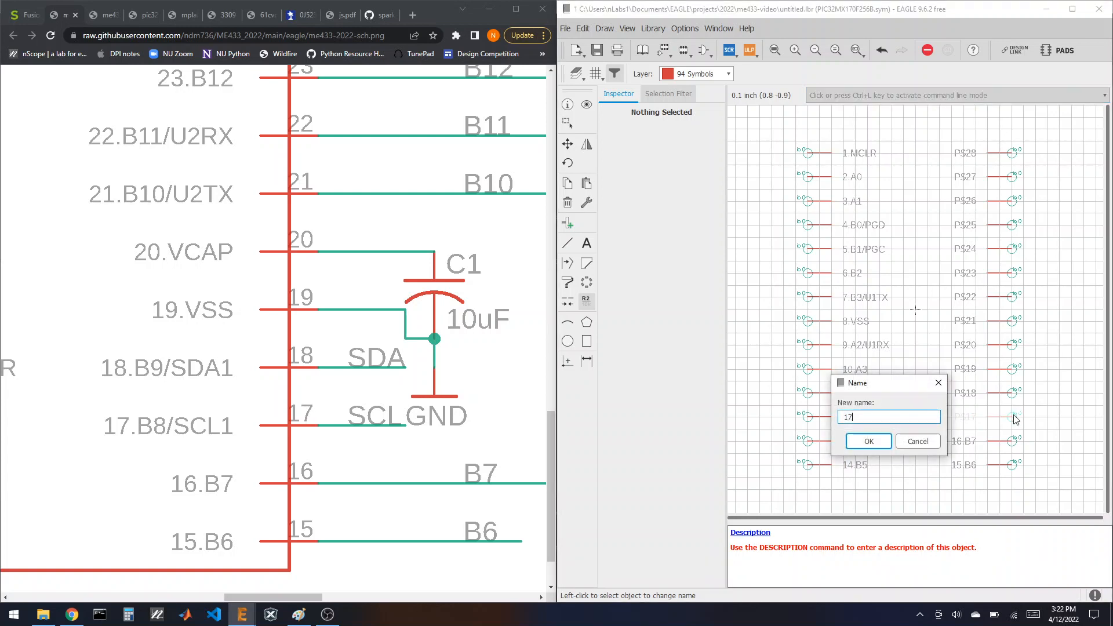
pyautogui.write('.B8/SCL1')
pyautogui.press('Return')
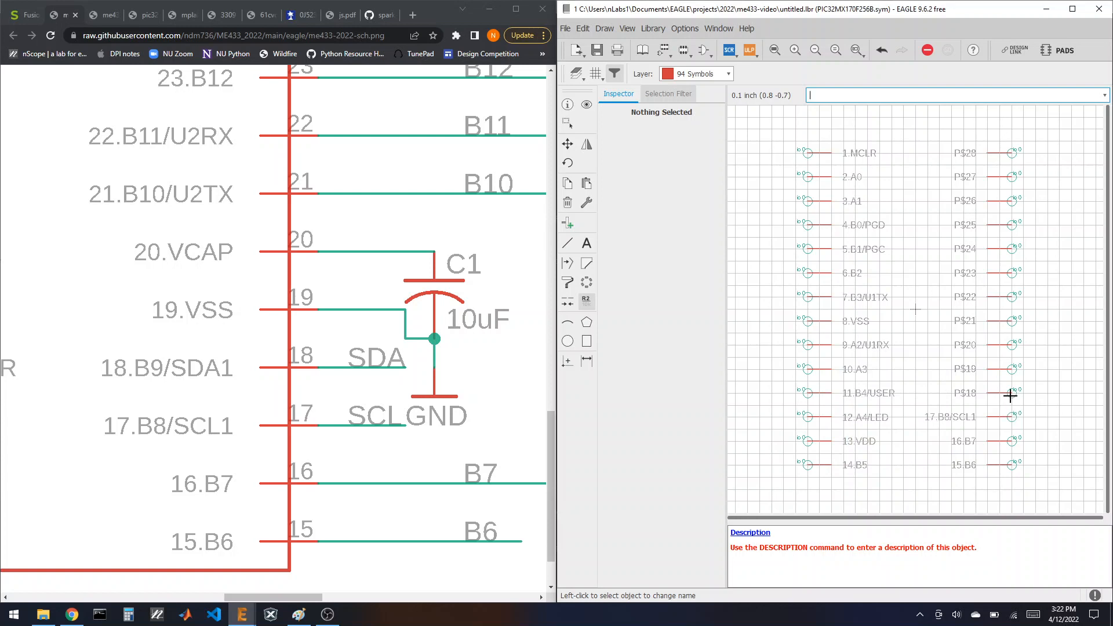
# Step: Rename pins P$18–P$20 to 18.B9/SDA1, 19.VSS and 20.VCAP
pyautogui.click(1011, 392)
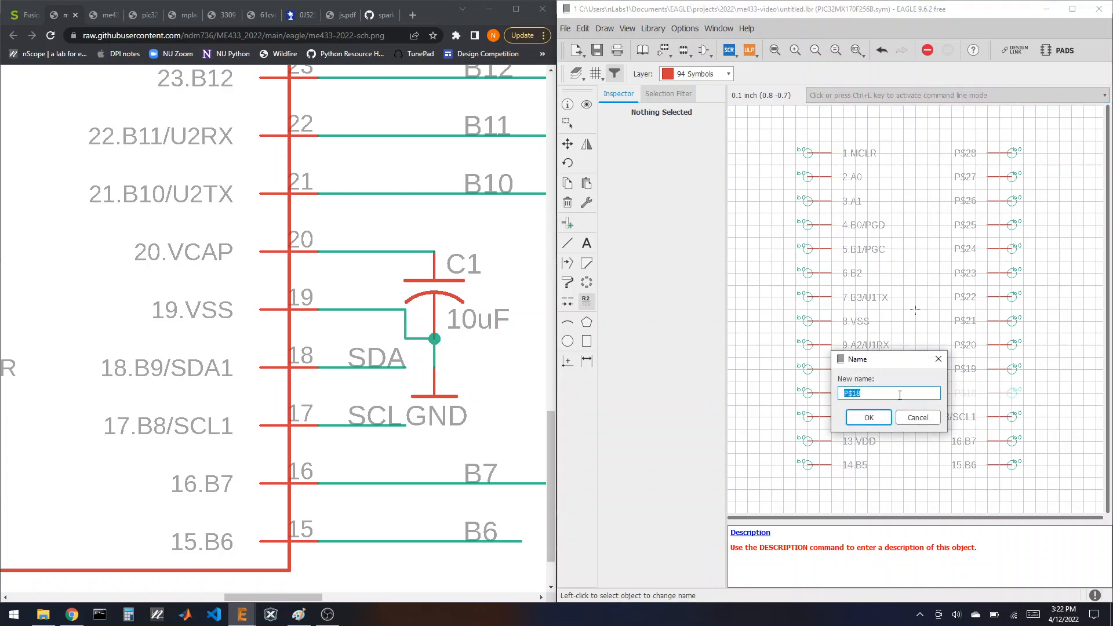
pyautogui.write('18.B9/SDA1')
pyautogui.press('Return')
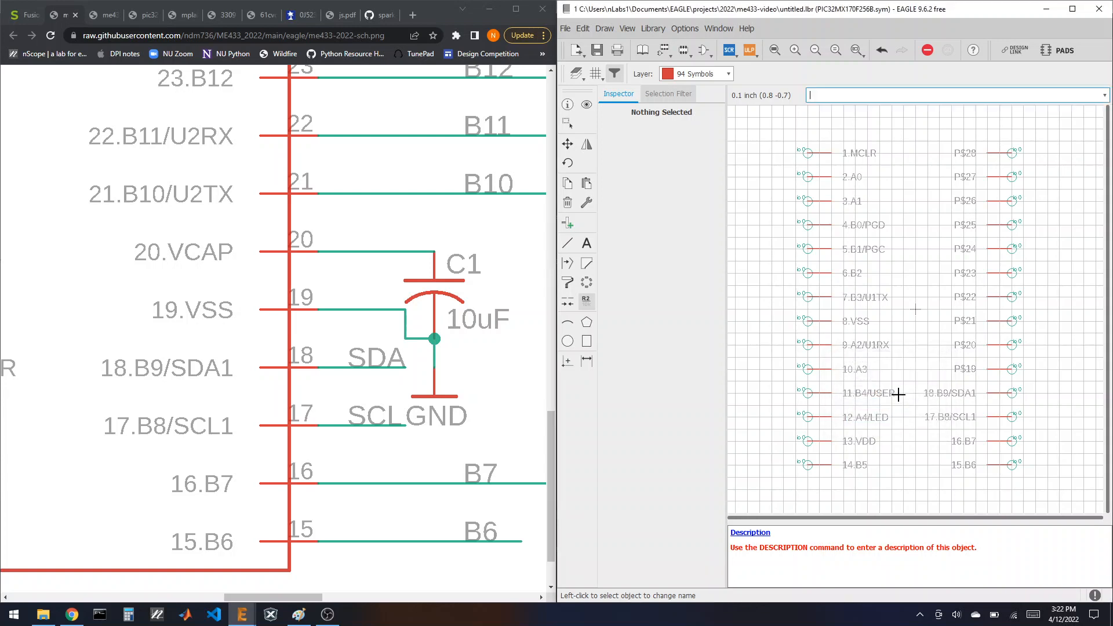
pyautogui.click(1011, 370)
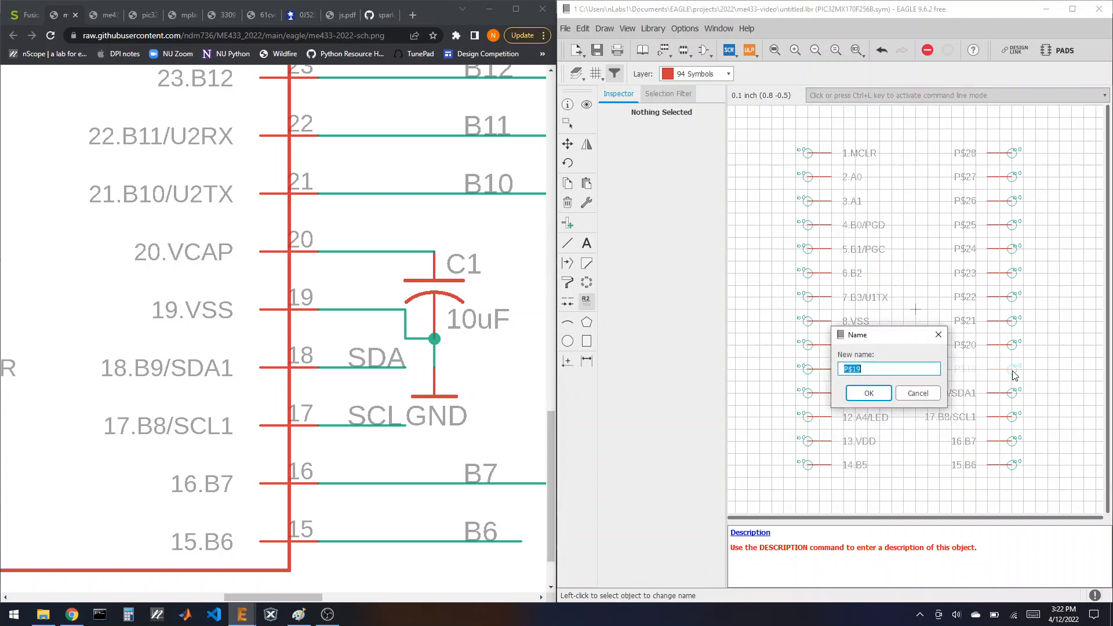
pyautogui.write('19.VSS')
pyautogui.press('Return')
pyautogui.click(1011, 345)
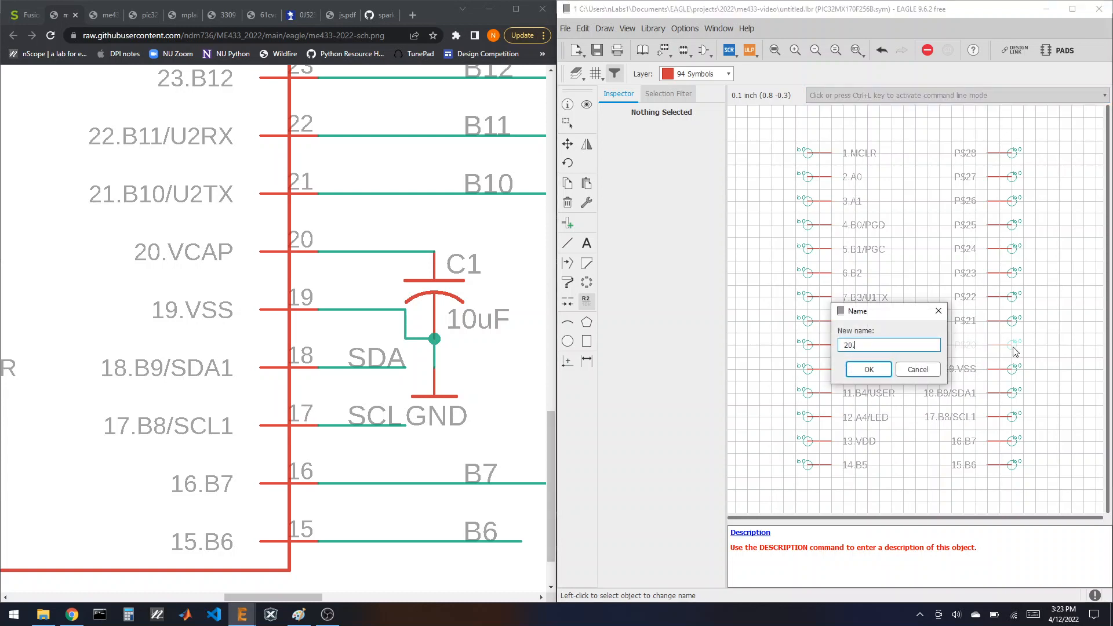
pyautogui.write('AP')
pyautogui.press('Return')
# Step: Rename pins P$21–P$23 to 21.B10/U2TX, 22.B11/U2RX and 23.B12
pyautogui.click(1011, 321)
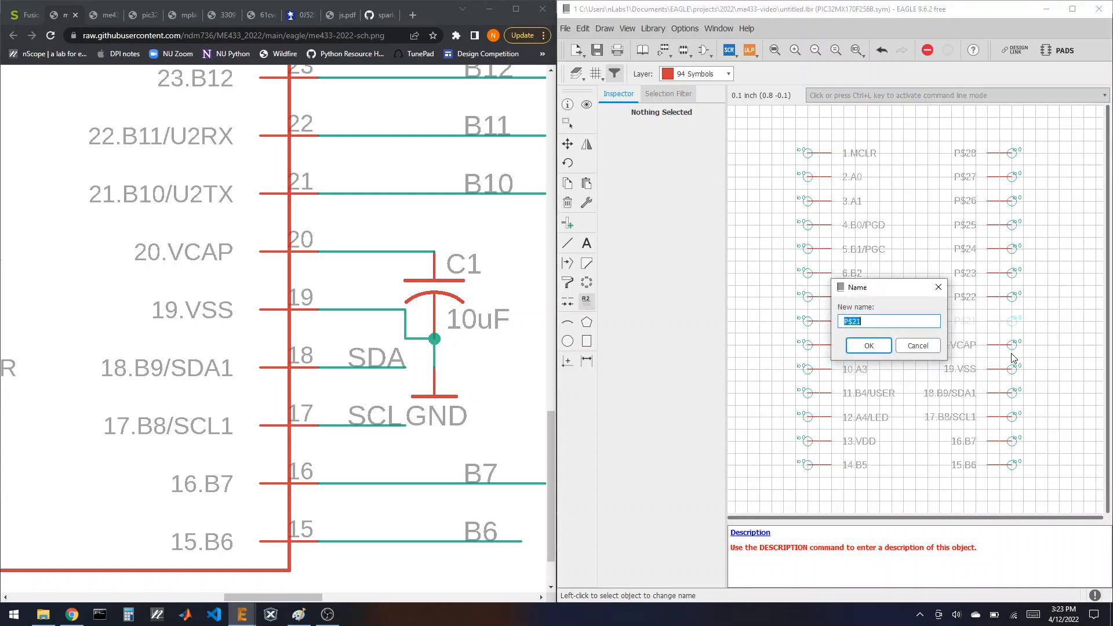
pyautogui.write('21.B10/U2TX')
pyautogui.press('Return')
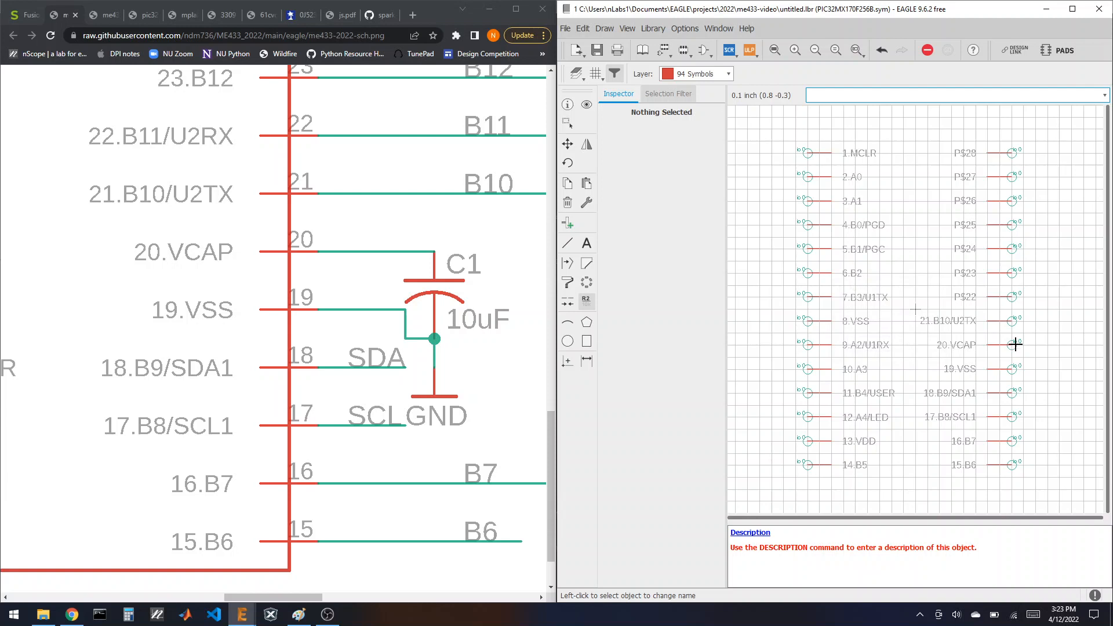
pyautogui.click(1011, 297)
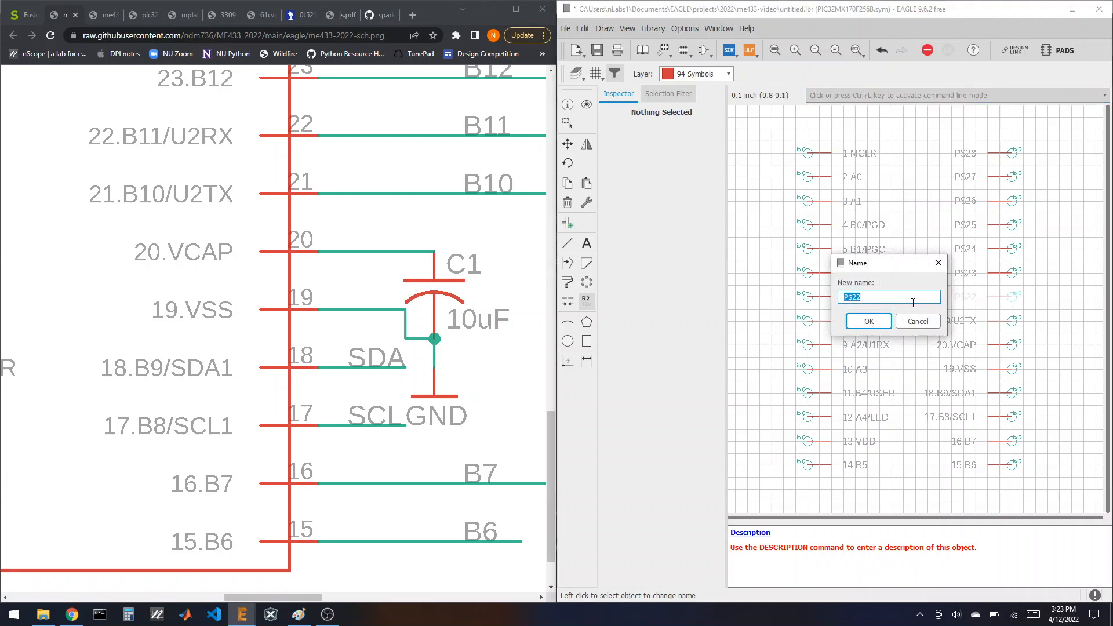
pyautogui.write('22')
pyautogui.write('.B11/U2RX')
pyautogui.press('Return')
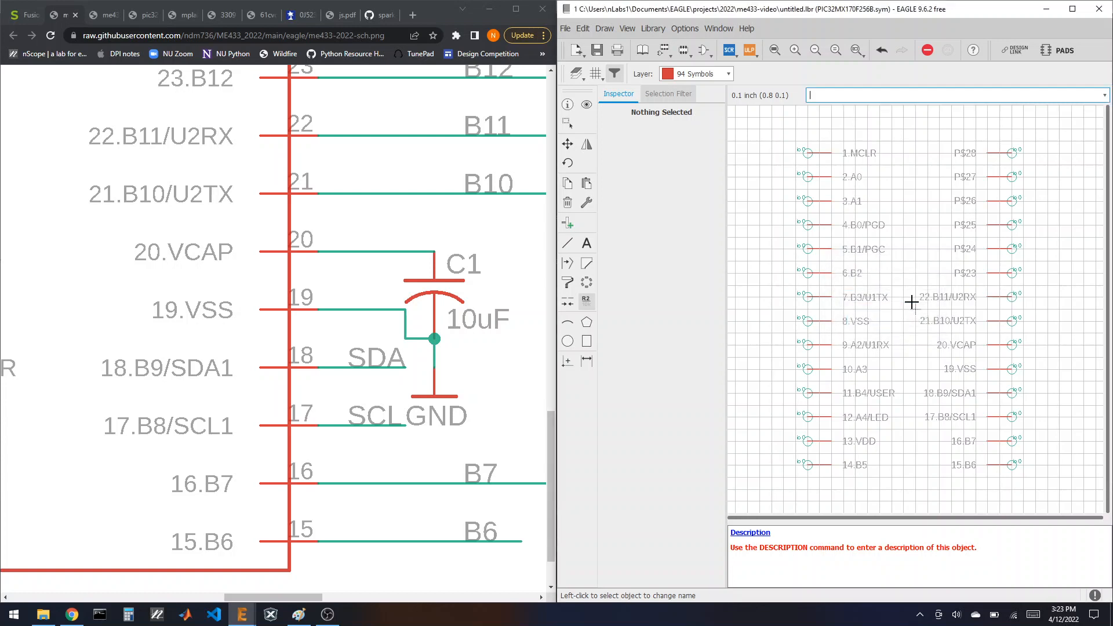
pyautogui.click(1012, 272)
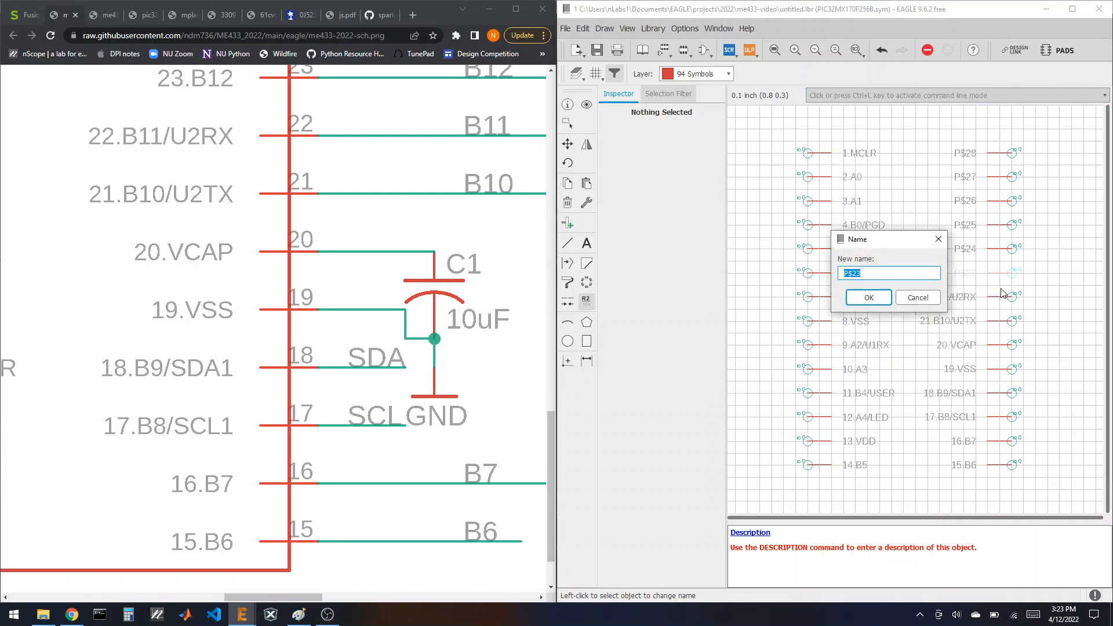
pyautogui.write('23.B12')
pyautogui.press('Return')
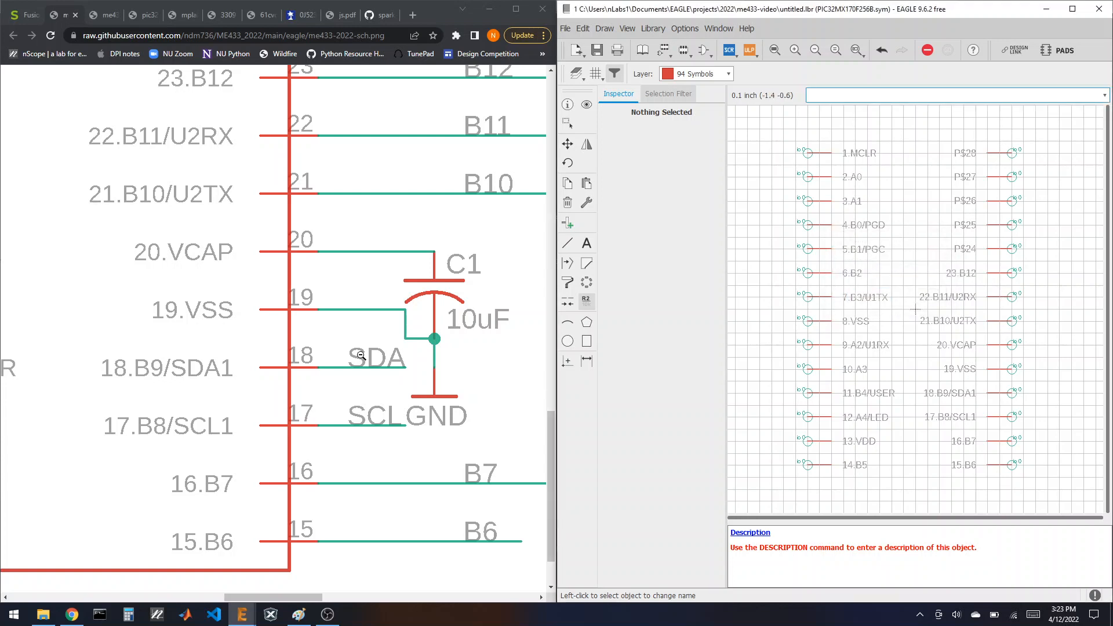
# Step: Name pin P$24 as 24.B13/OC5
pyautogui.scroll(5, 246, 448)
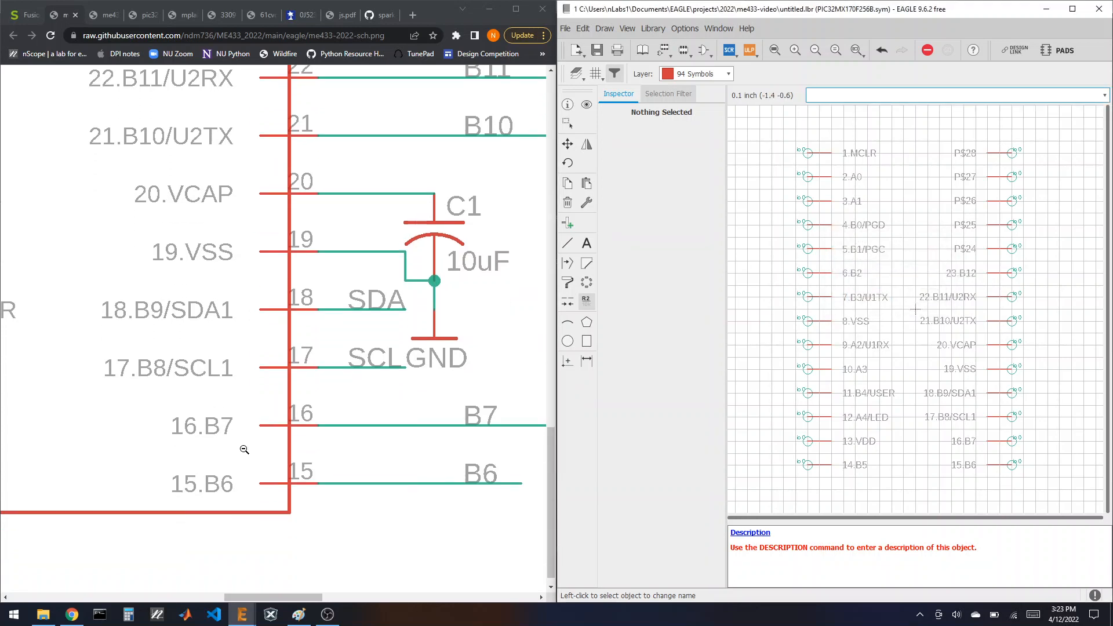
pyautogui.scroll(1, 246, 448)
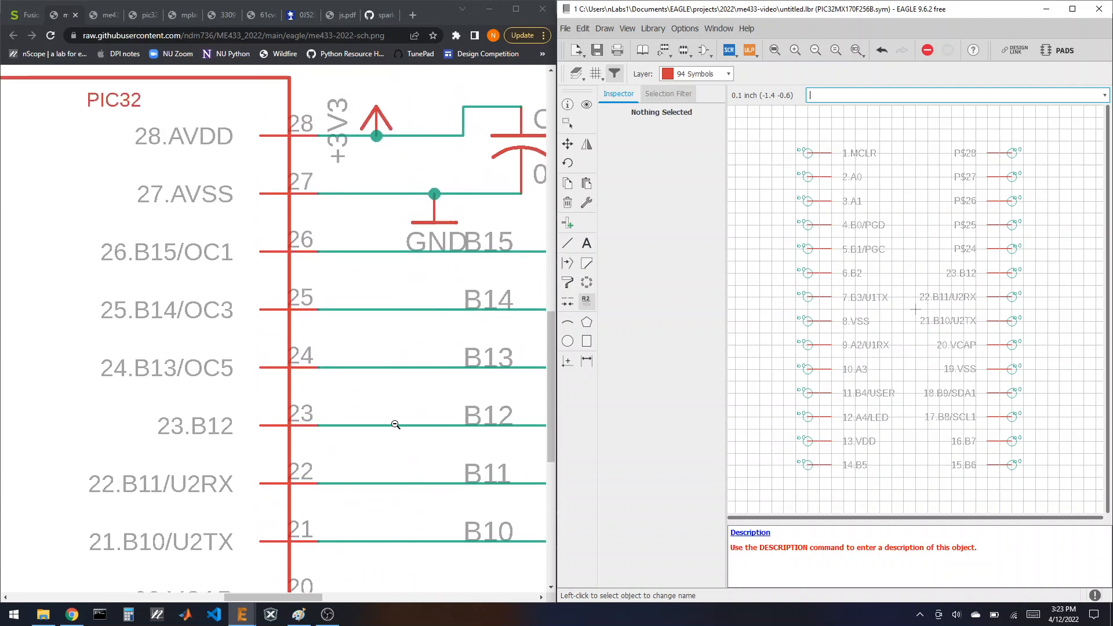
pyautogui.click(1013, 250)
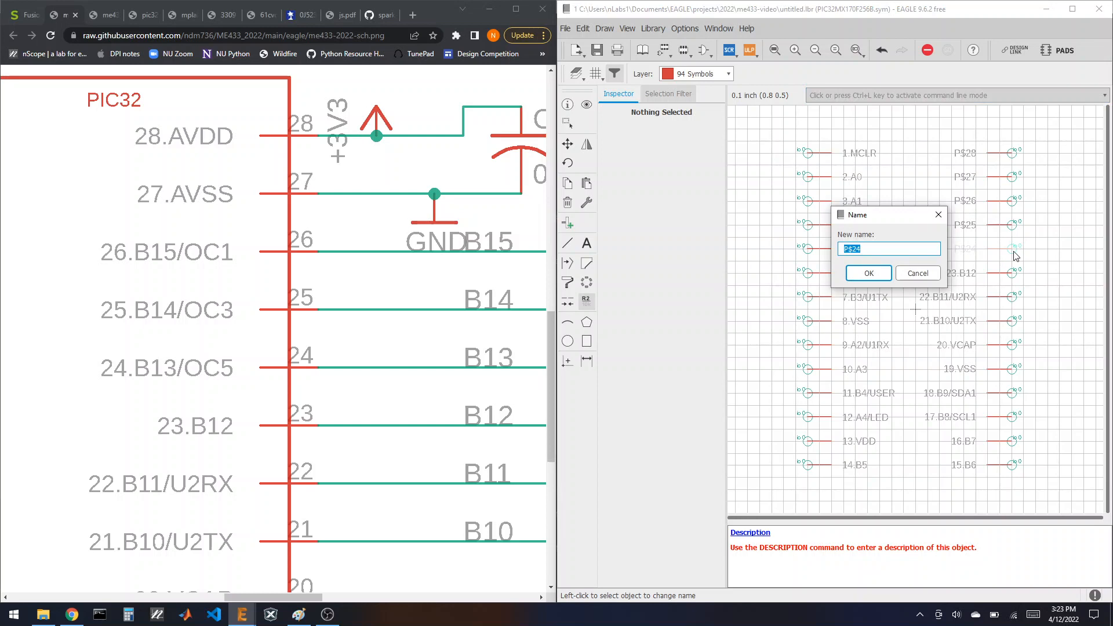
pyautogui.write('24.B13/OC5')
pyautogui.press('Return')
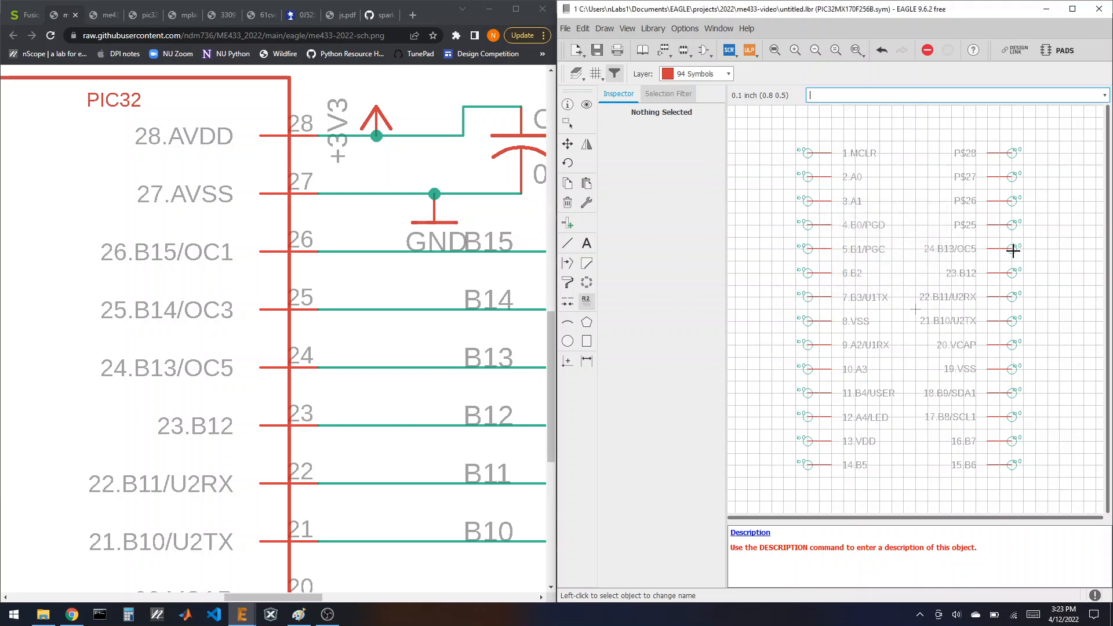
# Step: Name pin P$25 as 25.B14/OC3, deleting the extra trailing 3 from the typo
pyautogui.click(1010, 225)
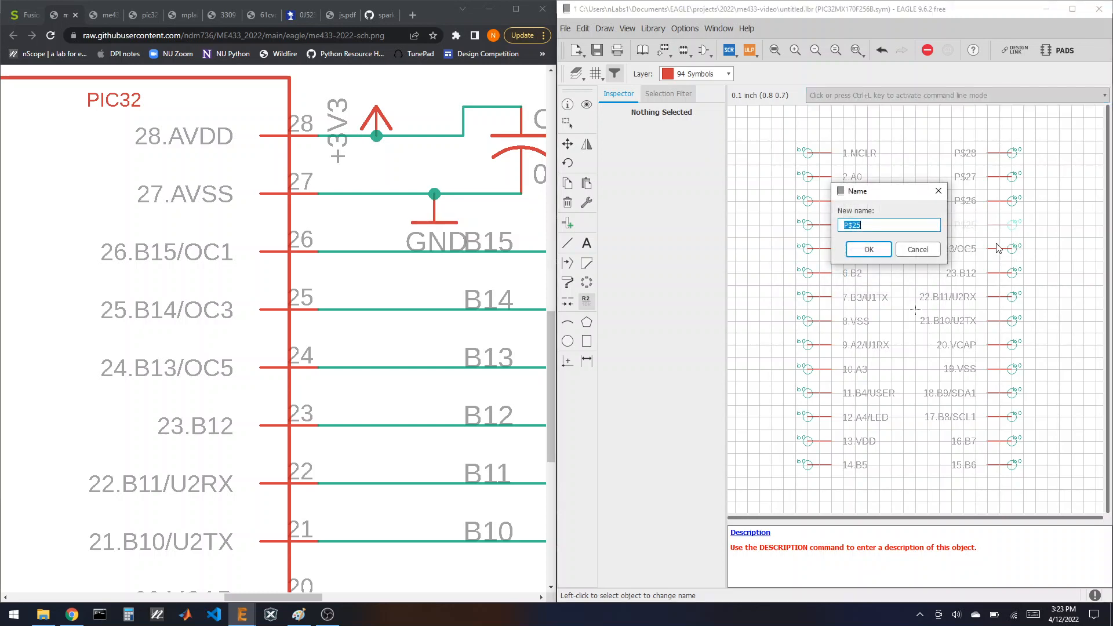
pyautogui.write('25.B14/OC33')
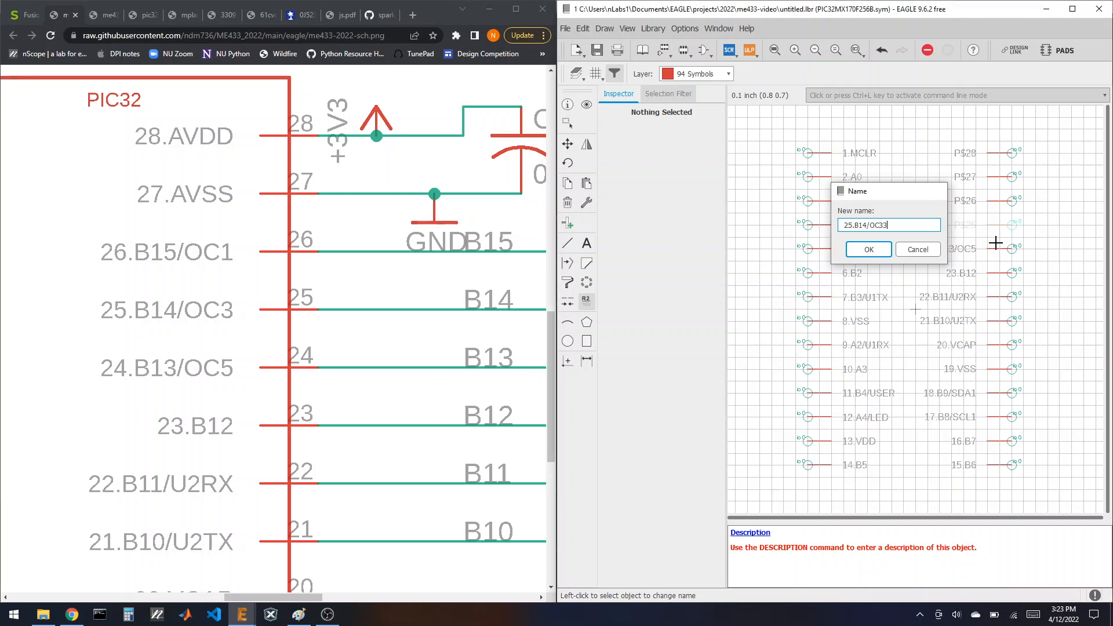
pyautogui.press('Return')
pyautogui.click(1011, 225)
pyautogui.click(857, 226)
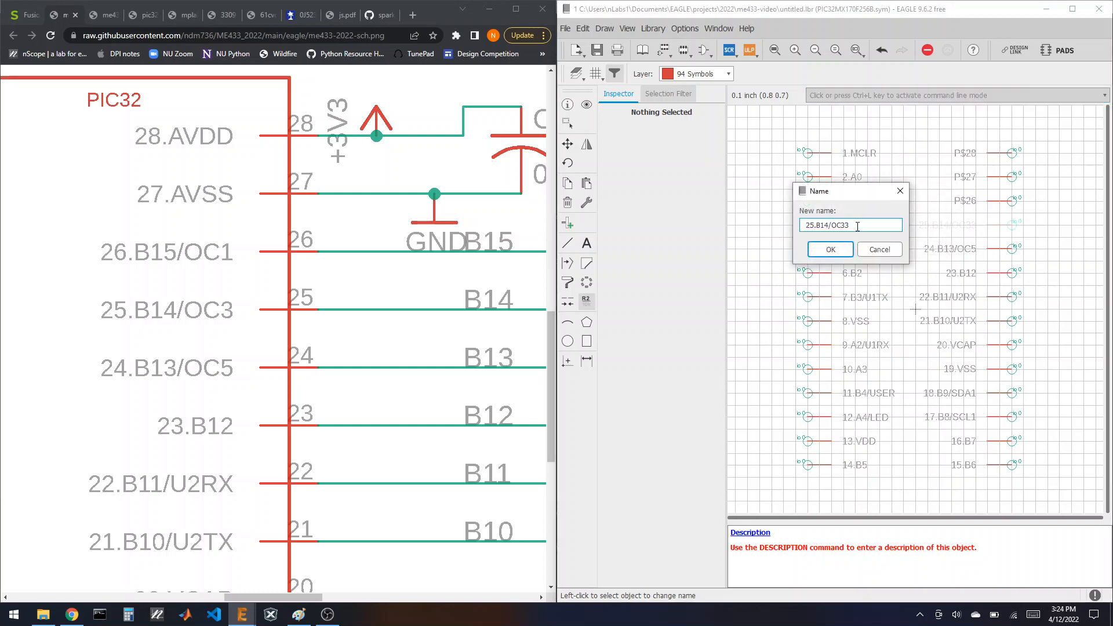
pyautogui.press('BackSpace')
pyautogui.click(830, 249)
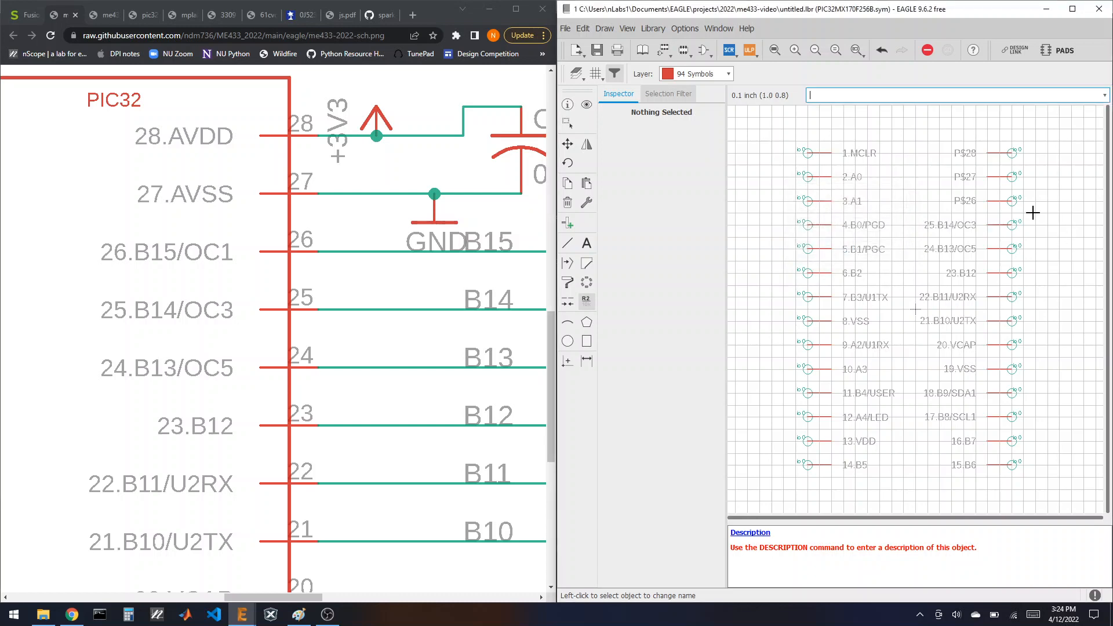
# Step: Name pins P$26, P$27 and P$28 as 26.B15/OC1, 27.AVSS and 28.AVDD
pyautogui.click(1013, 201)
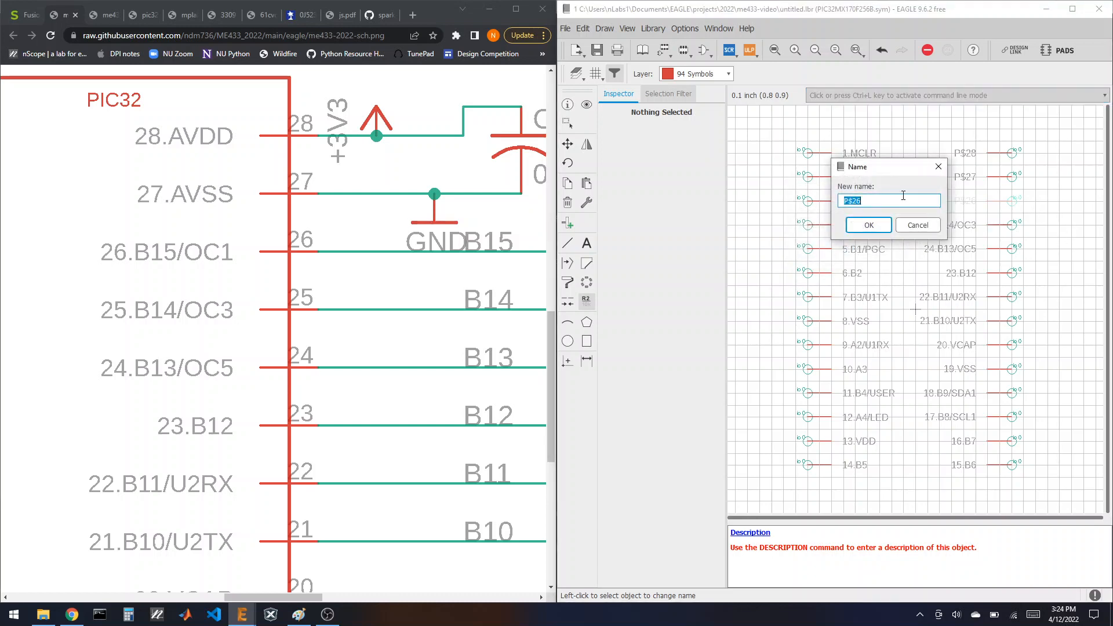
pyautogui.write('26.B15/OC1')
pyautogui.press('Return')
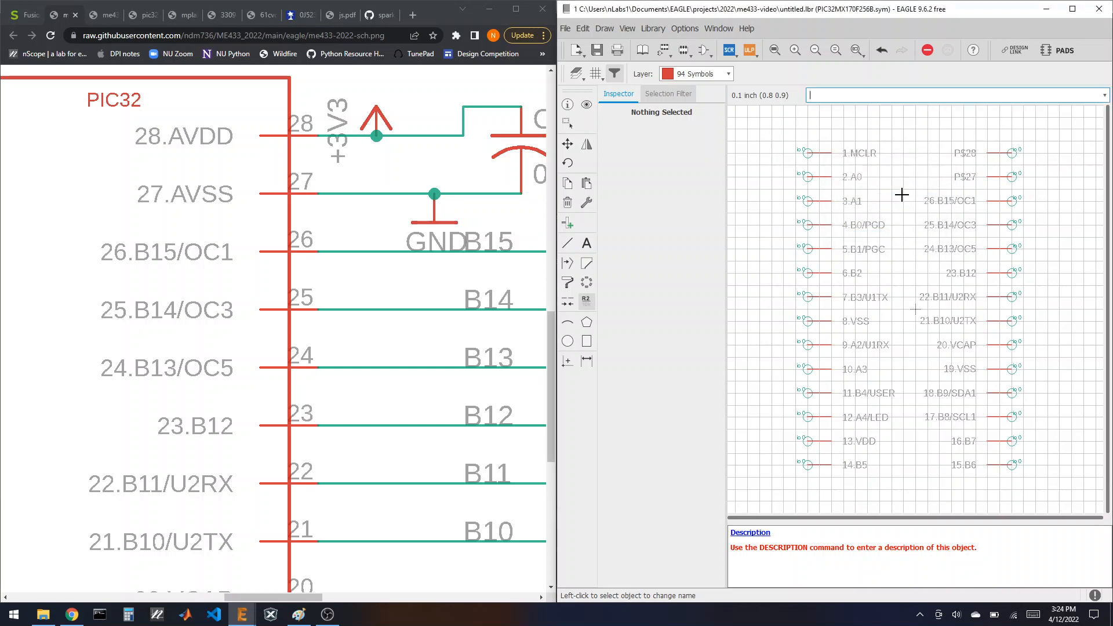
pyautogui.click(1013, 177)
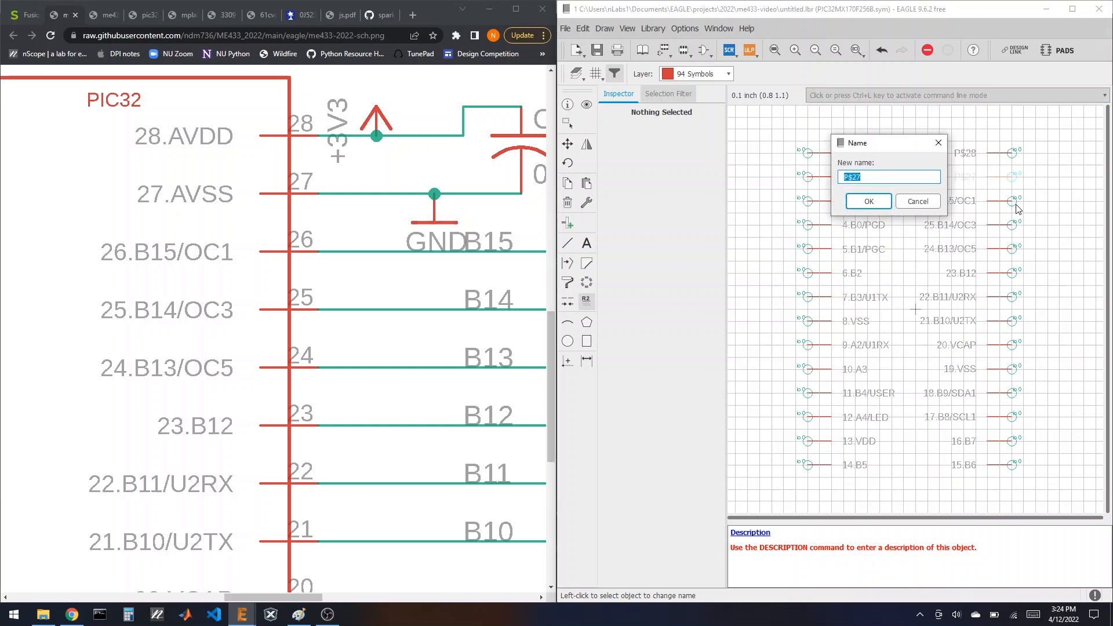
pyautogui.write('27.AVSS')
pyautogui.press('Return')
pyautogui.click(1012, 153)
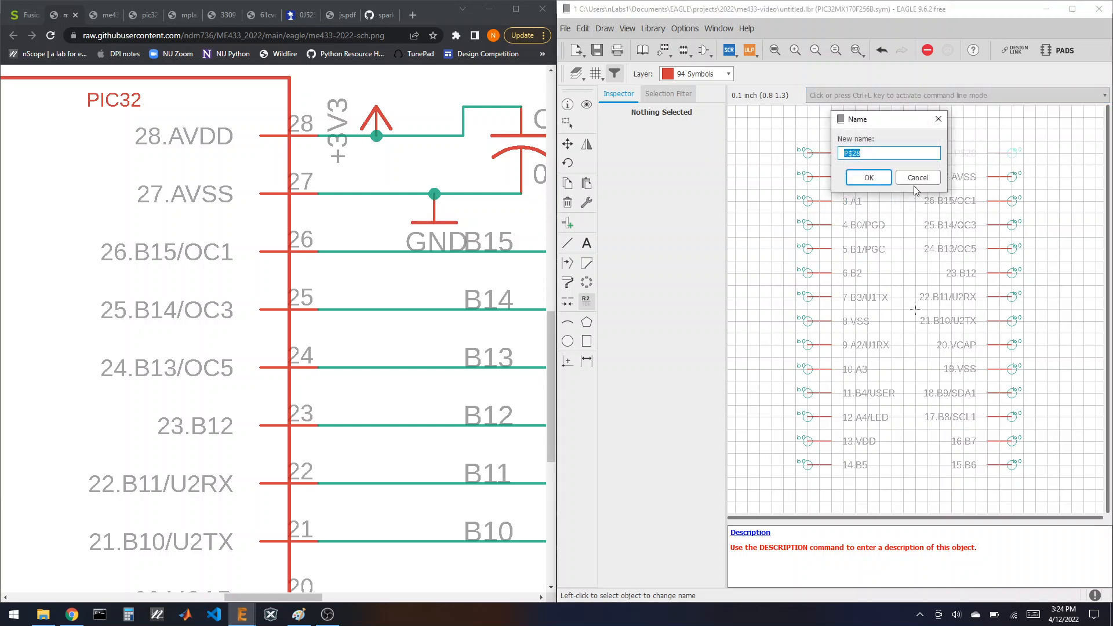
pyautogui.write('28.')
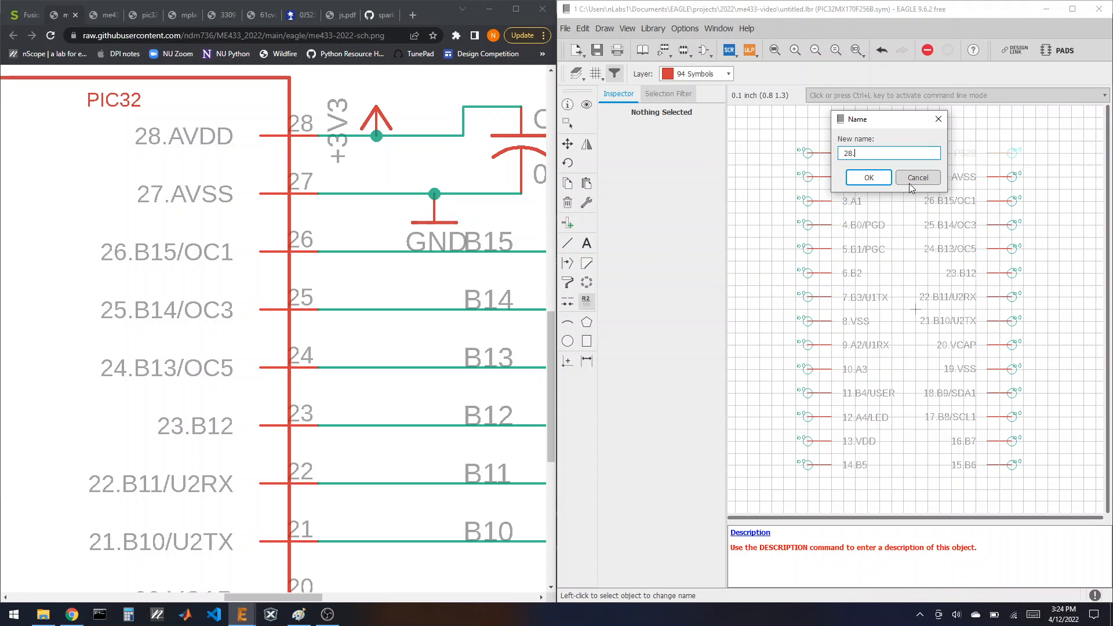
pyautogui.write('AVDD')
pyautogui.click(867, 177)
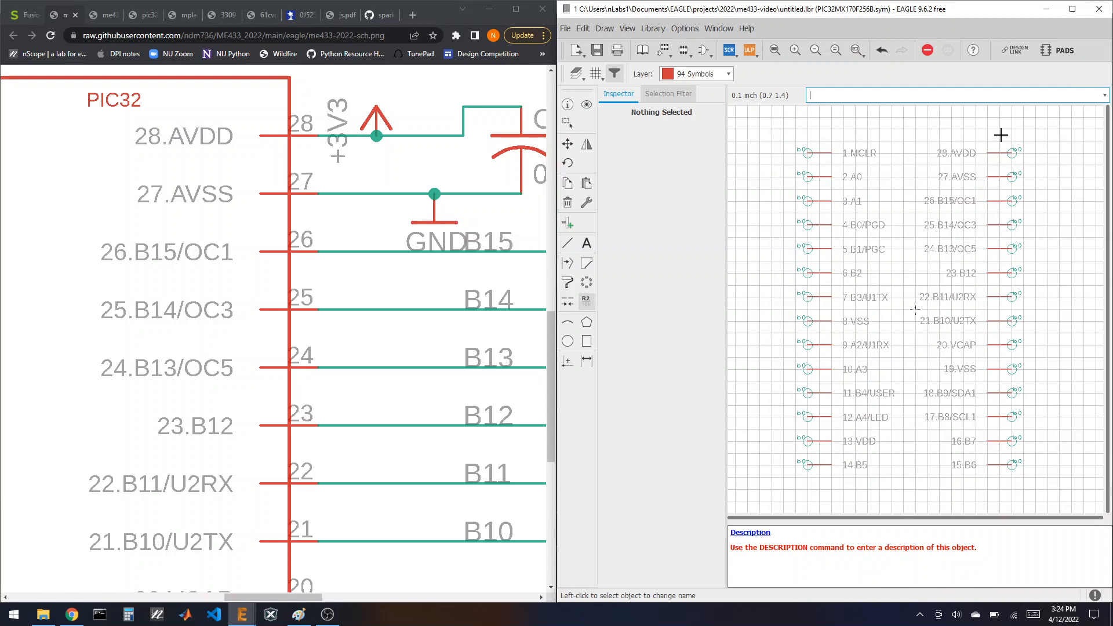
pyautogui.click(1072, 9)
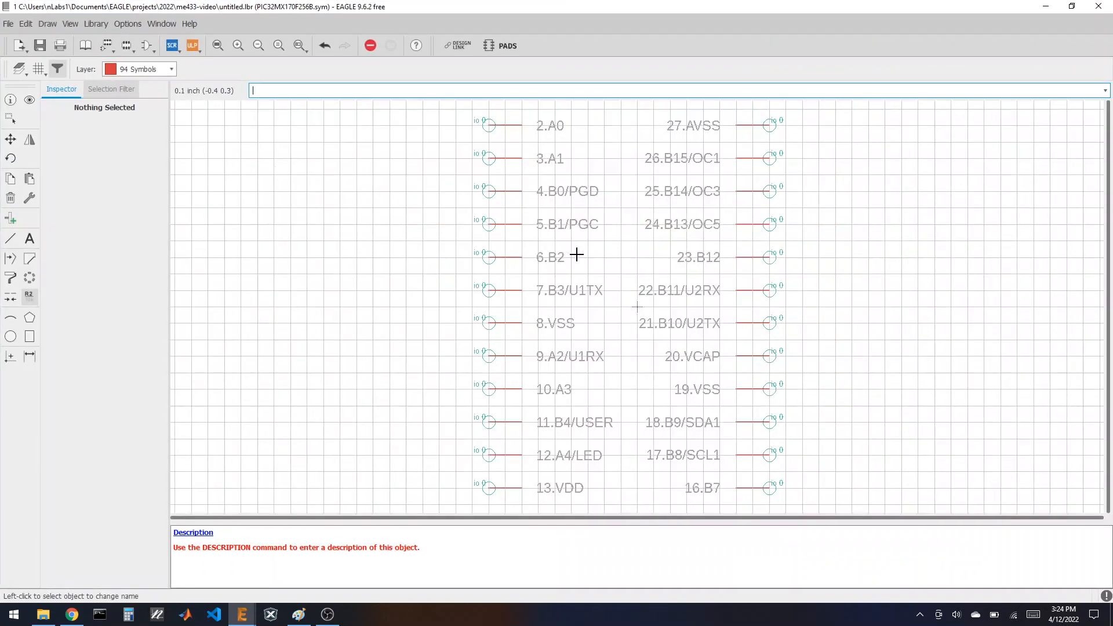
# Step: Check the PIC32 pin table in the browser, then maximize the EAGLE symbol editor
pyautogui.doubleClick(959, 6)
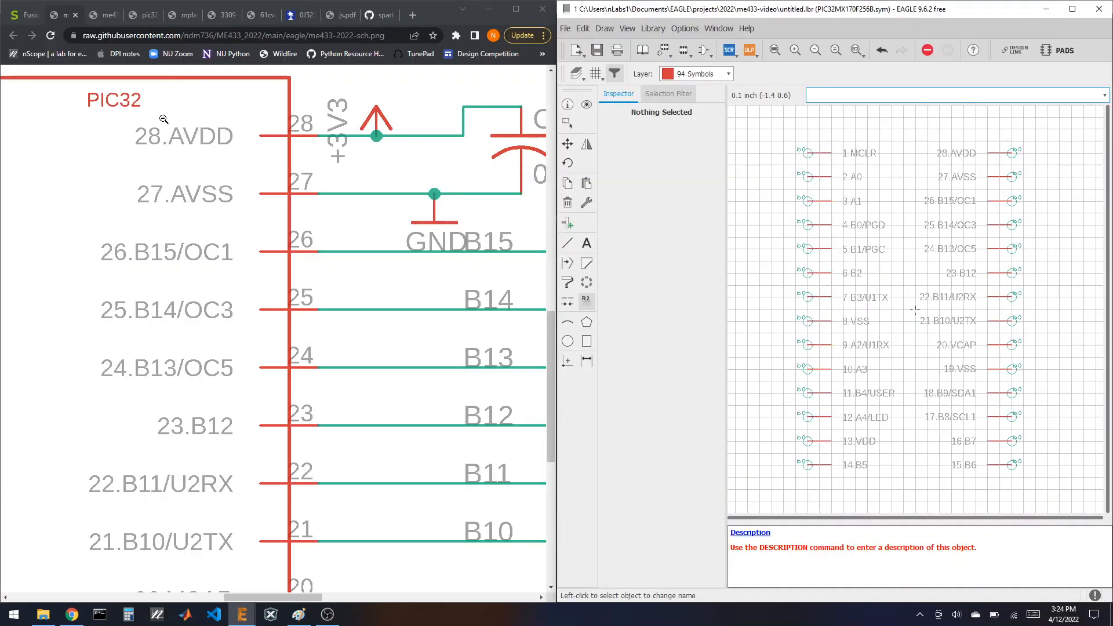
pyautogui.click(107, 14)
pyautogui.click(139, 17)
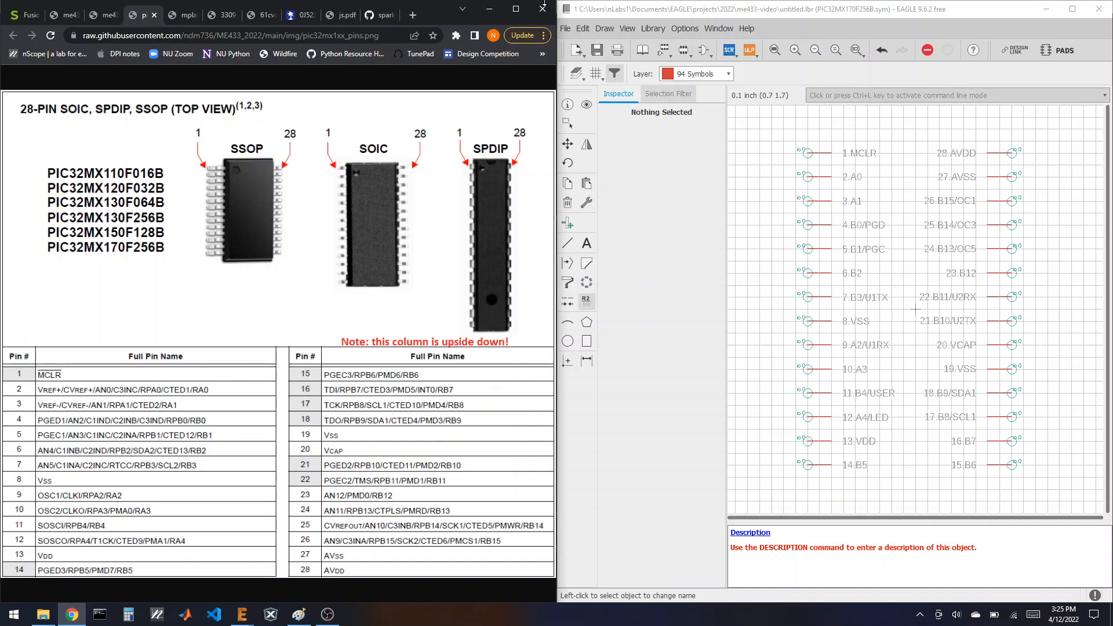
pyautogui.doubleClick(706, 4)
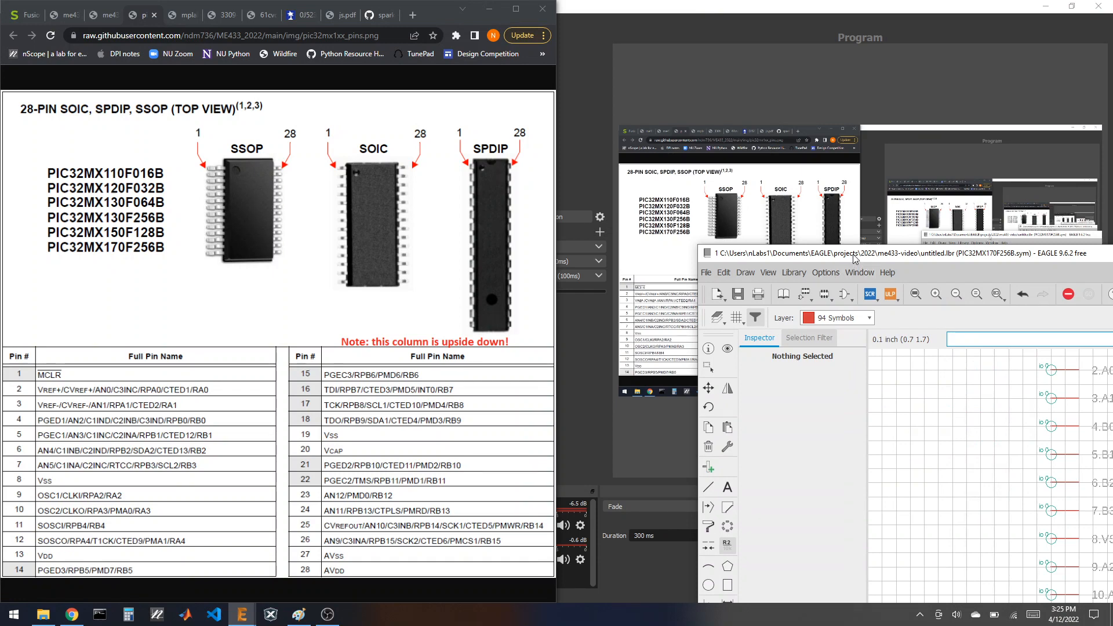
pyautogui.doubleClick(854, 256)
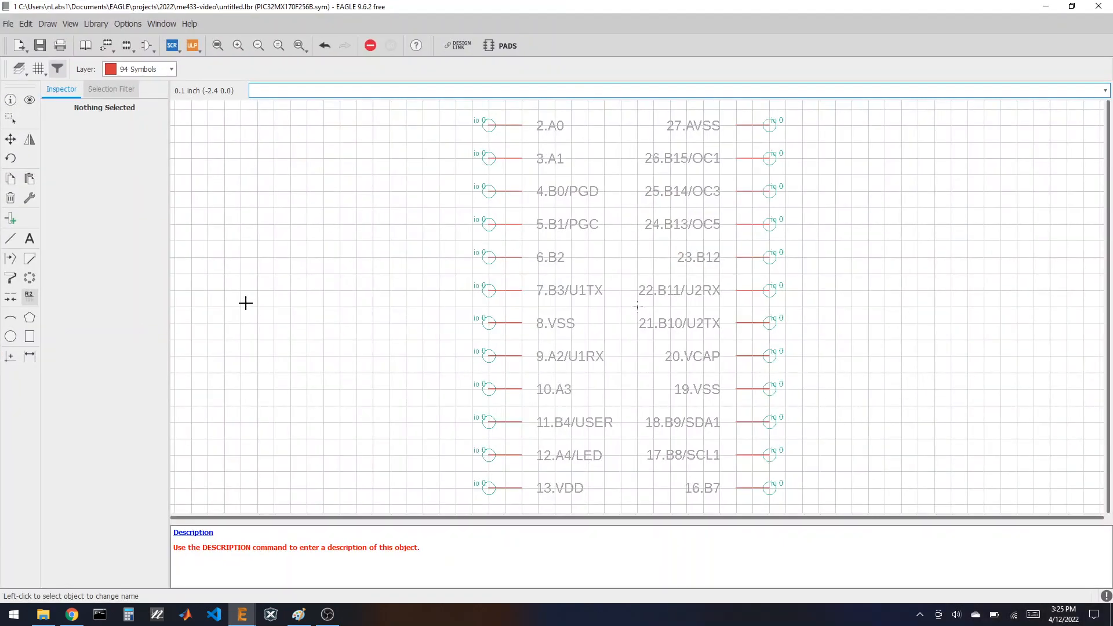
# Step: Start the PIC32 body outline, drawing the left side and bottom edge with Line
pyautogui.scroll(-1, 249, 306)
pyautogui.scroll(-1, 397, 363)
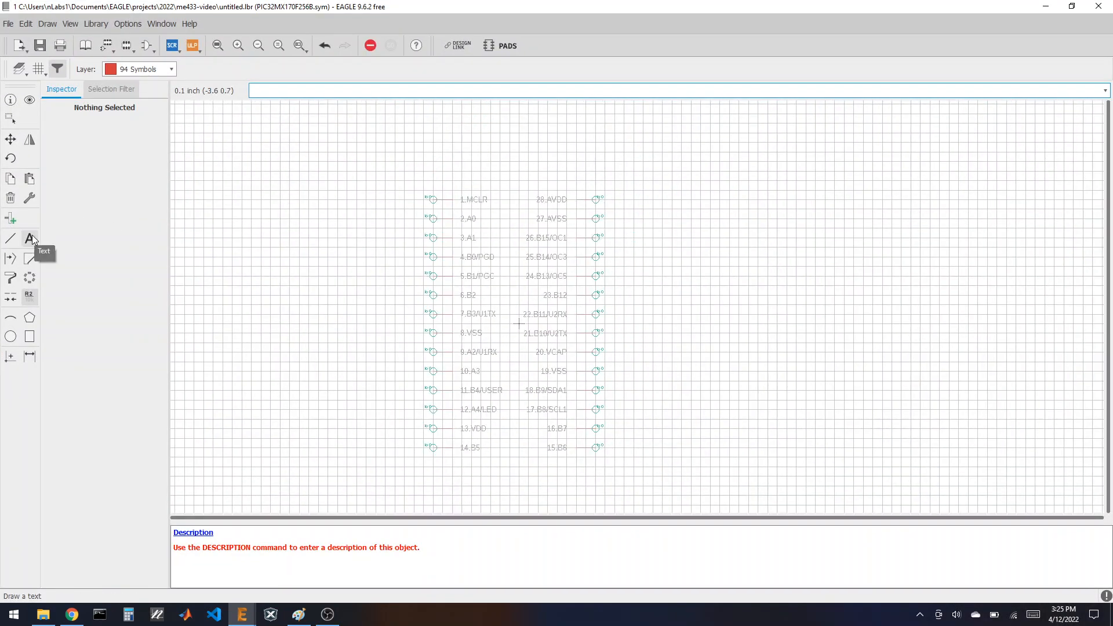
pyautogui.click(11, 238)
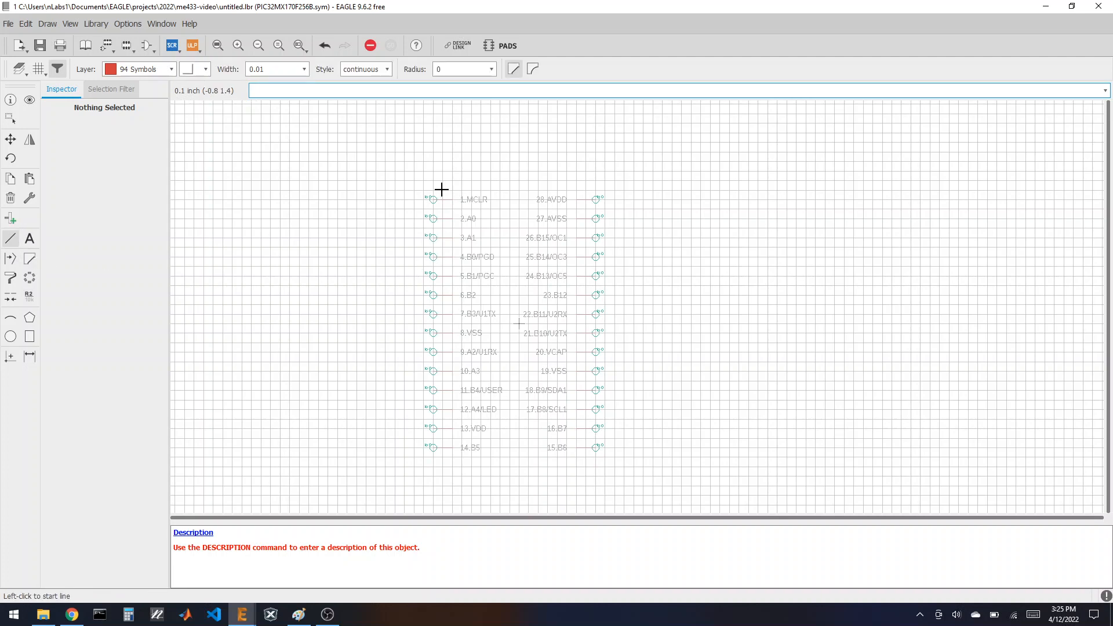
pyautogui.click(443, 456)
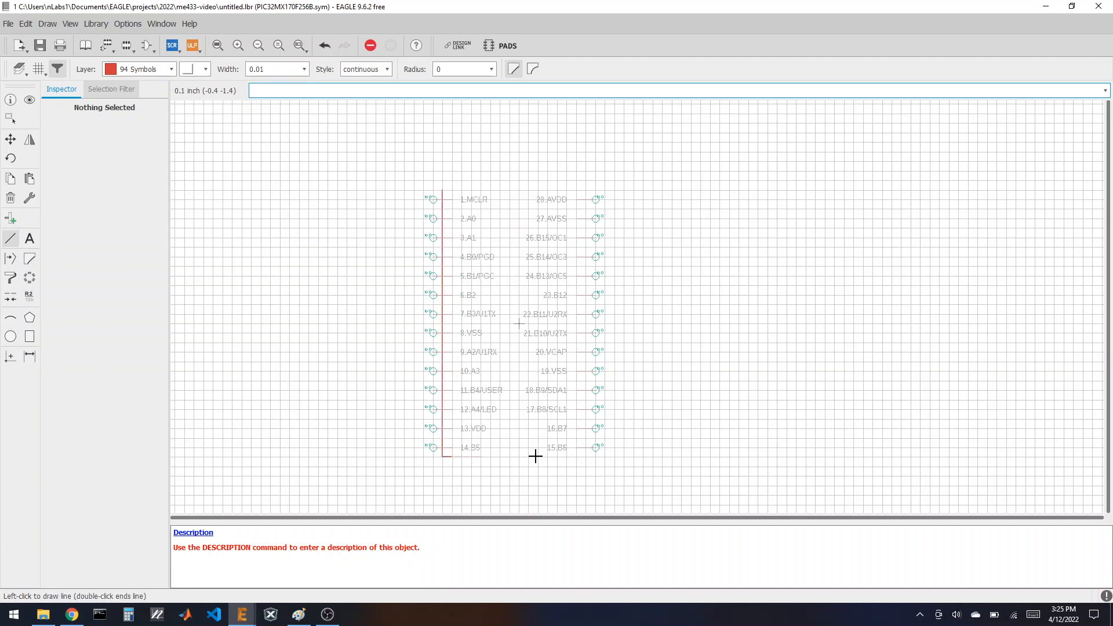
pyautogui.click(585, 456)
# Step: Close the rectangular outline and place a >NAME label above its top-left corner
pyautogui.click(584, 189)
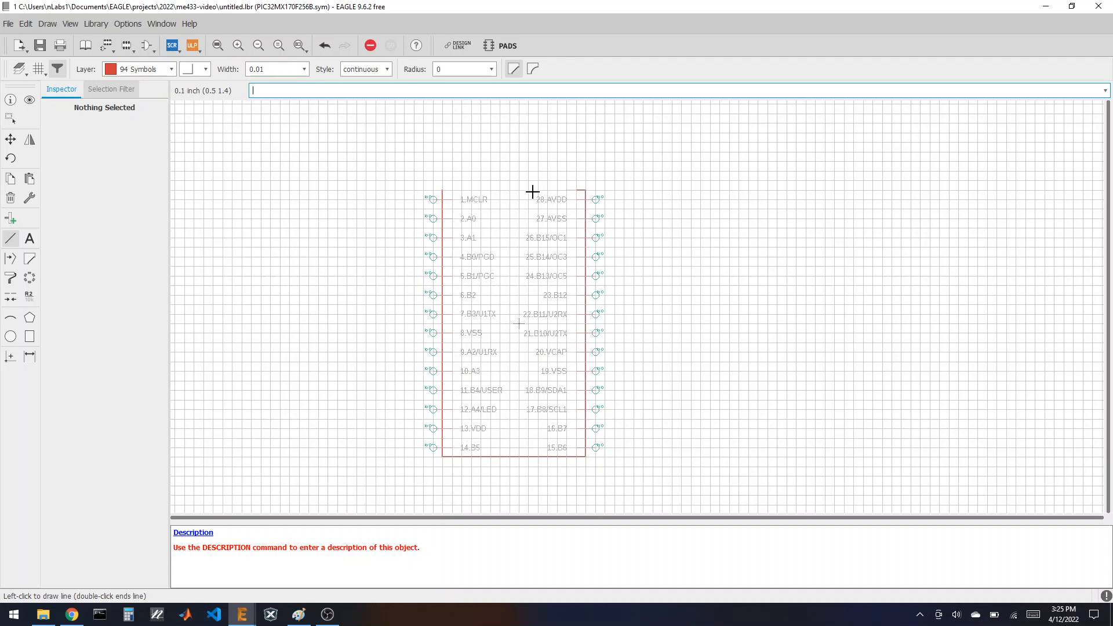
pyautogui.doubleClick(443, 190)
pyautogui.click(29, 238)
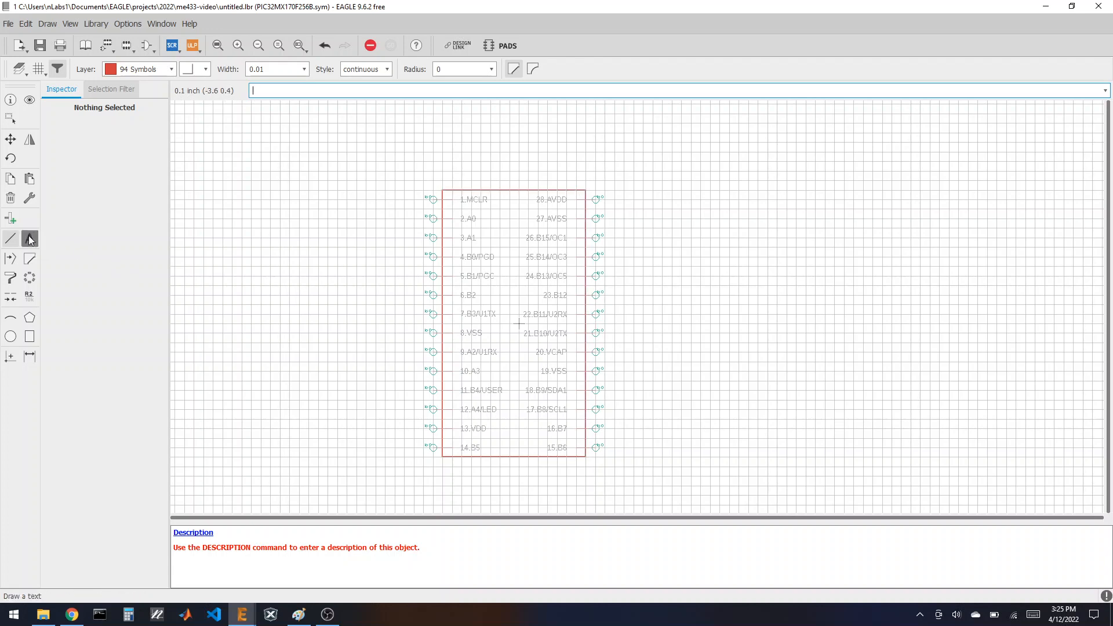
pyautogui.write('>NAME')
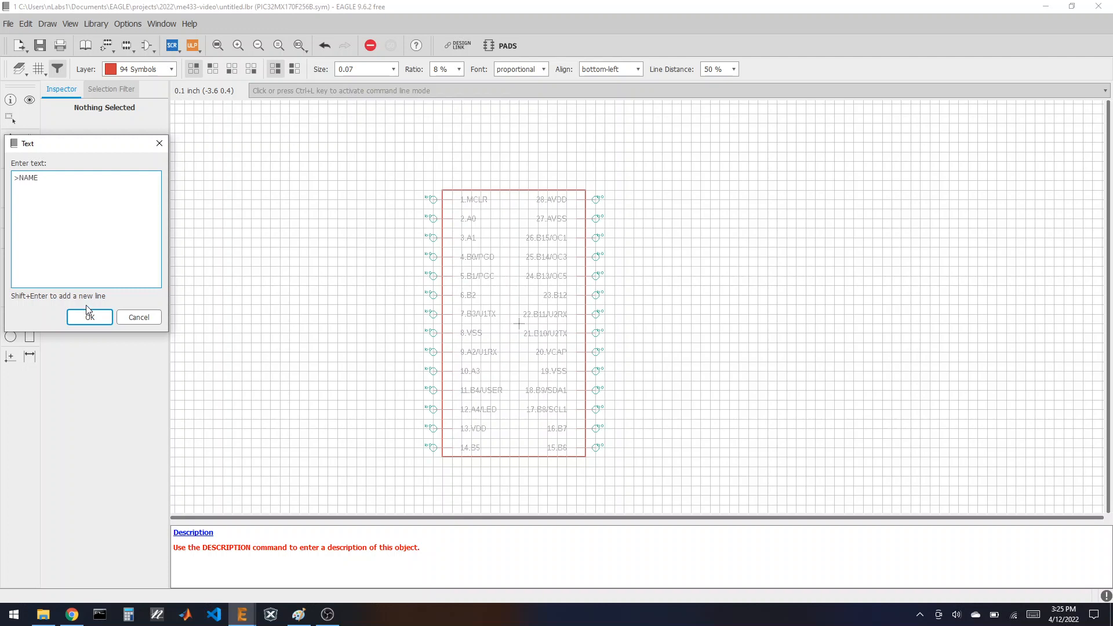
pyautogui.click(88, 310)
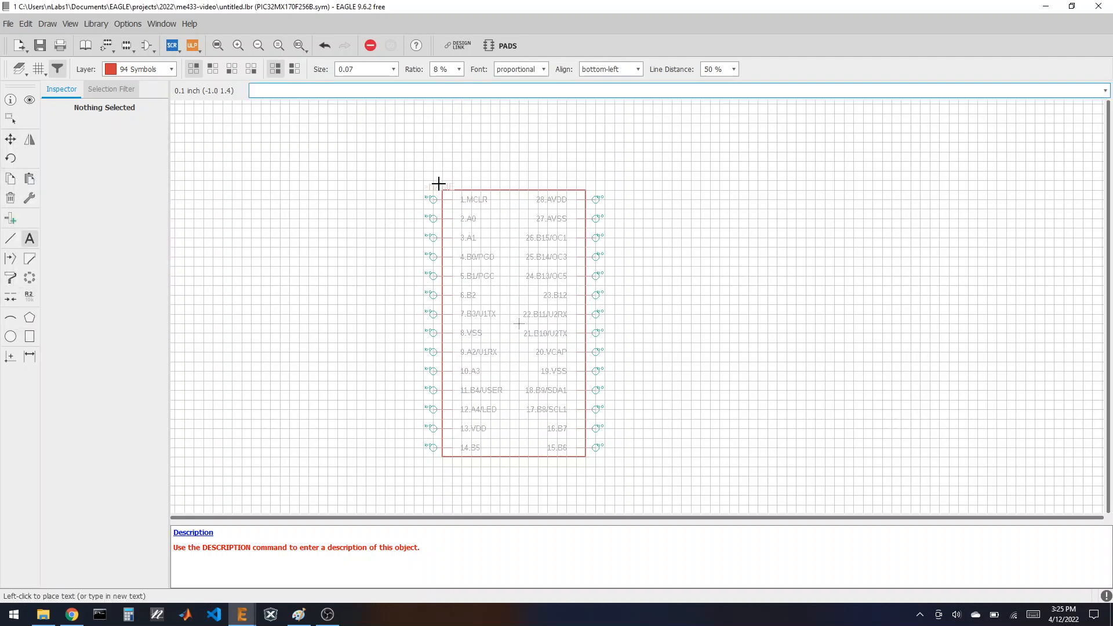
pyautogui.click(461, 182)
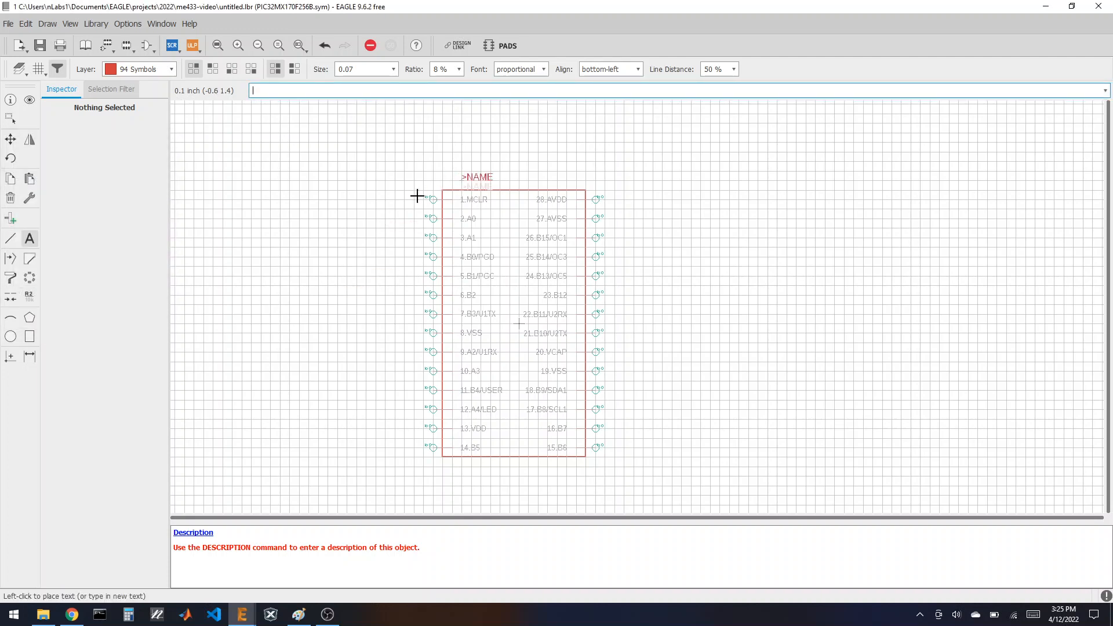
# Step: Add a >VALUE label beside >NAME and raise the outline's top edge above both labels
pyautogui.click(30, 238)
pyautogui.write('>')
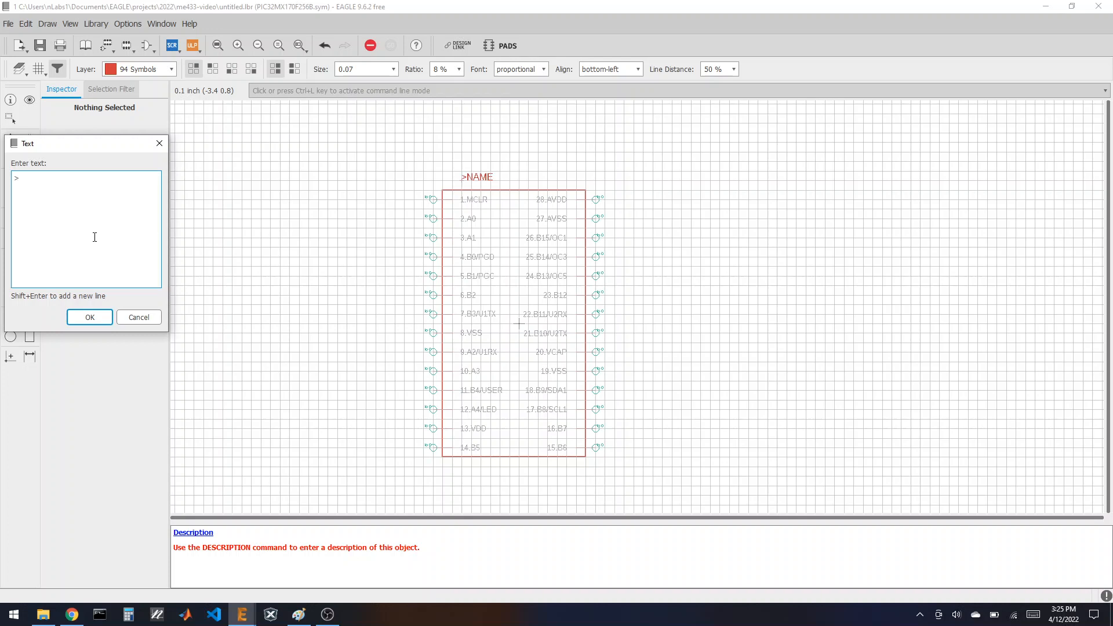
pyautogui.write('VALUE')
pyautogui.click(90, 317)
pyautogui.click(520, 178)
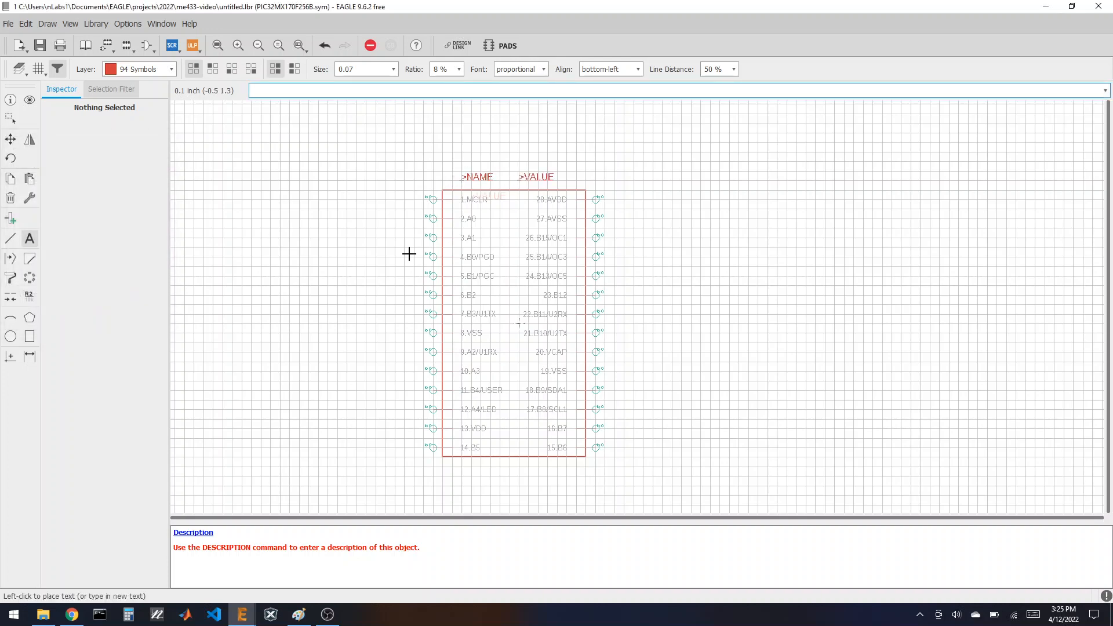
pyautogui.click(13, 140)
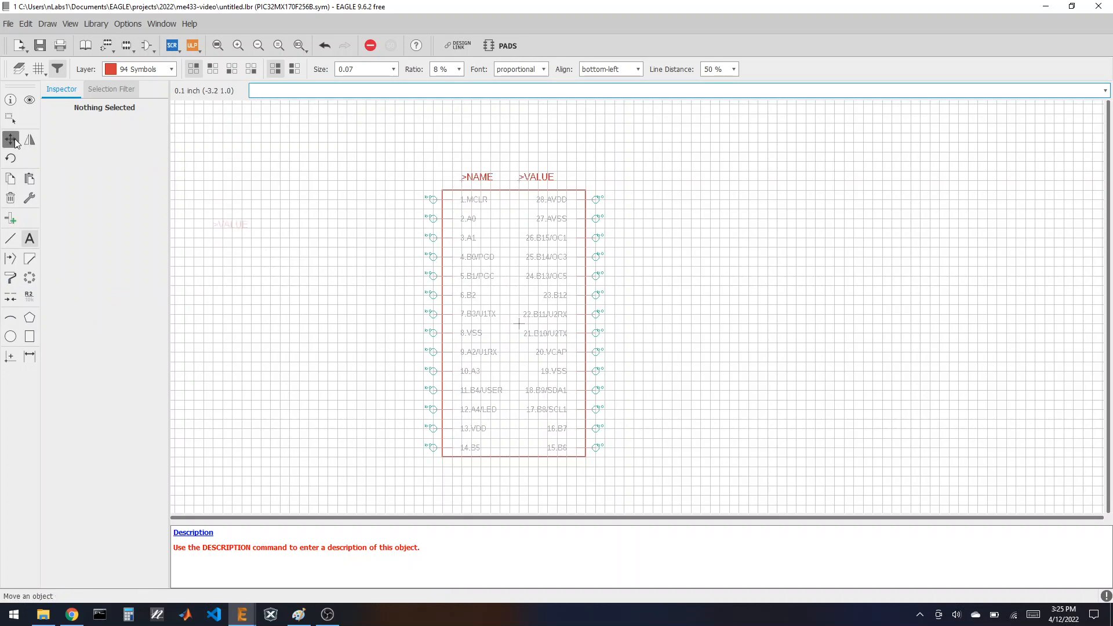
pyautogui.click(513, 190)
pyautogui.click(513, 161)
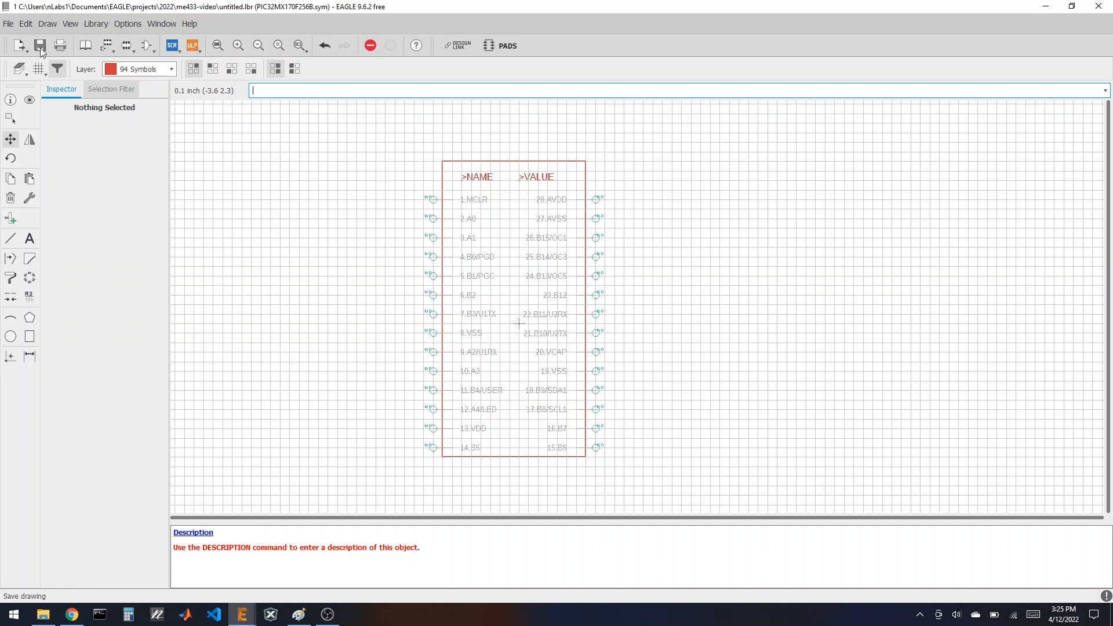
# Step: Save the library as me433-video.lbr and select the PIC32MX170F256B symbol in its overview
pyautogui.hotkey('ctrl', 's')
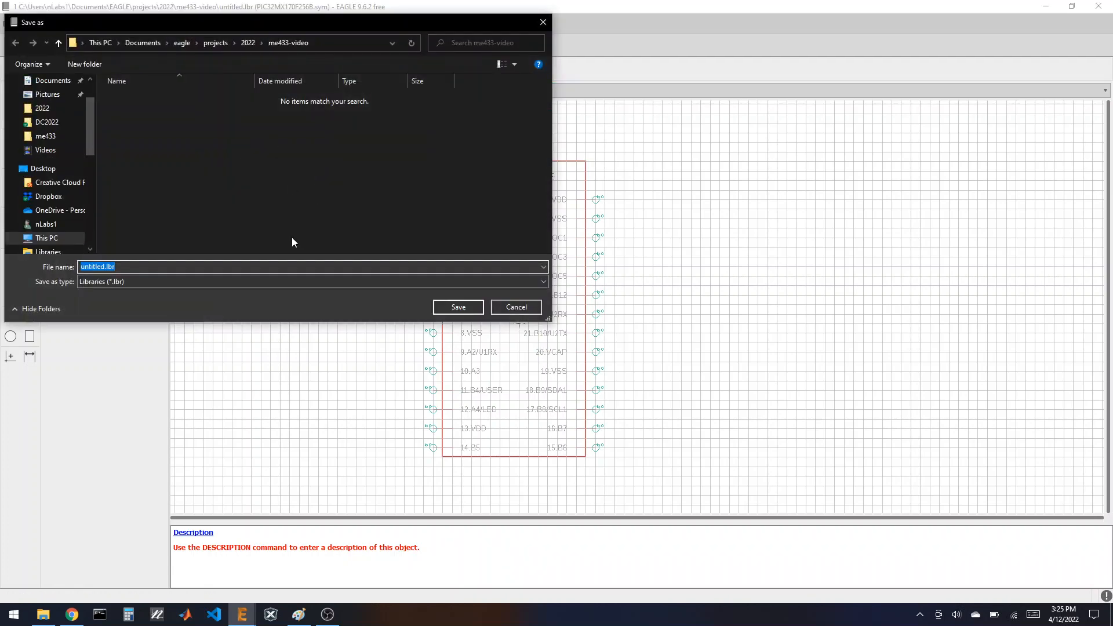
pyautogui.write('me433-video')
pyautogui.click(458, 307)
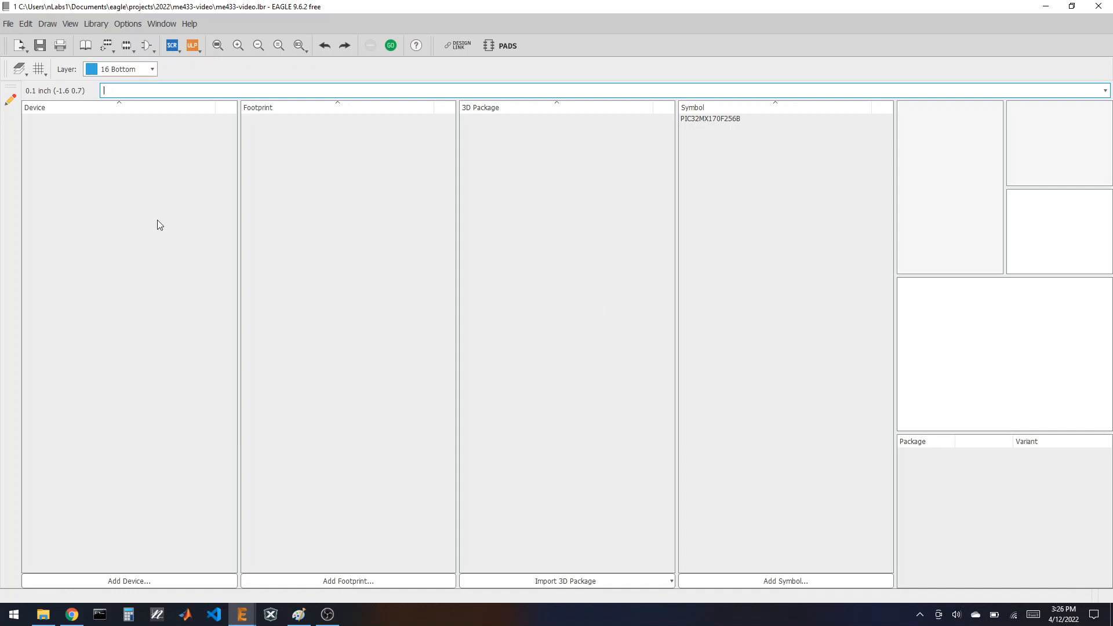
pyautogui.click(724, 119)
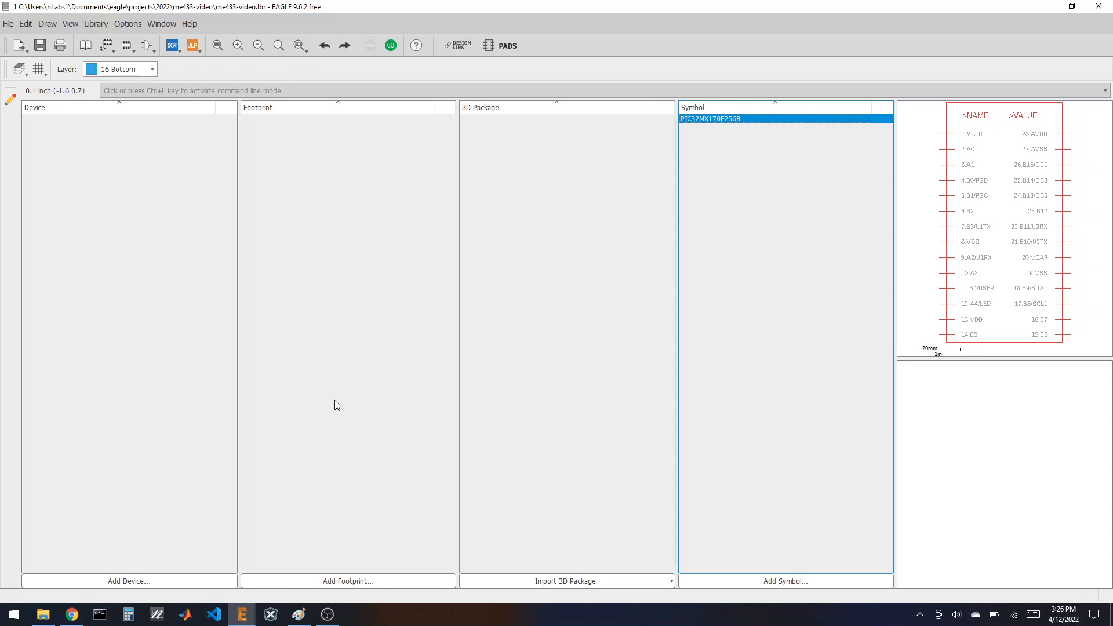
pyautogui.doubleClick(399, 7)
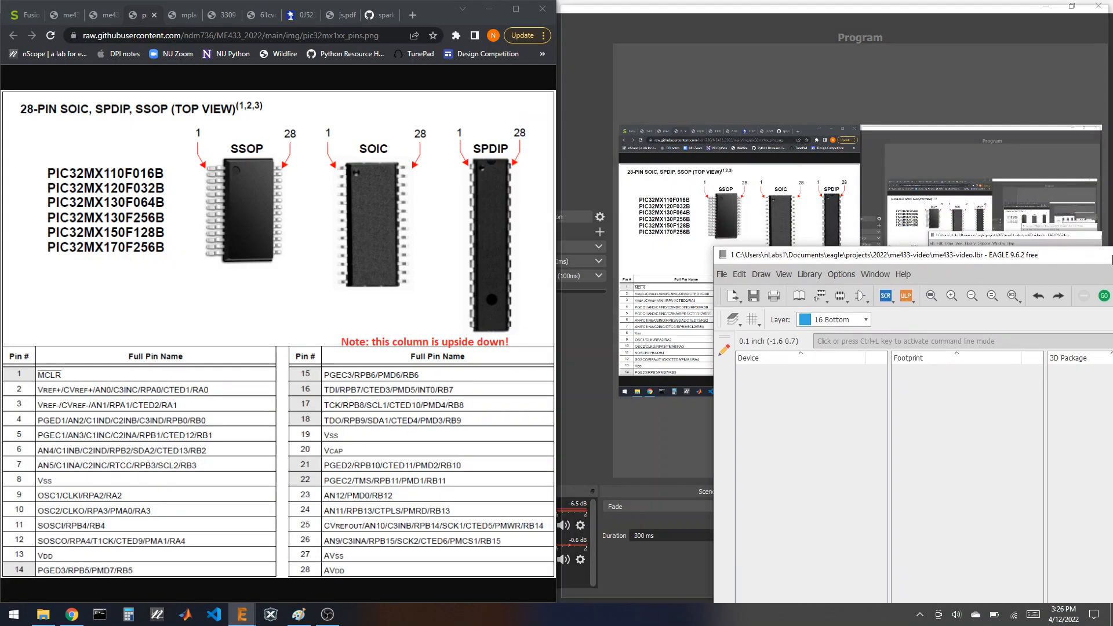
# Step: Dock the editor on the right half and browse the Eagle Pcb library list in the Control Panel
pyautogui.moveTo(1111, 258); pyautogui.dragTo(1112, 259)
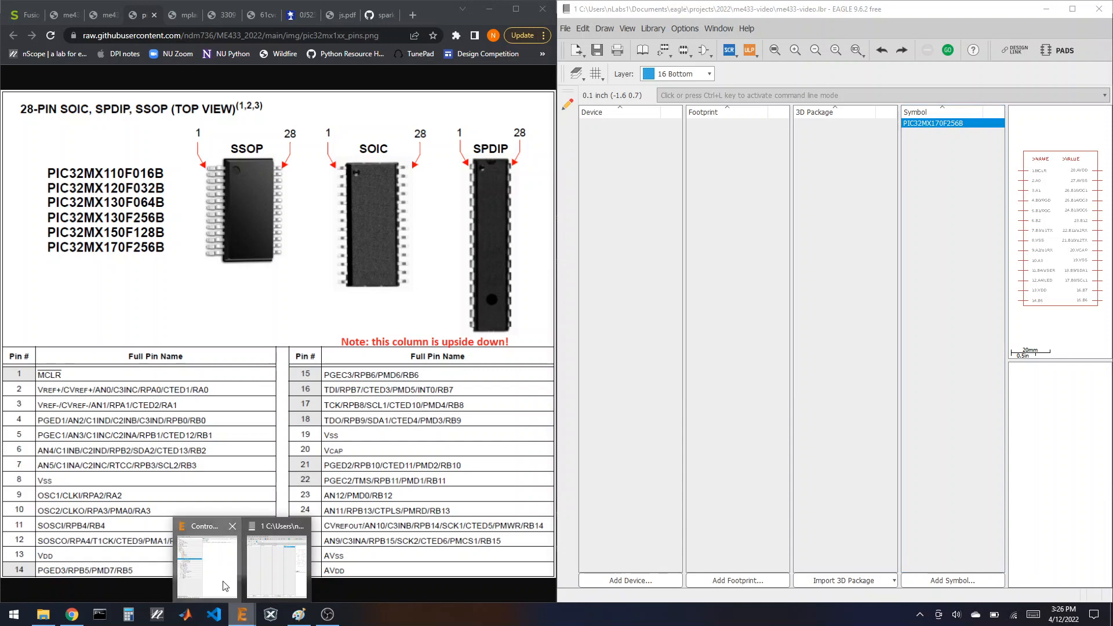
pyautogui.click(207, 562)
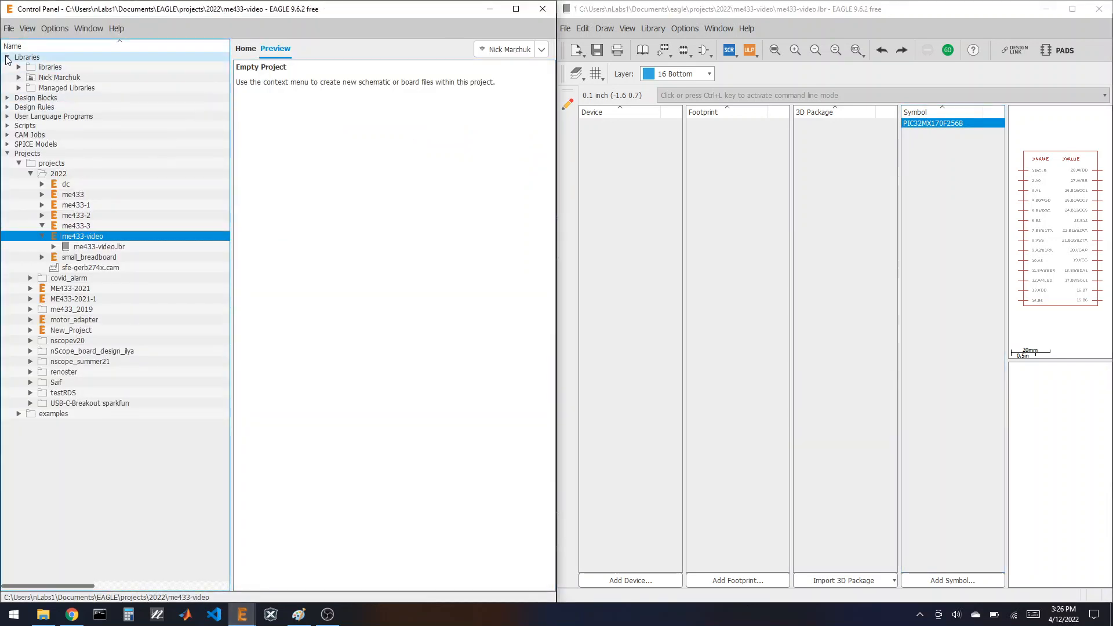
pyautogui.click(18, 88)
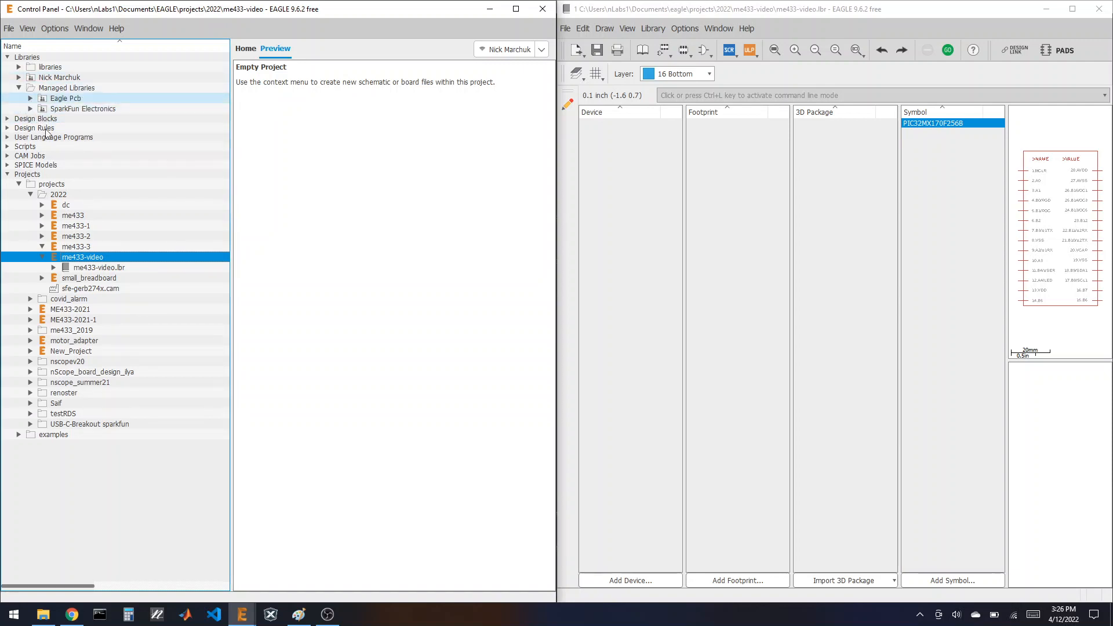
pyautogui.click(30, 99)
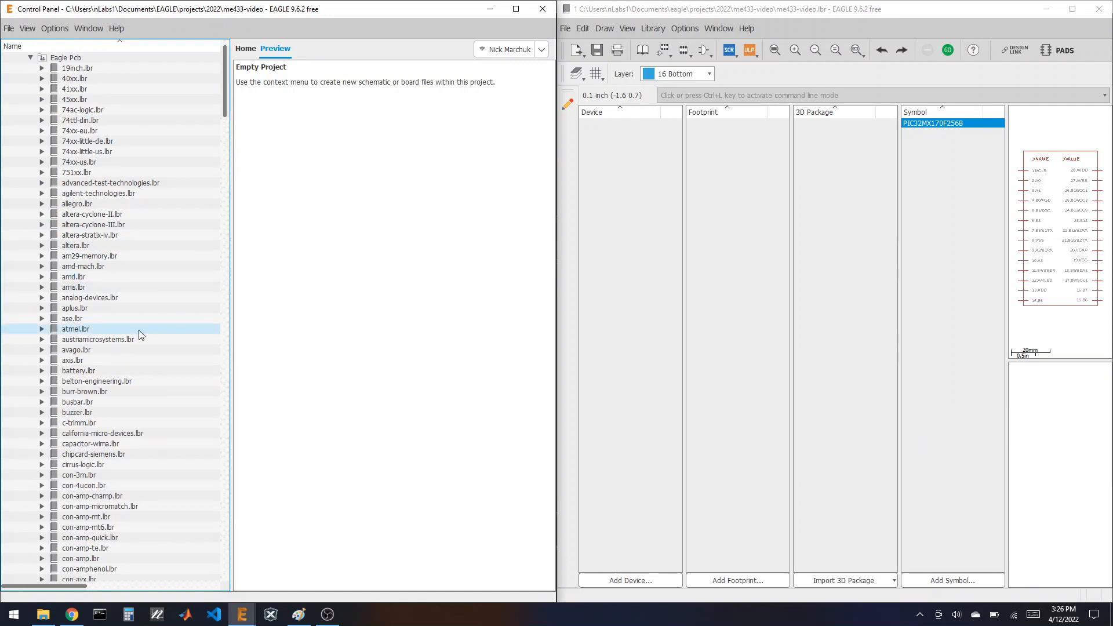
pyautogui.scroll(-20, 138, 329)
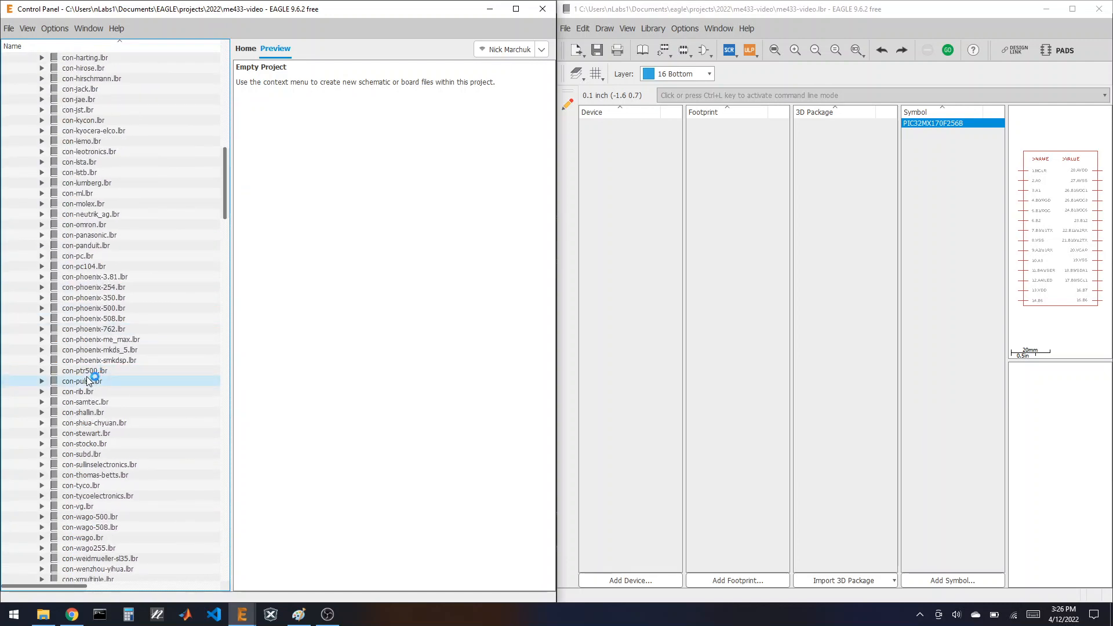
pyautogui.click(88, 380)
pyautogui.press('m')
pyautogui.scroll(-4, 84, 382)
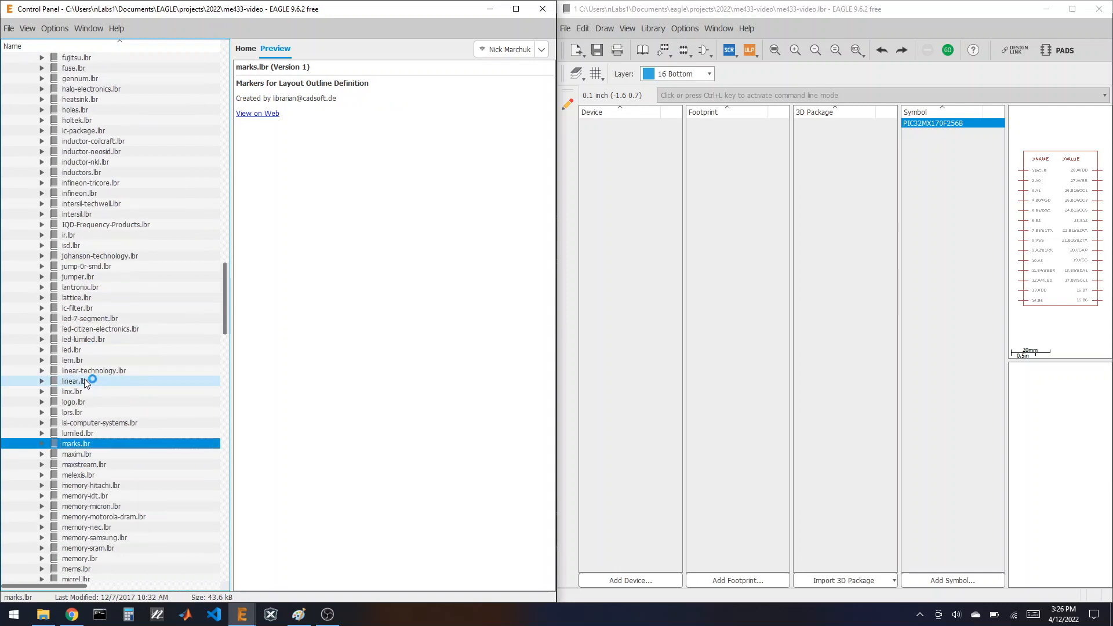
pyautogui.scroll(-8, 85, 378)
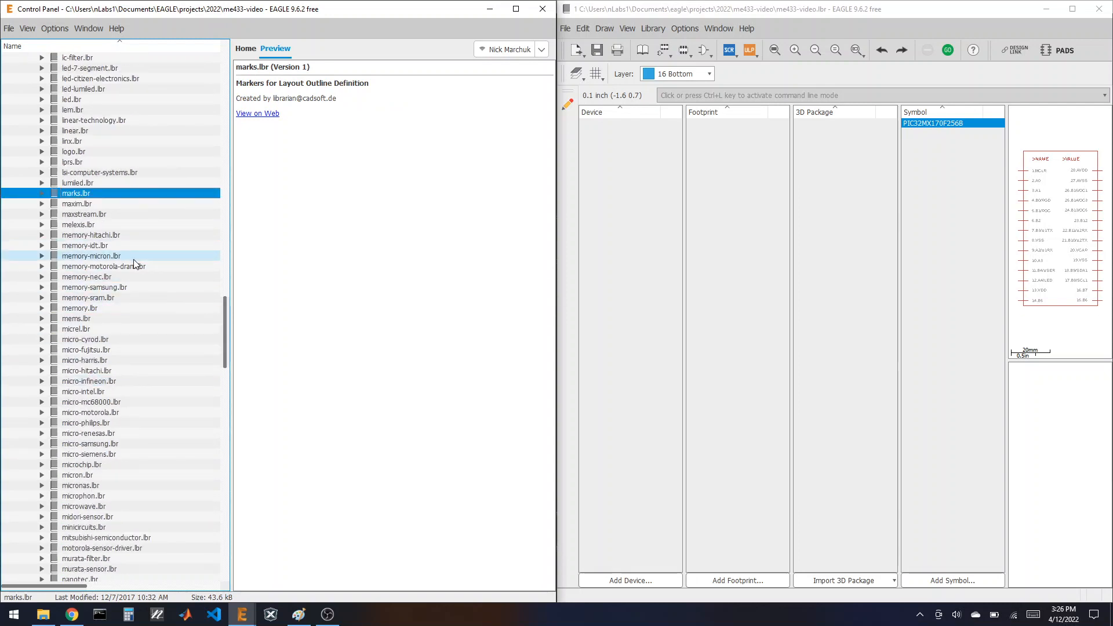
pyautogui.scroll(-4, 134, 263)
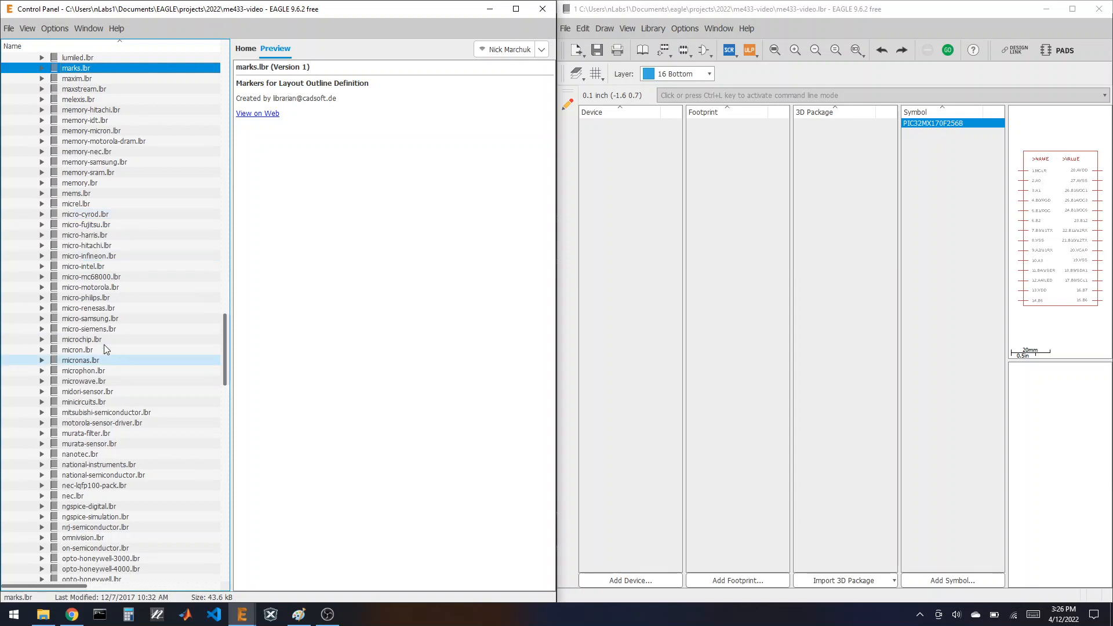
# Step: Expand microchip.lbr's footprints and preview DIL28-3
pyautogui.click(47, 339)
pyautogui.click(47, 339)
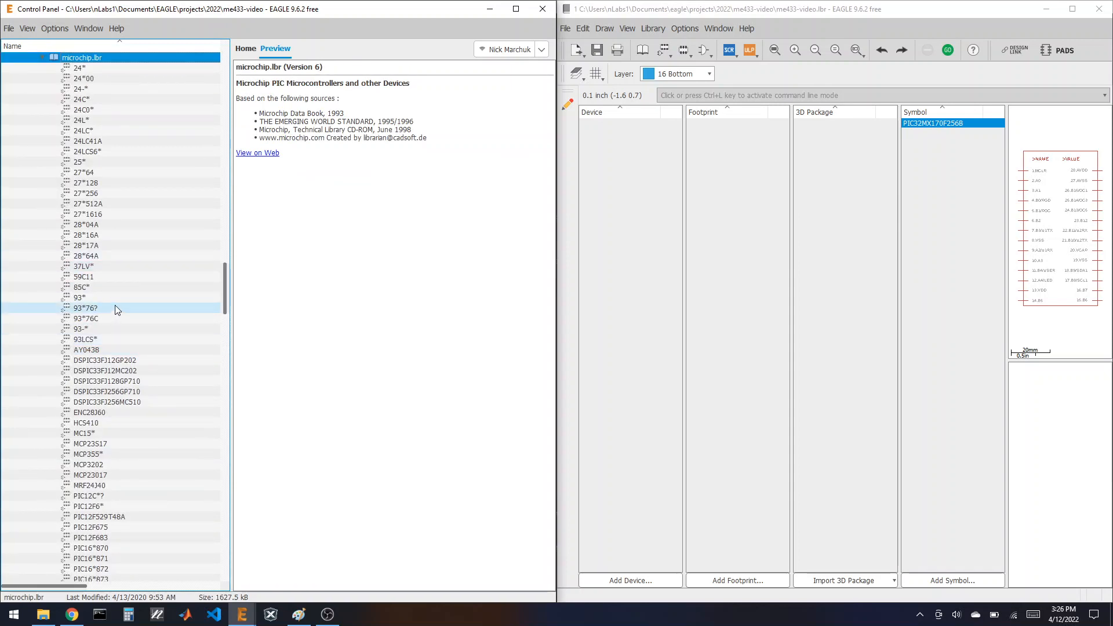
pyautogui.scroll(-20, 115, 307)
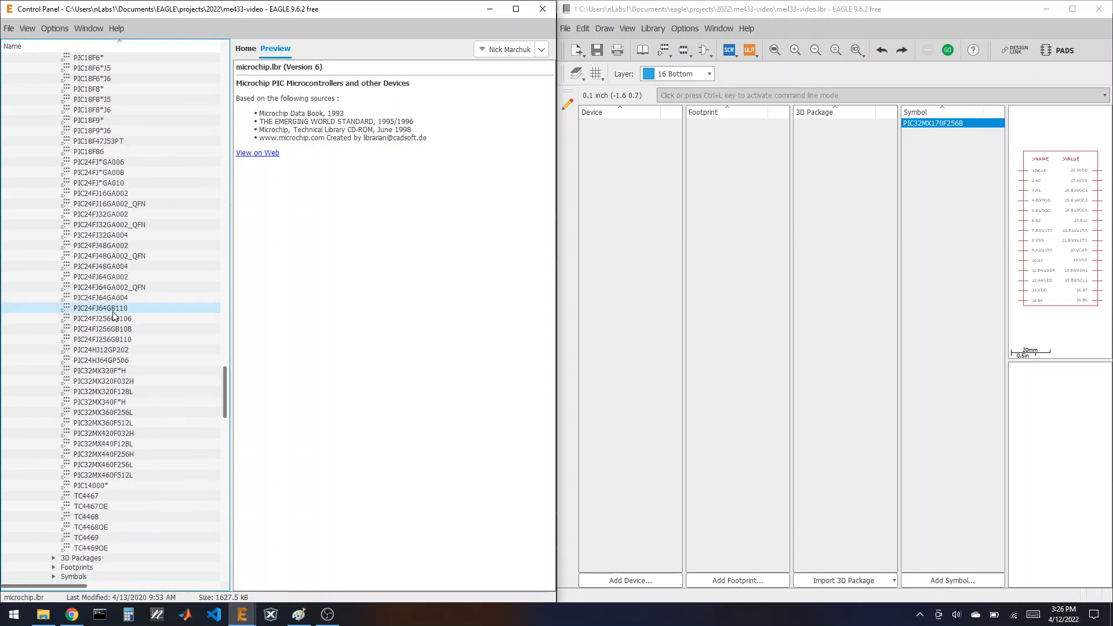
pyautogui.scroll(-12, 115, 316)
pyautogui.click(54, 191)
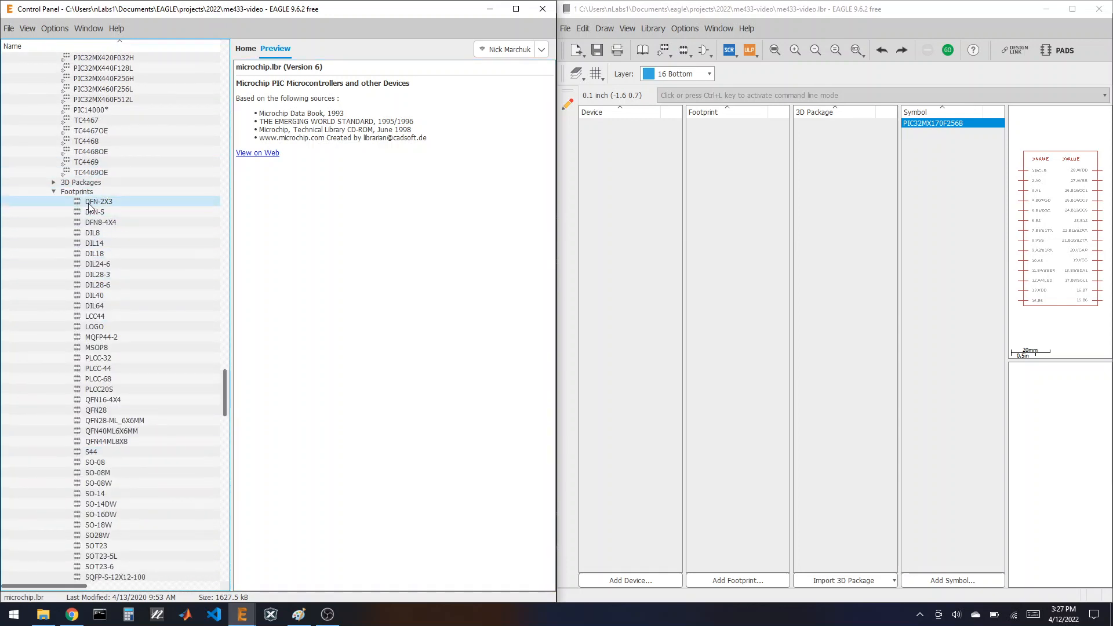
pyautogui.click(113, 276)
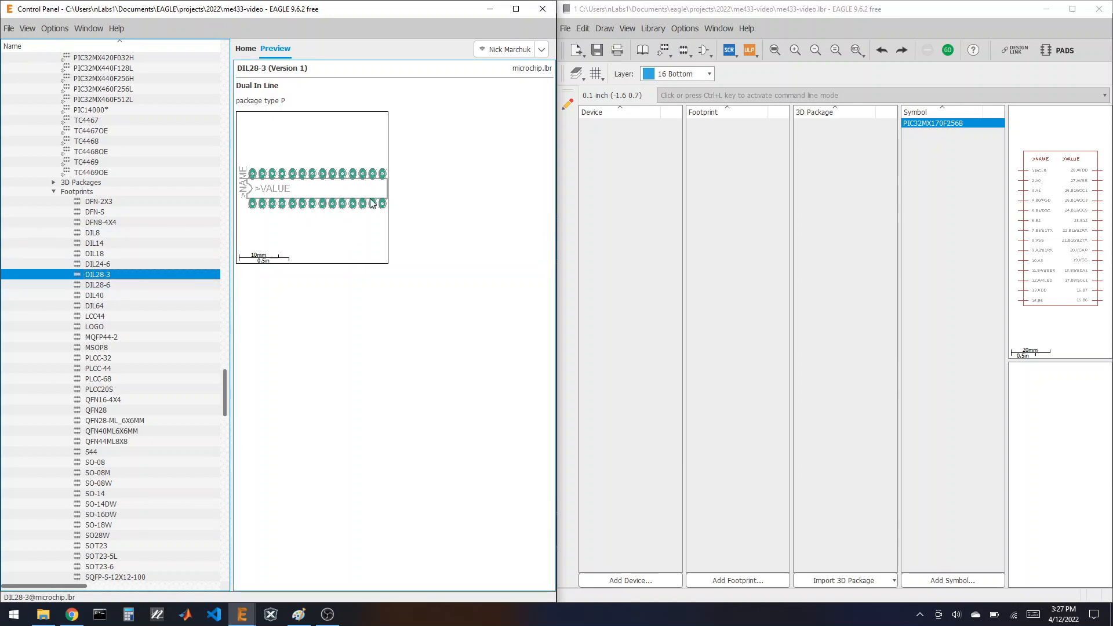
# Step: Copy the DIL28-3 footprint from microchip.lbr into me433-video.lbr and view its contents
pyautogui.click(112, 285)
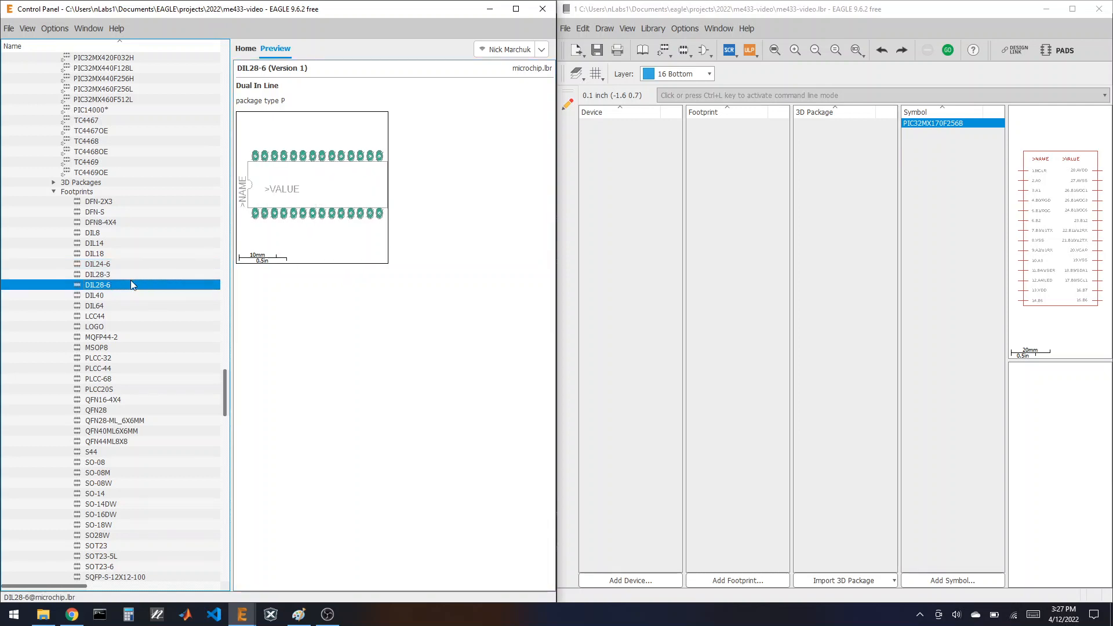
pyautogui.click(102, 275)
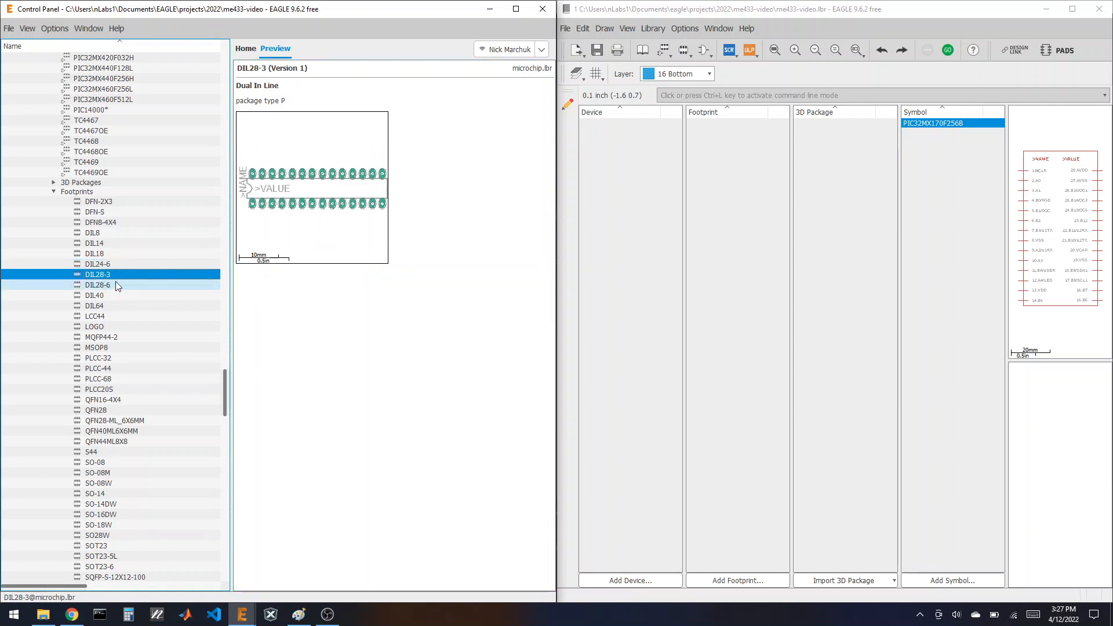
pyautogui.rightClick(94, 277)
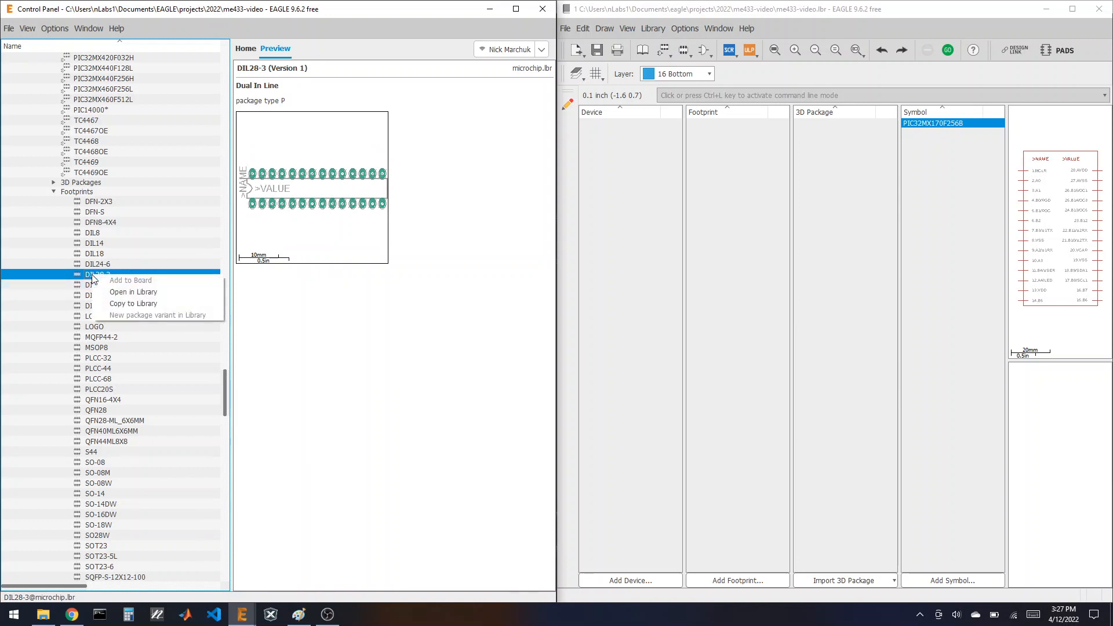
pyautogui.click(132, 304)
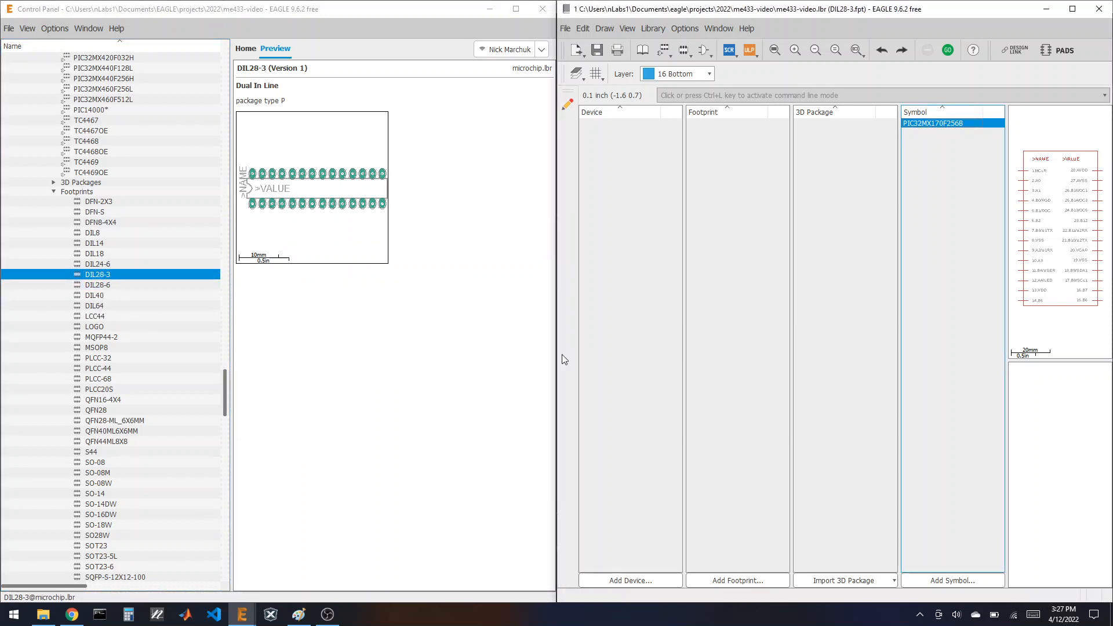
pyautogui.click(639, 53)
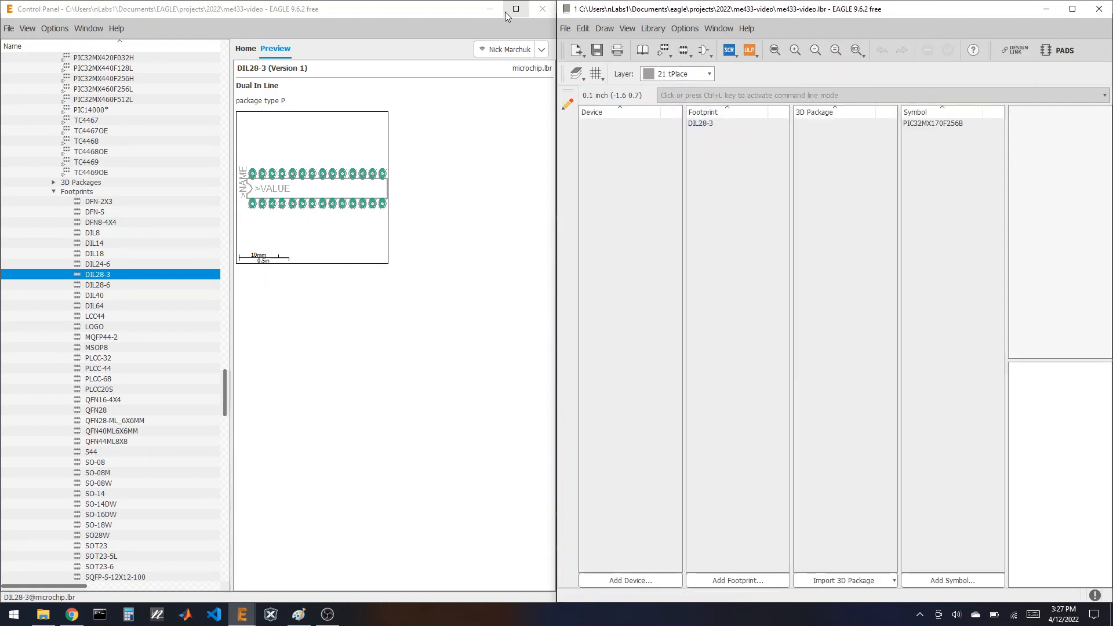
pyautogui.moveTo(719, 12); pyautogui.dragTo(573, 1)
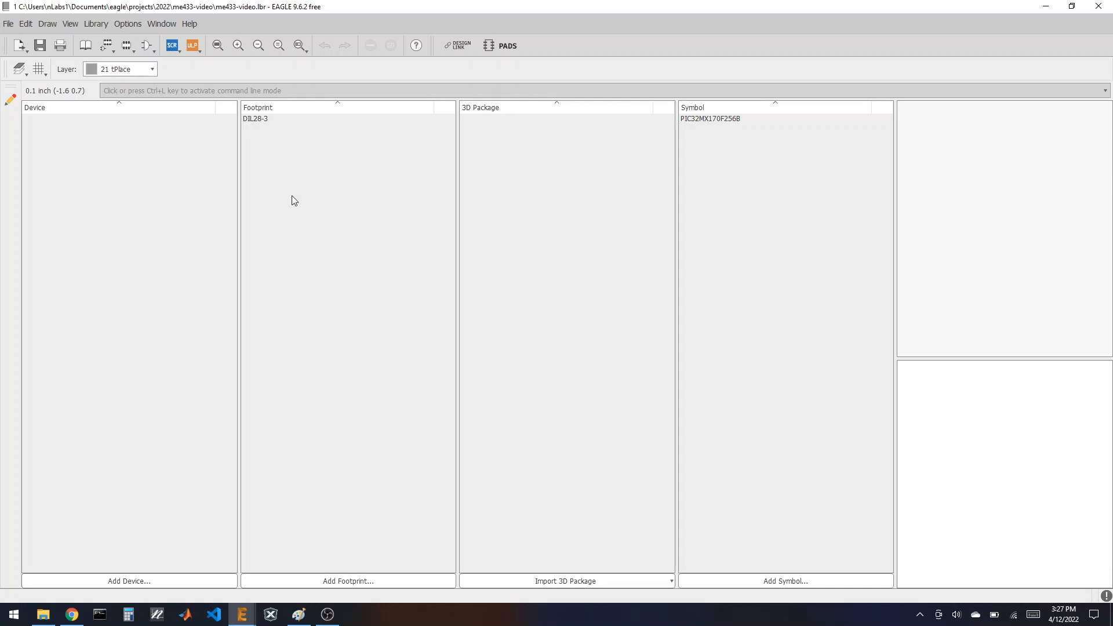
# Step: Create the PIC32 device using the PIC32MX170F256B symbol and the DIL28-3 package
pyautogui.click(91, 581)
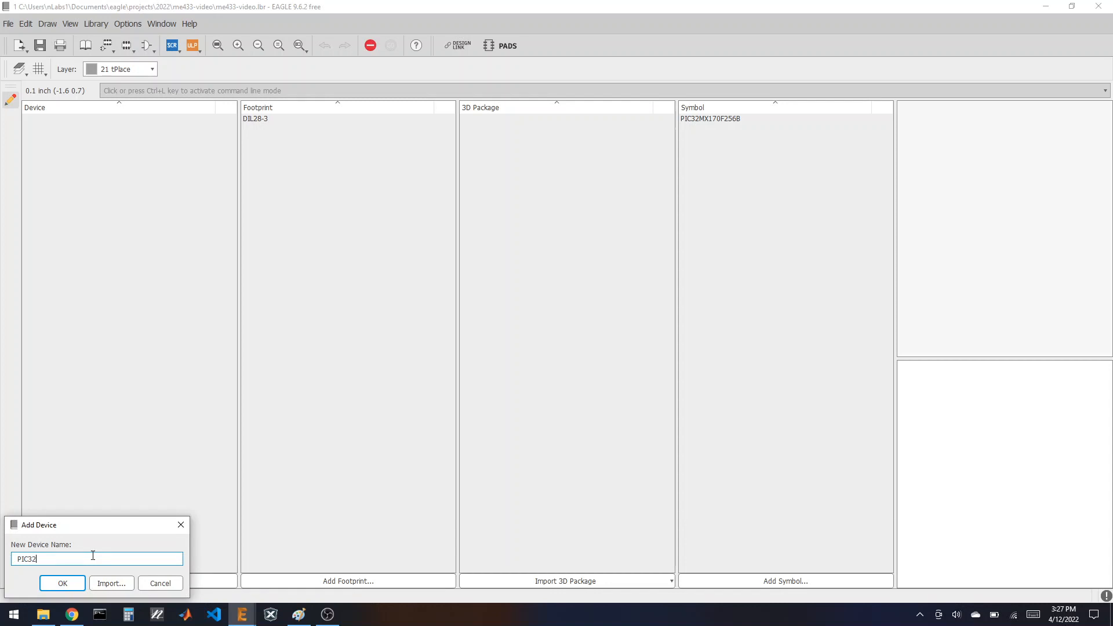
pyautogui.click(81, 583)
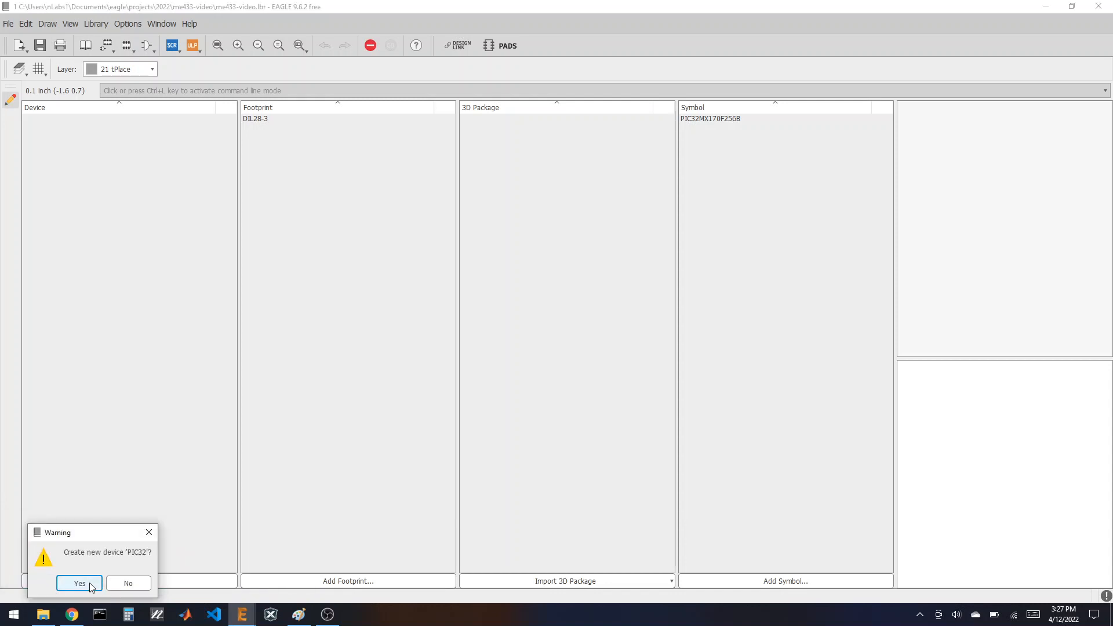
pyautogui.click(91, 584)
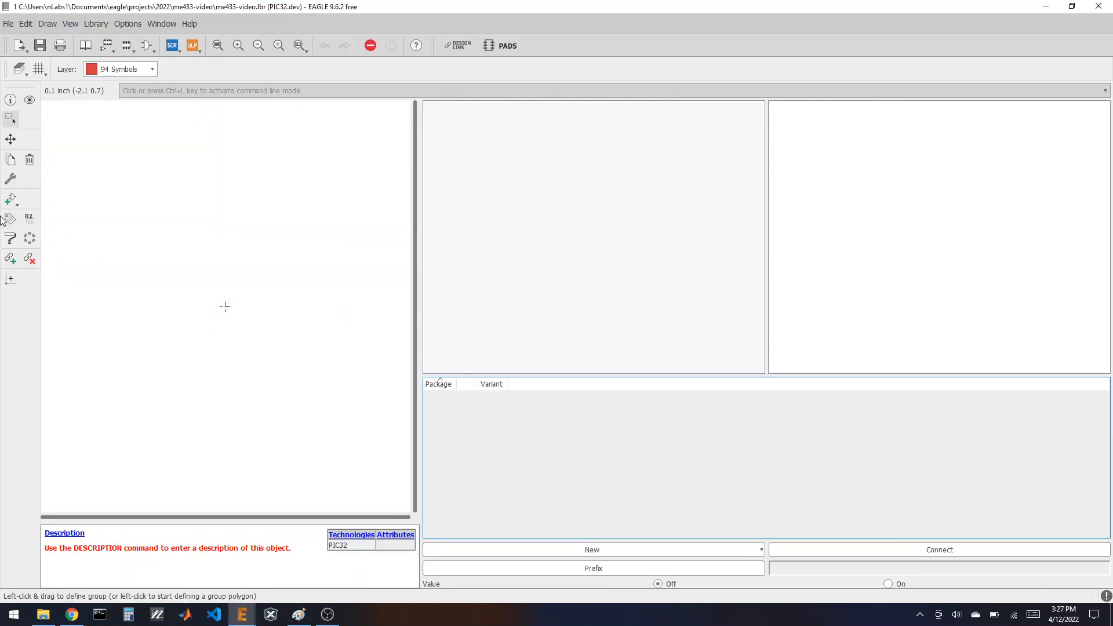
pyautogui.click(9, 219)
pyautogui.click(37, 99)
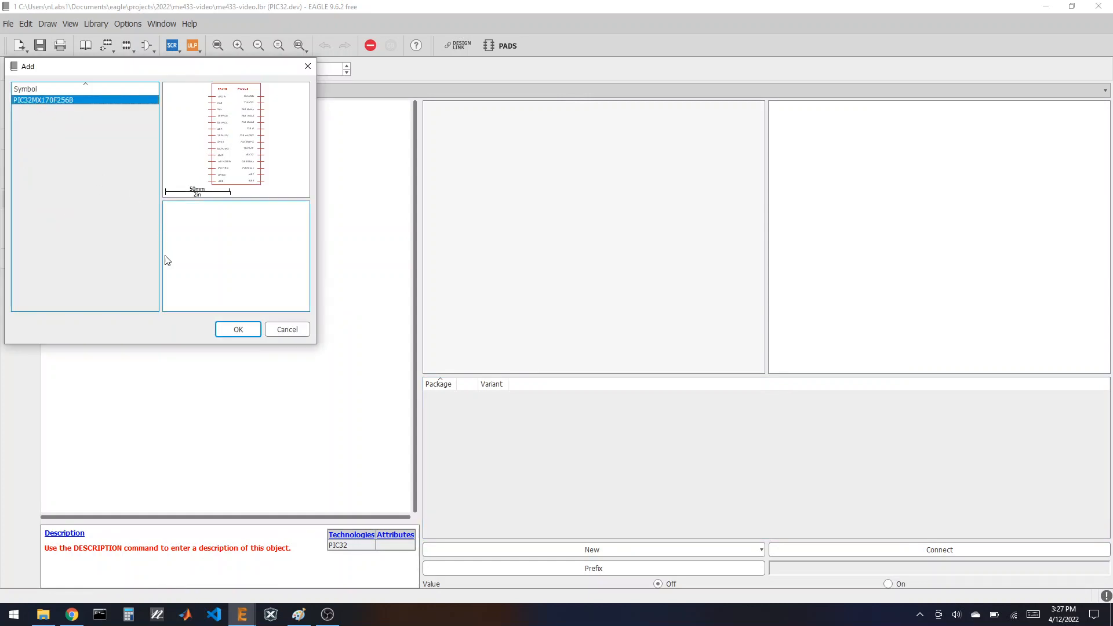
pyautogui.click(231, 330)
pyautogui.click(226, 306)
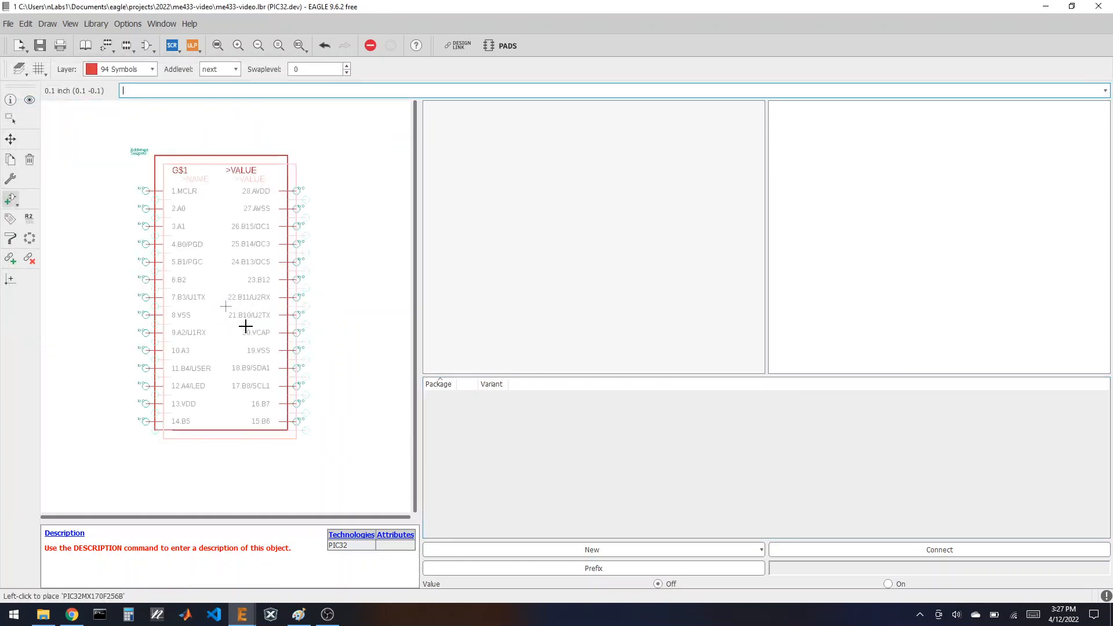
pyautogui.click(630, 552)
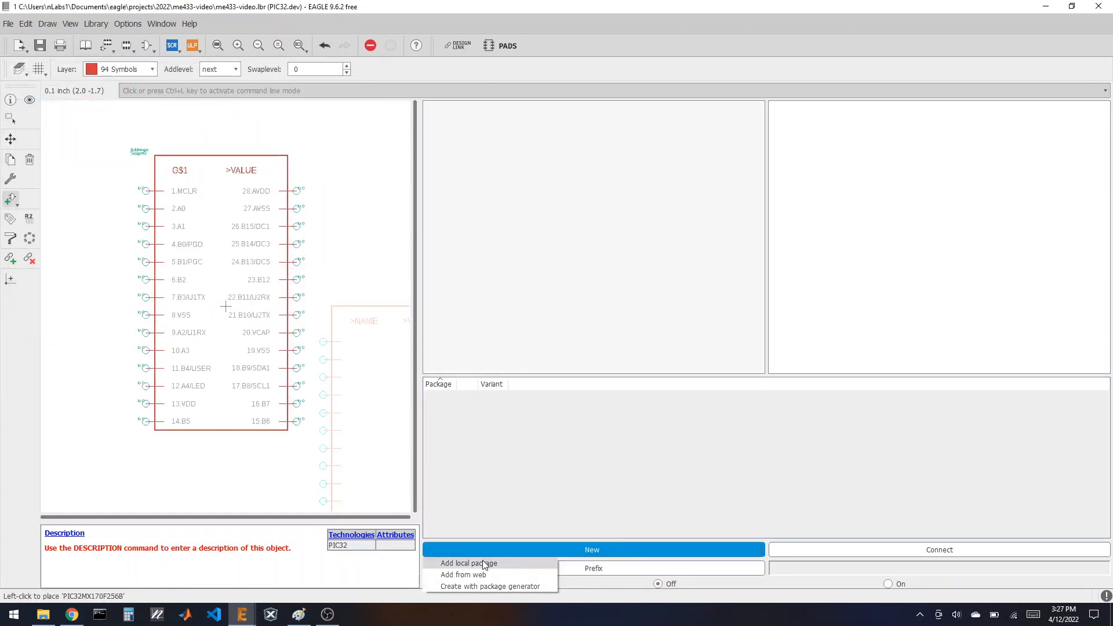
pyautogui.click(483, 560)
pyautogui.click(512, 583)
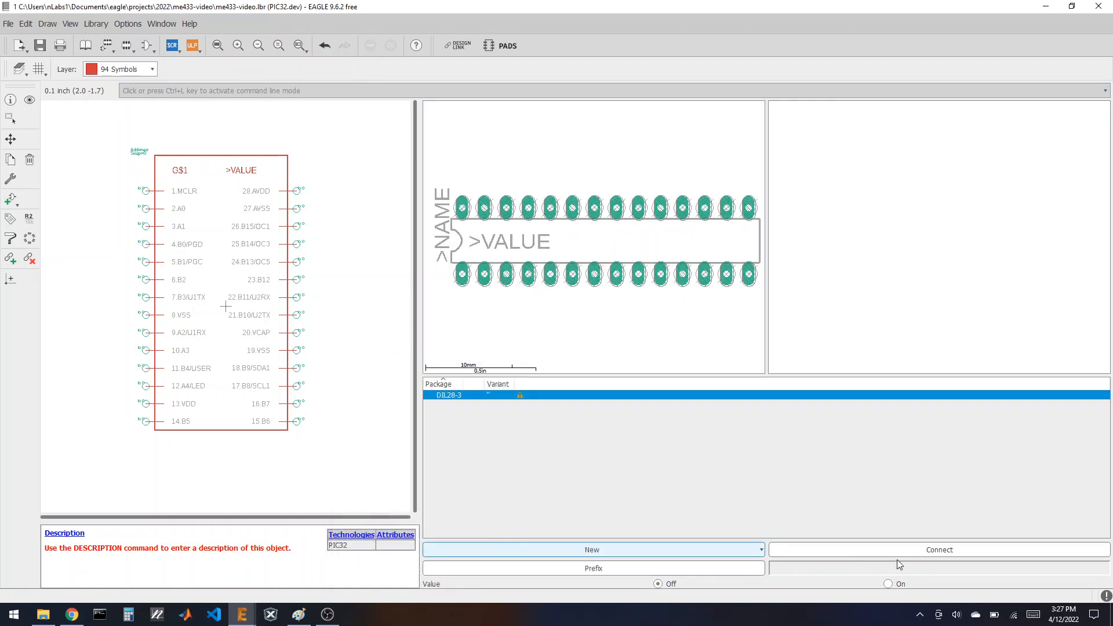
# Step: Connect all 28 pins, 1.MCLR through 28.AVDD, to DIL28-3 pads 1–28
pyautogui.click(906, 551)
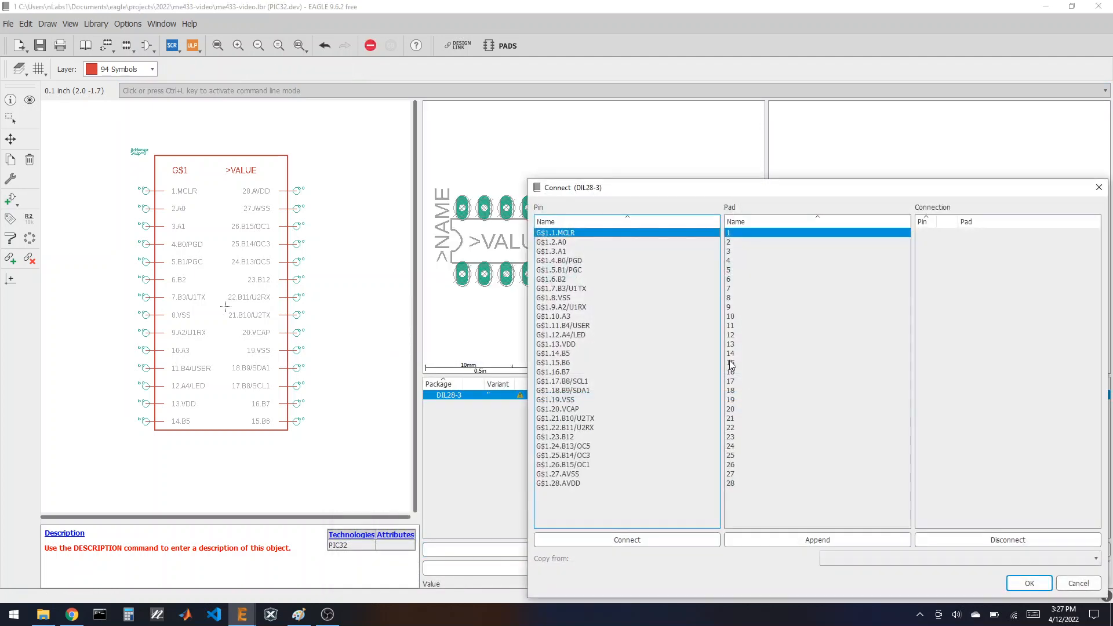
pyautogui.moveTo(636, 192); pyautogui.dragTo(585, 140)
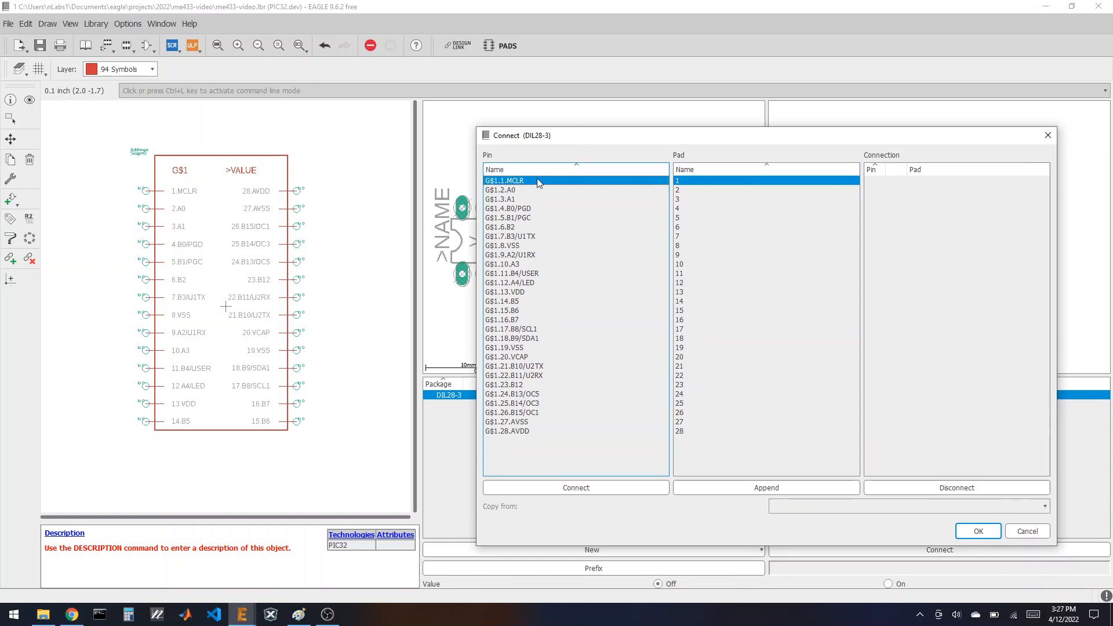
pyautogui.click(601, 487)
pyautogui.click(602, 488)
pyautogui.tripleClick(603, 488)
pyautogui.tripleClick(602, 487)
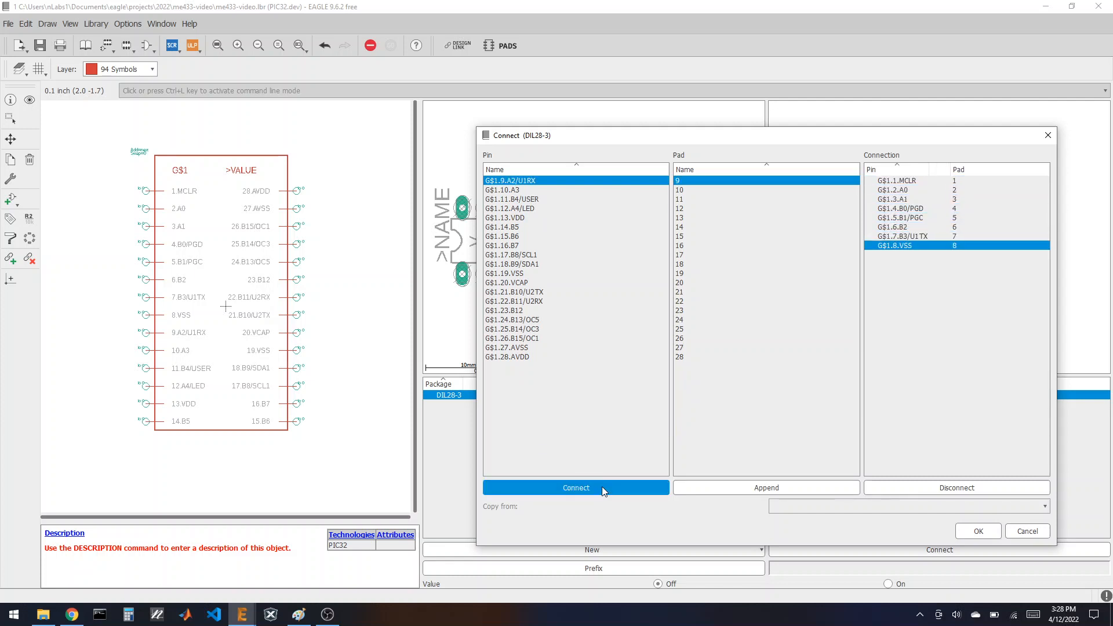
pyautogui.tripleClick(602, 487)
pyautogui.tripleClick(602, 487)
pyautogui.tripleClick(603, 487)
pyautogui.tripleClick(603, 488)
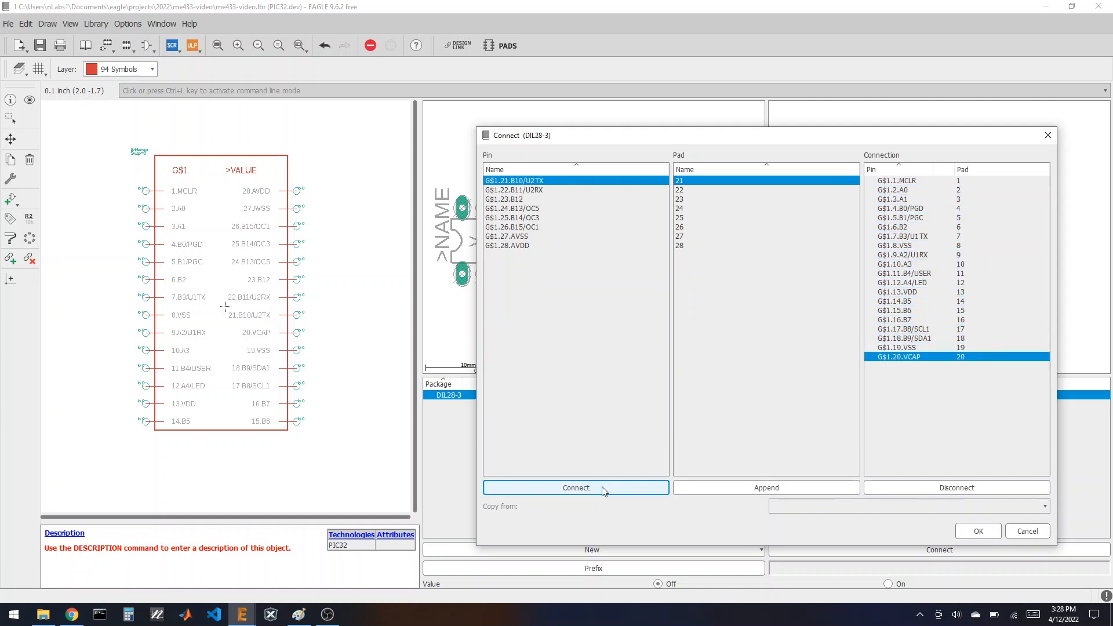
pyautogui.tripleClick(602, 487)
pyautogui.tripleClick(602, 488)
pyautogui.click(603, 487)
pyautogui.click(603, 487)
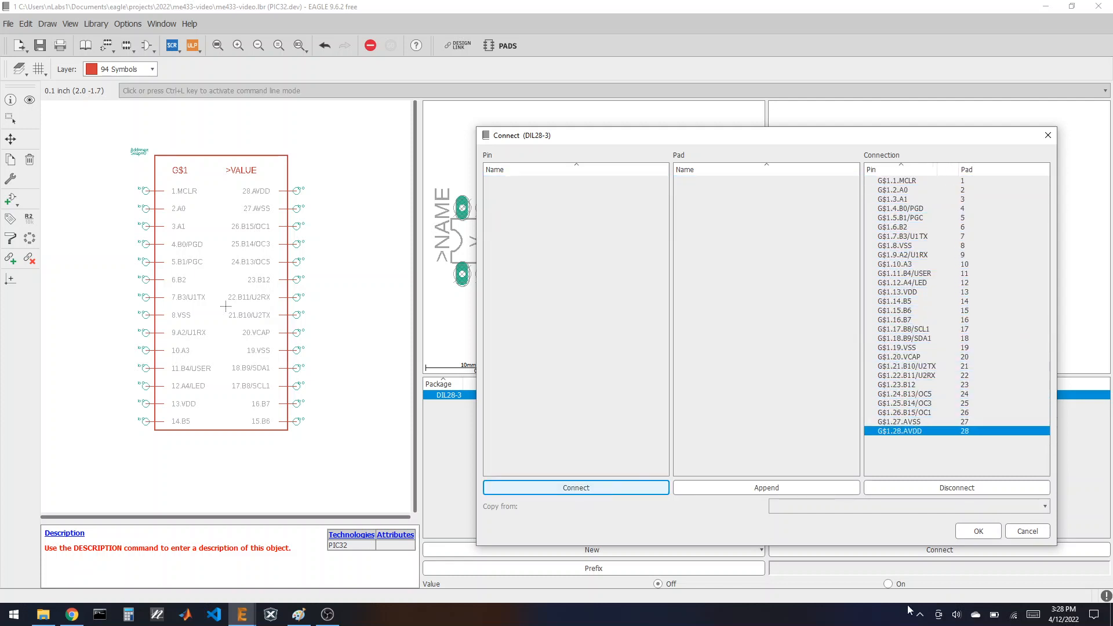
pyautogui.click(978, 530)
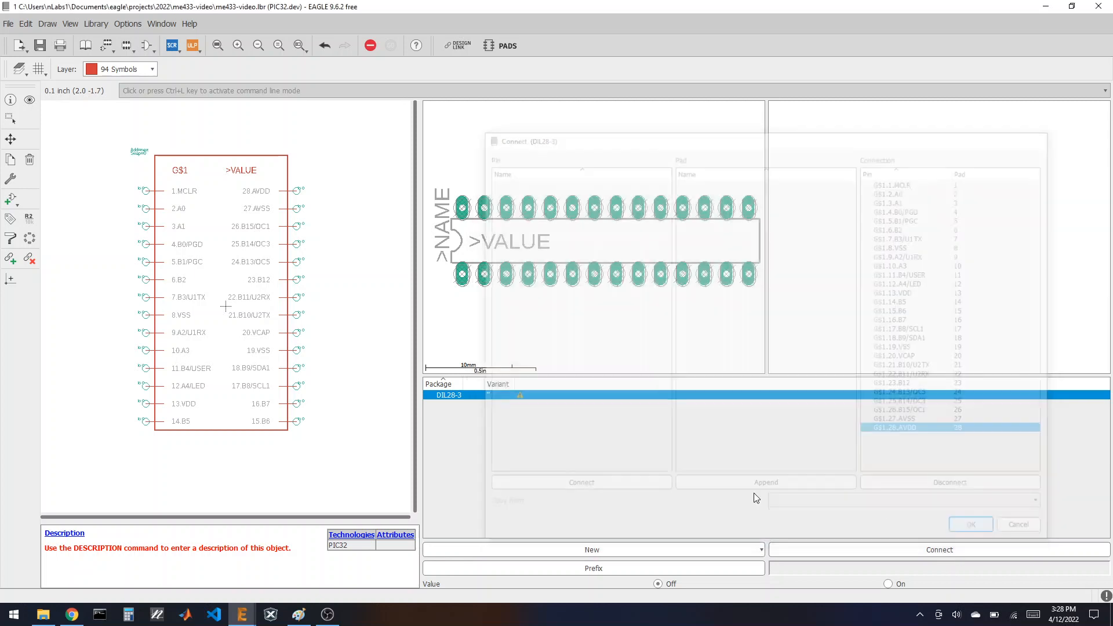
# Step: Save the library, then check the course schematic image against the PIC32 pinout in Chrome
pyautogui.click(92, 45)
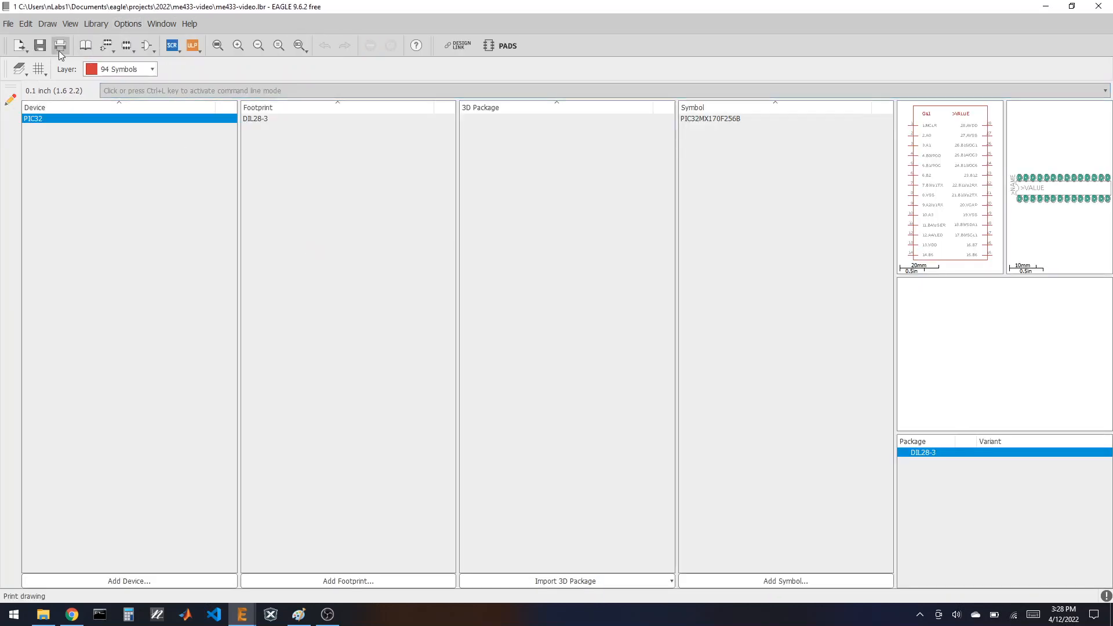
pyautogui.click(40, 45)
pyautogui.click(72, 615)
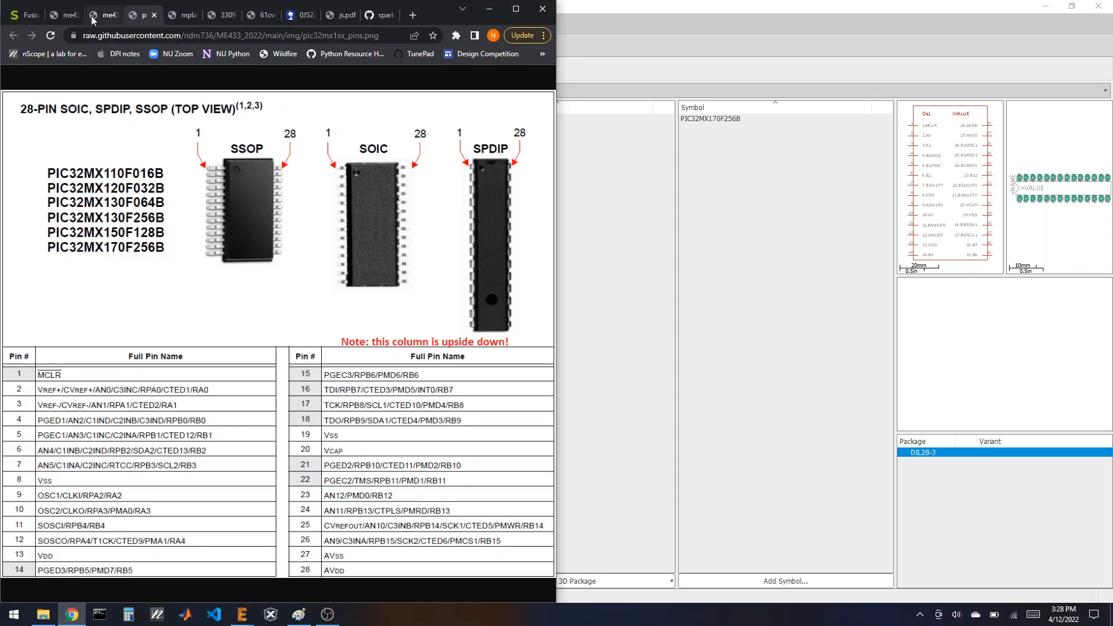
pyautogui.click(64, 15)
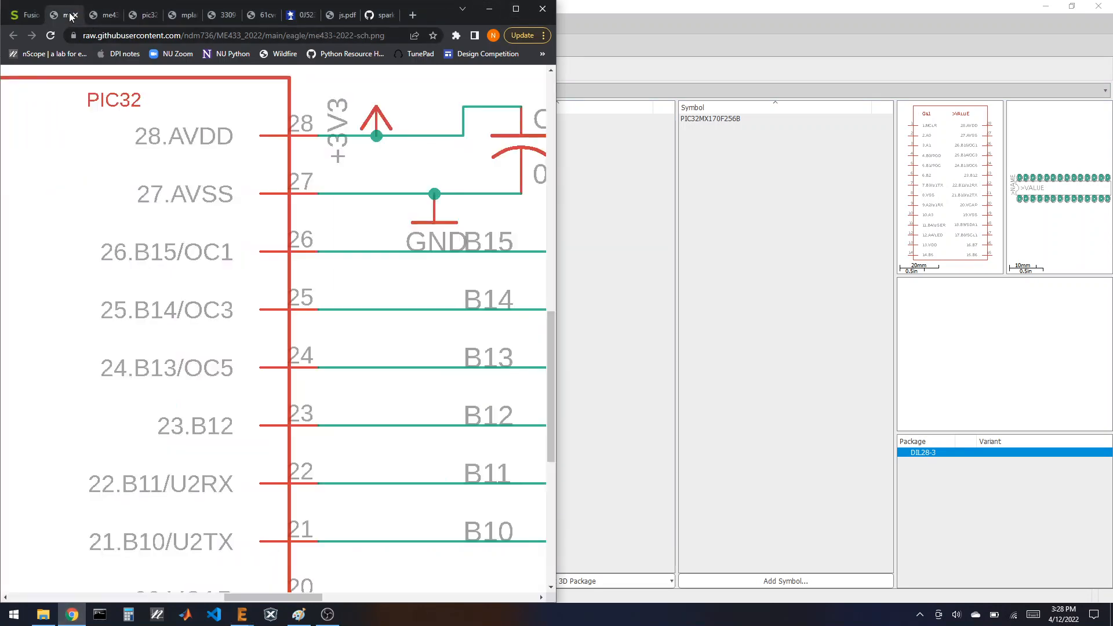
pyautogui.click(288, 337)
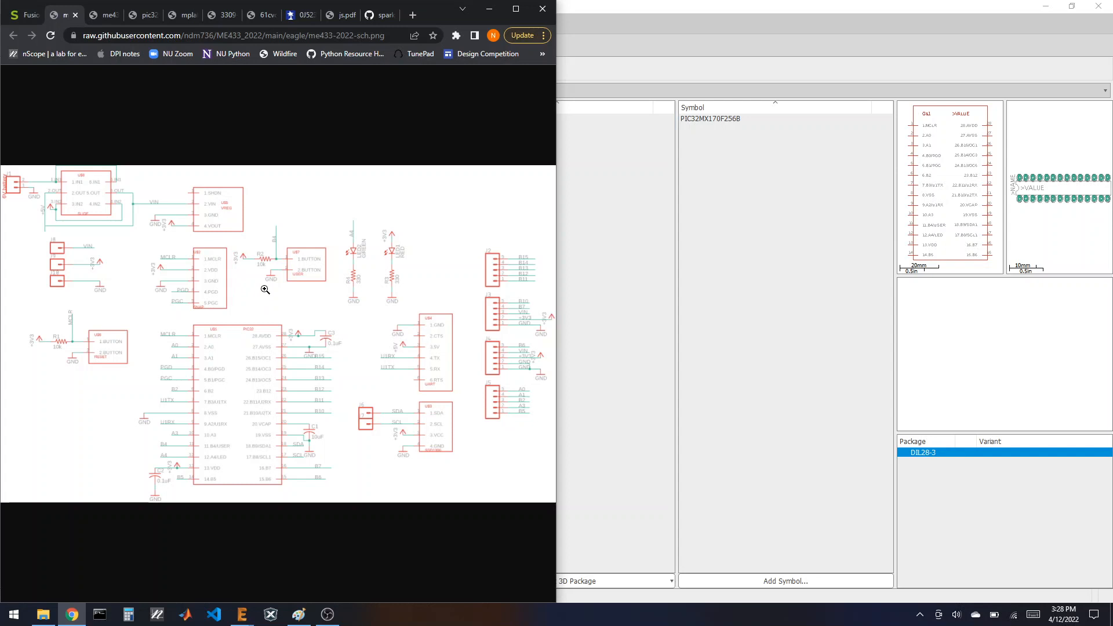
pyautogui.click(620, 6)
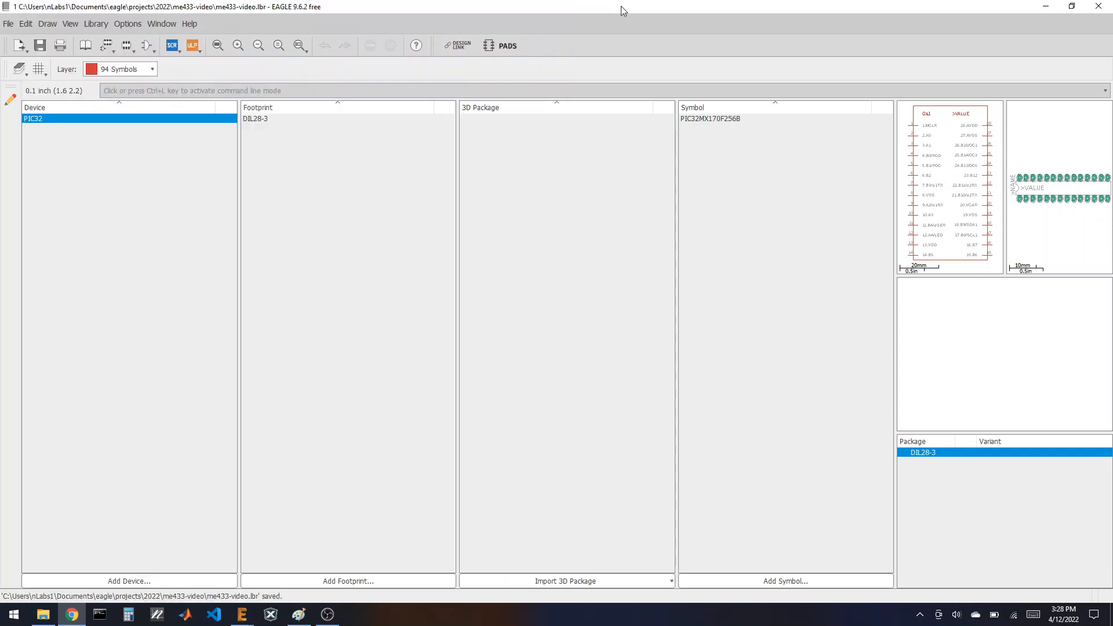
# Step: Create a new symbol named SNAP in the library
pyautogui.click(770, 582)
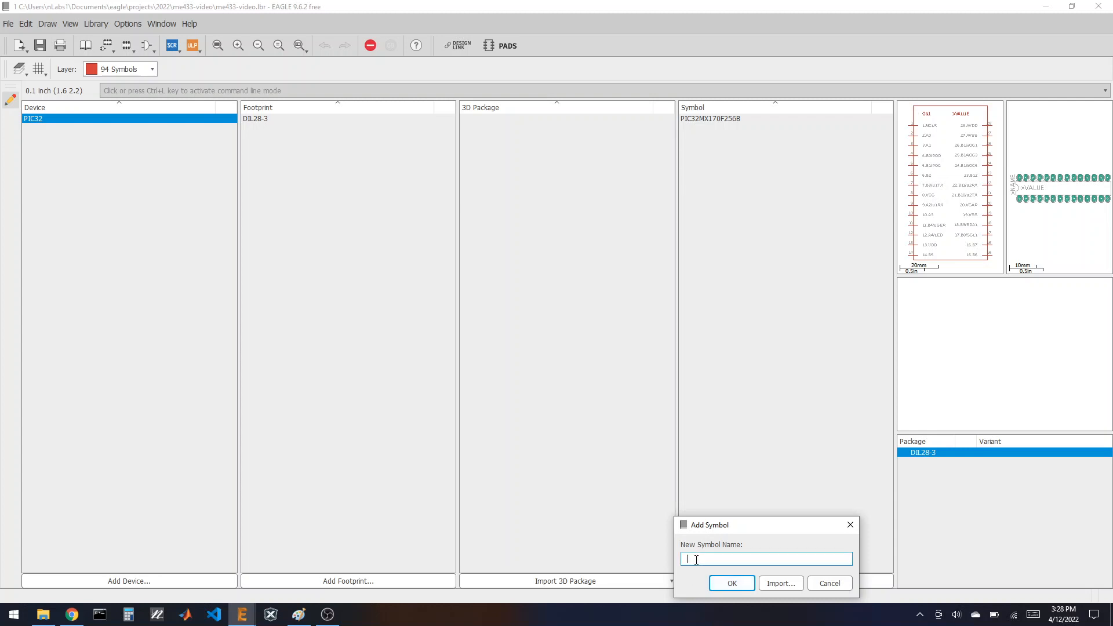
pyautogui.write('SNAP')
pyautogui.press('Return')
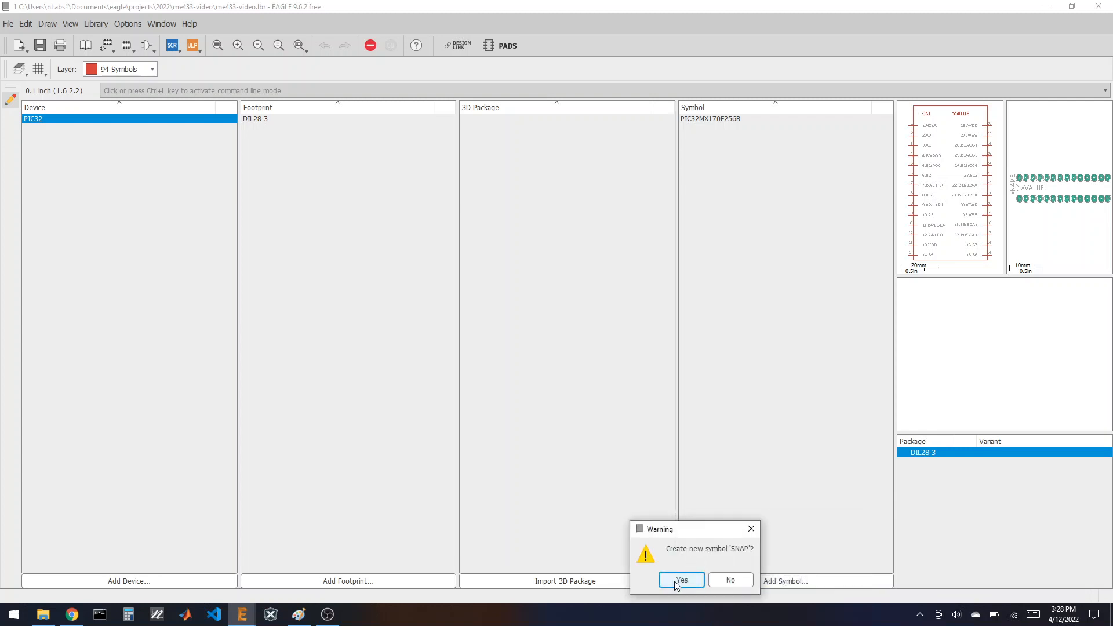
pyautogui.click(679, 578)
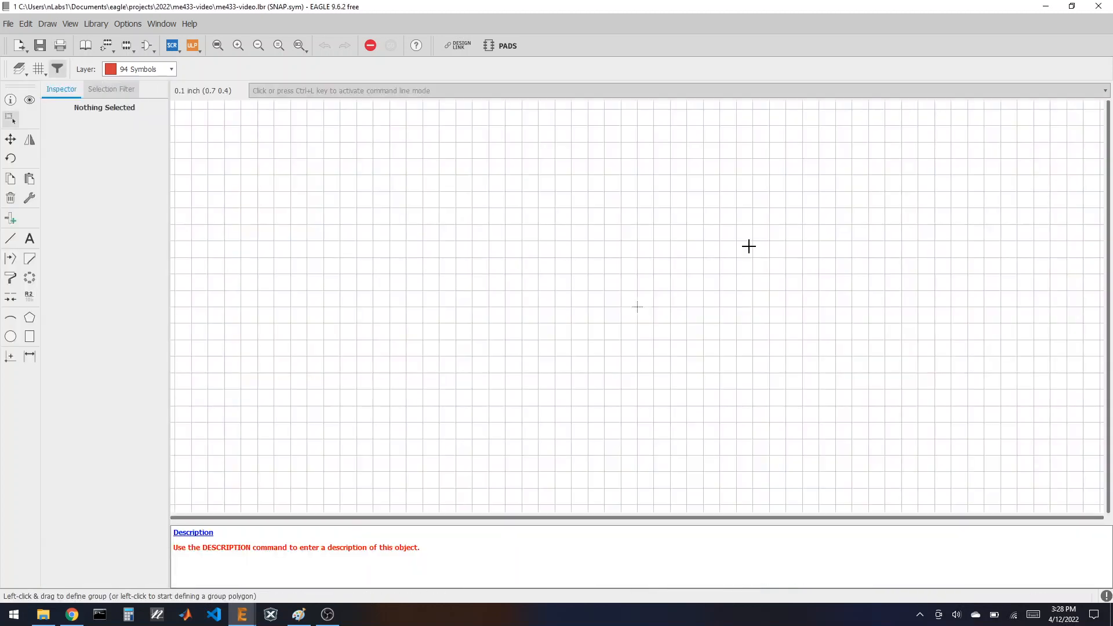
# Step: Place five pins, P$1 through P$5, in a vertical column
pyautogui.click(11, 218)
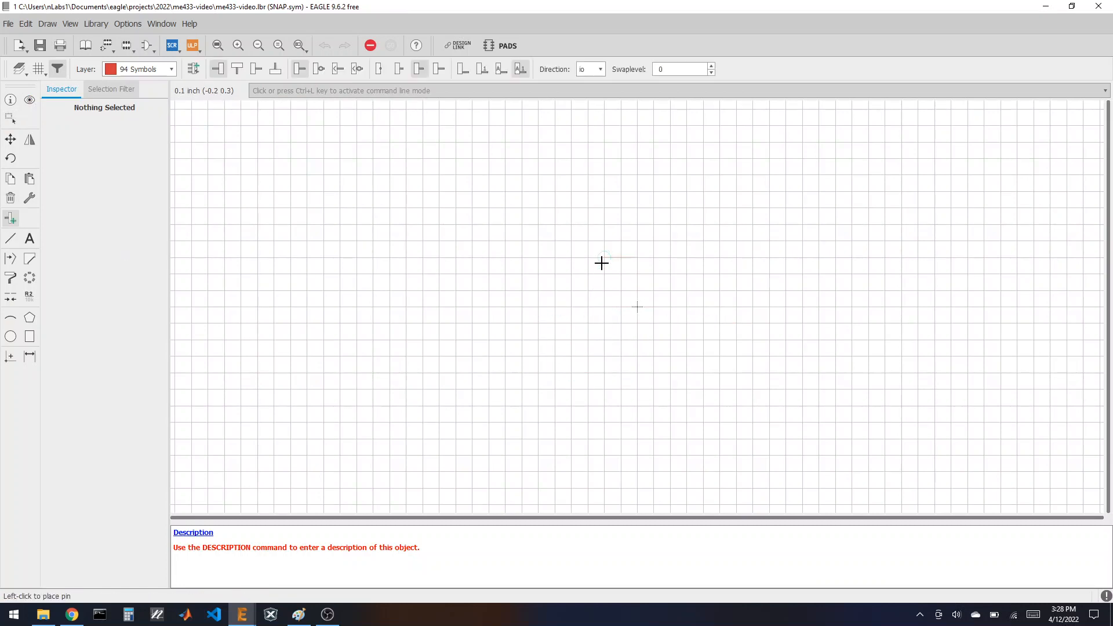
pyautogui.click(602, 242)
pyautogui.click(603, 273)
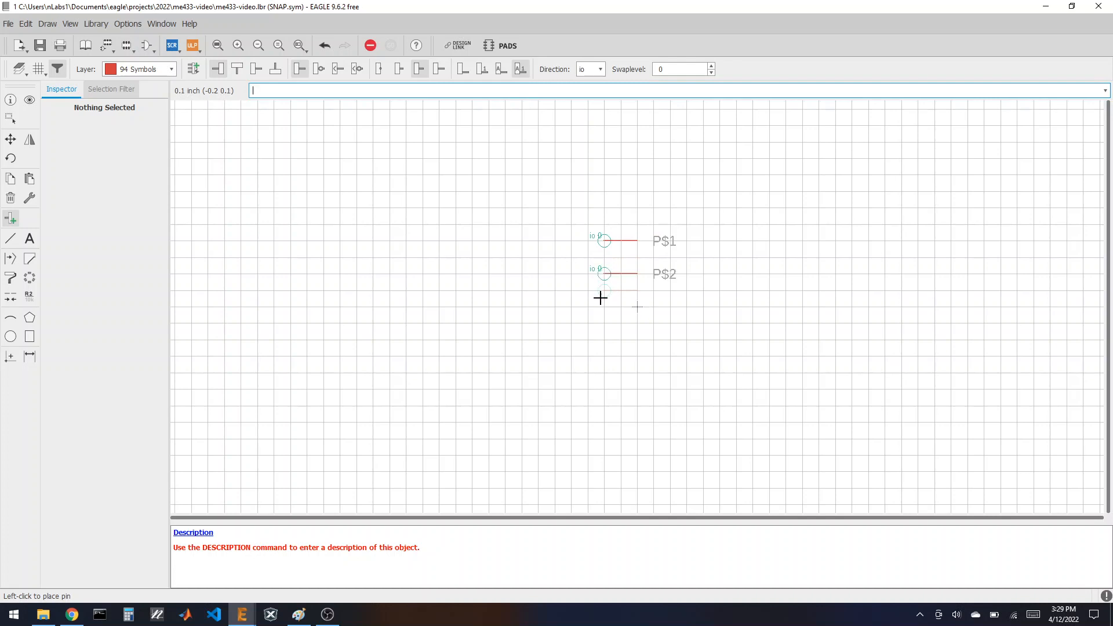
pyautogui.click(603, 306)
pyautogui.click(605, 339)
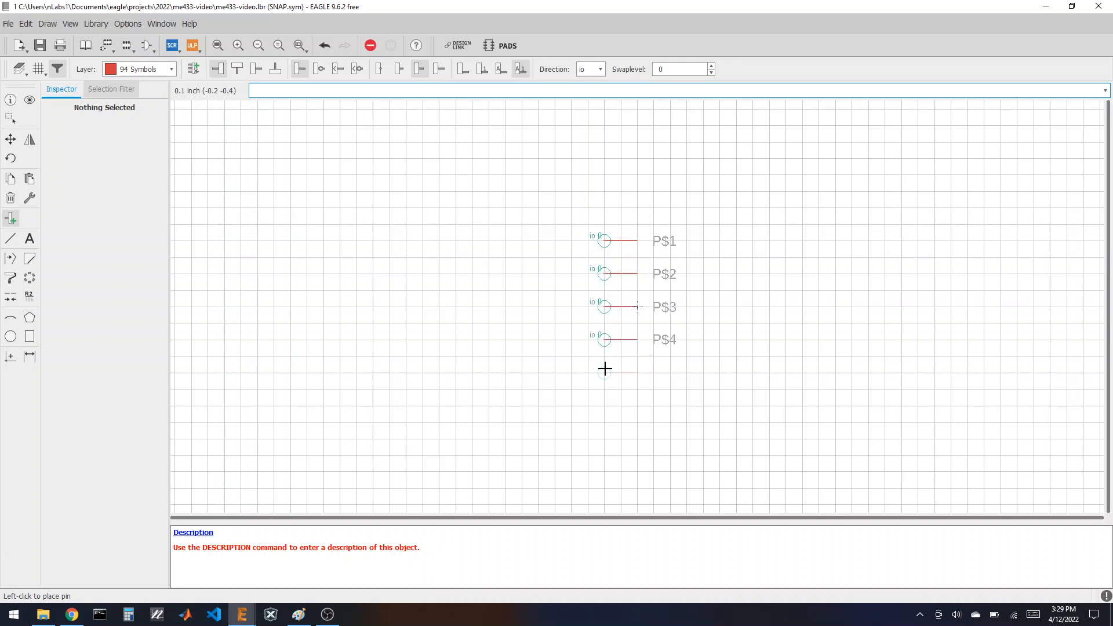
pyautogui.click(603, 371)
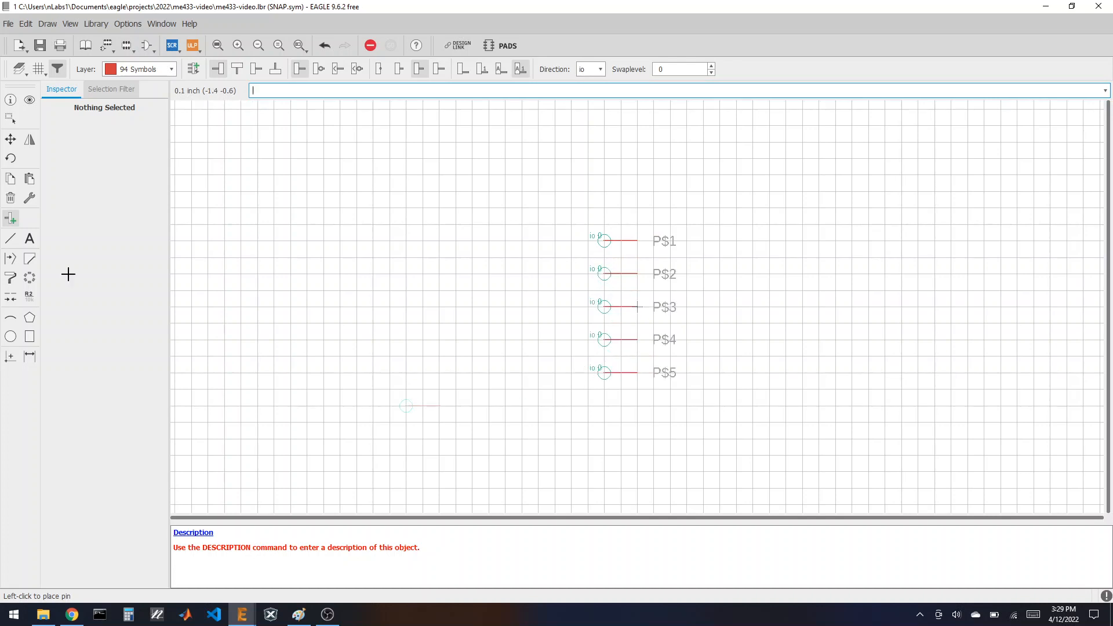
# Step: Rename the top three pins to 1.MCLR, 2.VDD and 3.GND
pyautogui.click(29, 296)
pyautogui.click(604, 242)
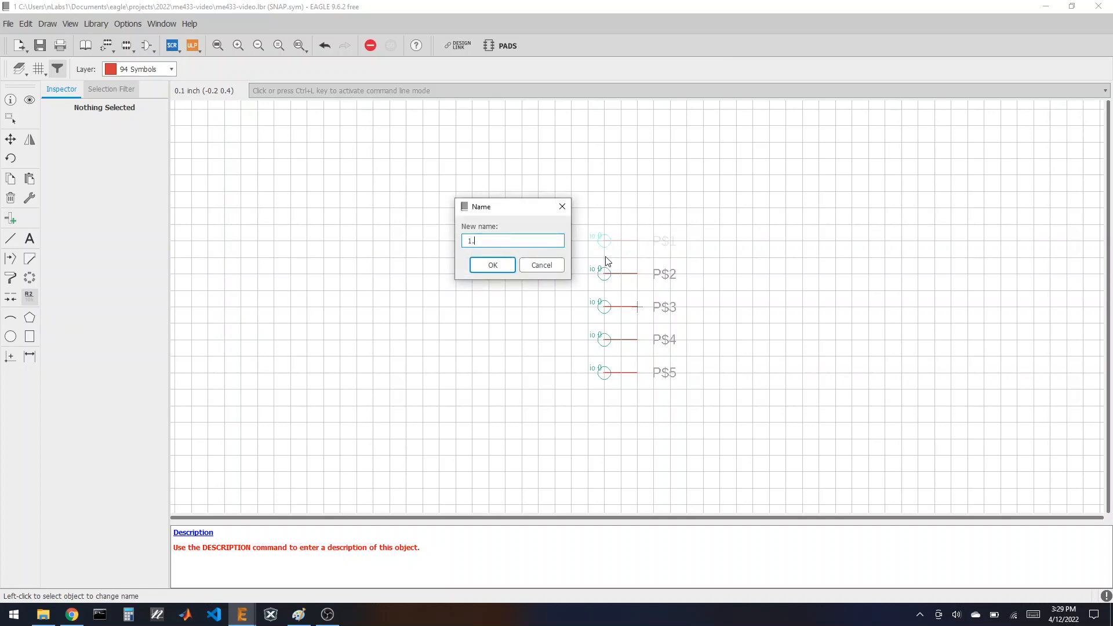
pyautogui.write('1.MCLR')
pyautogui.press('Return')
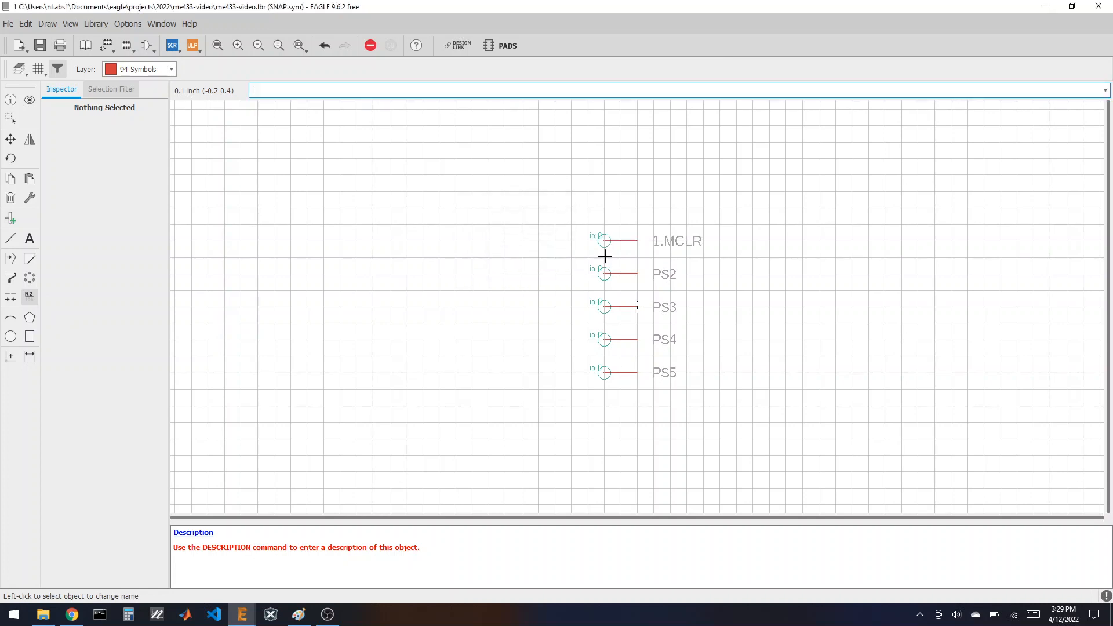
pyautogui.click(604, 271)
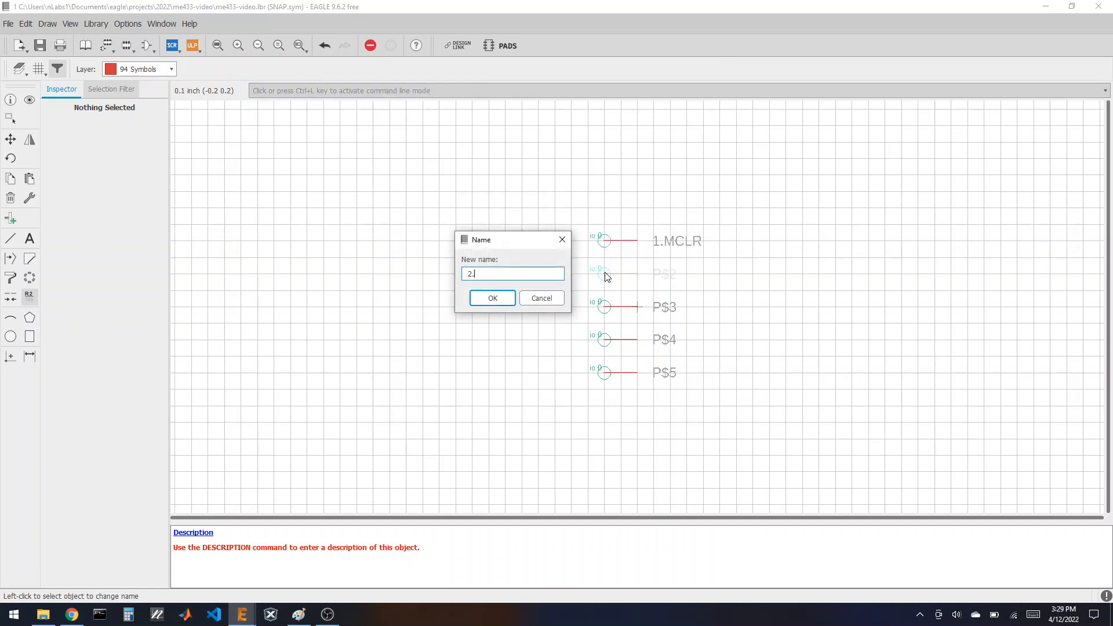
pyautogui.write('2.VDD')
pyautogui.press('Return')
pyautogui.click(605, 307)
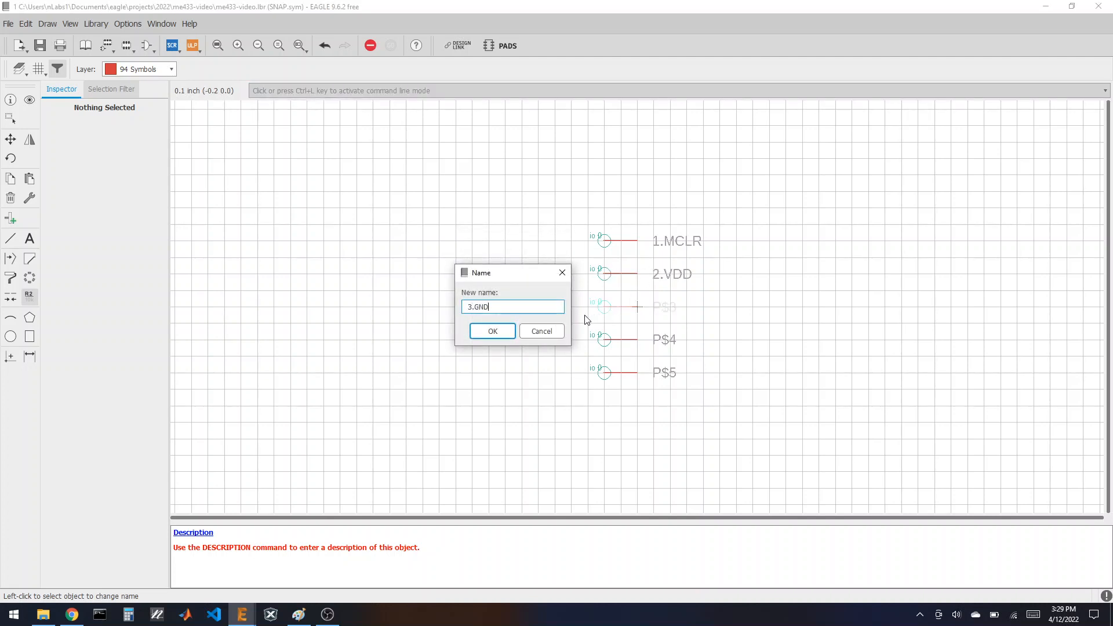
pyautogui.press('Return')
# Step: Check the debugger connector pinout image in Chrome
pyautogui.click(73, 614)
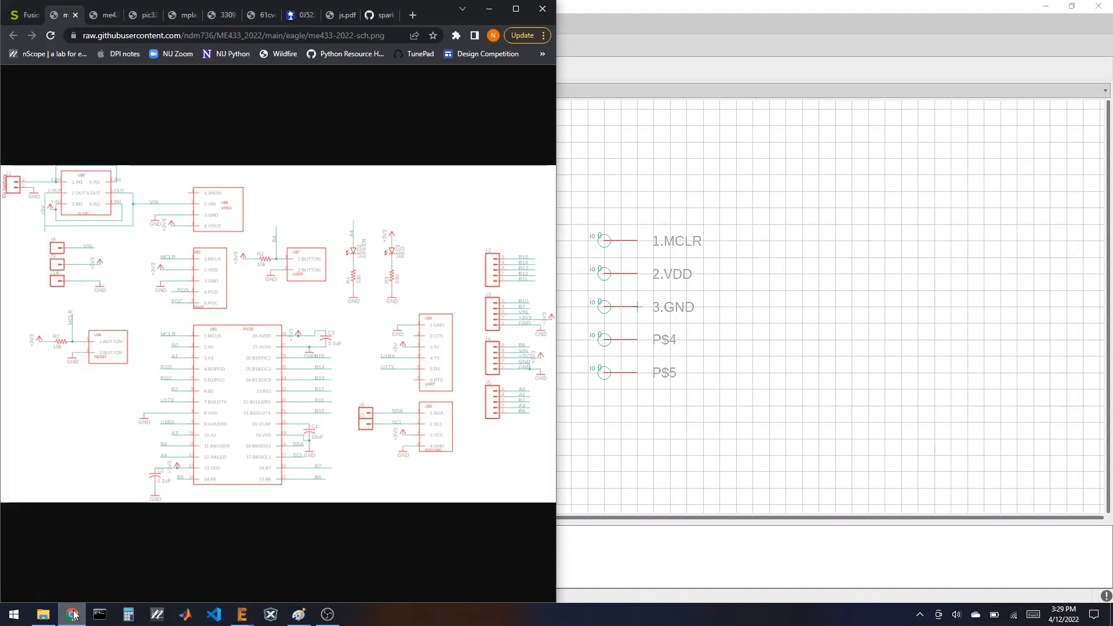
pyautogui.click(186, 15)
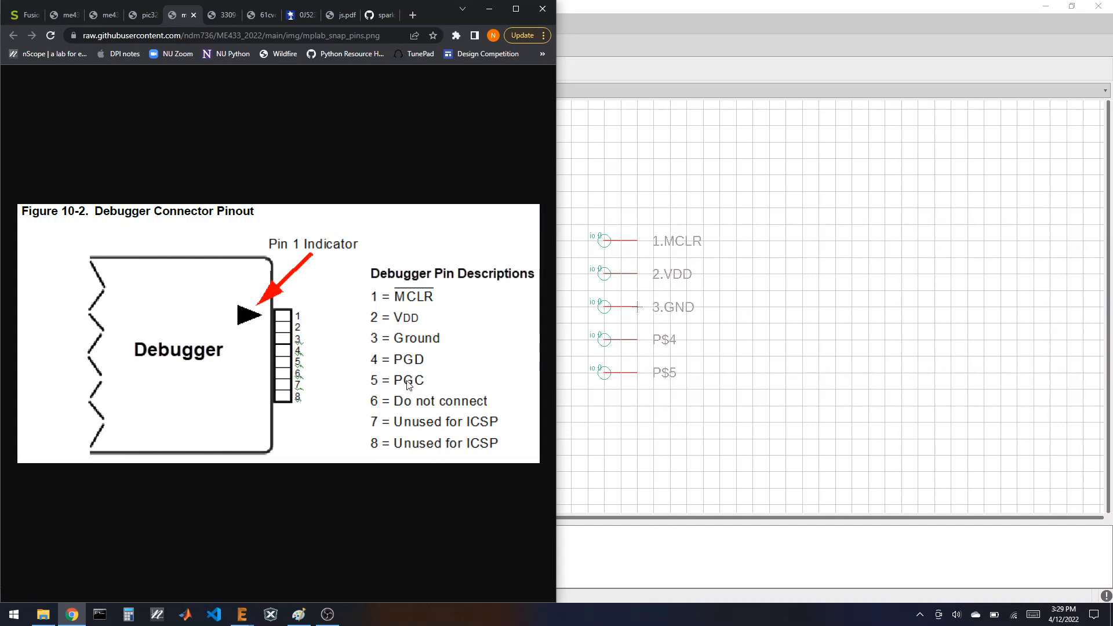
pyautogui.click(708, 4)
# Step: Rename the last two pins to 4.PGD and 5.PGC, rechecking the pinout image
pyautogui.click(601, 348)
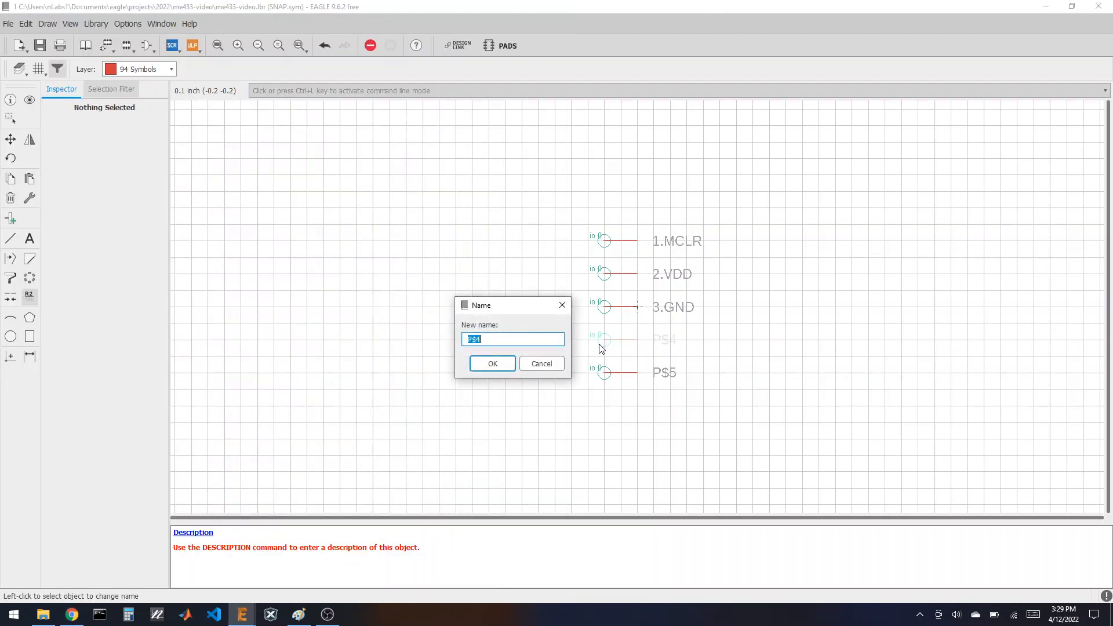
pyautogui.write('4.PGD')
pyautogui.press('Return')
pyautogui.click(601, 373)
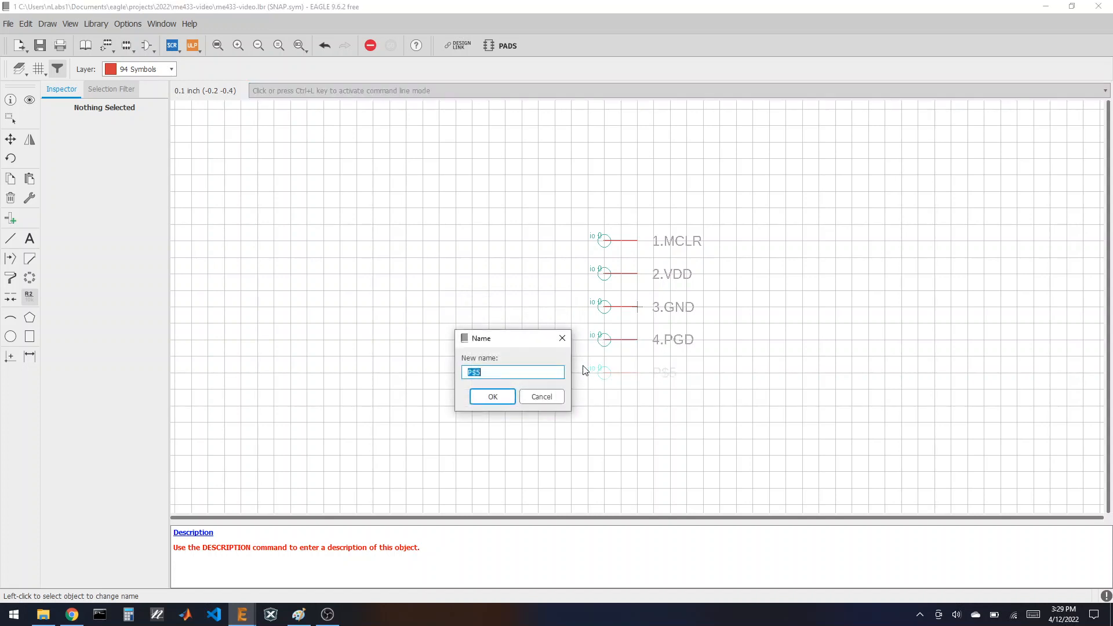
pyautogui.write('5.PGC')
pyautogui.press('Return')
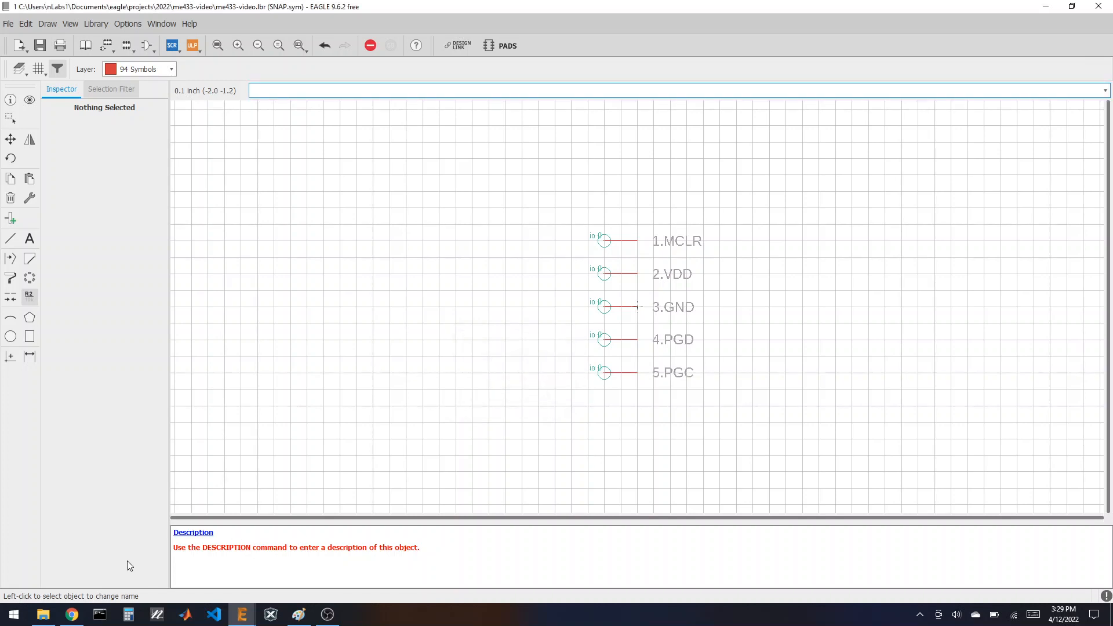
pyautogui.click(78, 616)
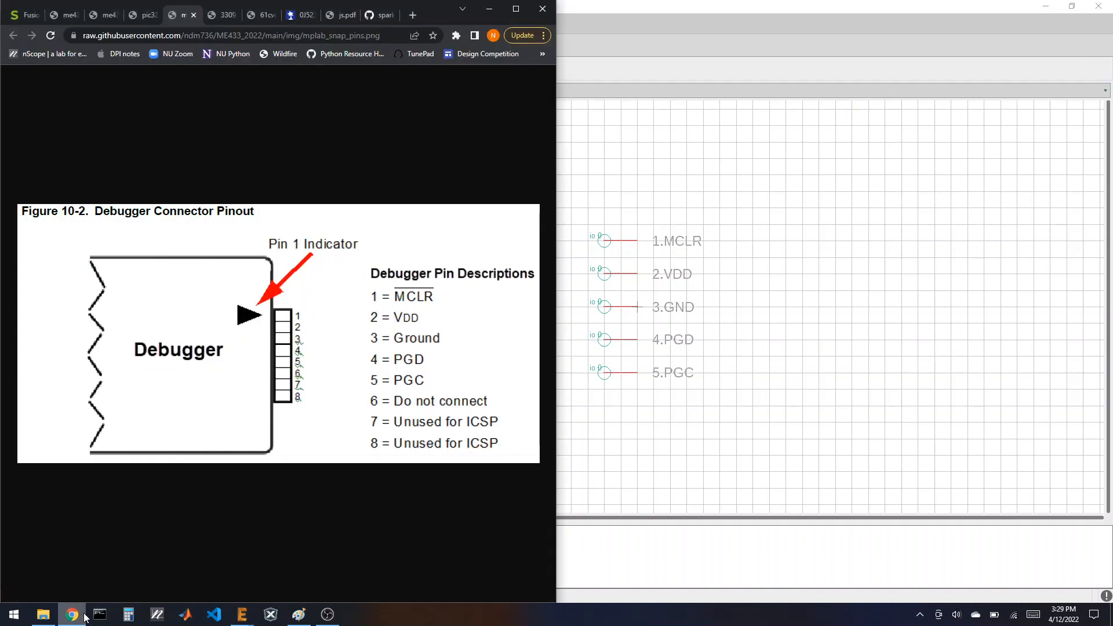
pyautogui.click(73, 615)
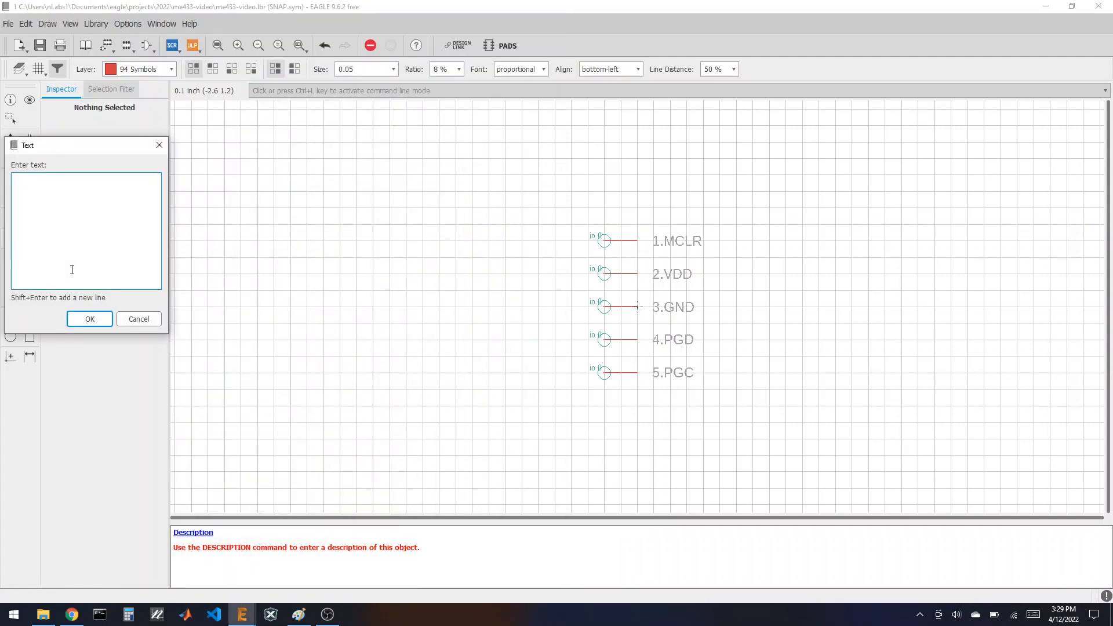
# Step: Place the >NAME label right of the pins with >VALUE just below it
pyautogui.write('AME')
pyautogui.press('Return')
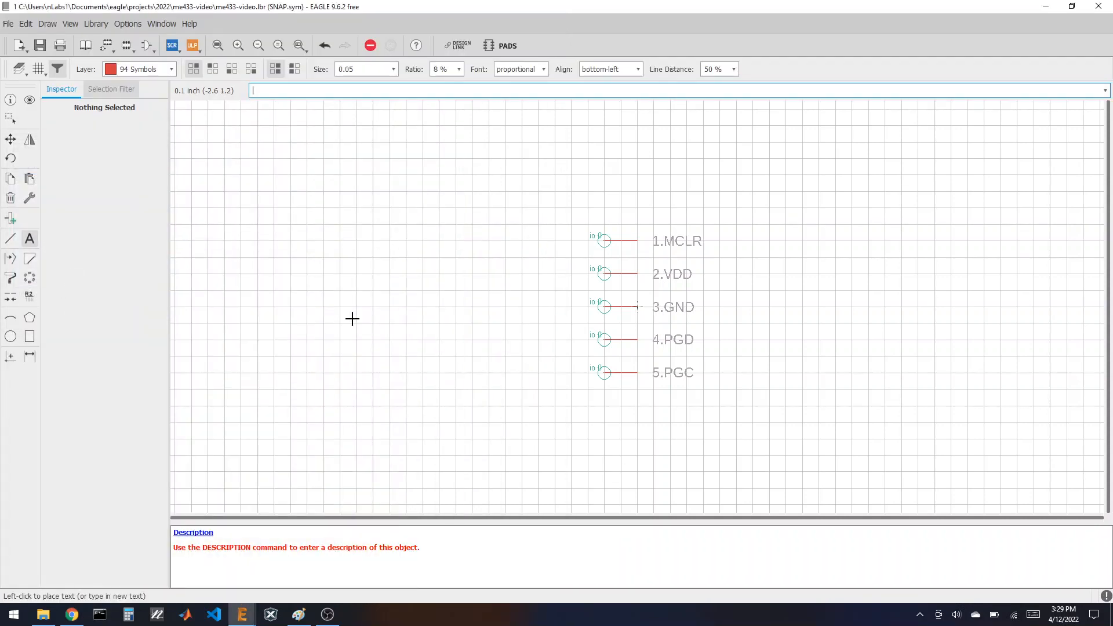
pyautogui.click(716, 286)
pyautogui.click(30, 239)
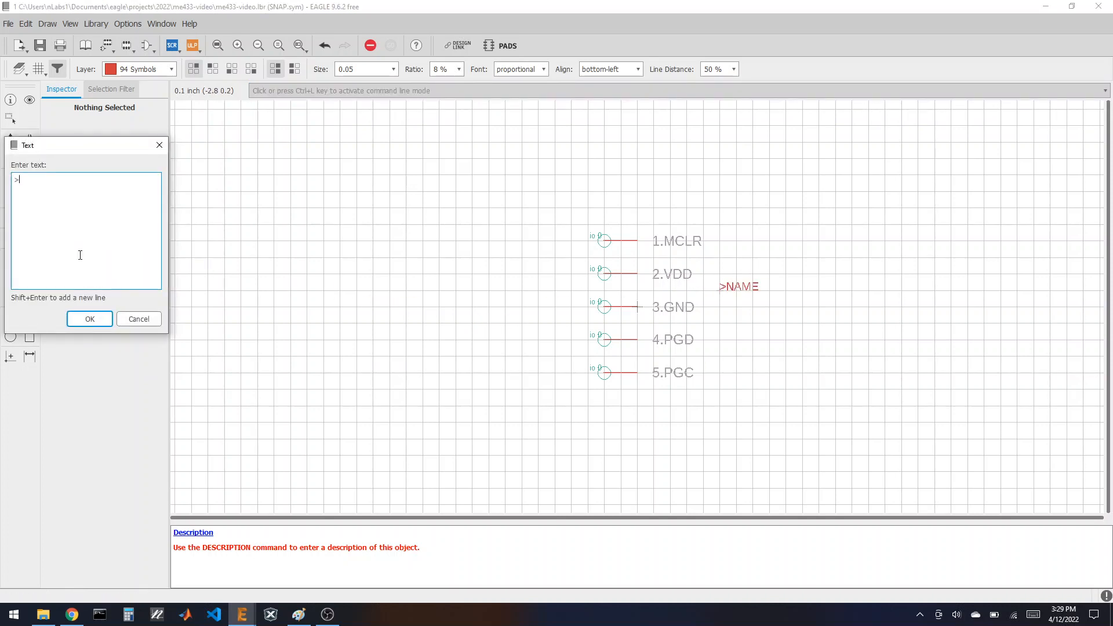
pyautogui.press('Return')
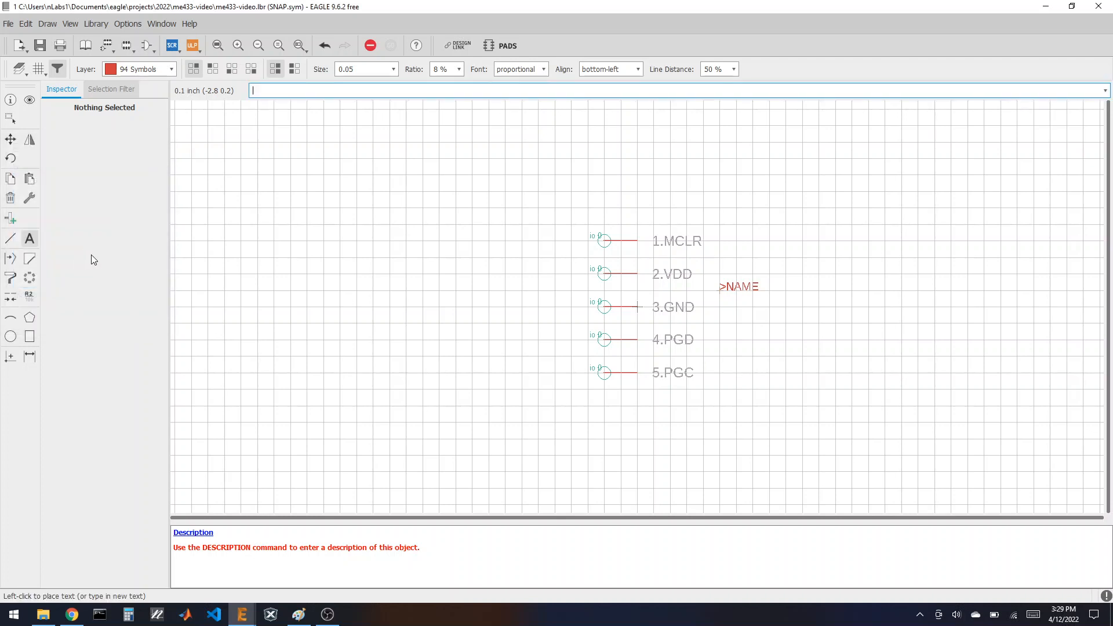
pyautogui.click(719, 308)
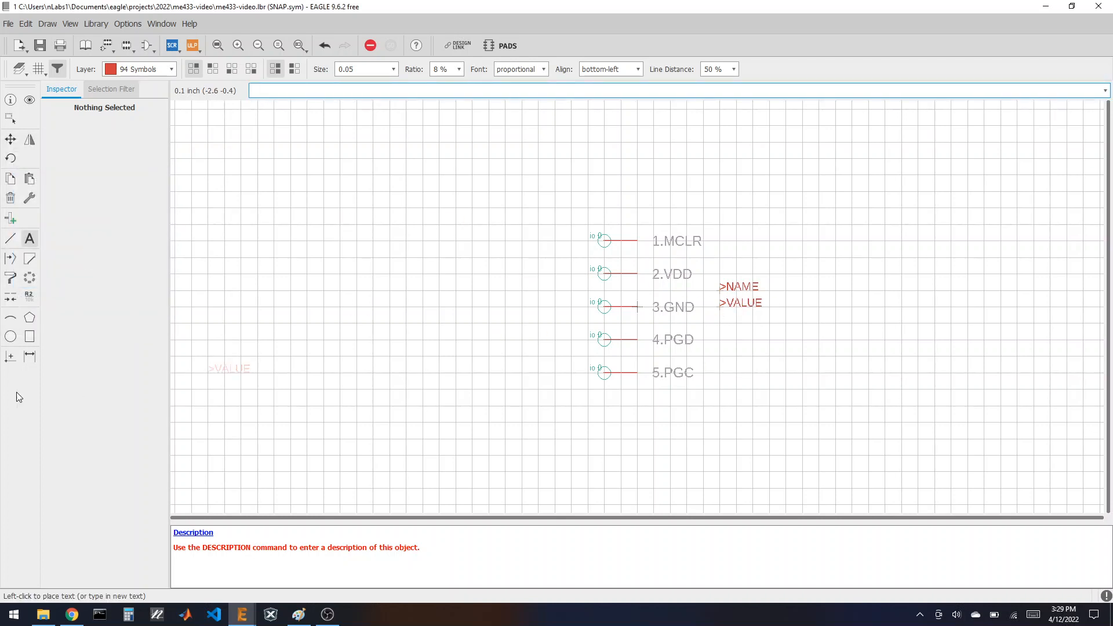
# Step: Draw a rectangular outline around the pins, save the library and show the library overview
pyautogui.click(10, 238)
pyautogui.click(620, 224)
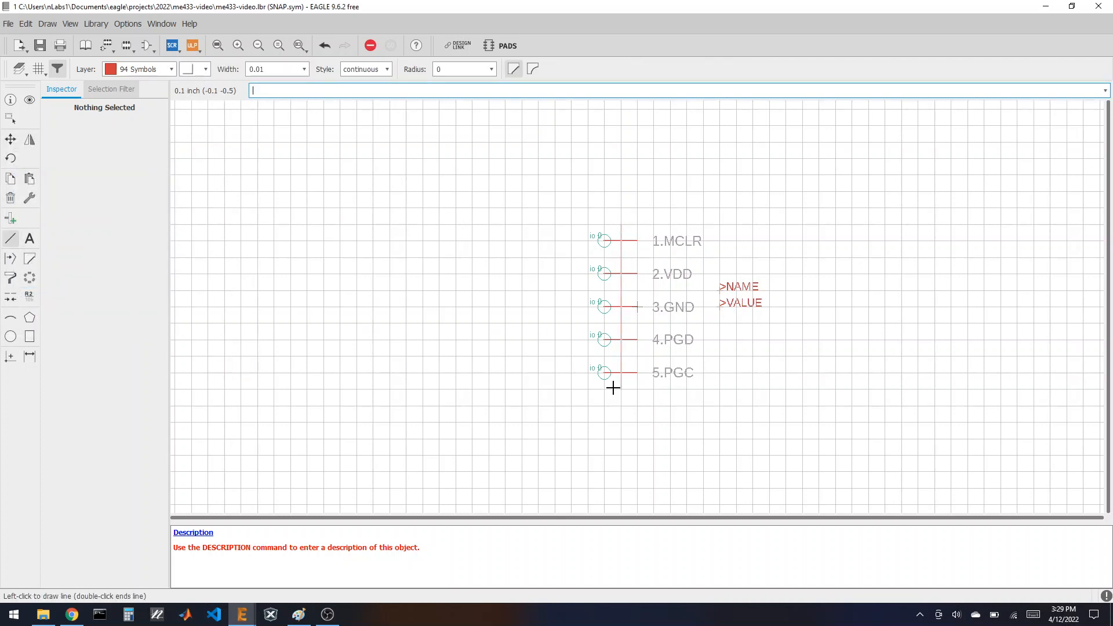
pyautogui.click(620, 388)
pyautogui.click(769, 388)
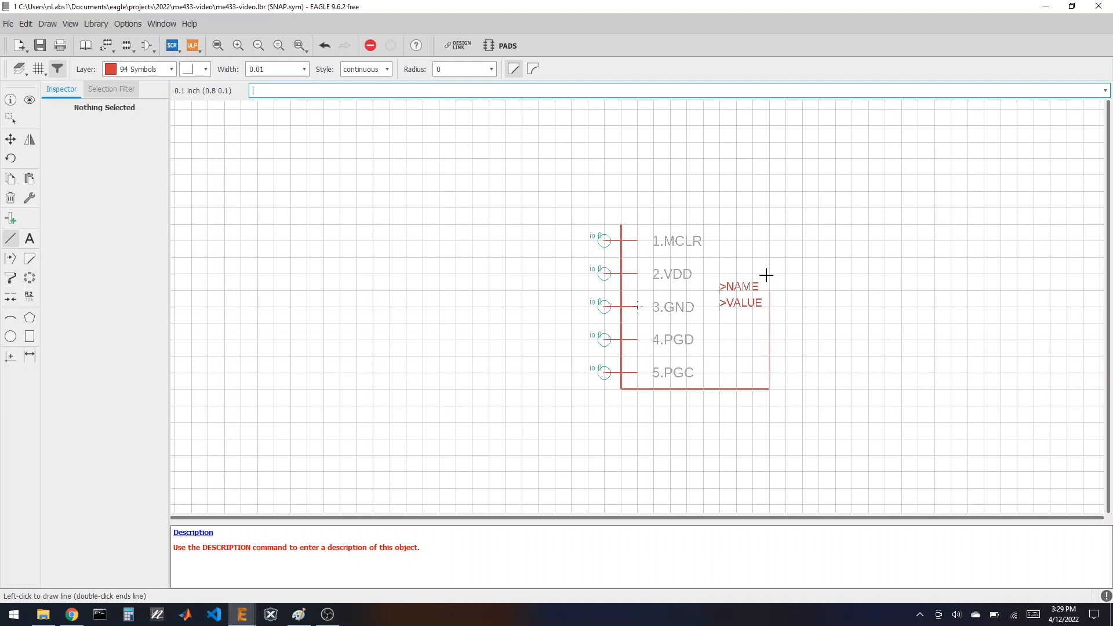
pyautogui.click(768, 224)
pyautogui.click(621, 225)
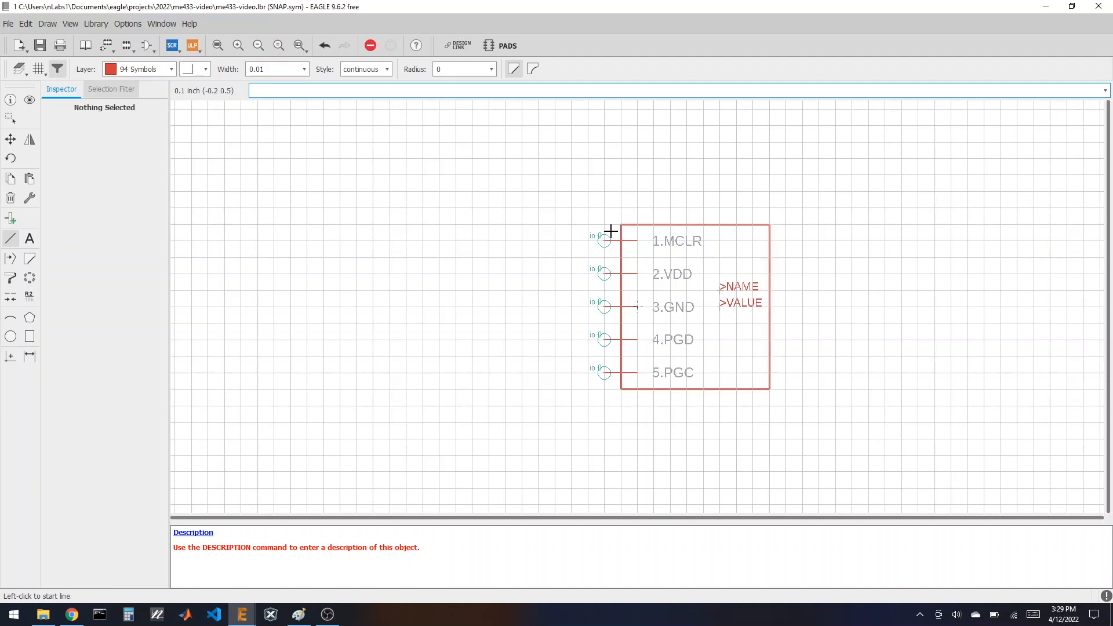
pyautogui.click(39, 45)
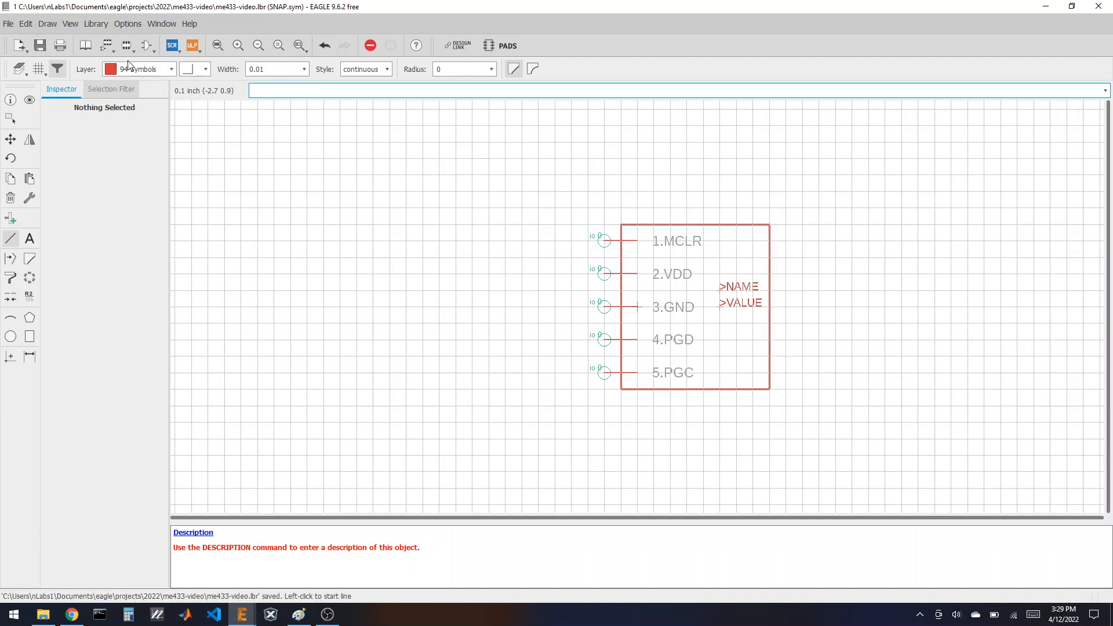
pyautogui.click(85, 45)
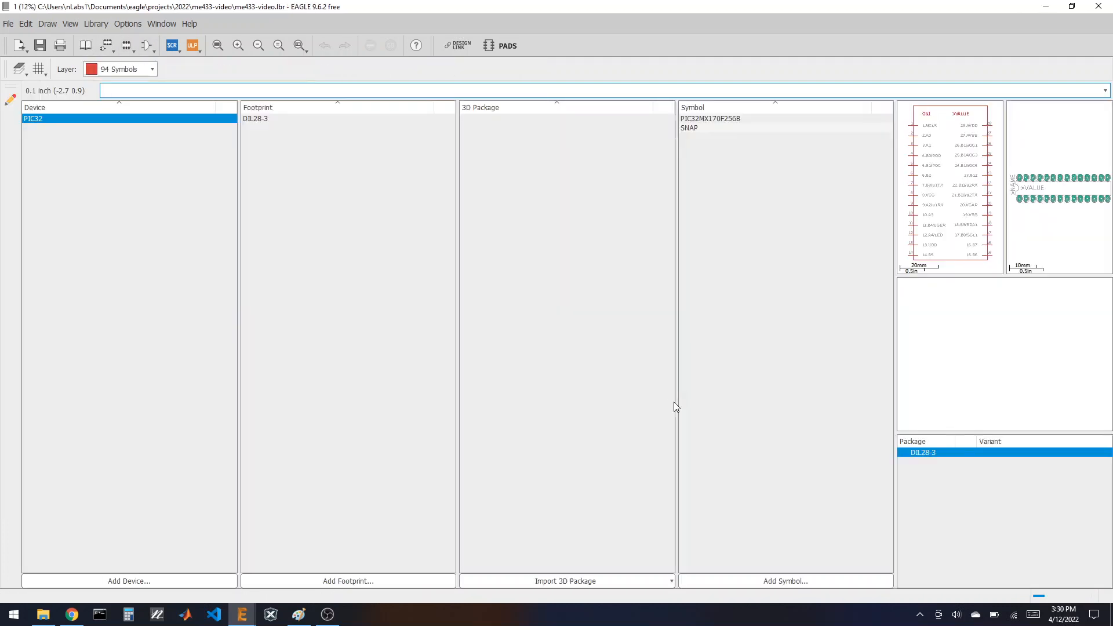
# Step: Add a new symbol named USBTOUSART and confirm its creation
pyautogui.click(753, 583)
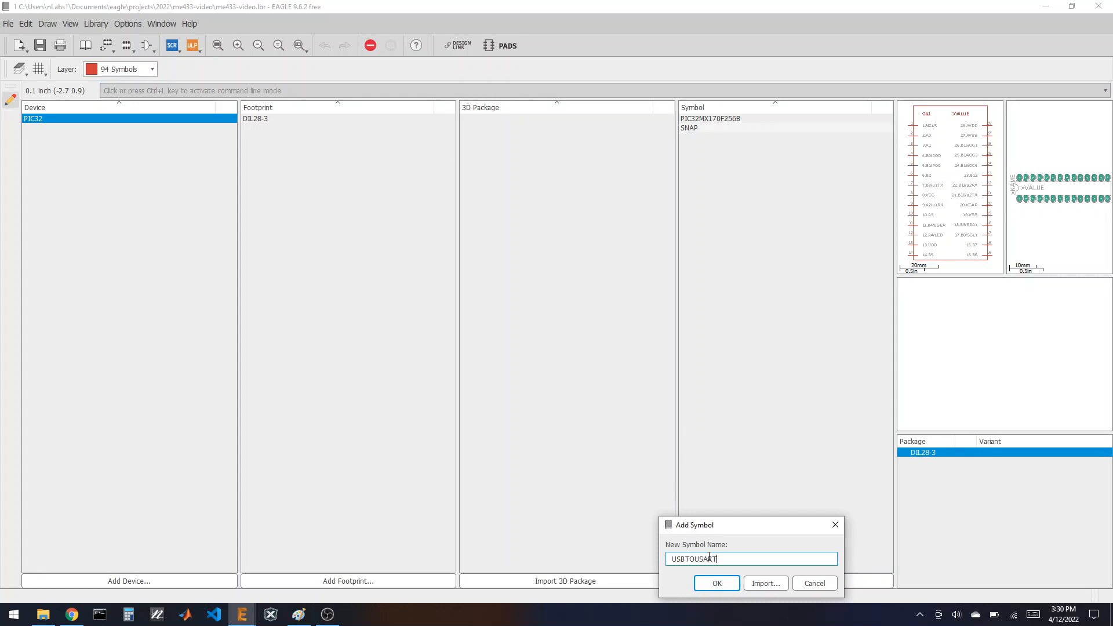
pyautogui.press('Return')
pyautogui.click(736, 582)
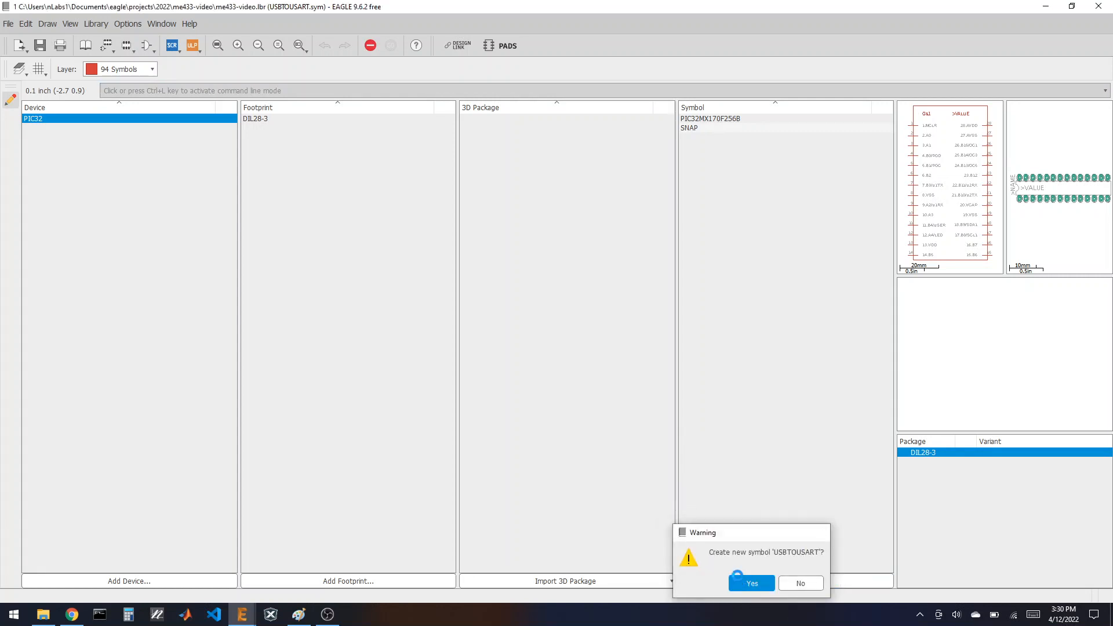
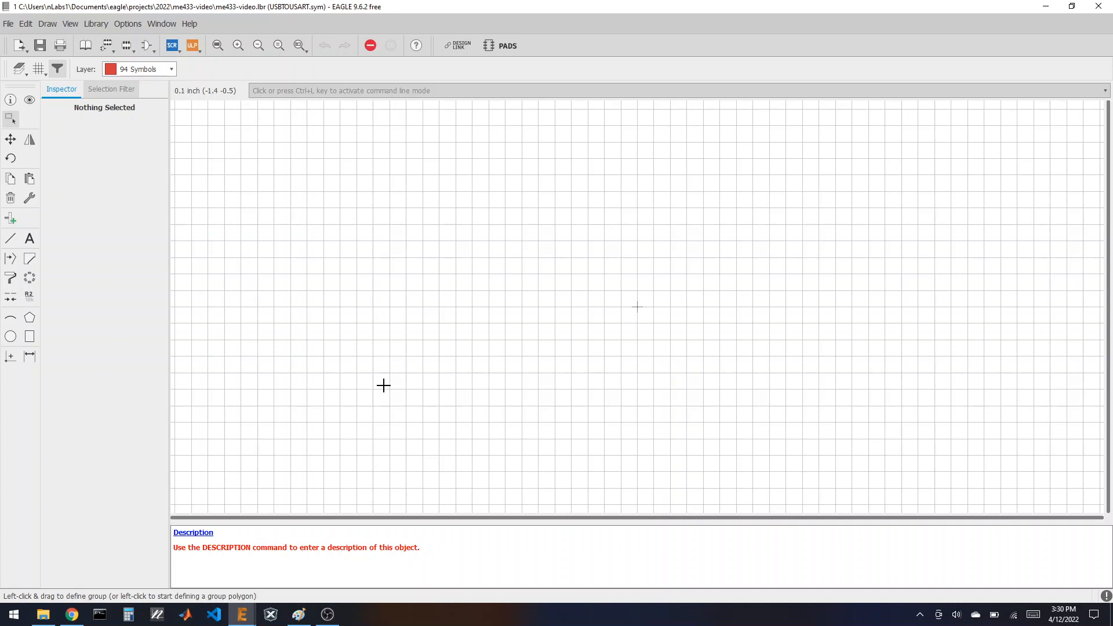
# Step: Place six pins, P$1 to P$6, in a single vertical column in the USBTOUSART symbol
pyautogui.click(12, 222)
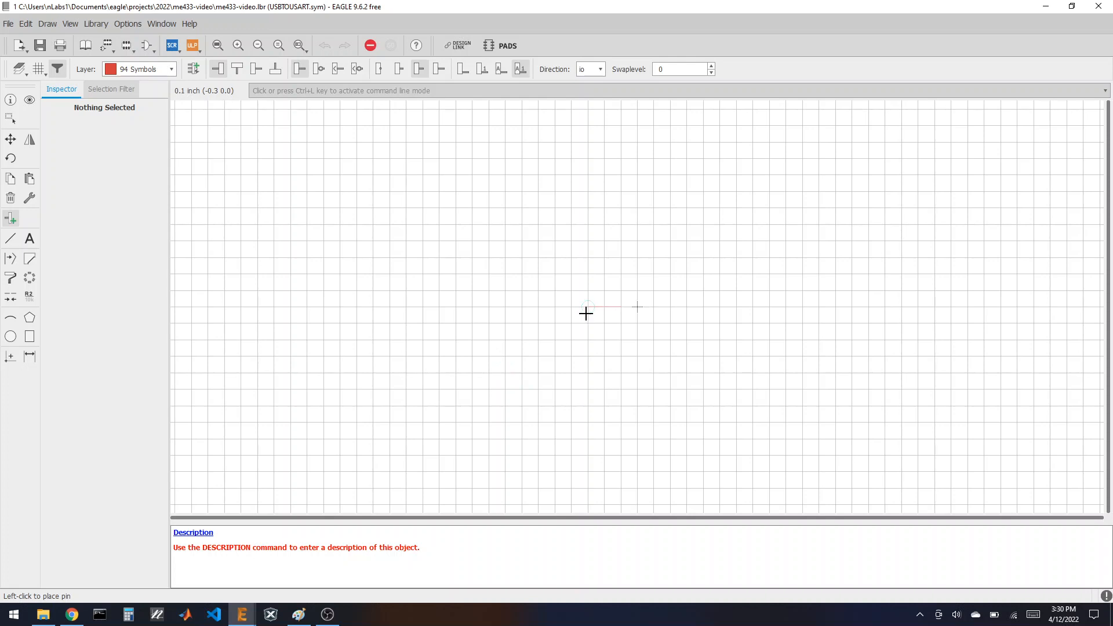
pyautogui.click(605, 226)
pyautogui.click(604, 258)
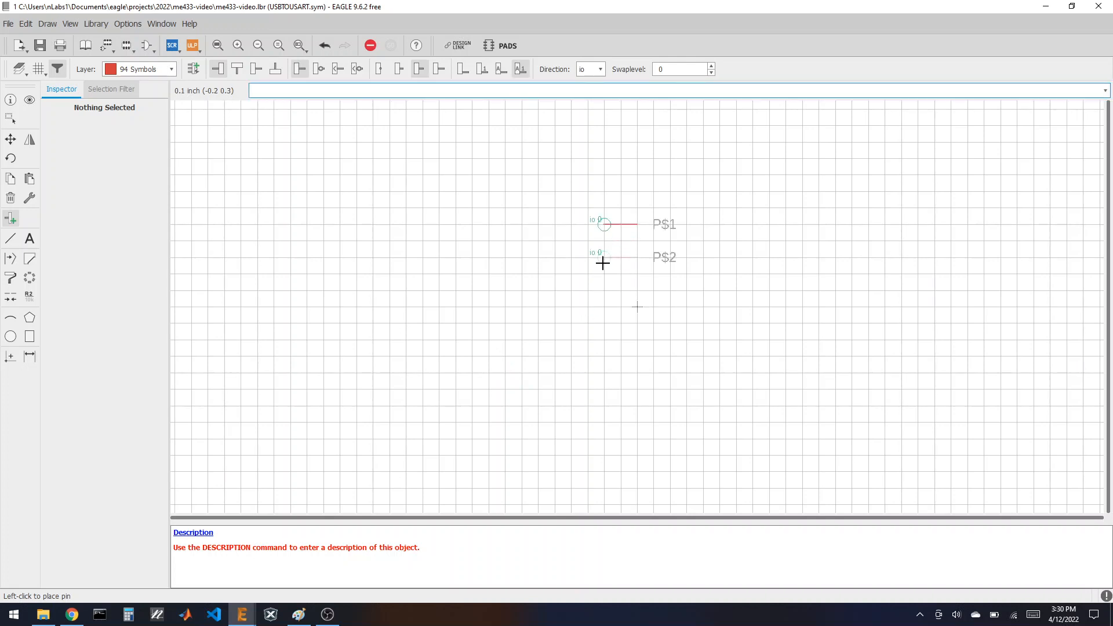
pyautogui.click(603, 289)
pyautogui.click(600, 323)
pyautogui.click(599, 355)
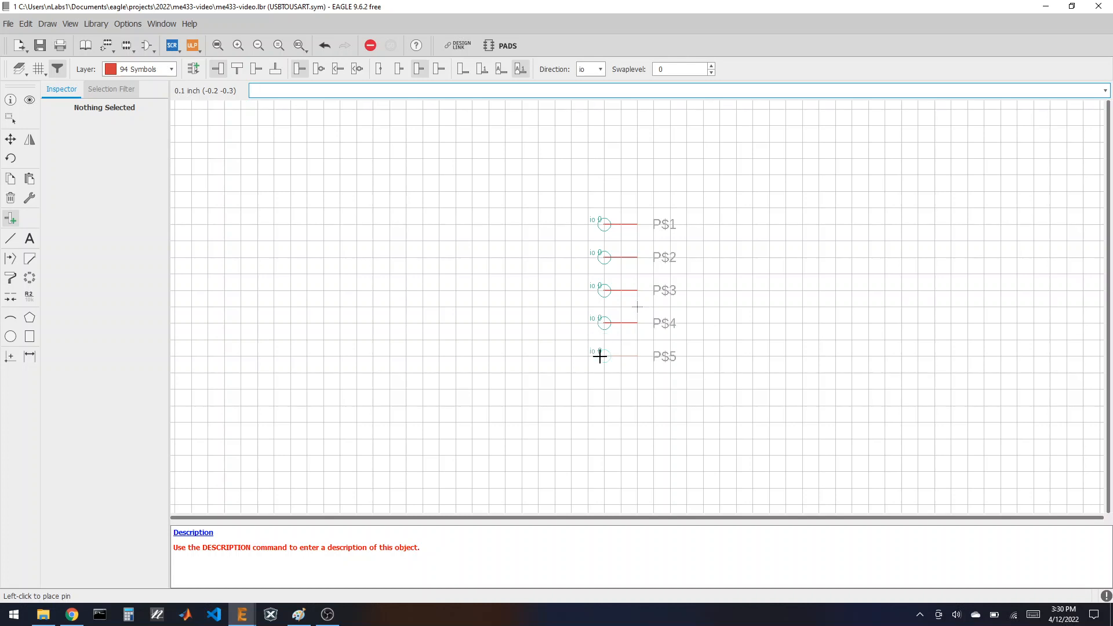
pyautogui.click(599, 387)
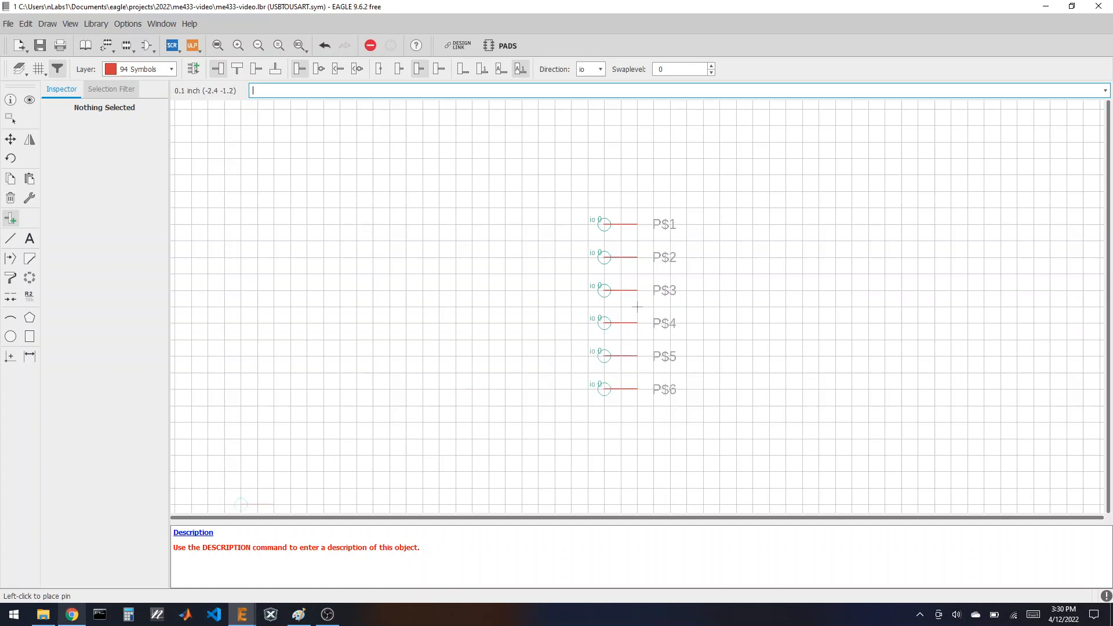
pyautogui.click(69, 616)
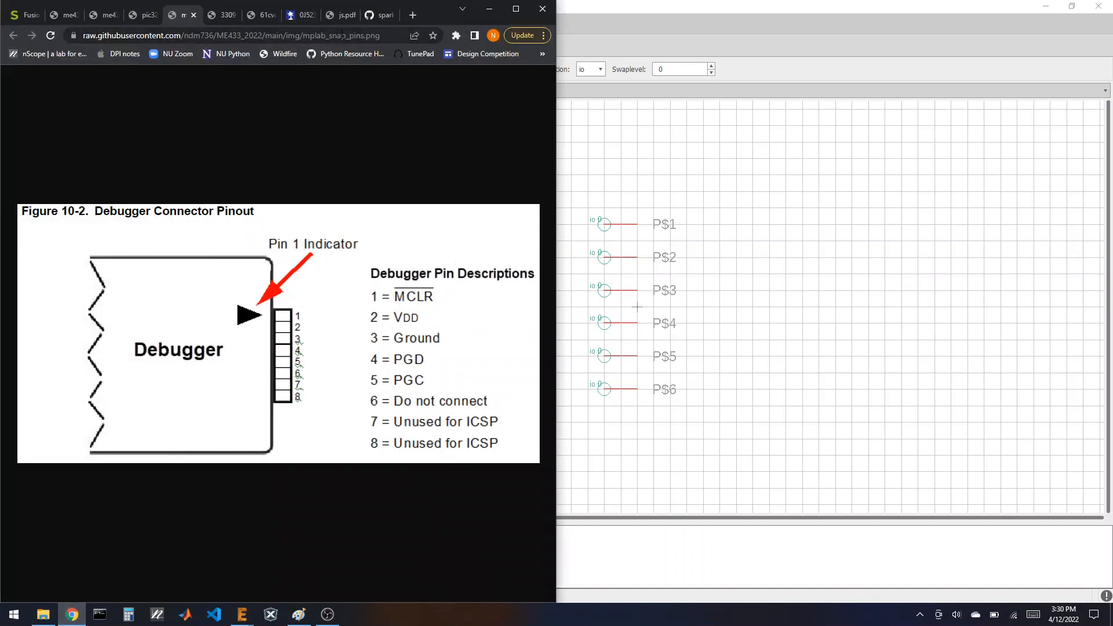
# Step: Show the Adafruit CP2104 board photo in Chrome with EAGLE snapped to the right half
pyautogui.click(301, 20)
pyautogui.click(342, 15)
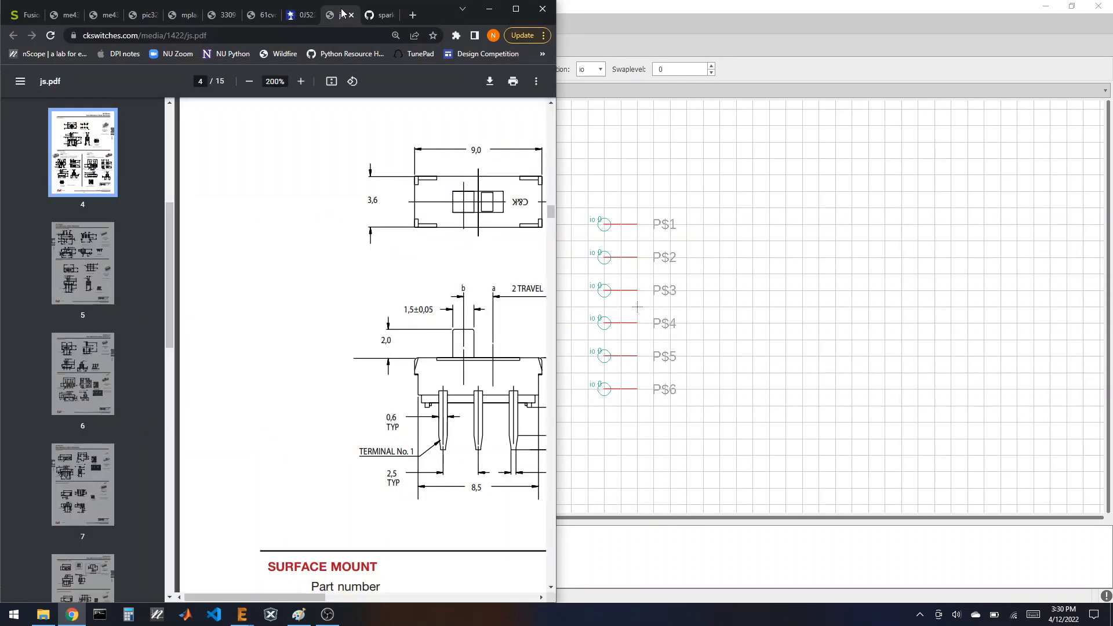
pyautogui.click(269, 12)
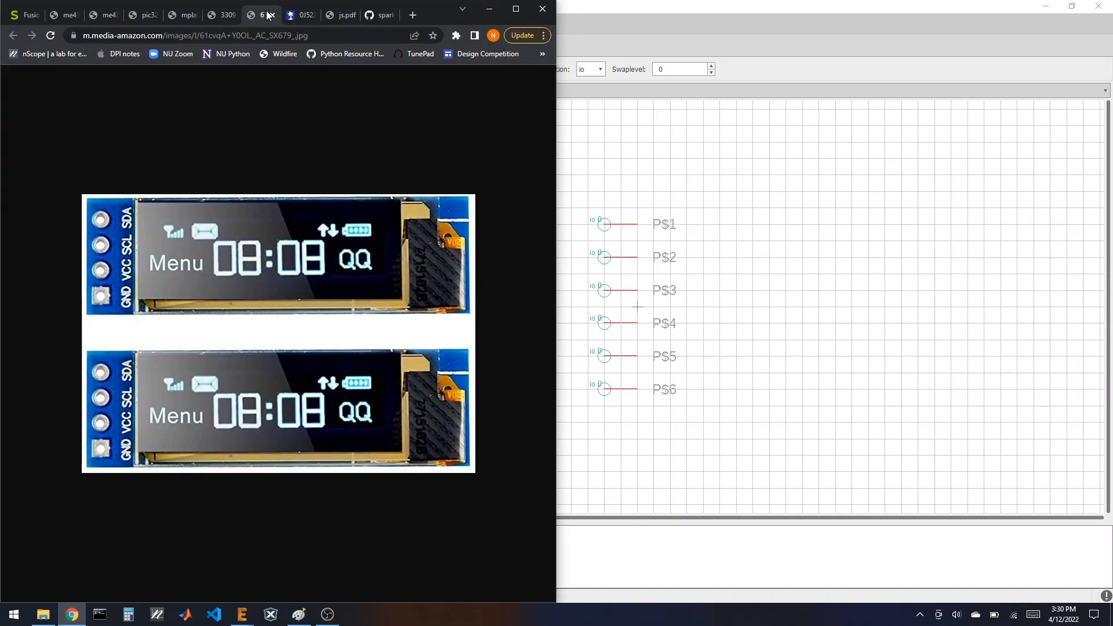
pyautogui.click(227, 16)
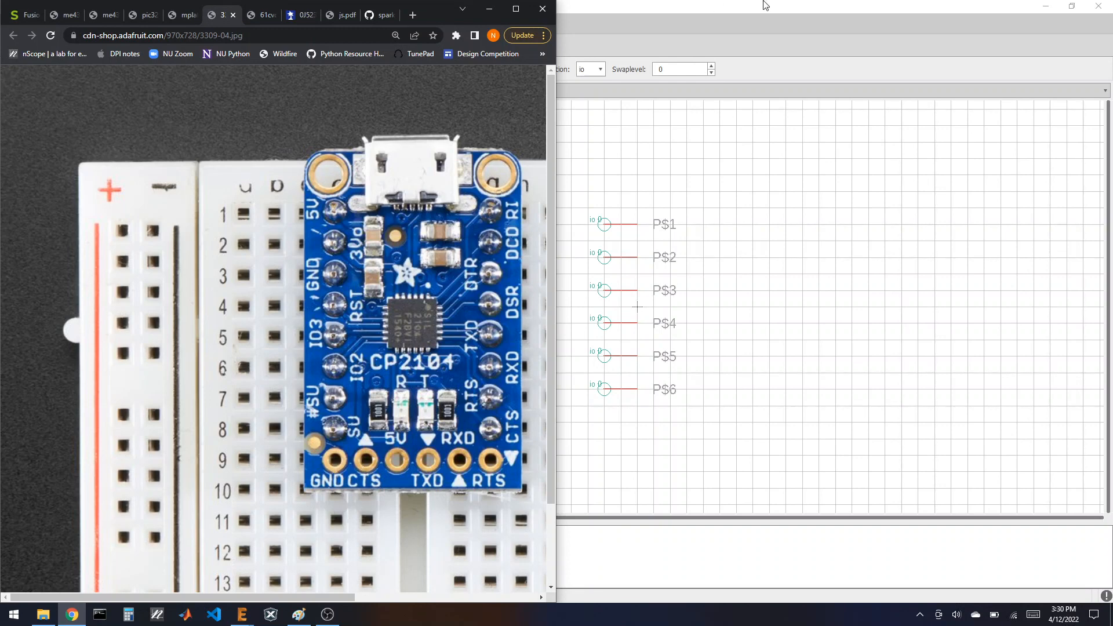
pyautogui.moveTo(638, 7); pyautogui.dragTo(1111, 231)
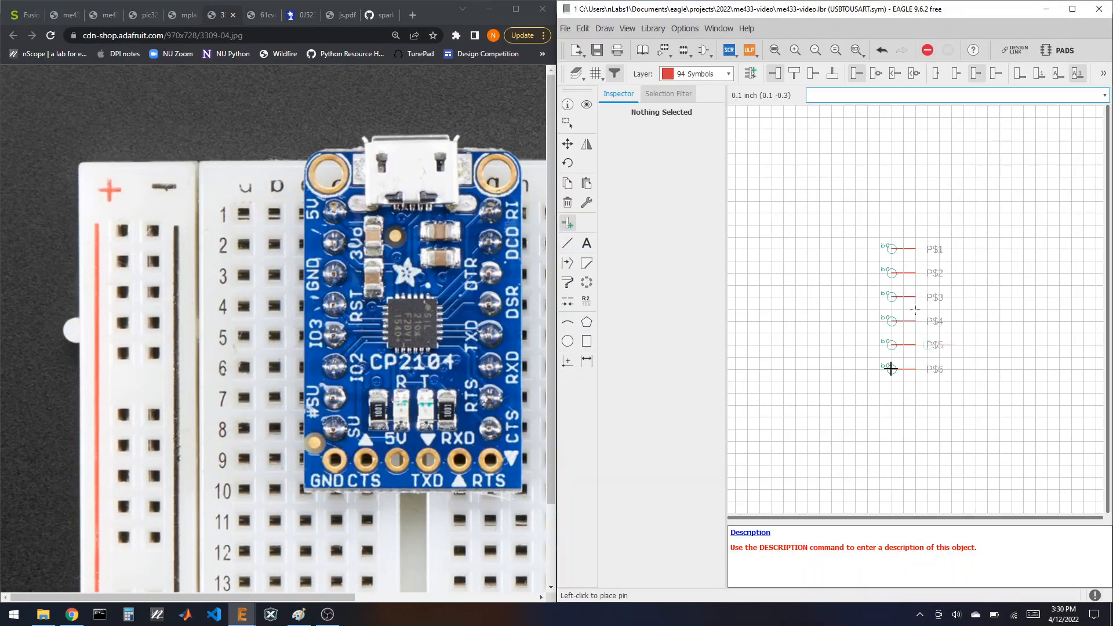
# Step: Name the bottom three pins 1.GND, 2.CTS and 3.5V
pyautogui.click(586, 301)
pyautogui.click(889, 376)
pyautogui.write('1.')
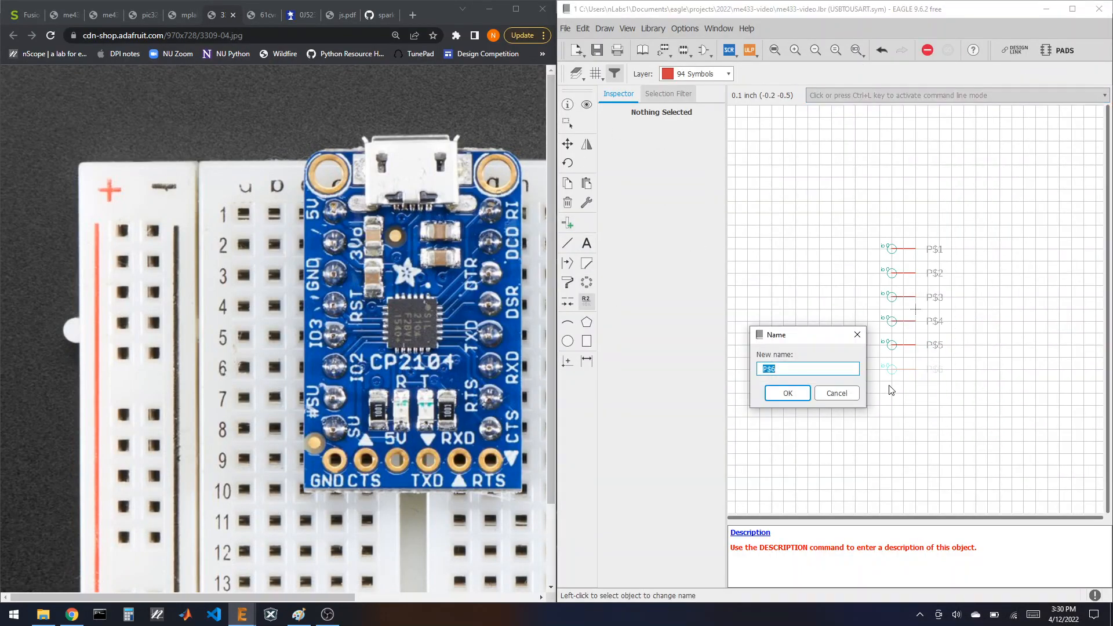
pyautogui.write('GND')
pyautogui.press('Return')
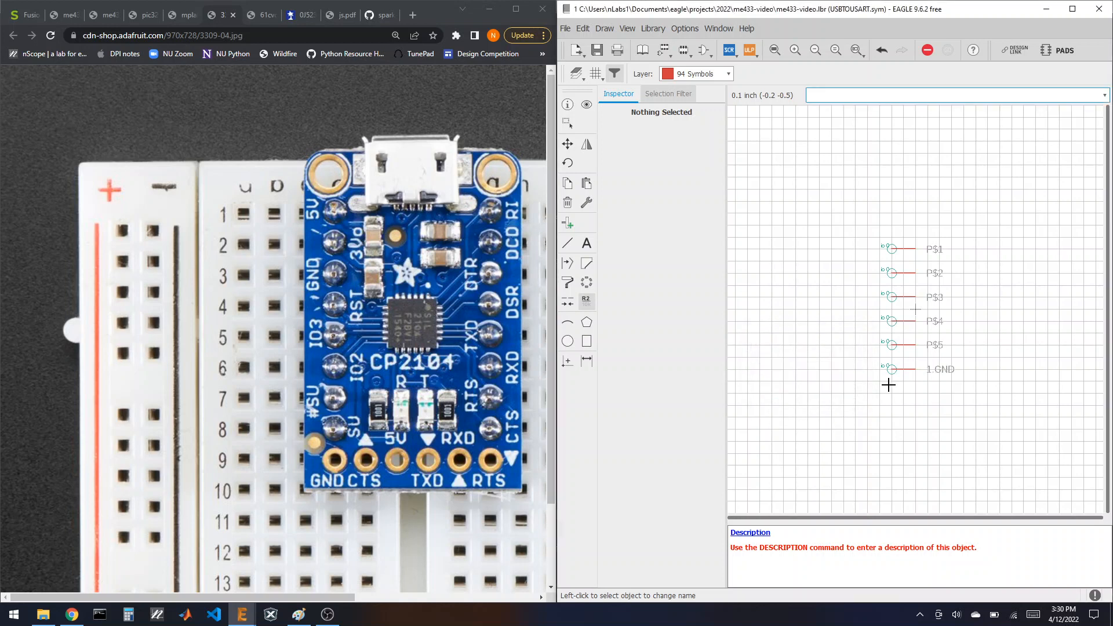
pyautogui.click(896, 352)
pyautogui.write('2')
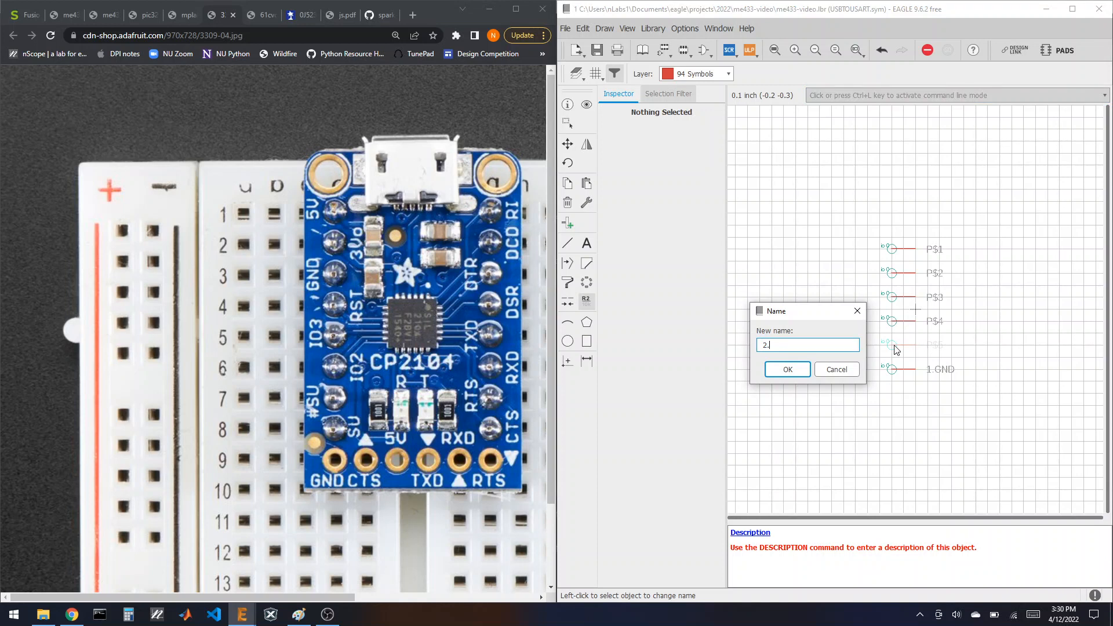
pyautogui.write('.CTS')
pyautogui.press('Return')
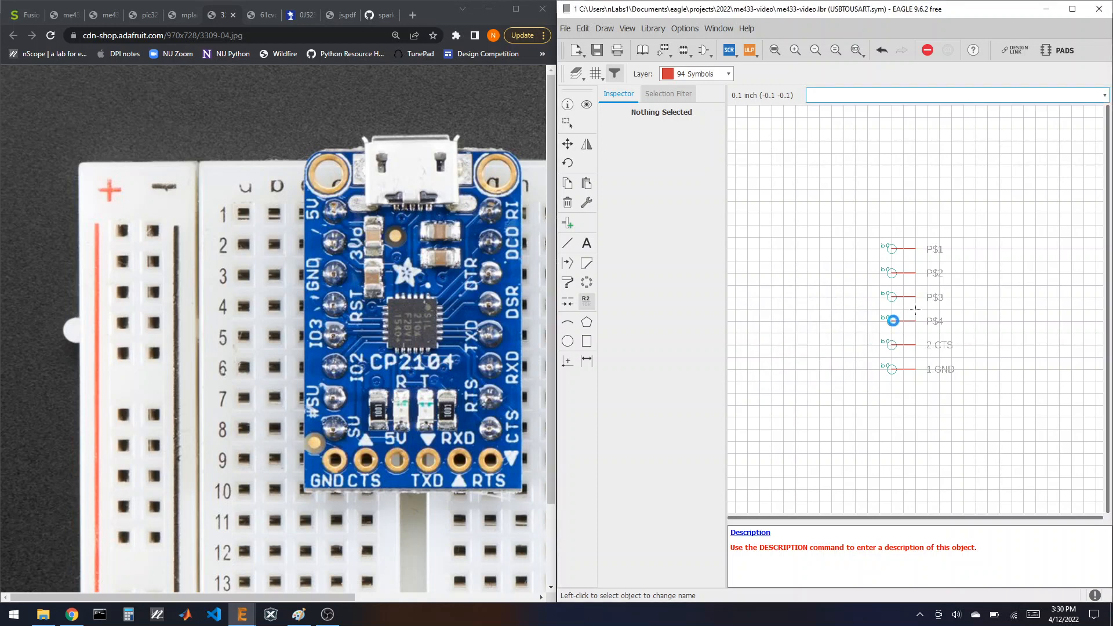
pyautogui.click(893, 323)
pyautogui.write('3.5V')
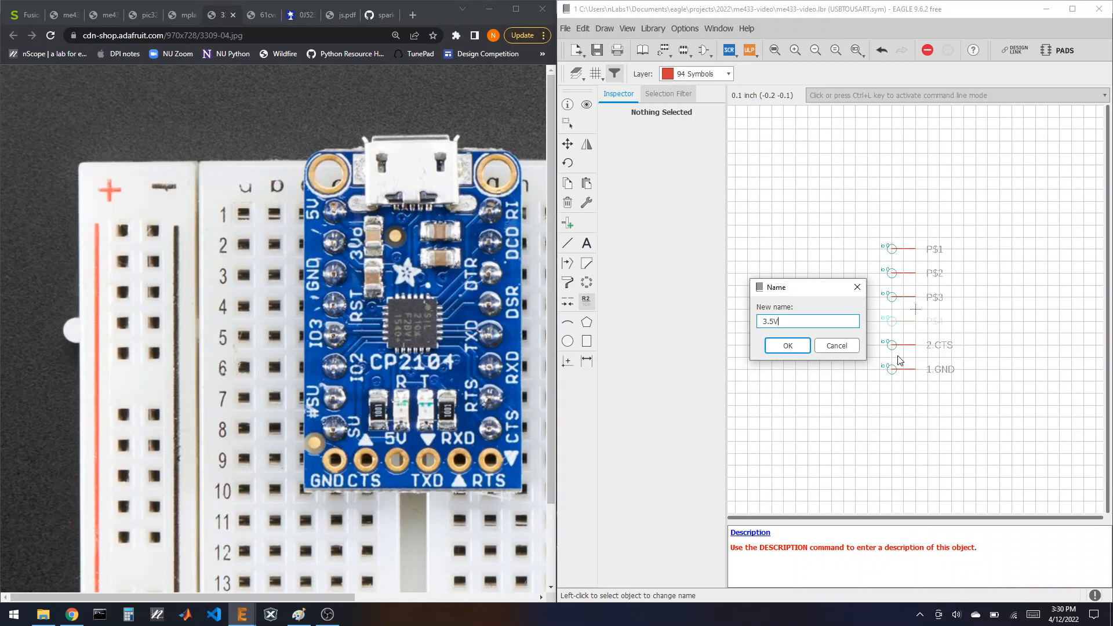
pyautogui.press('Return')
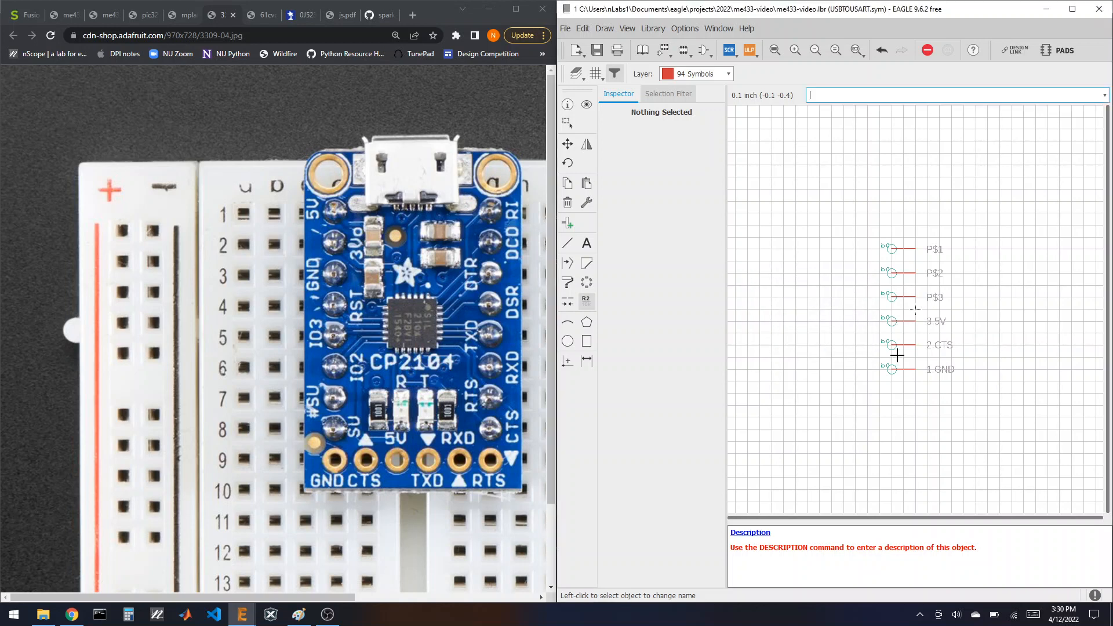
# Step: Name the upper three pins 4.TXD, 5.RXD and 6.RTS
pyautogui.click(892, 298)
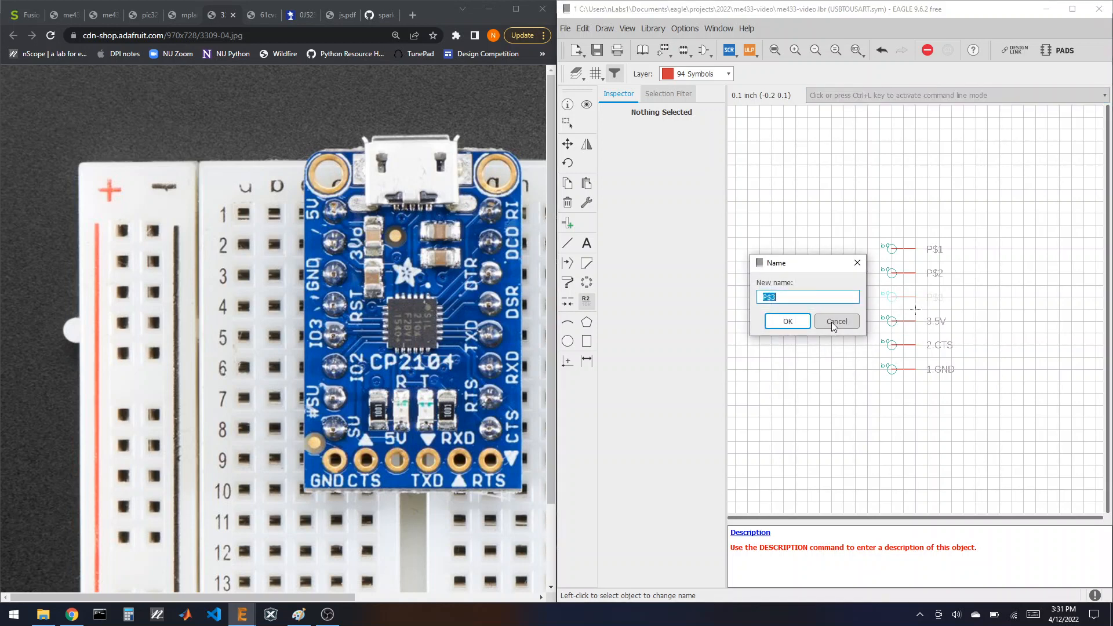
pyautogui.write('4.TXD')
pyautogui.press('Return')
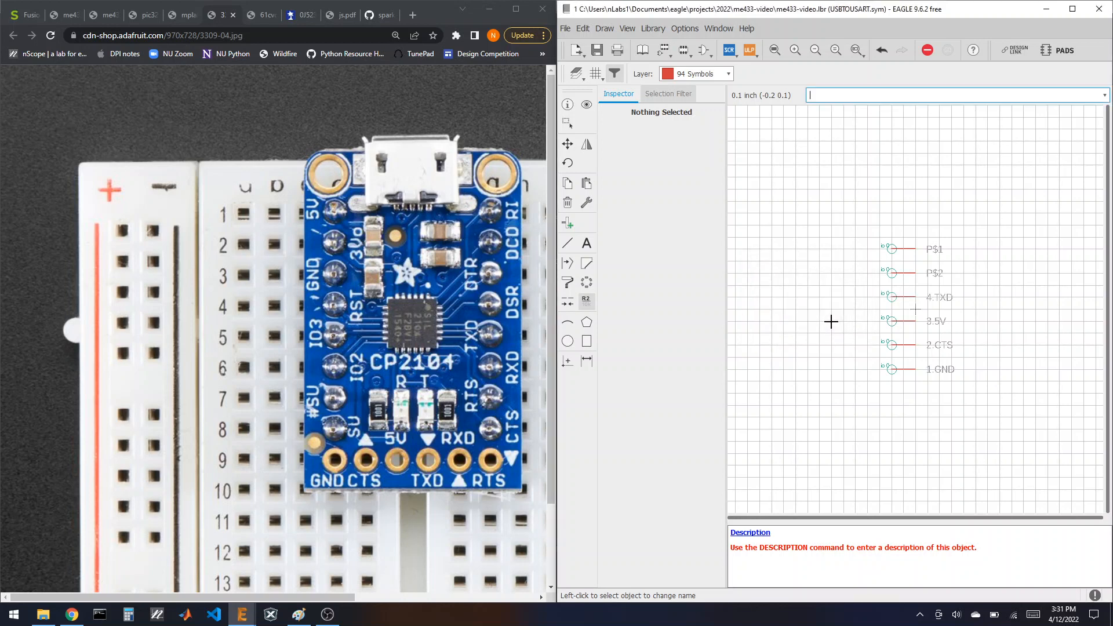
pyautogui.click(893, 277)
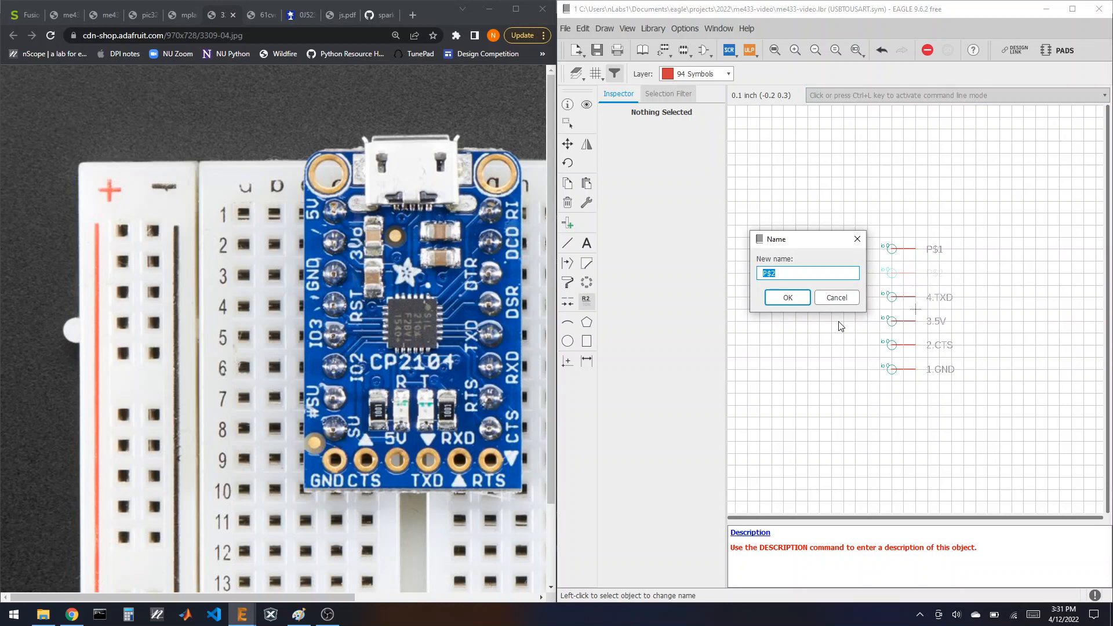
pyautogui.write('5.RXD')
pyautogui.press('Return')
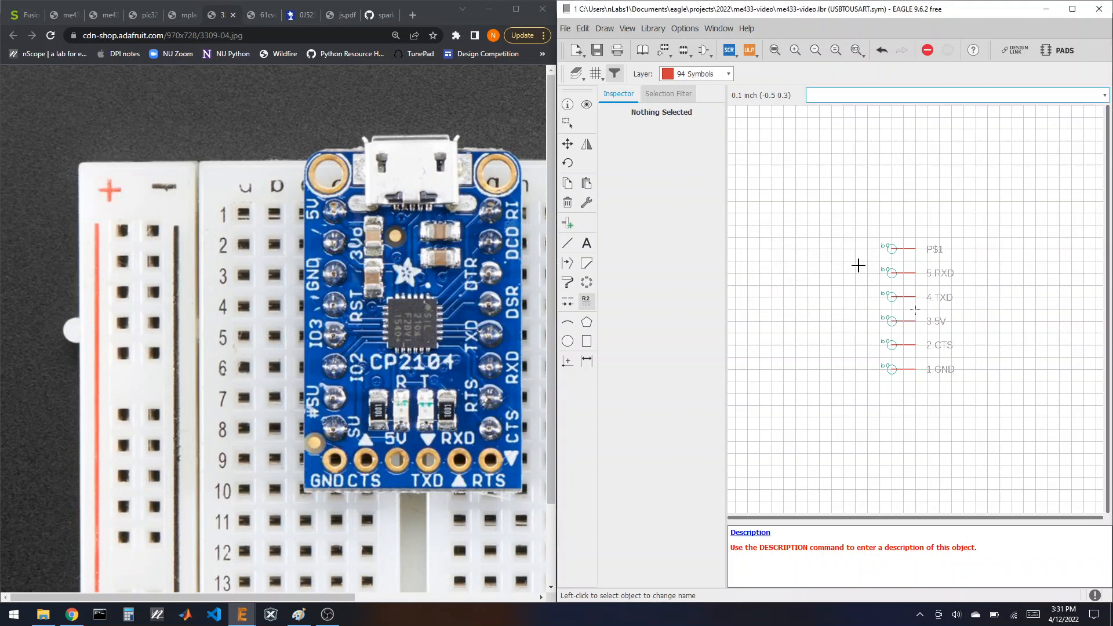
pyautogui.click(892, 249)
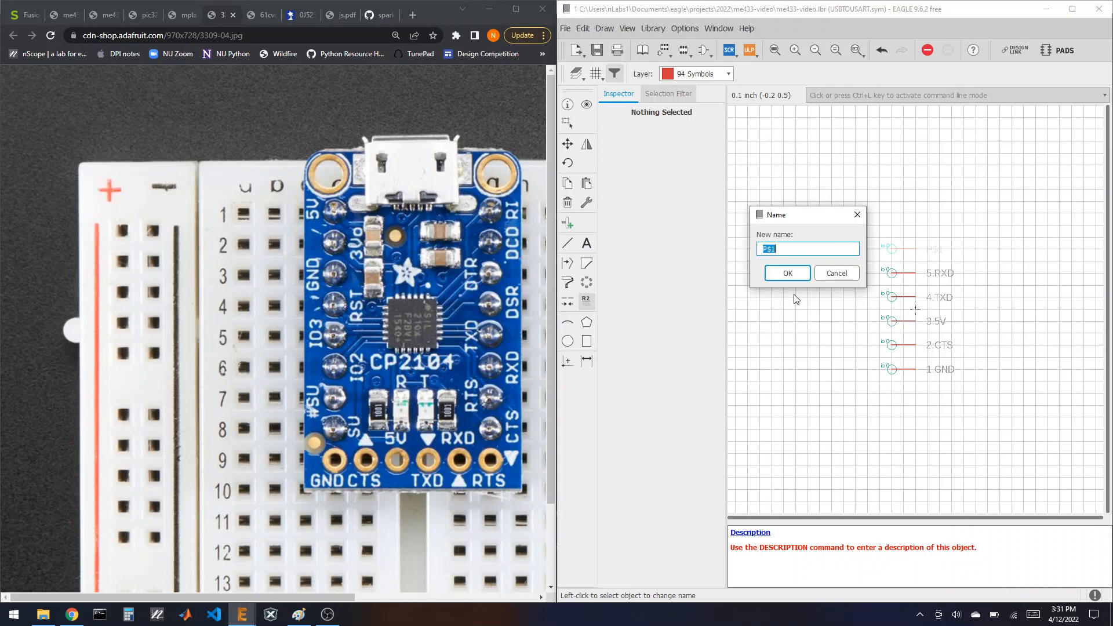
pyautogui.write('6.RTS')
pyautogui.press('Return')
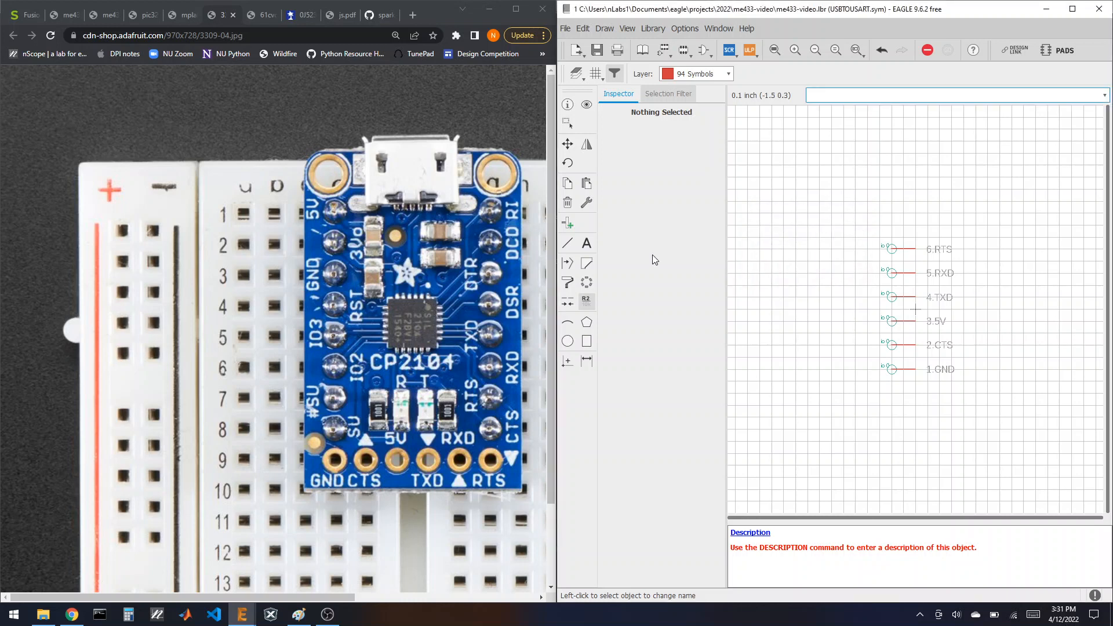
pyautogui.click(579, 241)
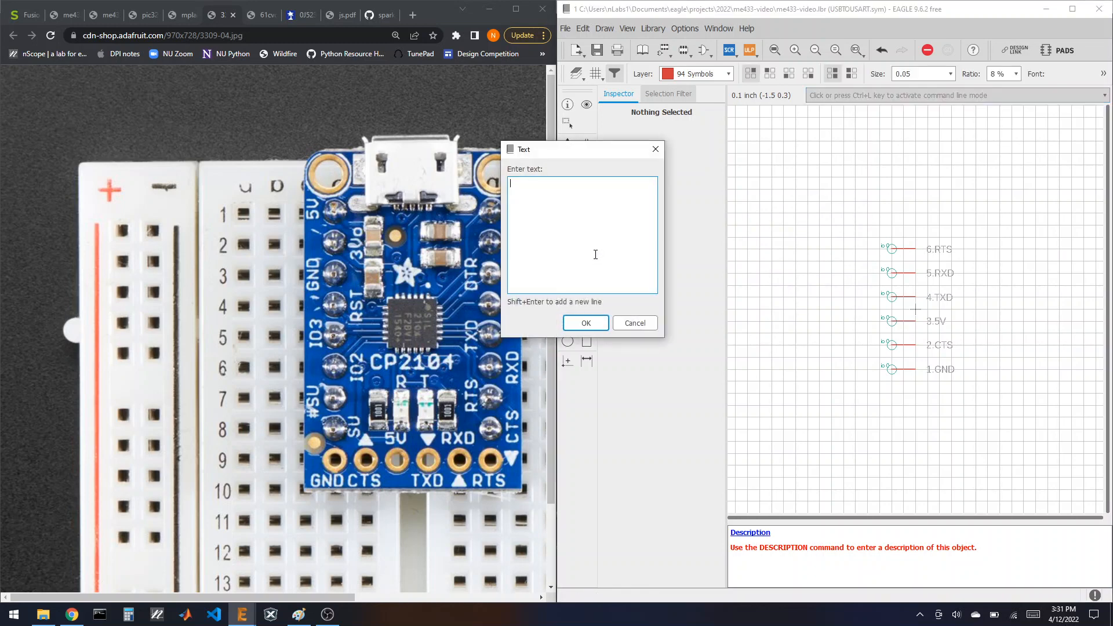
# Step: Place the >NAME label right of the pins with >VALUE just below it
pyautogui.click(572, 325)
pyautogui.click(964, 311)
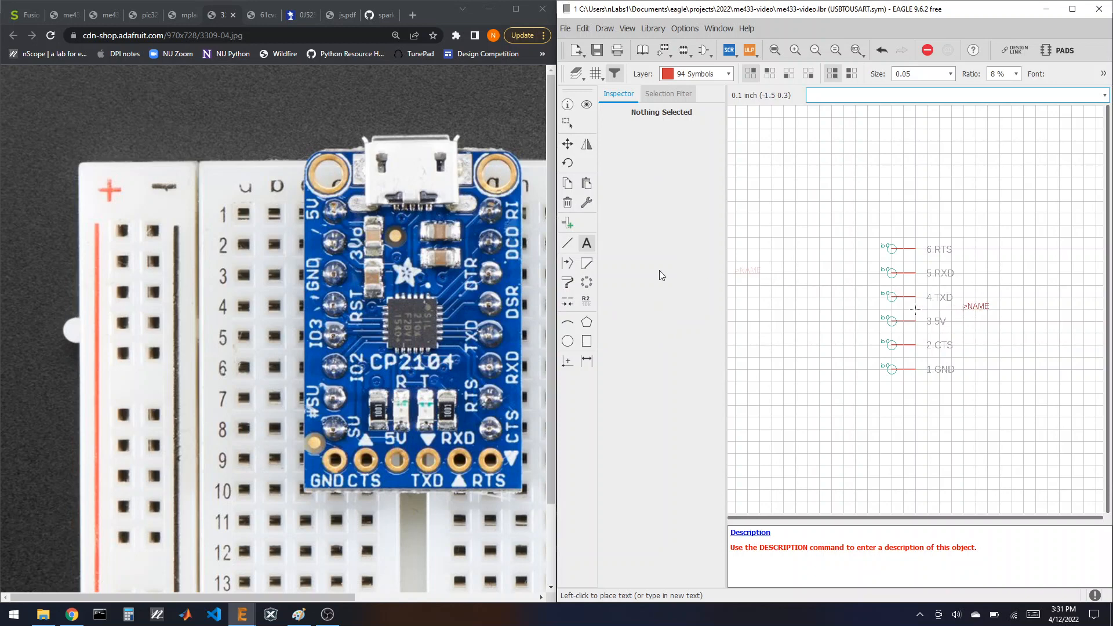
pyautogui.click(587, 244)
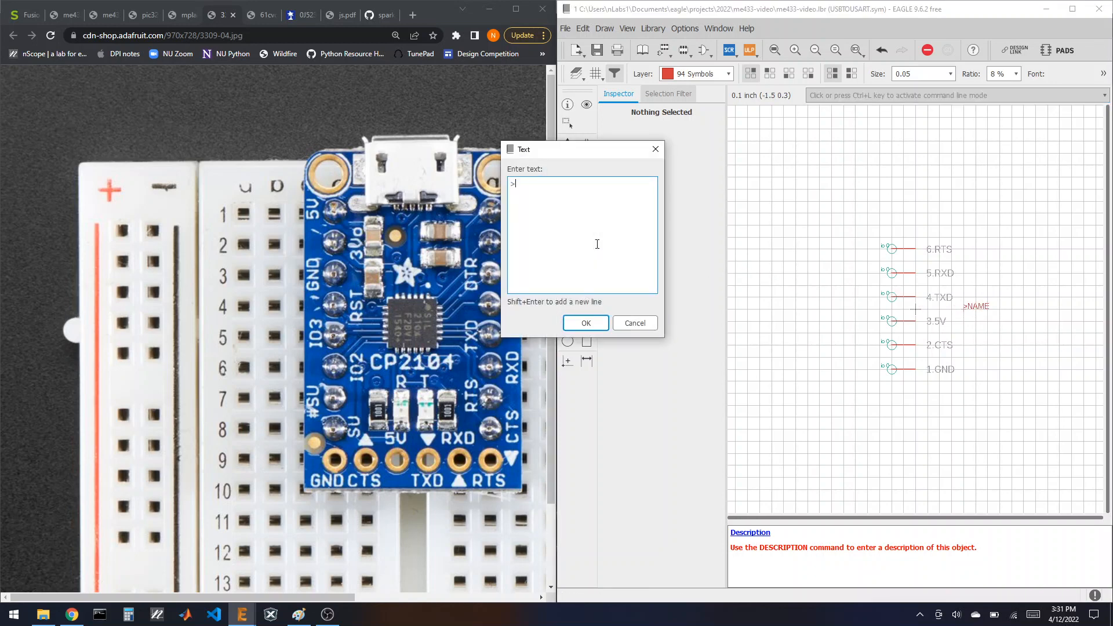
pyautogui.click(596, 322)
pyautogui.click(963, 323)
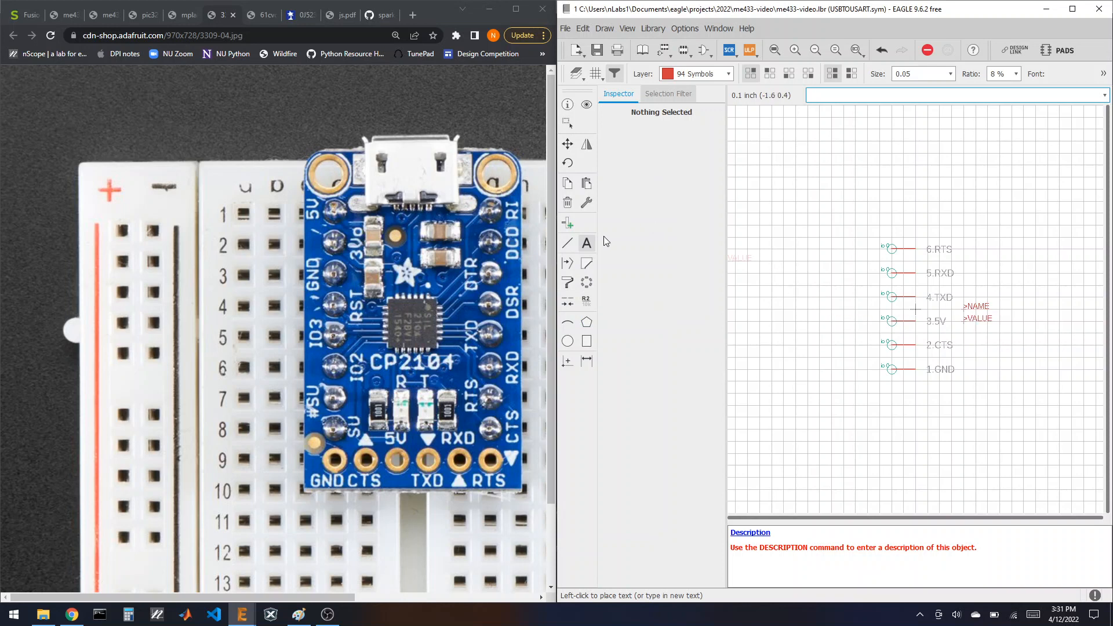
# Step: Draw a closed rectangular outline around the six USBTOUSART pins
pyautogui.click(567, 244)
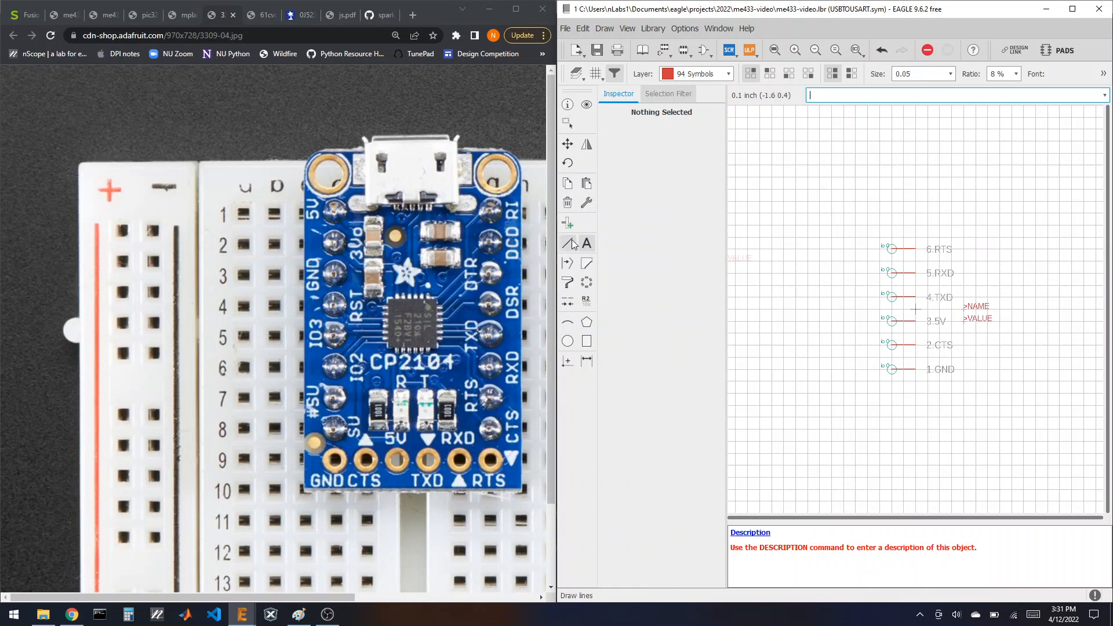
pyautogui.click(901, 237)
pyautogui.click(902, 380)
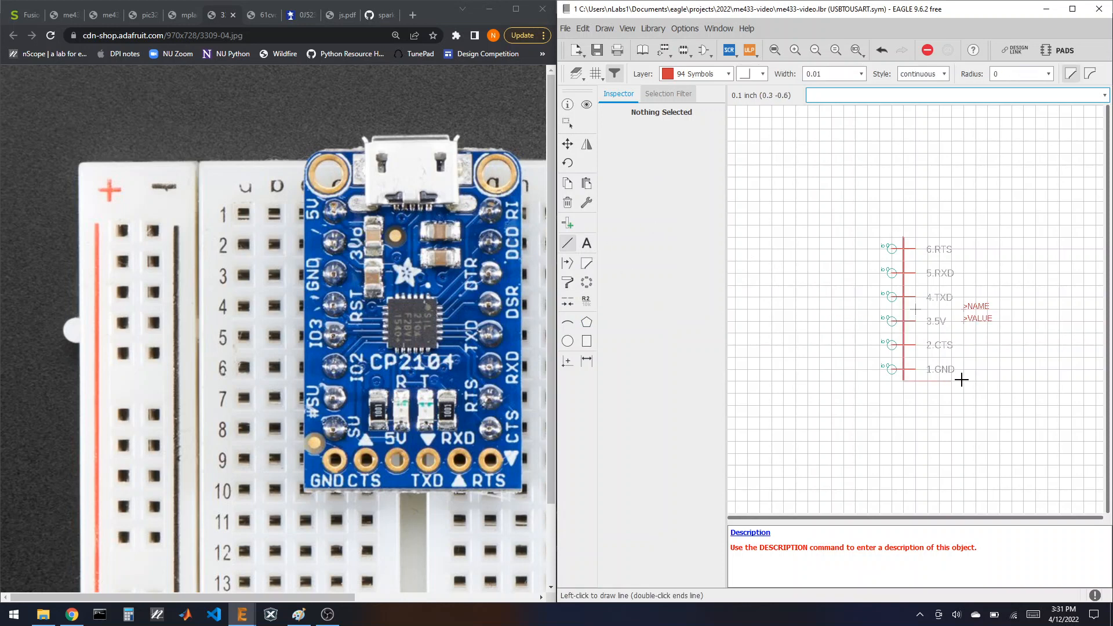
pyautogui.click(999, 380)
pyautogui.click(999, 238)
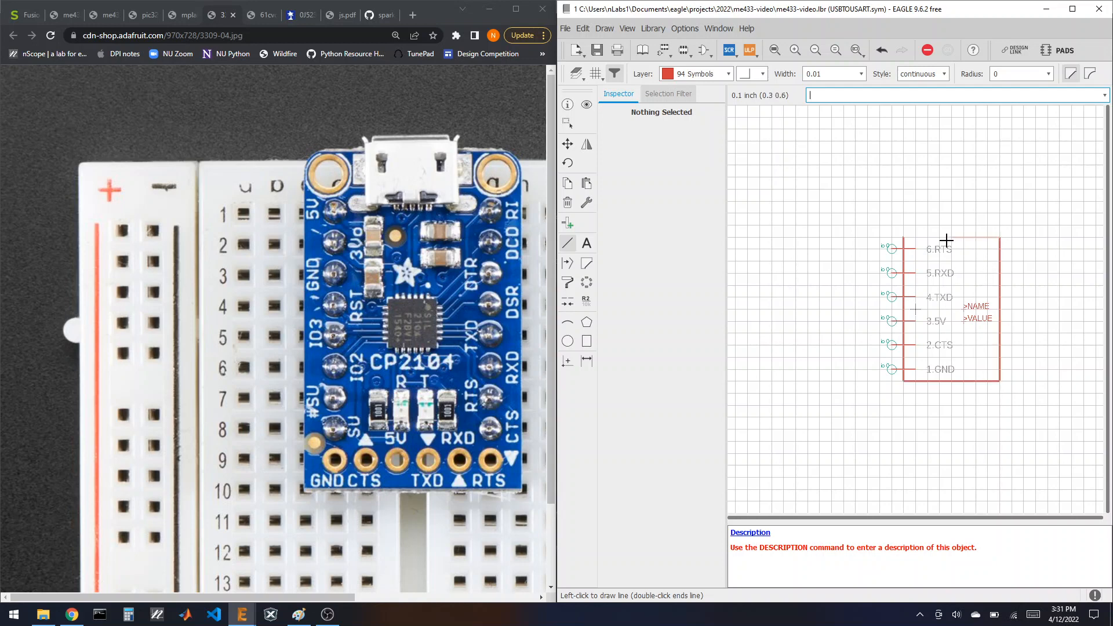
pyautogui.doubleClick(903, 238)
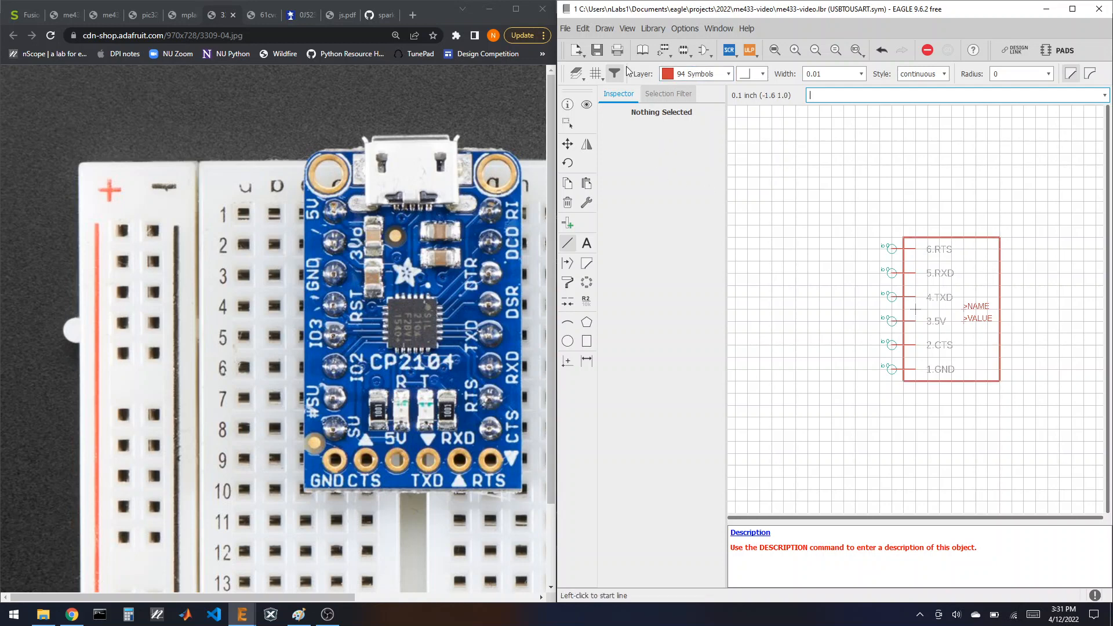
pyautogui.click(703, 49)
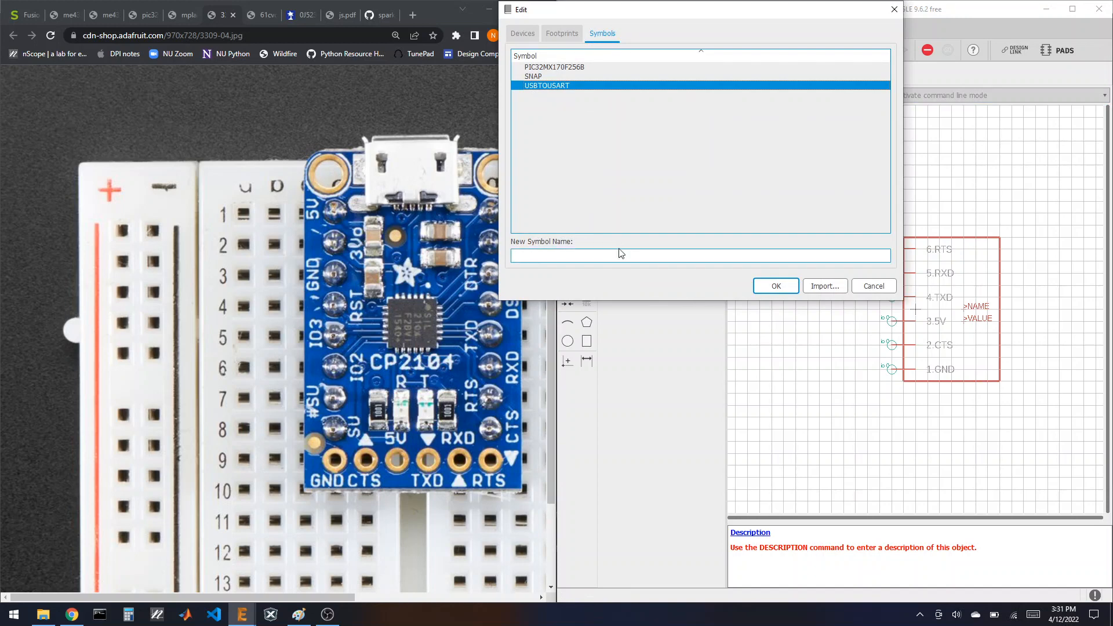
# Step: Create a new symbol named DISPLAY and bring up the OLED display pinout photo
pyautogui.click(610, 255)
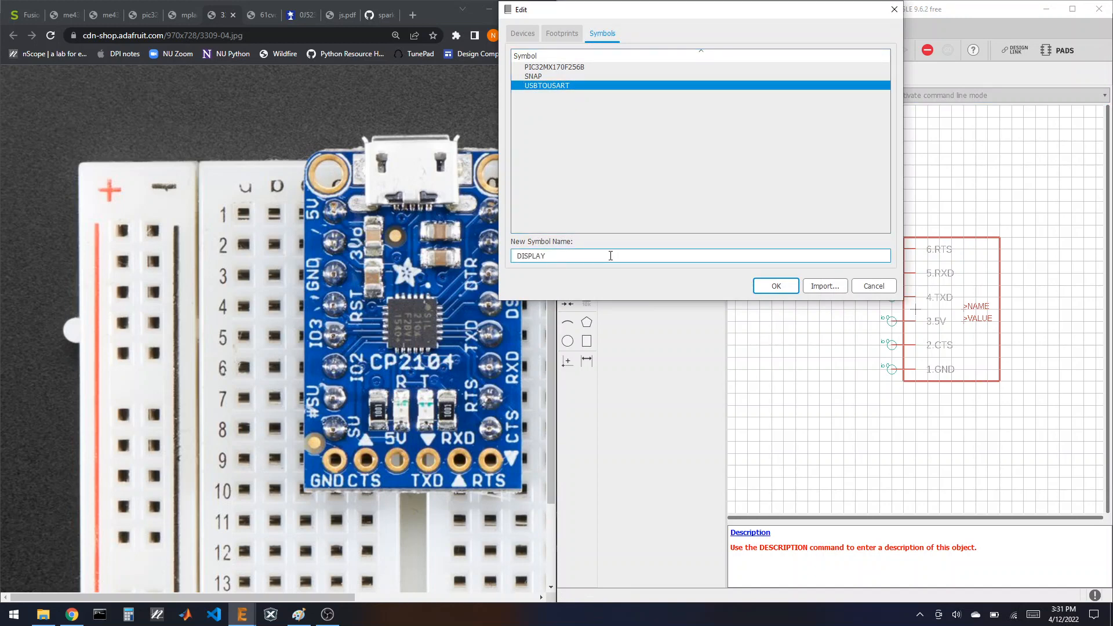
pyautogui.press('Return')
pyautogui.click(601, 274)
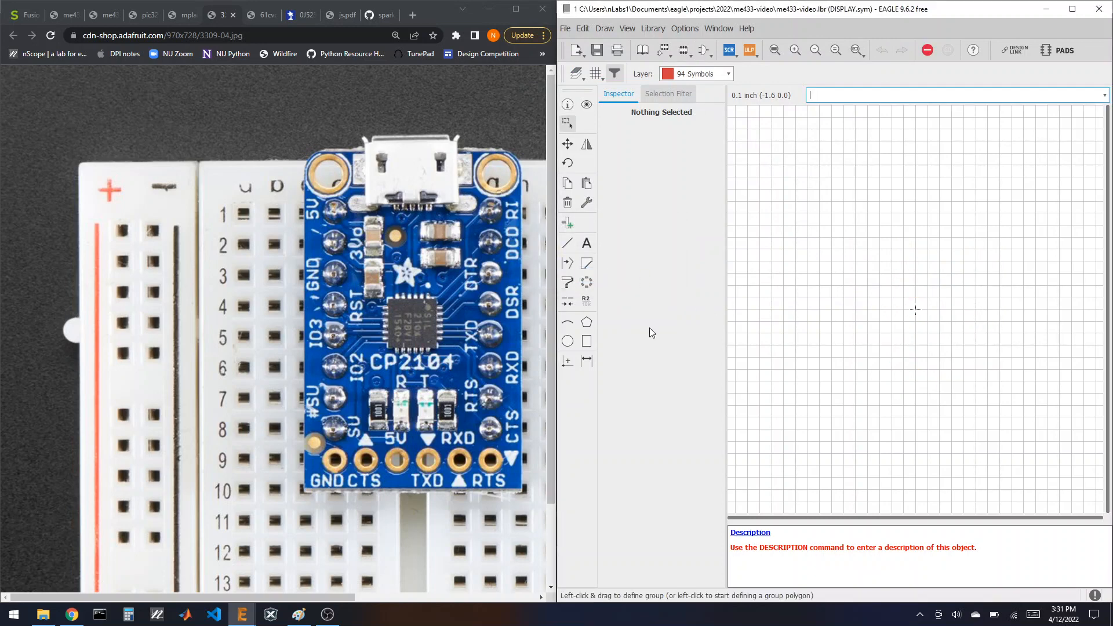
pyautogui.click(307, 19)
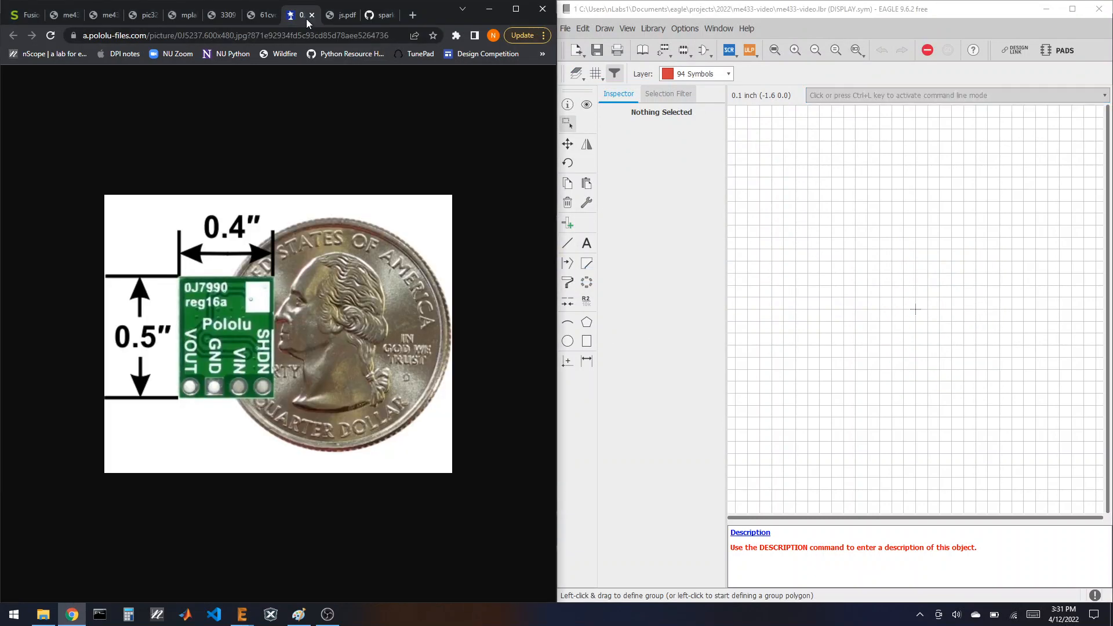
pyautogui.click(265, 16)
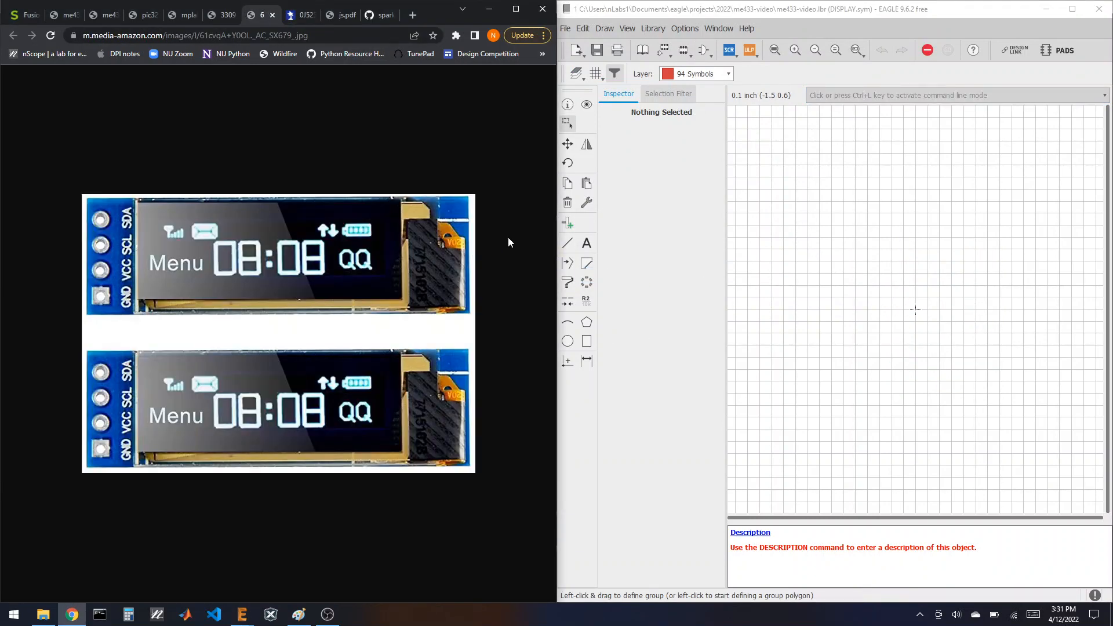
# Step: Place four pins stacked in a column on the DISPLAY canvas
pyautogui.click(568, 223)
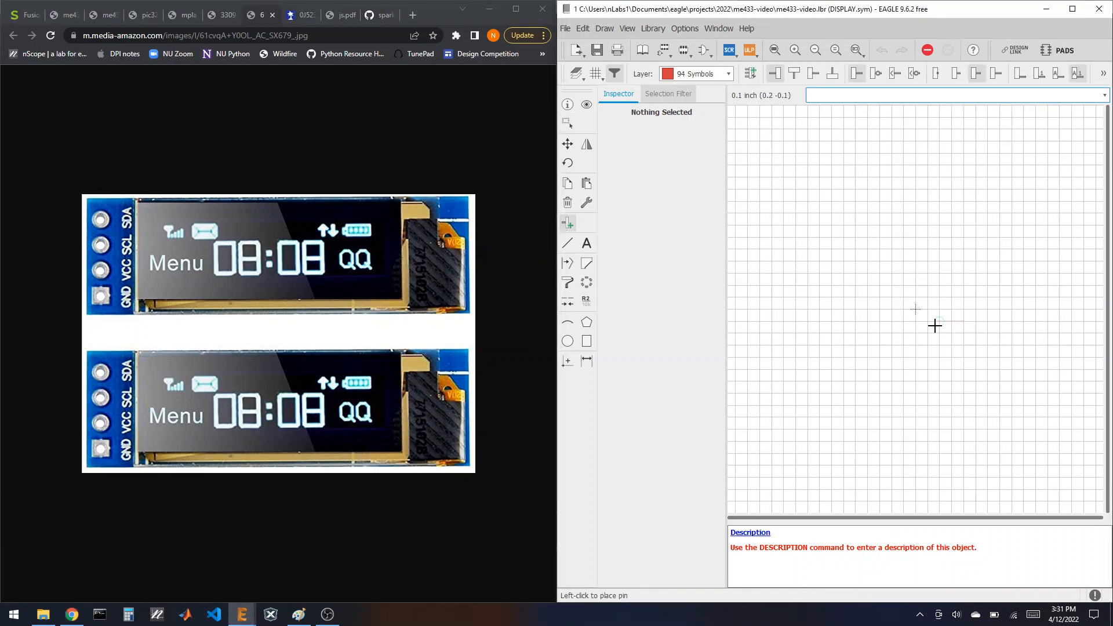
pyautogui.click(879, 273)
pyautogui.click(881, 297)
pyautogui.click(880, 320)
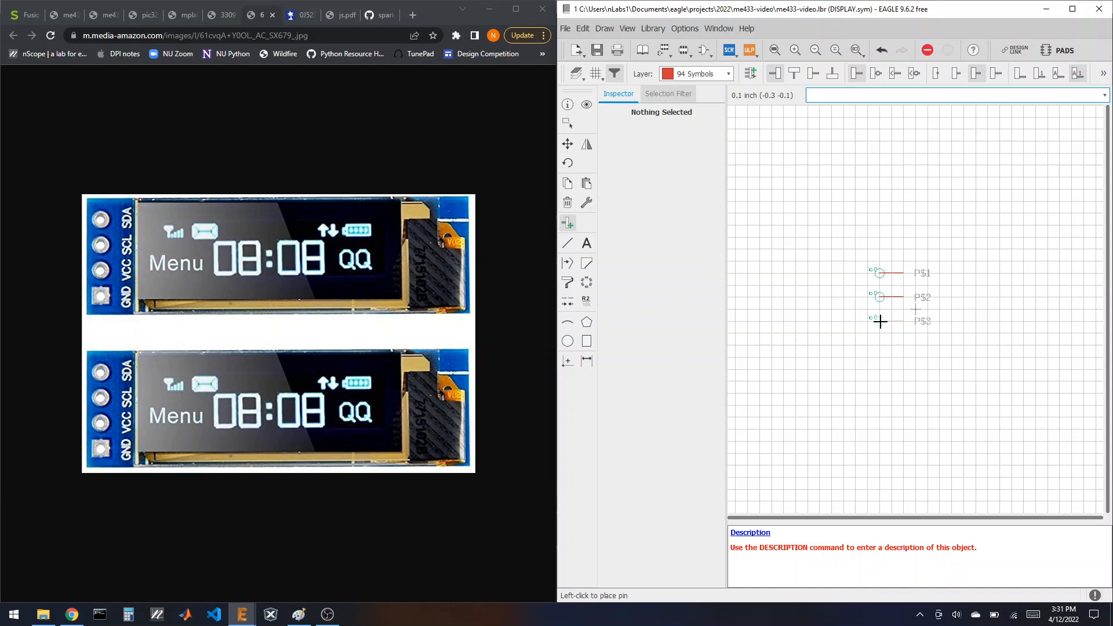
pyautogui.click(881, 344)
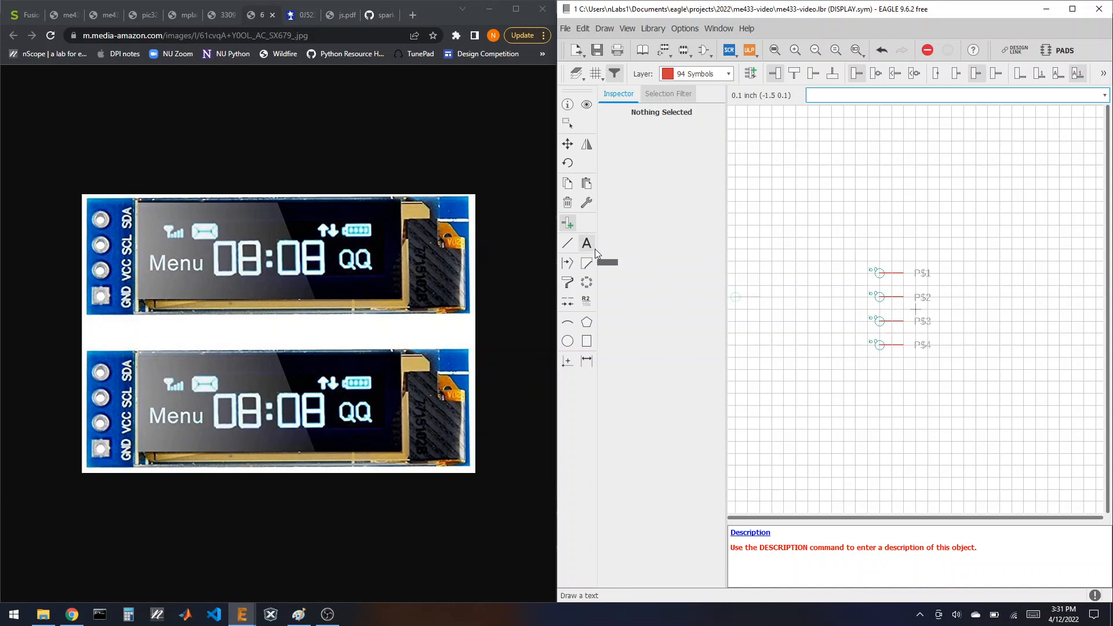
# Step: Name the bottom two pins 1.GND and 2.VCC
pyautogui.click(586, 301)
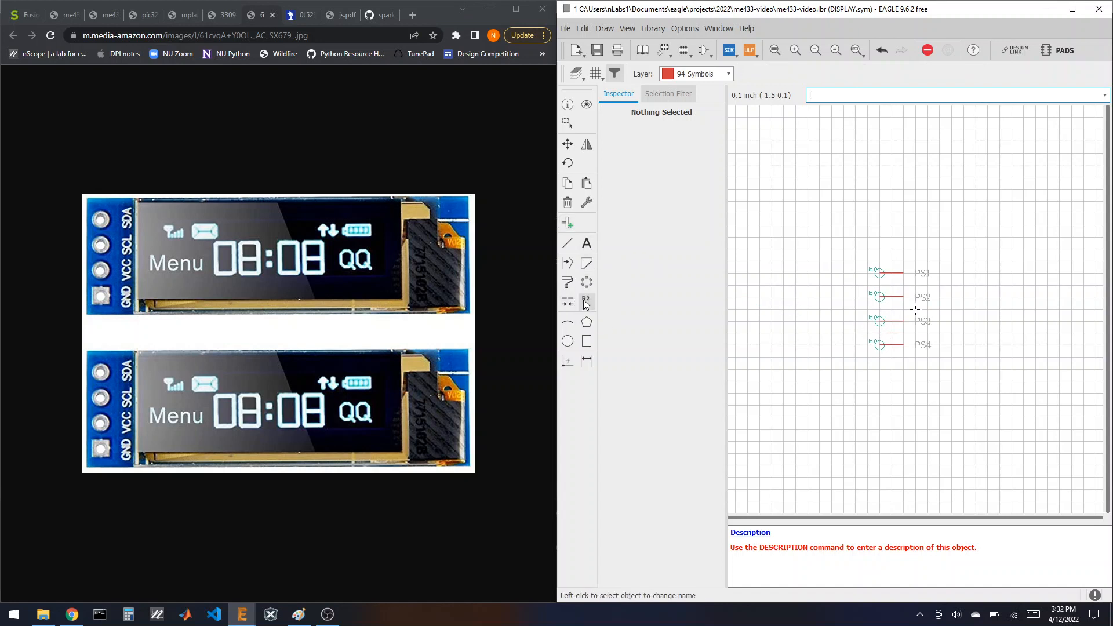
pyautogui.click(882, 347)
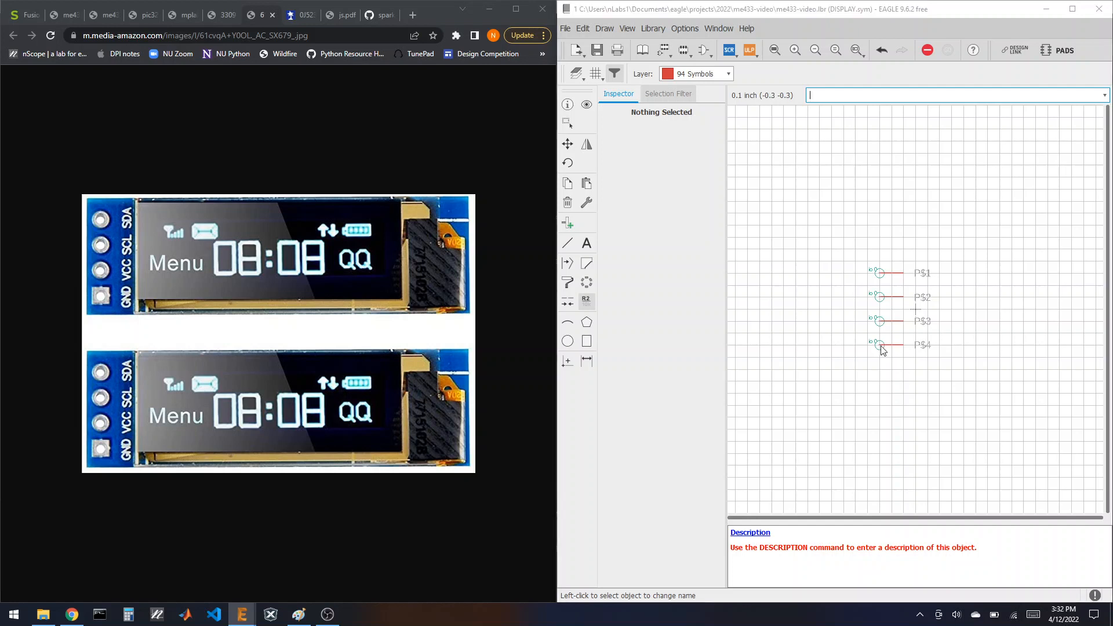
pyautogui.write('1.GND')
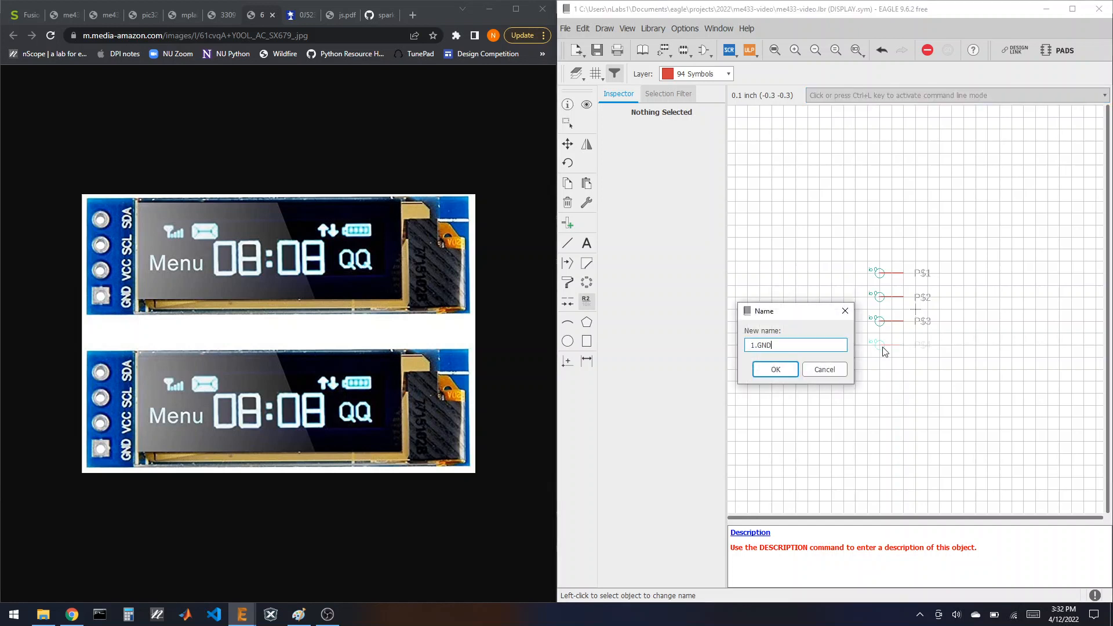
pyautogui.press('Return')
pyautogui.click(882, 329)
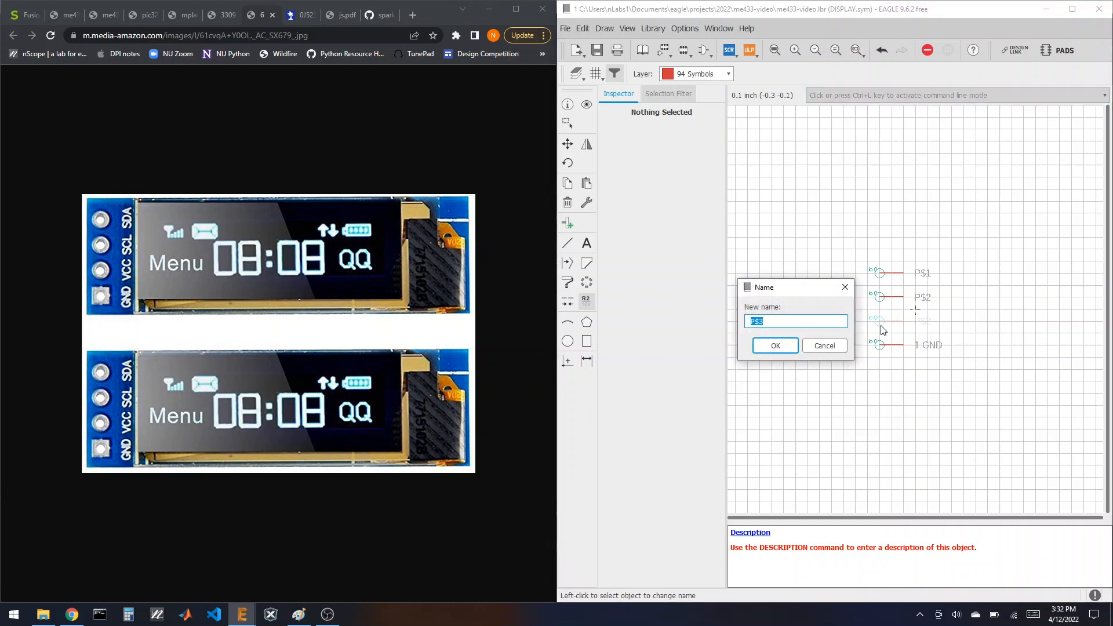
pyautogui.write('2.VCC')
pyautogui.press('Return')
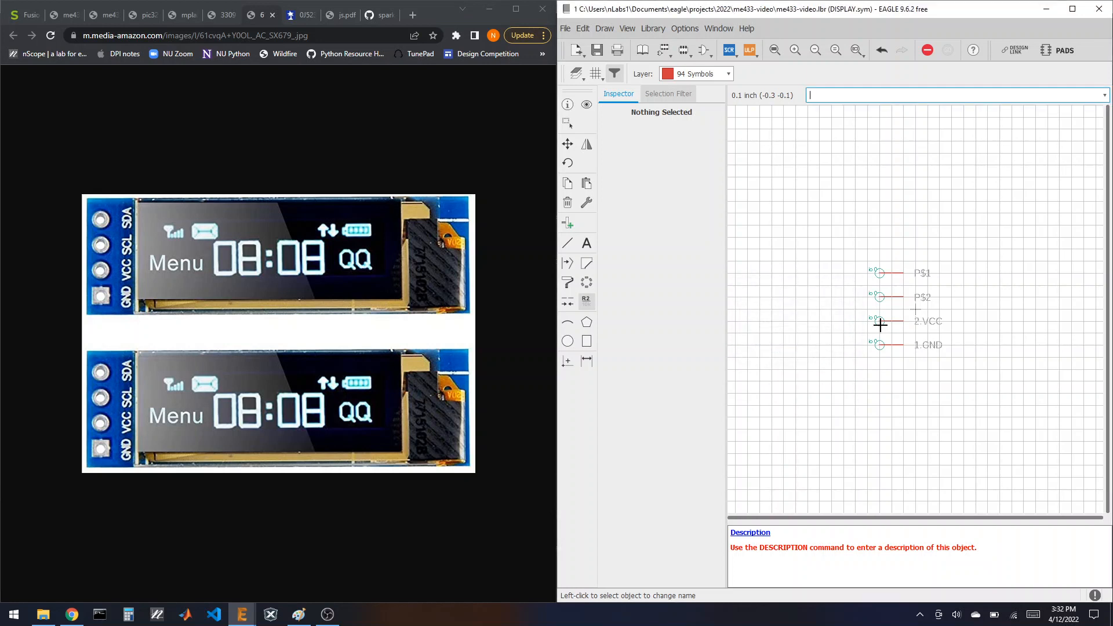
# Step: Name the upper two pins 3.SCL and 4.SDA
pyautogui.click(882, 303)
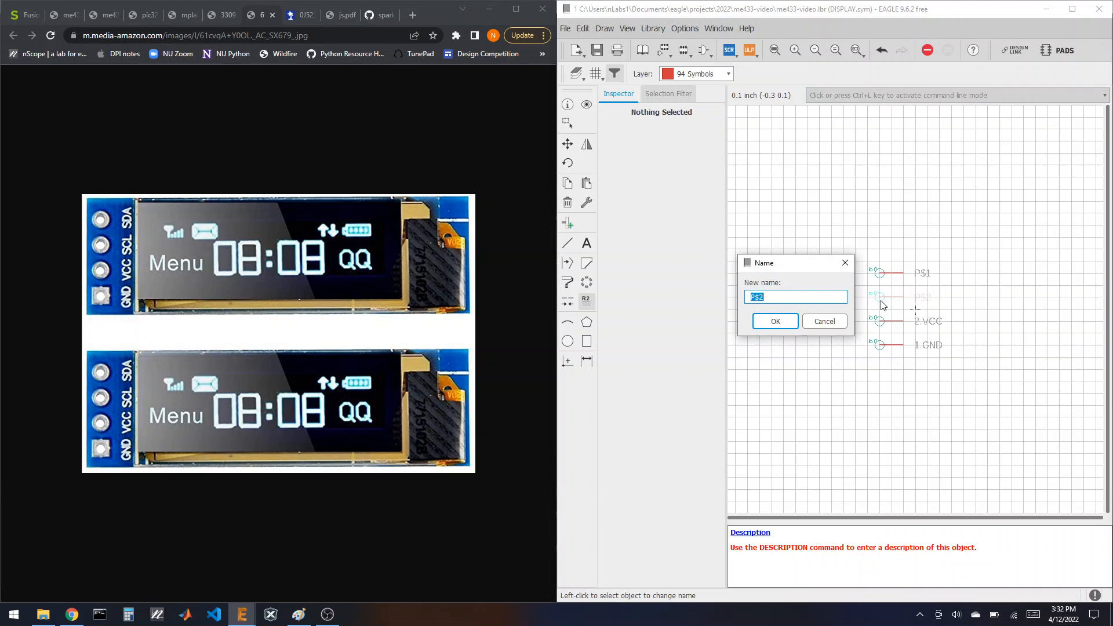
pyautogui.write('3.SCL')
pyautogui.press('Return')
pyautogui.click(879, 273)
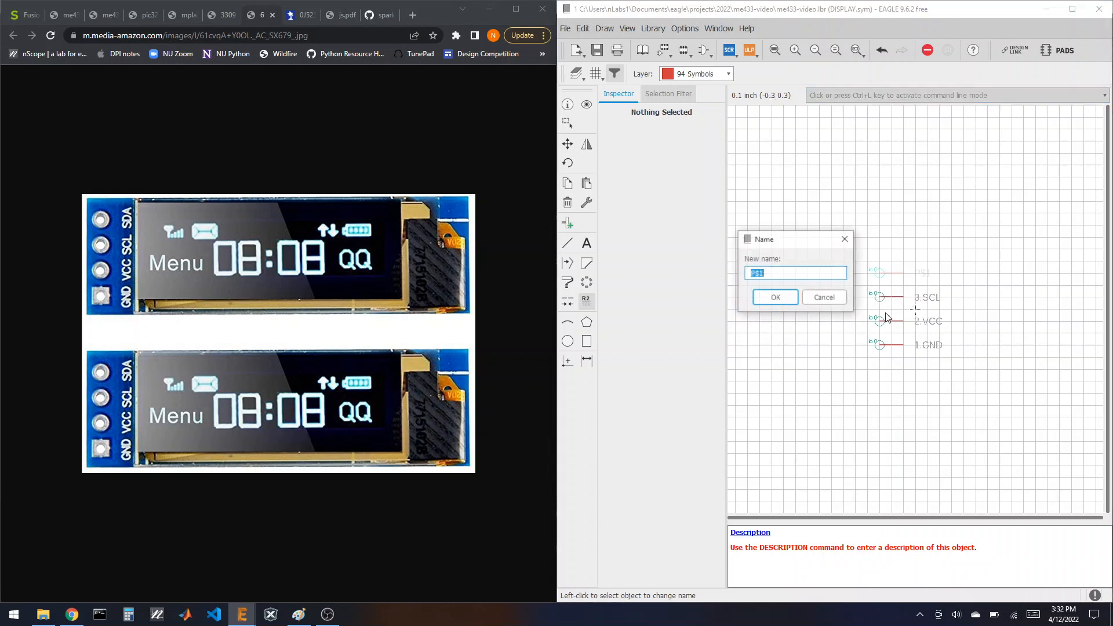
pyautogui.write('4.SDA')
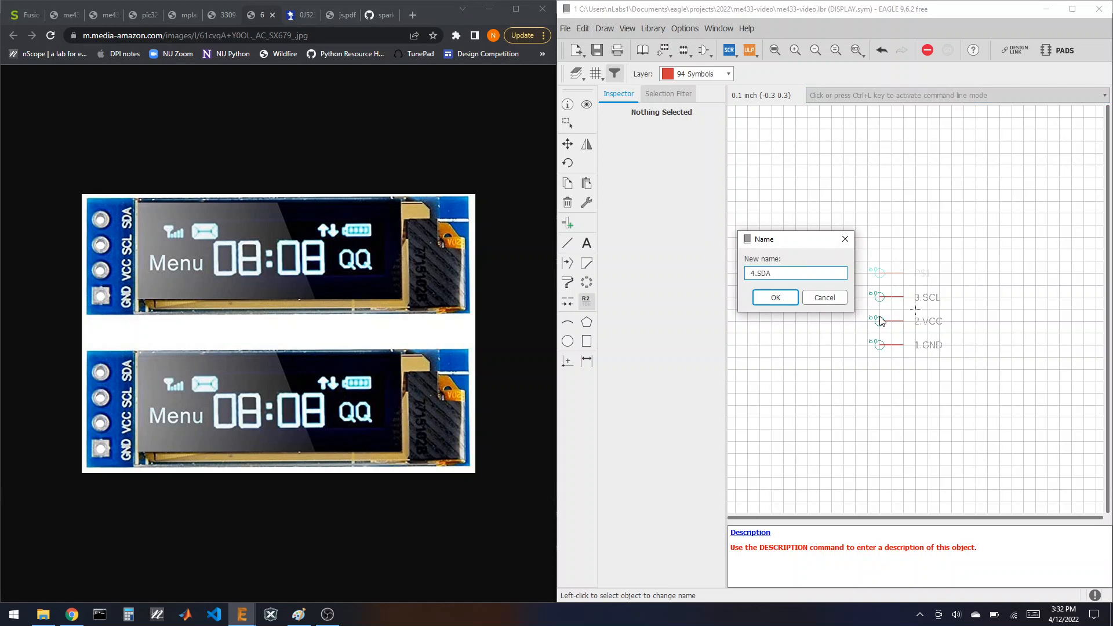
pyautogui.press('Return')
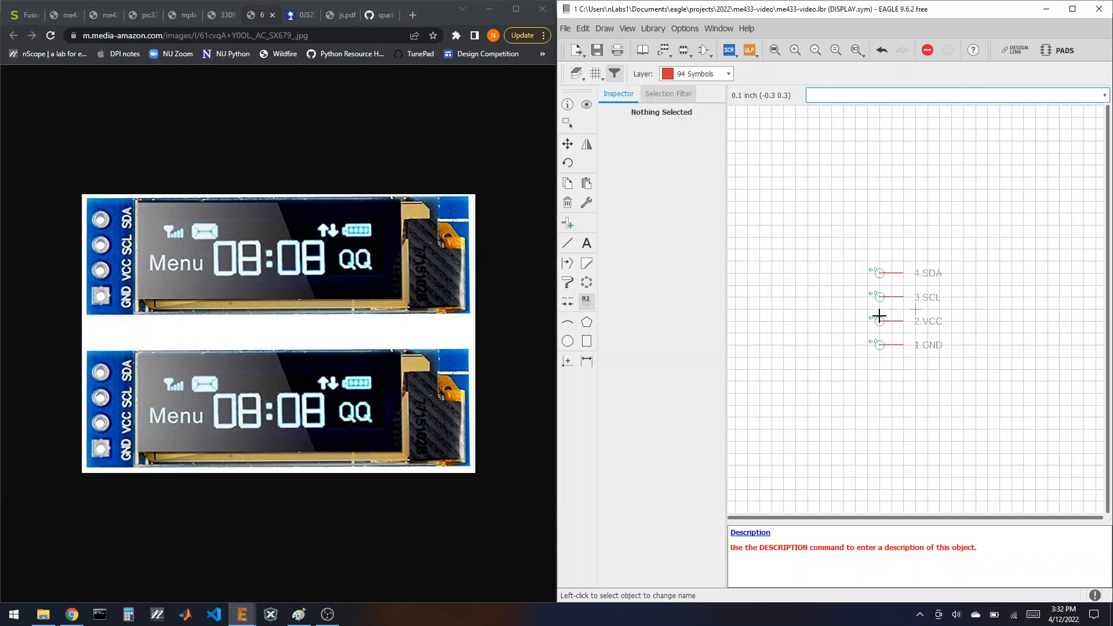
# Step: Add >NAME and >VALUE labels to the right of the DISPLAY pins
pyautogui.click(586, 243)
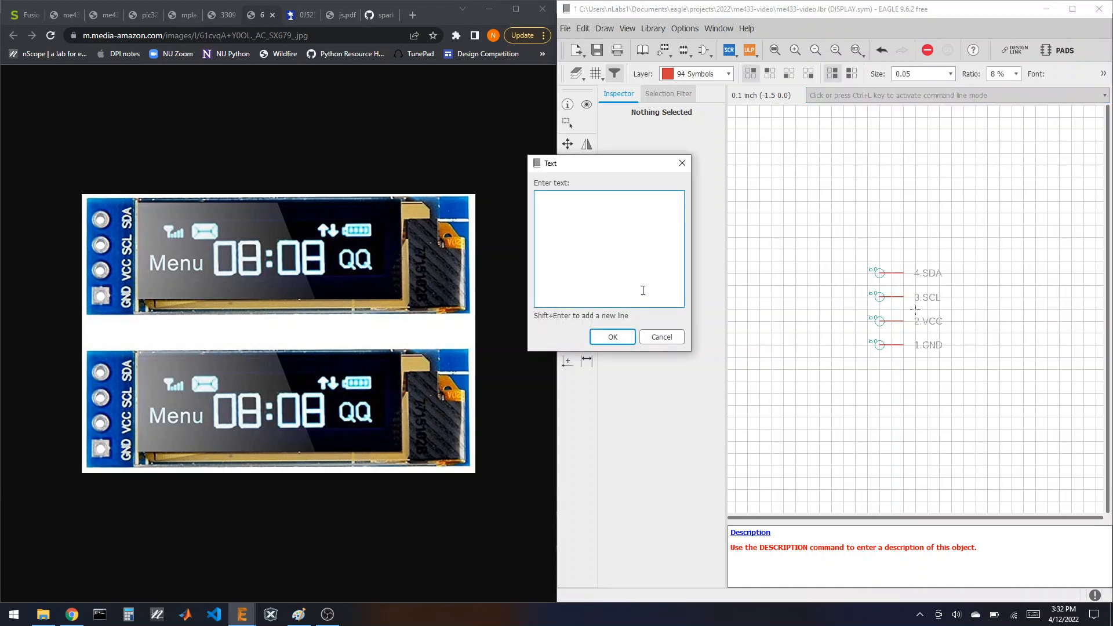
pyautogui.press('Return')
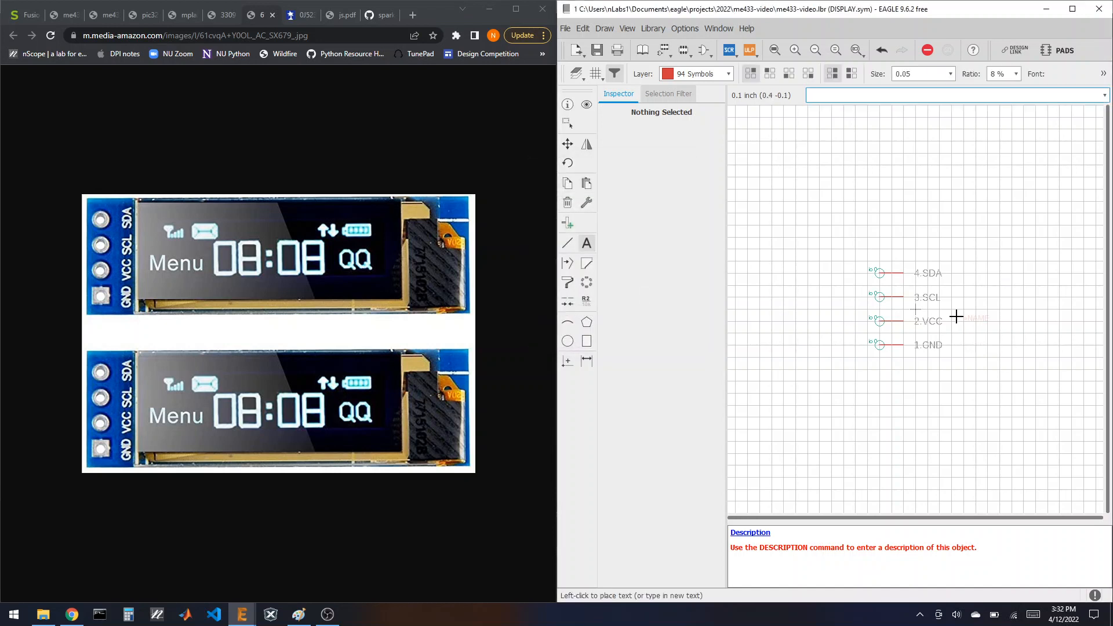
pyautogui.click(587, 243)
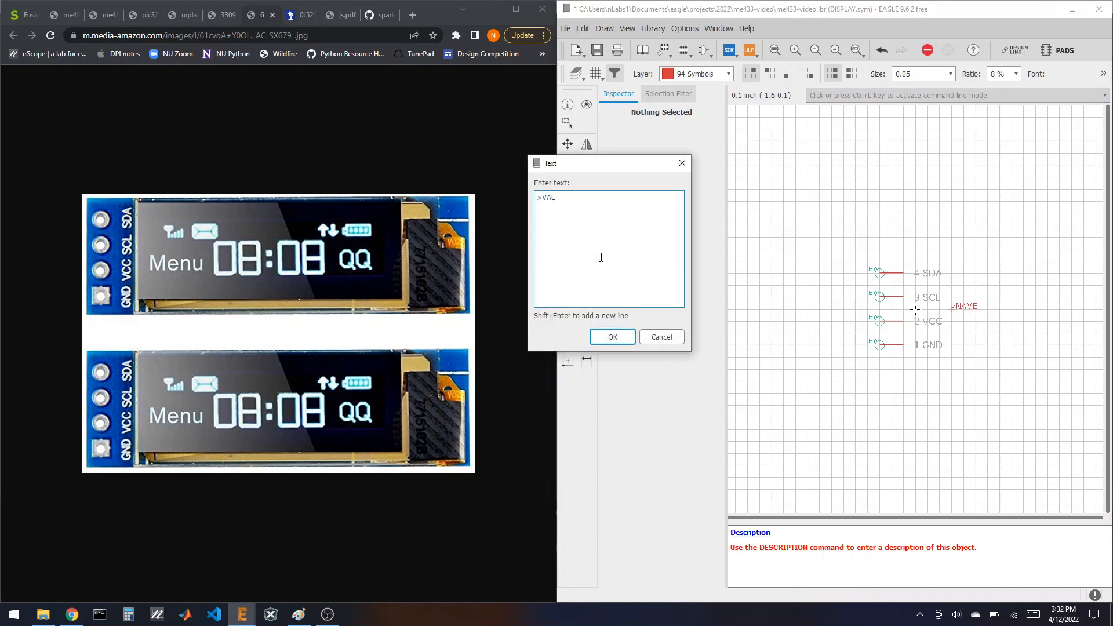
pyautogui.press('Return')
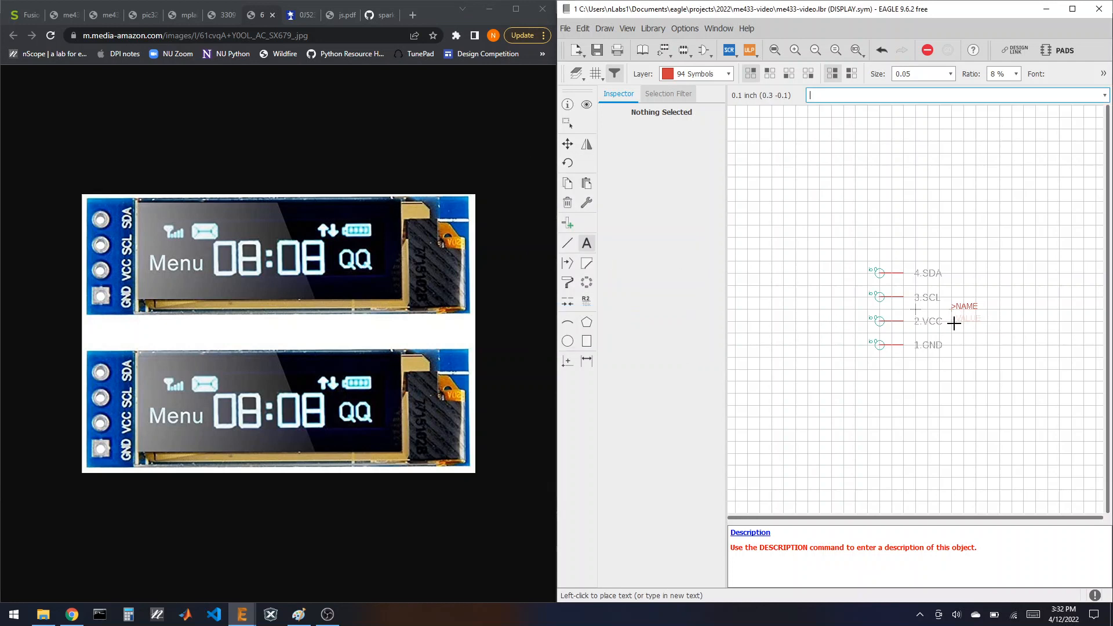
pyautogui.click(952, 321)
# Step: Draw a closed rectangular outline around the four DISPLAY pins
pyautogui.click(567, 243)
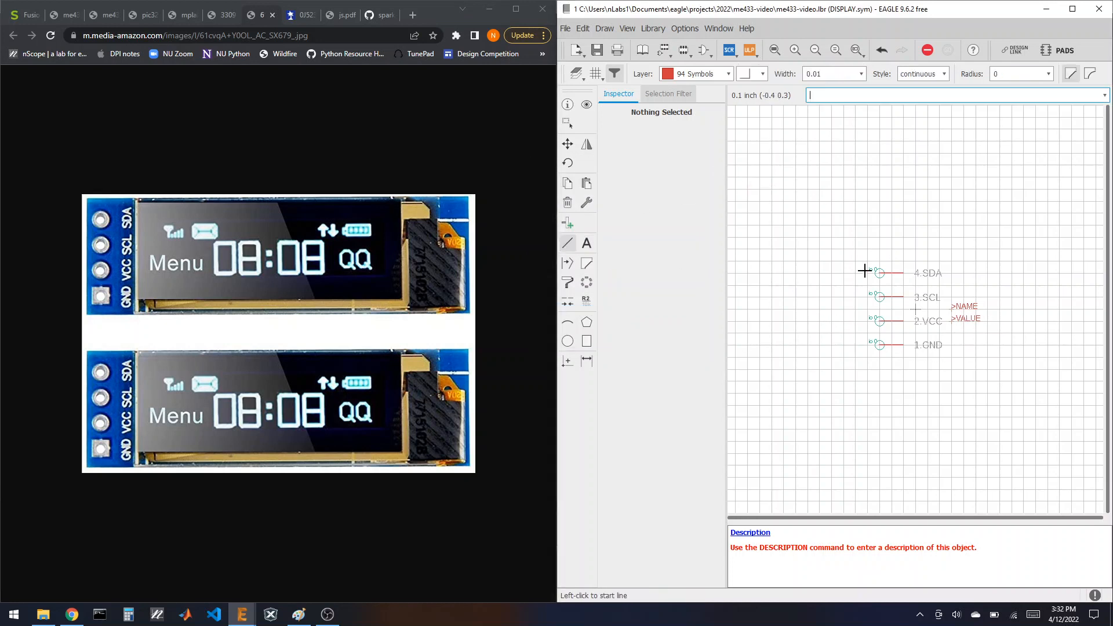
pyautogui.click(893, 272)
pyautogui.click(892, 357)
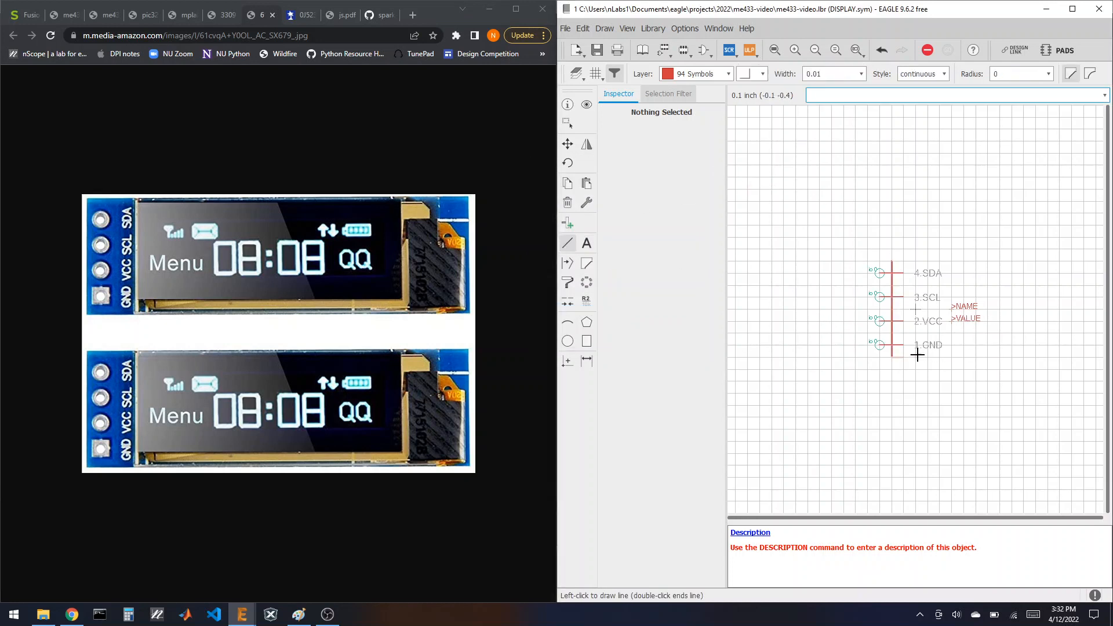
pyautogui.click(987, 357)
pyautogui.click(986, 261)
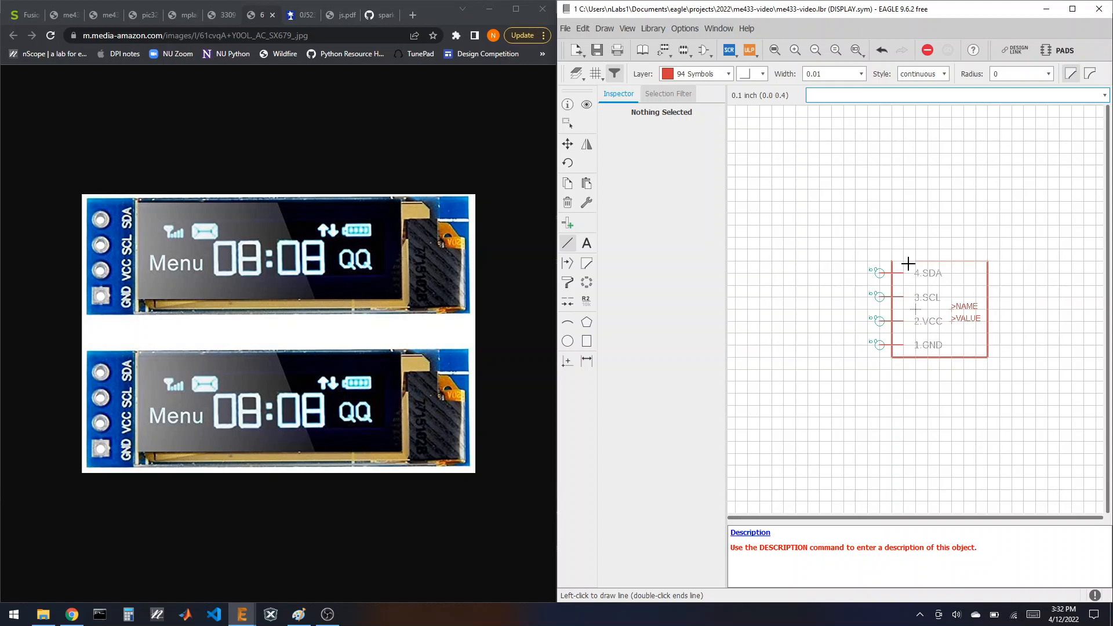
pyautogui.doubleClick(891, 260)
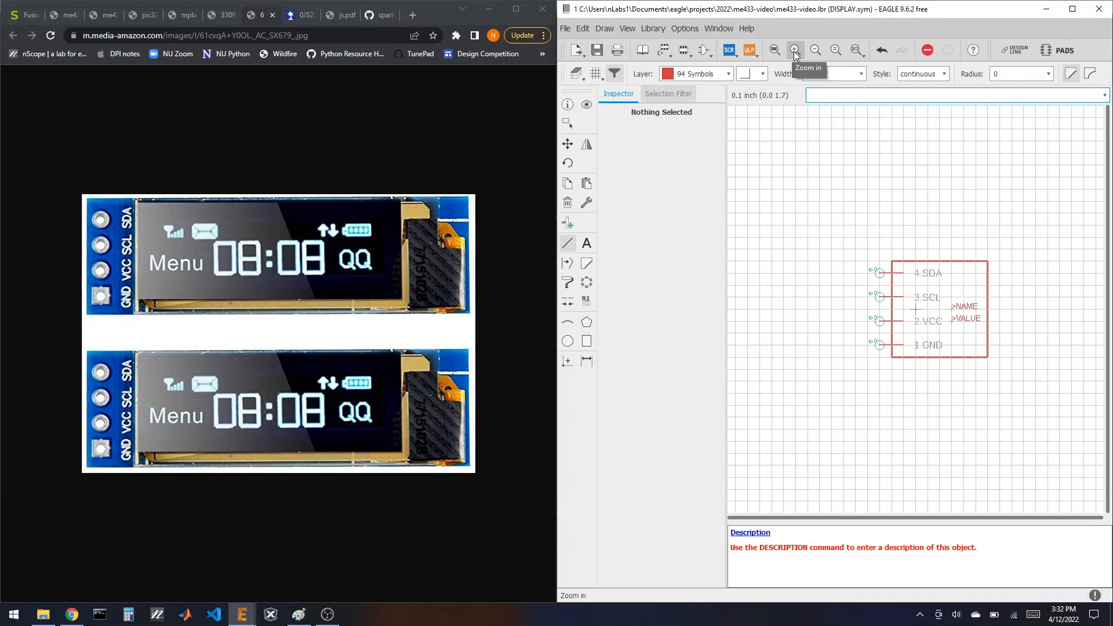
# Step: Create a new symbol named VREG and bring up the voltage regulator photo
pyautogui.click(701, 50)
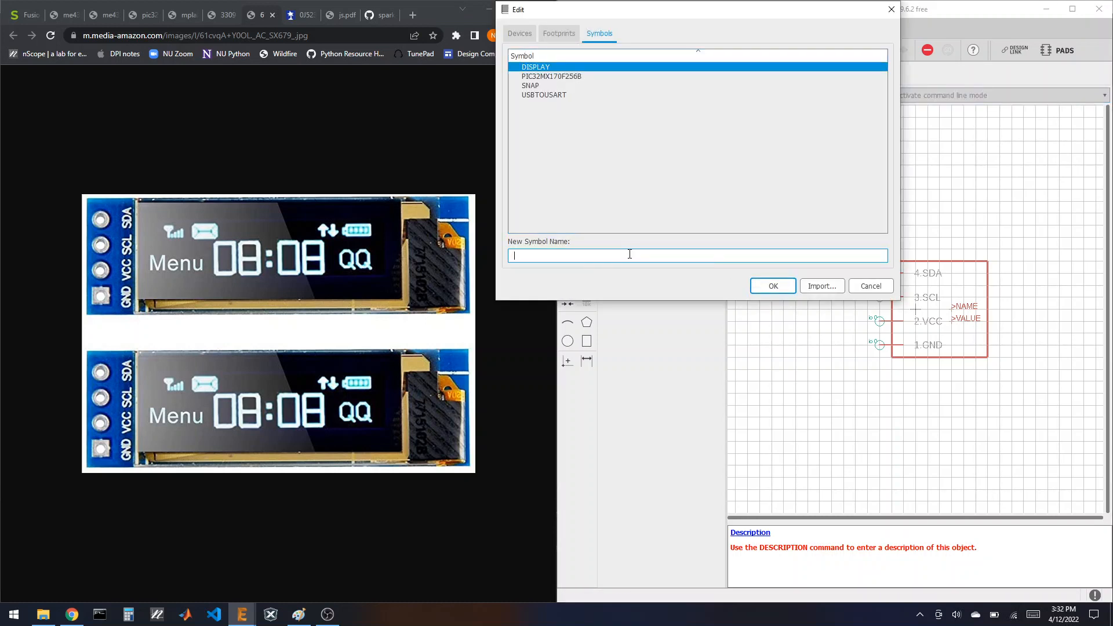
pyautogui.write('VREG')
pyautogui.click(754, 284)
pyautogui.click(751, 303)
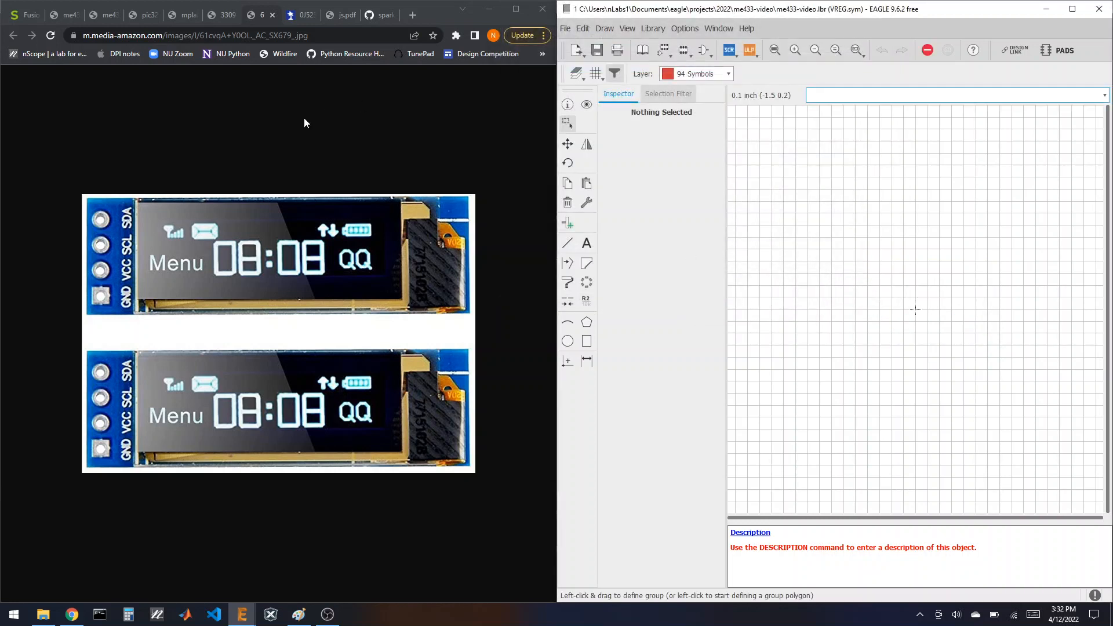
pyautogui.click(297, 17)
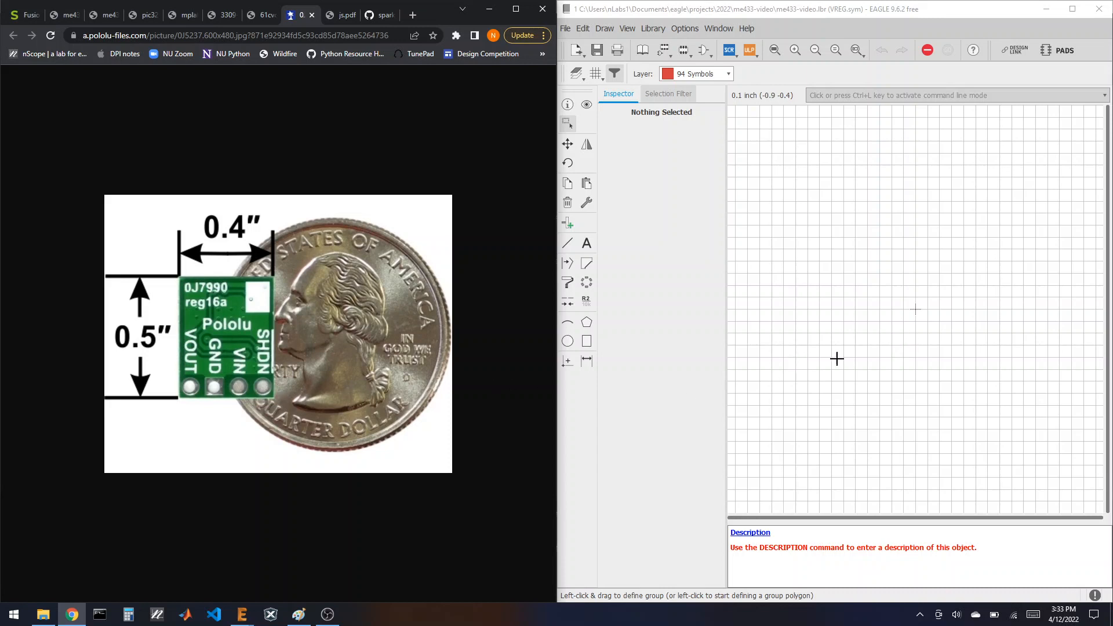
# Step: Place four pins, P$1 to P$4, stacked in a column on the VREG canvas
pyautogui.click(567, 224)
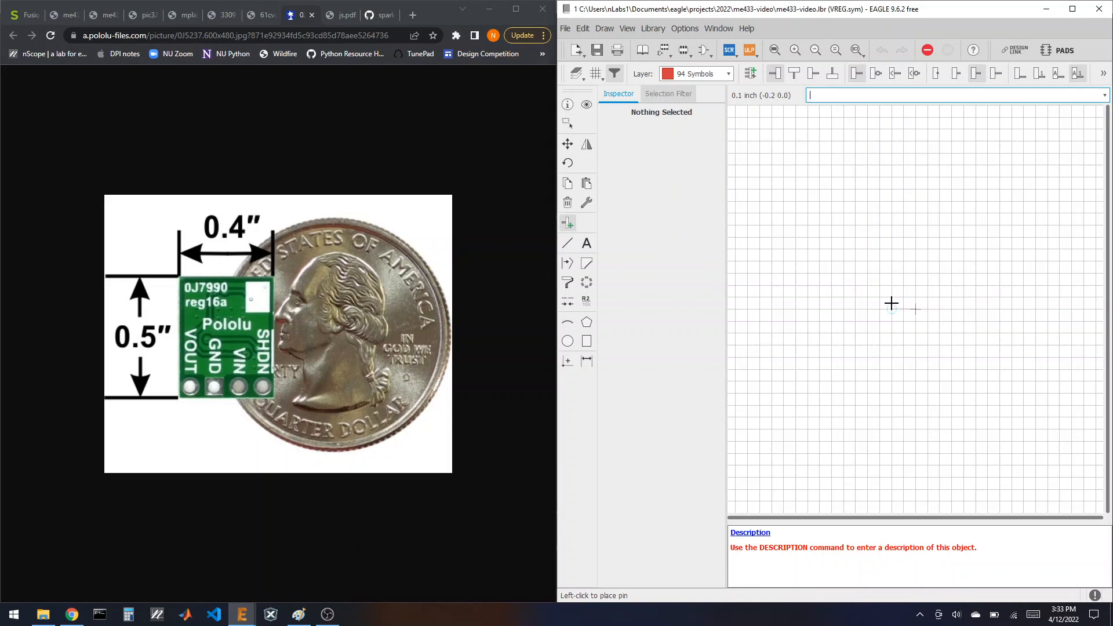
pyautogui.click(892, 273)
pyautogui.click(891, 297)
pyautogui.click(891, 321)
pyautogui.click(890, 345)
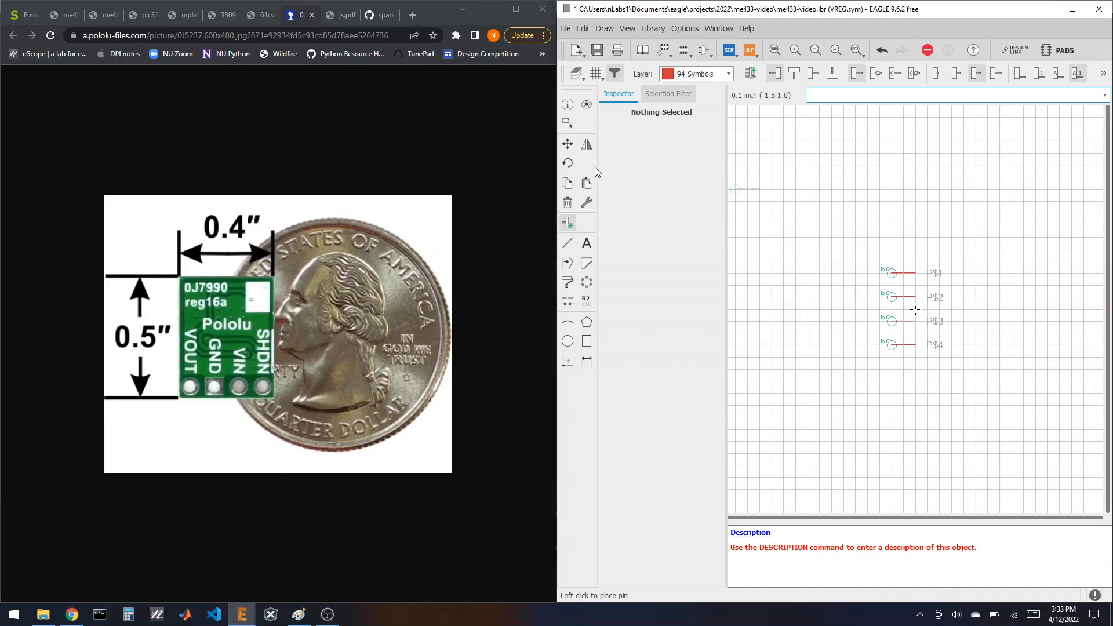
# Step: Name the bottom two VREG pins 1.VOUT and 2.GND
pyautogui.click(586, 301)
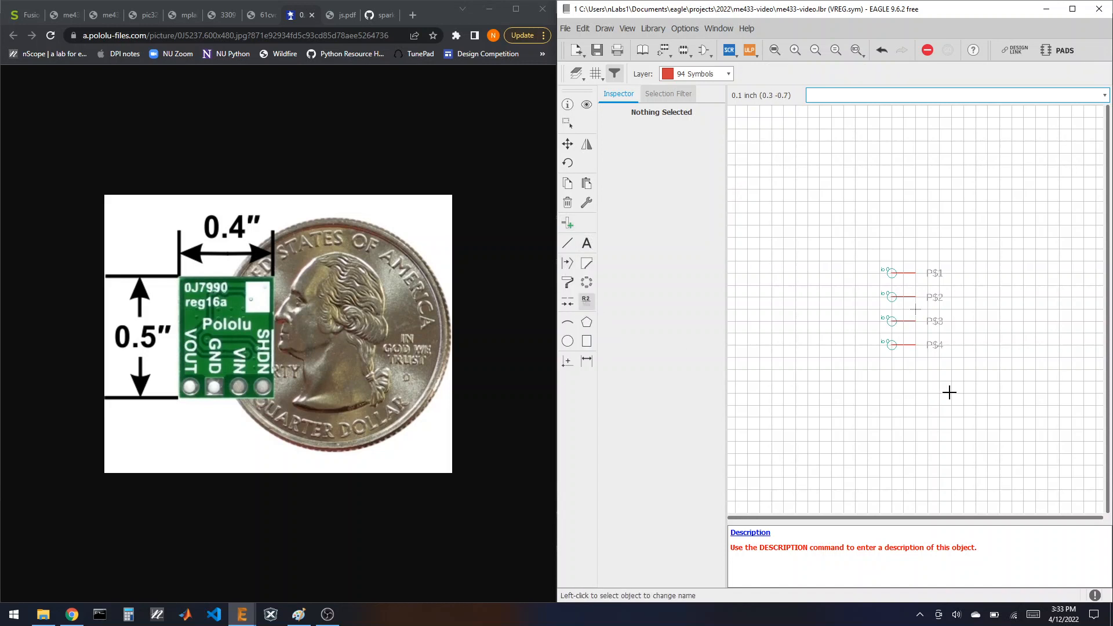
pyautogui.click(894, 345)
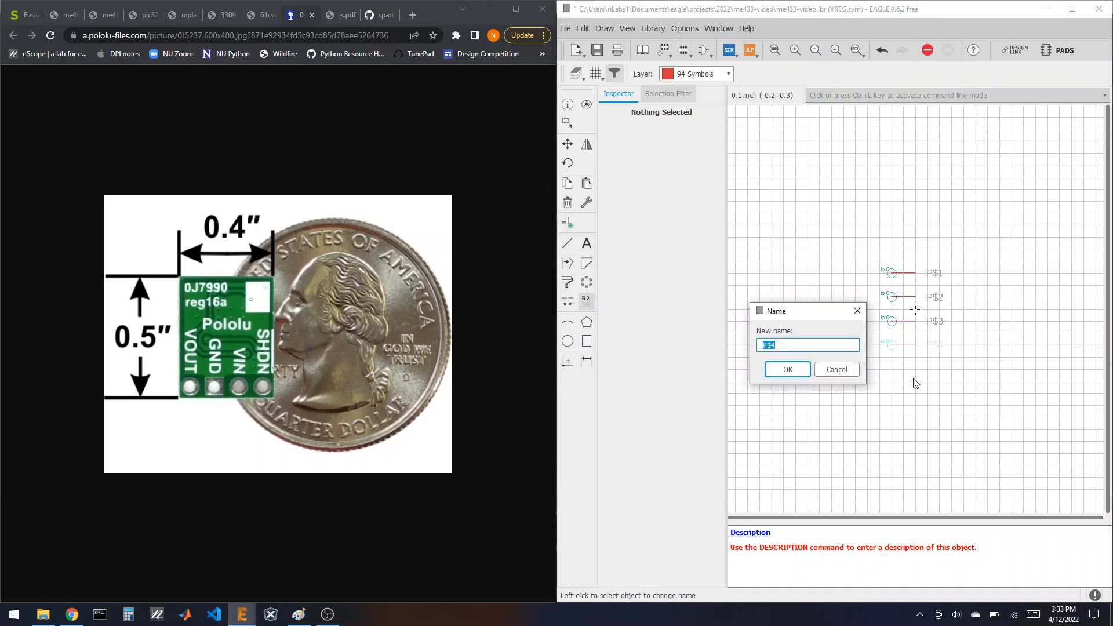
pyautogui.write('1.VOUT')
pyautogui.press('Return')
pyautogui.click(892, 321)
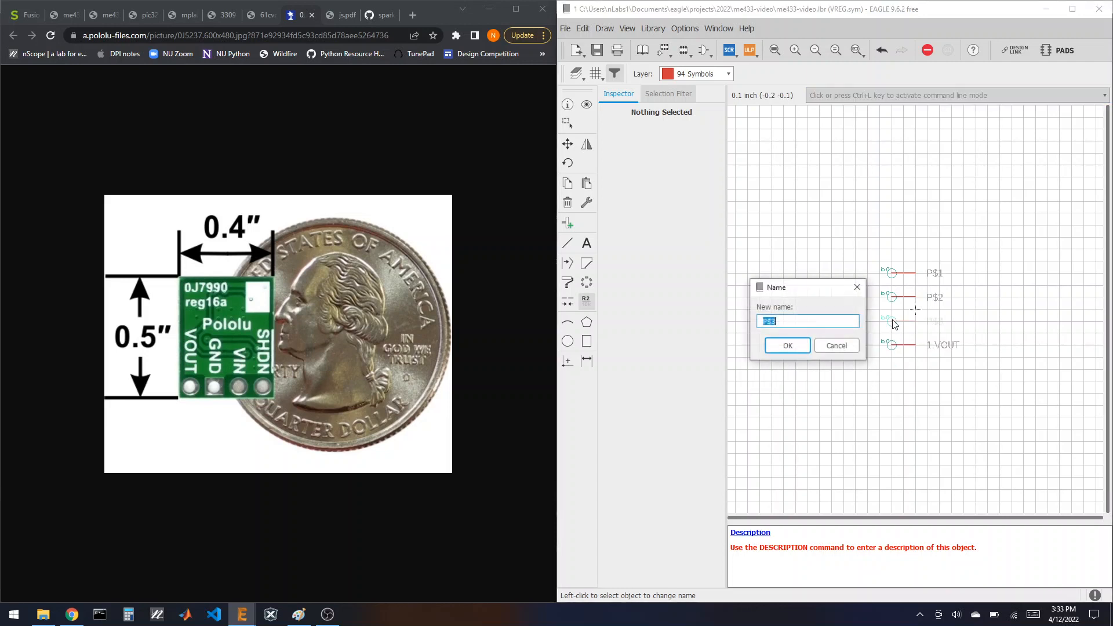
pyautogui.write('2.GN')
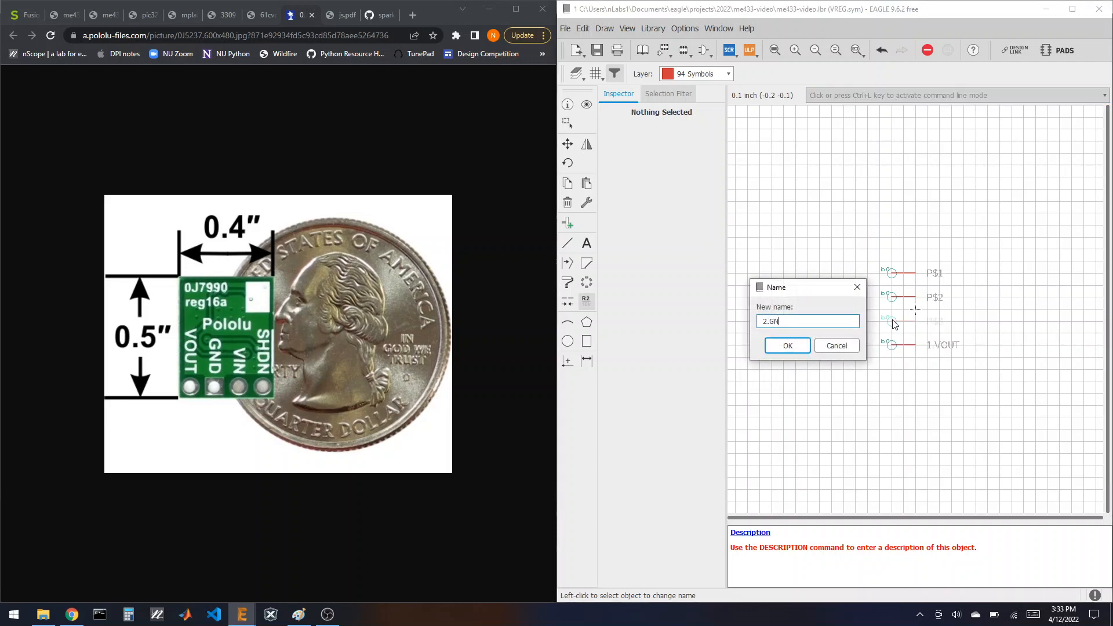
pyautogui.write('D')
pyautogui.press('Return')
# Step: Name the upper two VREG pins 3.VIN and 4.SHDN
pyautogui.click(892, 297)
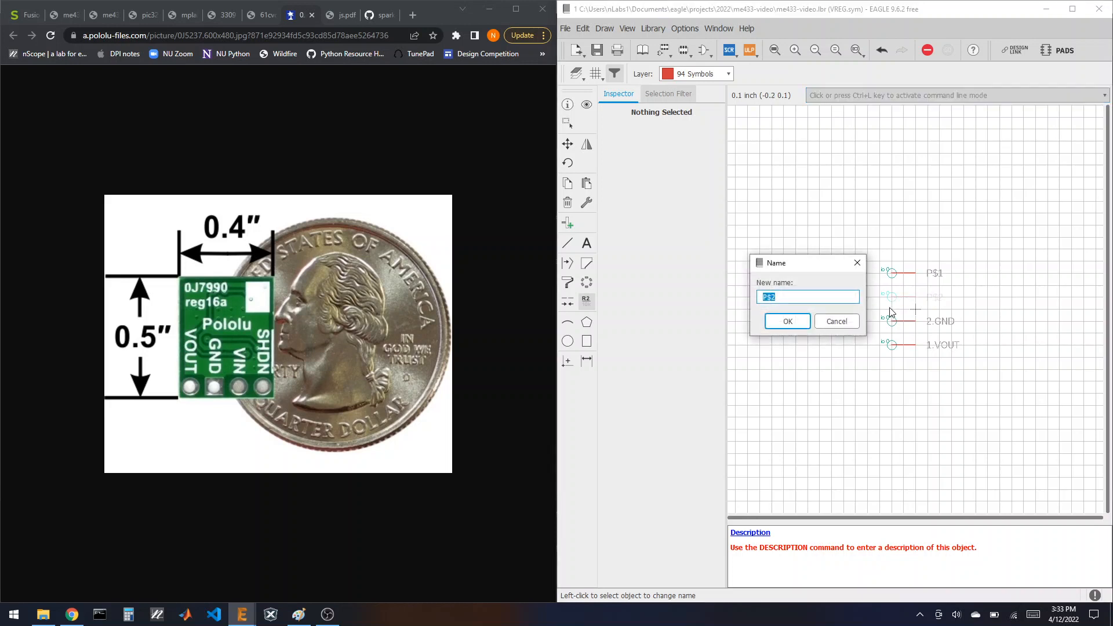
pyautogui.write('3.VIN')
pyautogui.press('Return')
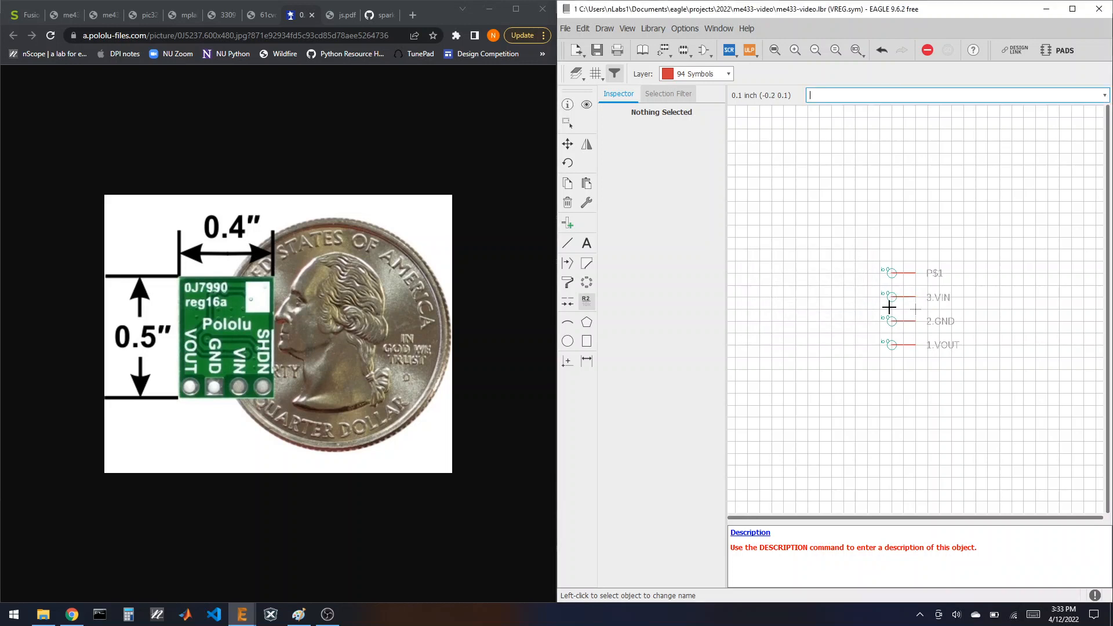
pyautogui.click(892, 277)
pyautogui.write('4.SHDN')
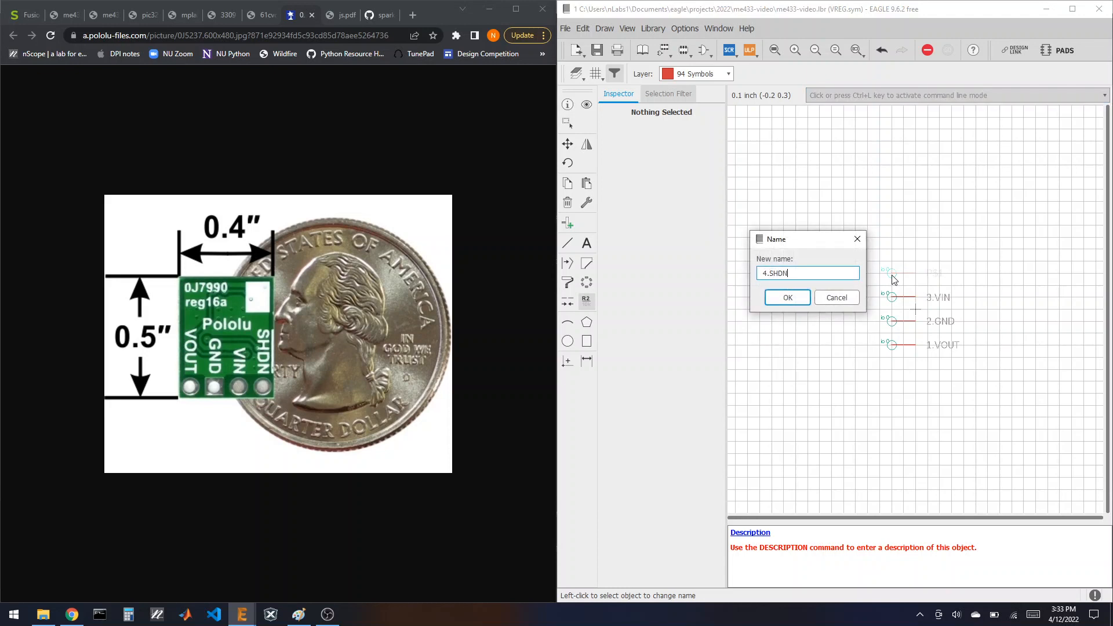
pyautogui.press('Return')
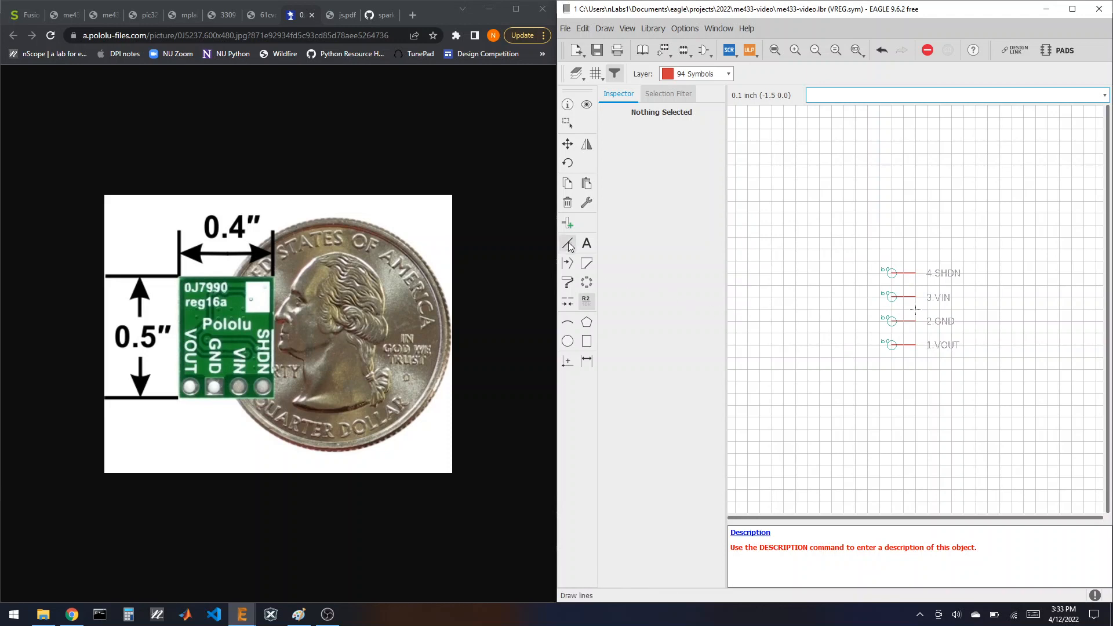
# Step: Place the >NAME label beside the VREG pins with >VALUE just below it
pyautogui.click(587, 243)
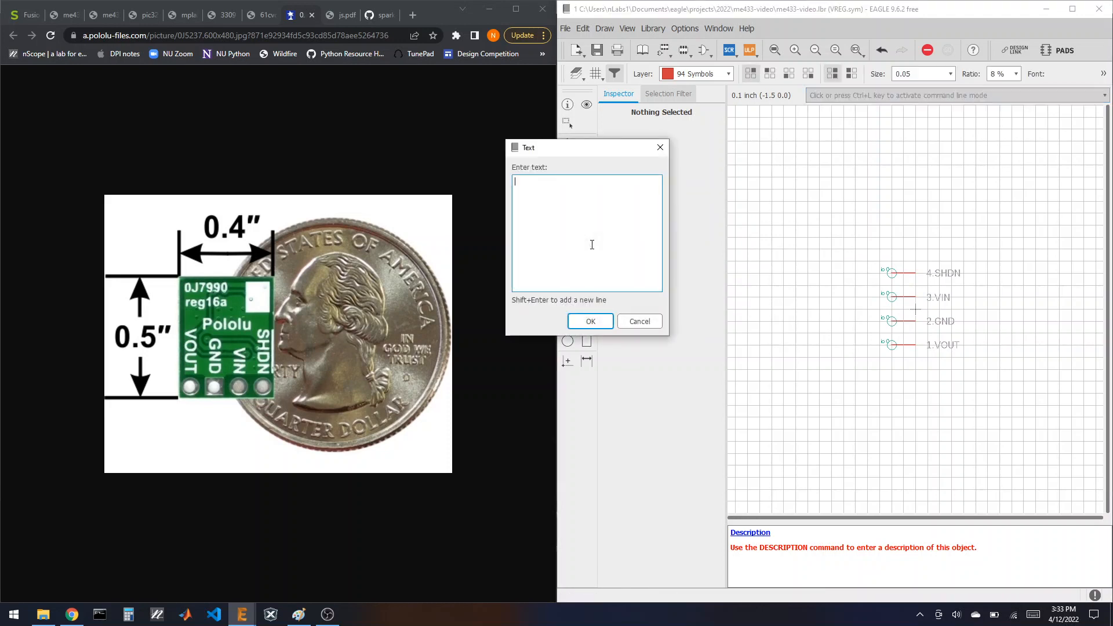
pyautogui.write('>NAME')
pyautogui.press('Return')
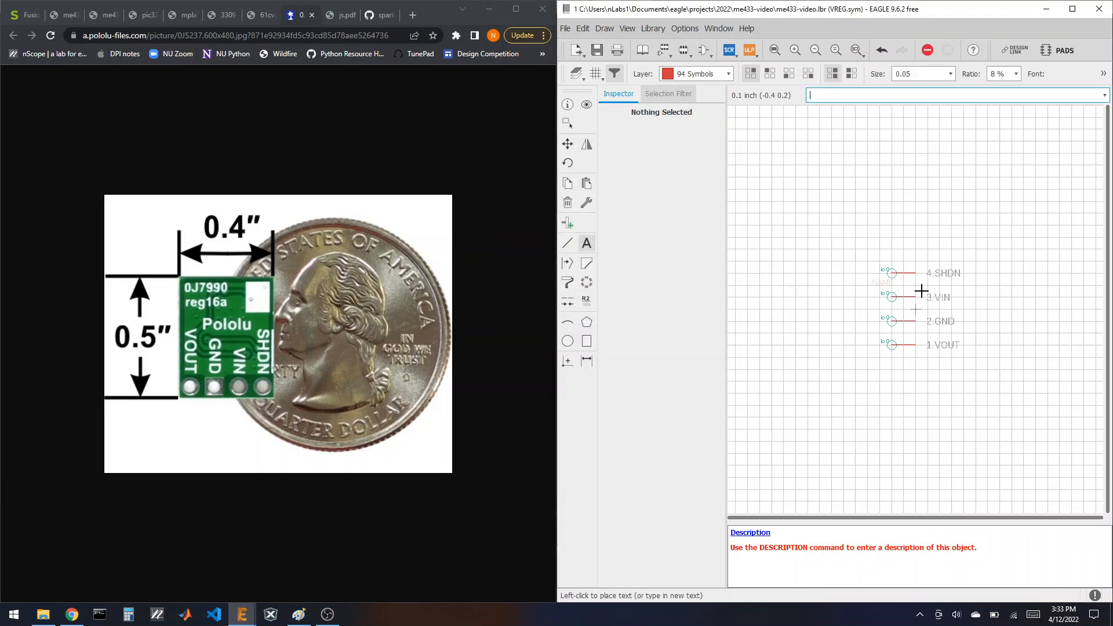
pyautogui.click(966, 307)
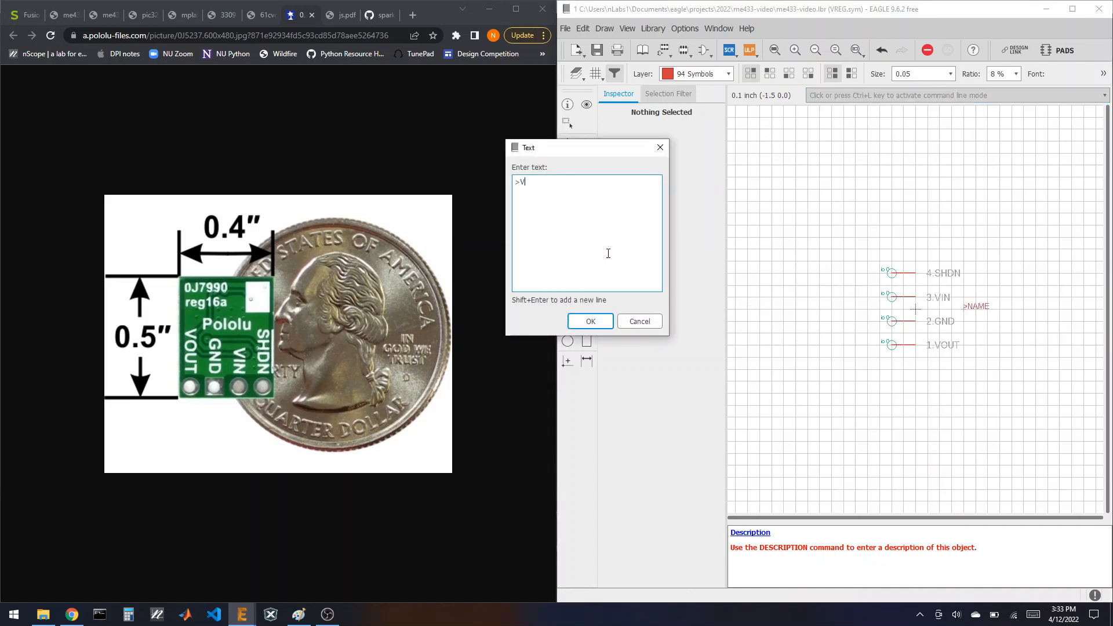
pyautogui.write('>VALUE')
pyautogui.press('Return')
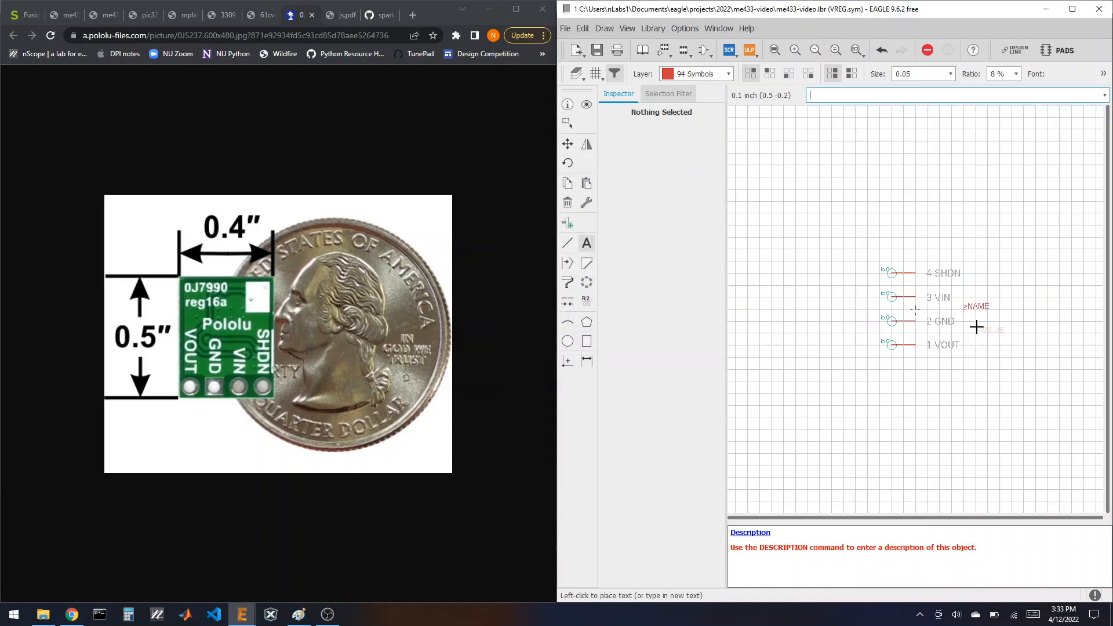
pyautogui.click(964, 322)
# Step: Draw a rectangular outline around the VREG pins and save the library
pyautogui.click(568, 244)
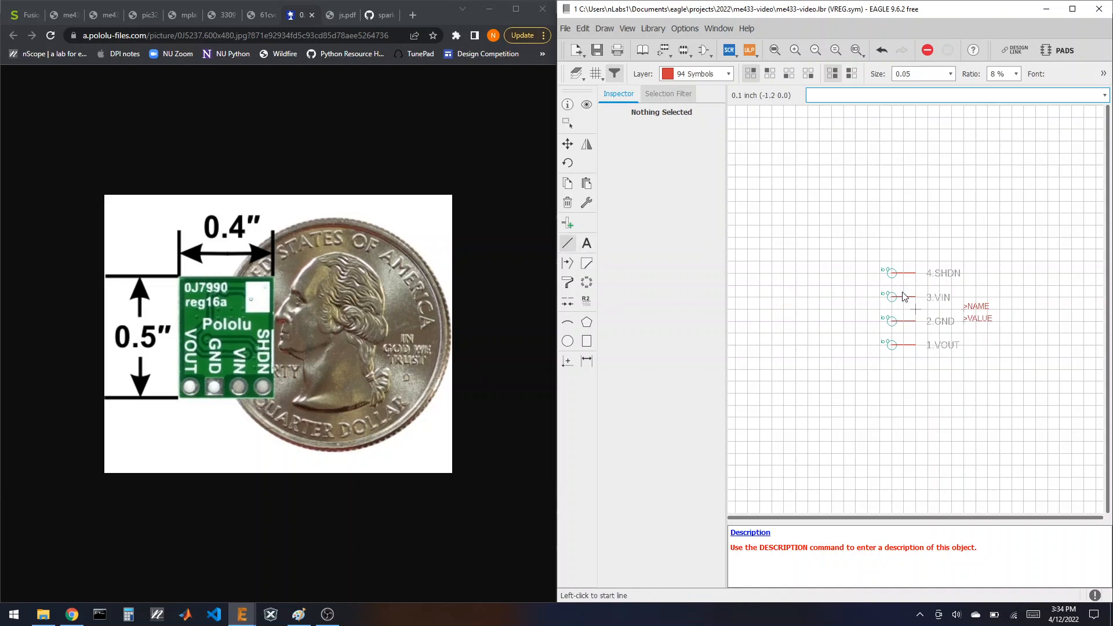
pyautogui.click(902, 261)
pyautogui.click(903, 357)
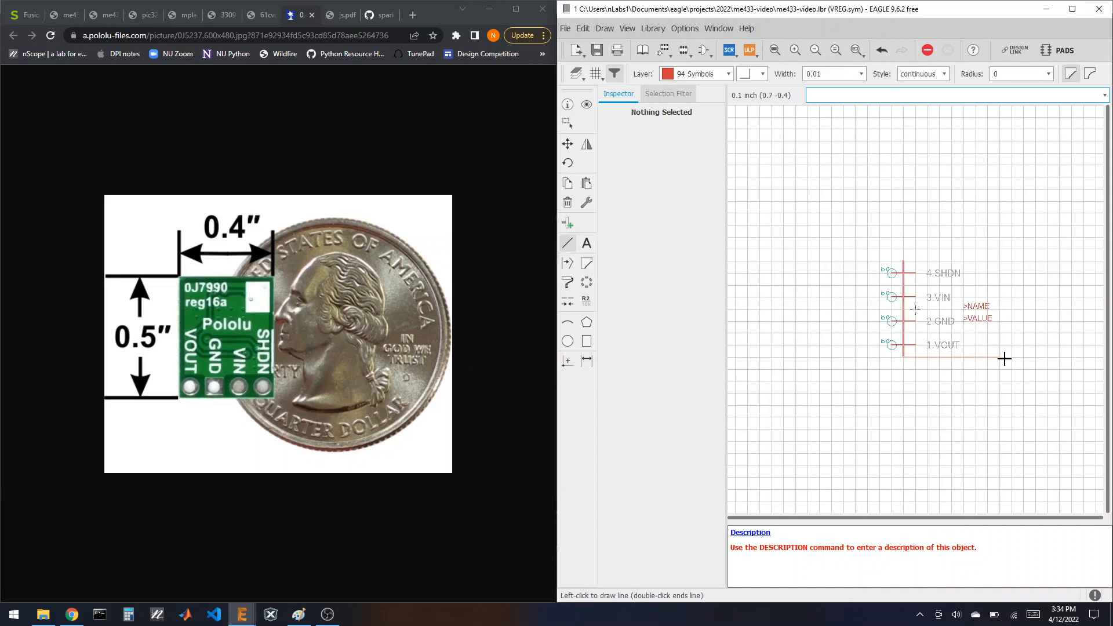
pyautogui.click(998, 357)
pyautogui.click(999, 260)
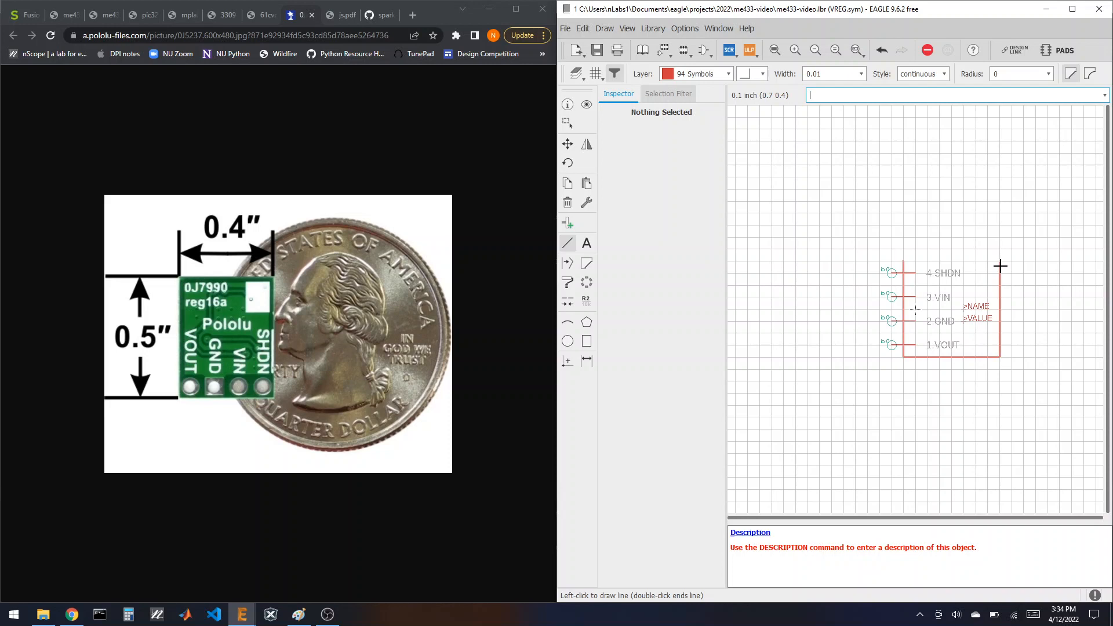
pyautogui.click(903, 260)
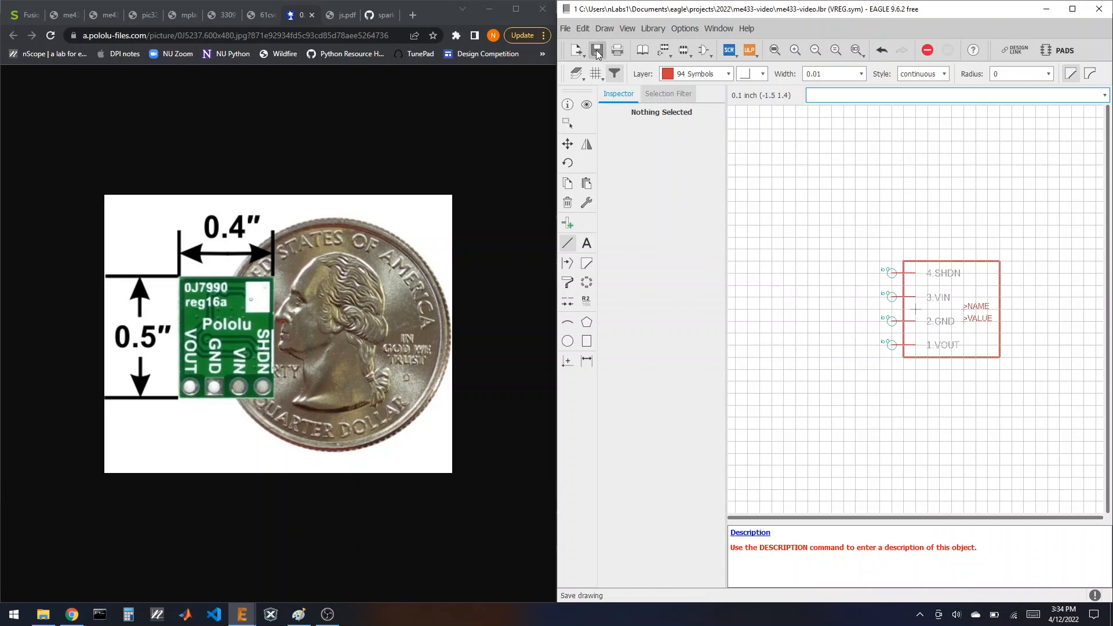
pyautogui.click(597, 50)
# Step: Show the library overview, then browse Chrome reference tabs to the PIC32 pinout
pyautogui.click(642, 50)
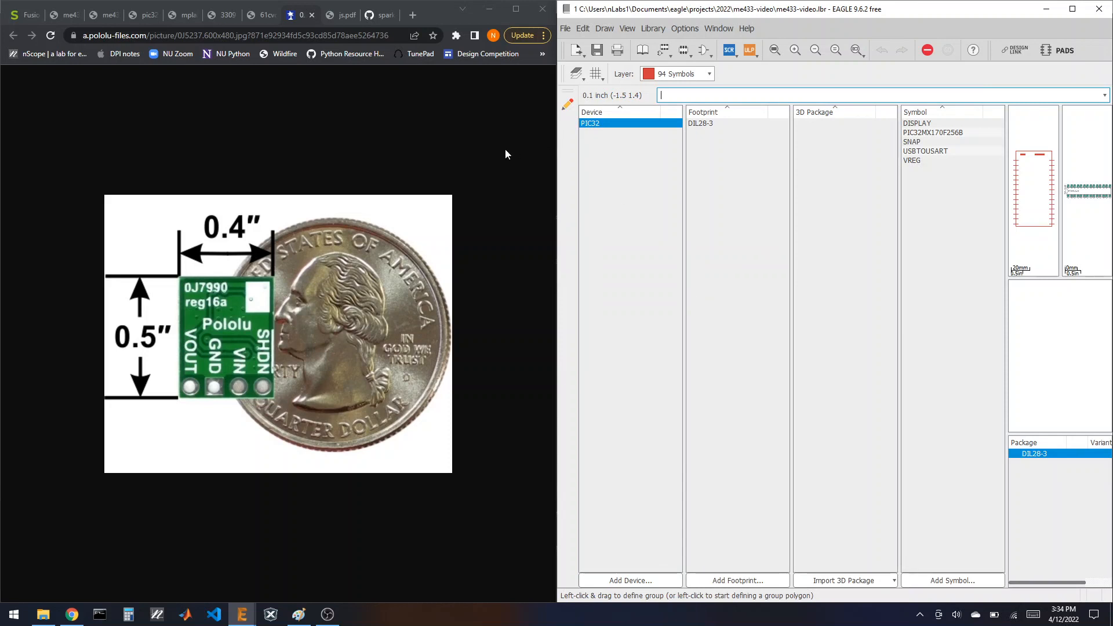
pyautogui.click(350, 19)
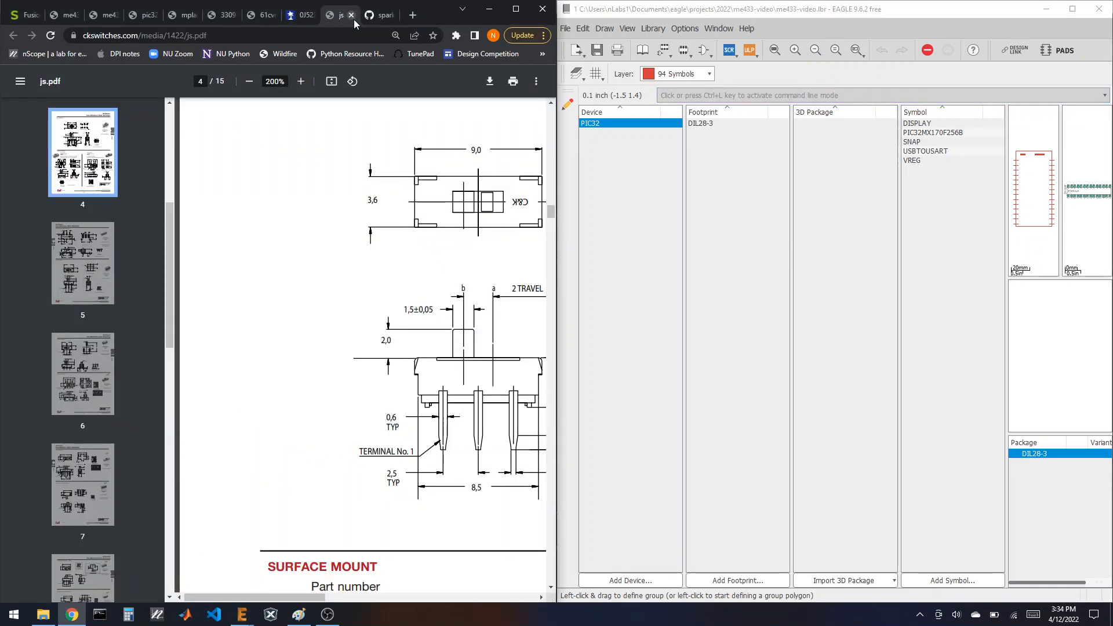
pyautogui.click(369, 17)
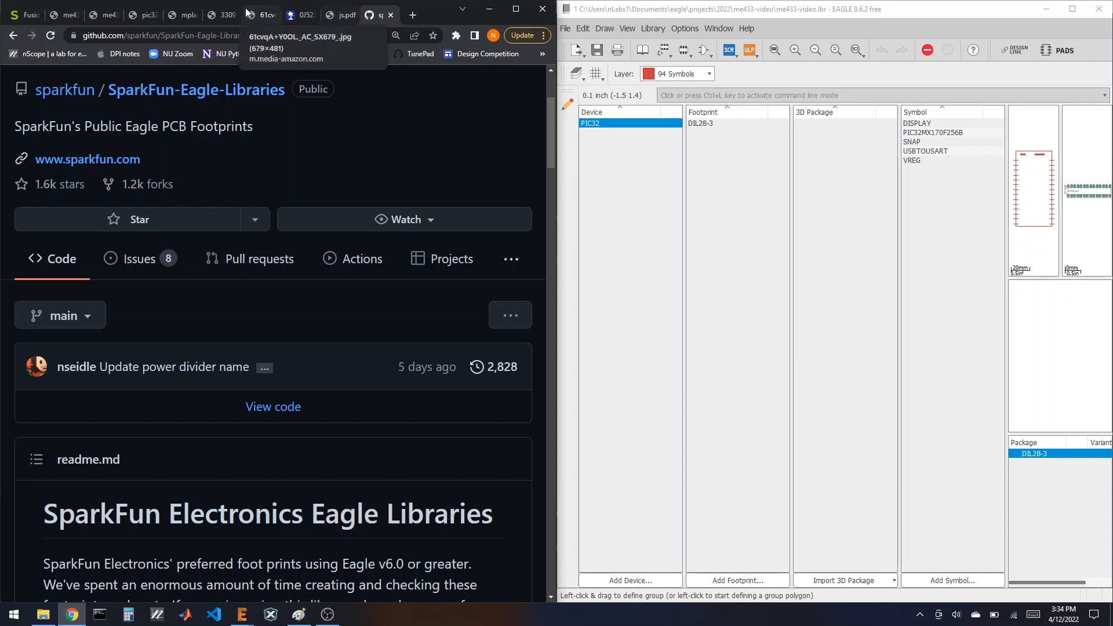
pyautogui.click(144, 15)
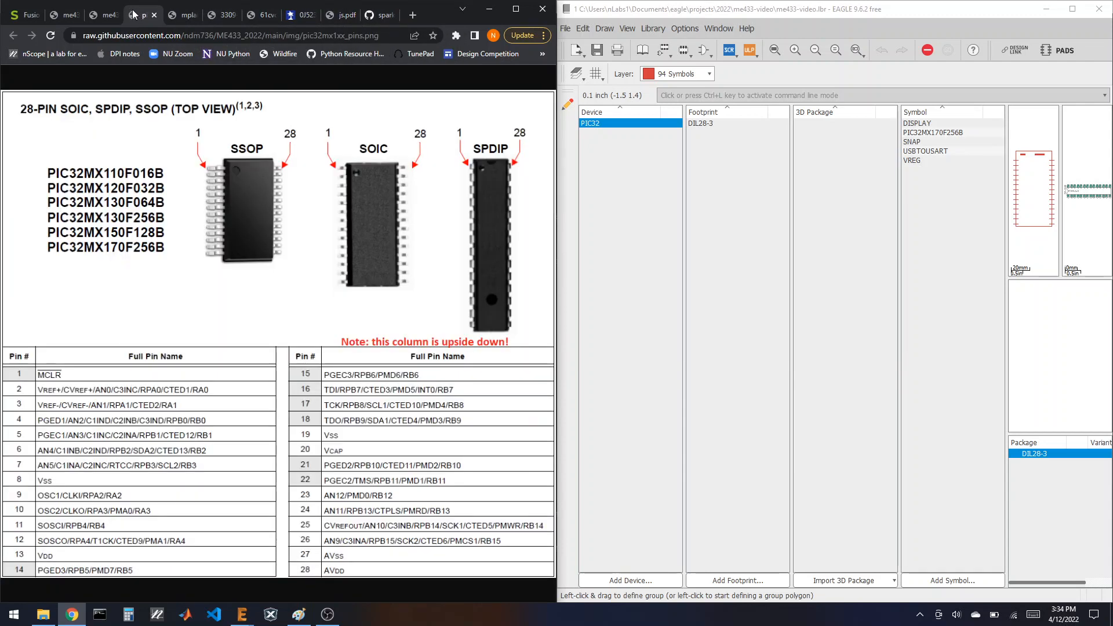
pyautogui.click(107, 15)
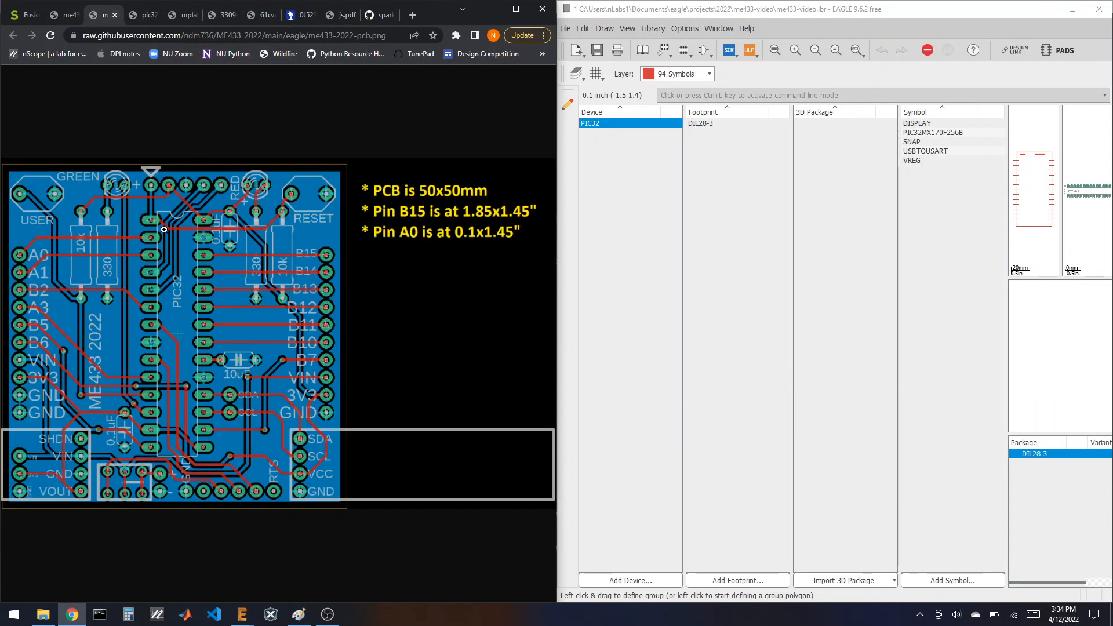
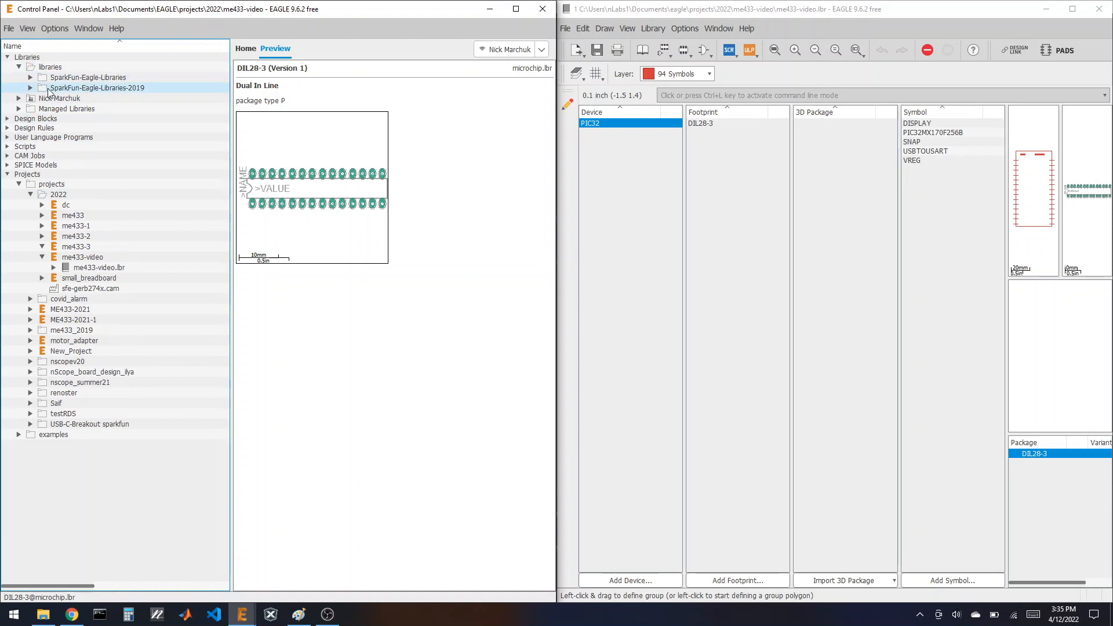
# Step: Expand SparkFun-Connectors in the Control Panel and preview its 1X01 through-hole footprint
pyautogui.click(29, 78)
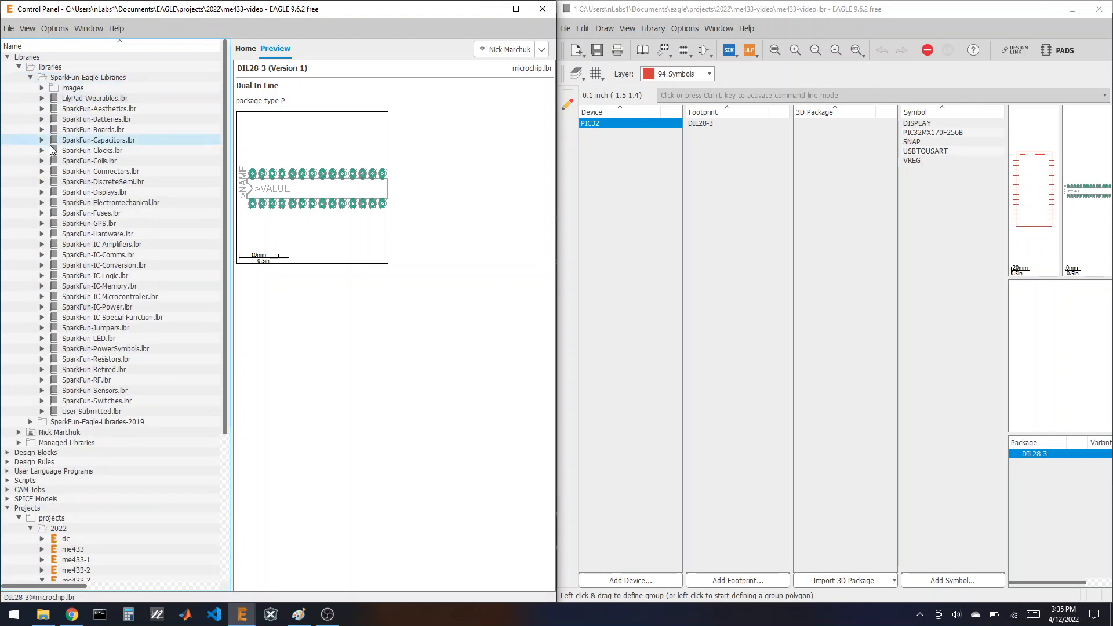
pyautogui.click(42, 172)
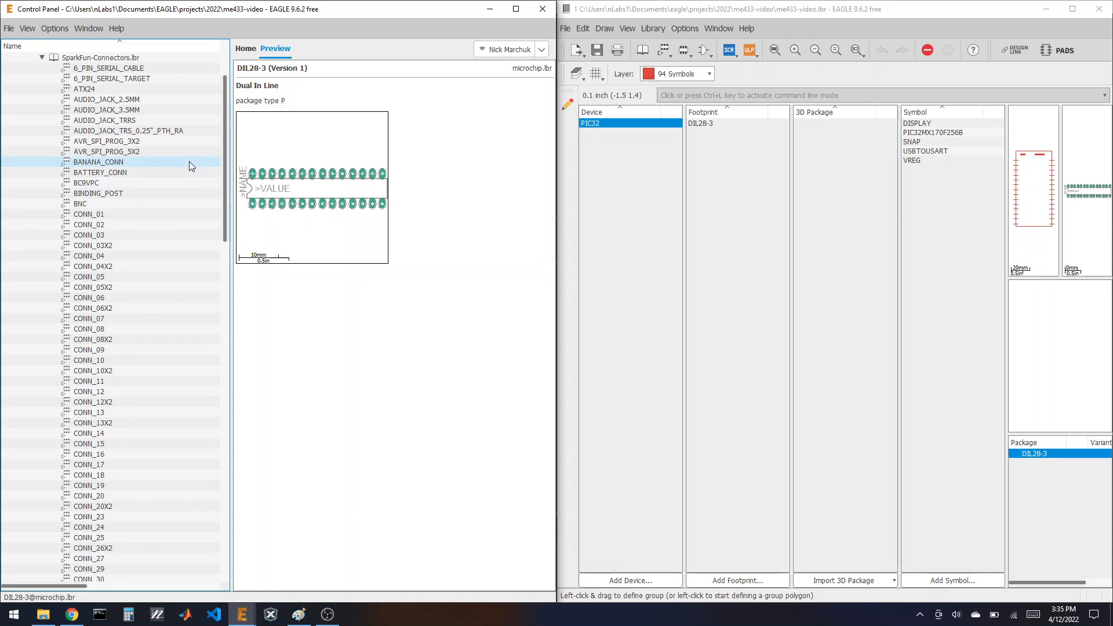
pyautogui.click(104, 213)
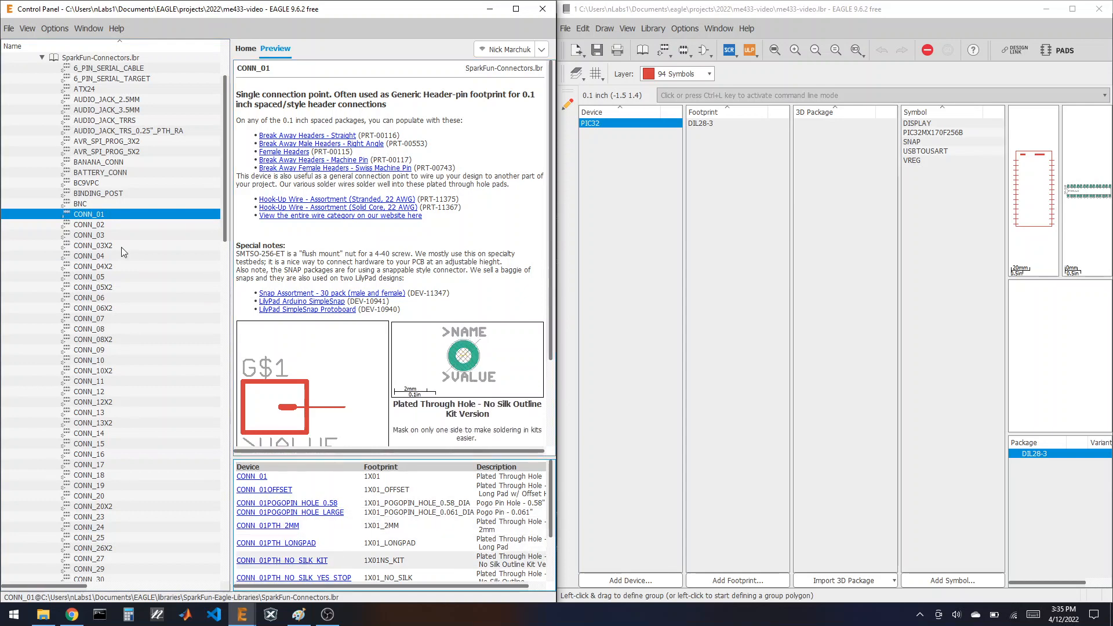
pyautogui.scroll(-20, 110, 241)
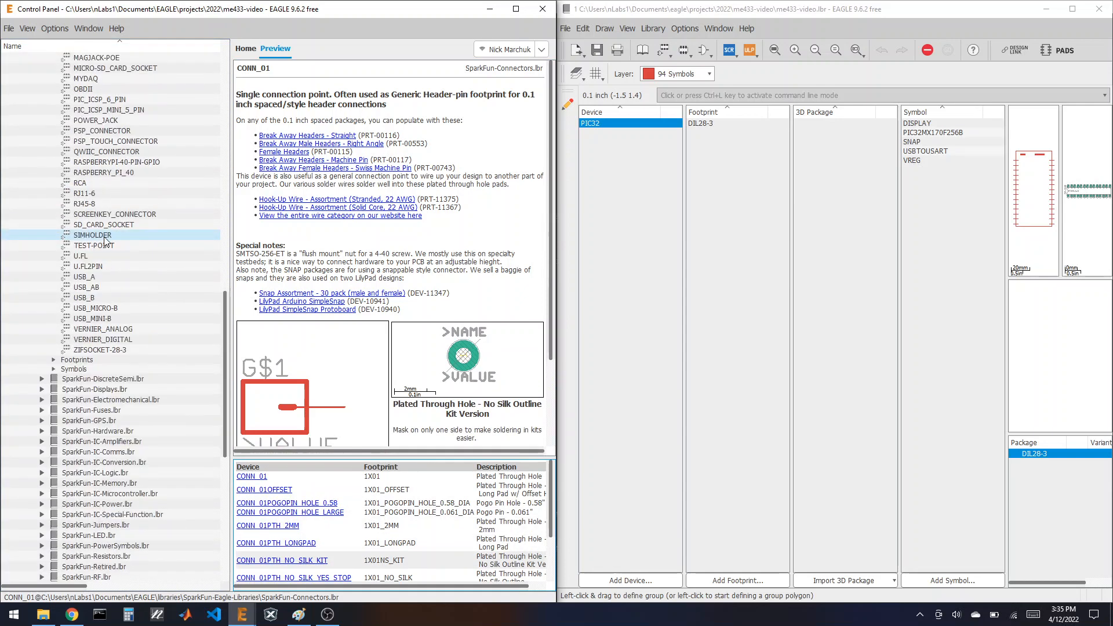
pyautogui.doubleClick(75, 359)
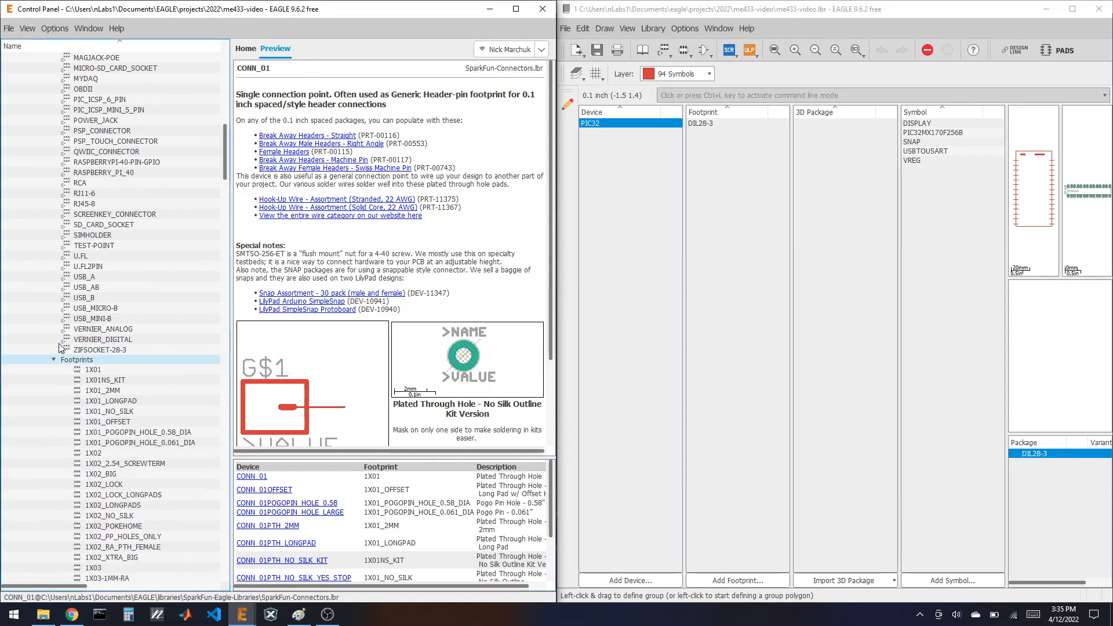
pyautogui.scroll(-2, 59, 348)
pyautogui.click(101, 307)
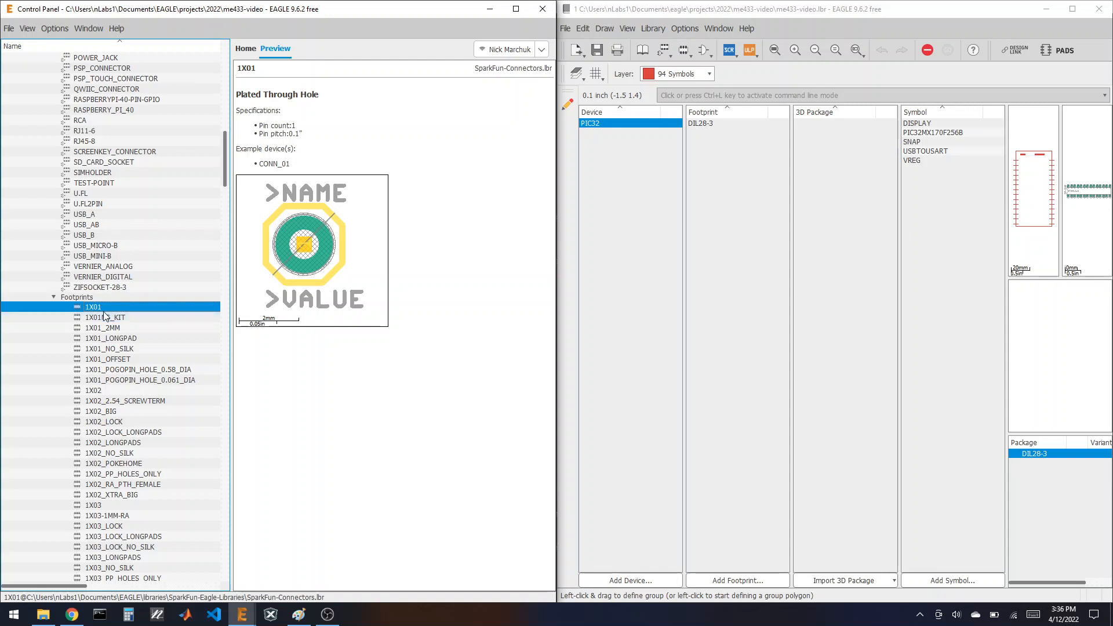
# Step: Copy the 1X01, 1X02 and 1X04 header footprints into the me433-video library
pyautogui.rightClick(101, 309)
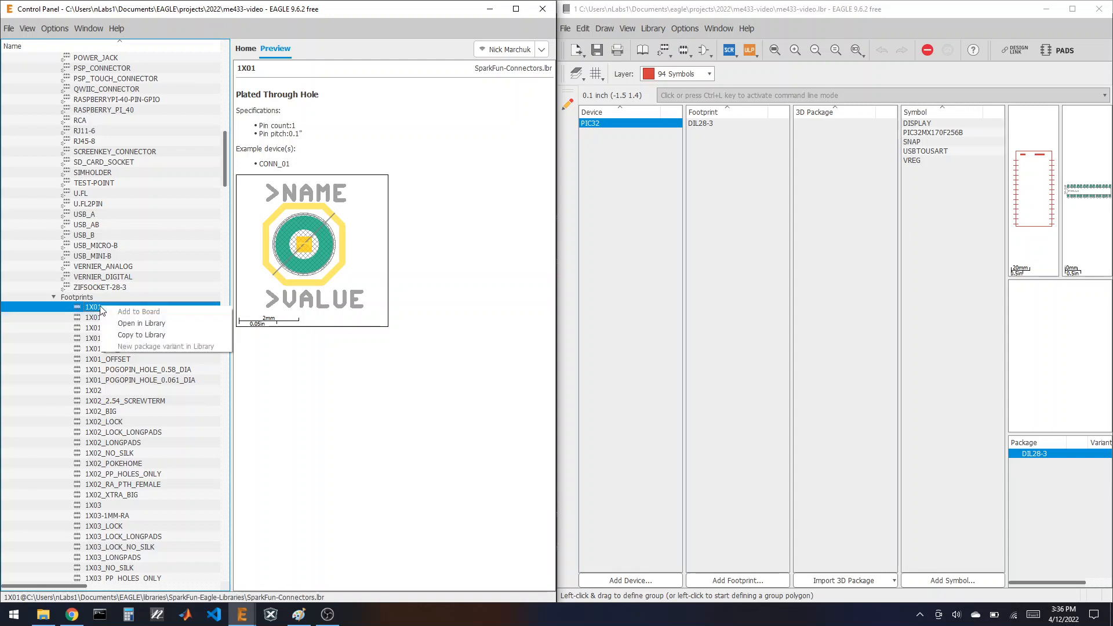
pyautogui.click(165, 335)
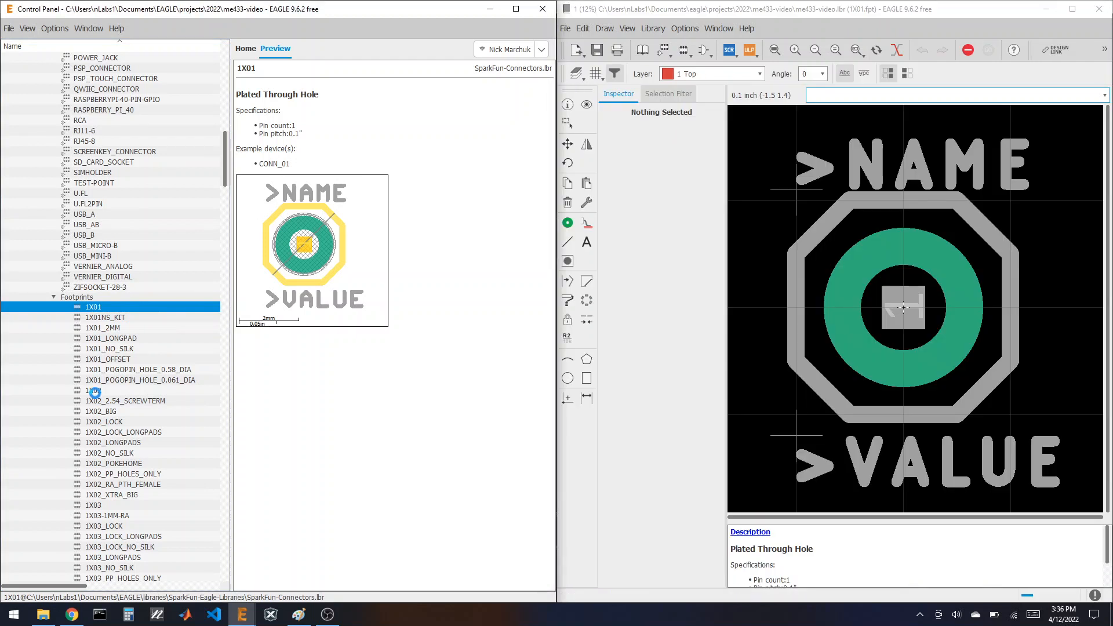
pyautogui.click(99, 392)
pyautogui.rightClick(98, 391)
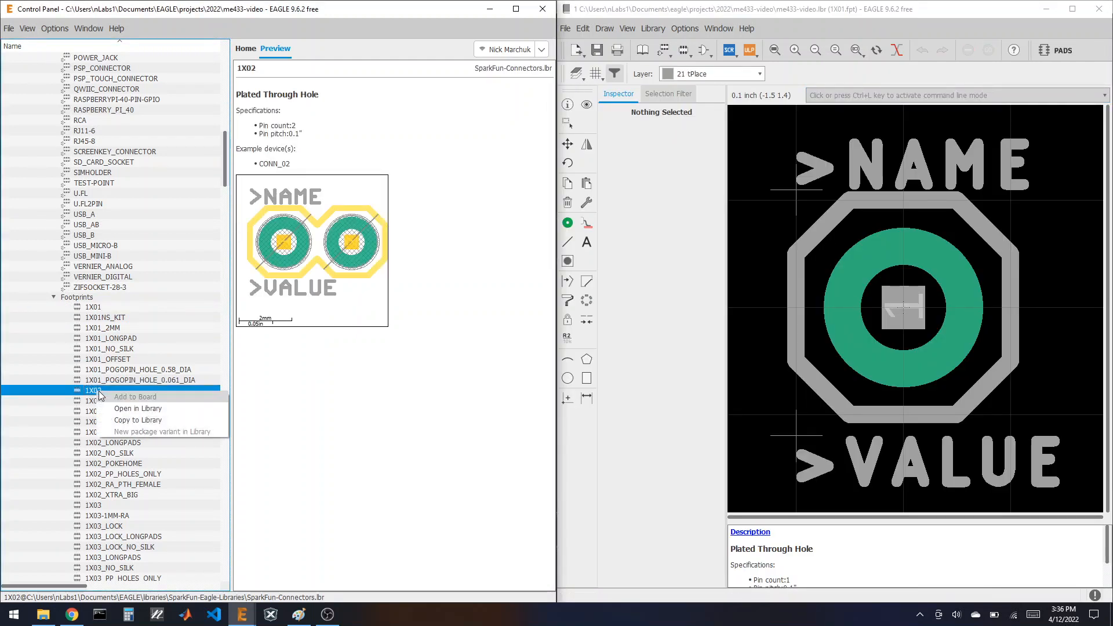
pyautogui.click(138, 419)
pyautogui.scroll(-3, 113, 406)
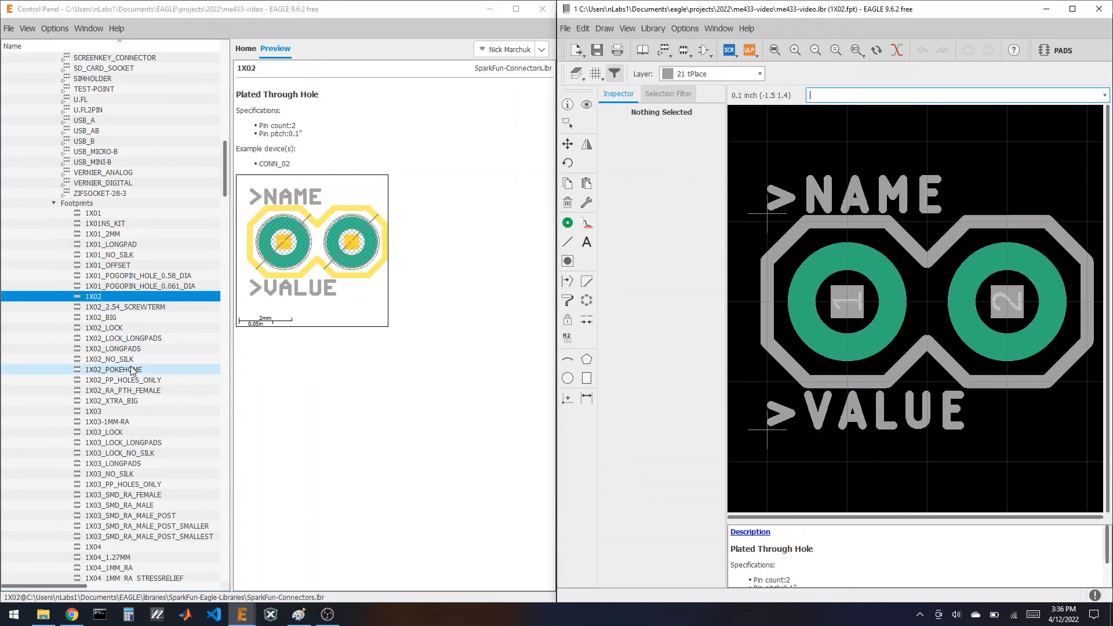
pyautogui.click(114, 411)
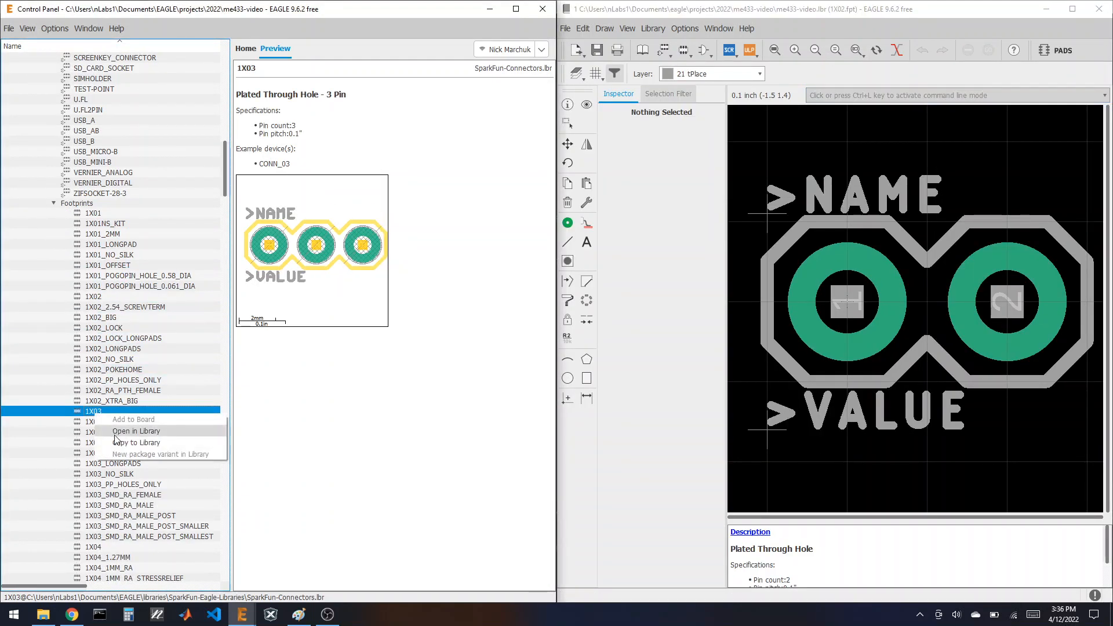
pyautogui.scroll(-5, 139, 380)
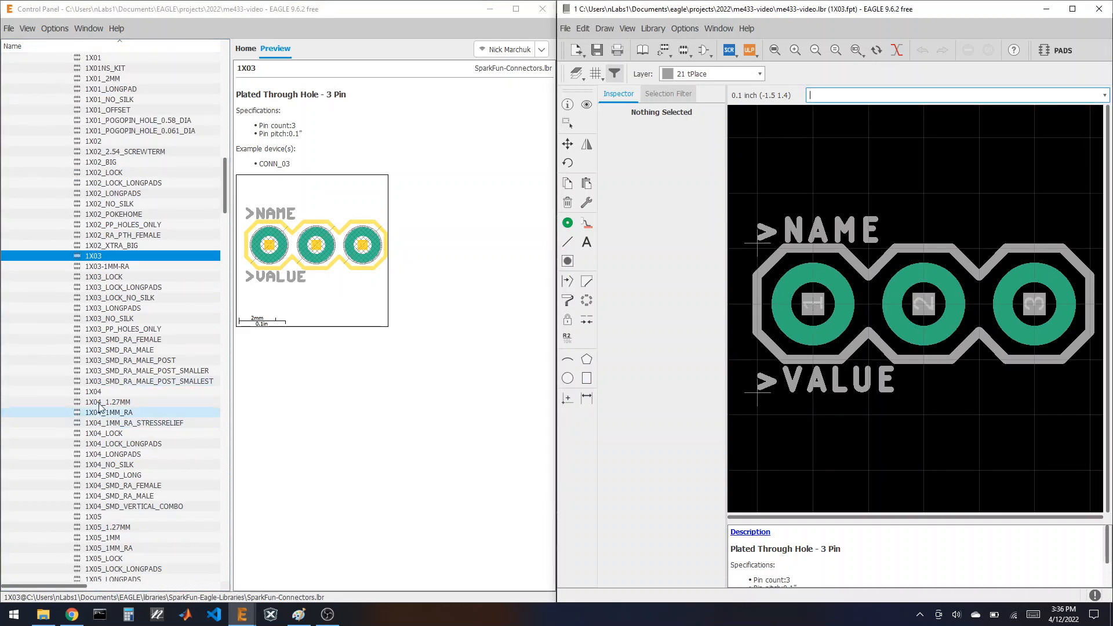
pyautogui.click(98, 392)
pyautogui.rightClick(99, 393)
pyautogui.click(138, 421)
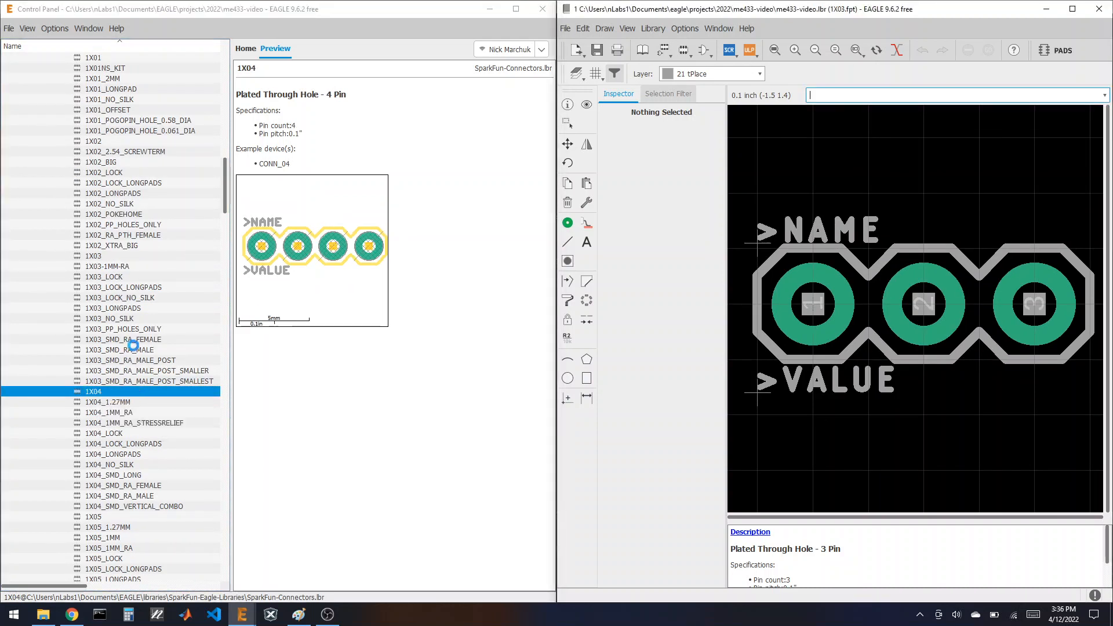
# Step: Copy the 1X05, 1X06 and 1X10 header footprints into the library too
pyautogui.scroll(-4, 100, 398)
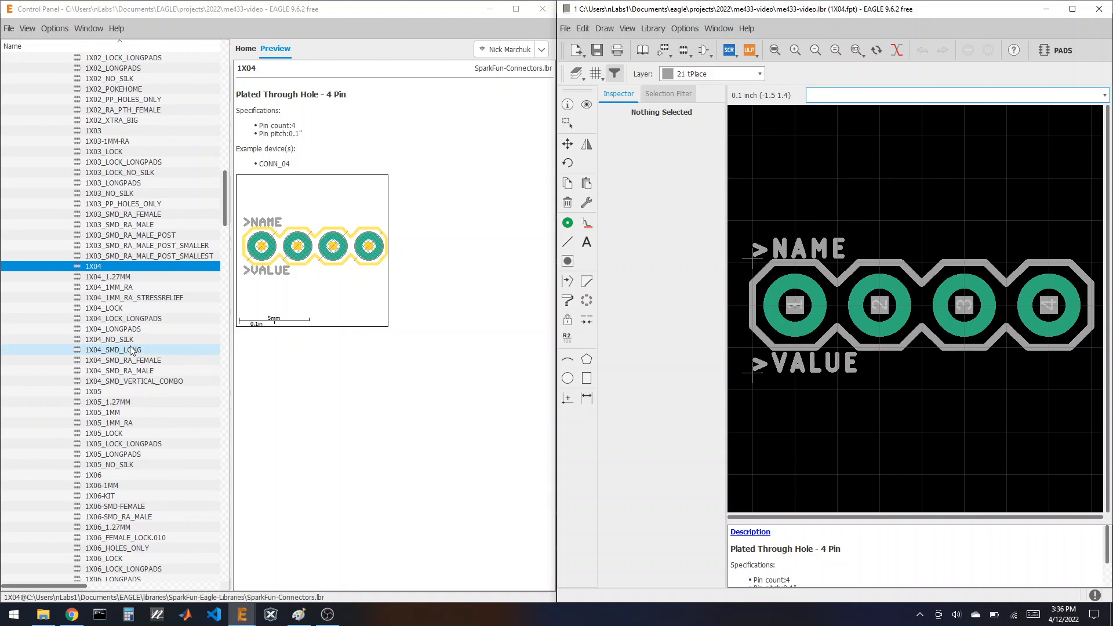
pyautogui.click(99, 398)
pyautogui.rightClick(99, 398)
pyautogui.click(121, 424)
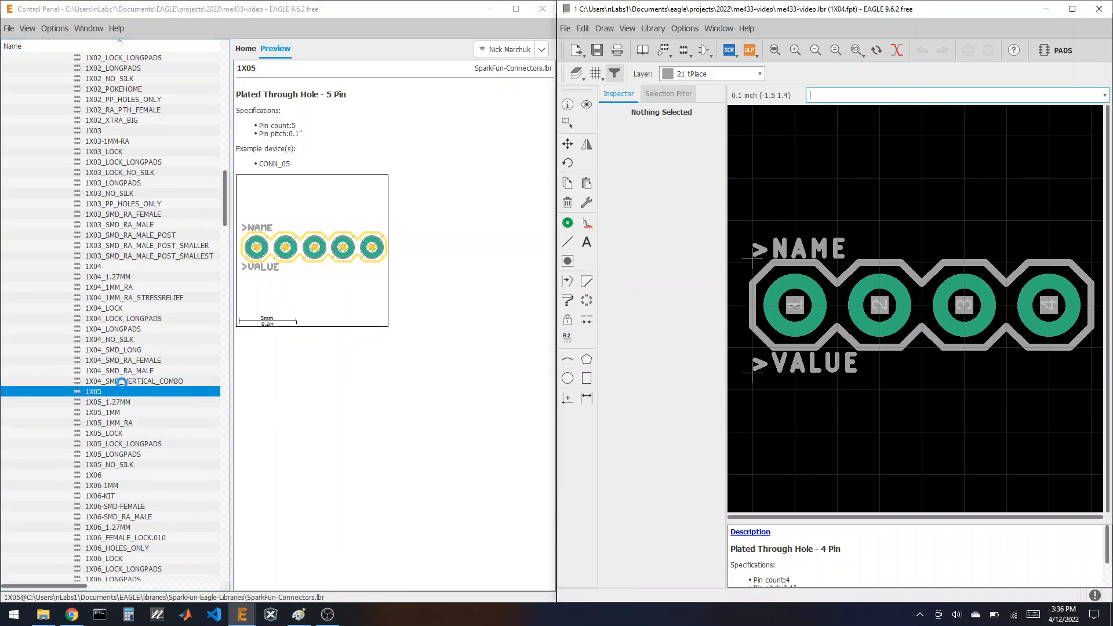
pyautogui.scroll(-2, 124, 381)
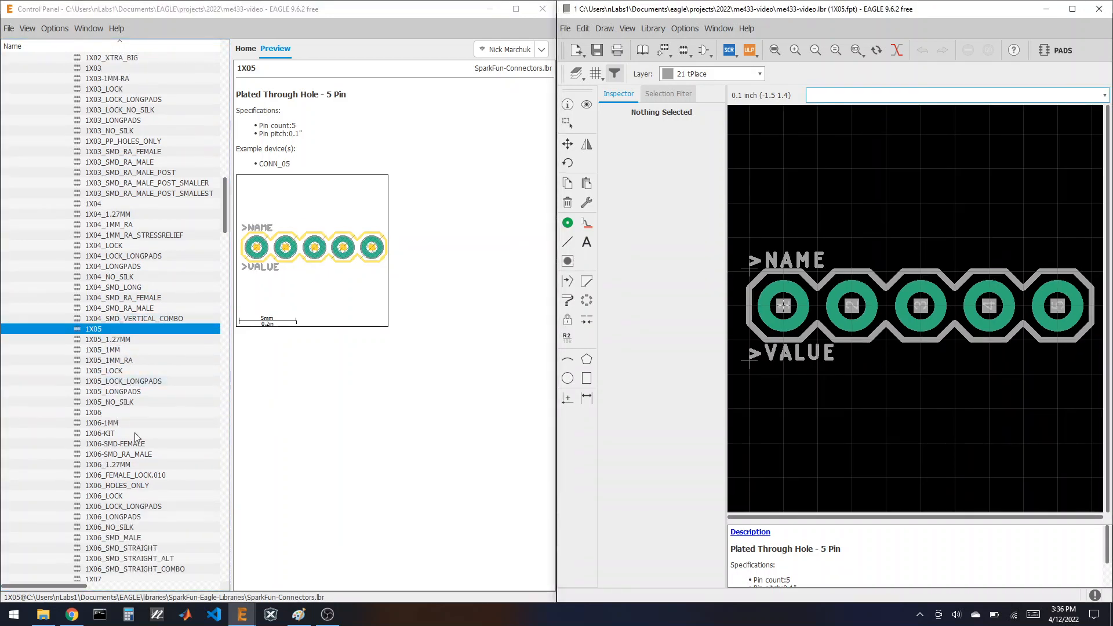
pyautogui.click(97, 415)
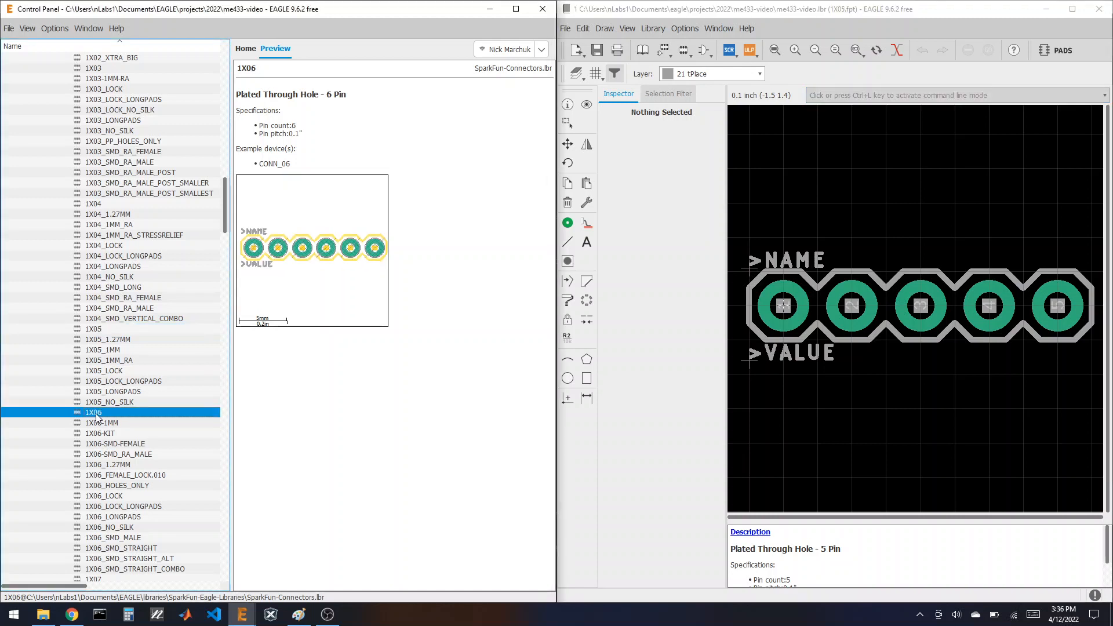
pyautogui.rightClick(96, 415)
pyautogui.click(128, 443)
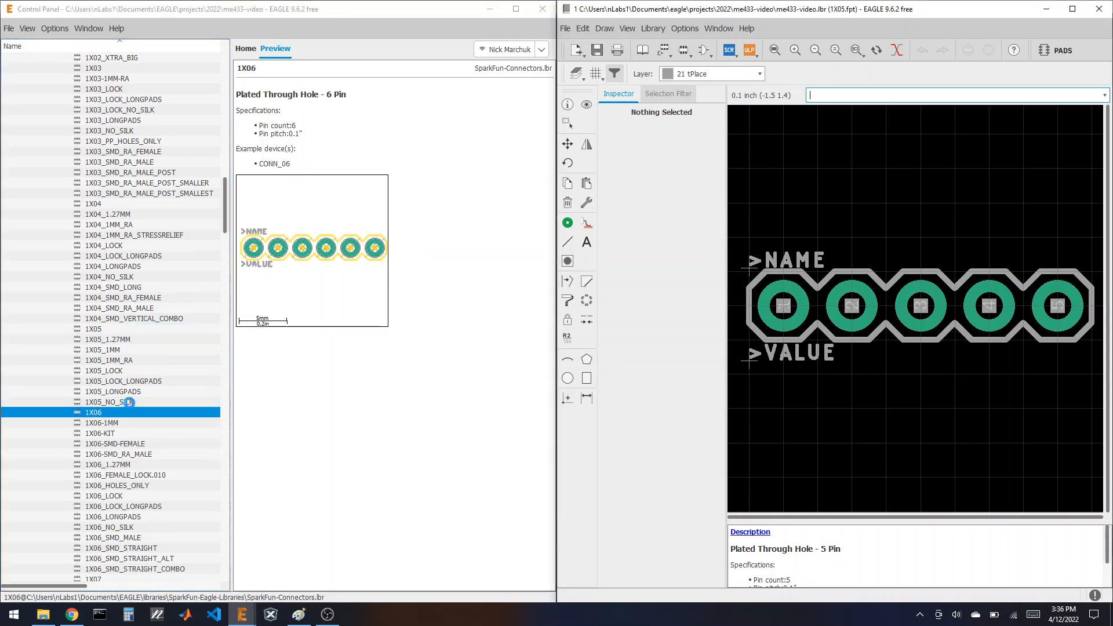
pyautogui.scroll(-8, 142, 380)
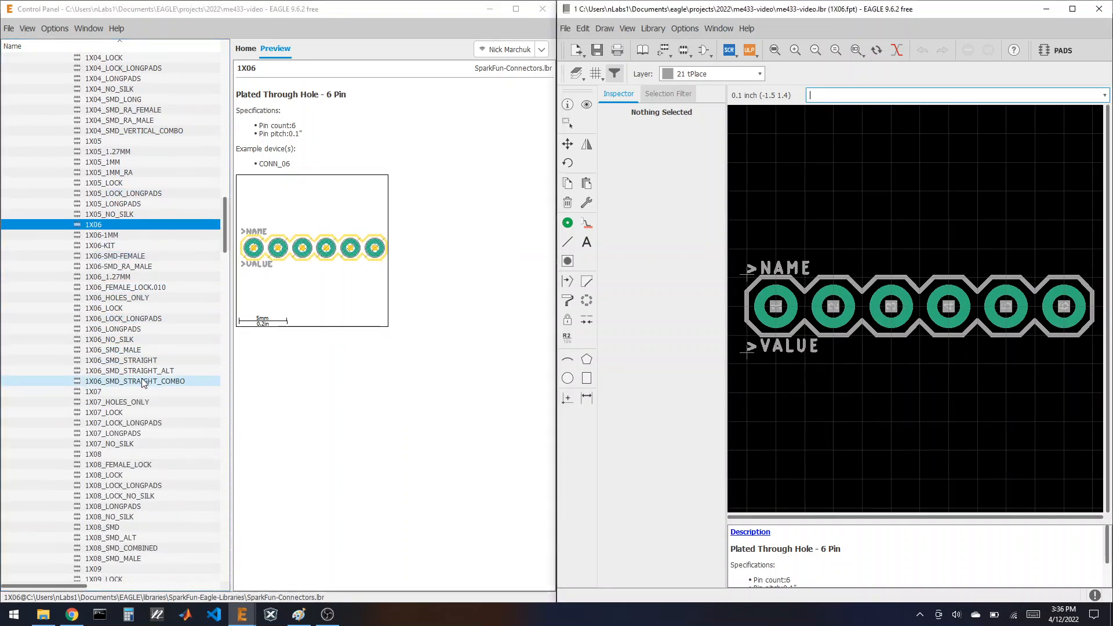
pyautogui.scroll(-4, 143, 383)
pyautogui.click(106, 434)
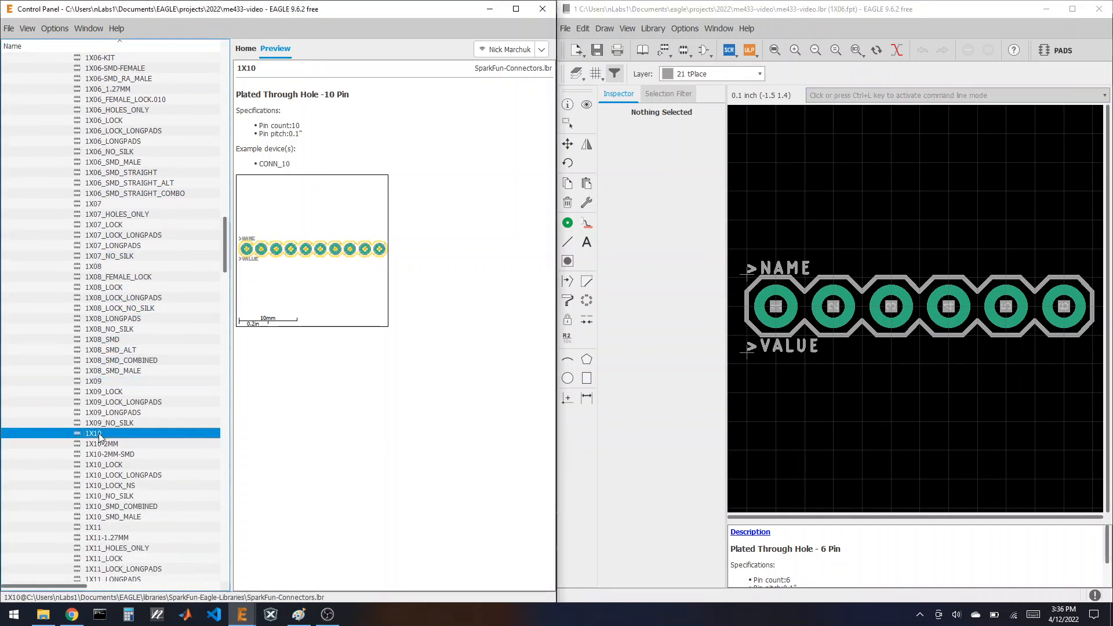
pyautogui.rightClick(106, 434)
pyautogui.click(154, 462)
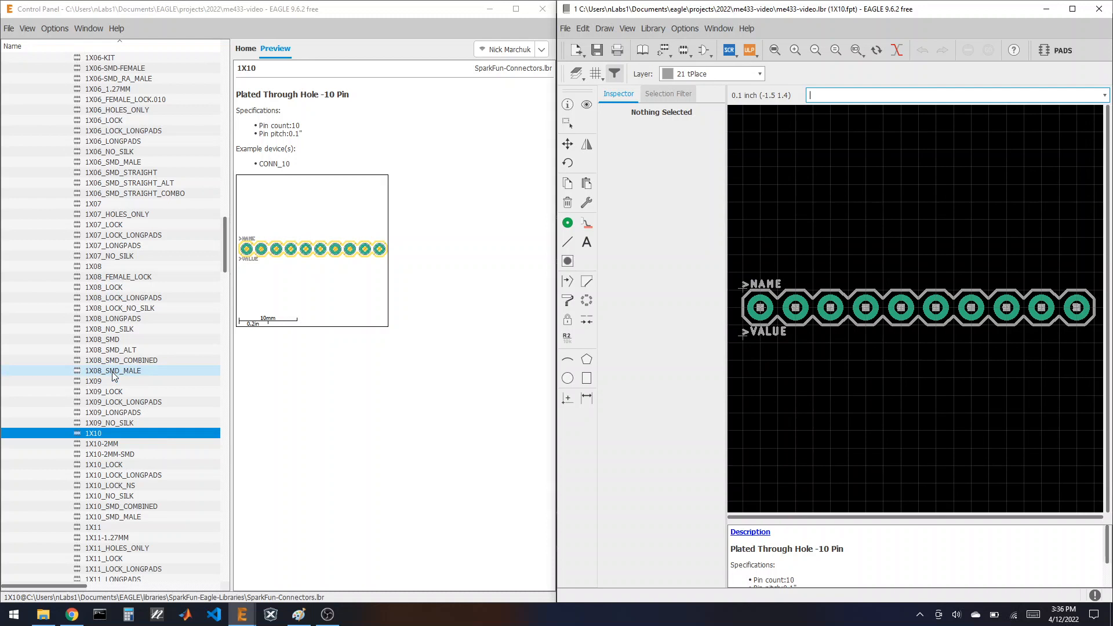
# Step: Collapse the SparkFun and Libraries folders in the Control Panel tree
pyautogui.click(226, 261)
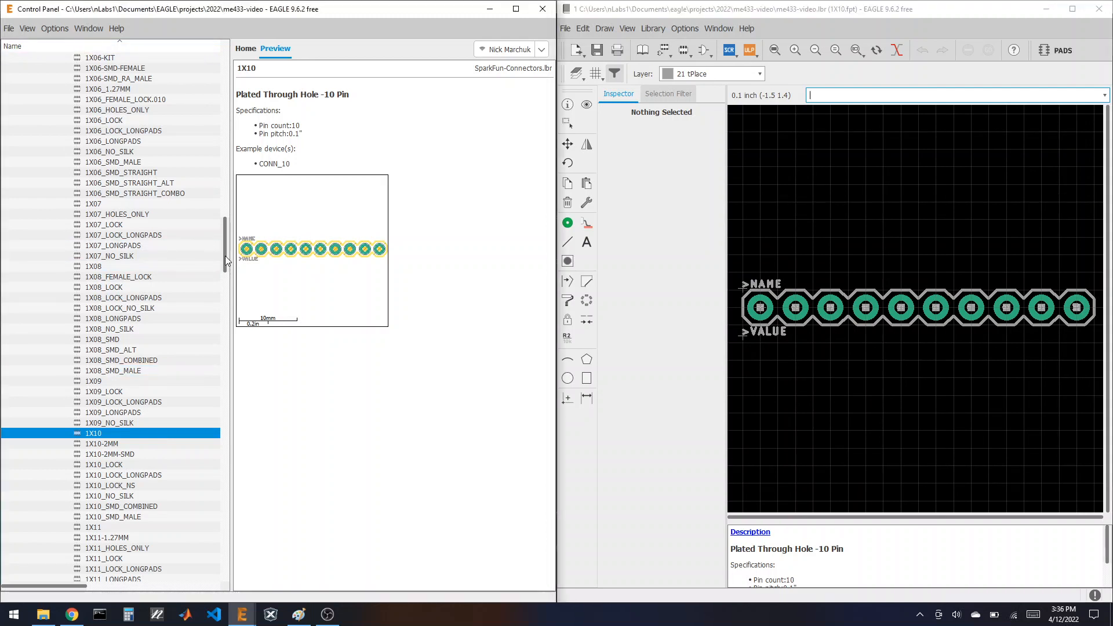
pyautogui.moveTo(226, 261); pyautogui.dragTo(226, 95)
pyautogui.click(42, 171)
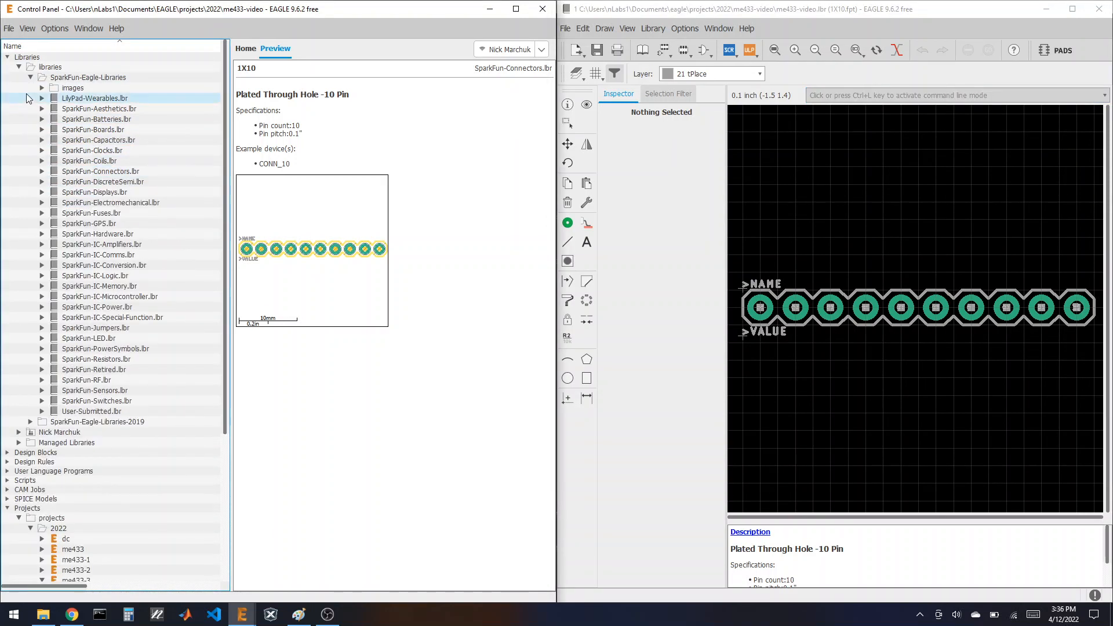
pyautogui.click(30, 77)
pyautogui.click(19, 66)
pyautogui.click(8, 57)
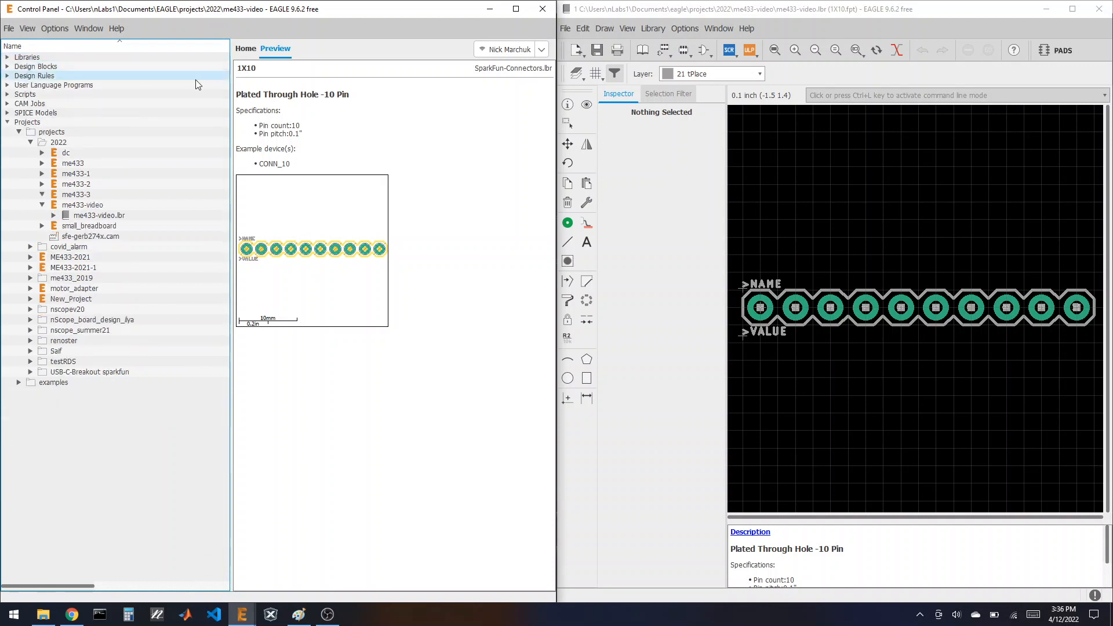
# Step: Maximize the library editor window and set the grid to 50 mil
pyautogui.doubleClick(627, 6)
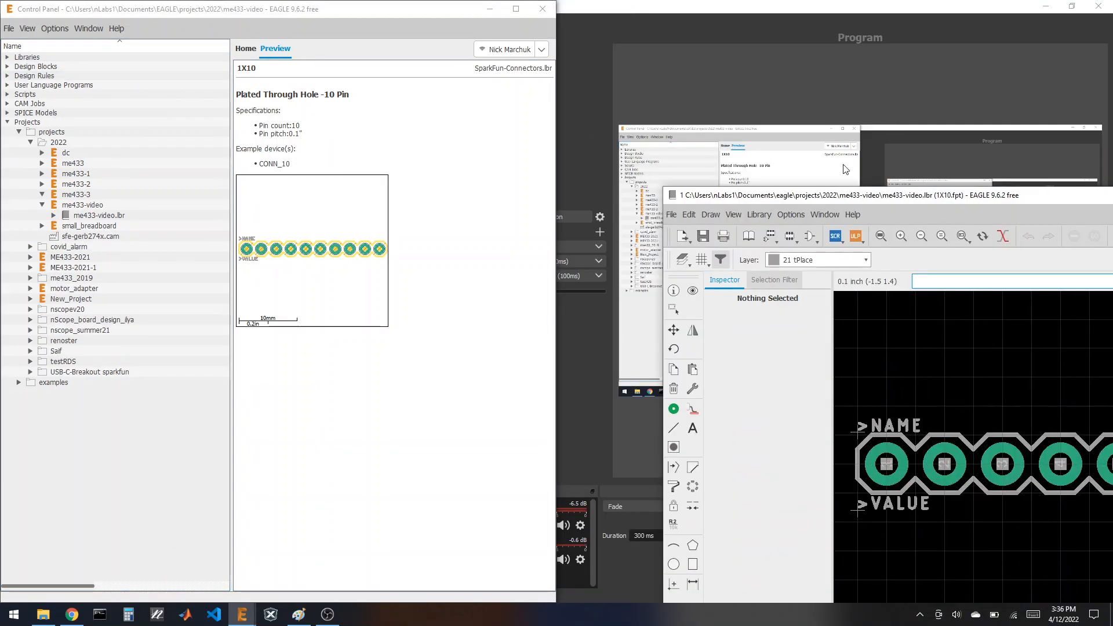
pyautogui.moveTo(845, 194); pyautogui.dragTo(194, 2)
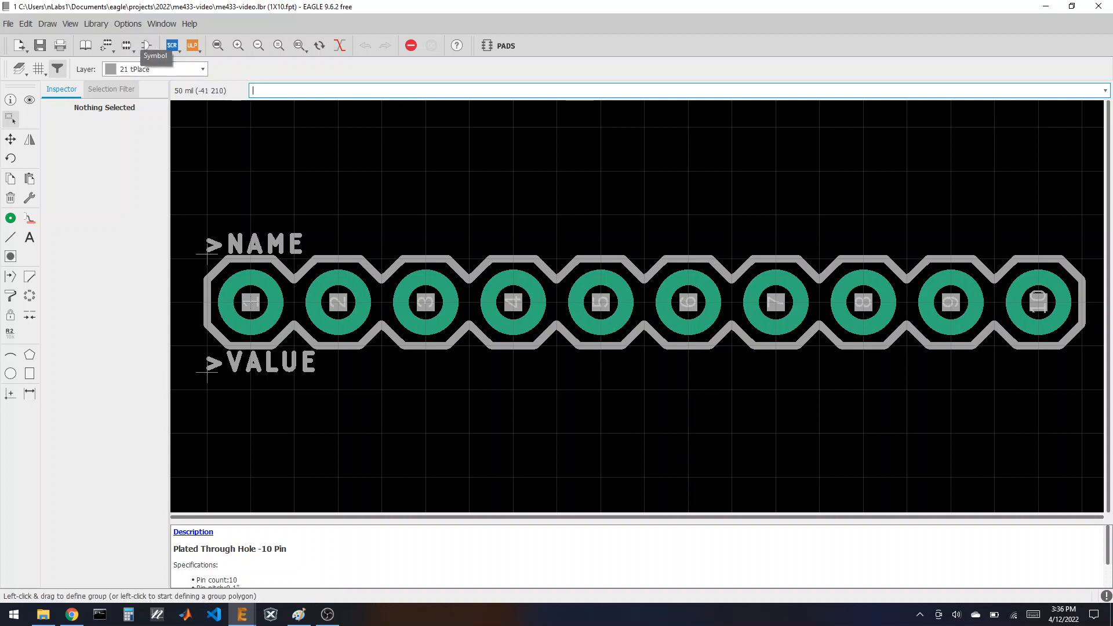
pyautogui.click(39, 69)
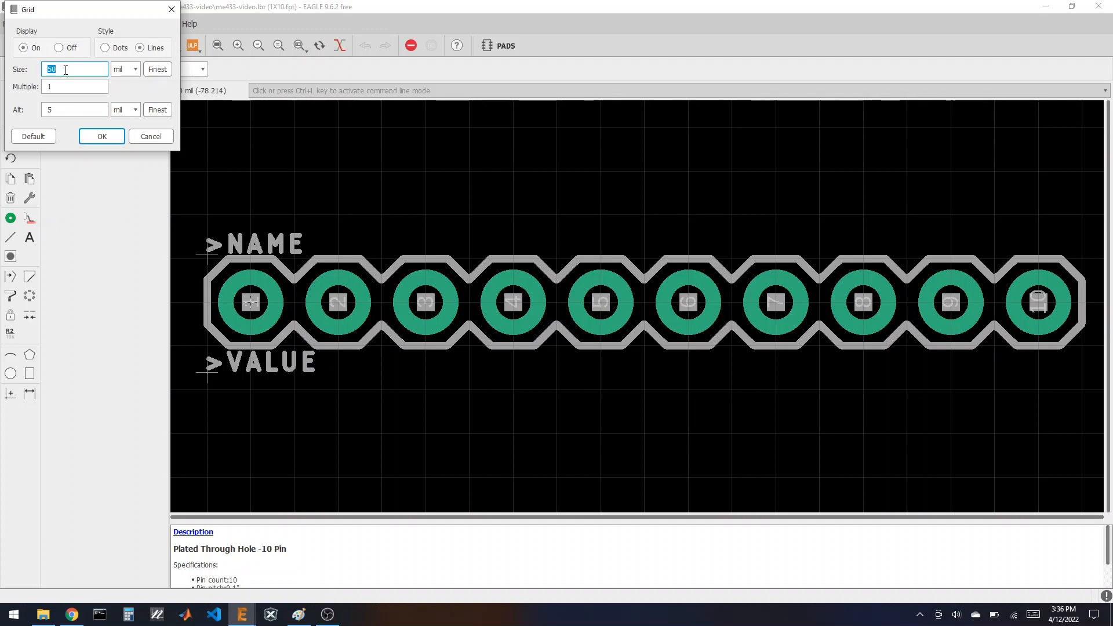
pyautogui.click(102, 136)
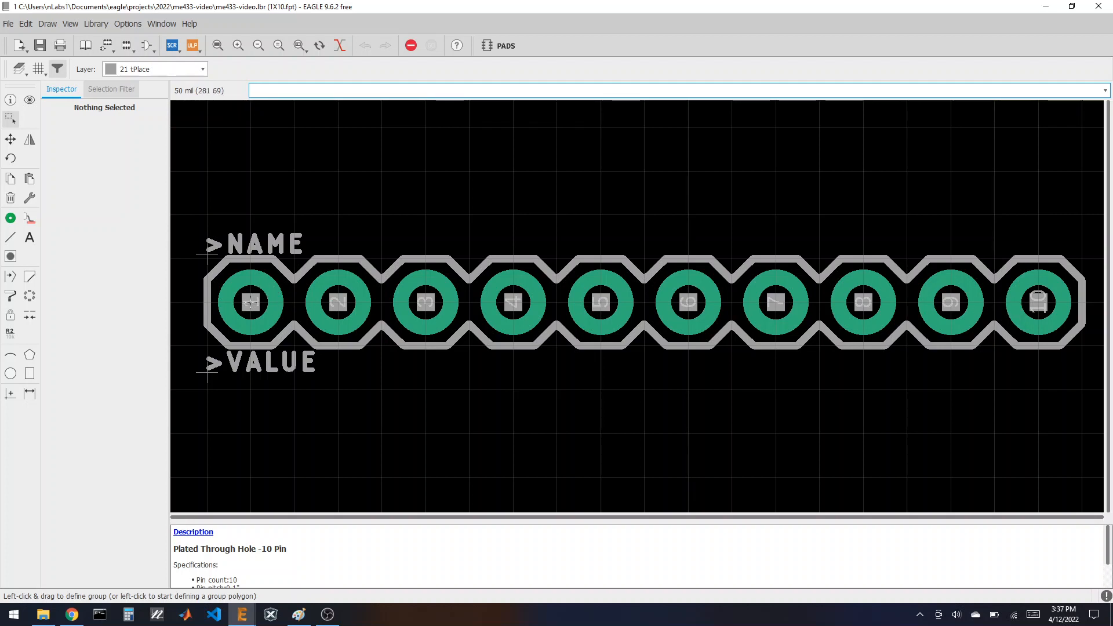
# Step: Give 1X10 pad 2 a round shape, diameter 74, drill 40 and angle 90
pyautogui.click(11, 100)
pyautogui.click(328, 300)
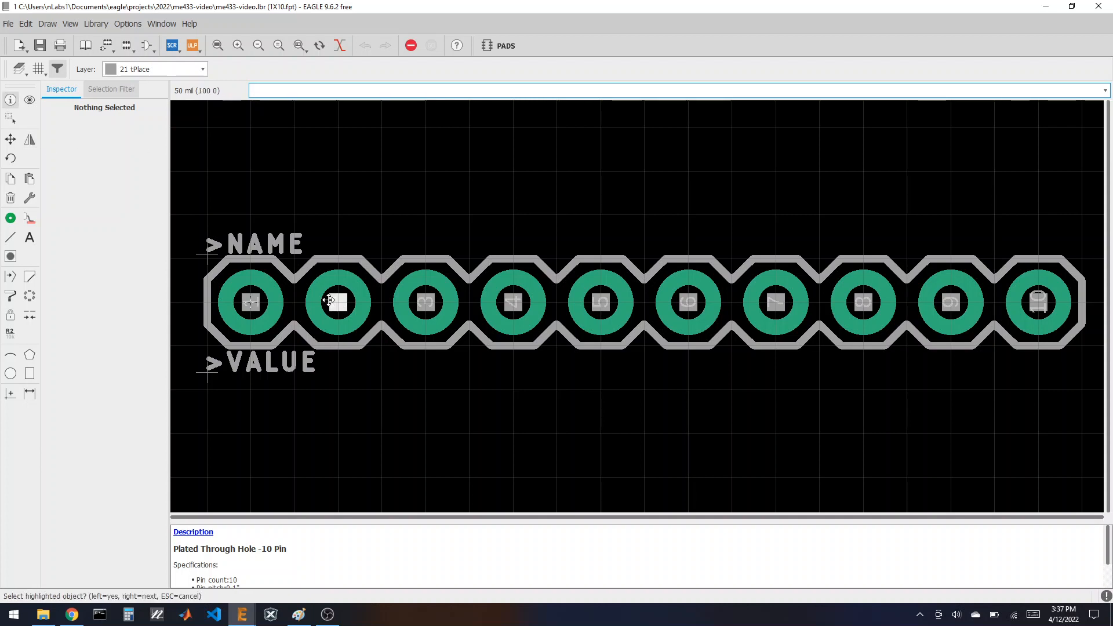
pyautogui.click(328, 300)
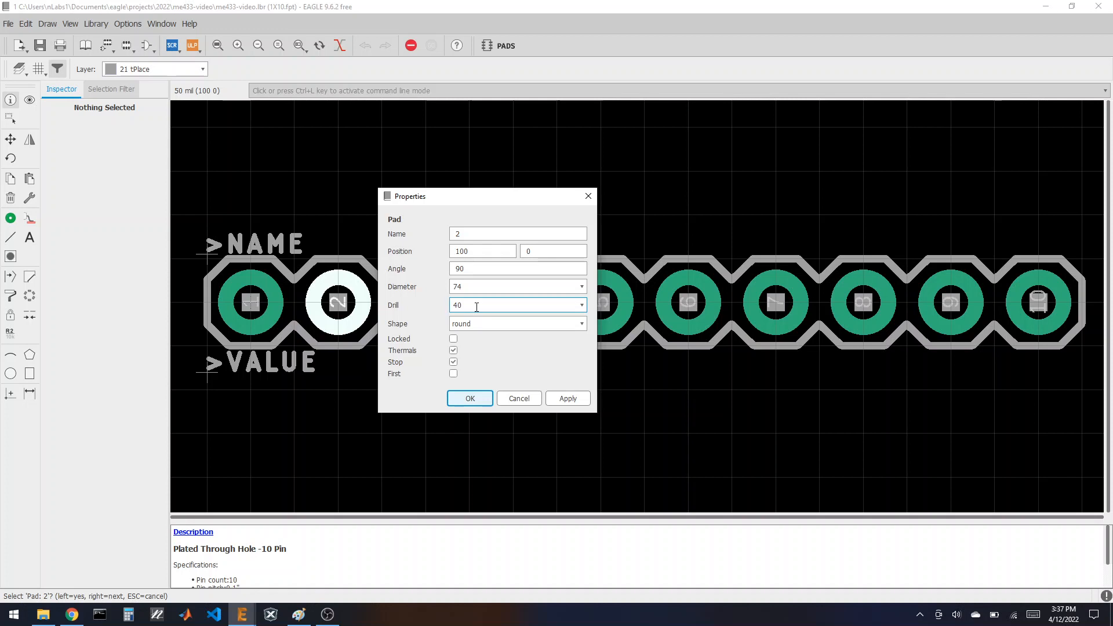
pyautogui.click(478, 287)
pyautogui.moveTo(466, 203); pyautogui.dragTo(666, 197)
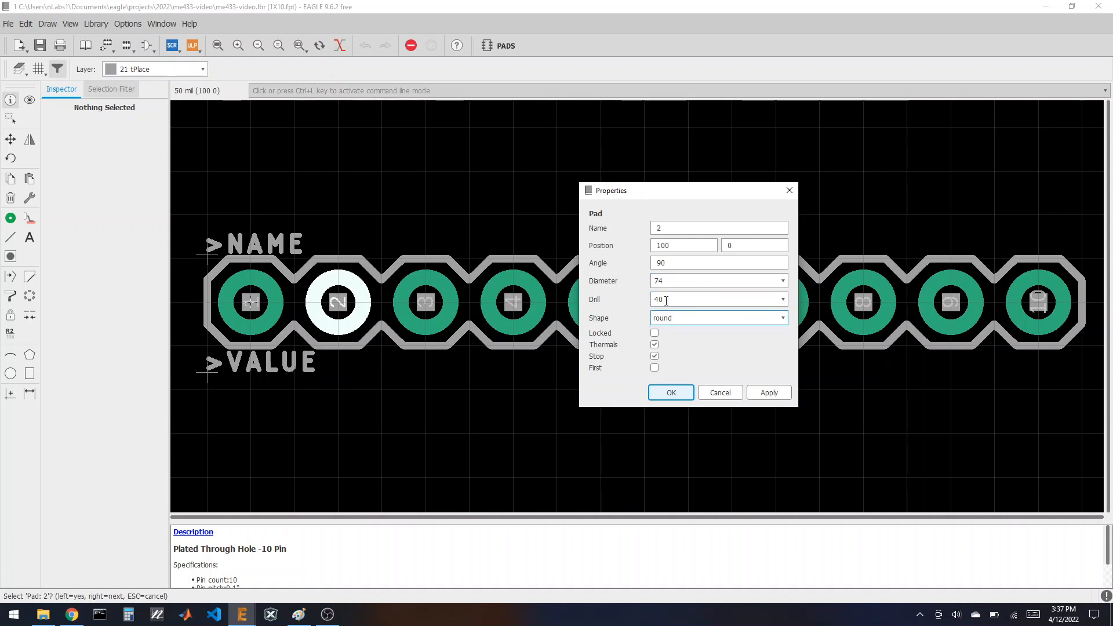
pyautogui.click(672, 393)
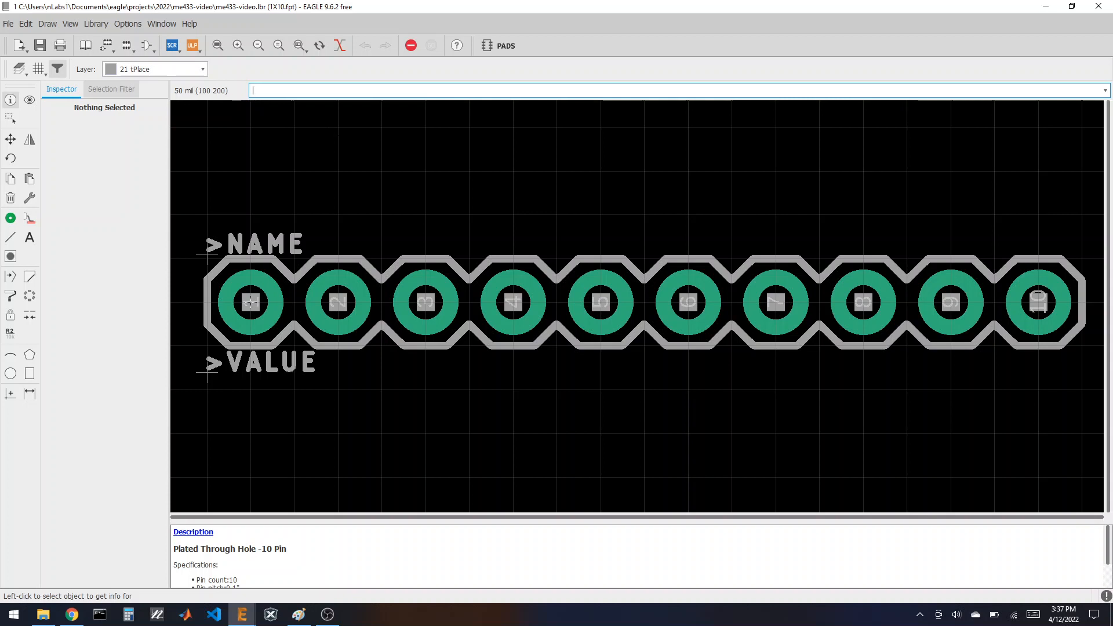
# Step: Open the 1X04 footprint and copy its whole group
pyautogui.click(132, 51)
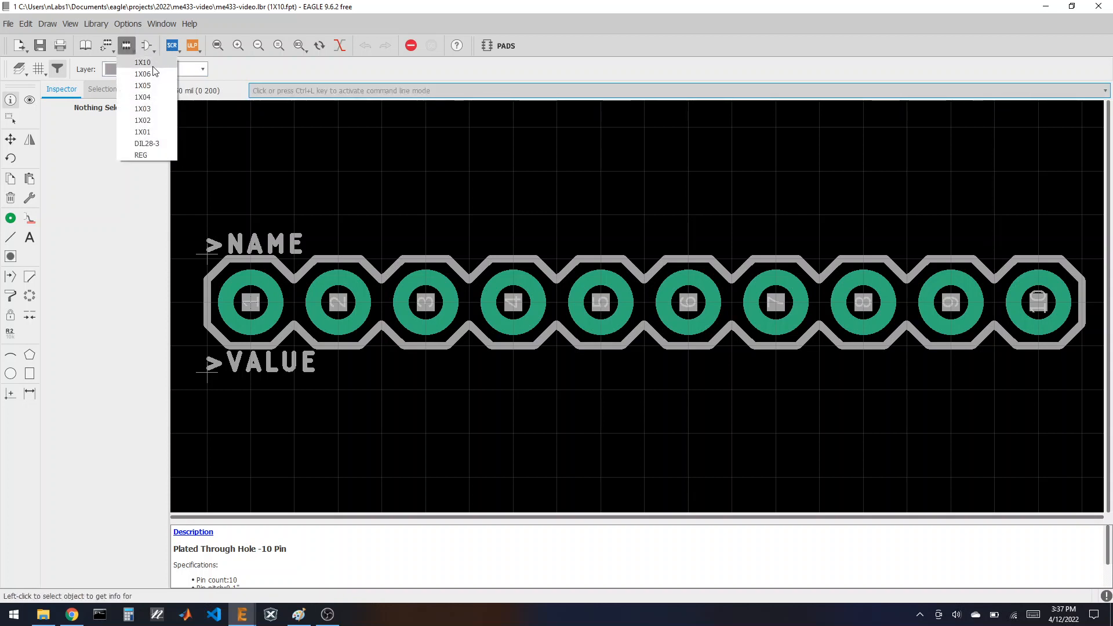
pyautogui.click(155, 97)
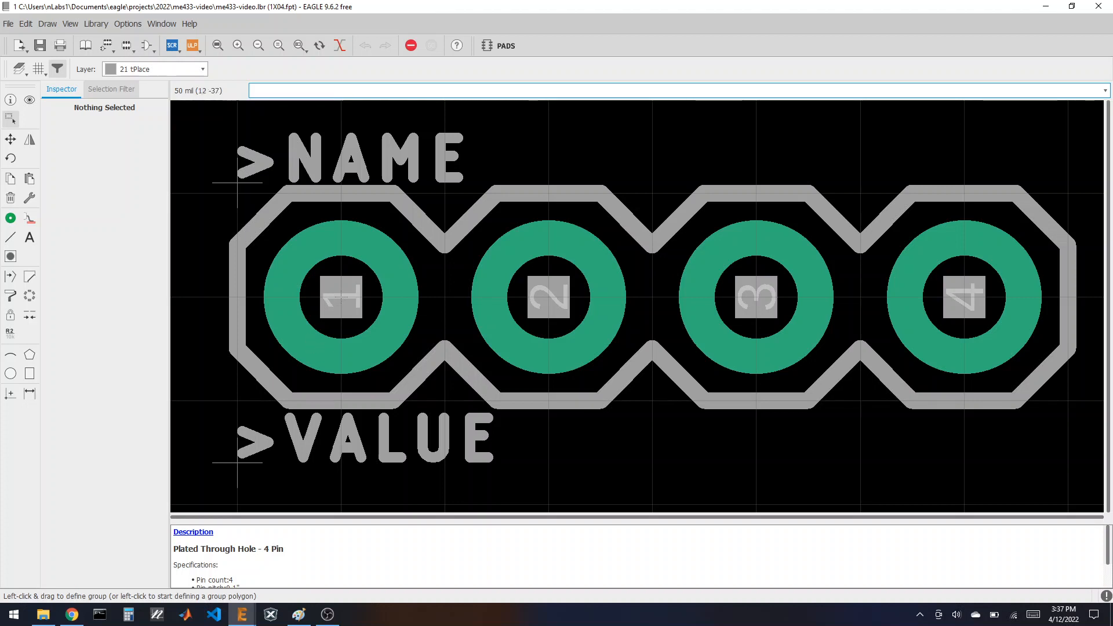
pyautogui.scroll(-2, 750, 235)
pyautogui.scroll(2, 603, 376)
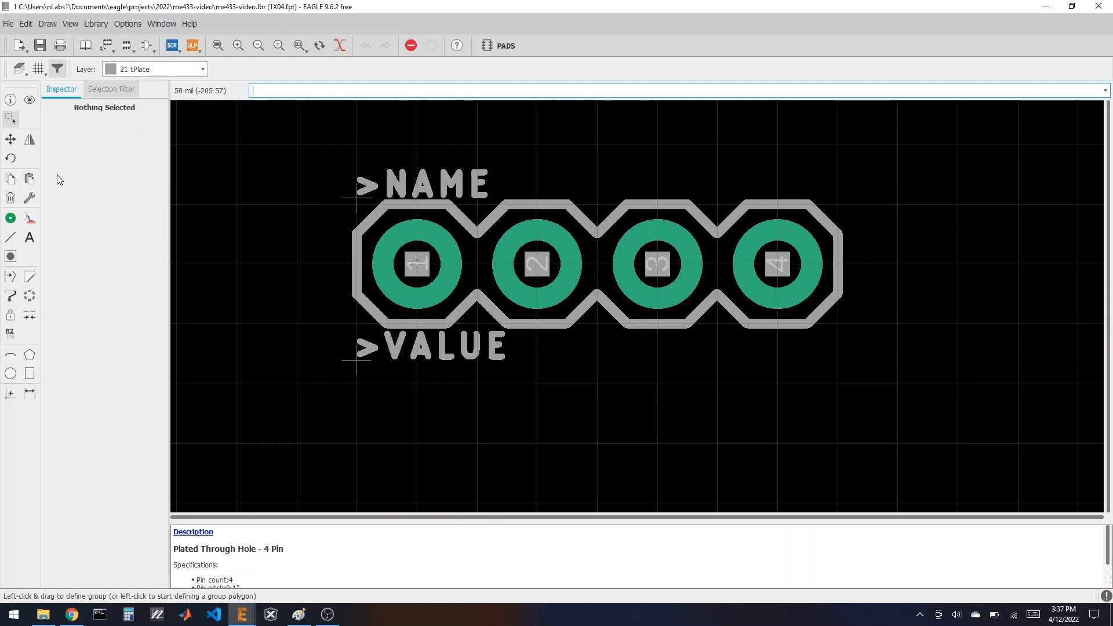
pyautogui.moveTo(284, 132); pyautogui.dragTo(896, 387)
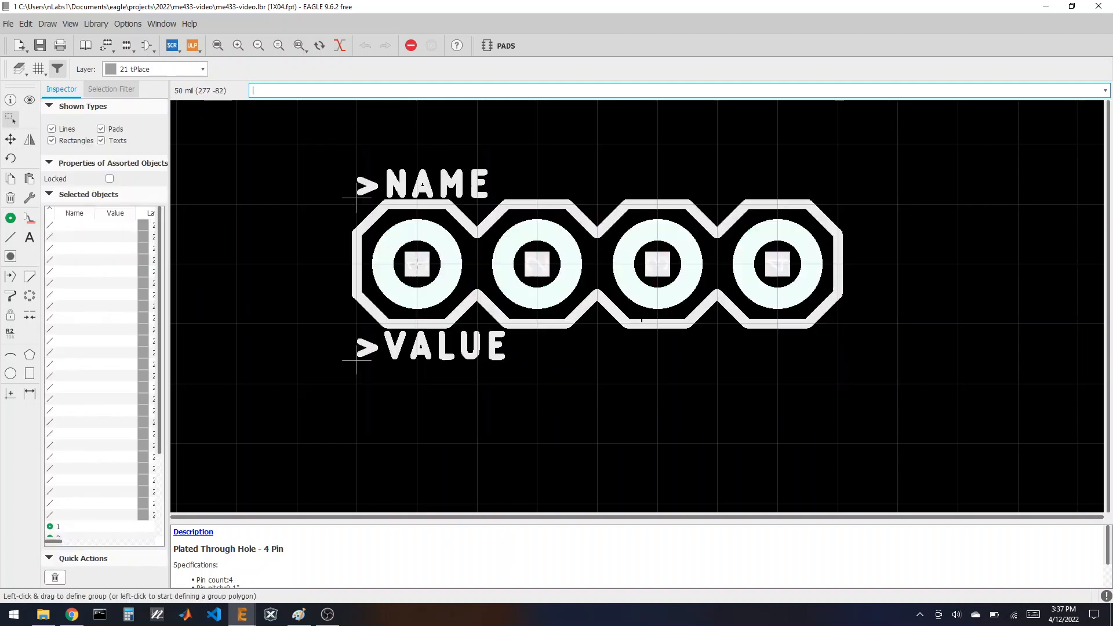
pyautogui.click(10, 179)
pyautogui.click(528, 260)
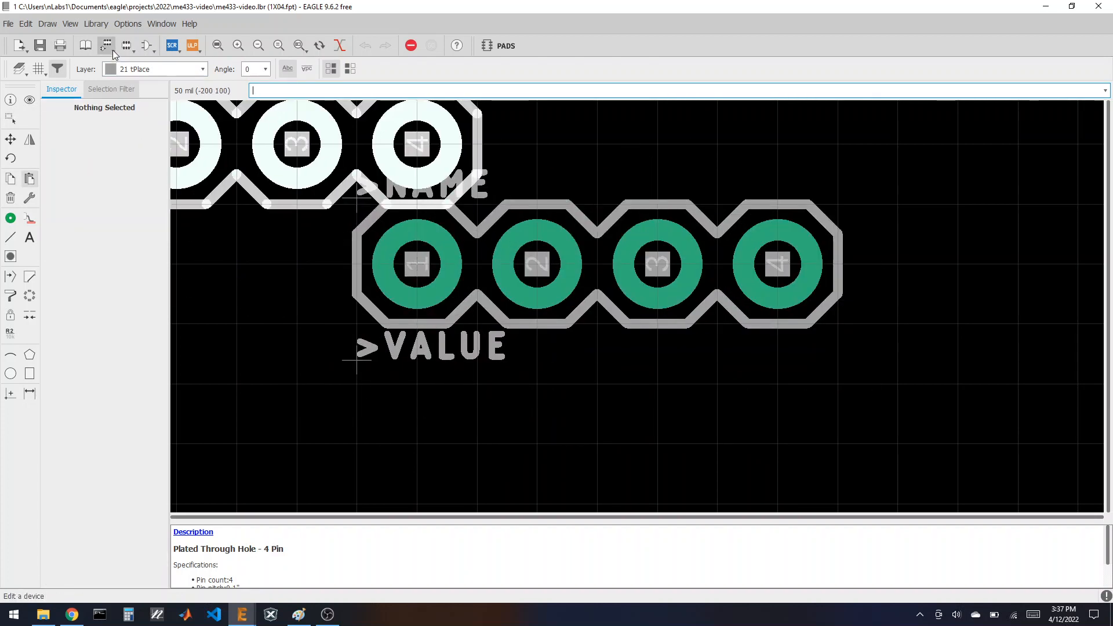
# Step: Create a new DISPLAY footprint and paste the 1X04 copy rotated 90° to vertical
pyautogui.click(127, 46)
pyautogui.click(97, 256)
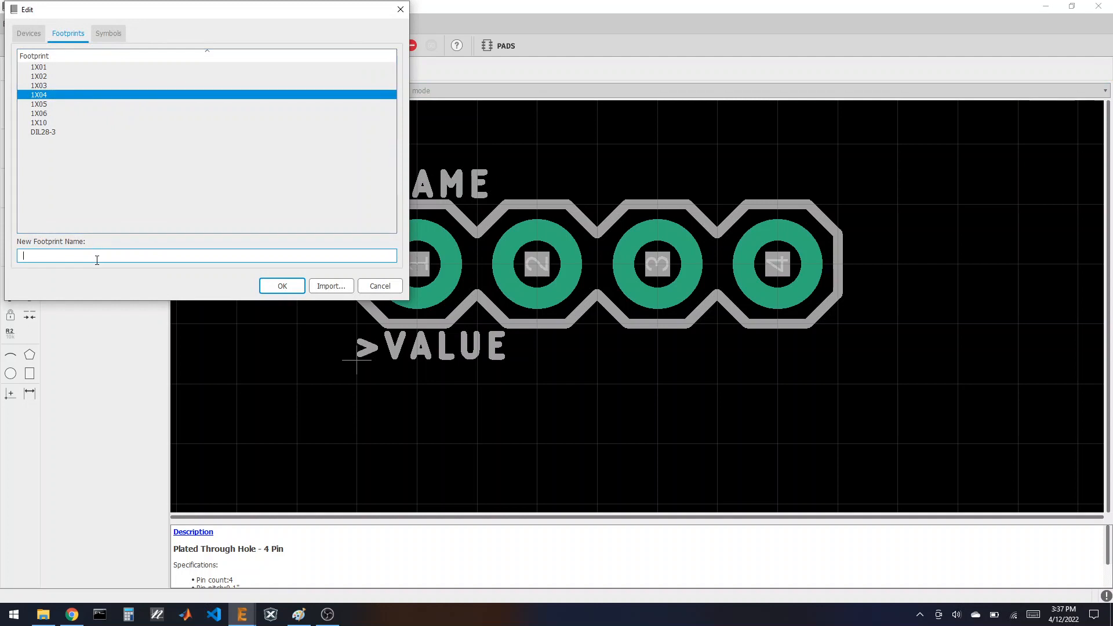
pyautogui.write('DISPLA')
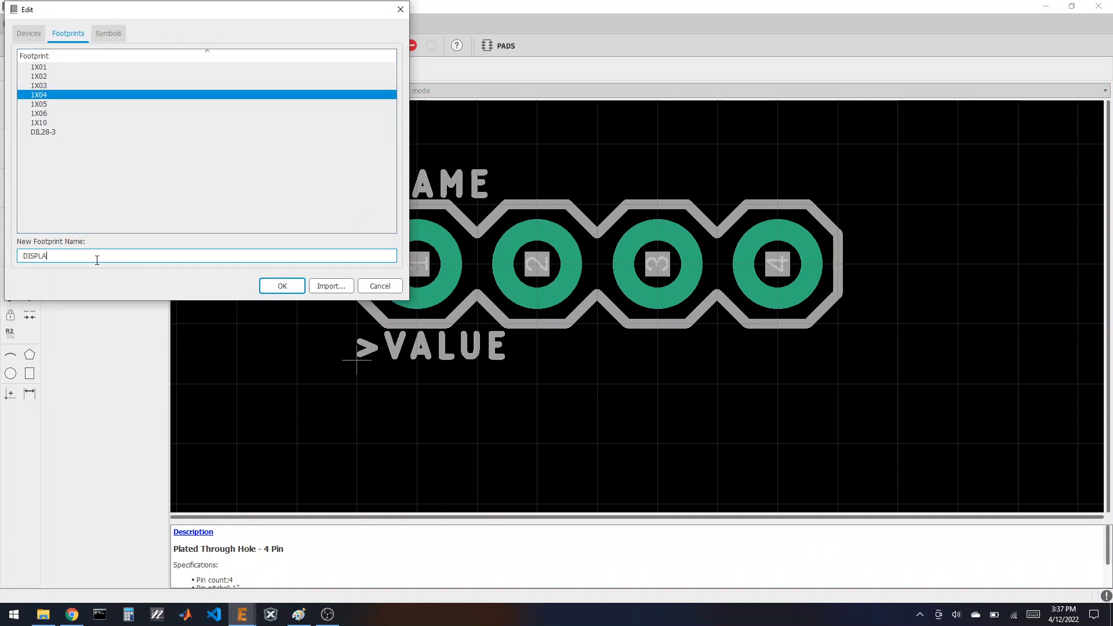
pyautogui.write('Y')
pyautogui.press('Return')
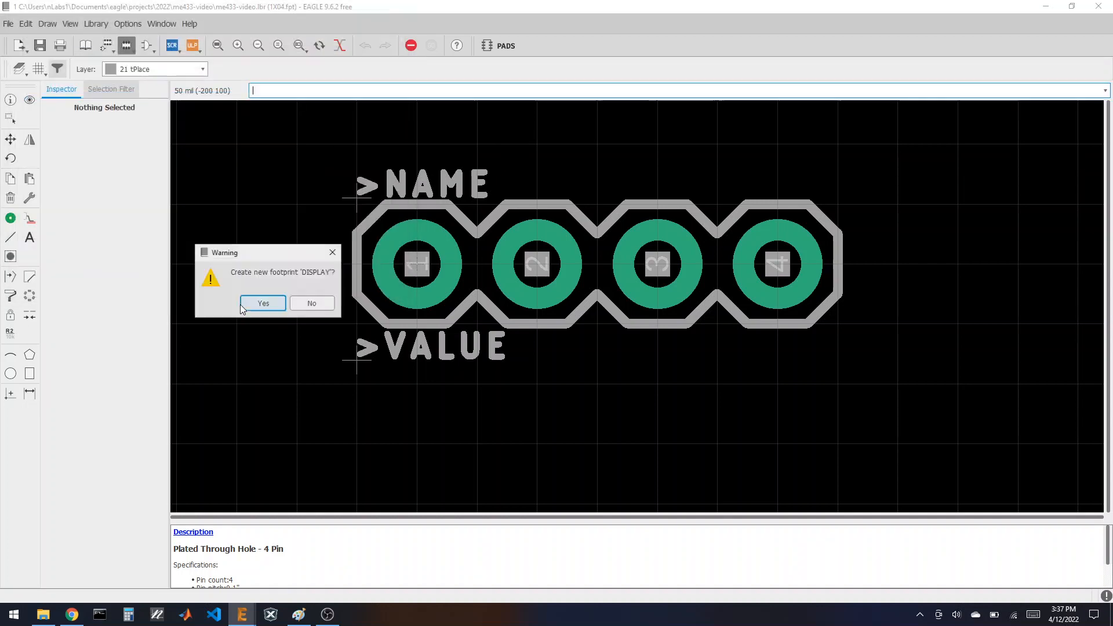
pyautogui.press('Return')
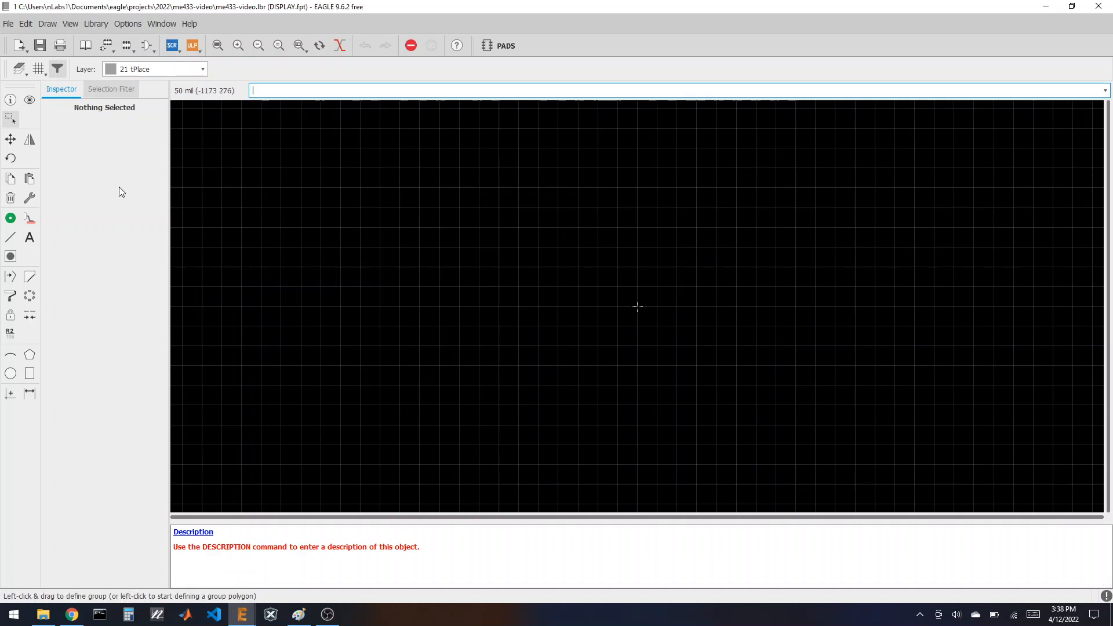
pyautogui.click(10, 178)
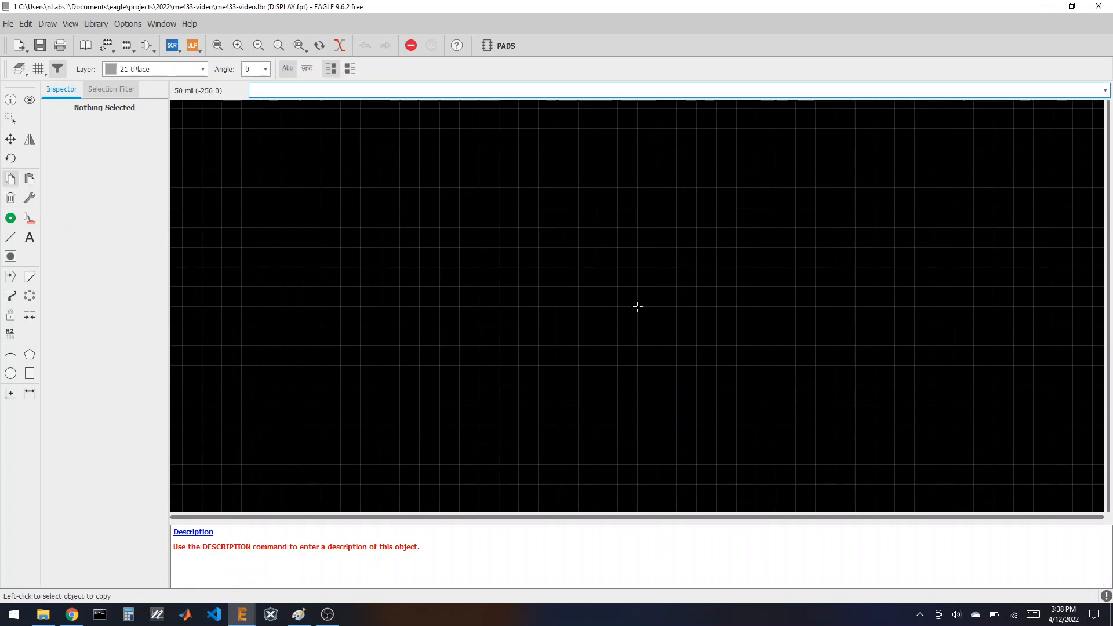
pyautogui.click(30, 178)
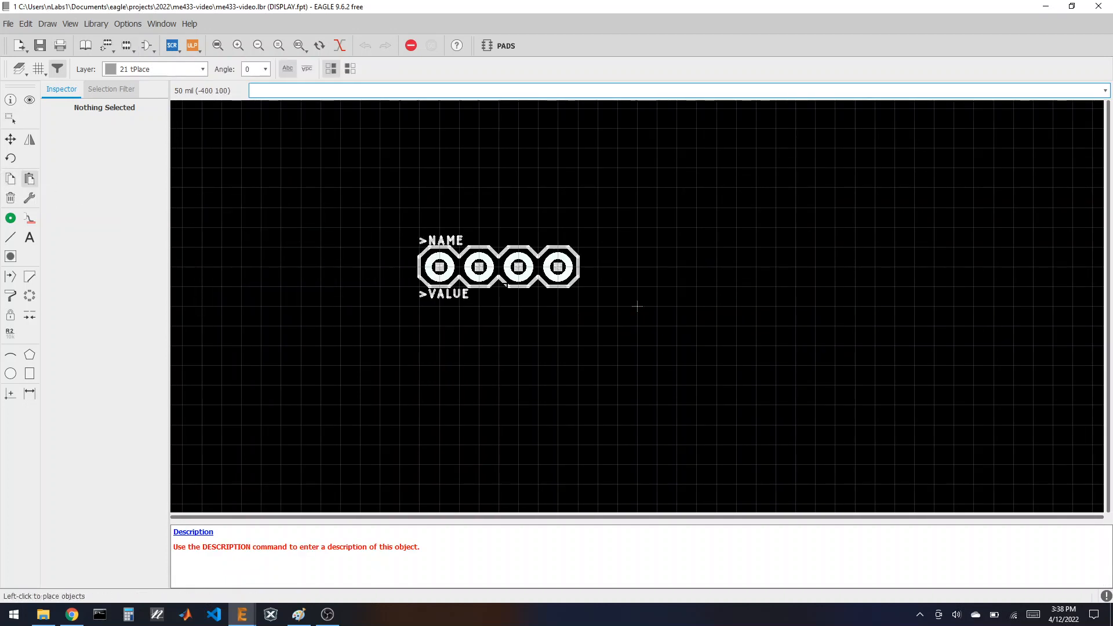
pyautogui.rightClick(607, 322)
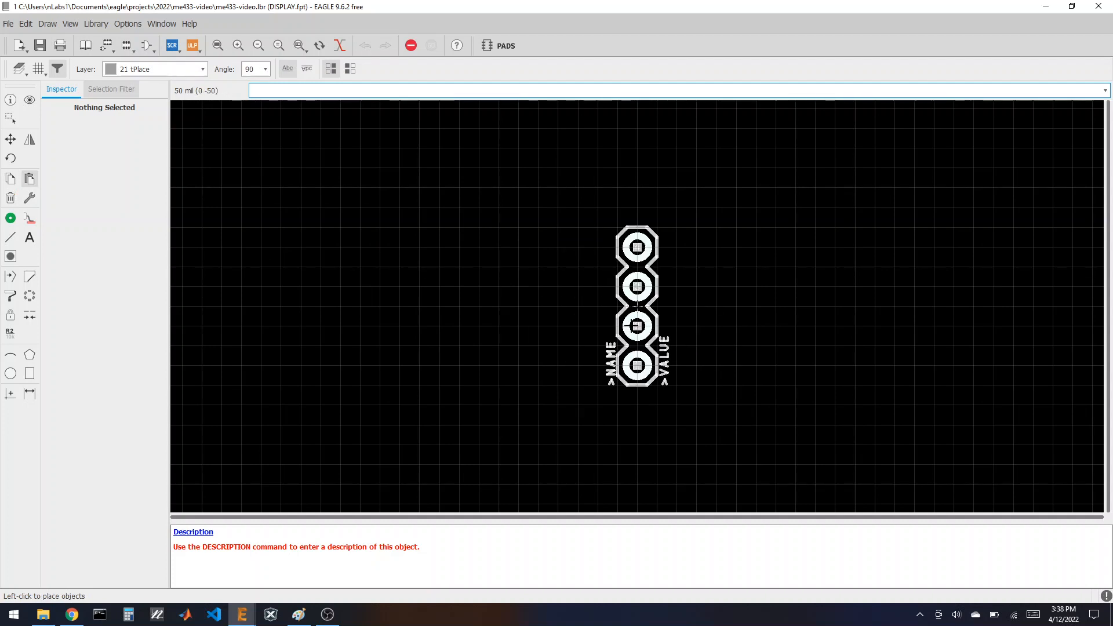
pyautogui.click(636, 326)
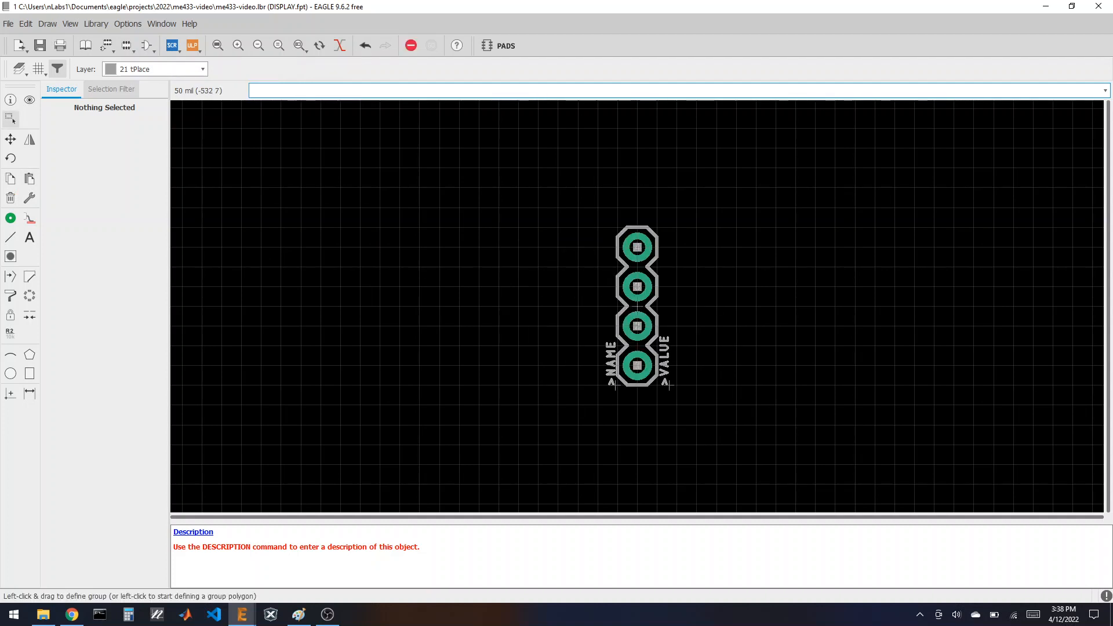
pyautogui.scroll(2, 635, 328)
pyautogui.scroll(-3, 625, 333)
pyautogui.scroll(3, 622, 286)
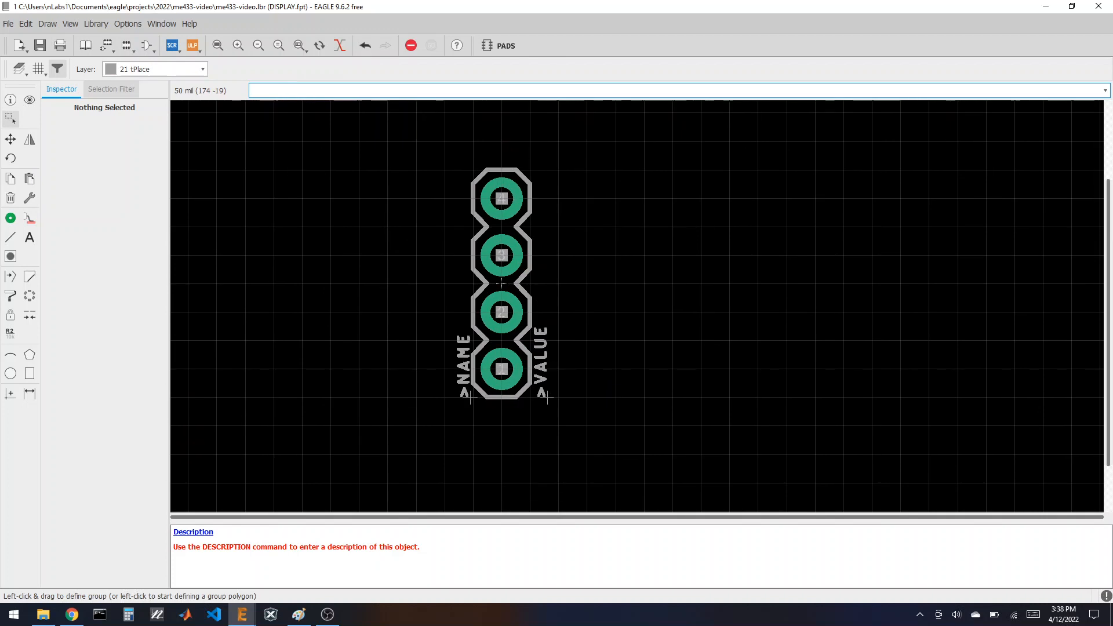
# Step: With Pads and Vias hidden, delete the copied outline and name/value labels
pyautogui.click(19, 68)
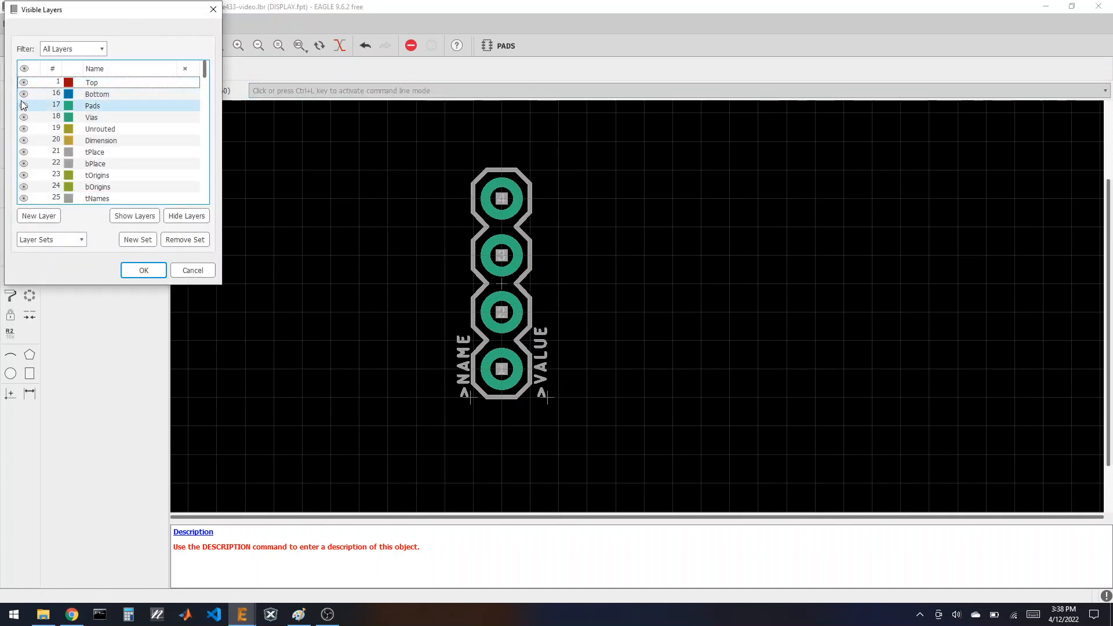
pyautogui.click(24, 105)
pyautogui.click(24, 117)
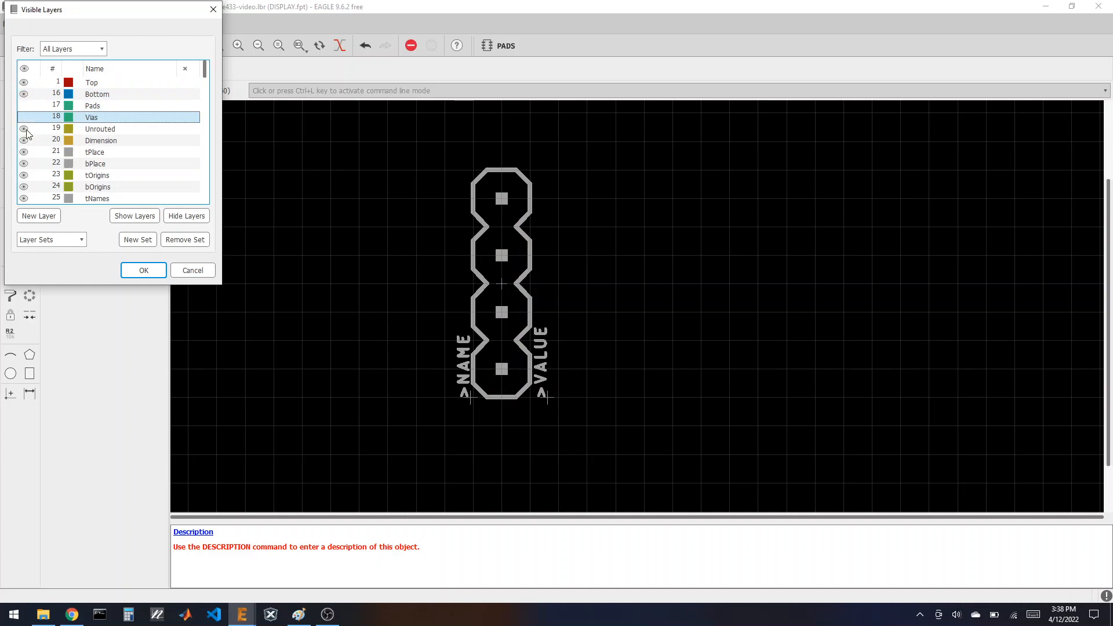
pyautogui.click(143, 270)
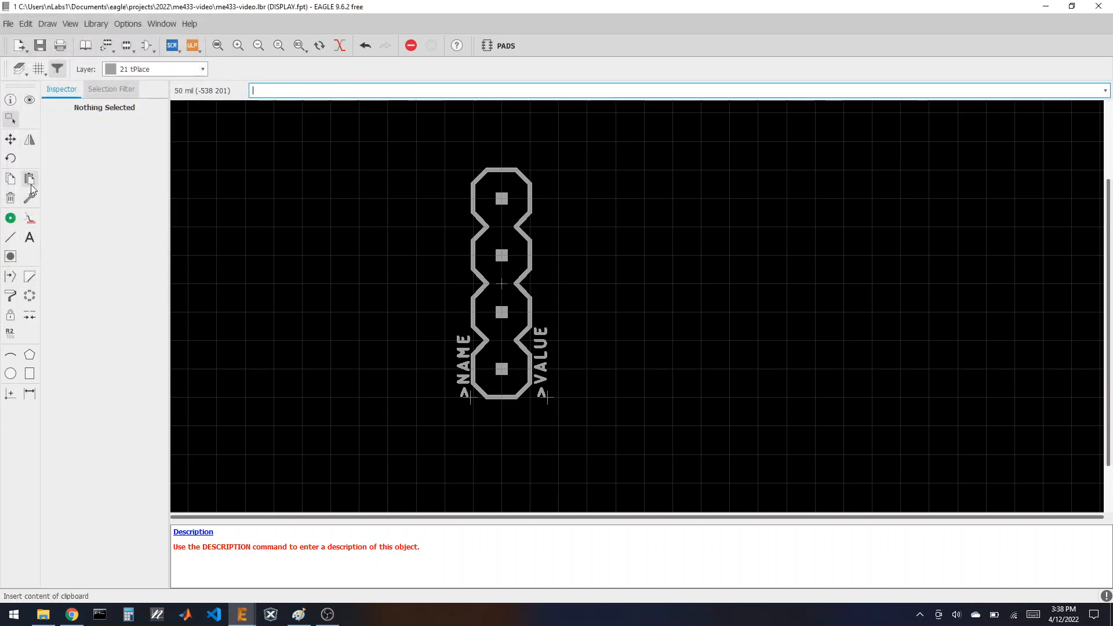
pyautogui.moveTo(377, 151); pyautogui.dragTo(638, 434)
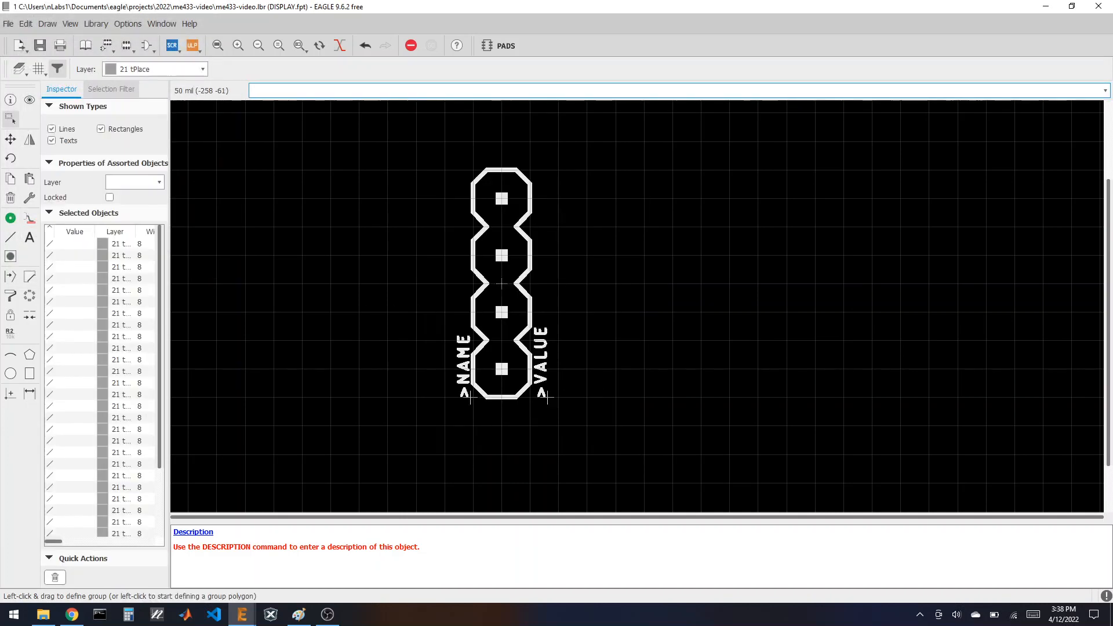
pyautogui.click(12, 197)
pyautogui.keyDown('ctrl'); pyautogui.rightClick(487, 289); pyautogui.keyUp('ctrl')
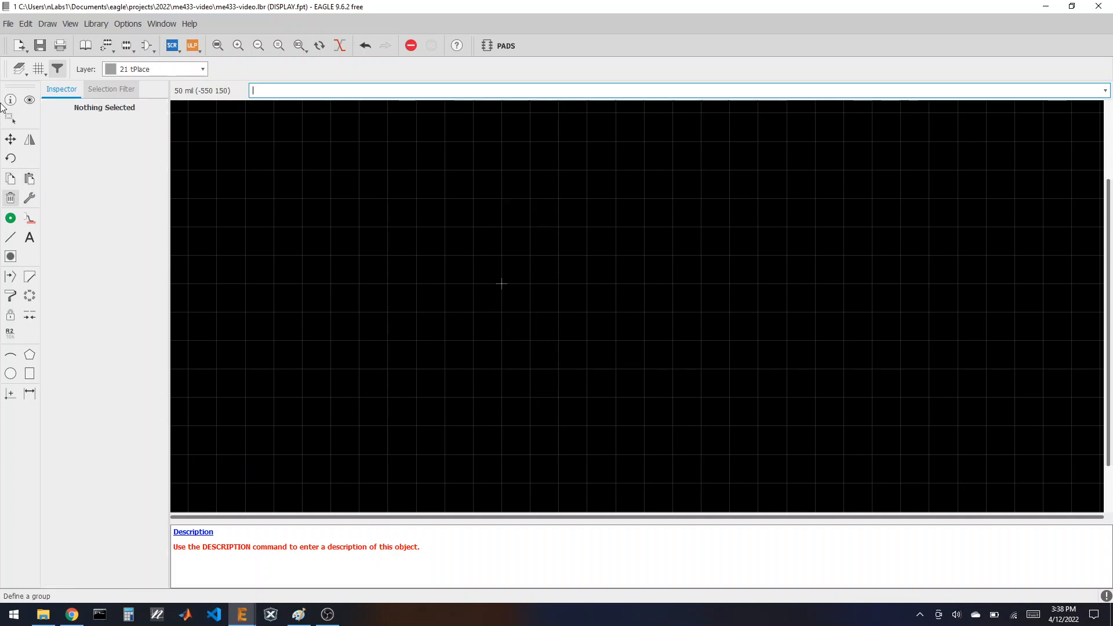
# Step: Show the Pads and Vias layers again and dock EAGLE on the screen's right half
pyautogui.click(19, 69)
pyautogui.click(23, 105)
pyautogui.click(24, 117)
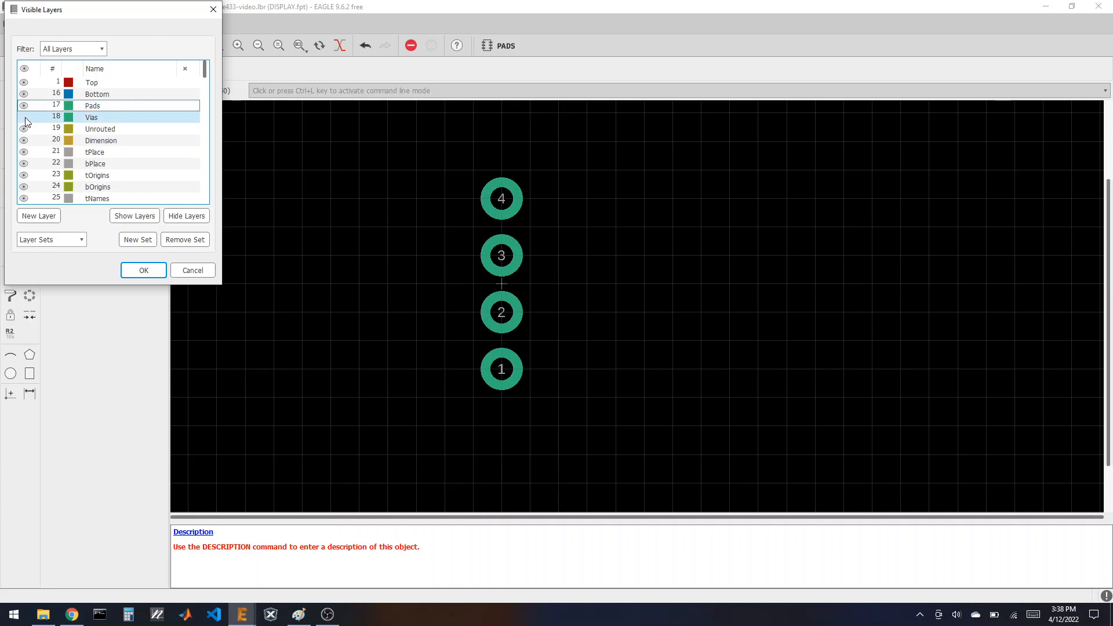
pyautogui.click(157, 270)
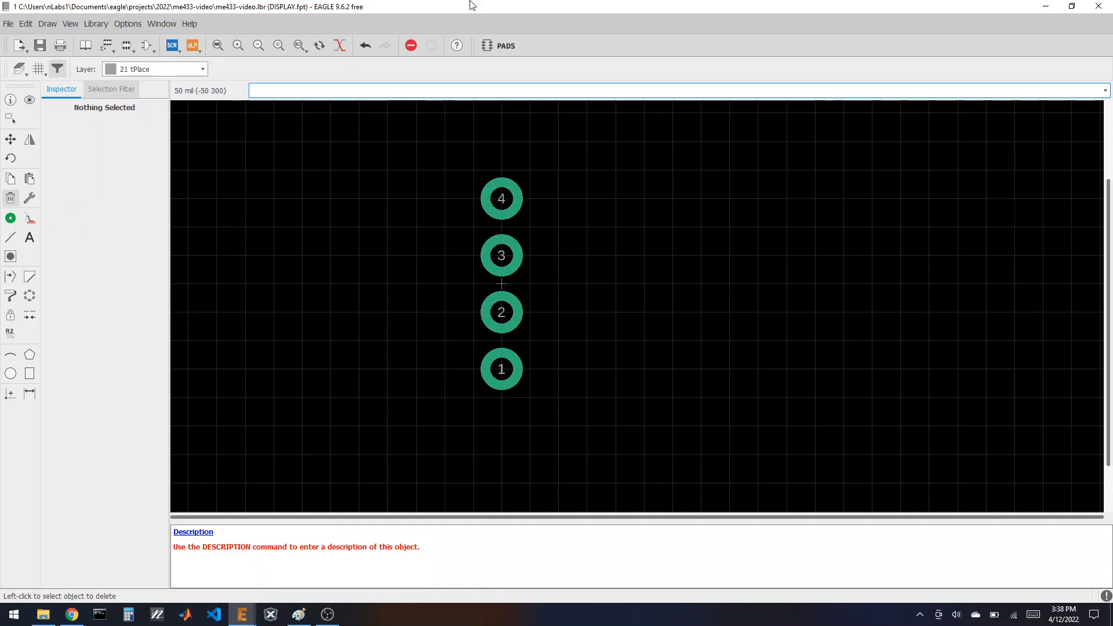
pyautogui.moveTo(471, 3); pyautogui.dragTo(1112, 174)
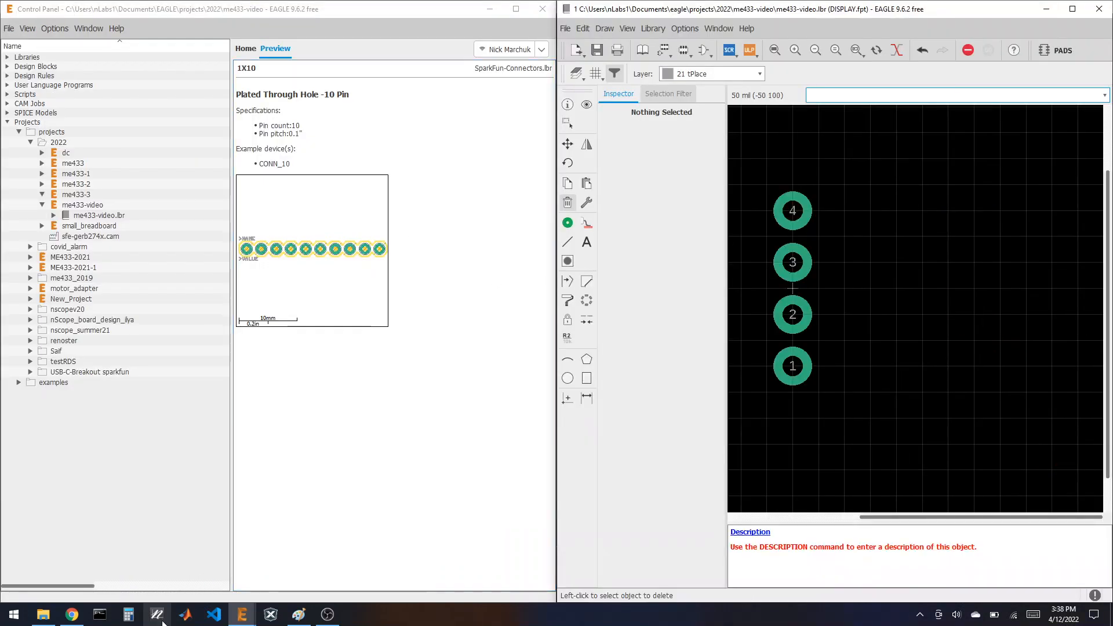
# Step: Switch to Chrome's Amazon tab showing the OLED module's GND, VCC, SCL, SDA pins
pyautogui.click(71, 614)
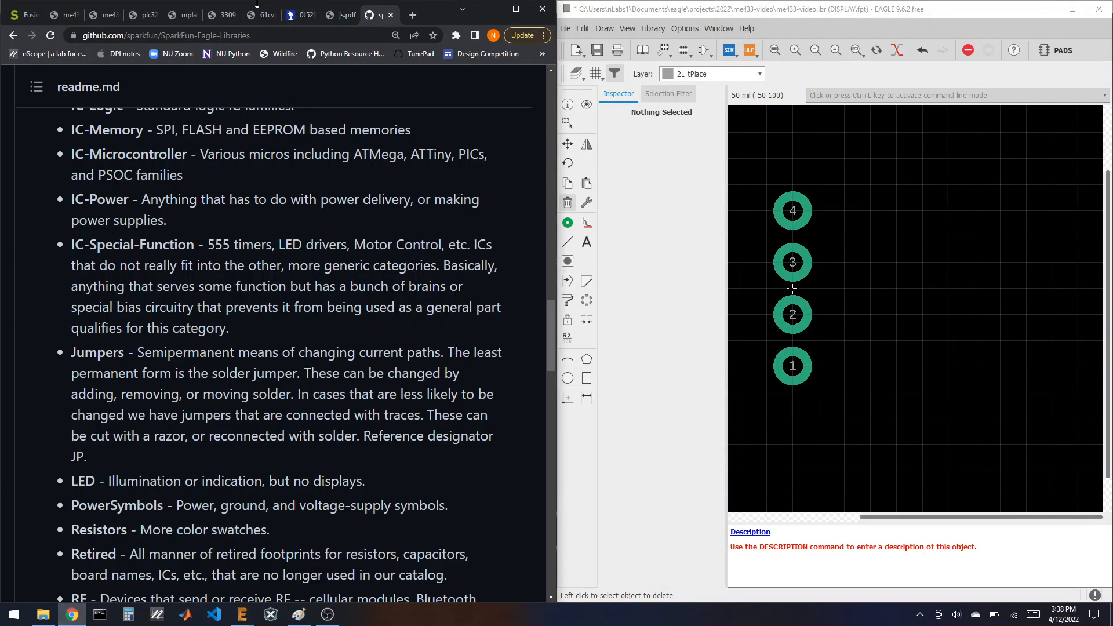
pyautogui.click(260, 13)
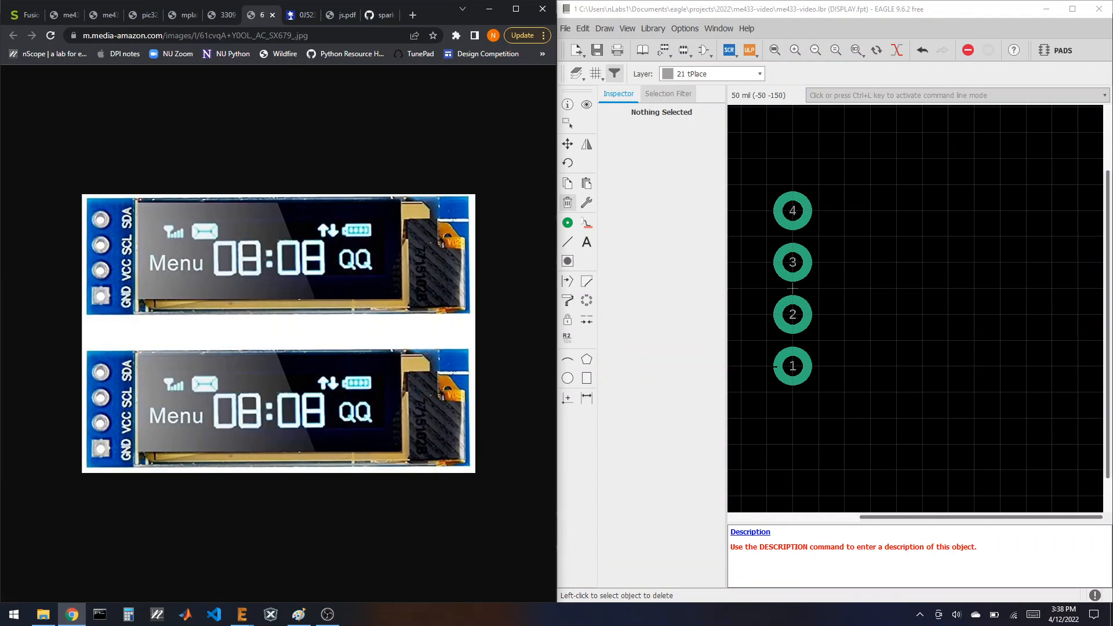
pyautogui.scroll(-3, 793, 288)
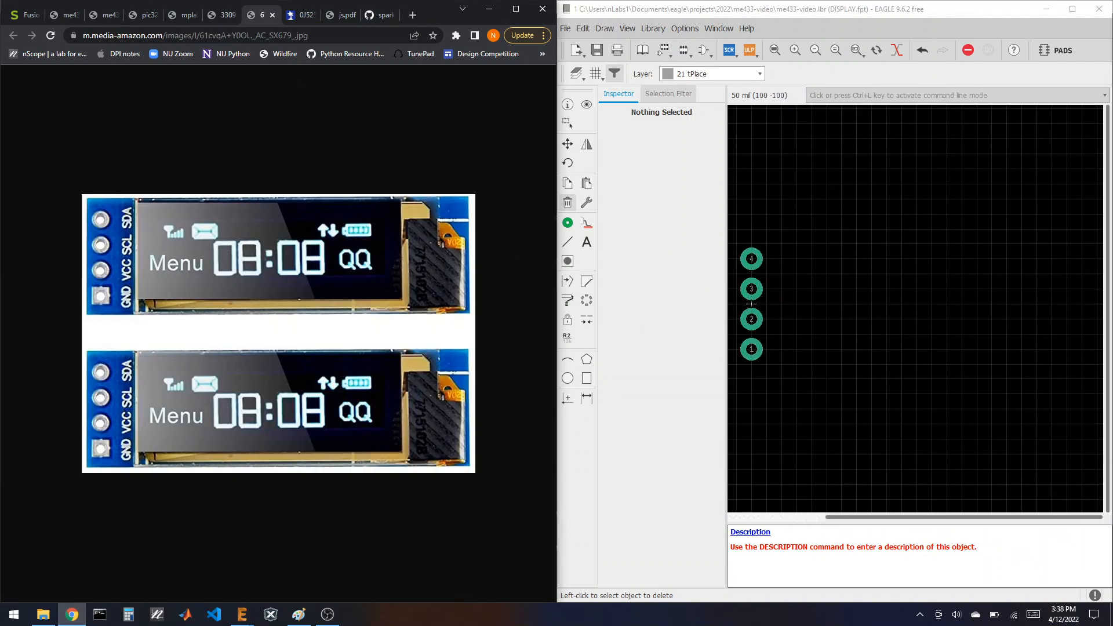
# Step: Draw a closed width-16 tPlace rectangle around the four DISPLAY pads
pyautogui.click(568, 242)
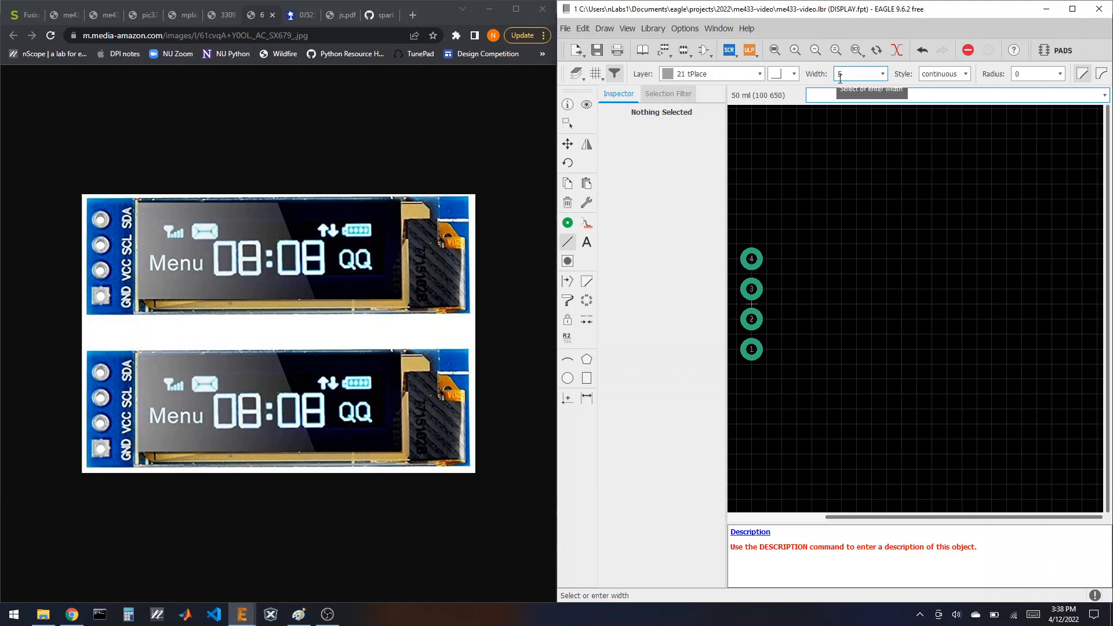
pyautogui.click(885, 76)
pyautogui.click(859, 165)
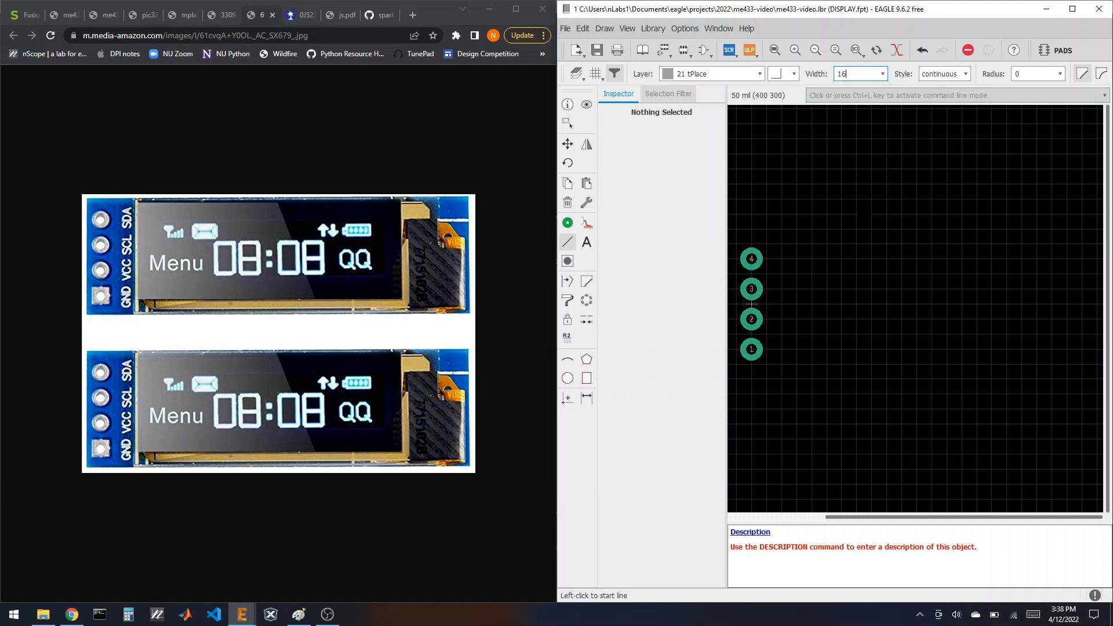
pyautogui.click(736, 241)
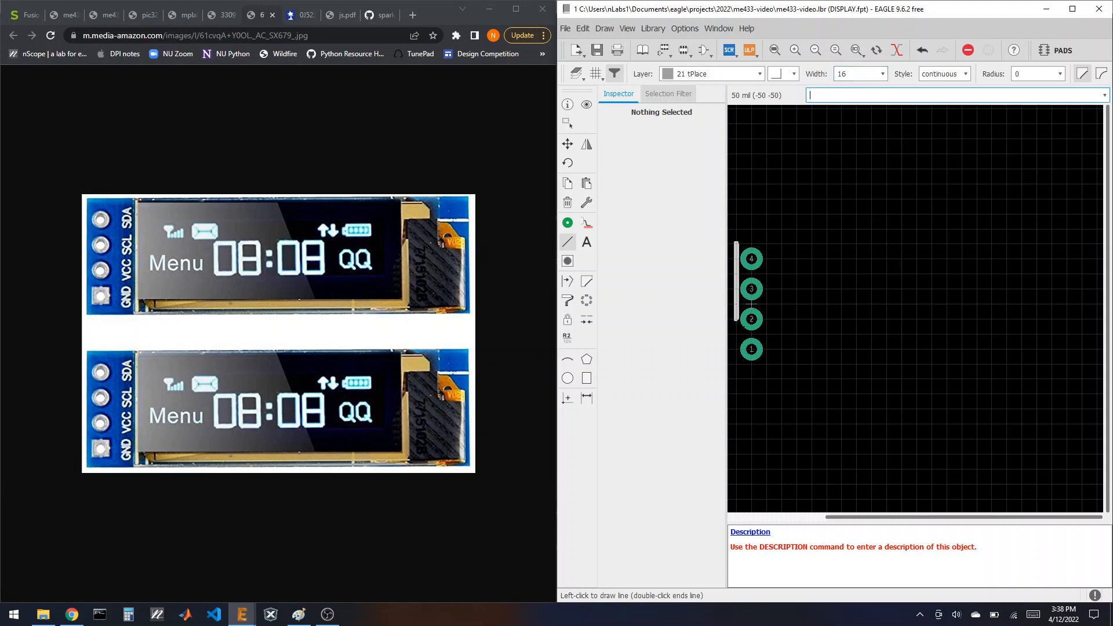
pyautogui.click(736, 364)
pyautogui.click(932, 364)
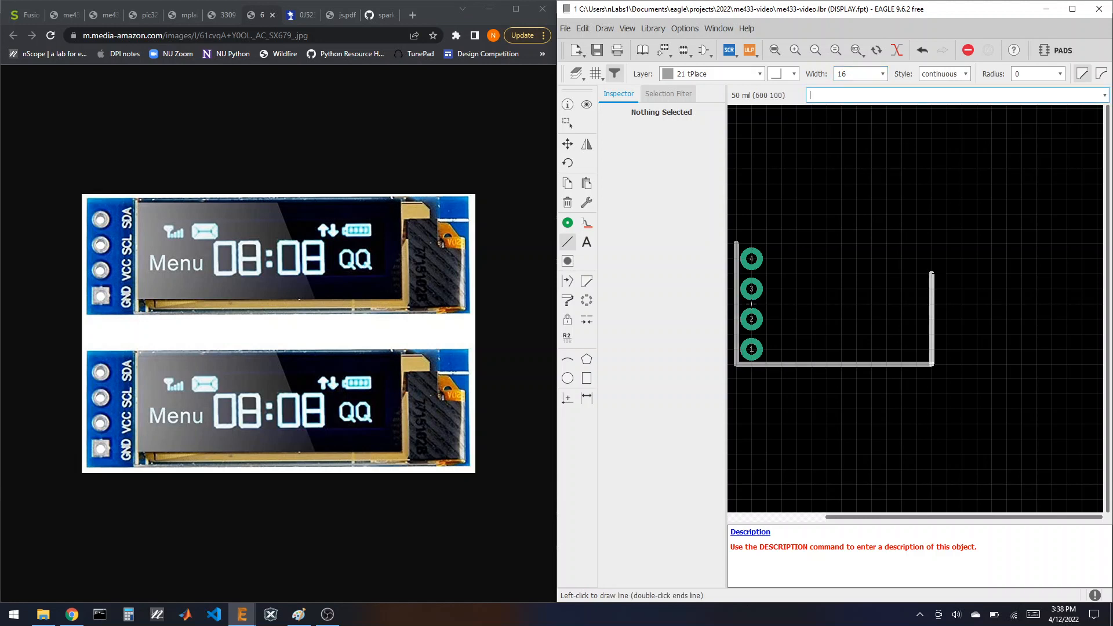
pyautogui.click(932, 243)
pyautogui.click(736, 243)
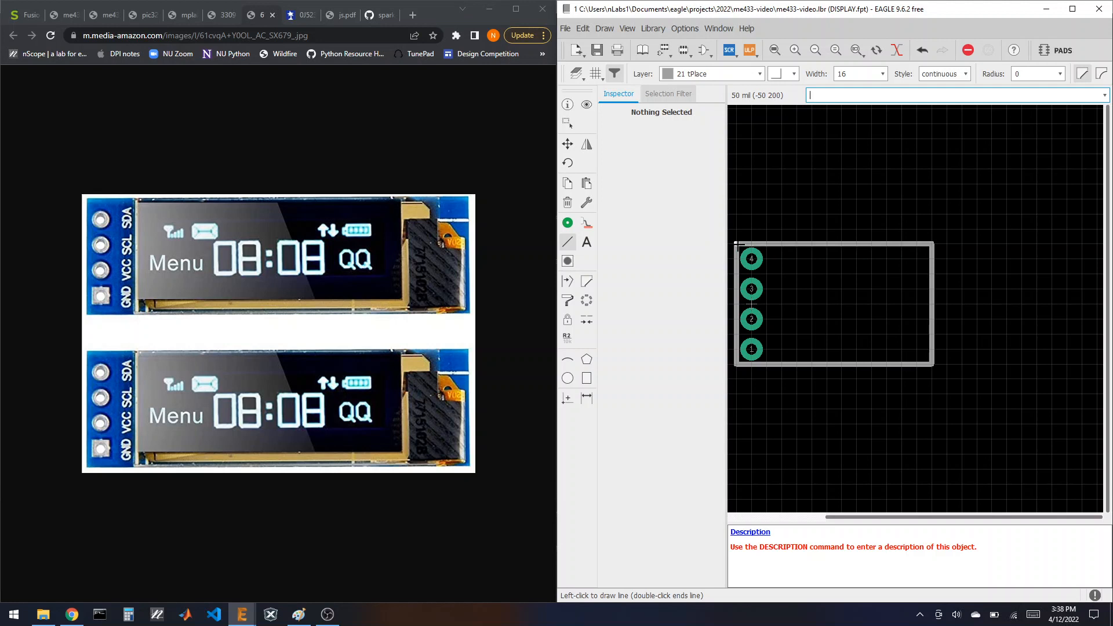
pyautogui.press('Escape')
pyautogui.click(567, 104)
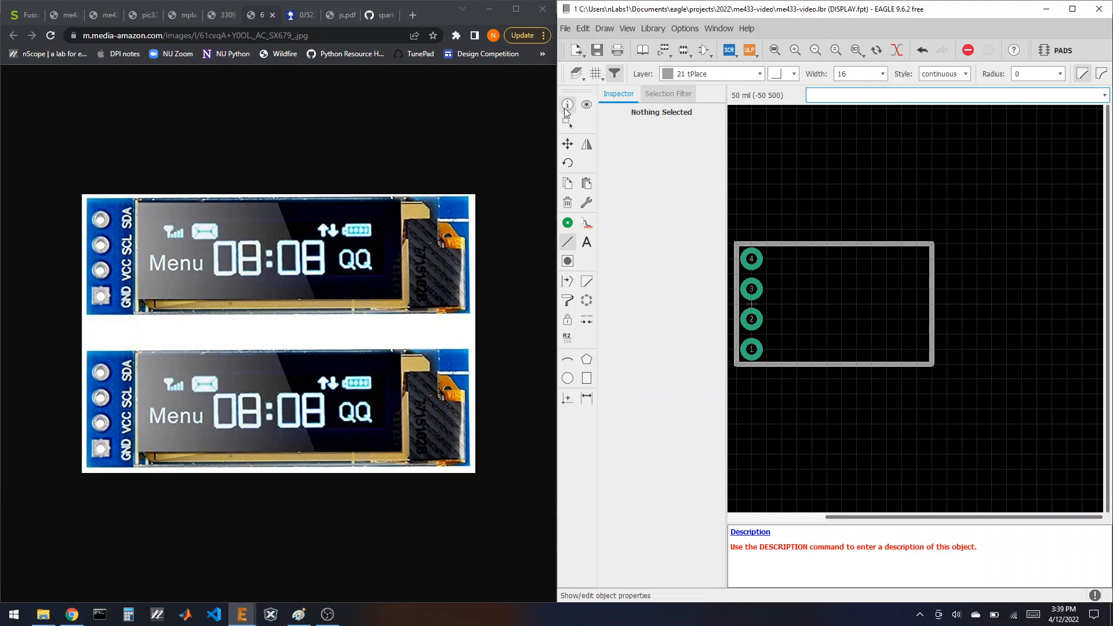
# Step: Move the outline's top edge to Y 250 and its bottom edge to Y -250
pyautogui.click(846, 248)
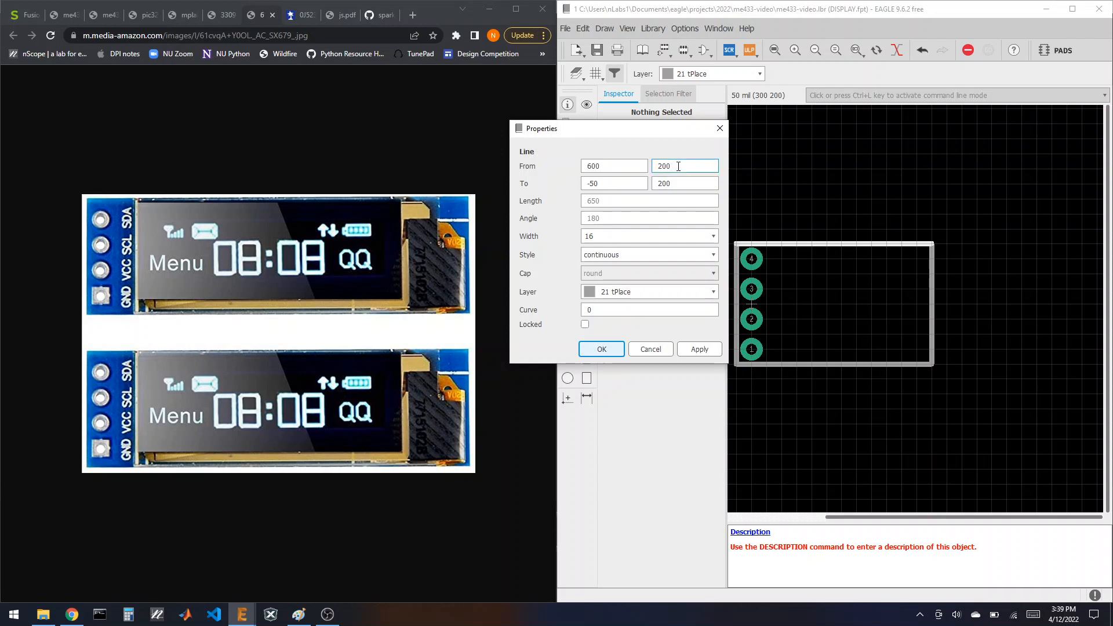
pyautogui.moveTo(678, 167); pyautogui.dragTo(667, 172)
pyautogui.write('50')
pyautogui.moveTo(675, 183); pyautogui.dragTo(667, 184)
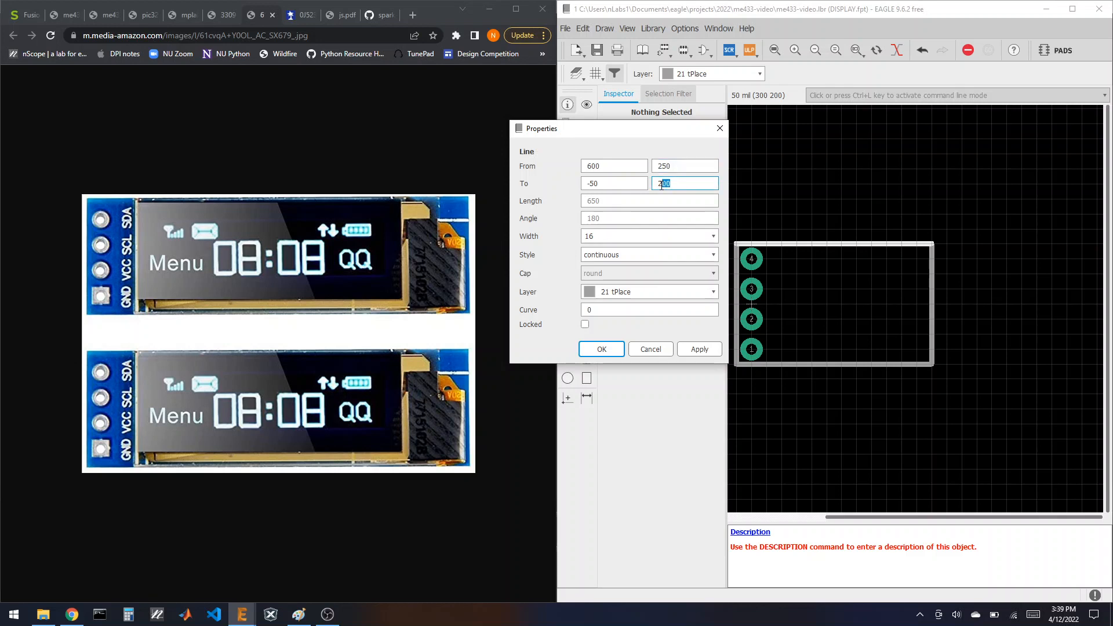
pyautogui.write('50')
pyautogui.click(602, 349)
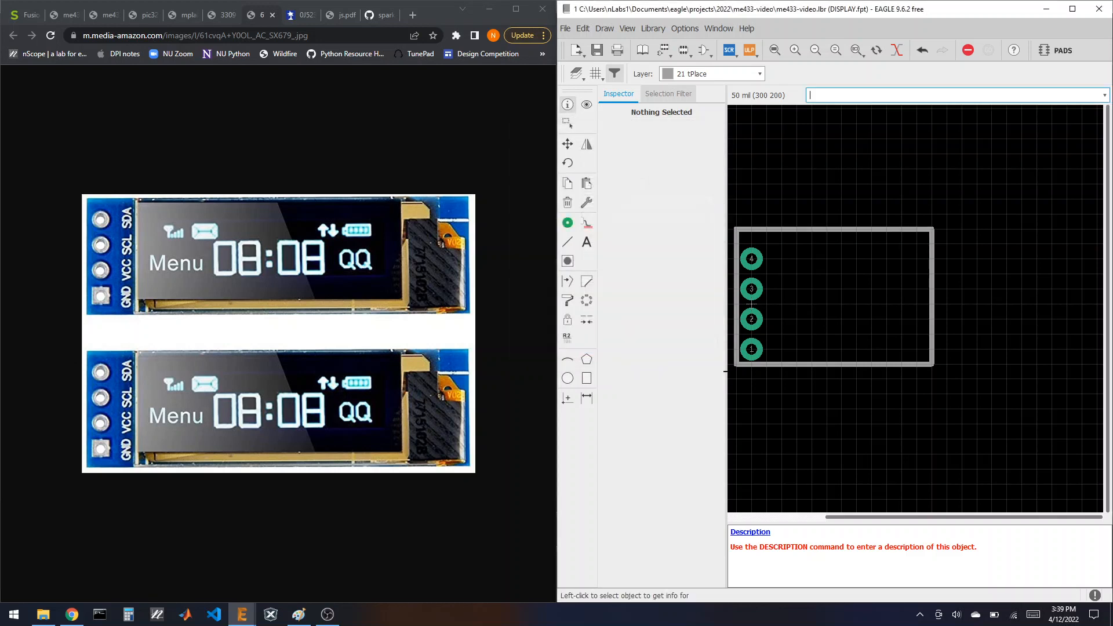
pyautogui.click(845, 364)
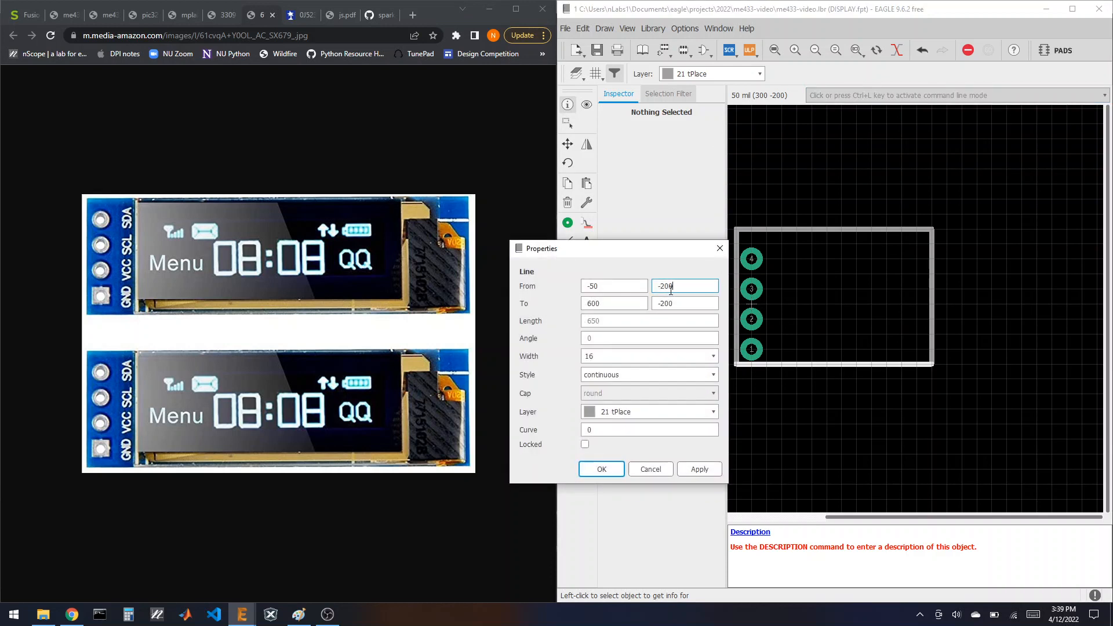
pyautogui.write('5')
pyautogui.click(676, 305)
pyautogui.write('50')
pyautogui.click(601, 469)
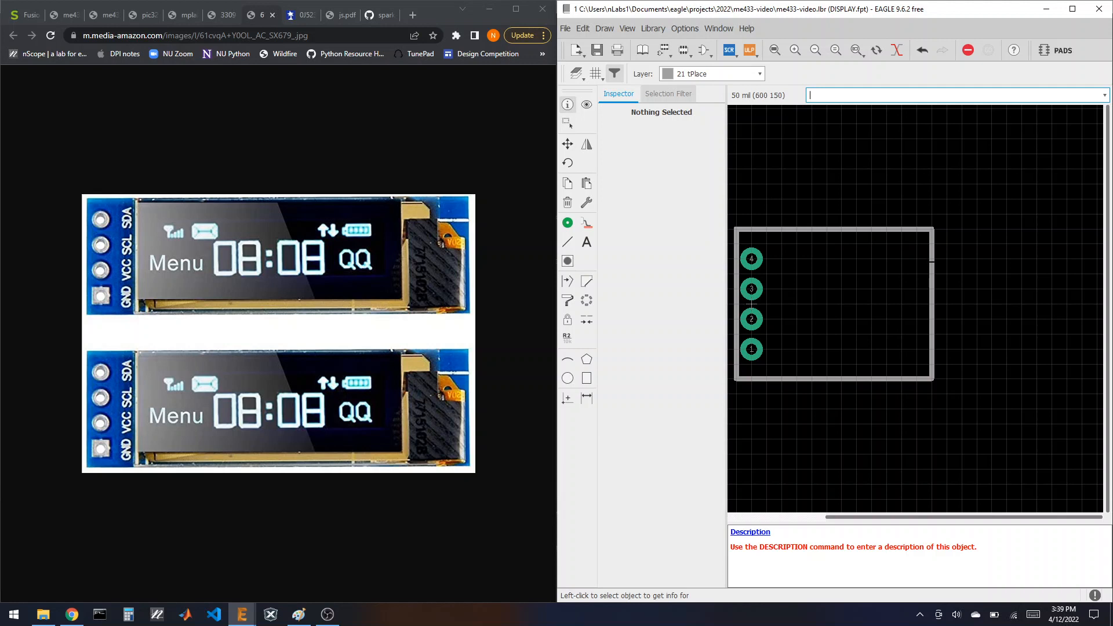
# Step: Shift the outline's right edge to X 1450, so the top spans -50 to 1450
pyautogui.click(931, 263)
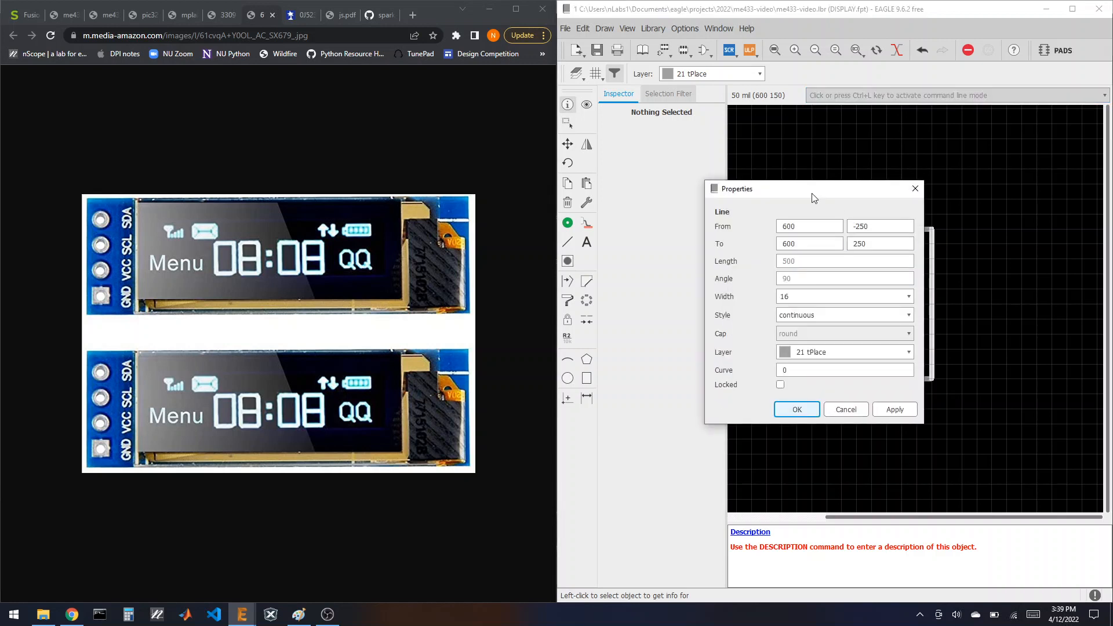
pyautogui.moveTo(812, 194); pyautogui.dragTo(536, 213)
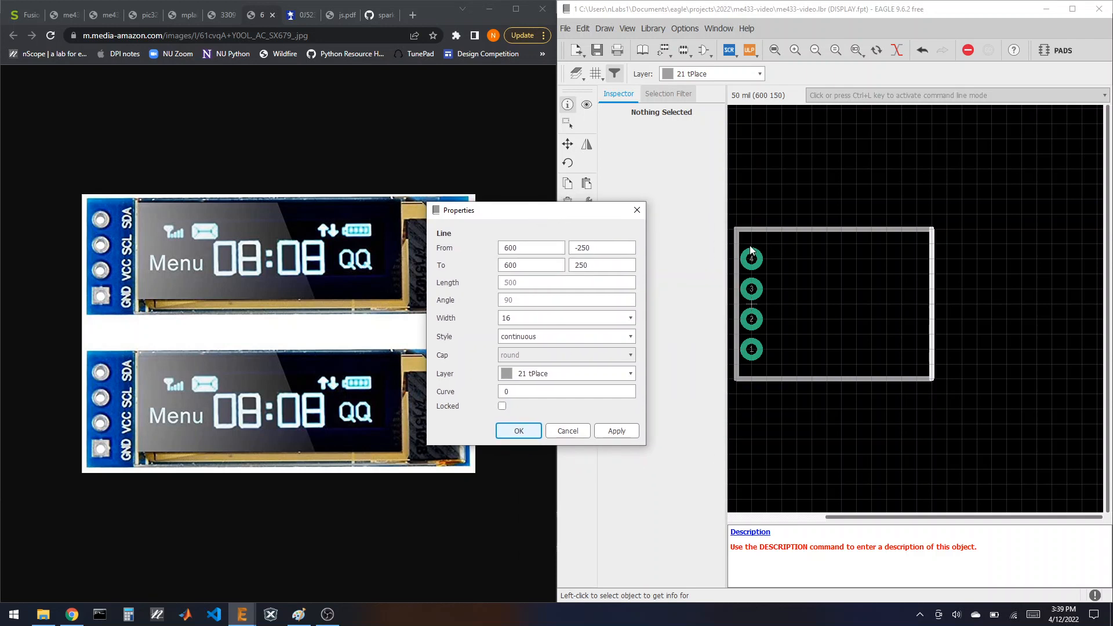
pyautogui.click(531, 247)
pyautogui.write('1450')
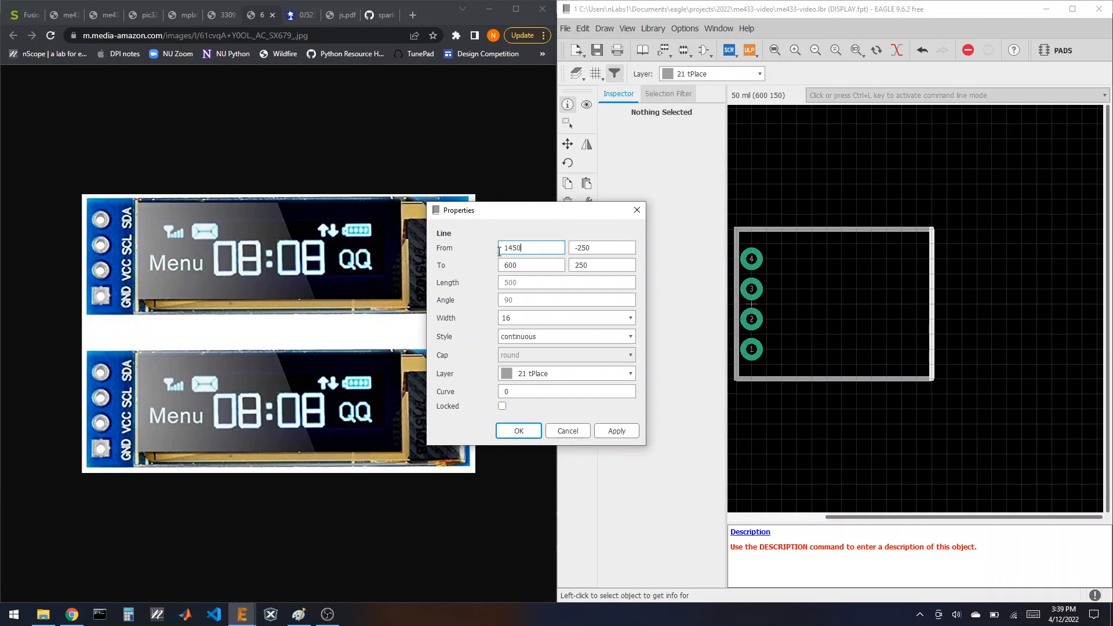
pyautogui.press('Tab')
pyautogui.write('1450')
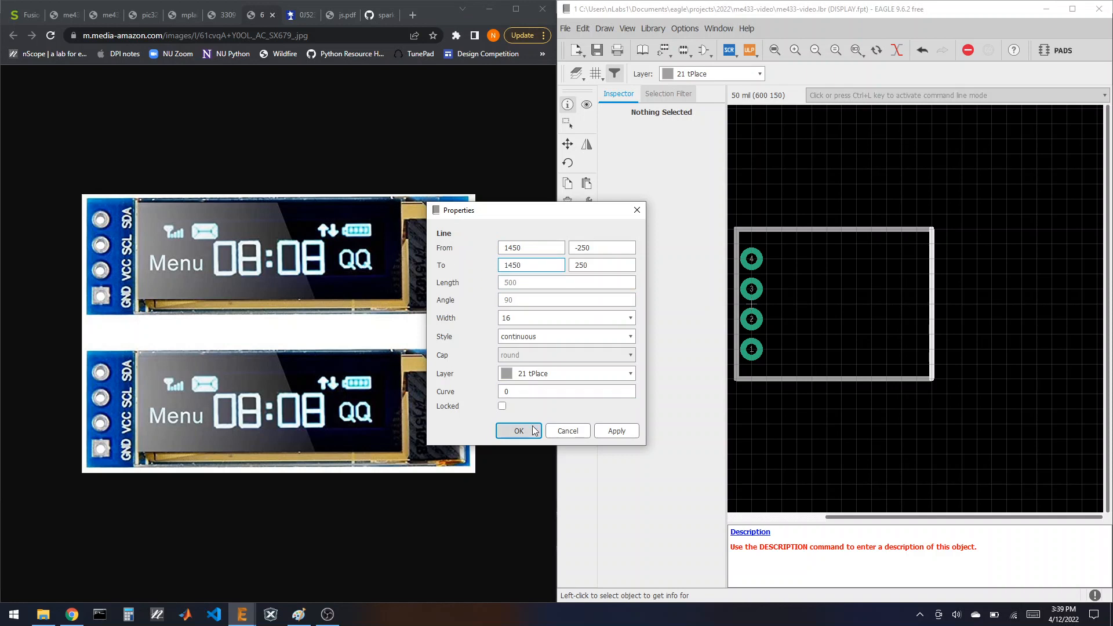
pyautogui.click(518, 430)
pyautogui.scroll(-1, 771, 320)
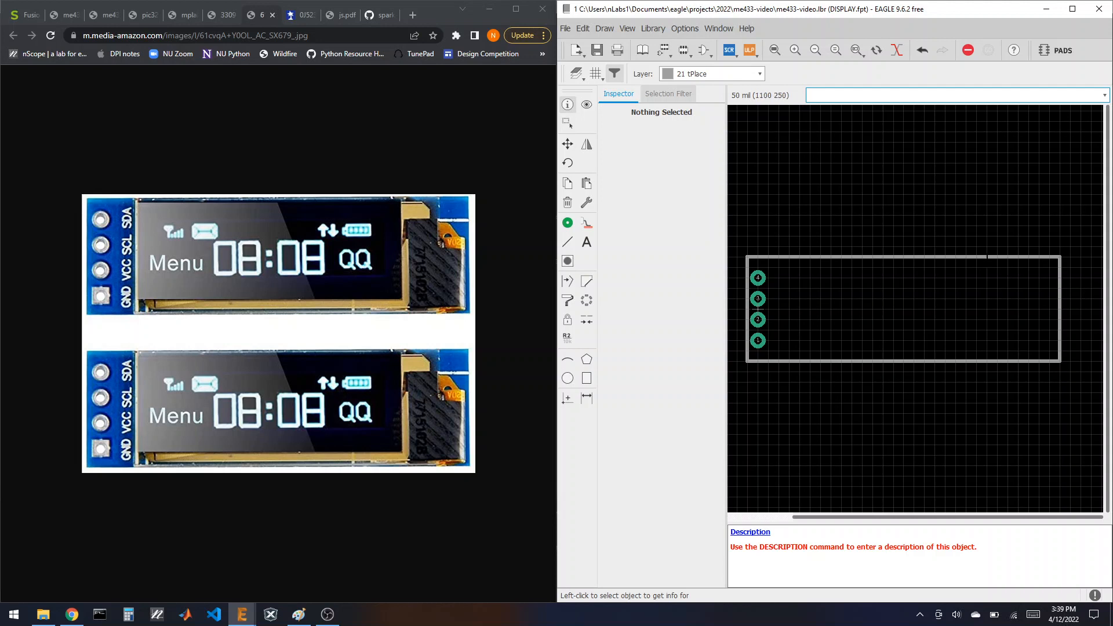
pyautogui.click(987, 257)
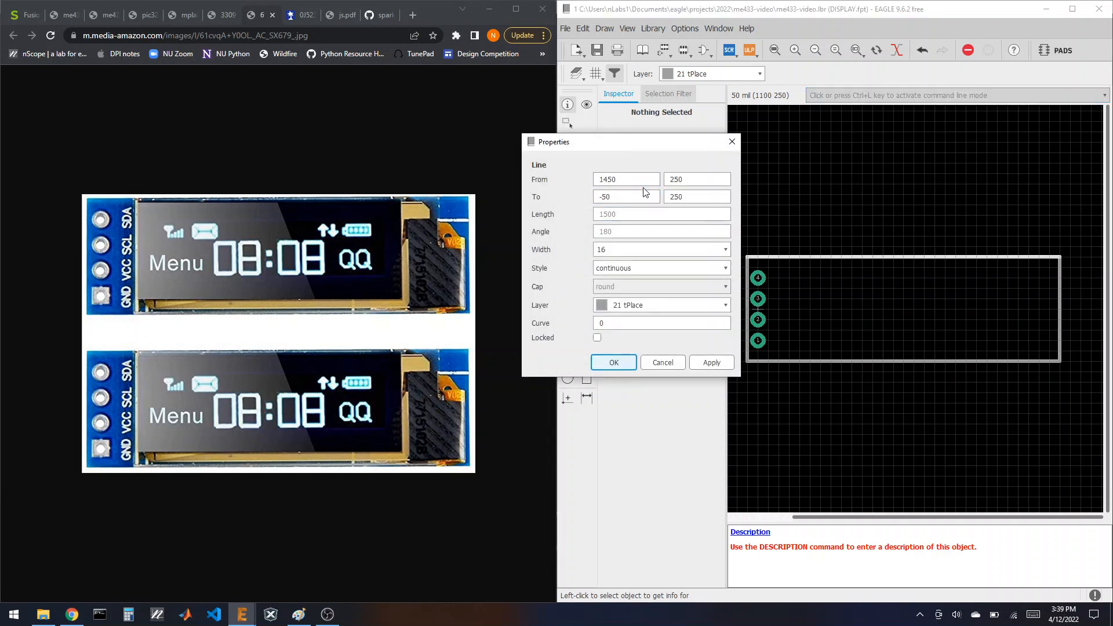
pyautogui.click(614, 363)
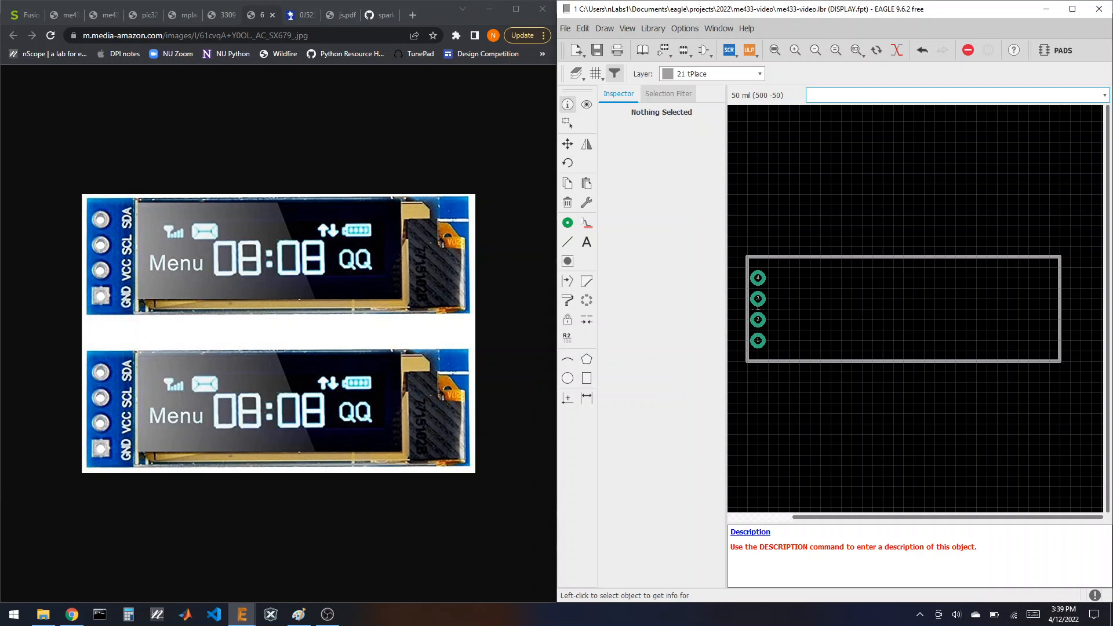
pyautogui.click(585, 244)
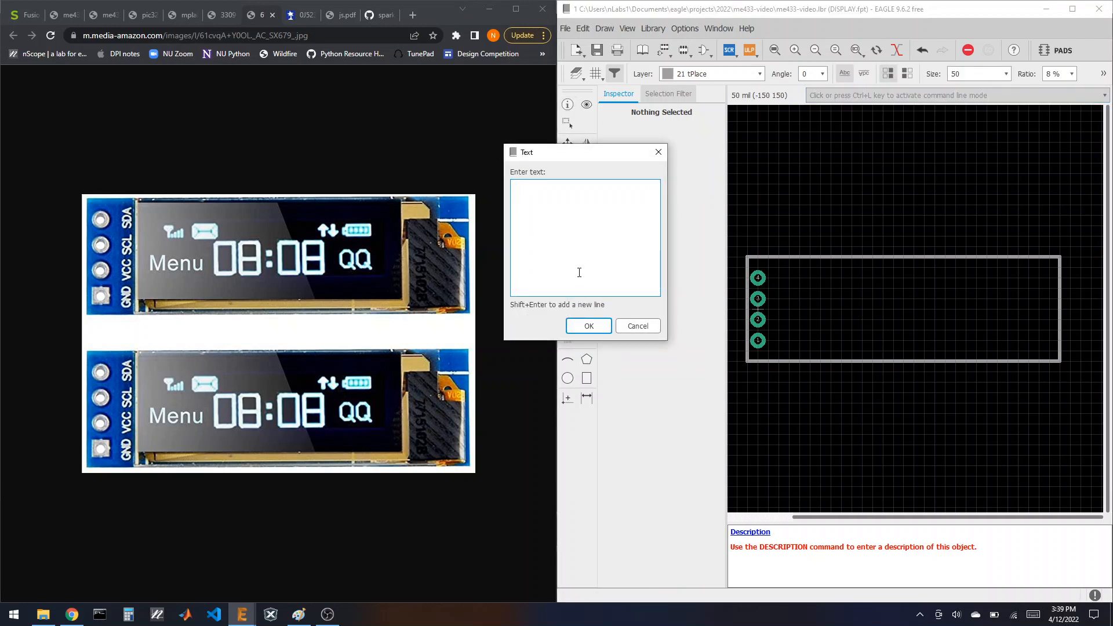
# Step: Place a size-50 GND label beside pad 1 and copy it beside pads 2, 3 and 4
pyautogui.click(587, 326)
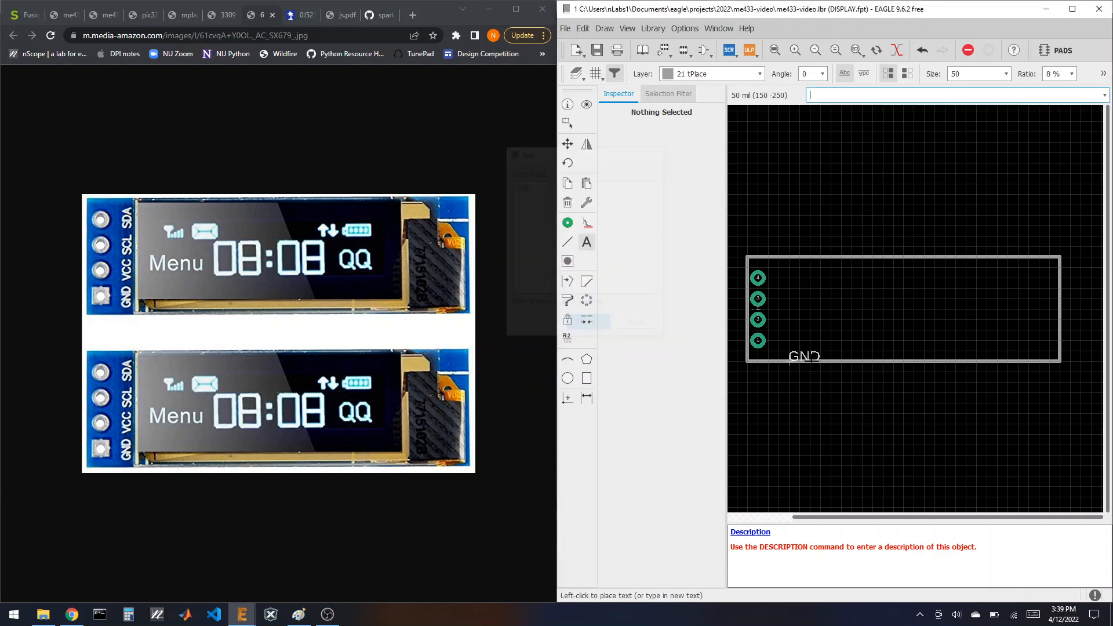
pyautogui.scroll(5, 791, 348)
pyautogui.scroll(-2, 834, 348)
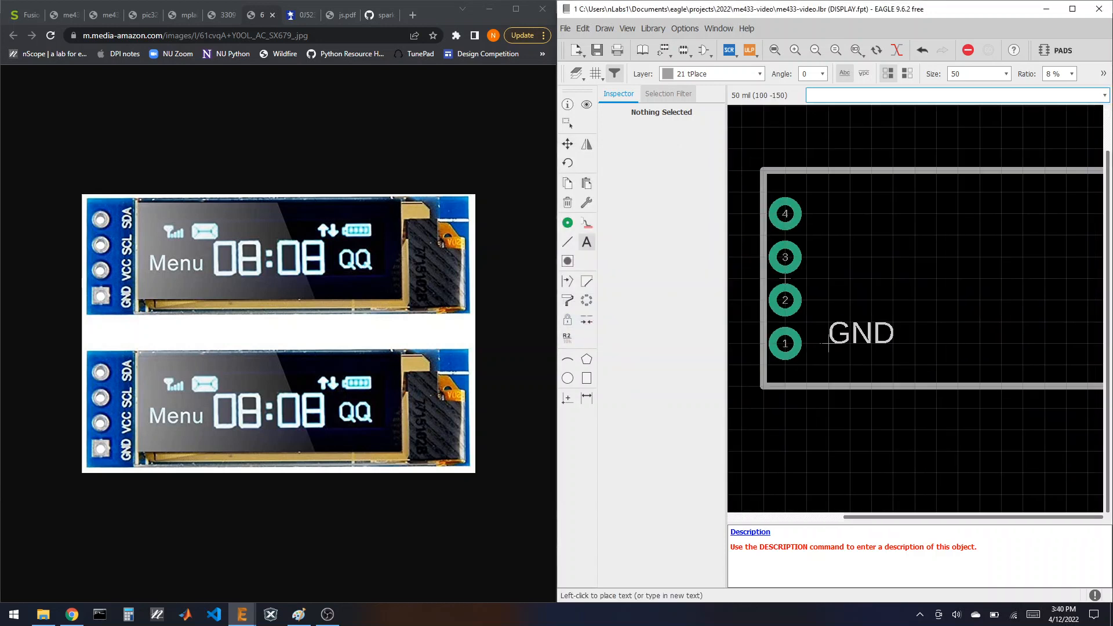
pyautogui.scroll(2, 792, 342)
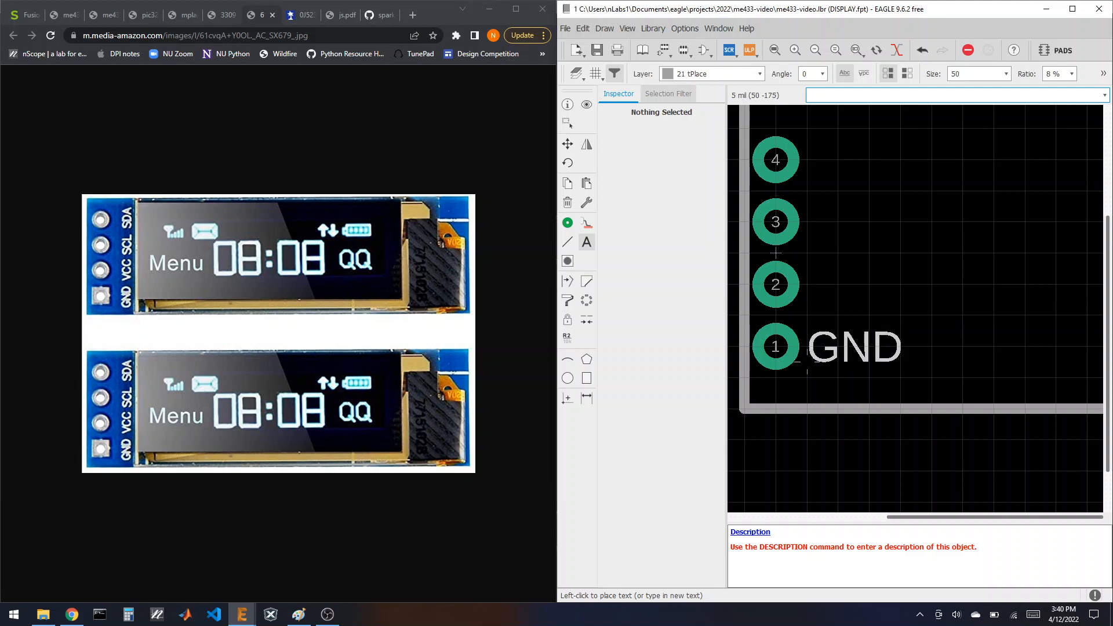
pyautogui.click(807, 362)
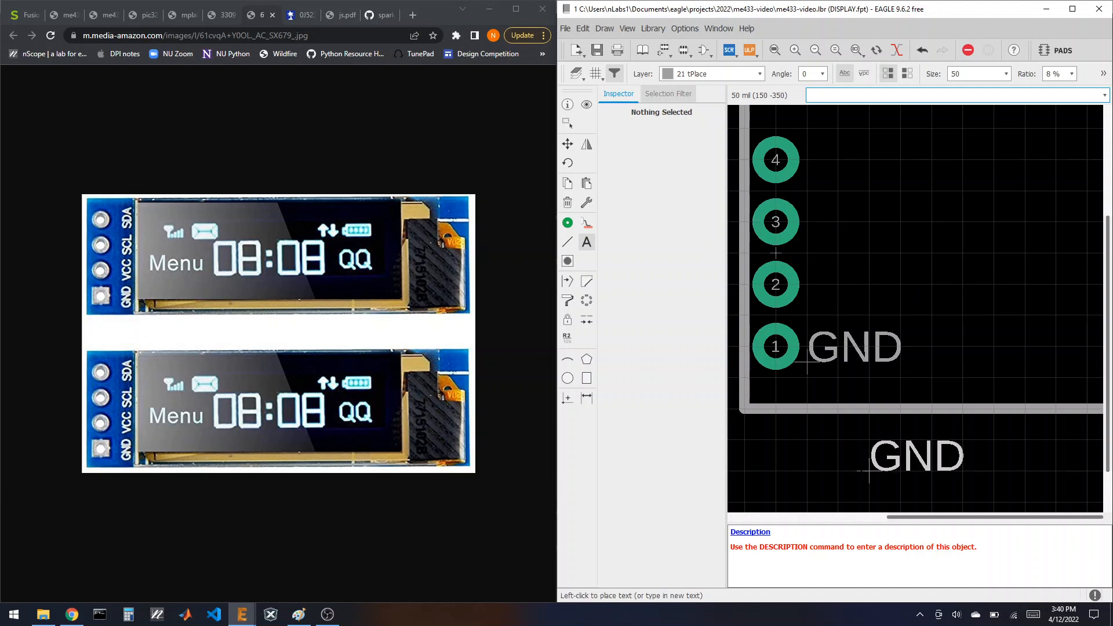
pyautogui.click(567, 183)
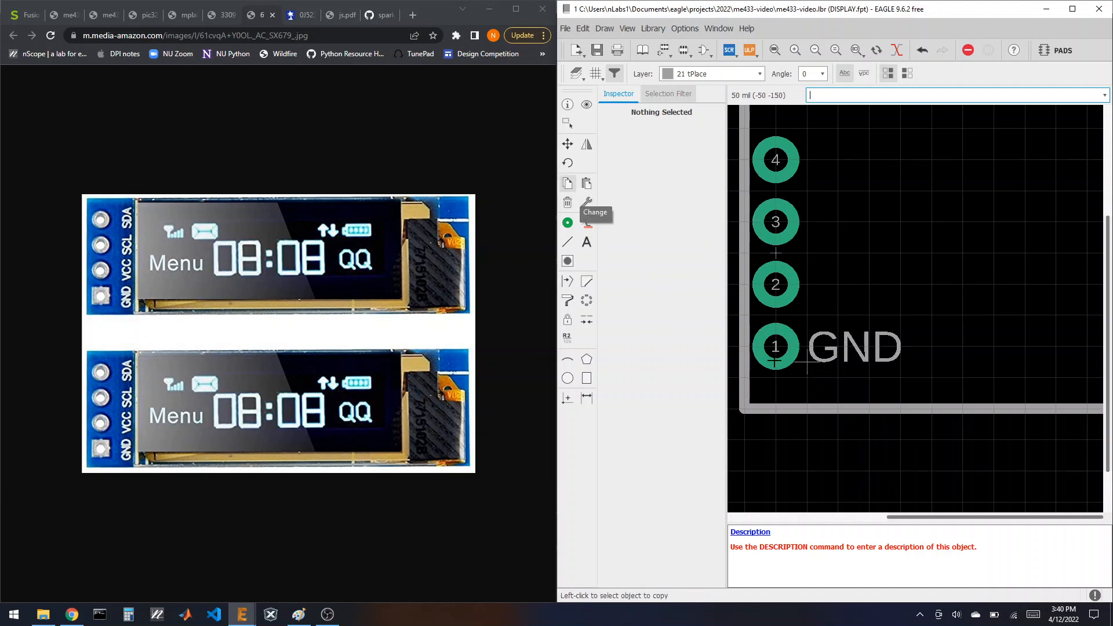
pyautogui.click(775, 361)
pyautogui.click(807, 300)
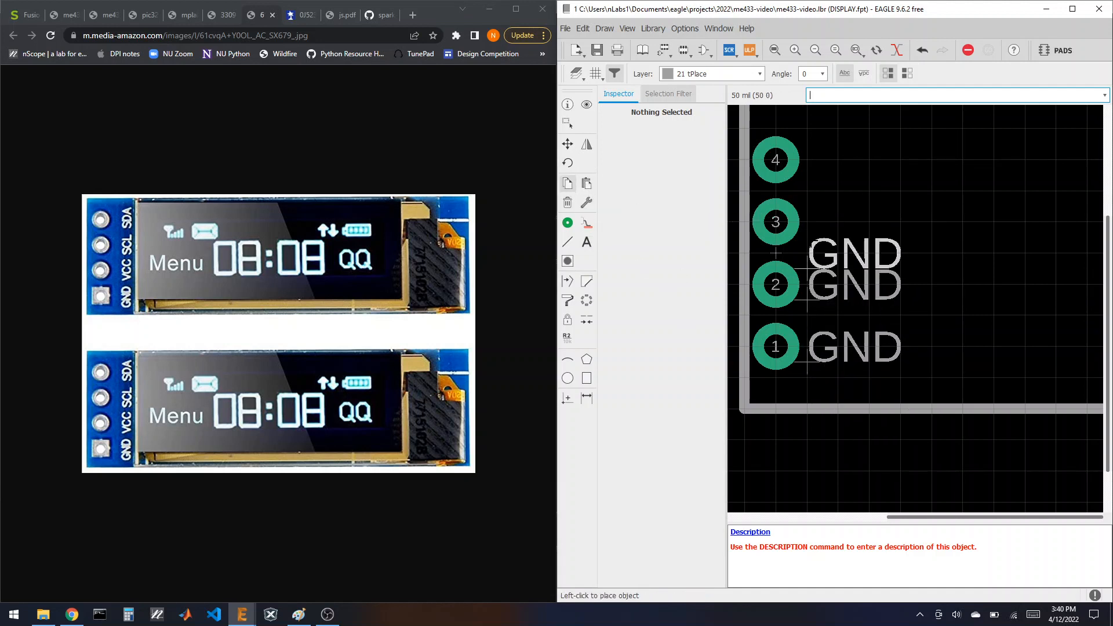
pyautogui.click(806, 238)
pyautogui.click(807, 175)
pyautogui.press('Escape')
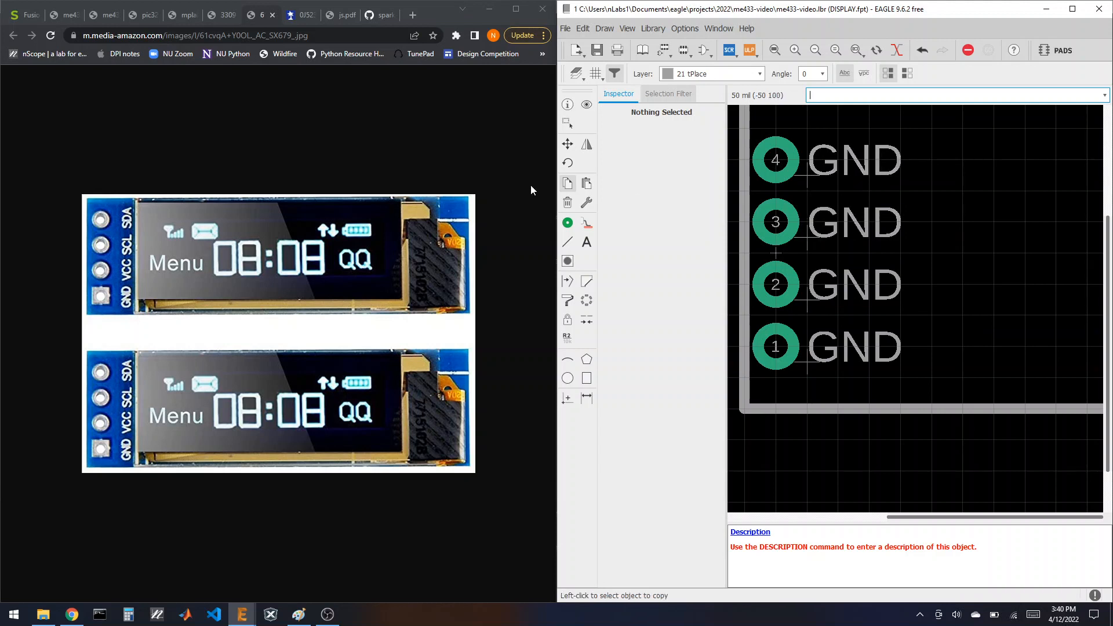
pyautogui.click(567, 104)
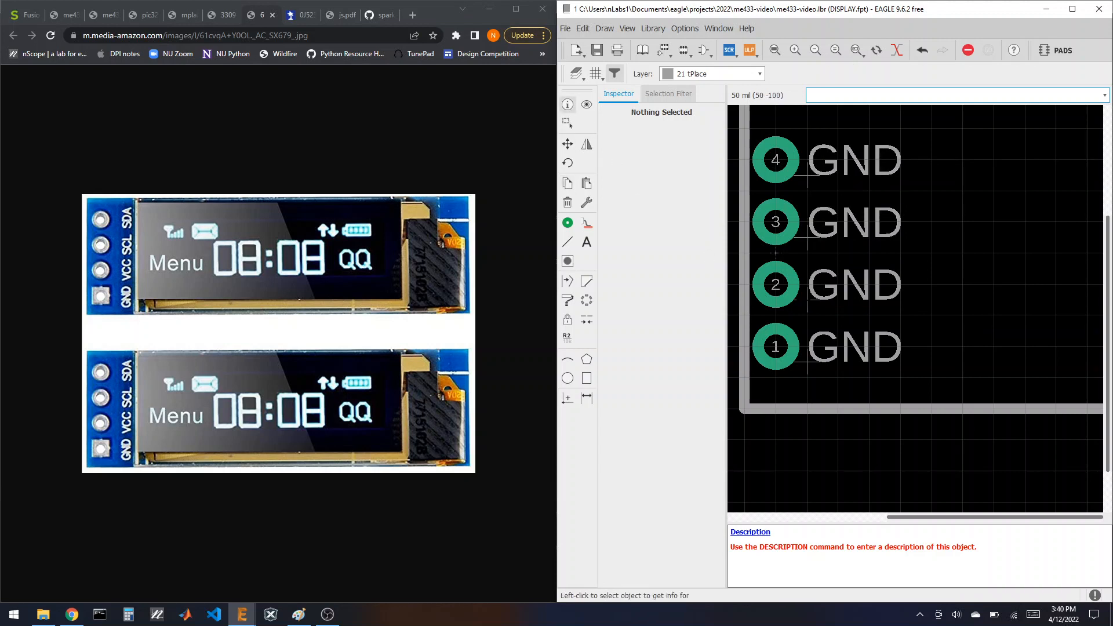
# Step: Change the copied labels beside pads 2, 3 and 4 to VCC, SCL and SDA
pyautogui.click(776, 252)
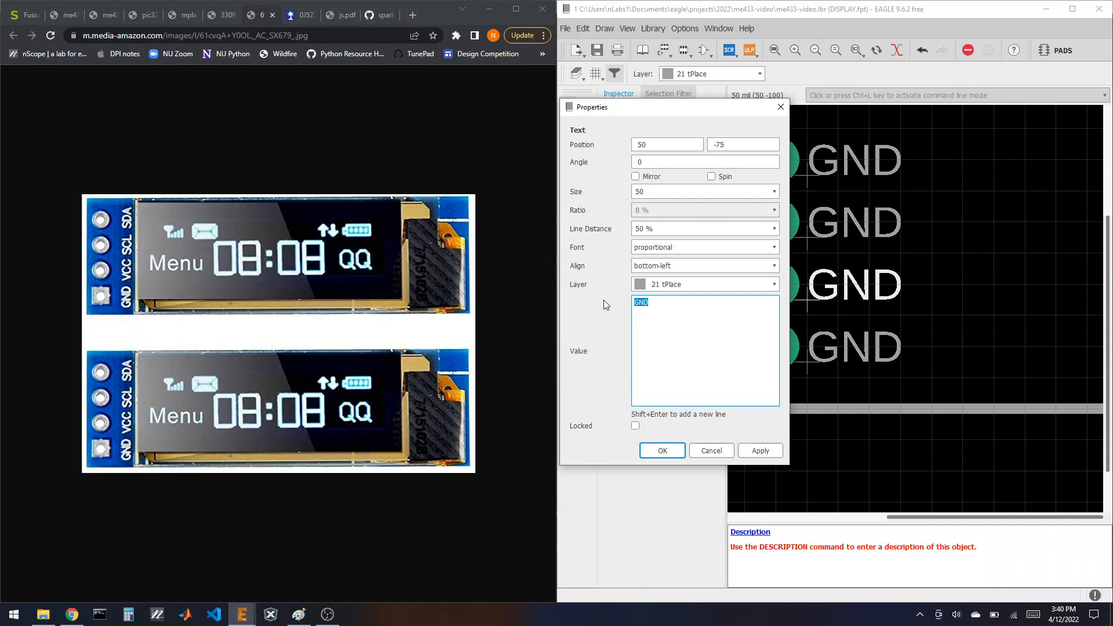
pyautogui.write('VCC')
pyautogui.press('Return')
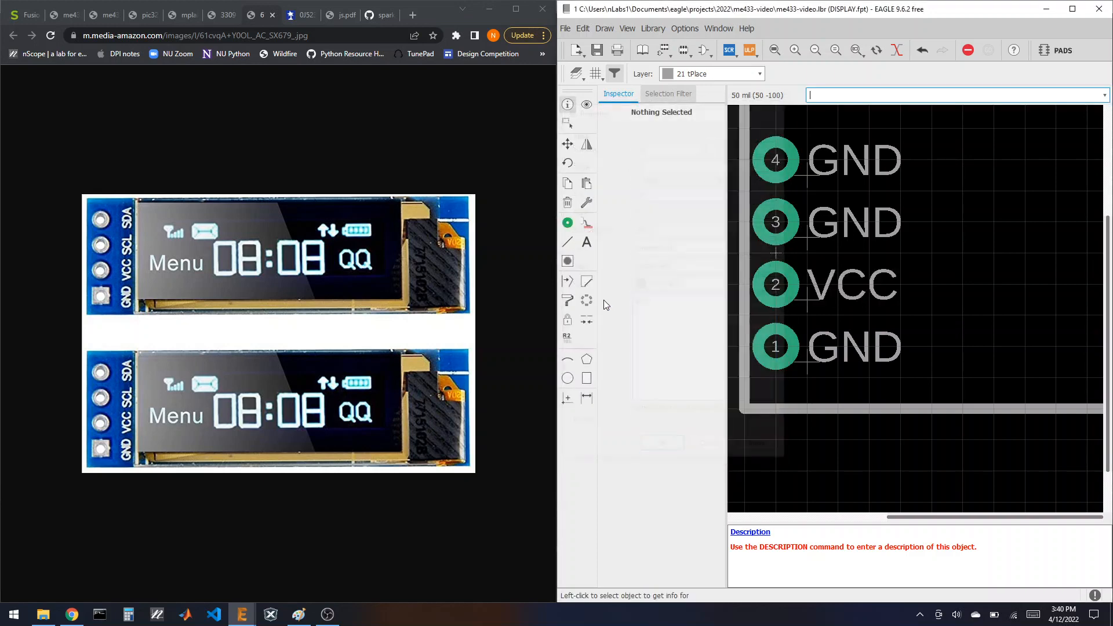
pyautogui.click(810, 238)
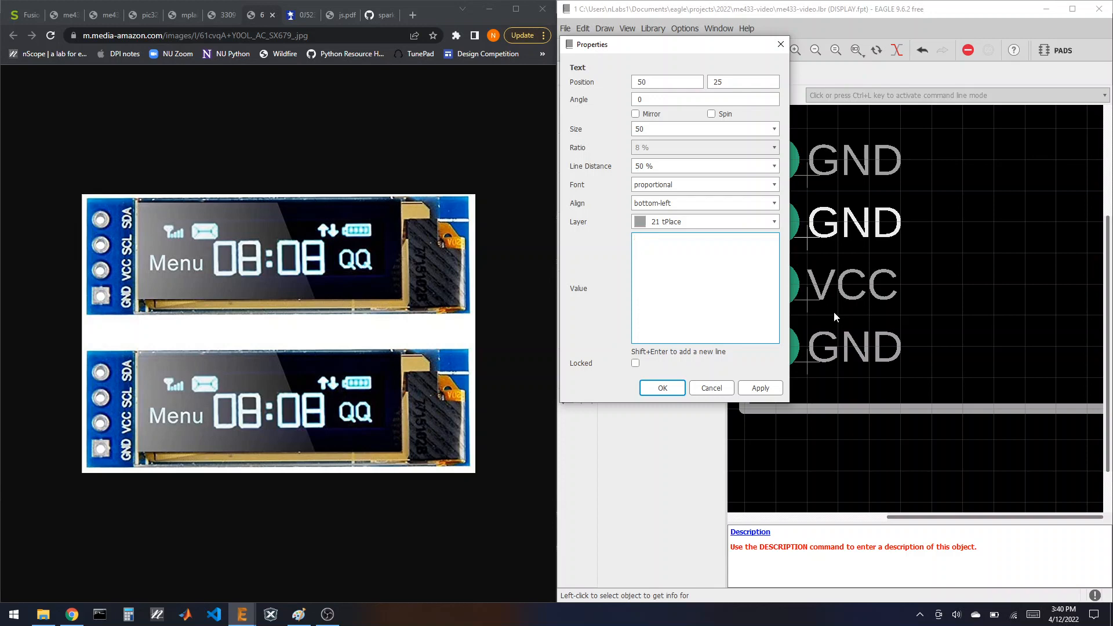
pyautogui.write('SCL')
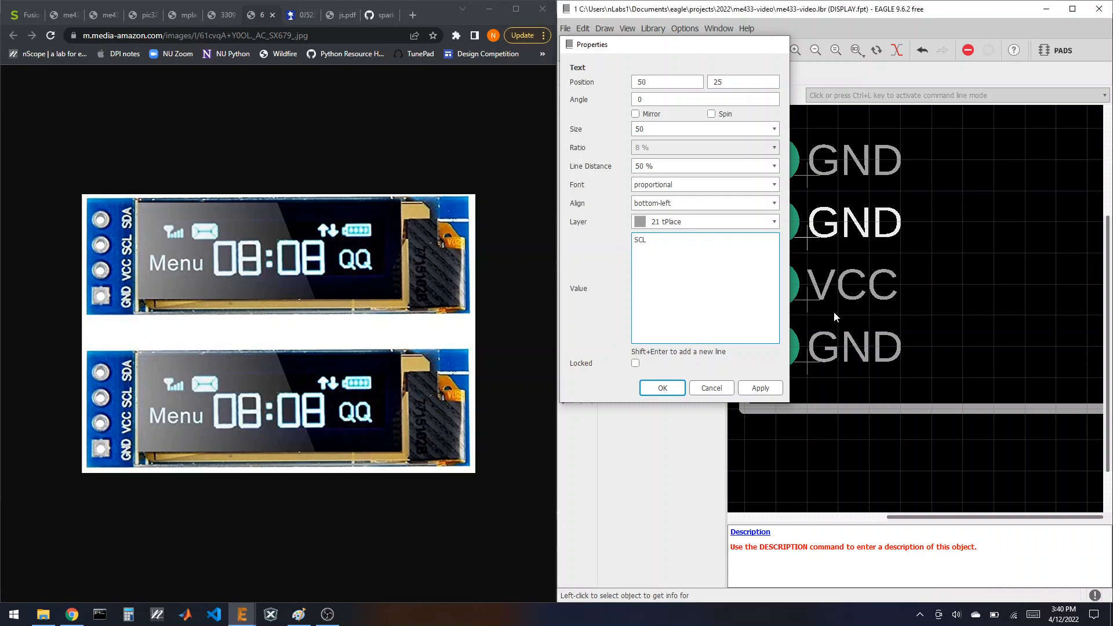
pyautogui.press('Return')
pyautogui.click(812, 176)
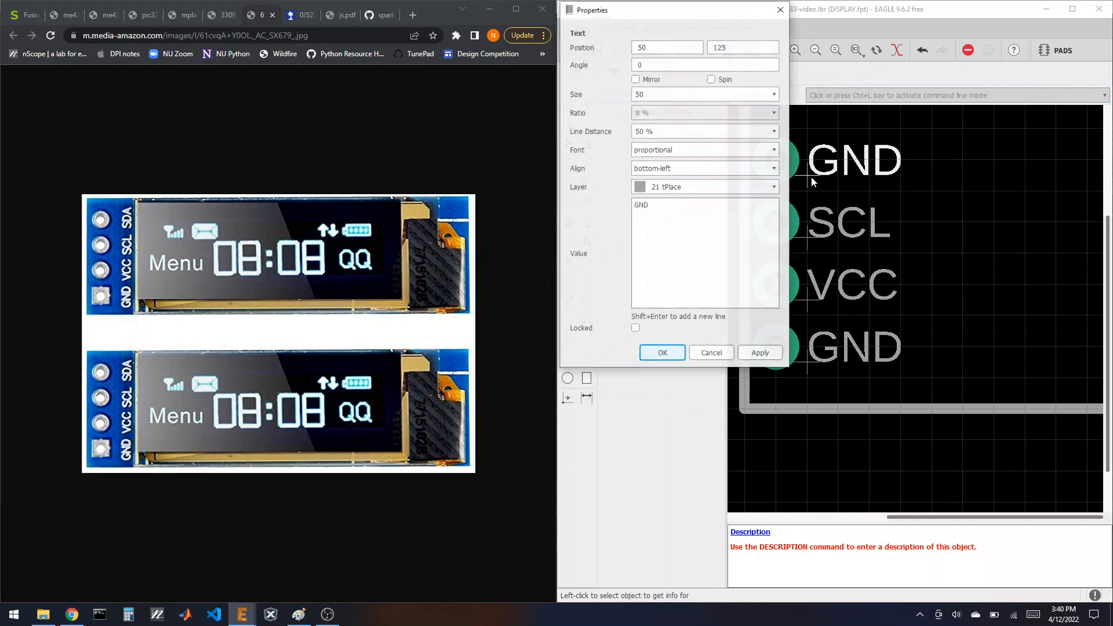
pyautogui.click(688, 210)
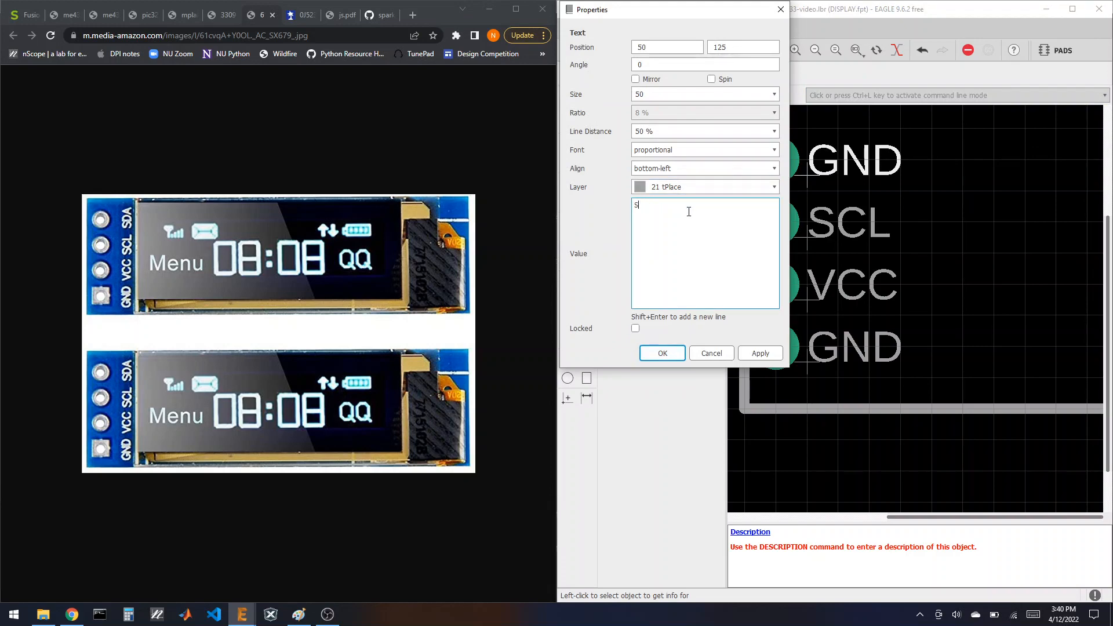
pyautogui.click(664, 353)
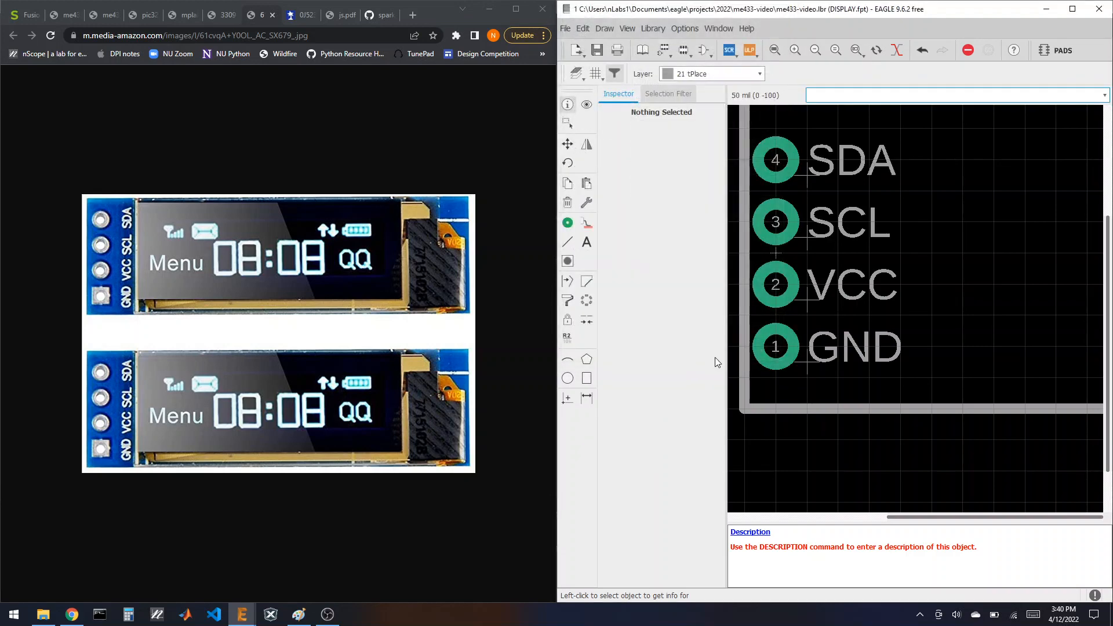
# Step: Add a new device named DISPLAY to the me433-video library and confirm its creation
pyautogui.scroll(-5, 783, 331)
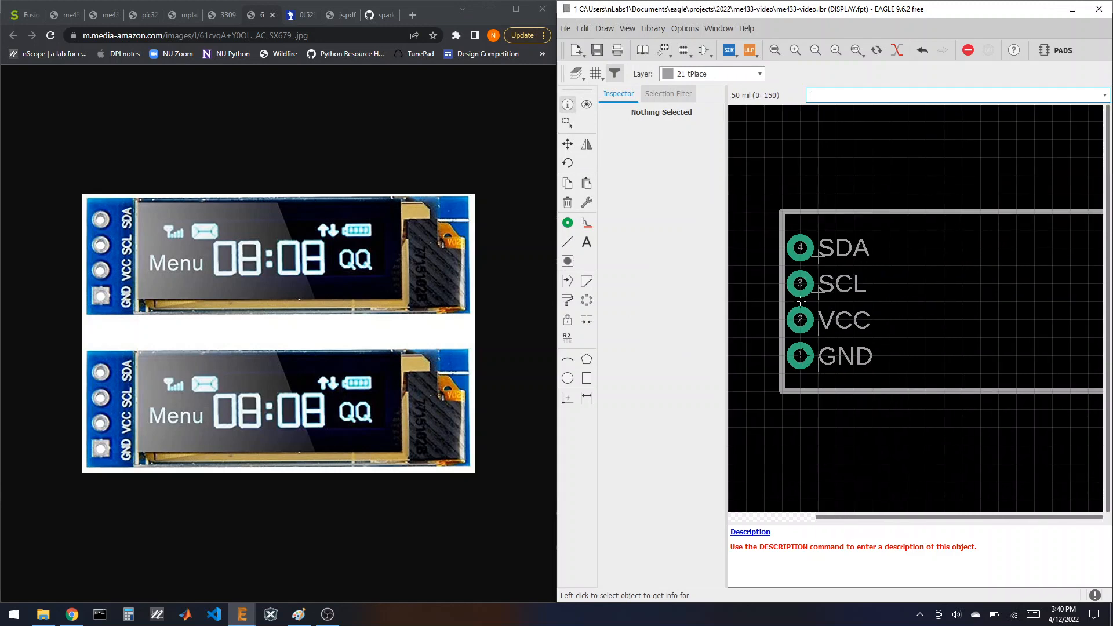
pyautogui.scroll(1, 887, 355)
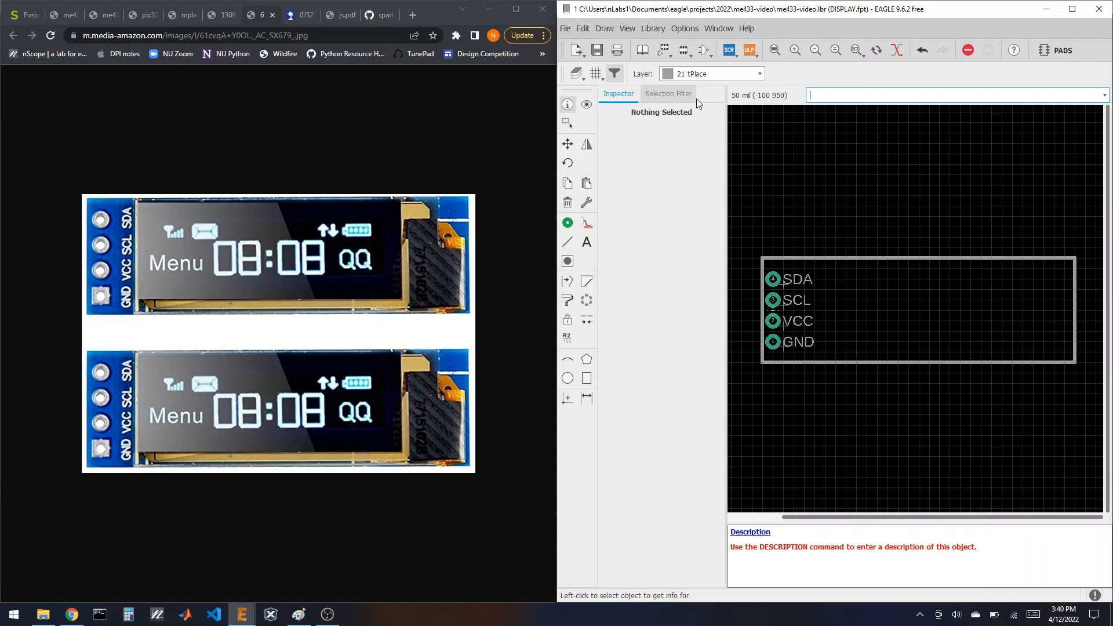
pyautogui.click(661, 51)
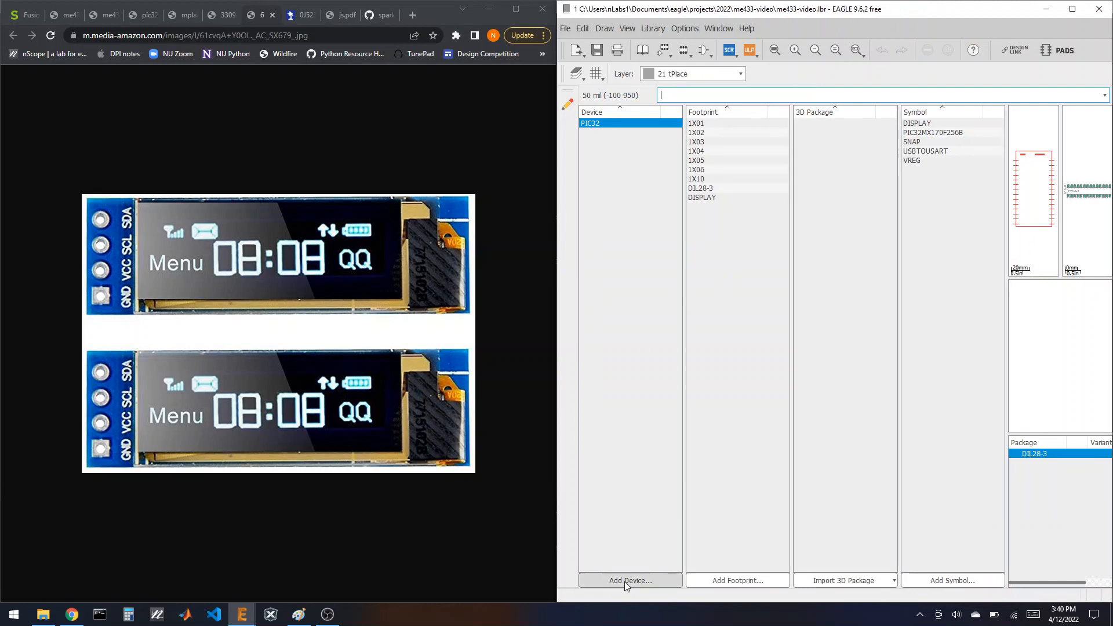
pyautogui.click(626, 581)
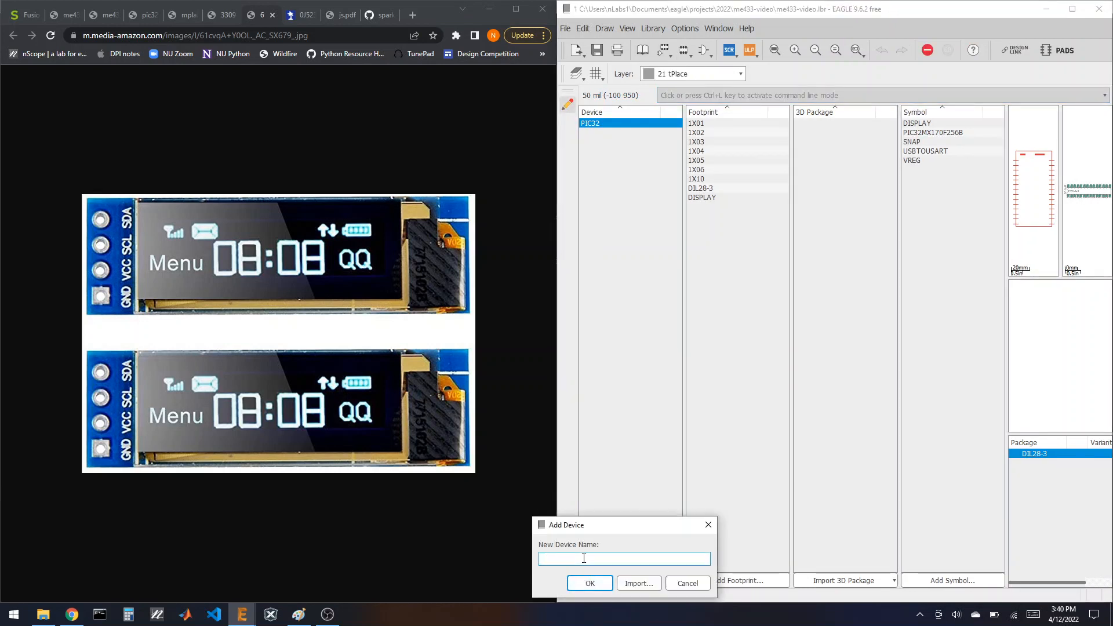
pyautogui.write('DISPLAY')
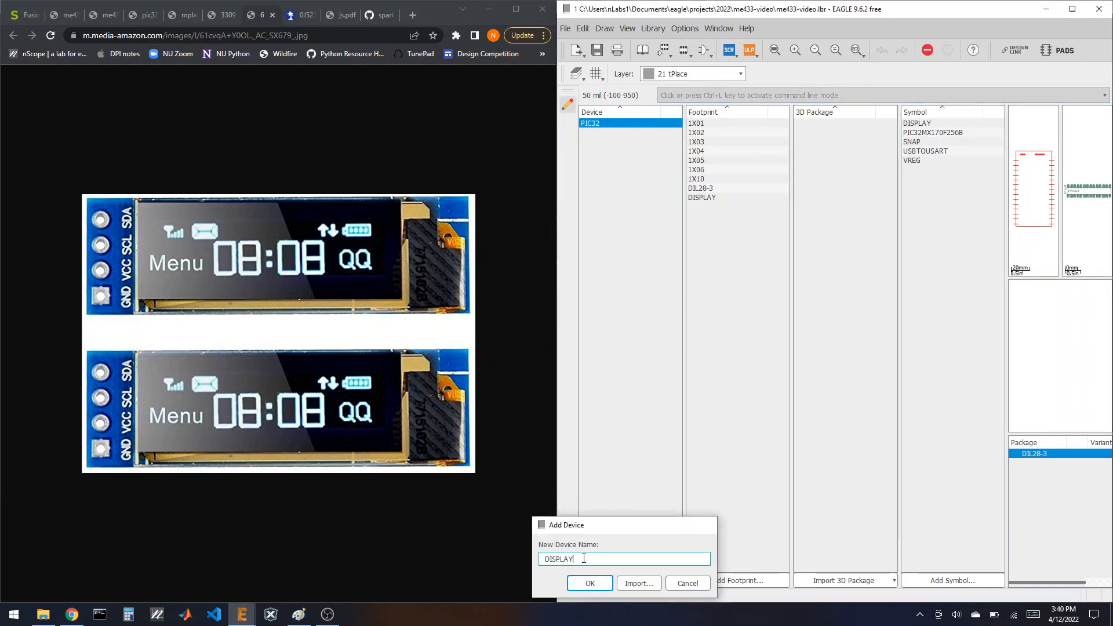
pyautogui.press('Return')
pyautogui.click(606, 585)
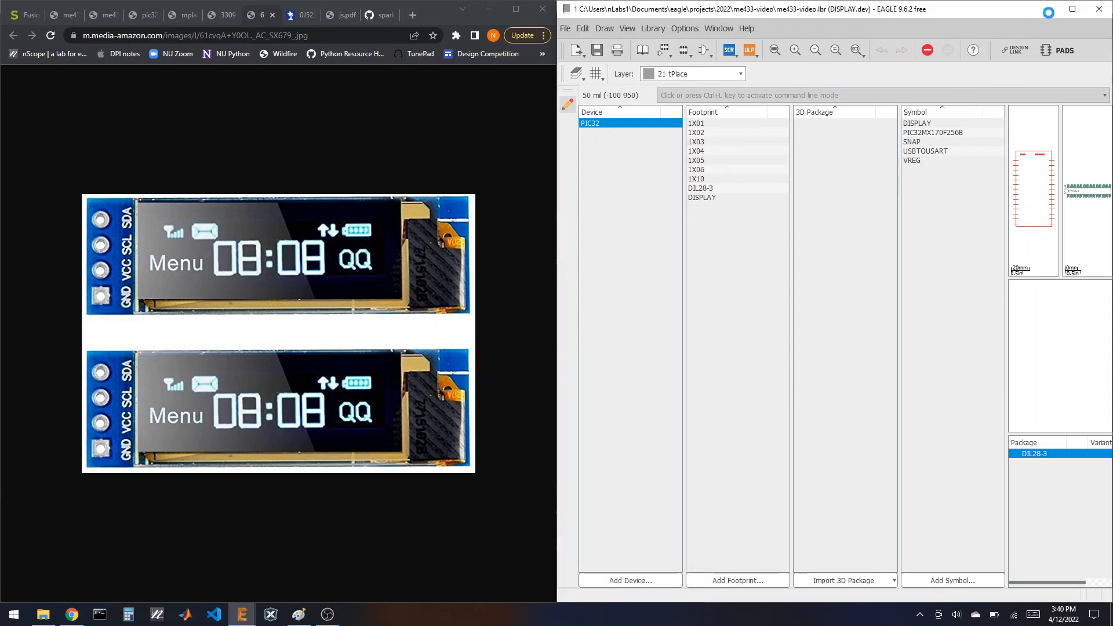
# Step: Maximize the editor and place the DISPLAY symbol on the device canvas
pyautogui.click(1072, 9)
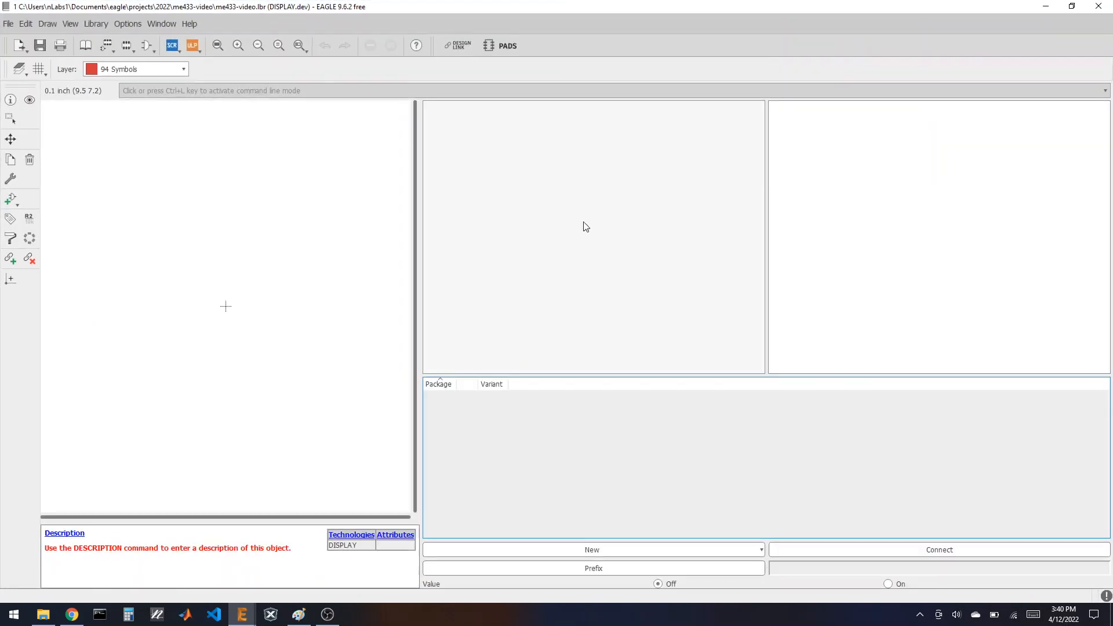
pyautogui.click(11, 198)
pyautogui.click(35, 97)
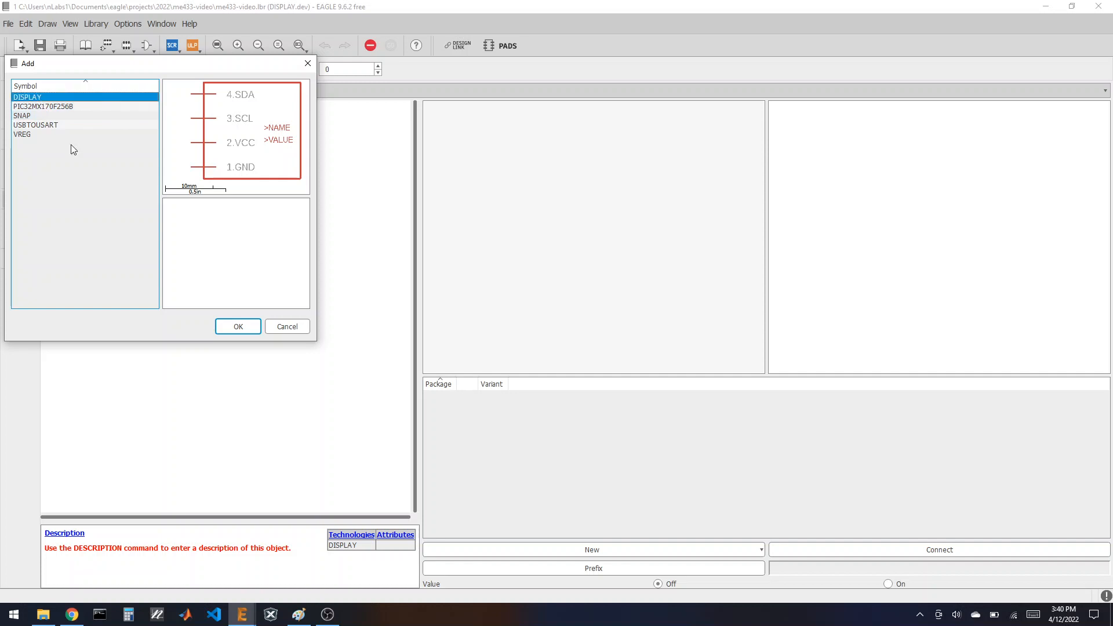
pyautogui.click(235, 326)
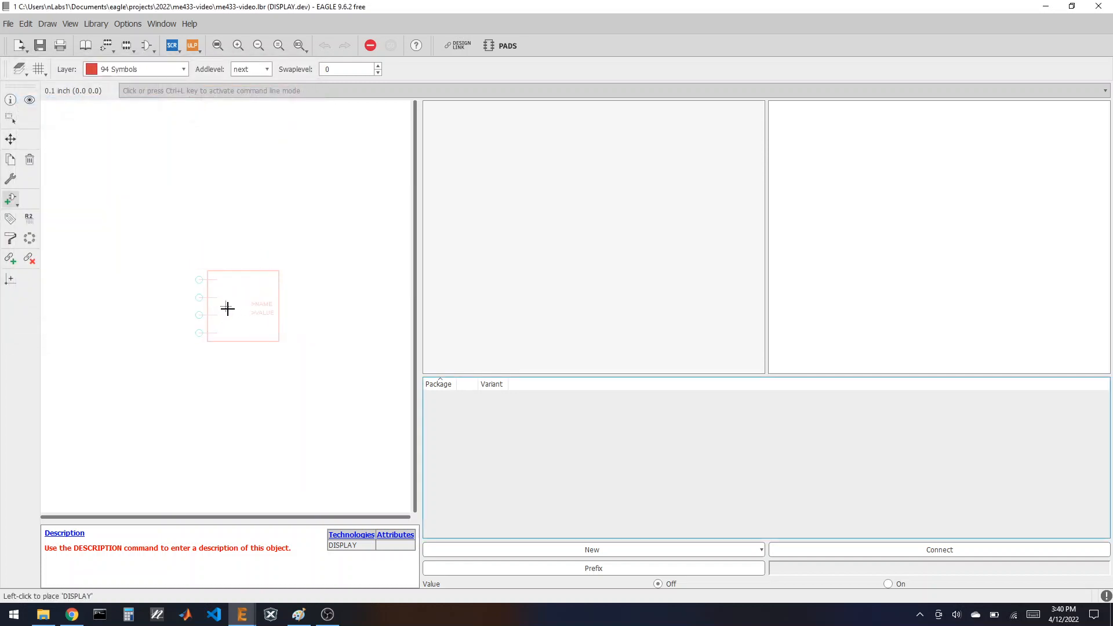
pyautogui.click(226, 305)
pyautogui.click(489, 445)
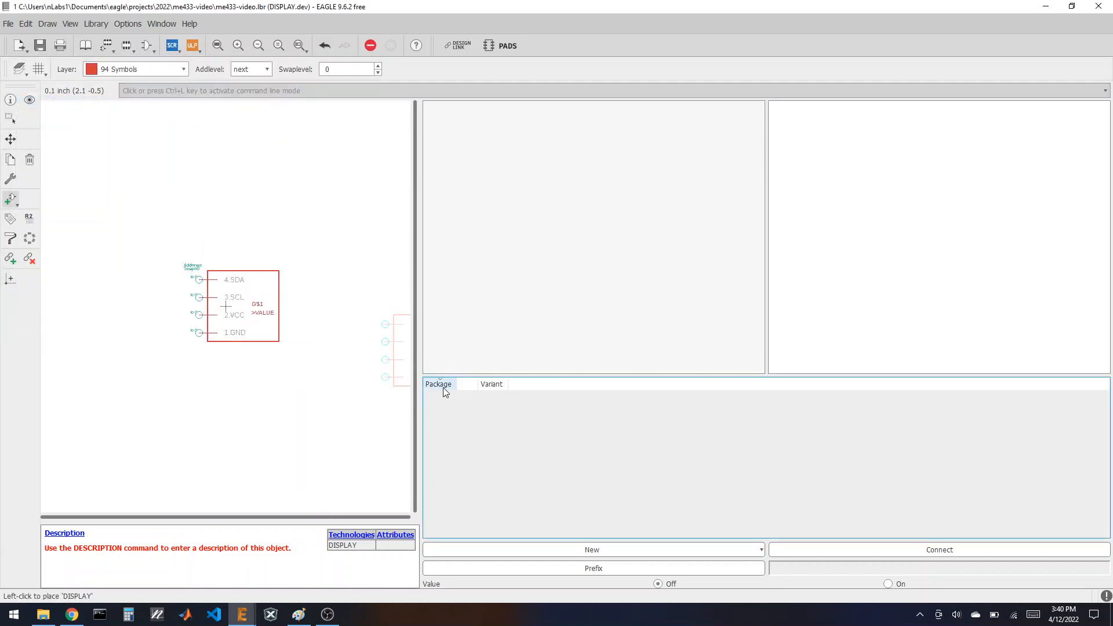
# Step: Add the local DISPLAY footprint as the device's package
pyautogui.click(574, 550)
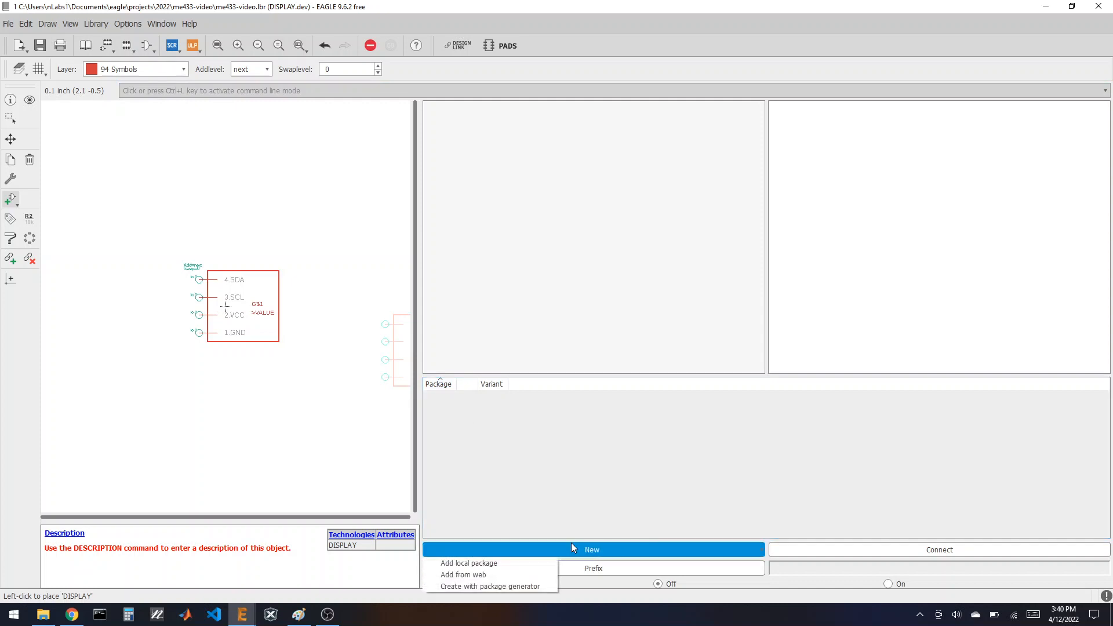
pyautogui.click(499, 562)
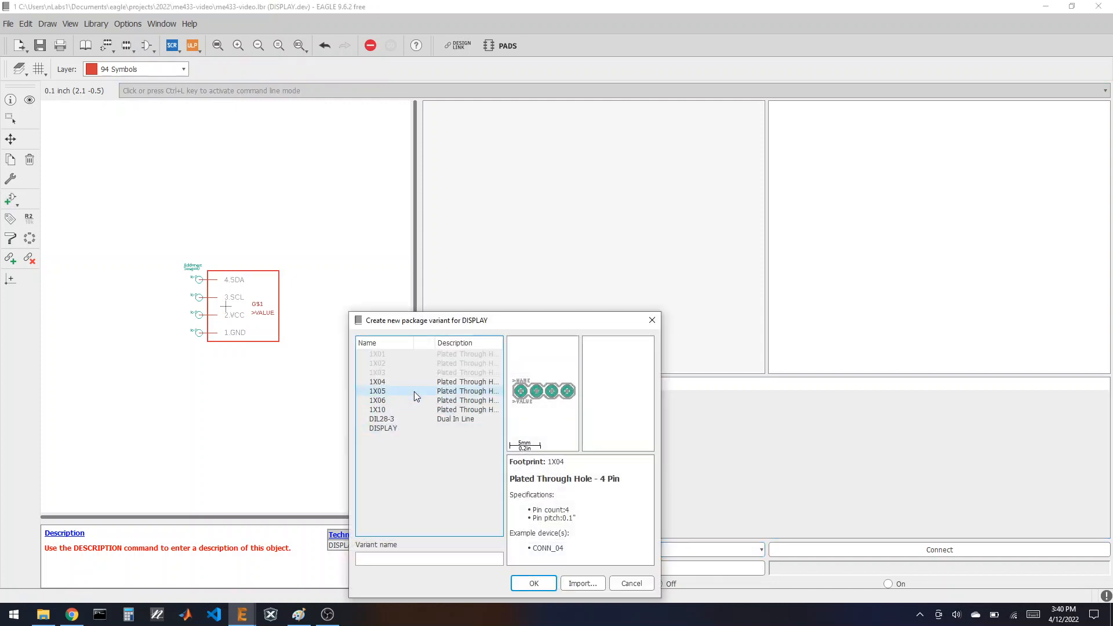
pyautogui.click(389, 428)
pyautogui.click(533, 583)
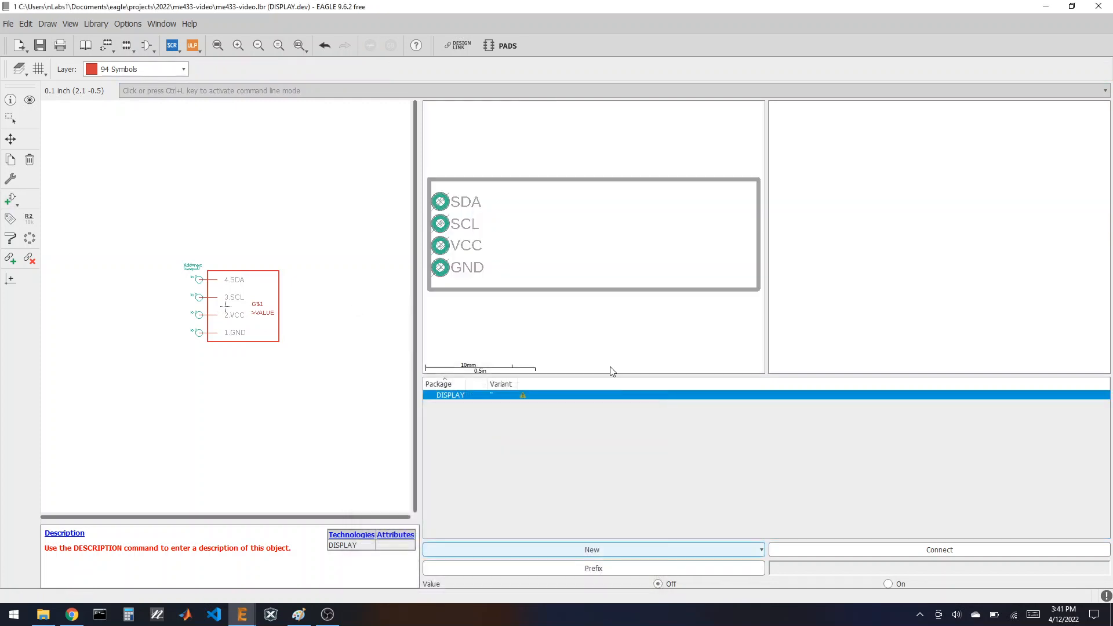
# Step: Connect pins GND, VCC, SCL and SDA to pads 1–4, then return to the library overview
pyautogui.click(814, 554)
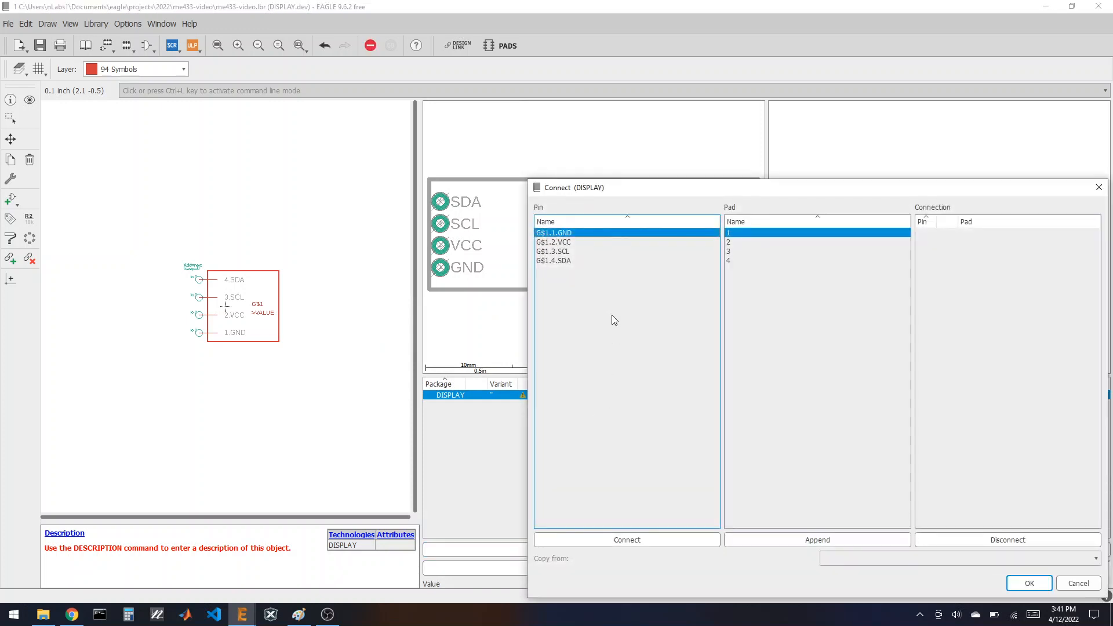
pyautogui.click(618, 536)
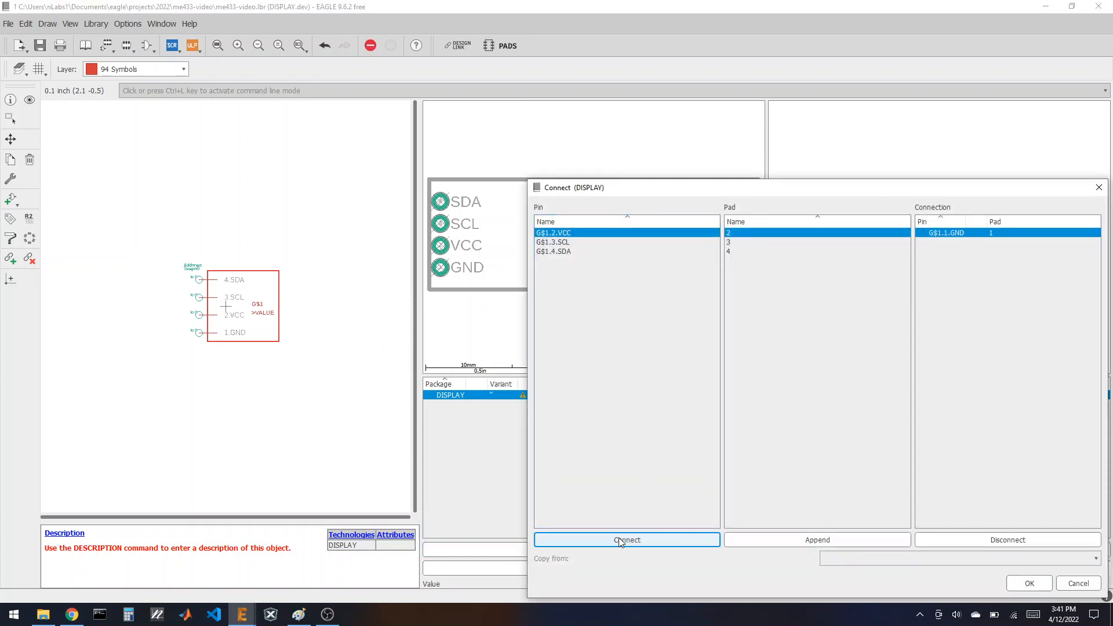
pyautogui.click(619, 539)
pyautogui.click(619, 539)
pyautogui.click(618, 537)
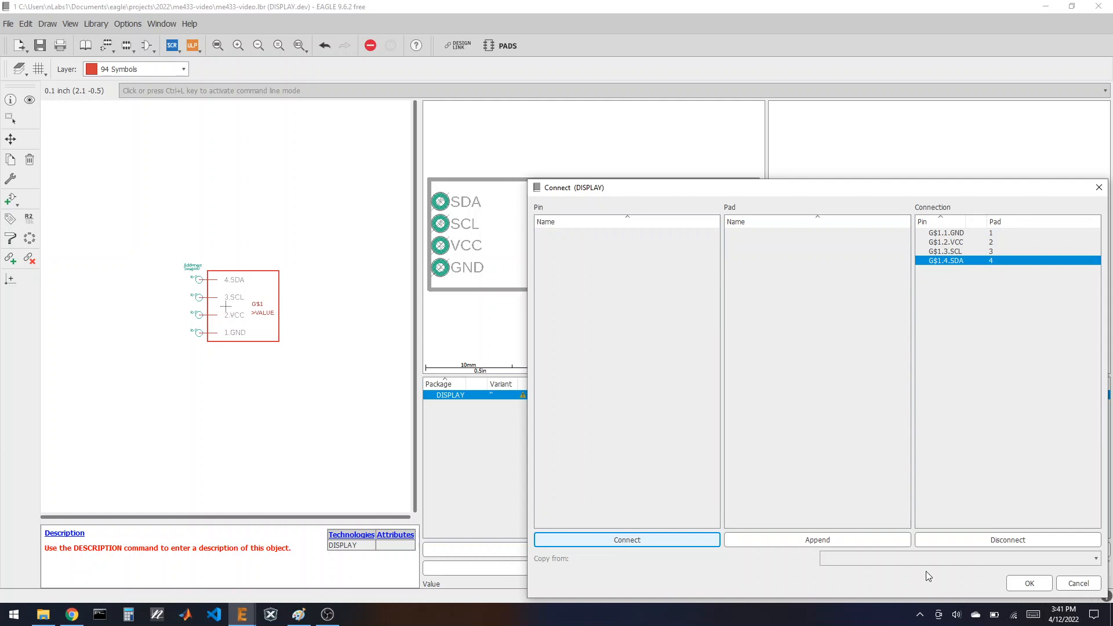
pyautogui.click(1023, 583)
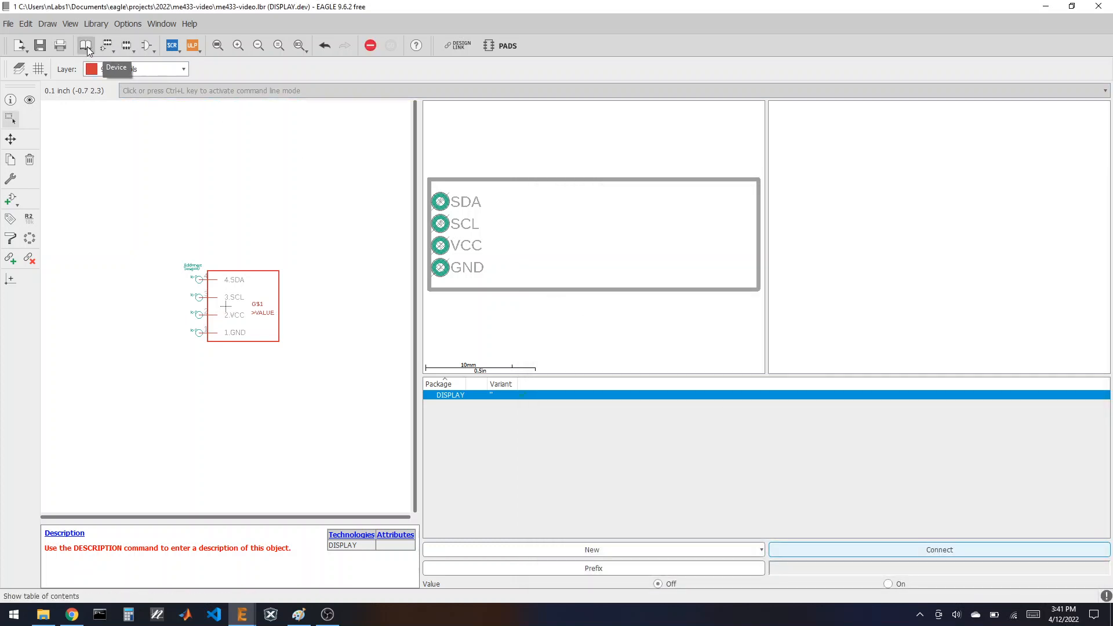
pyautogui.click(85, 45)
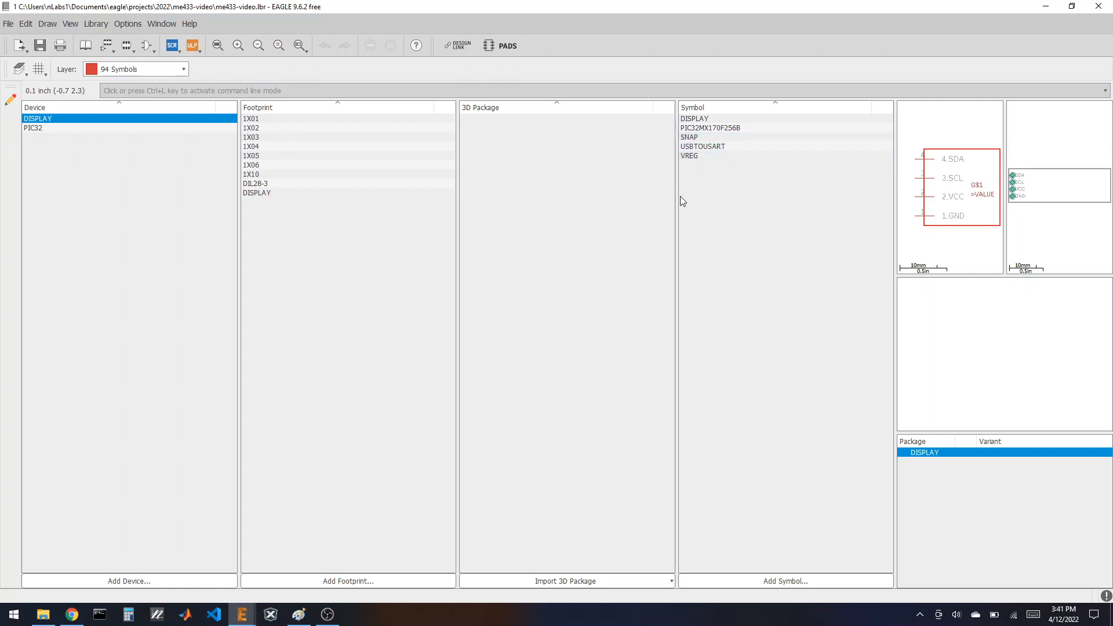
# Step: Add an empty footprint named SNAP and confirm creating it
pyautogui.click(315, 580)
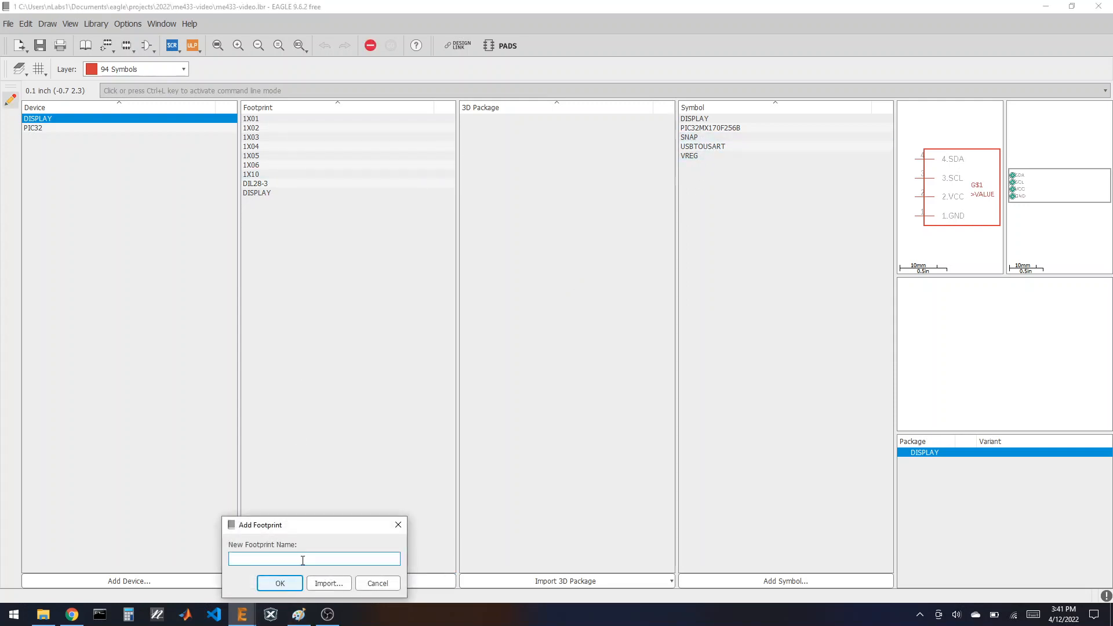
pyautogui.write('SNAP')
pyautogui.press('Return')
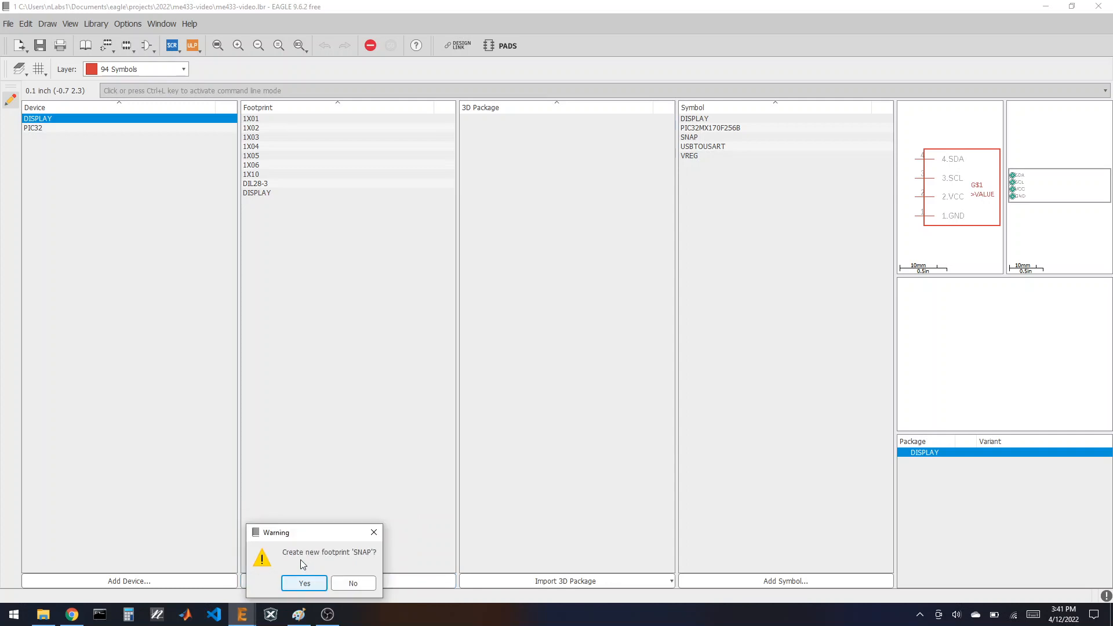
pyautogui.click(297, 582)
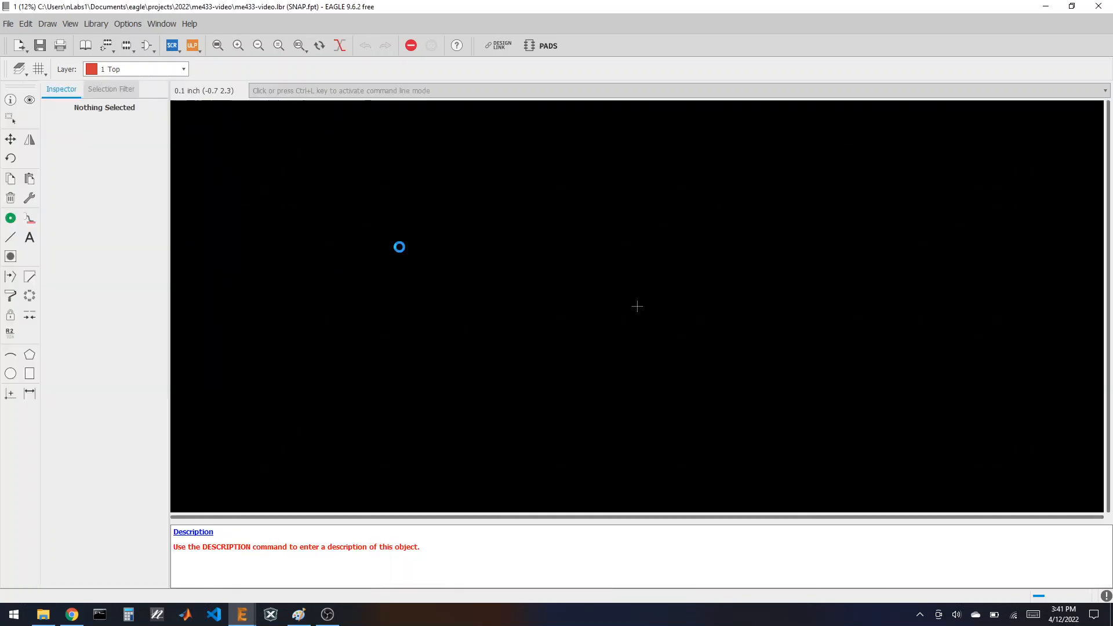
pyautogui.click(113, 46)
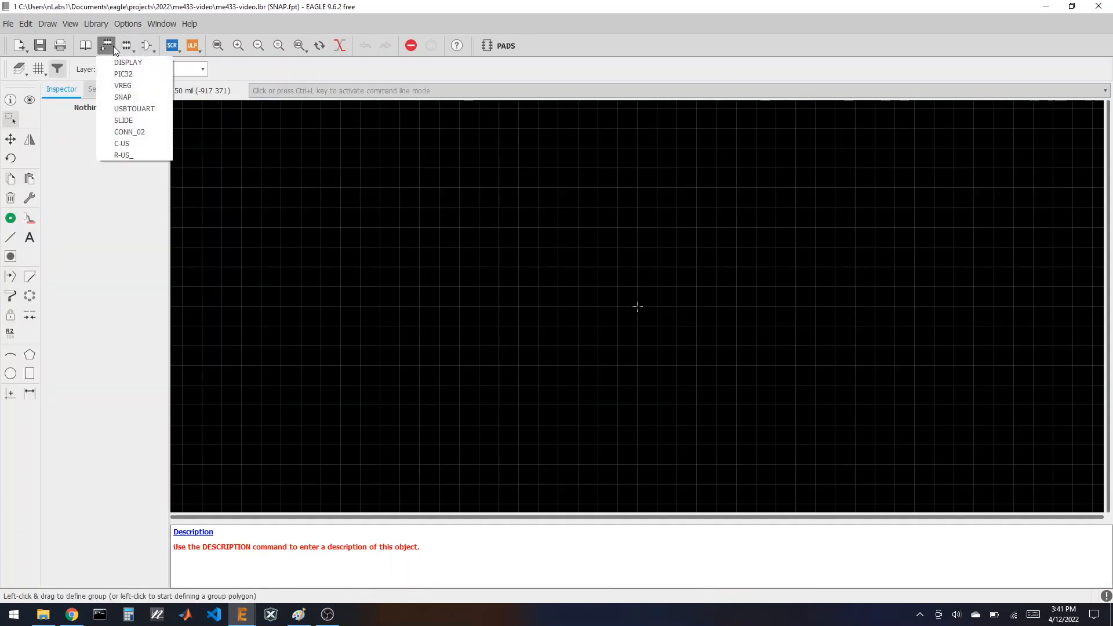
pyautogui.click(113, 47)
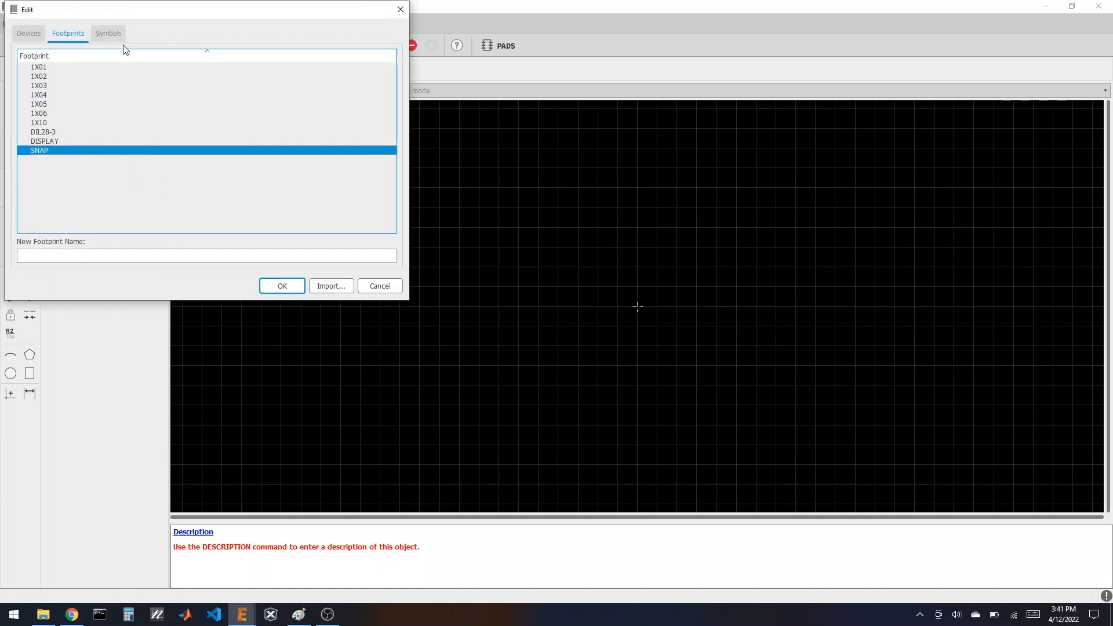
pyautogui.doubleClick(47, 103)
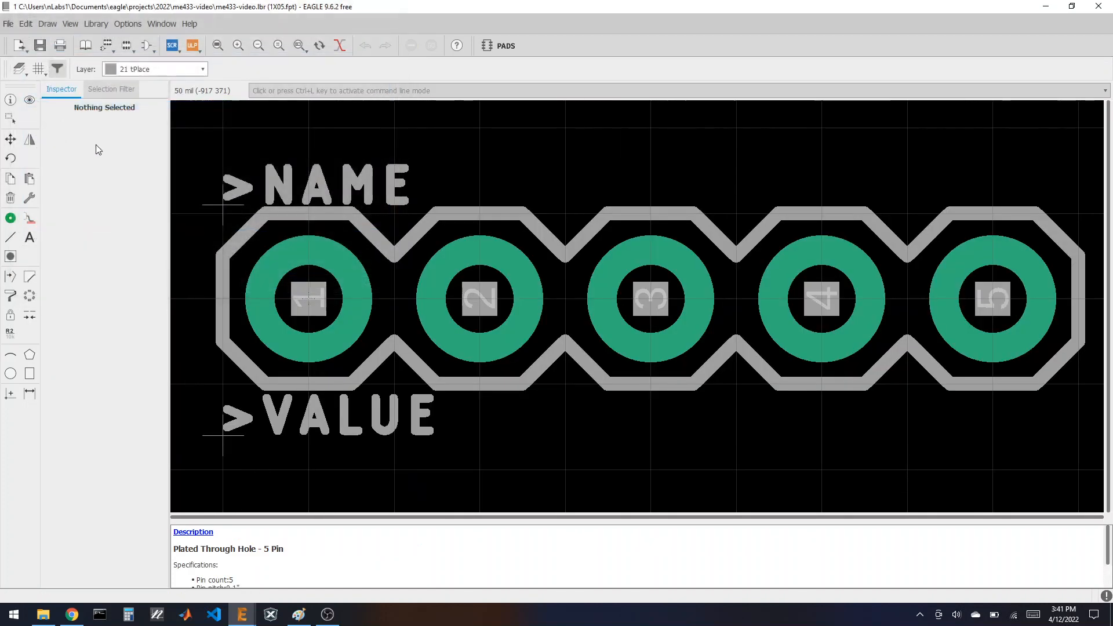
pyautogui.scroll(-3, 345, 251)
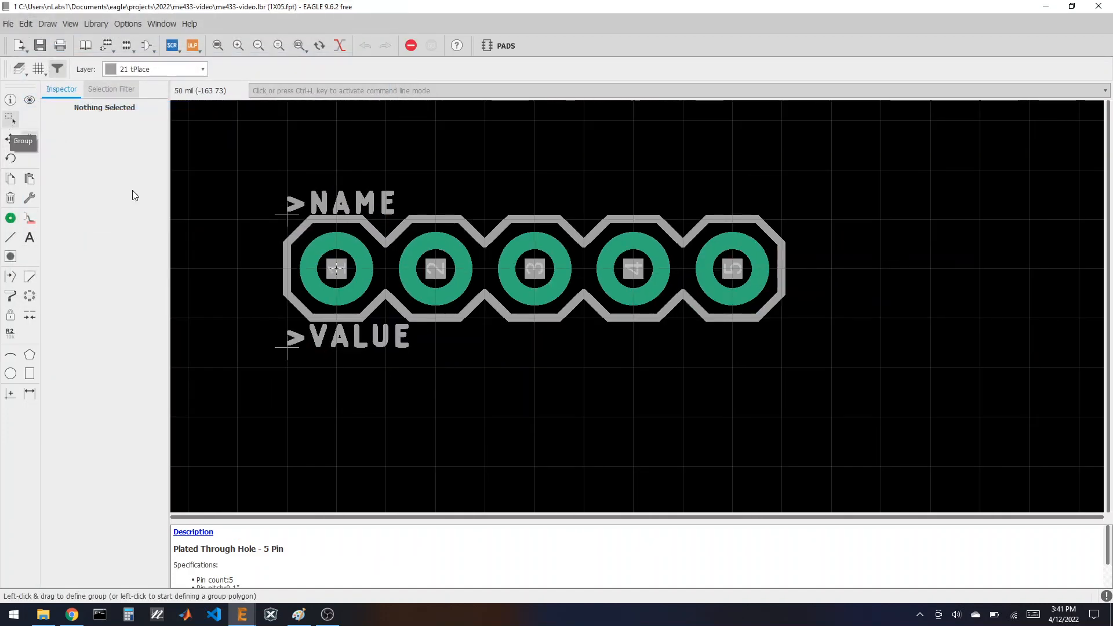
pyautogui.moveTo(229, 148); pyautogui.dragTo(782, 405)
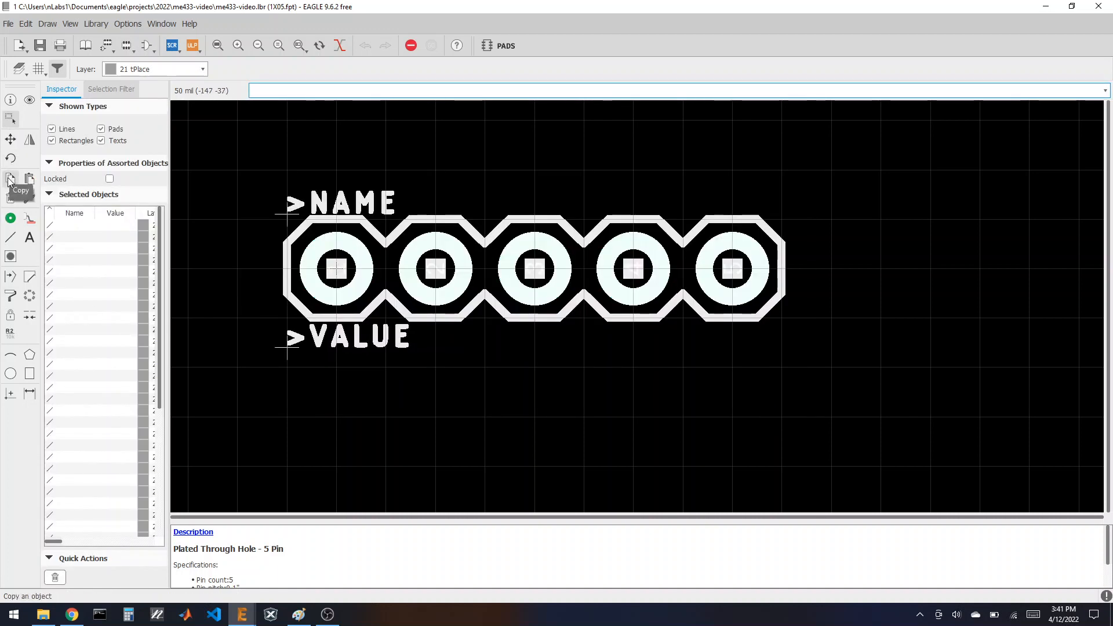
pyautogui.click(10, 178)
pyautogui.click(513, 297)
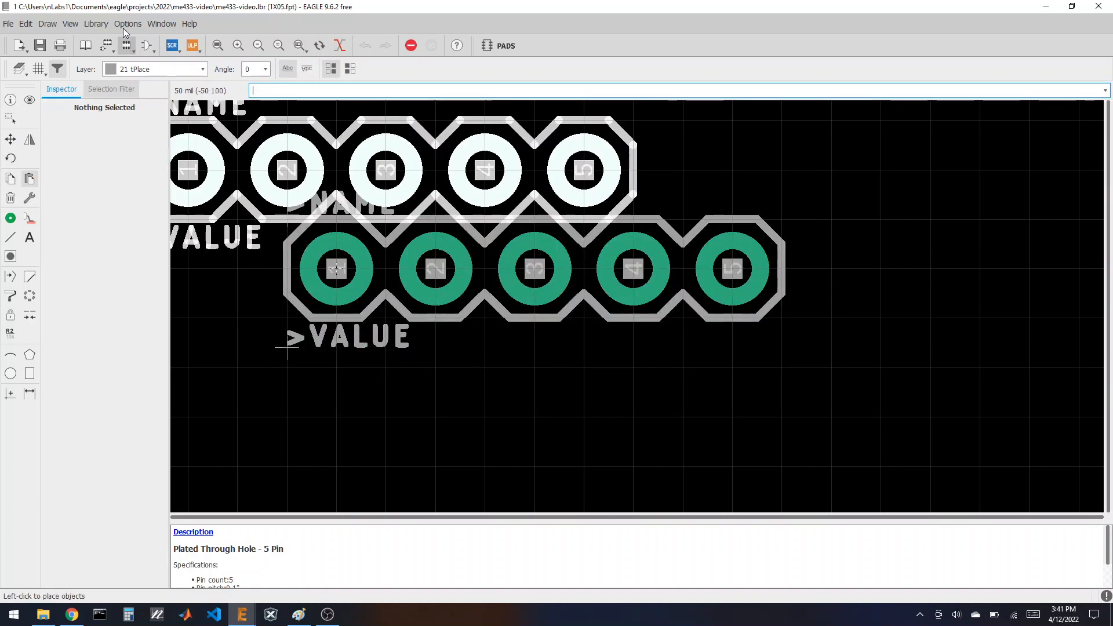
pyautogui.click(114, 51)
pyautogui.click(116, 98)
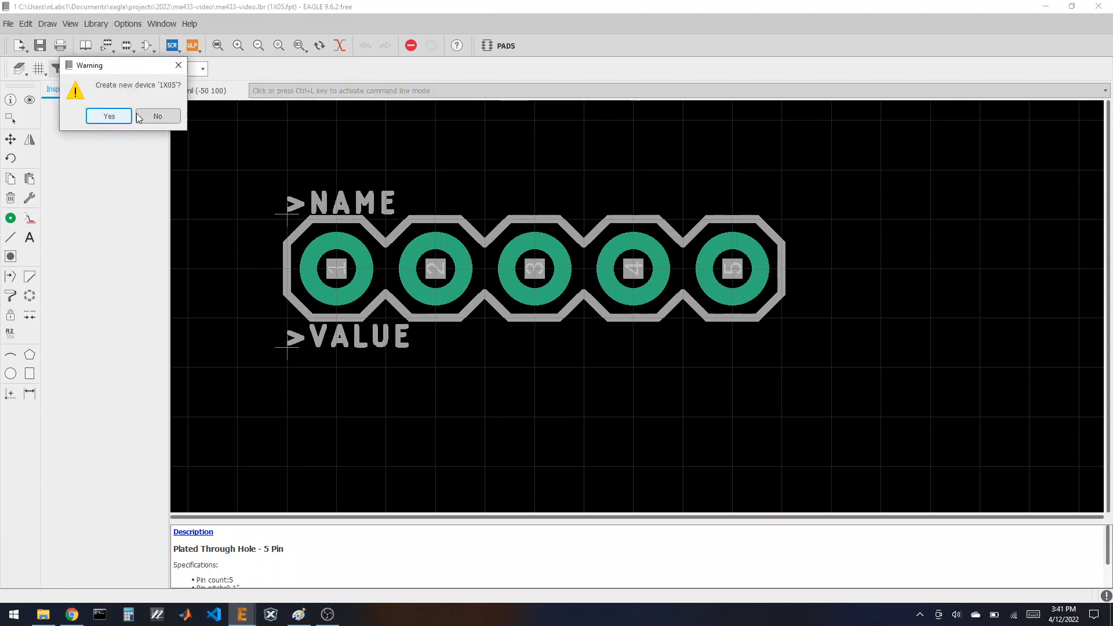
pyautogui.click(155, 116)
pyautogui.click(130, 50)
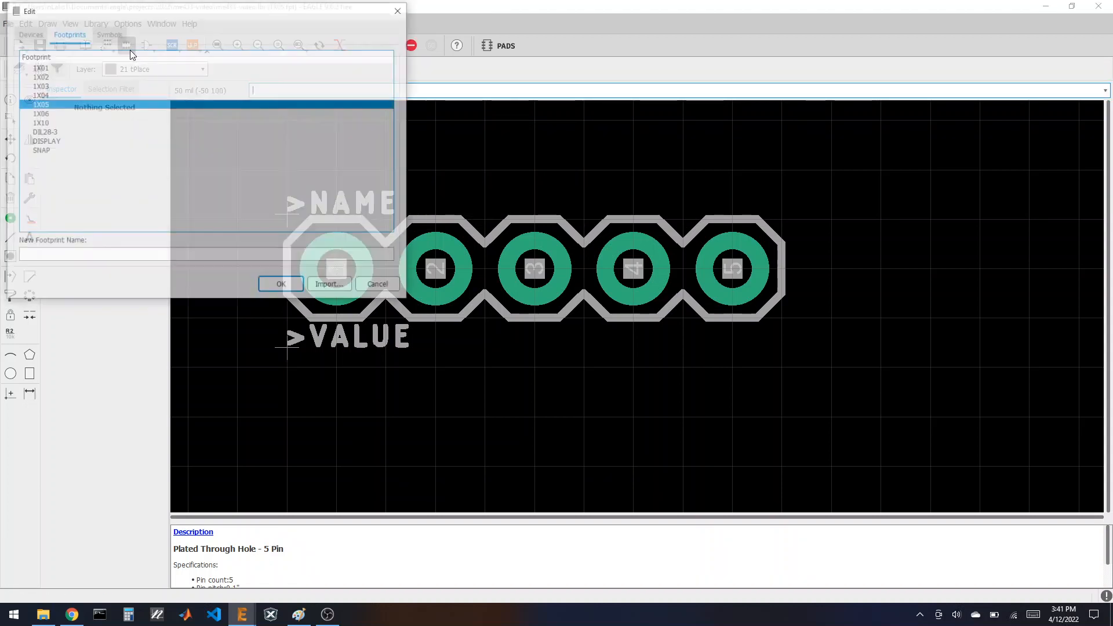
pyautogui.click(65, 150)
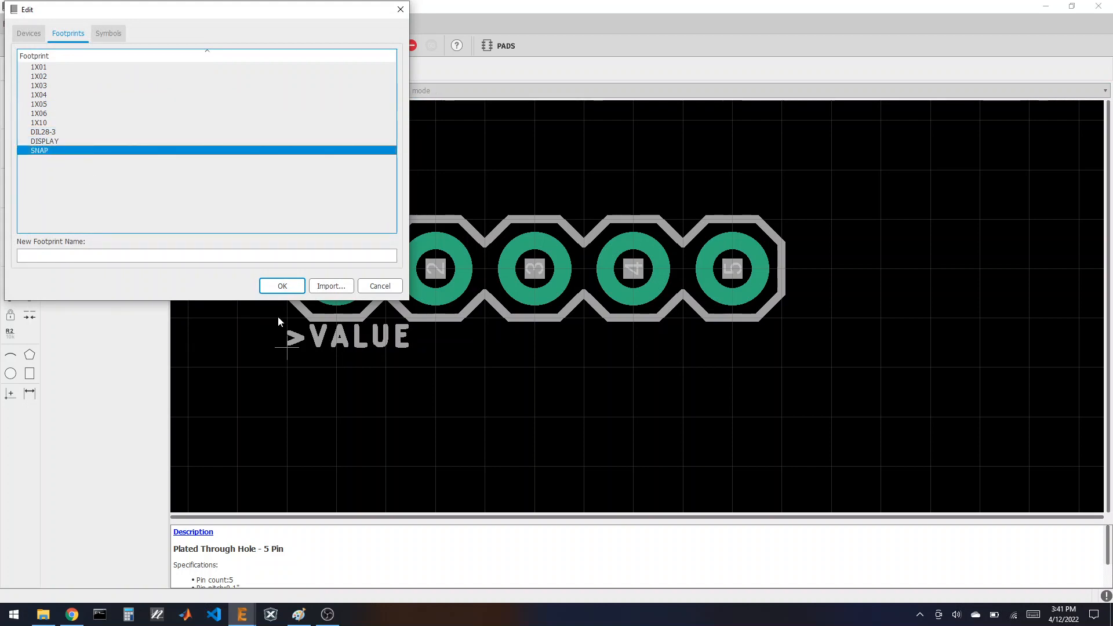
pyautogui.click(282, 286)
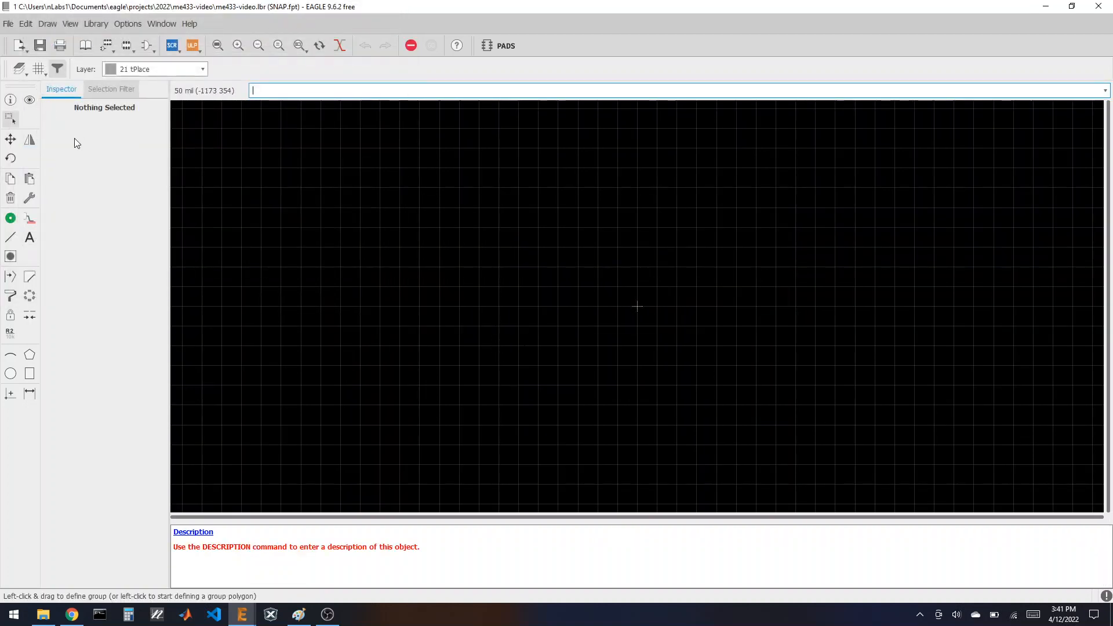
# Step: Paste the copied 1X05 five-pad header and hide the Pads and Vias layers
pyautogui.click(29, 179)
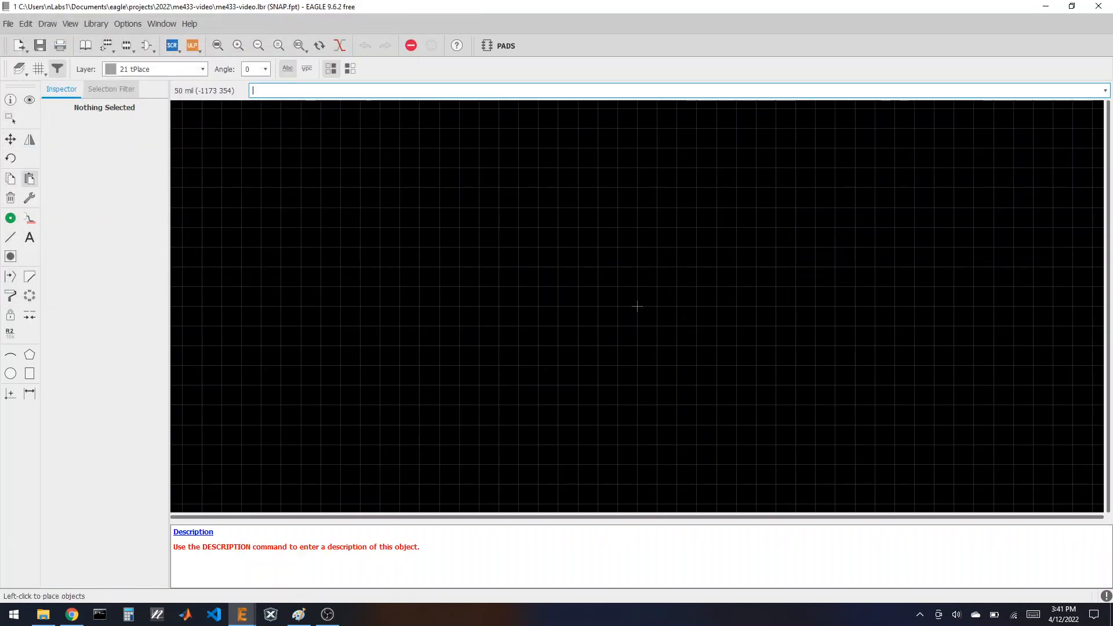
pyautogui.click(636, 306)
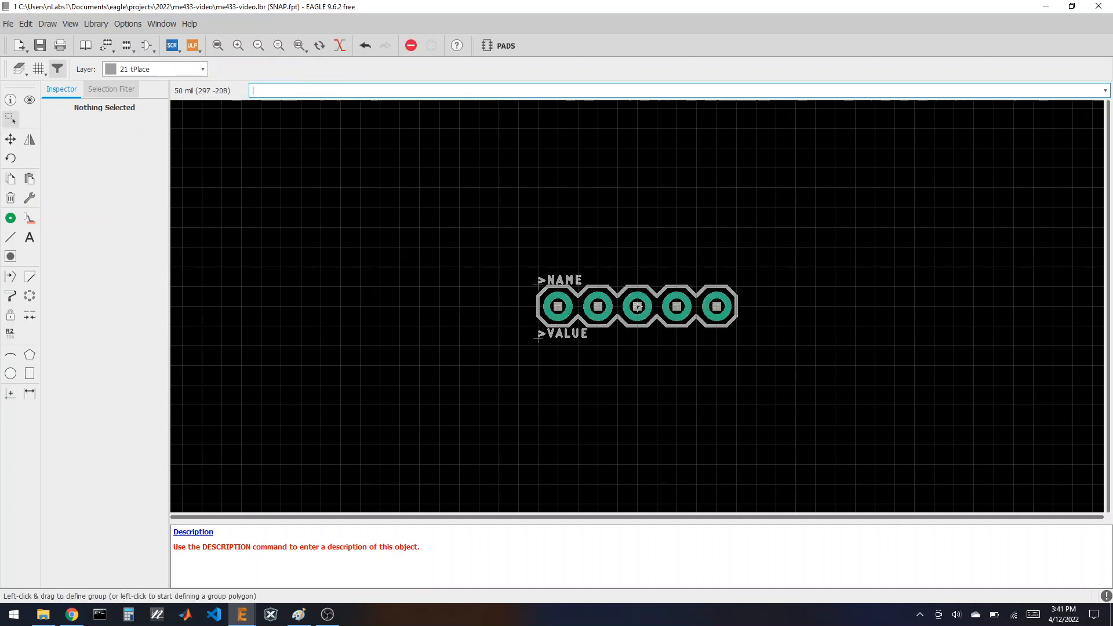
pyautogui.scroll(2, 756, 304)
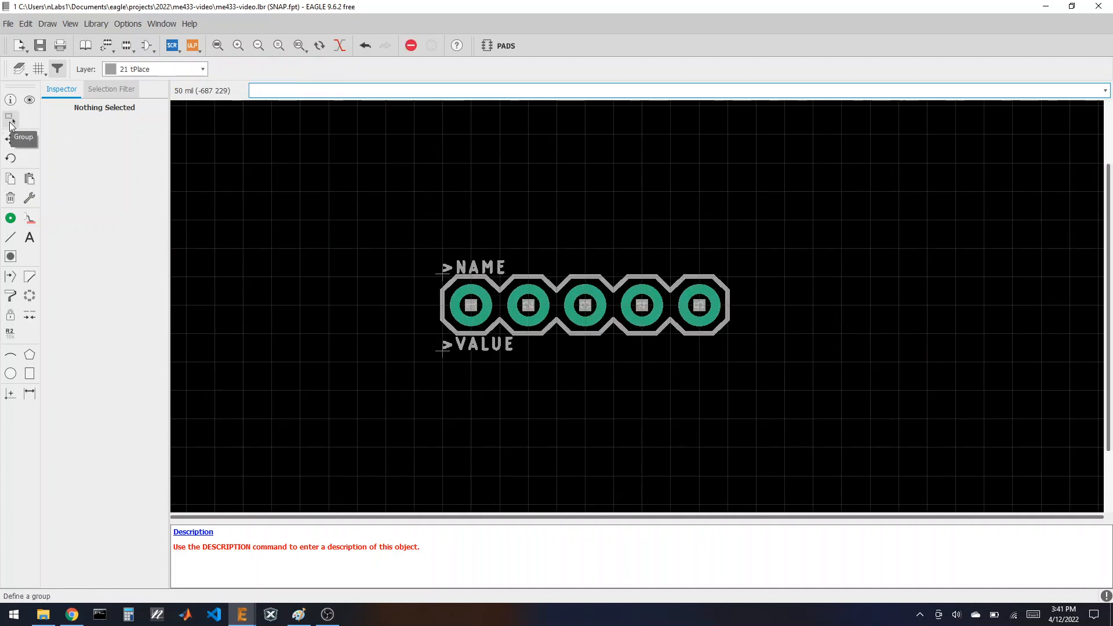
pyautogui.click(19, 69)
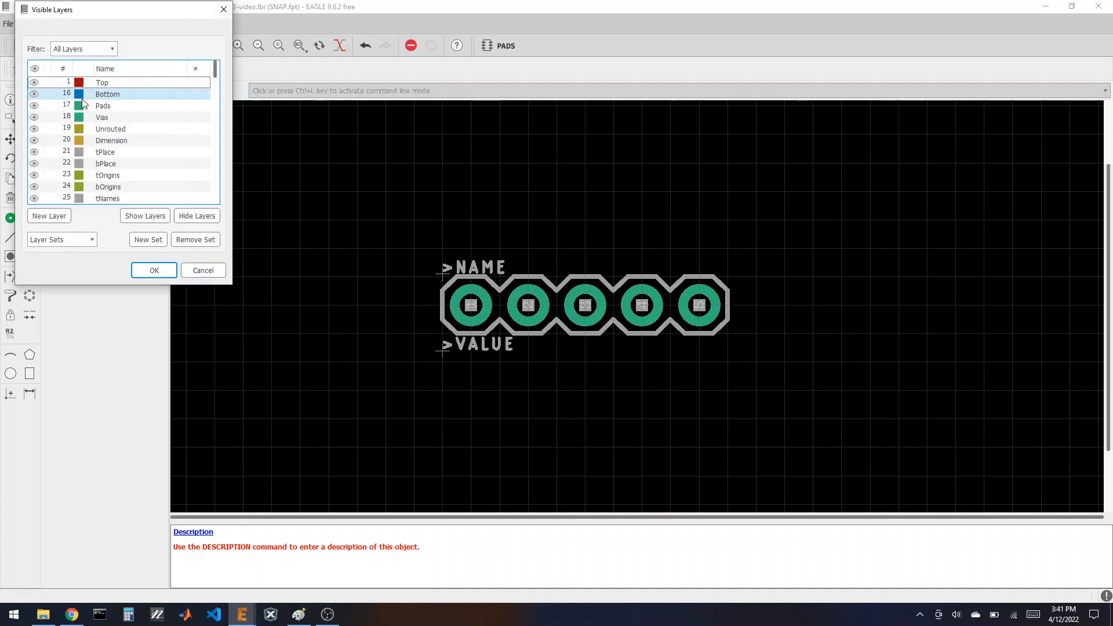
pyautogui.click(34, 106)
pyautogui.click(34, 117)
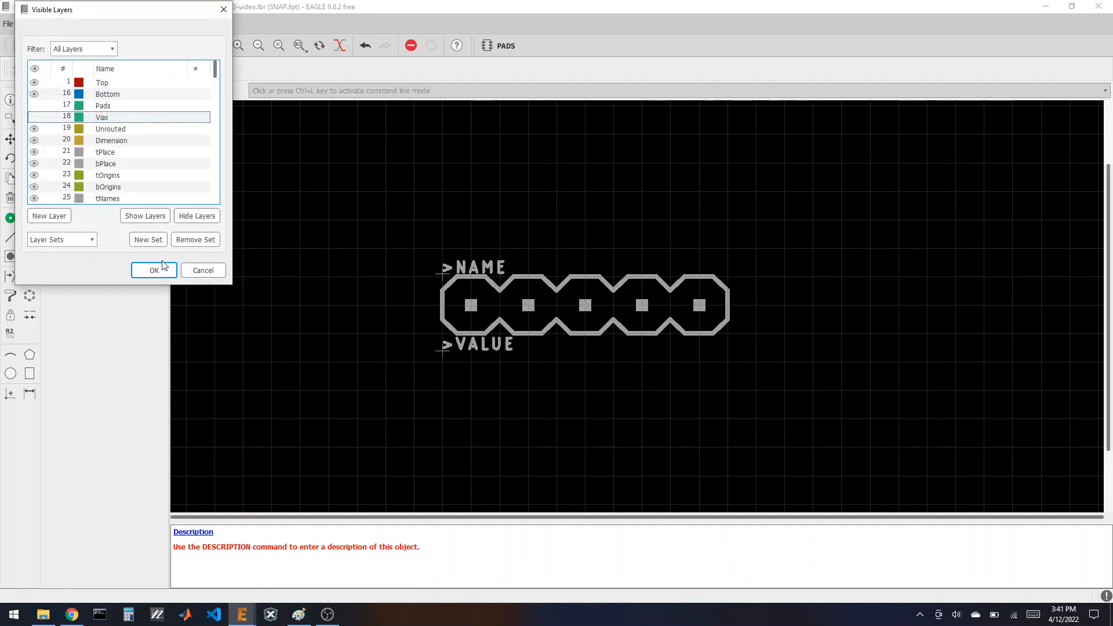
pyautogui.click(148, 270)
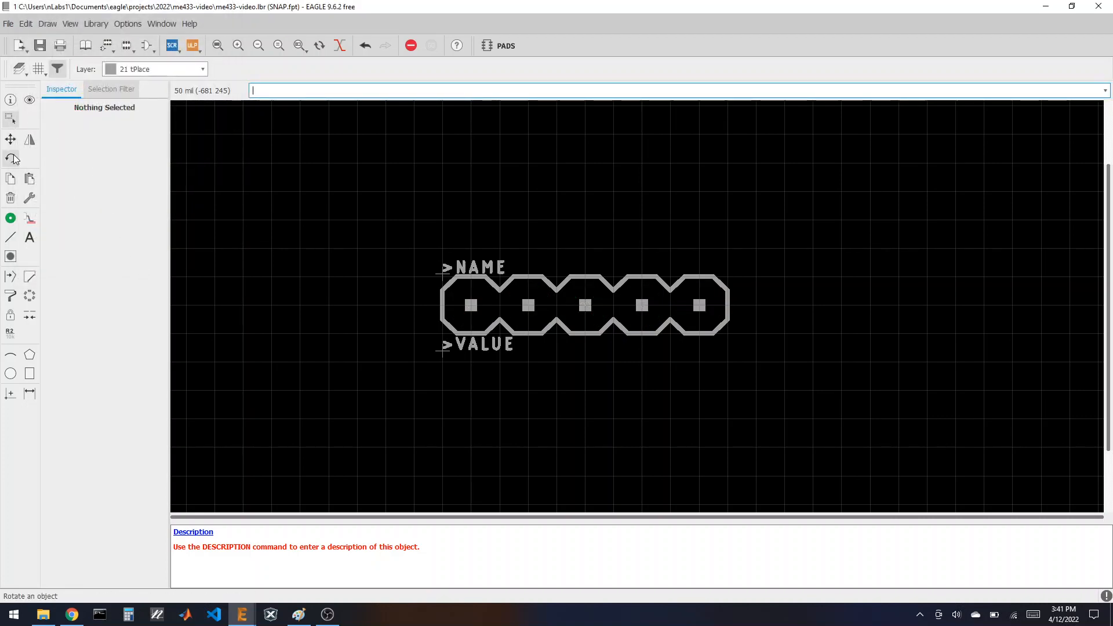
# Step: Delete the header's outline and NAME/VALUE labels, then show the Pads layer again
pyautogui.click(10, 118)
pyautogui.moveTo(420, 247); pyautogui.dragTo(765, 391)
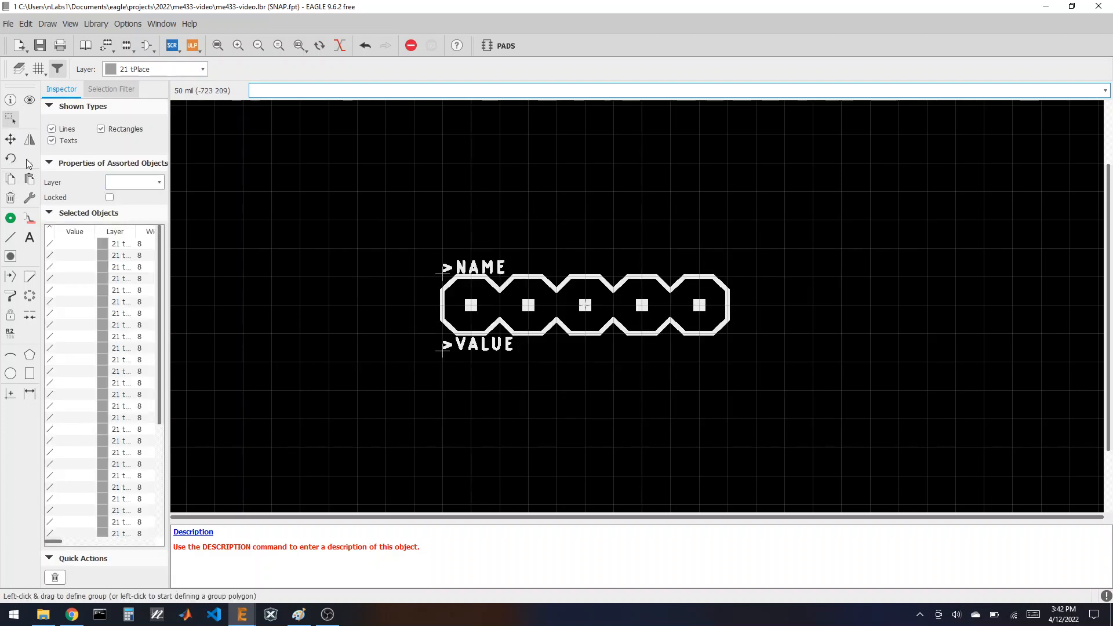
pyautogui.click(10, 198)
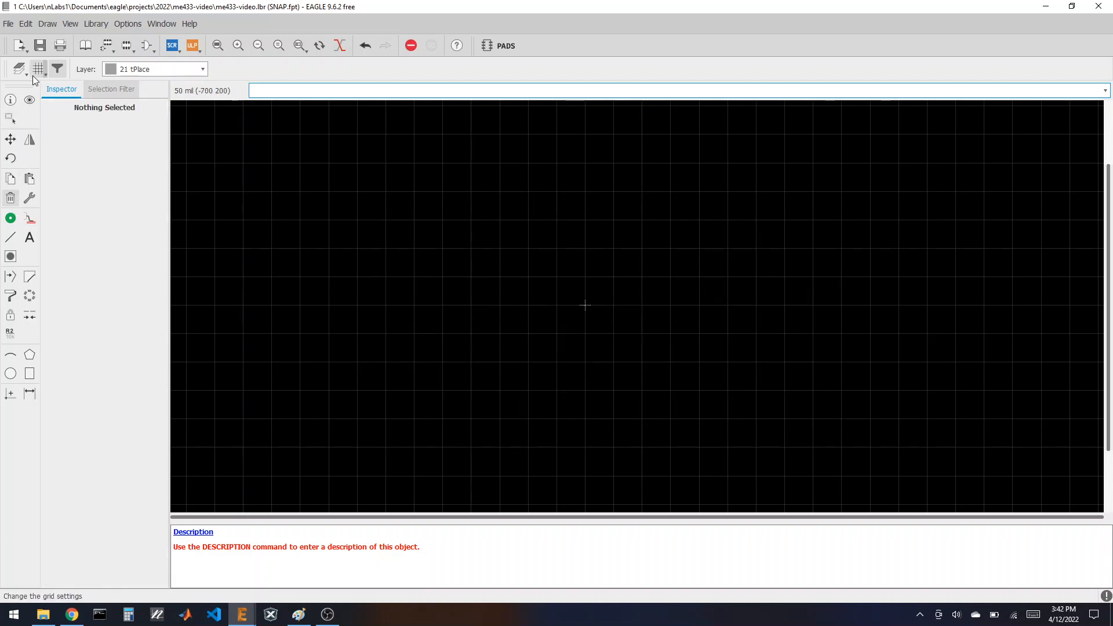
pyautogui.click(20, 69)
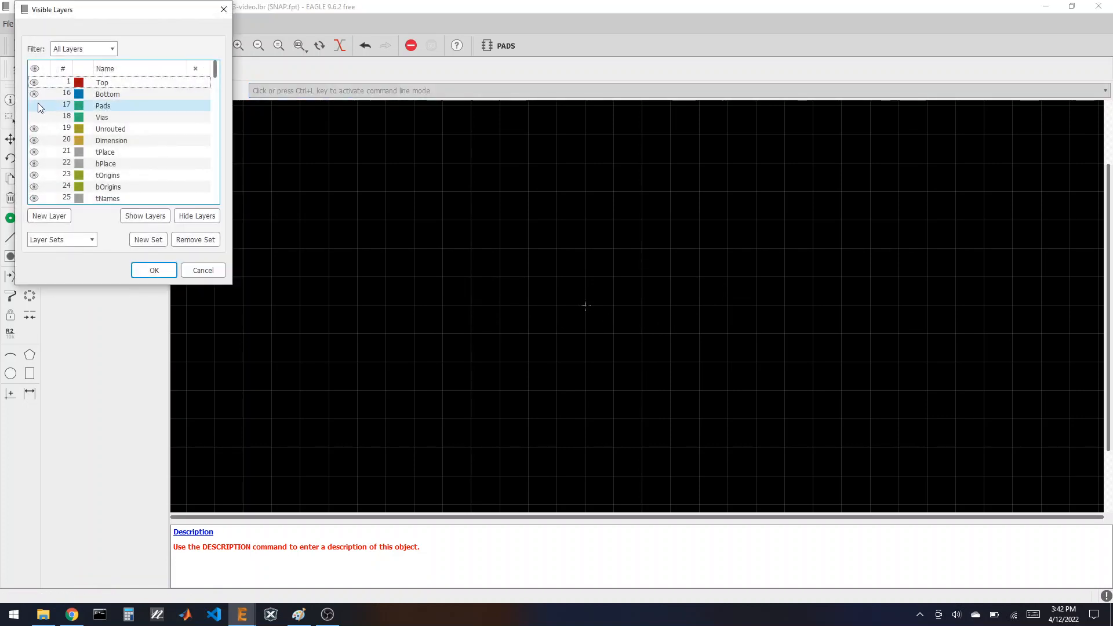
pyautogui.click(35, 105)
pyautogui.click(152, 270)
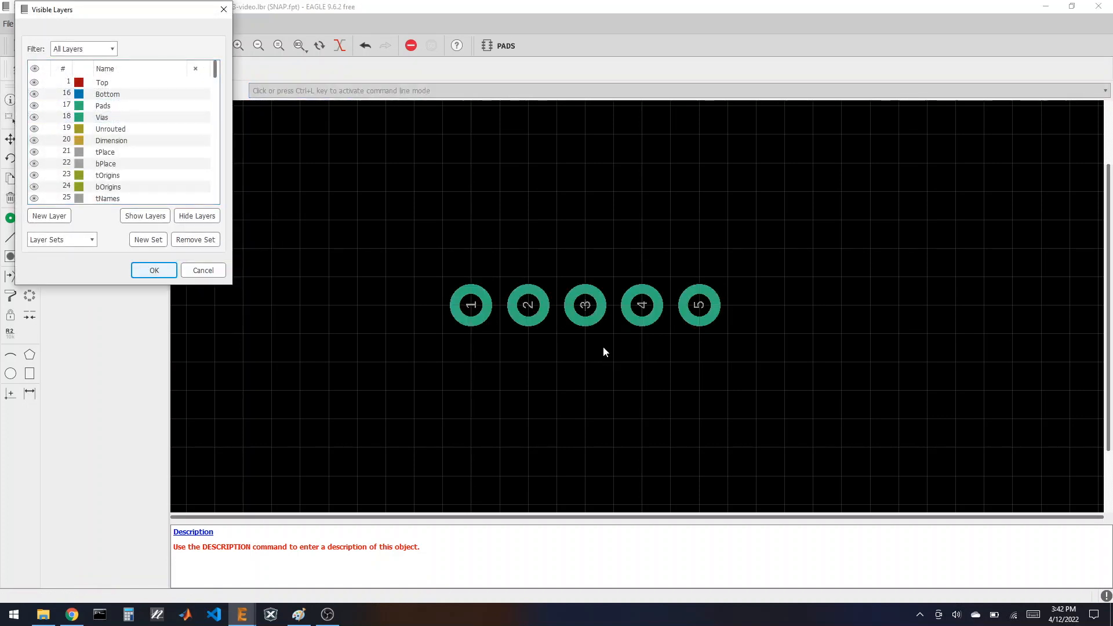
# Step: Draw a triangle with straight diagonal lines just above pad 1
pyautogui.click(10, 237)
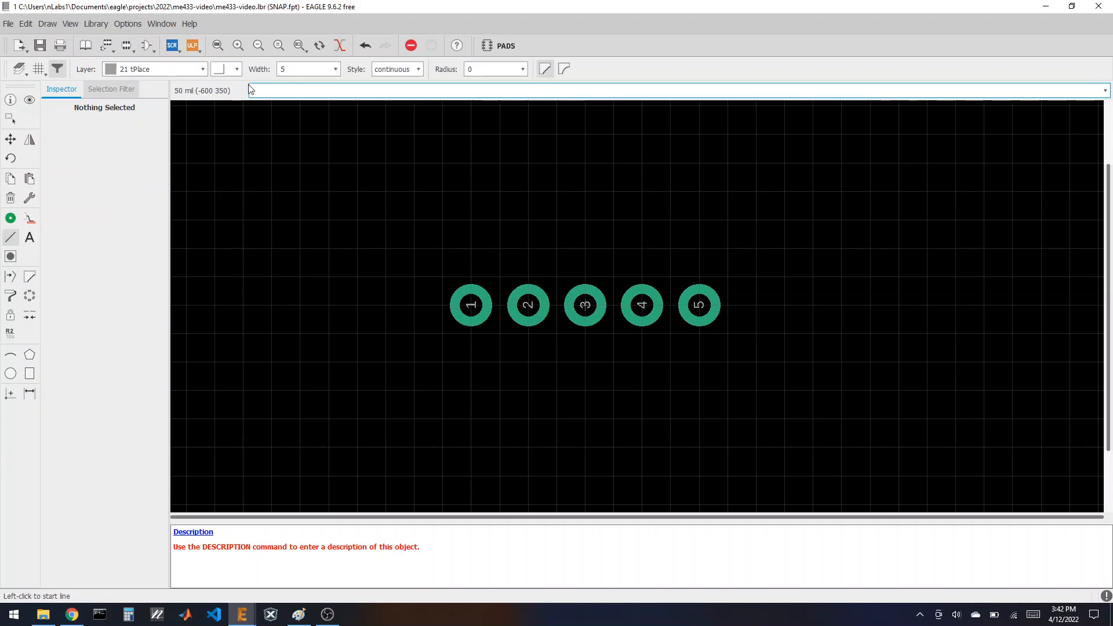
pyautogui.click(225, 69)
pyautogui.click(237, 108)
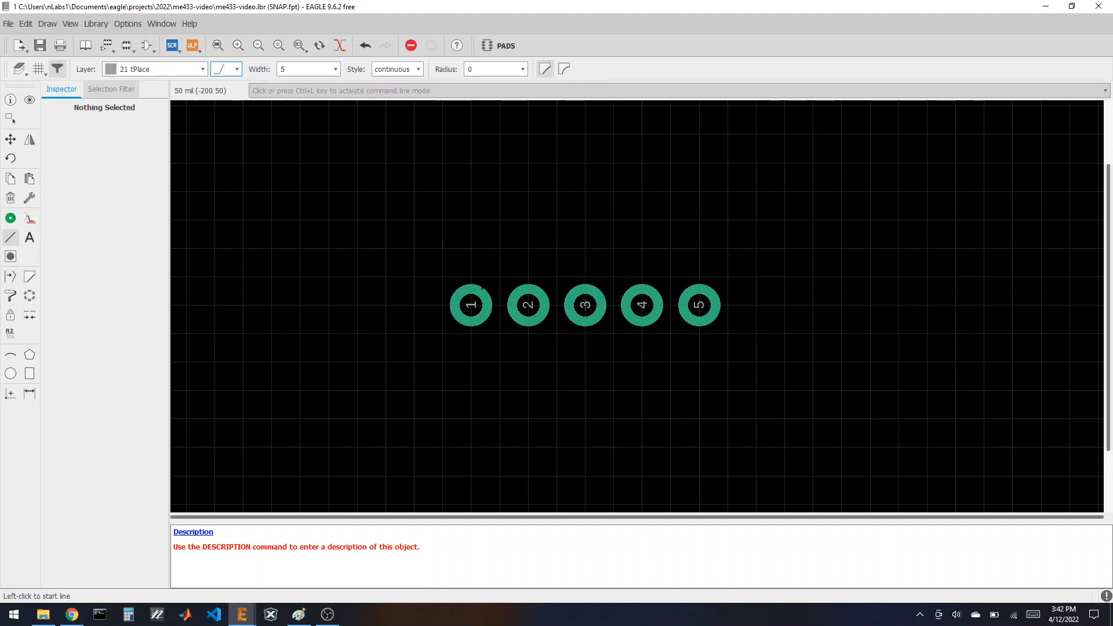
pyautogui.click(471, 276)
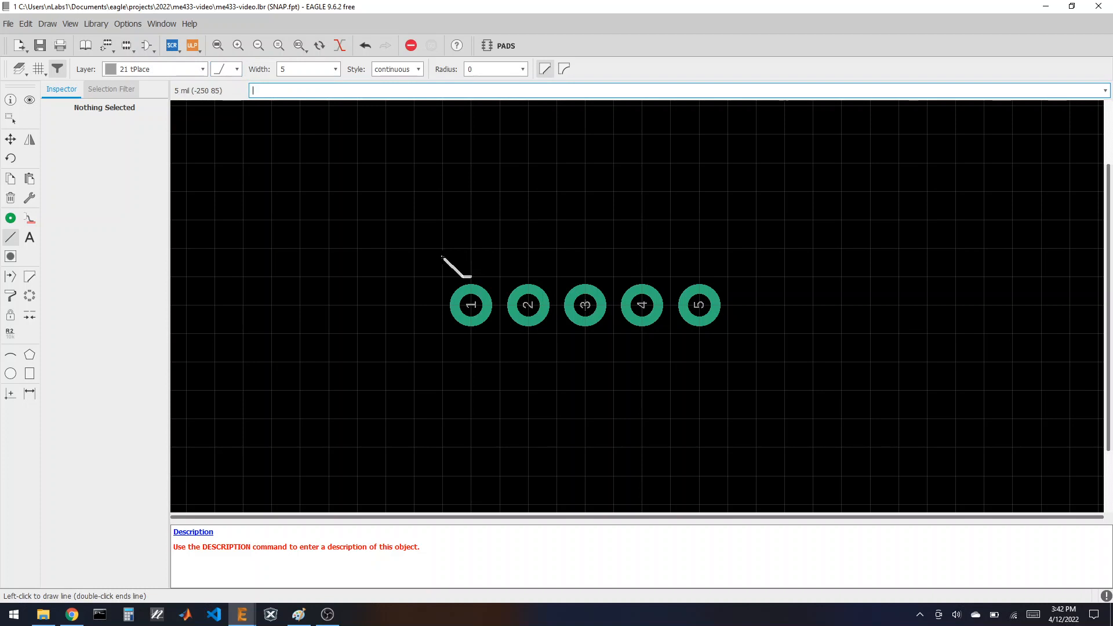
pyautogui.click(445, 250)
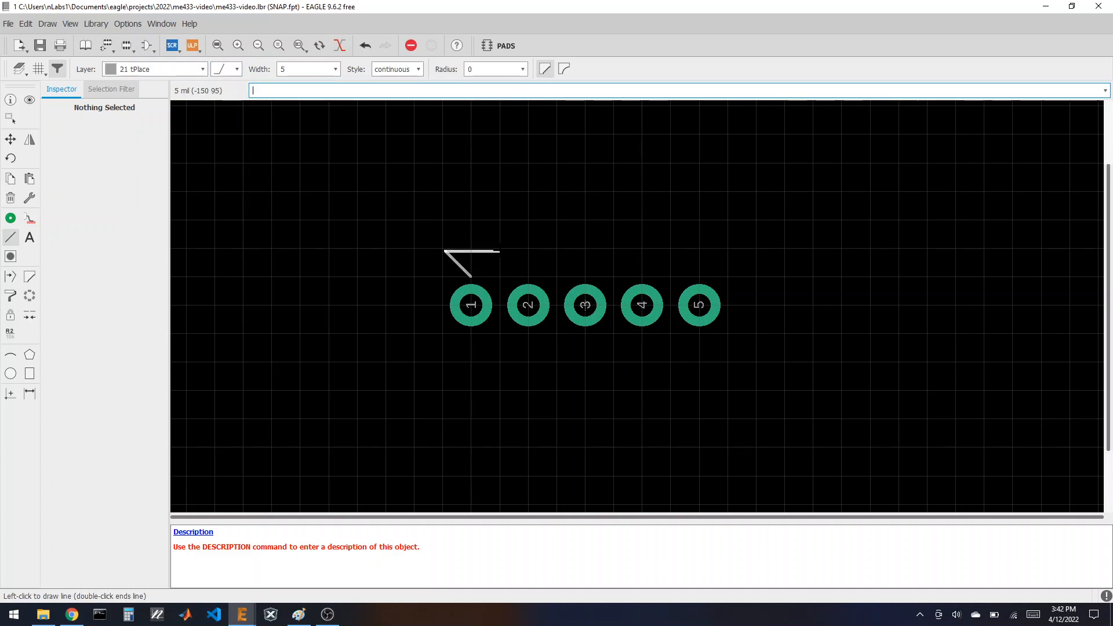
pyautogui.click(498, 251)
pyautogui.doubleClick(471, 276)
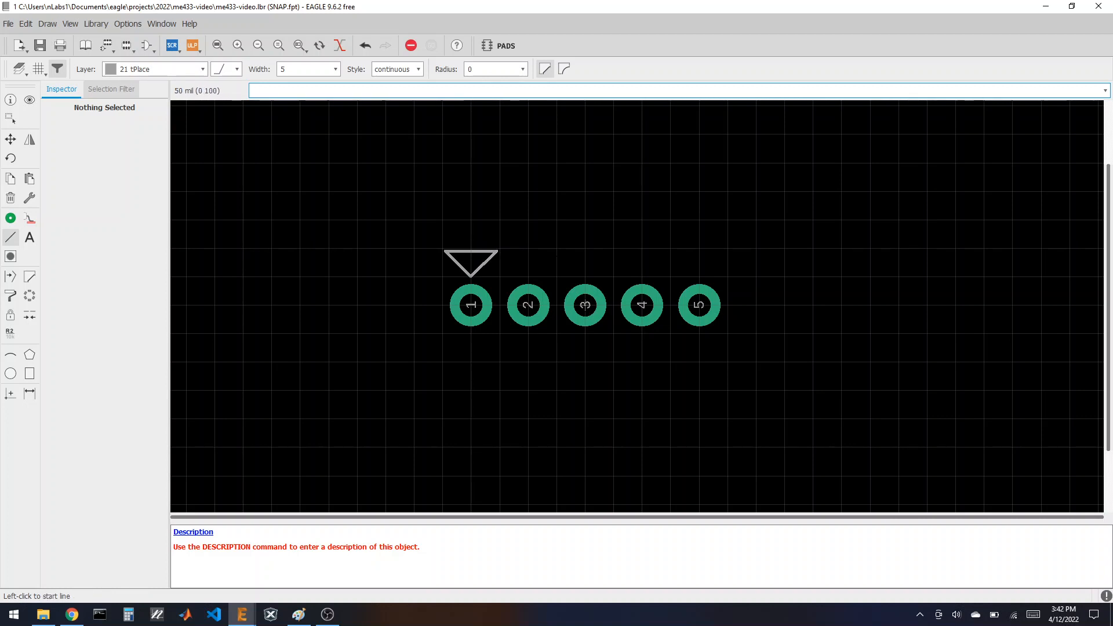
# Step: Move the triangle's top edge down to flatten it, then return to the library overview
pyautogui.scroll(4, 585, 305)
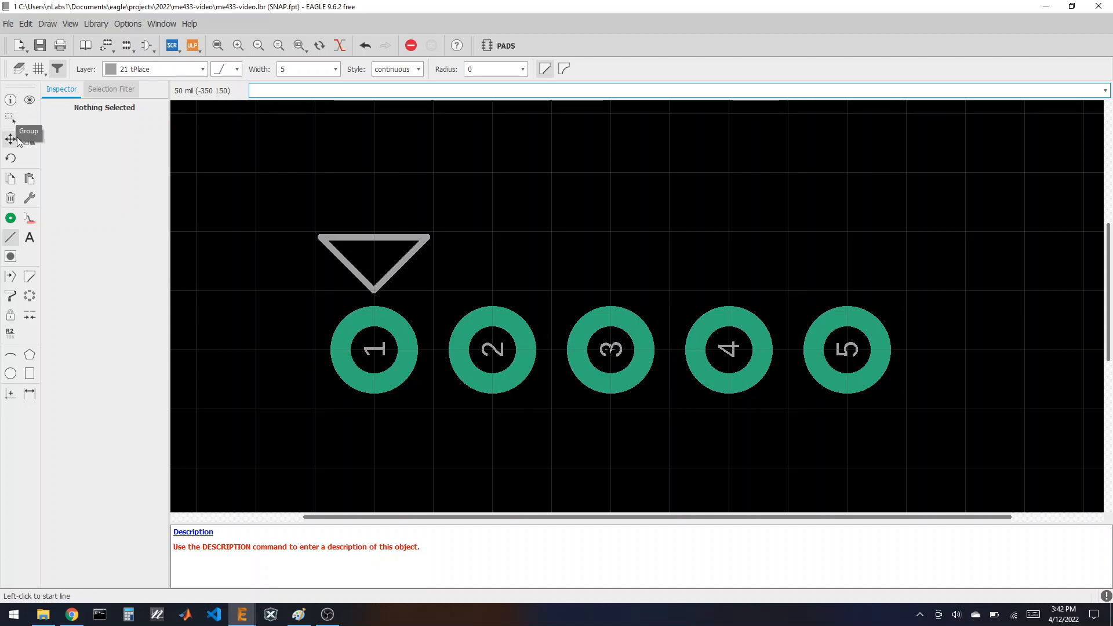
pyautogui.click(11, 139)
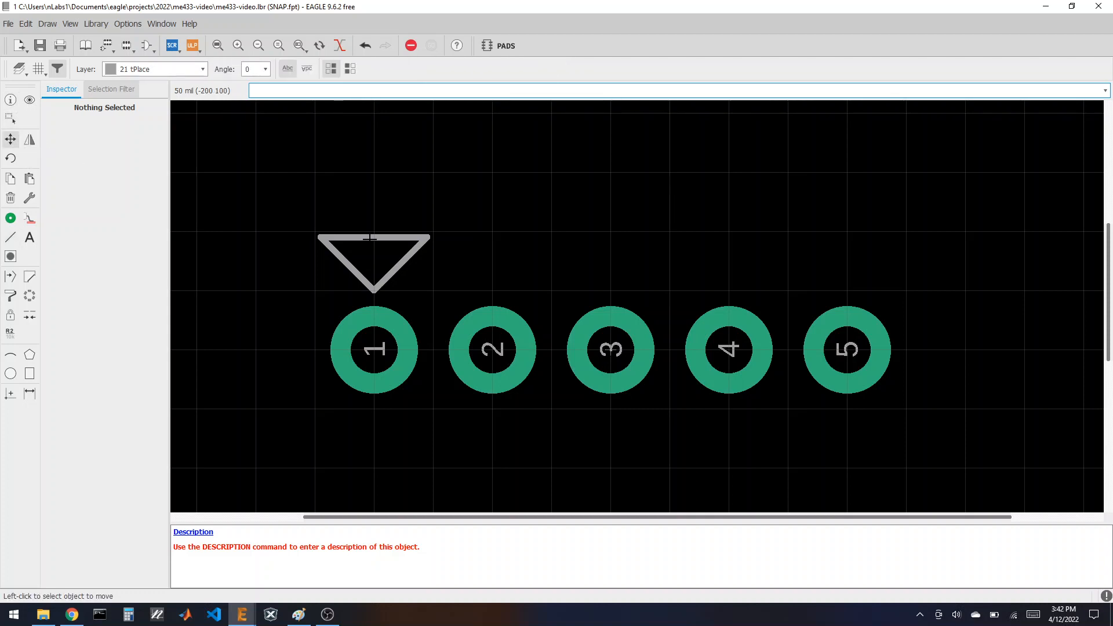
pyautogui.click(370, 238)
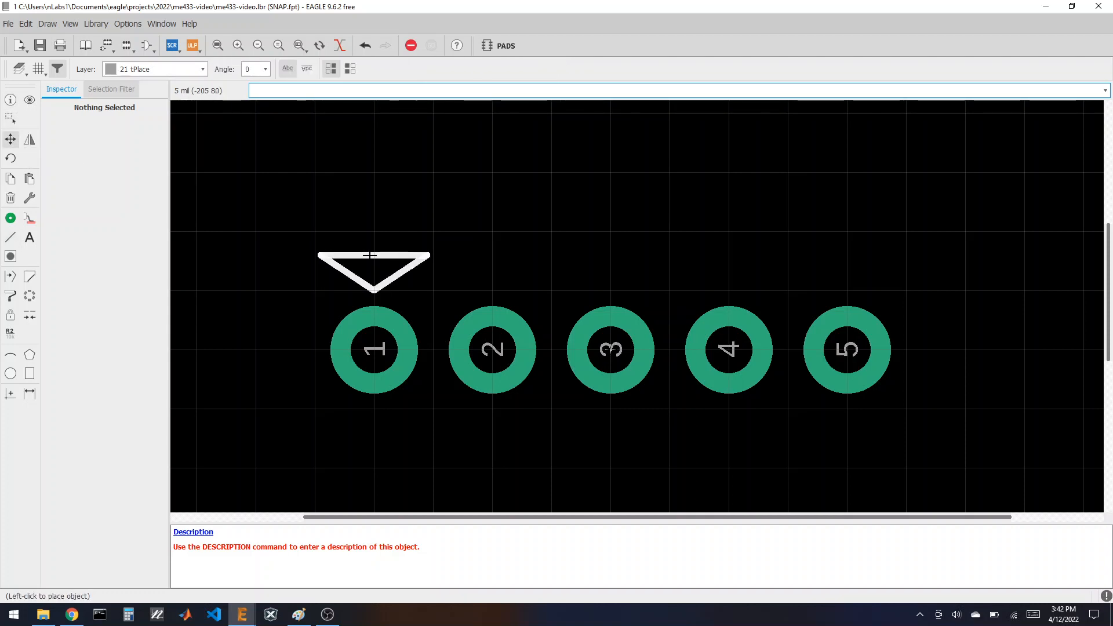
pyautogui.click(370, 255)
pyautogui.scroll(-2, 354, 256)
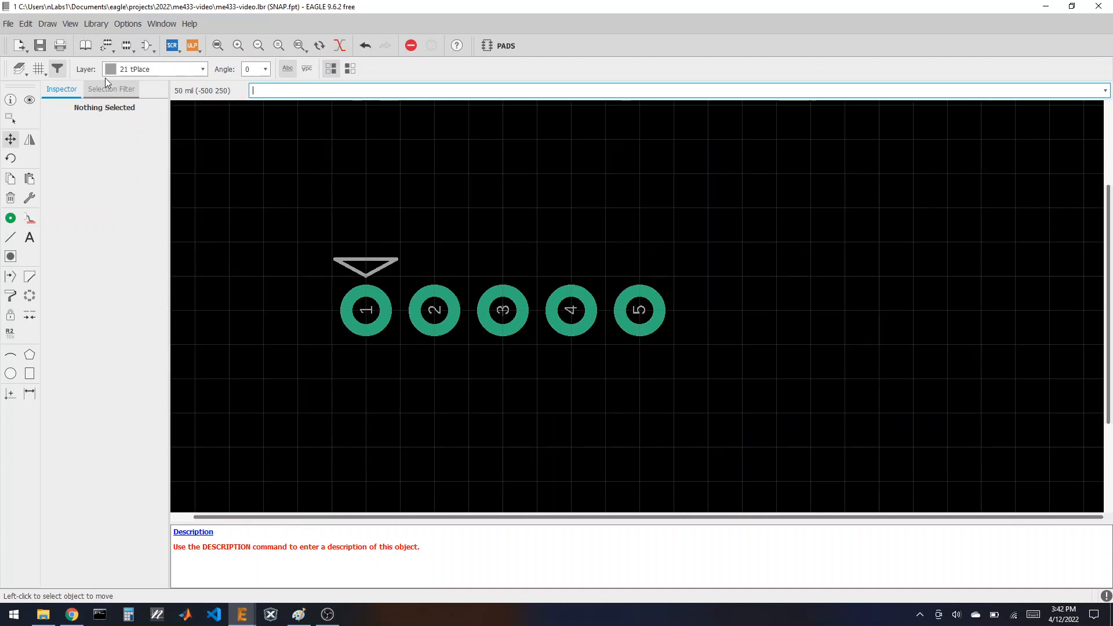
pyautogui.click(86, 45)
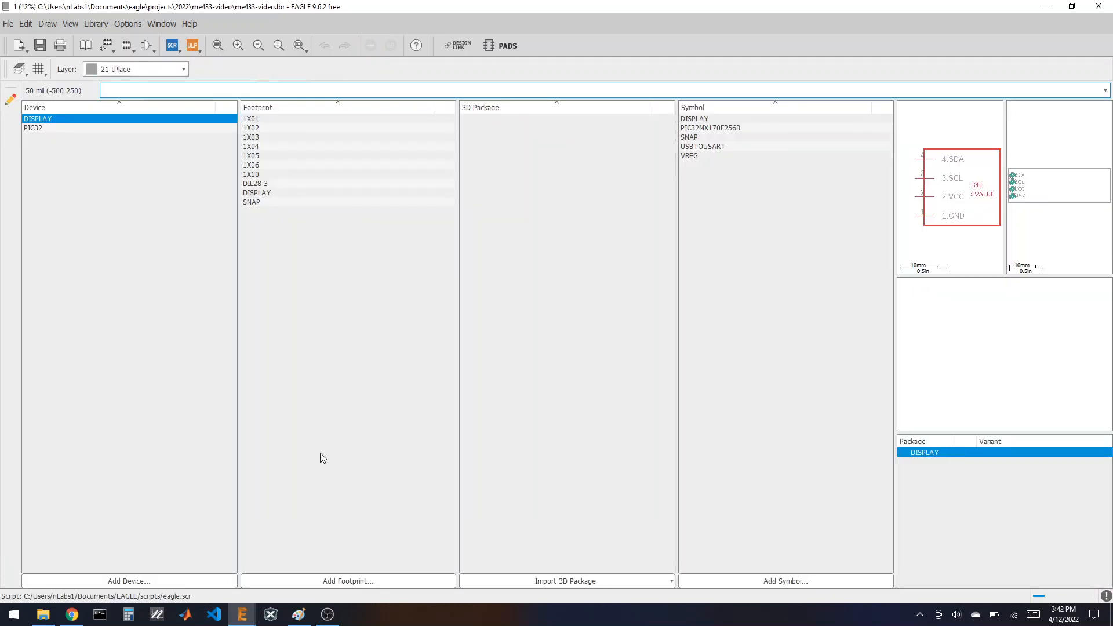
# Step: Create a new device named SNAP and place the SNAP symbol in it
pyautogui.click(154, 582)
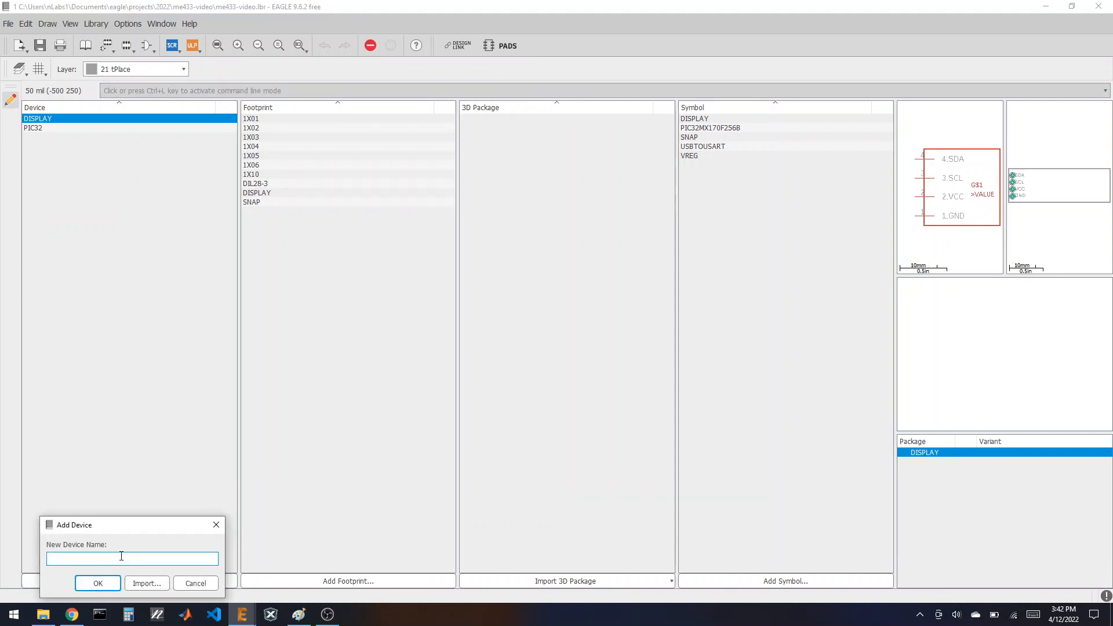
pyautogui.write('SNAP')
pyautogui.press('Return')
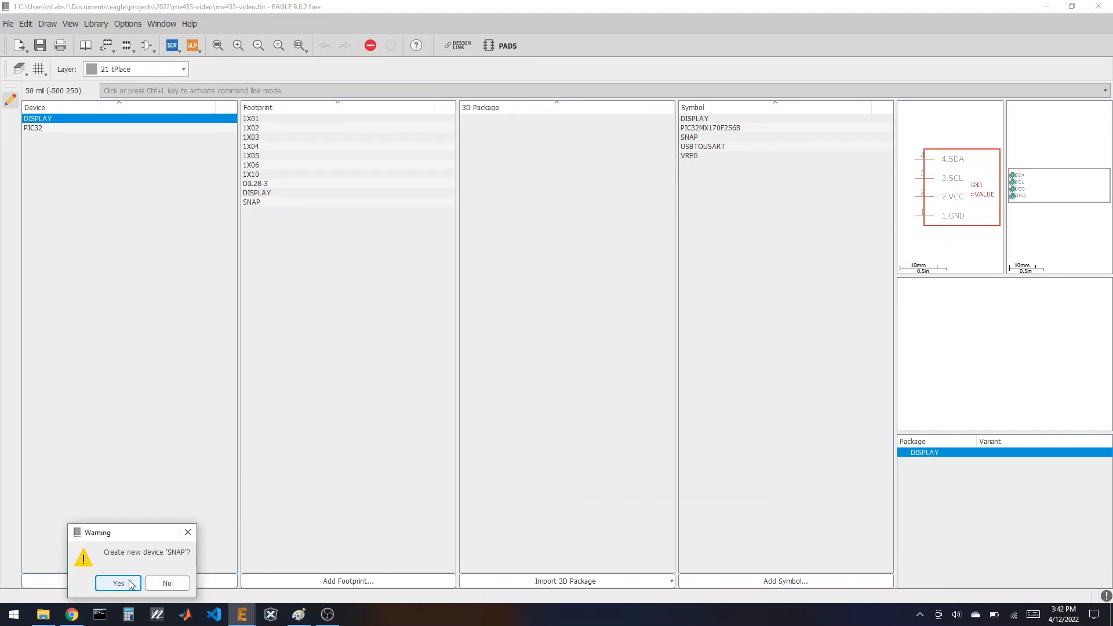
pyautogui.click(118, 583)
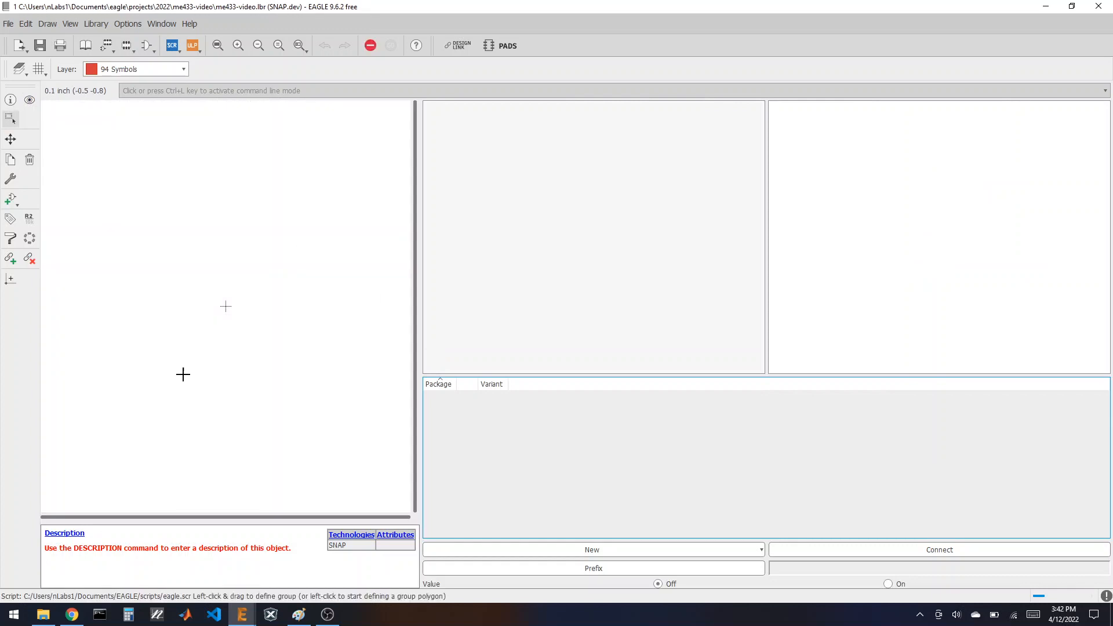
pyautogui.click(9, 198)
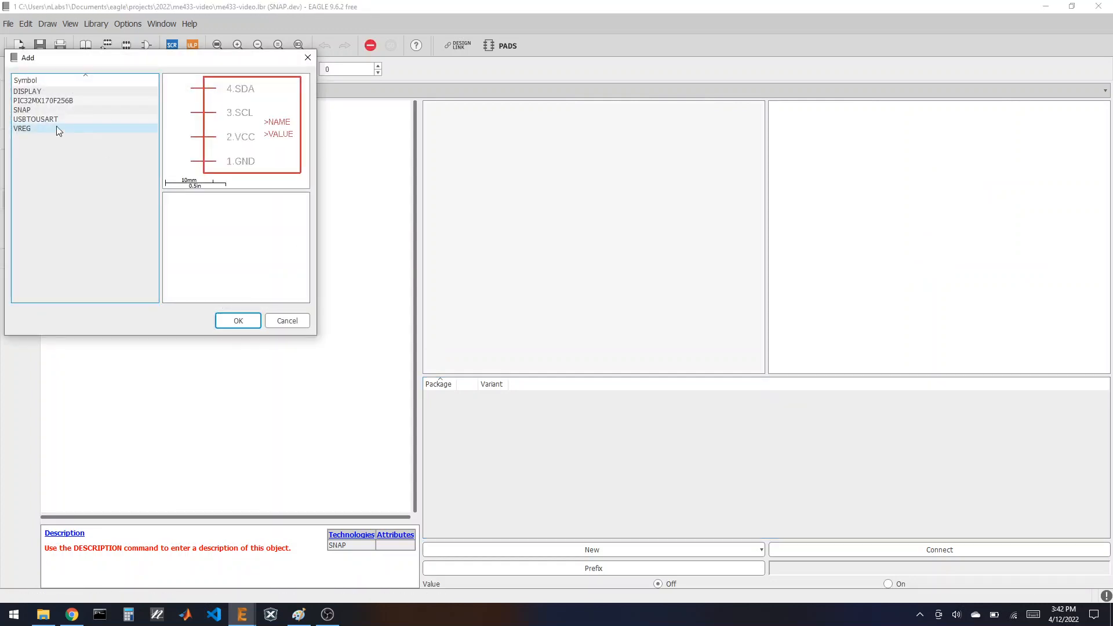
pyautogui.click(52, 110)
pyautogui.click(230, 319)
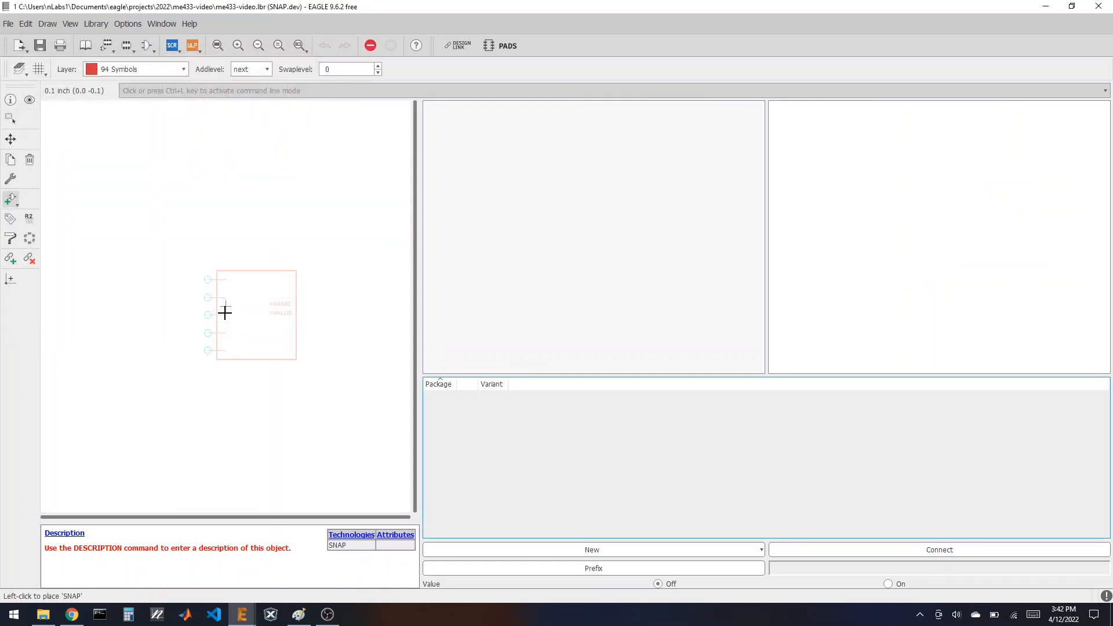
pyautogui.click(226, 306)
# Step: Add the SNAP footprint from this library as the device's package
pyautogui.click(593, 550)
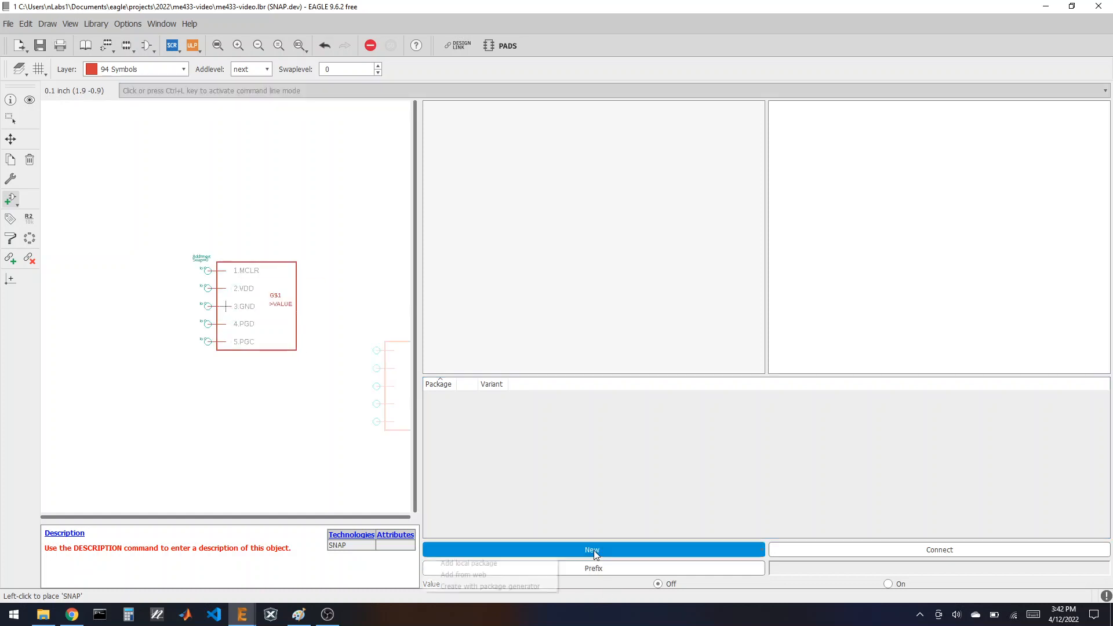
pyautogui.click(527, 562)
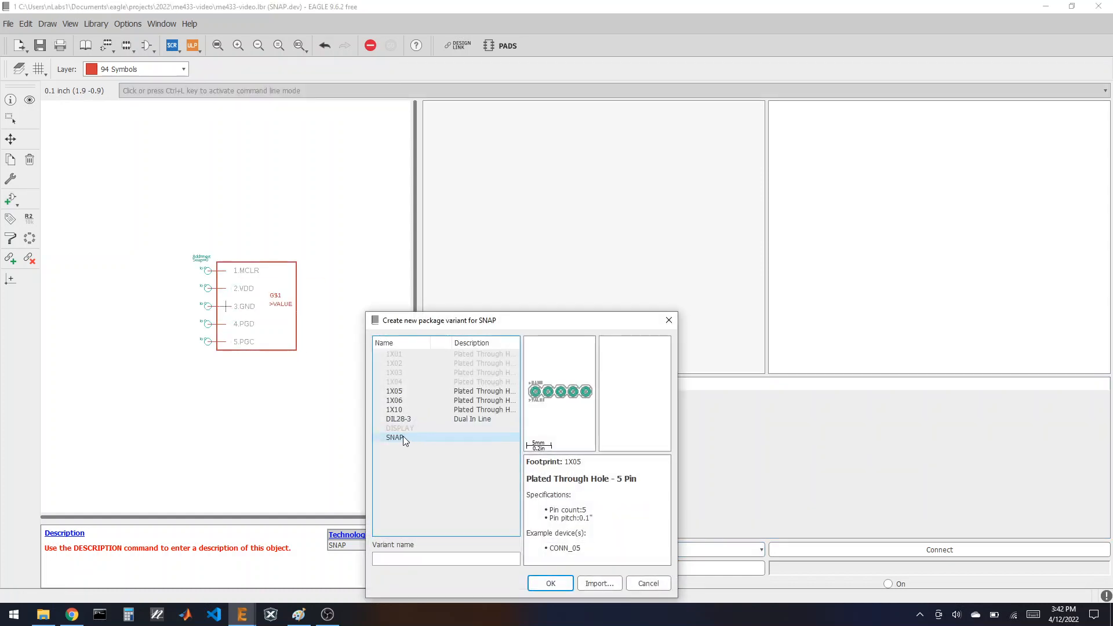
pyautogui.click(402, 437)
pyautogui.click(551, 583)
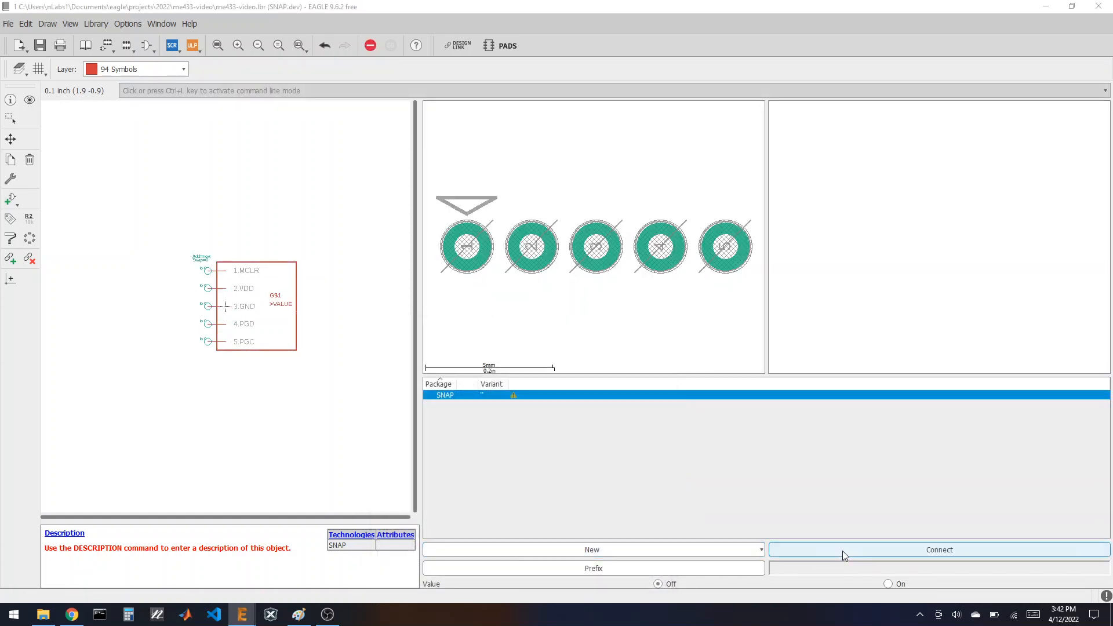
# Step: Connect all five SNAP pins to pads 1–5 and return to the library overview
pyautogui.click(842, 550)
pyautogui.click(638, 538)
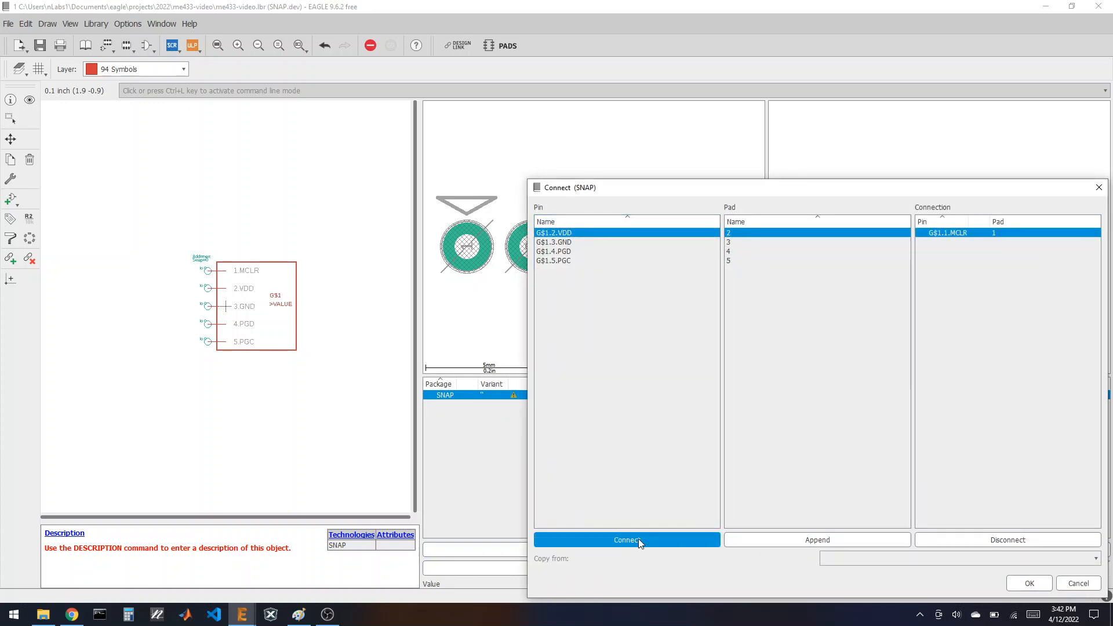
pyautogui.click(638, 539)
pyautogui.click(638, 539)
pyautogui.click(638, 538)
pyautogui.click(638, 539)
pyautogui.click(1030, 583)
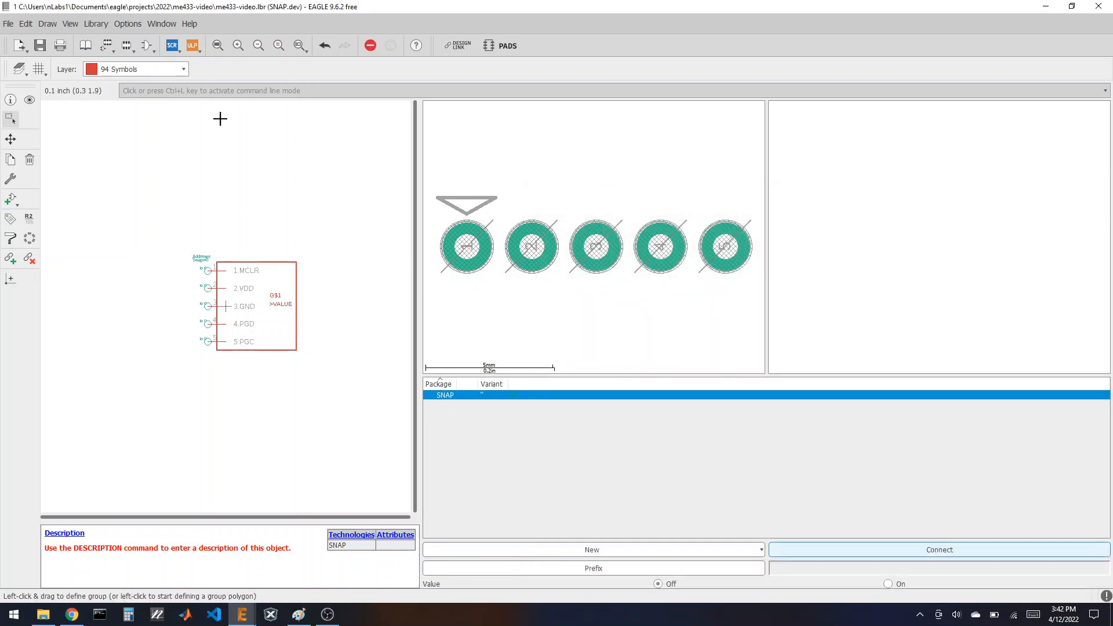
pyautogui.click(86, 46)
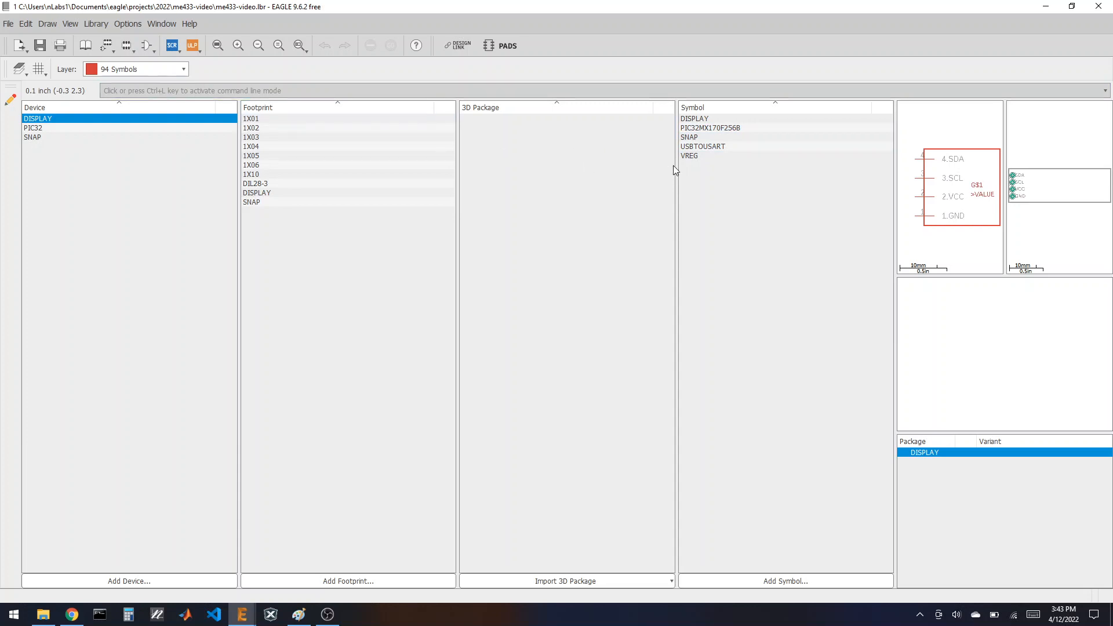
# Step: Add a new empty footprint named USBTOUART
pyautogui.click(371, 580)
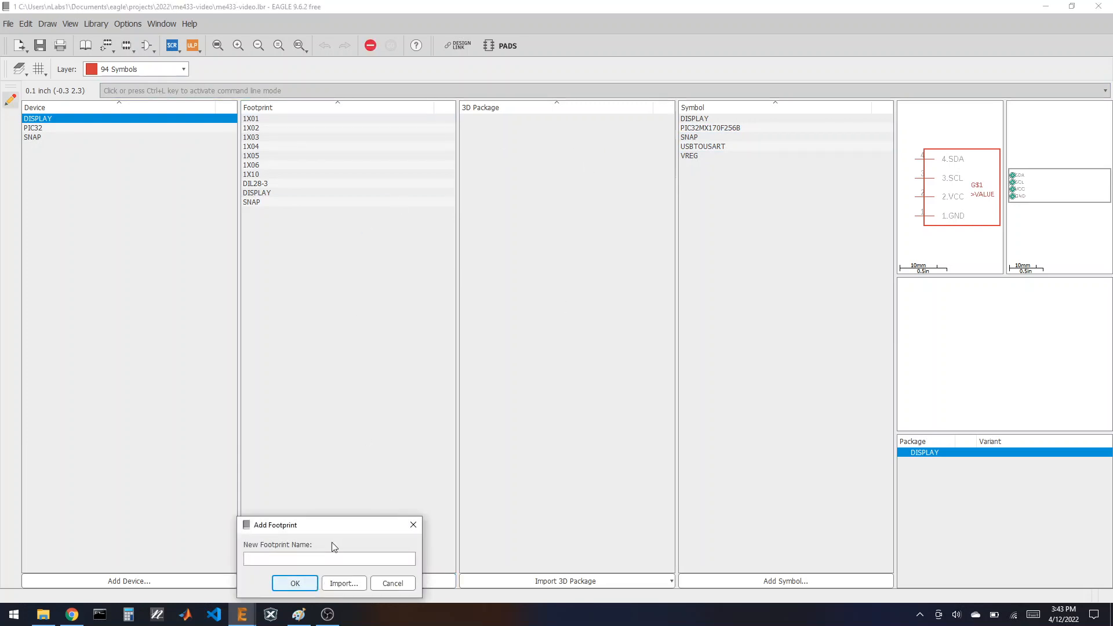
pyautogui.click(329, 557)
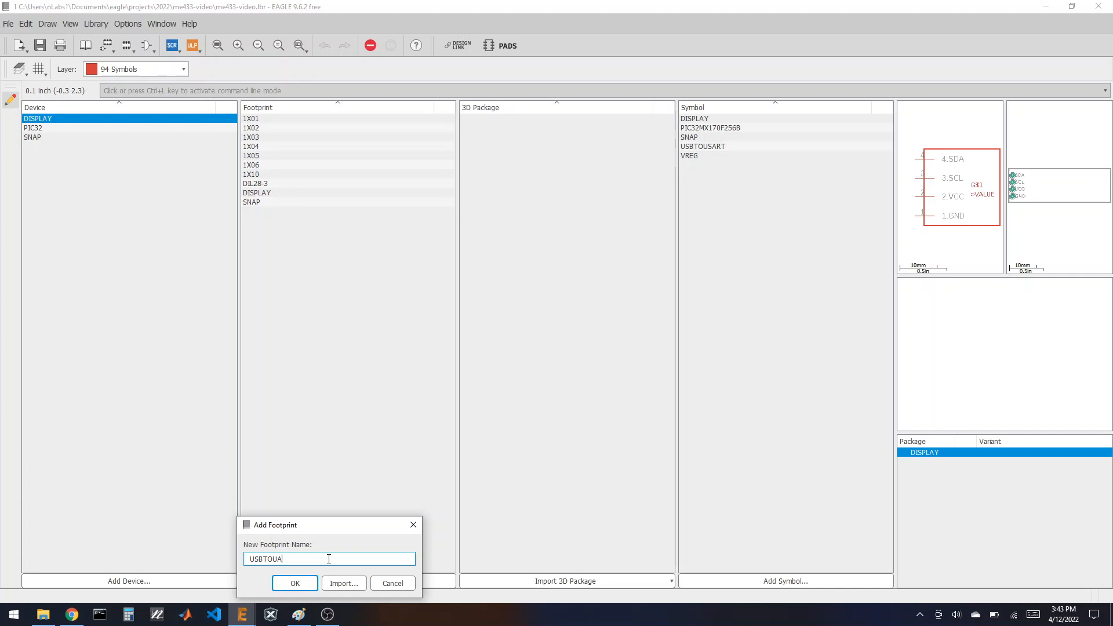
pyautogui.write('USBTOUART')
pyautogui.click(295, 583)
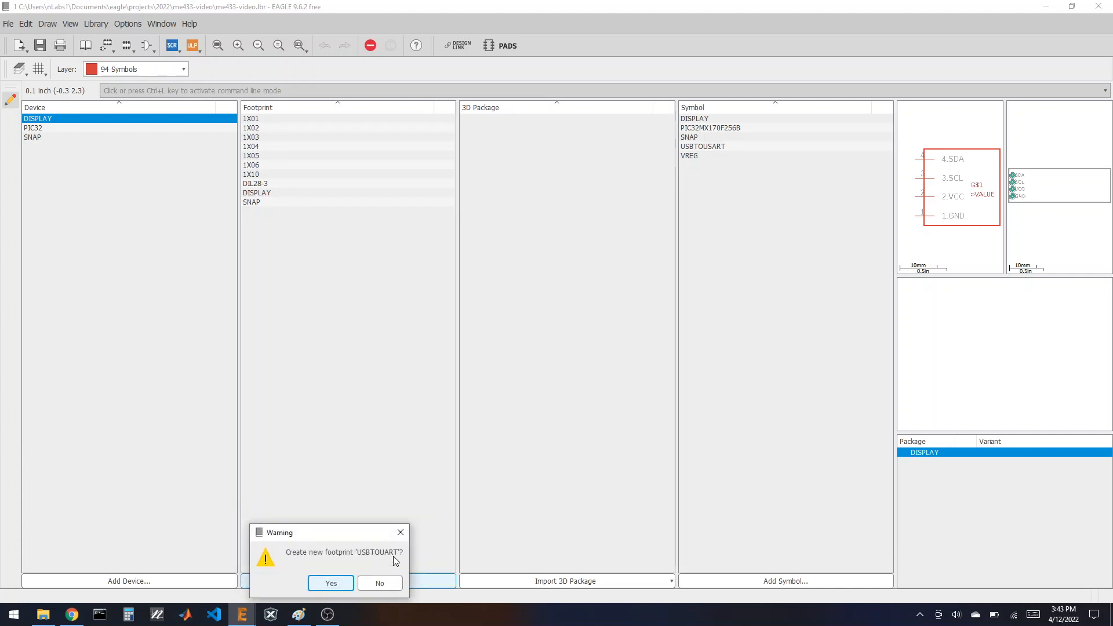
pyautogui.click(330, 583)
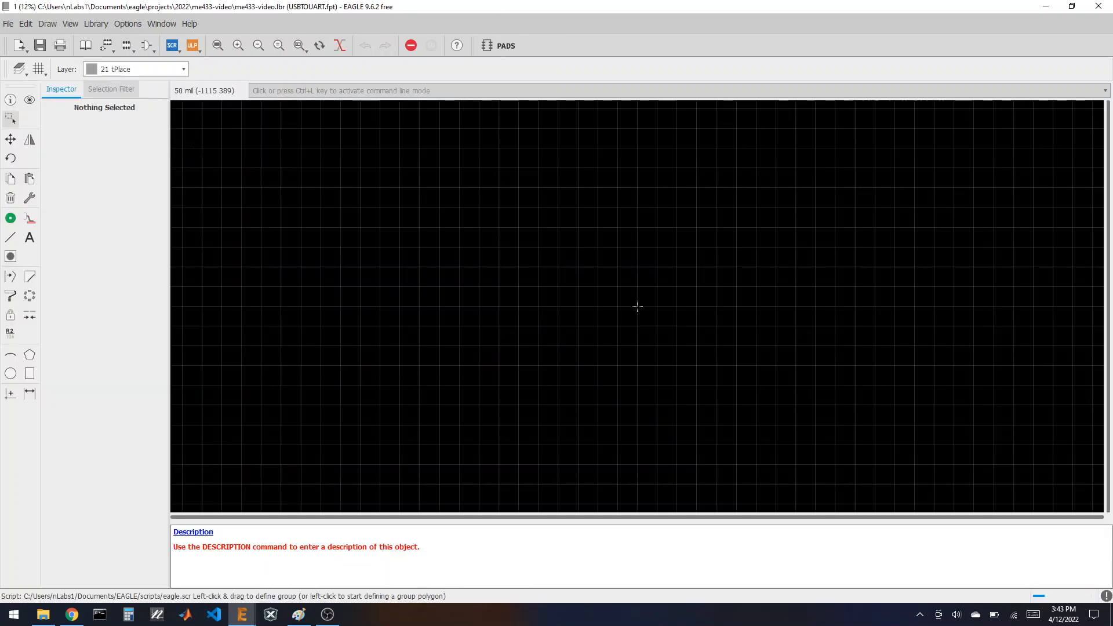
# Step: Open the 1X06 footprint, group all its objects and copy them
pyautogui.click(127, 48)
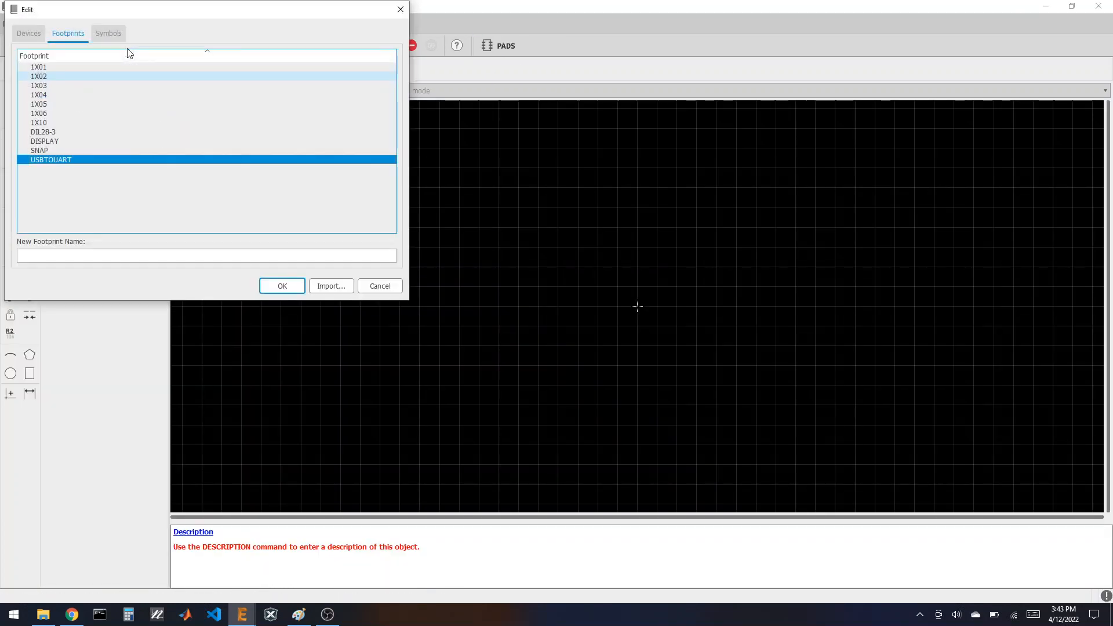
pyautogui.click(55, 113)
pyautogui.click(272, 284)
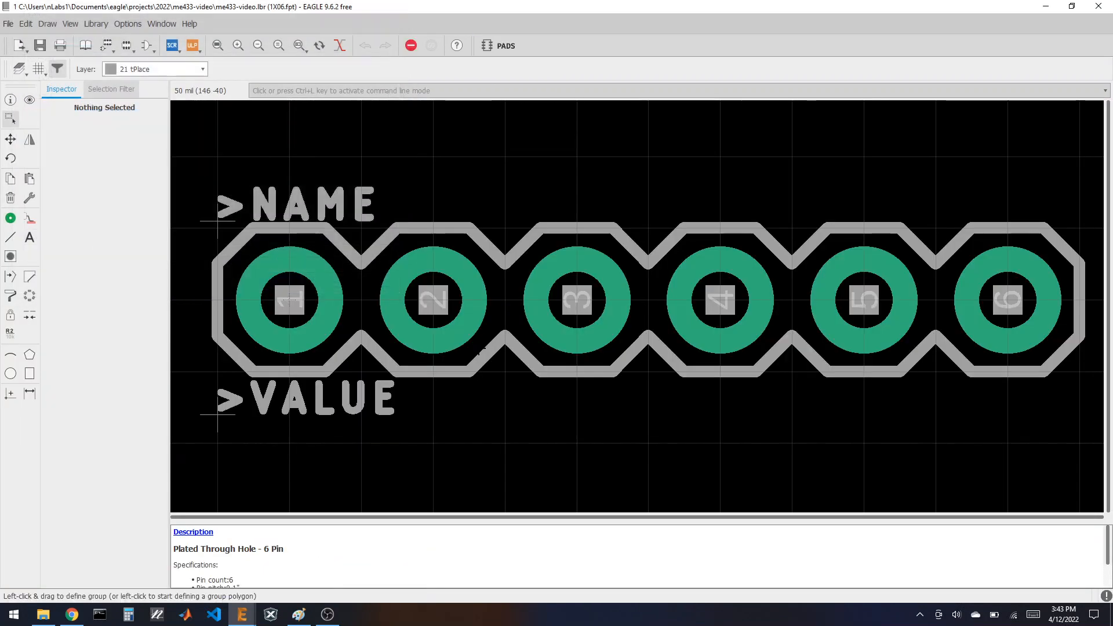
pyautogui.moveTo(243, 180); pyautogui.dragTo(852, 427)
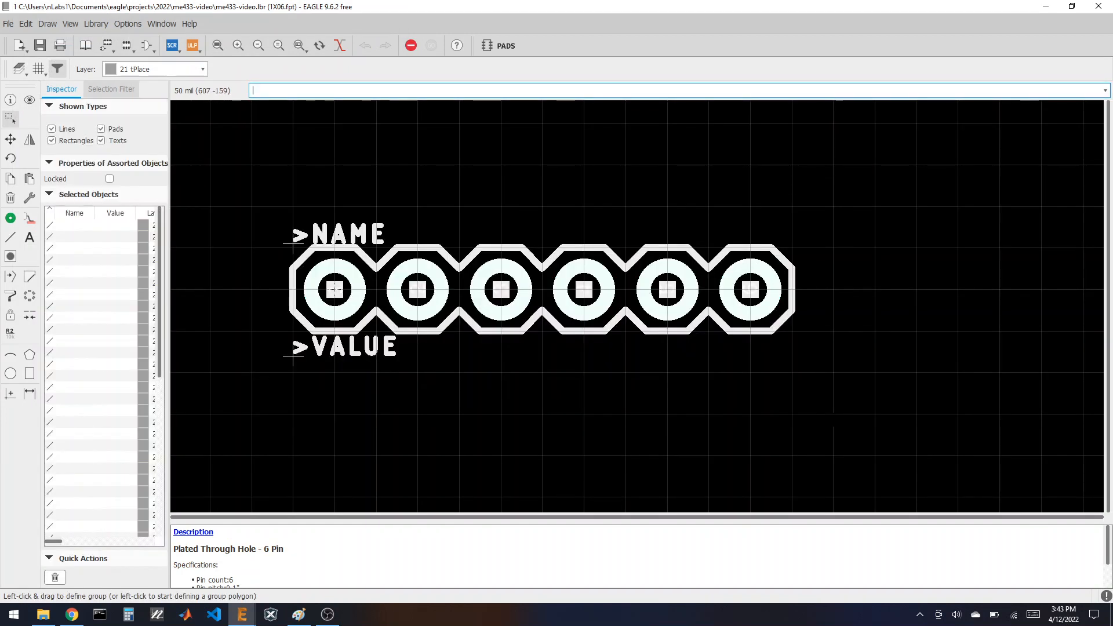
pyautogui.click(10, 179)
pyautogui.click(413, 287)
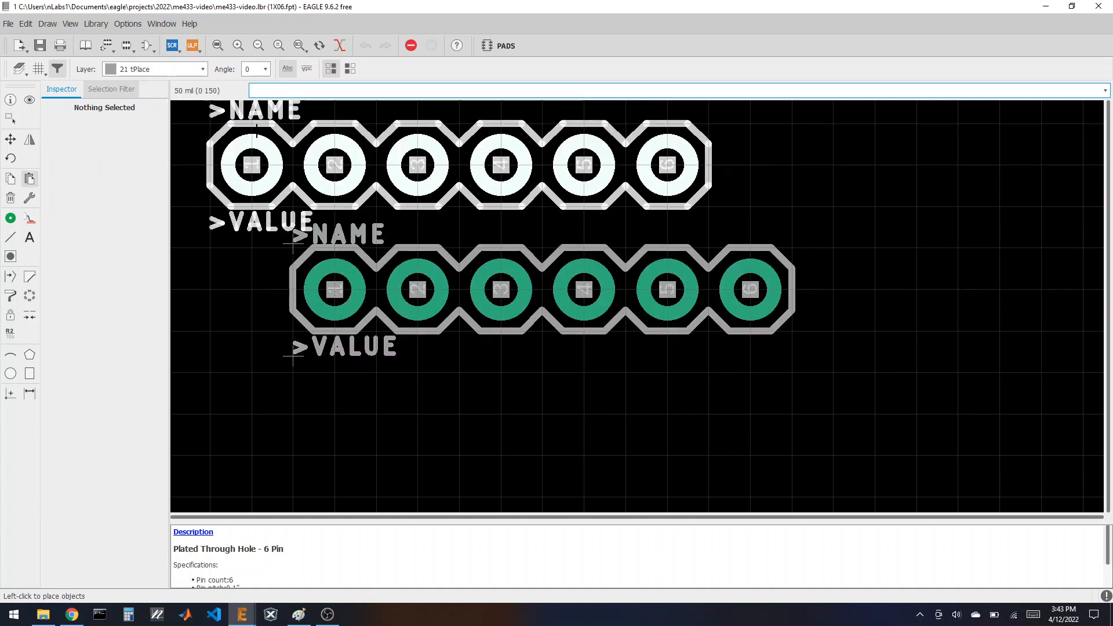
# Step: Reopen the empty USBTOUART footprint for editing
pyautogui.click(126, 45)
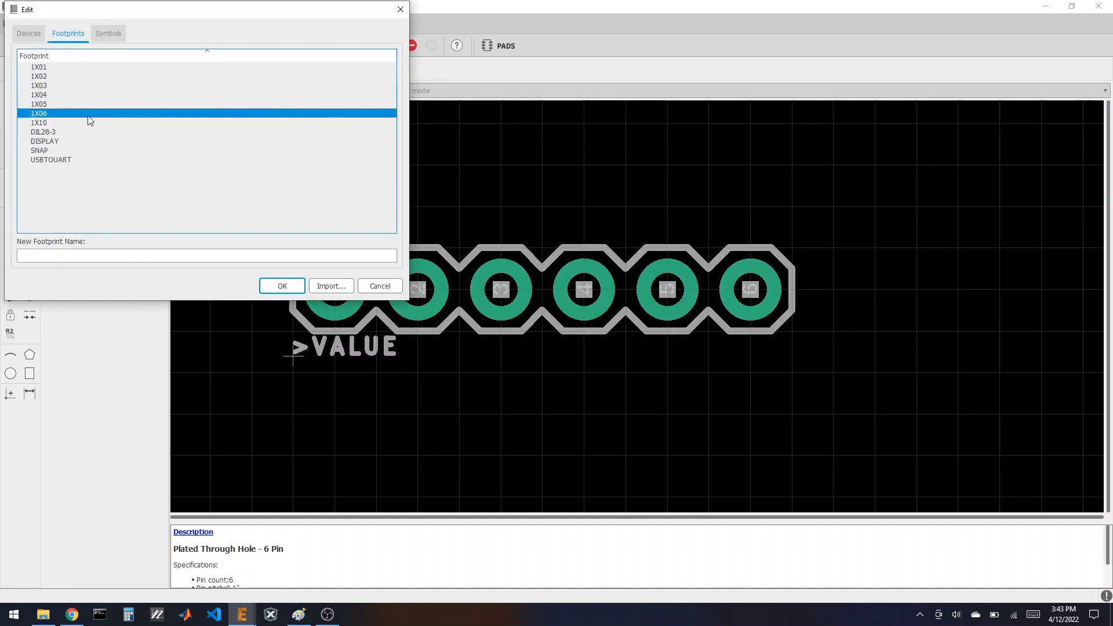
pyautogui.click(70, 159)
pyautogui.click(282, 286)
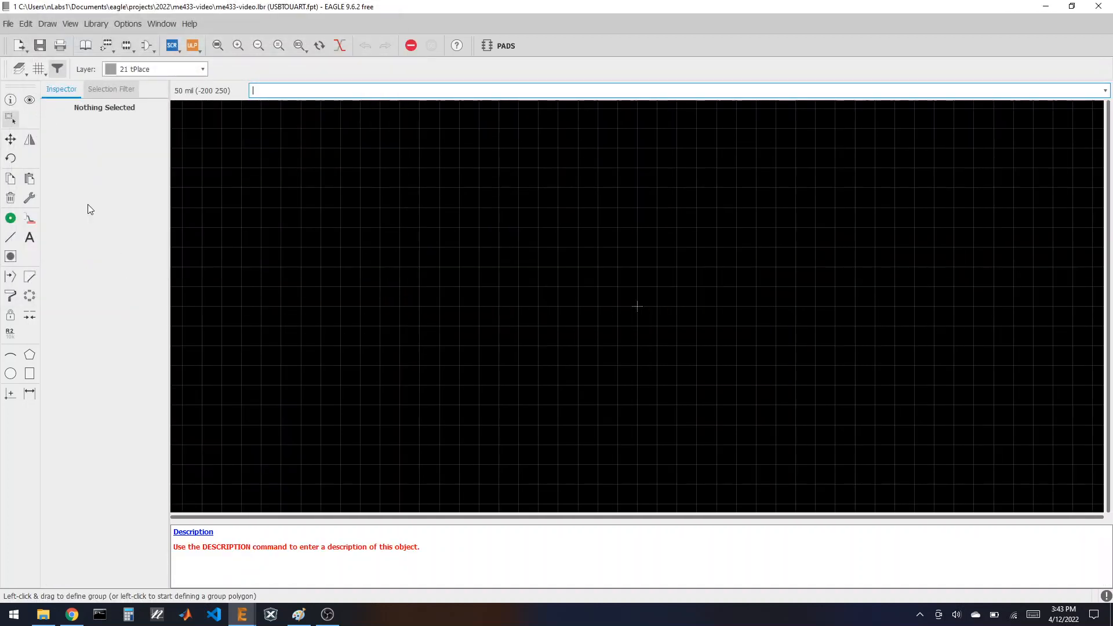
# Step: Paste the copied six-pin 1X06 header and hide the Pads and Vias layers
pyautogui.click(29, 180)
pyautogui.click(572, 309)
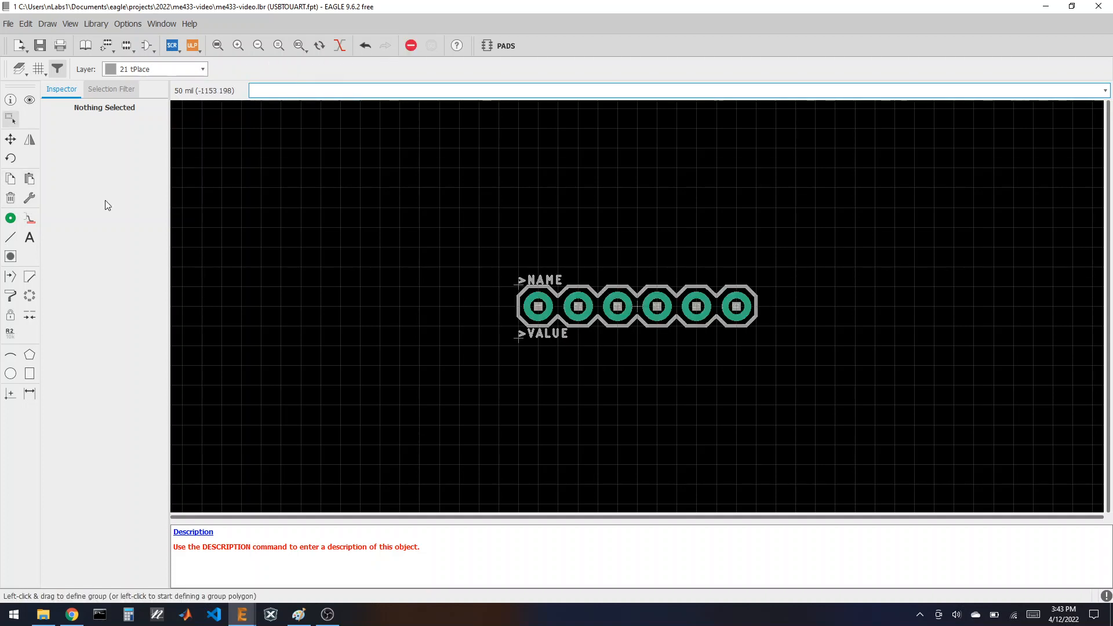
pyautogui.click(20, 69)
pyautogui.click(37, 105)
pyautogui.click(37, 116)
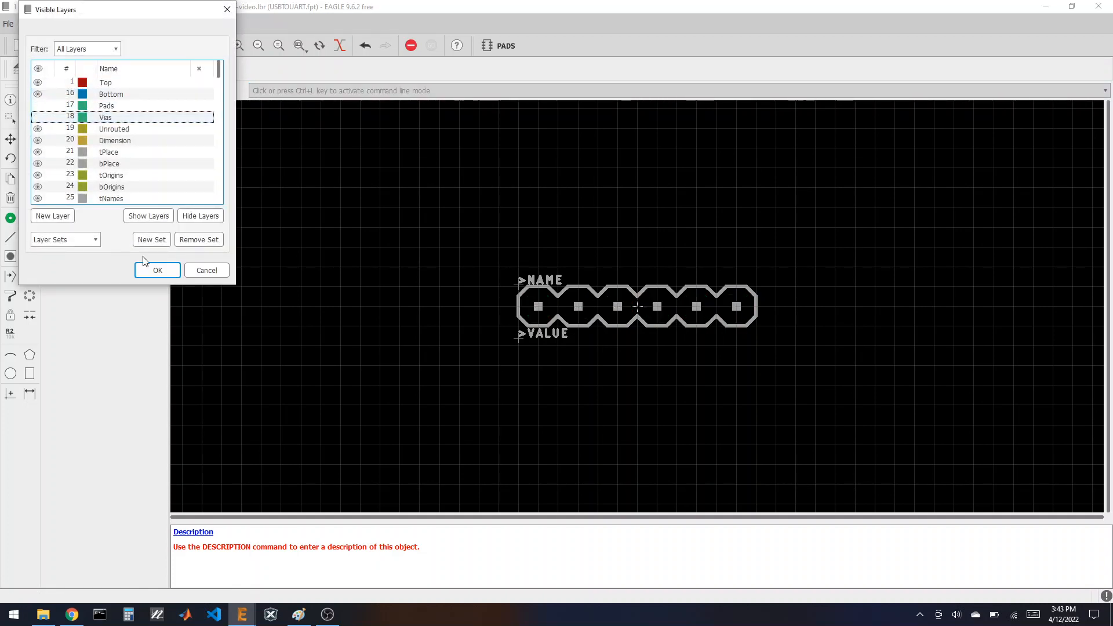
pyautogui.press('Return')
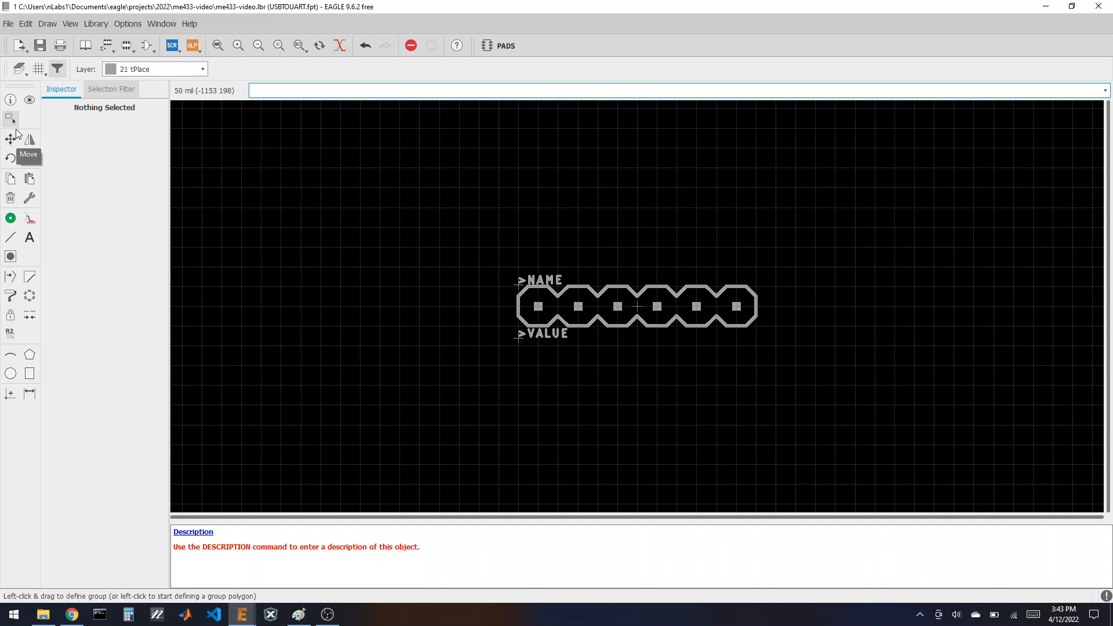
# Step: Delete the outline and NAME/VALUE labels, then show Pads and Vias again
pyautogui.moveTo(482, 228); pyautogui.dragTo(821, 407)
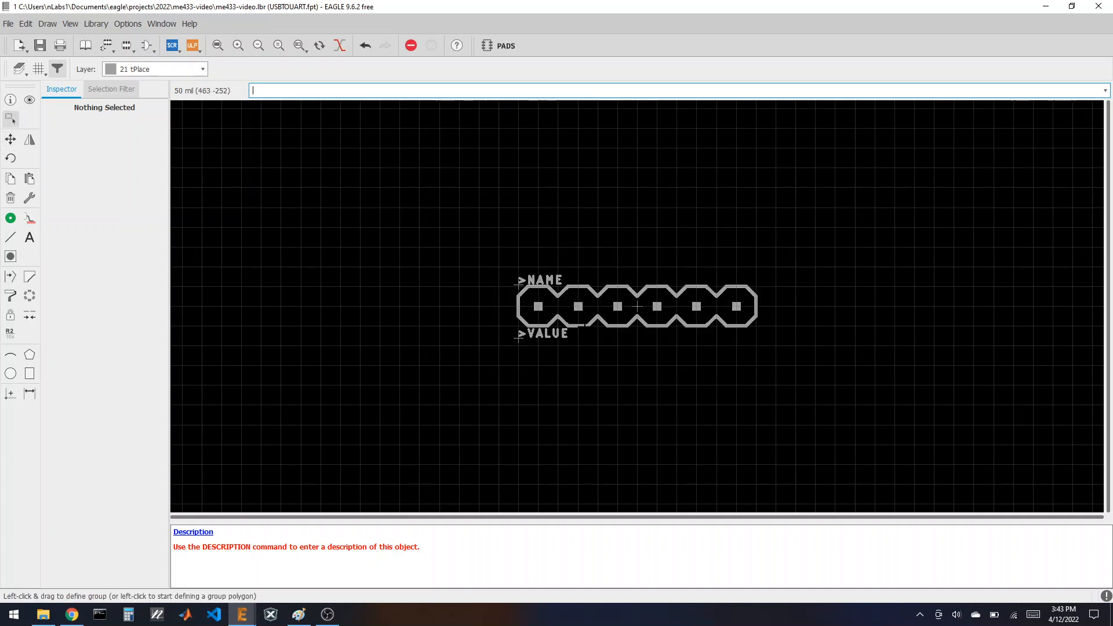
pyautogui.click(11, 198)
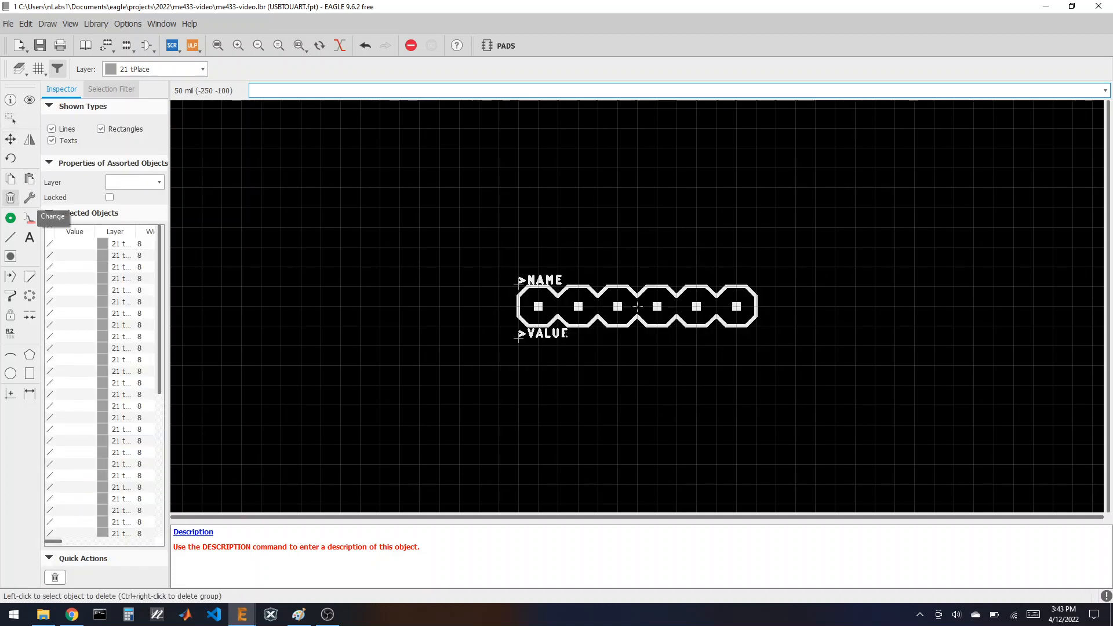
pyautogui.keyDown('ctrl'); pyautogui.rightClick(597, 322); pyautogui.keyUp('ctrl')
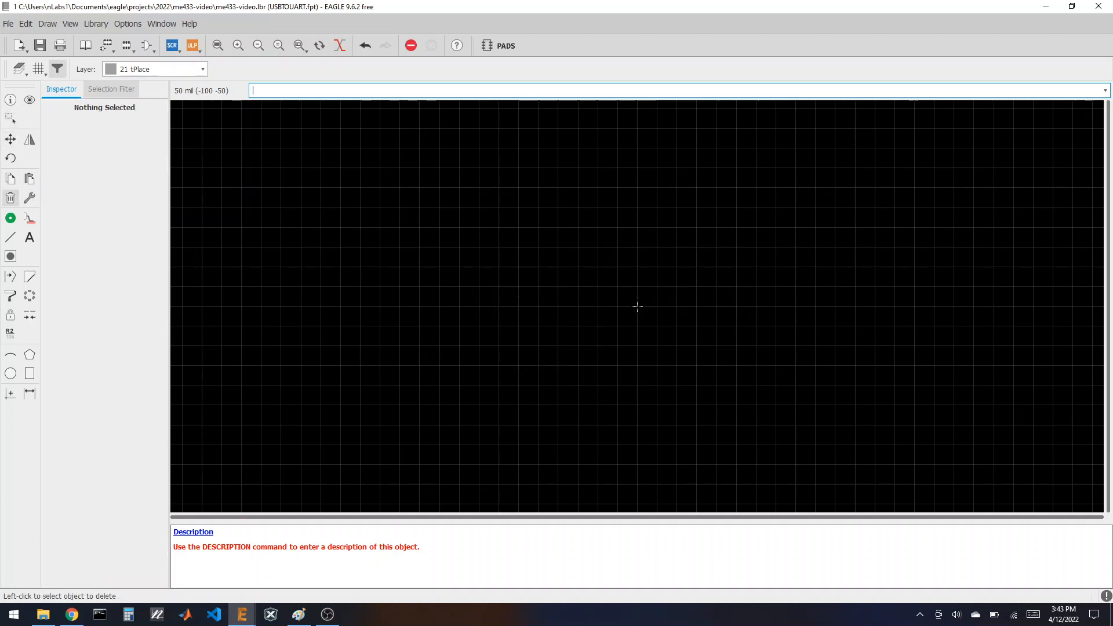
pyautogui.click(19, 69)
pyautogui.click(37, 106)
pyautogui.click(37, 118)
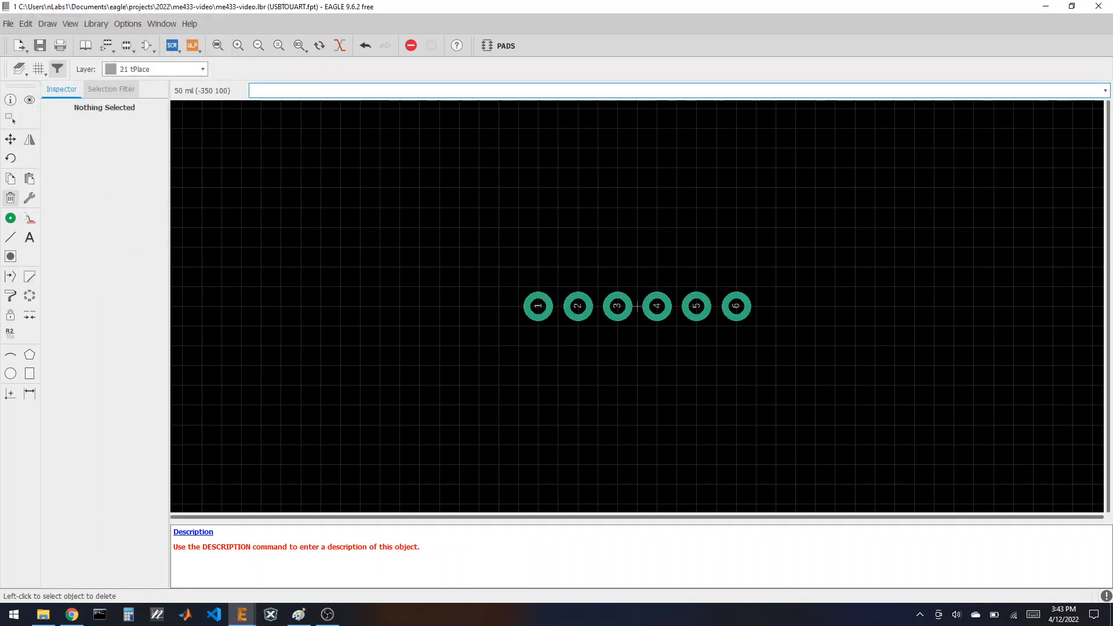
pyautogui.scroll(-2, 547, 353)
pyautogui.scroll(4, 603, 311)
pyautogui.scroll(2, 616, 332)
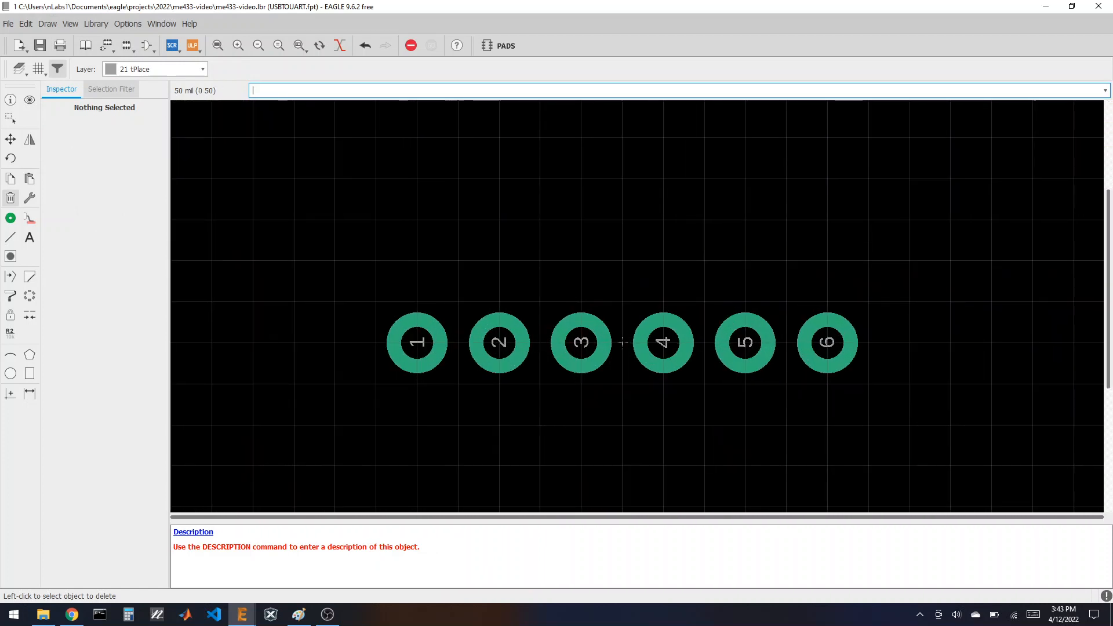
pyautogui.scroll(-1, 608, 325)
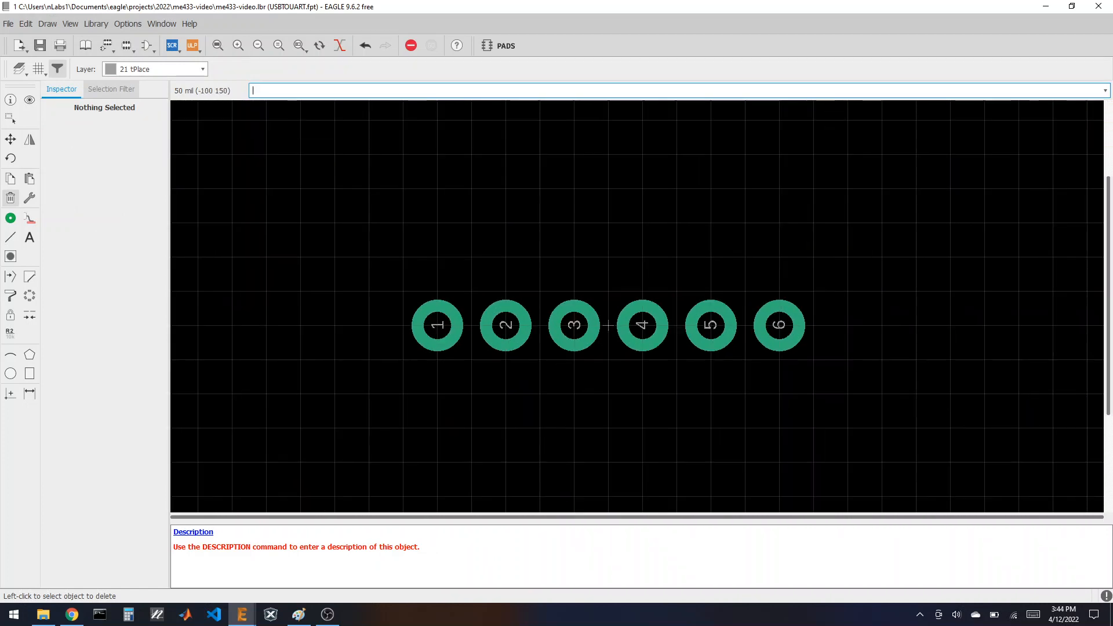
# Step: Tile EAGLE beside the CP2104 board photo and add a vertical GND text label beside pad 1
pyautogui.doubleClick(426, 9)
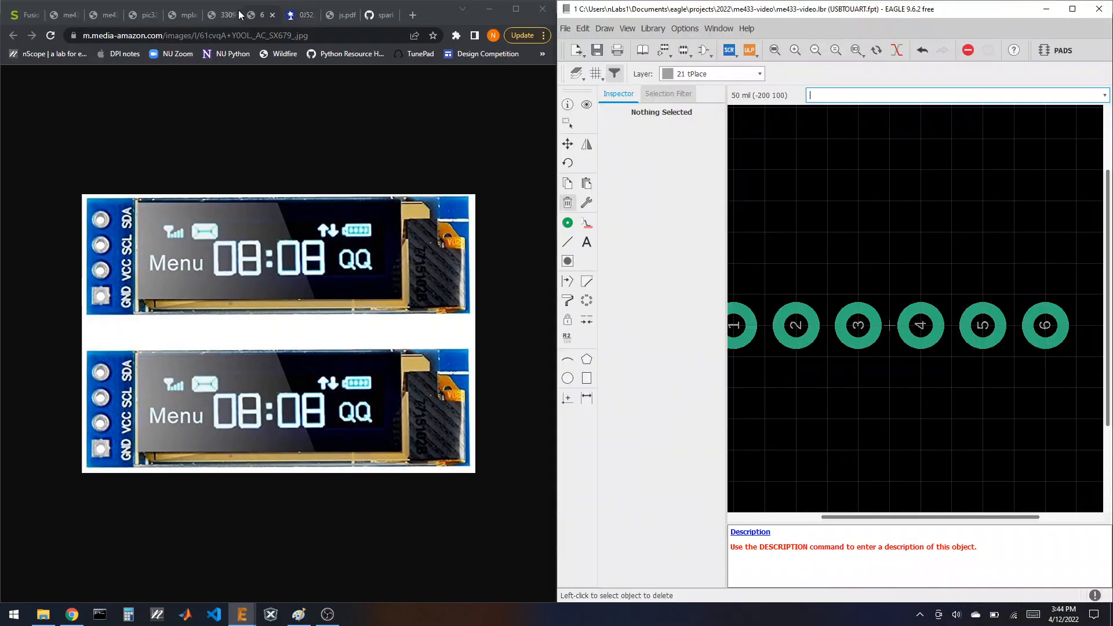
pyautogui.click(231, 14)
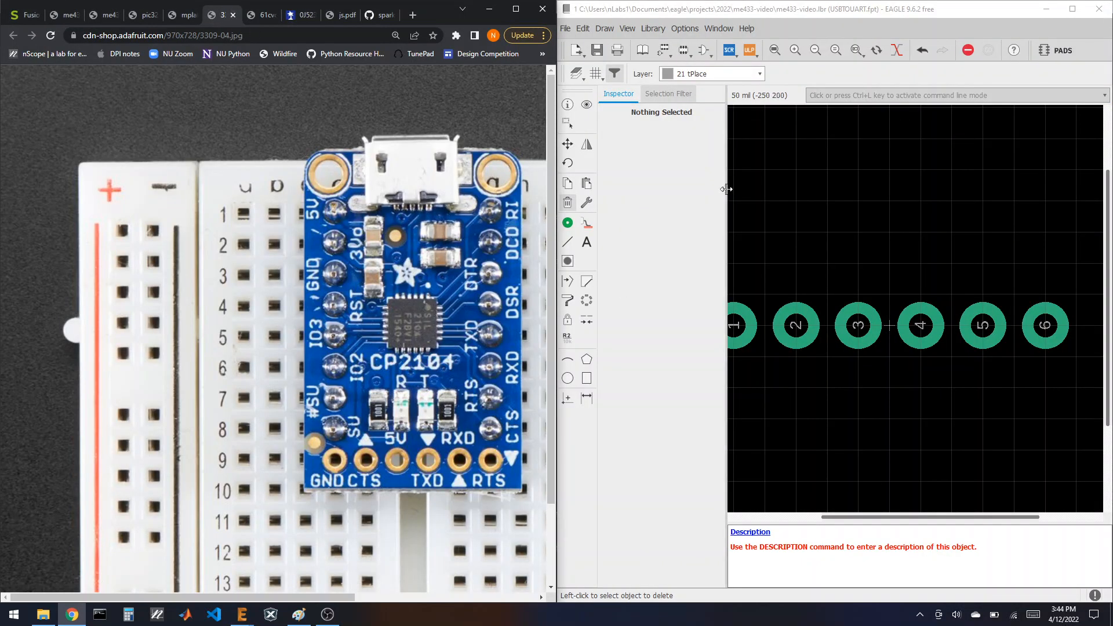
pyautogui.scroll(-2, 971, 276)
pyautogui.click(586, 242)
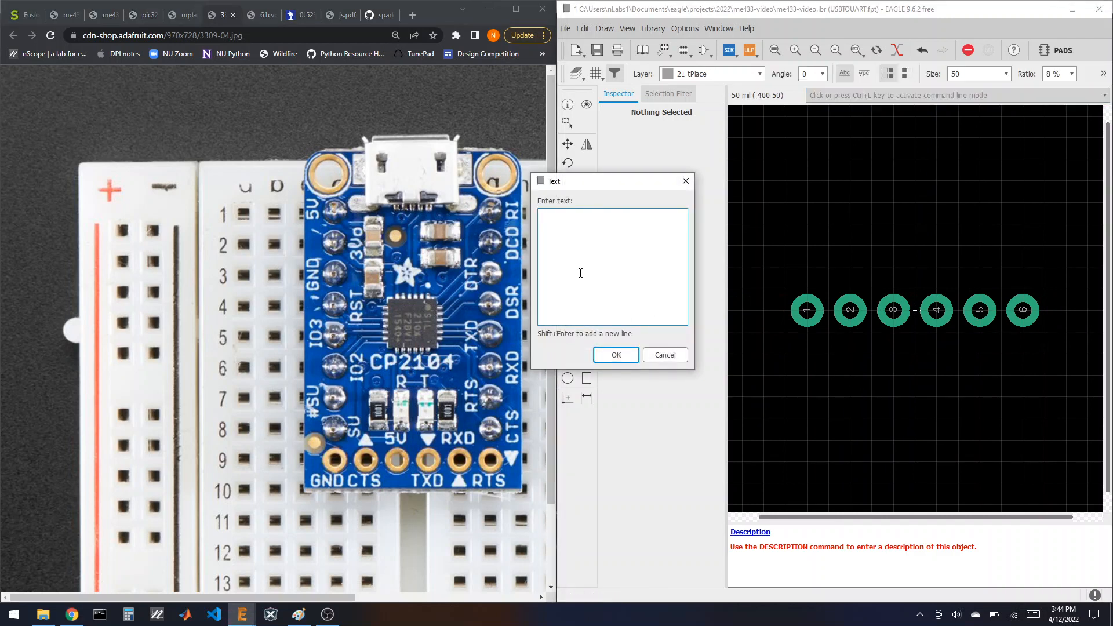
pyautogui.click(616, 355)
pyautogui.rightClick(804, 371)
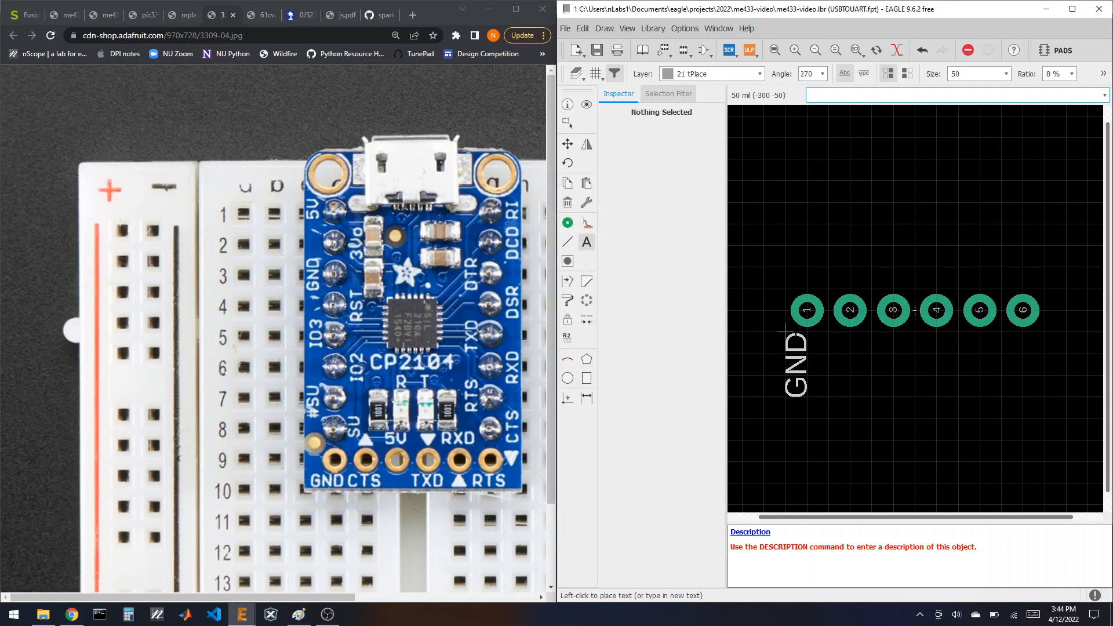
pyautogui.scroll(4, 794, 345)
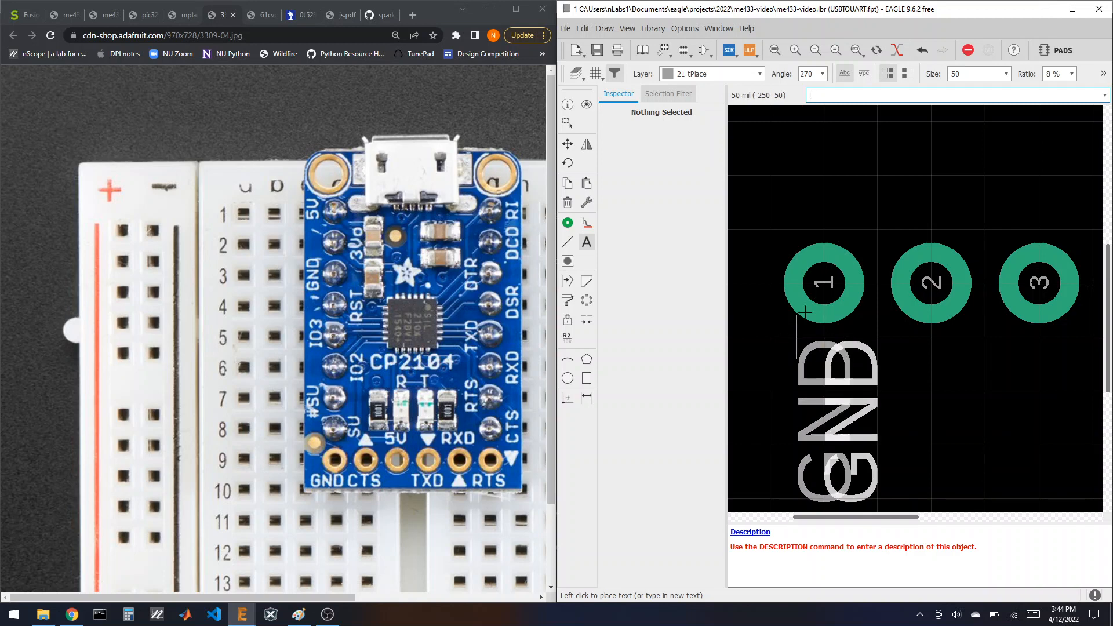
pyautogui.click(798, 331)
pyautogui.scroll(-4, 759, 174)
pyautogui.scroll(2, 765, 165)
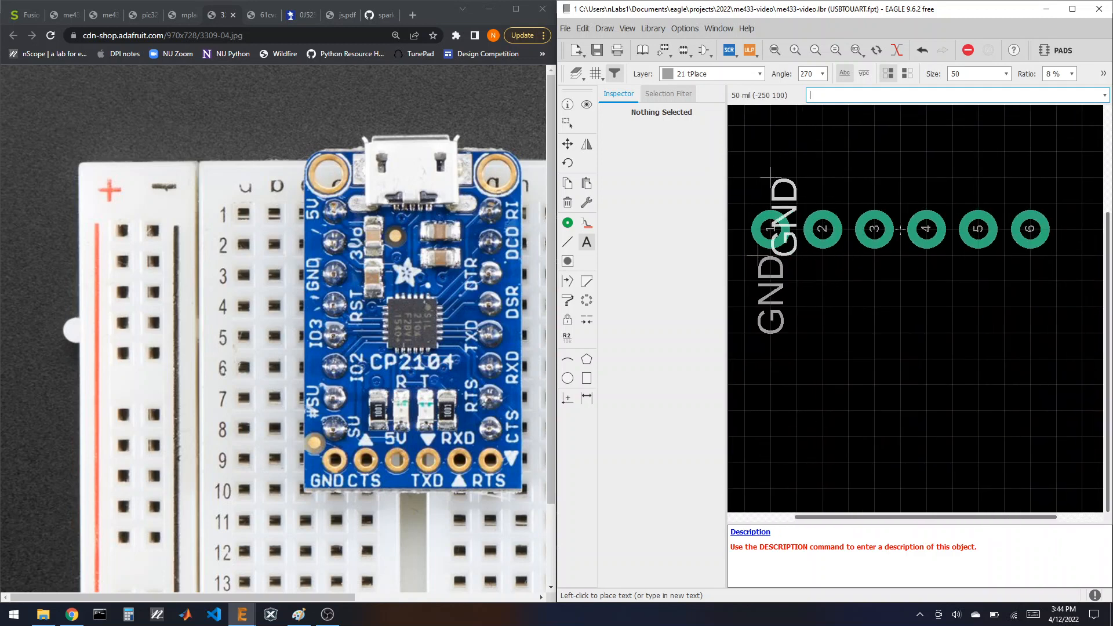
pyautogui.click(568, 143)
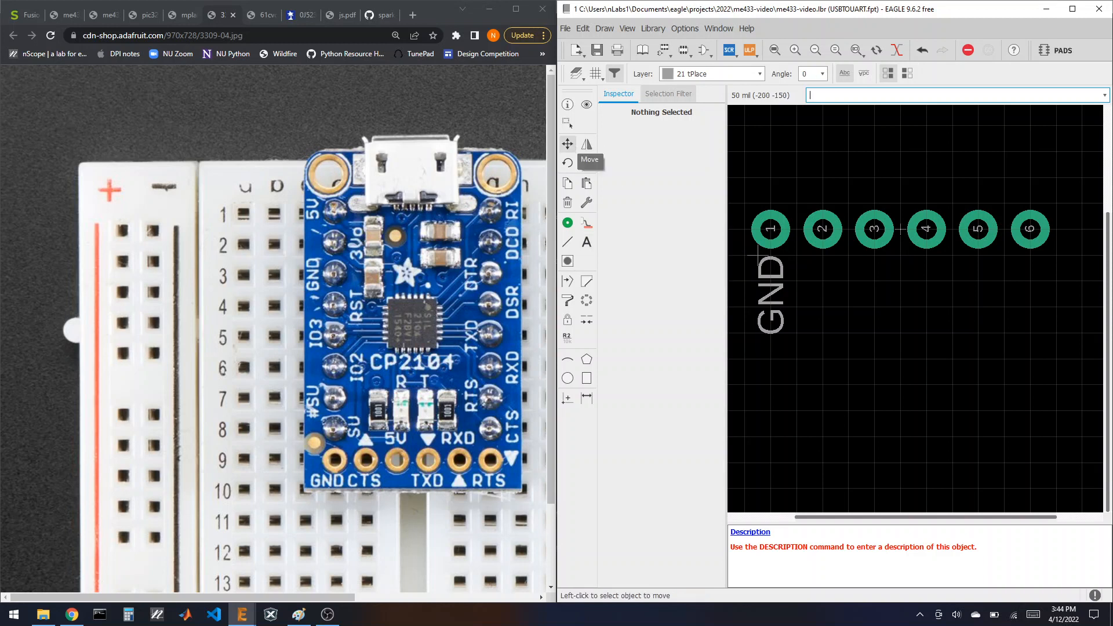
# Step: Copy the GND label beside pad 6, change it to RTS, and maximize the EAGLE window
pyautogui.click(568, 185)
pyautogui.click(766, 293)
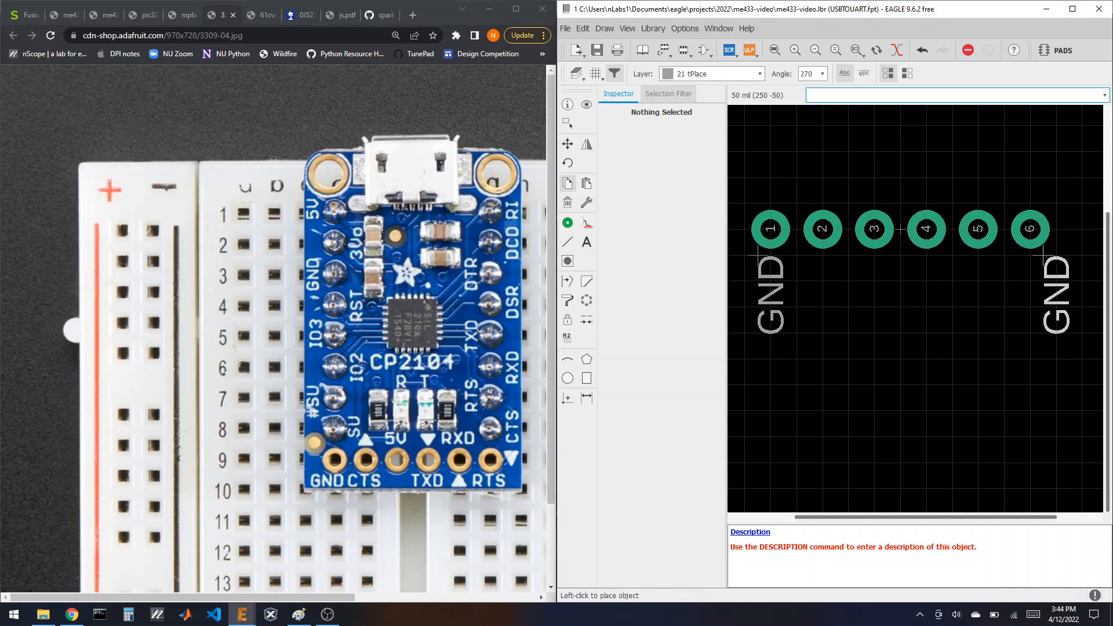
pyautogui.click(1017, 255)
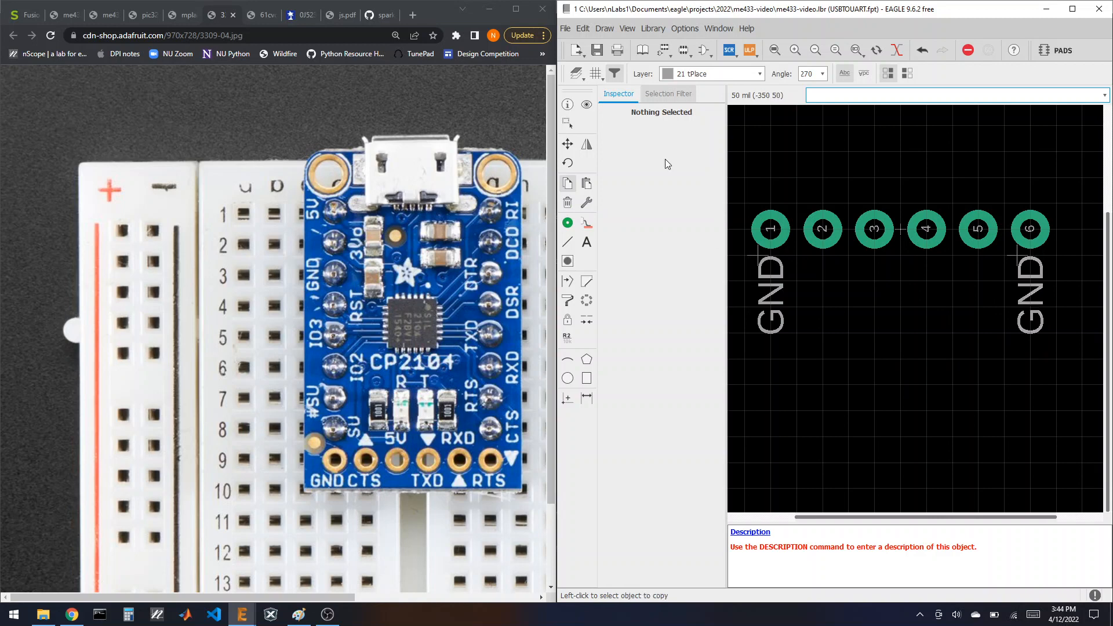
pyautogui.click(570, 108)
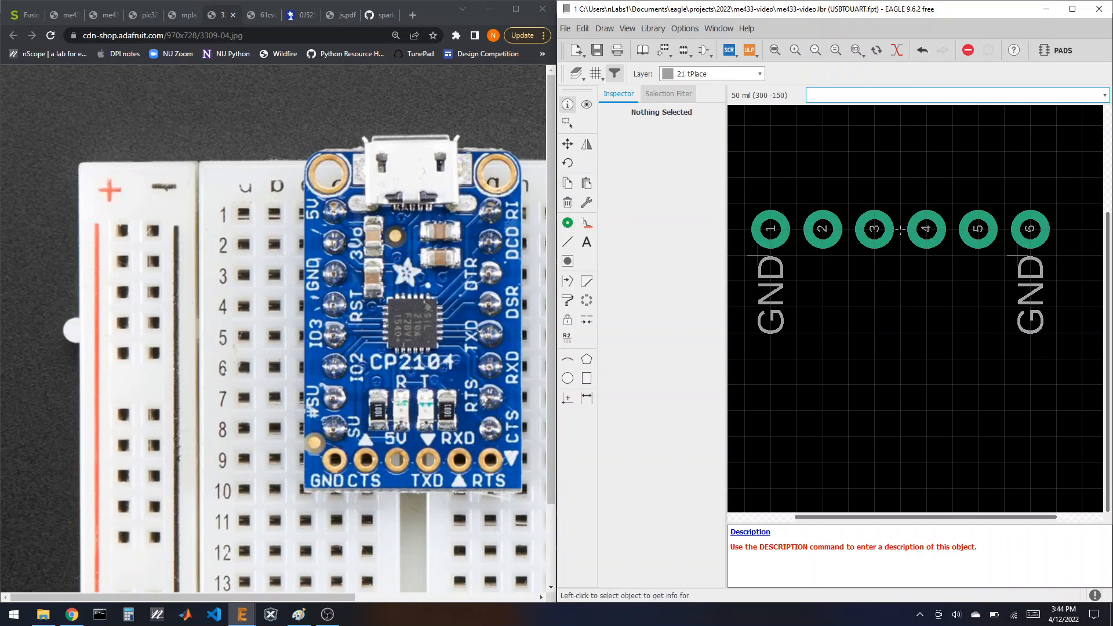
pyautogui.click(1017, 265)
pyautogui.click(863, 325)
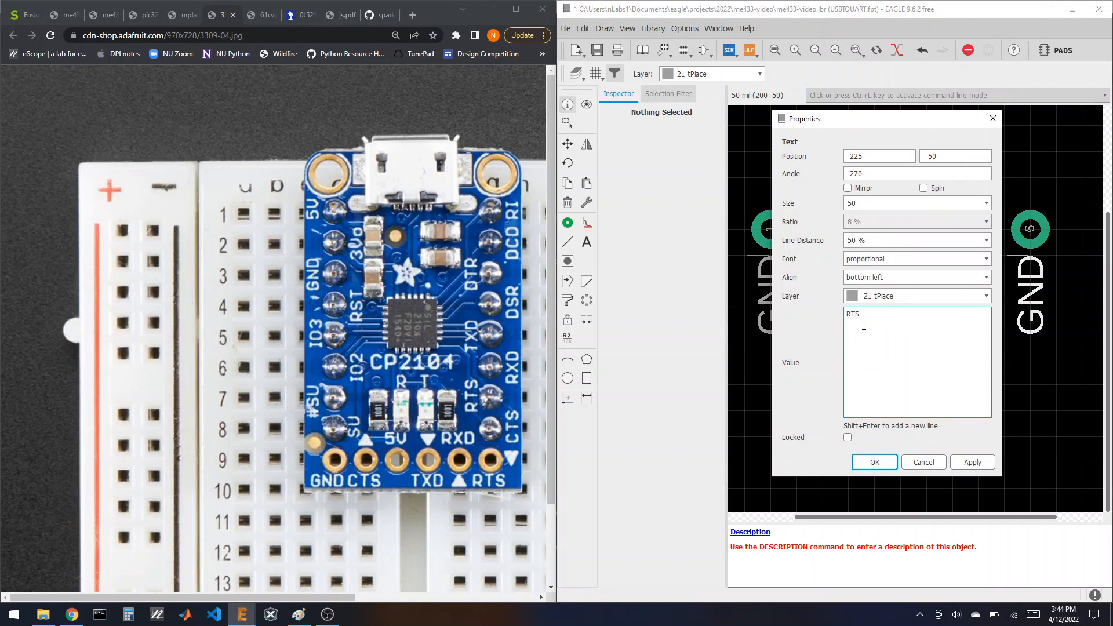
pyautogui.click(874, 461)
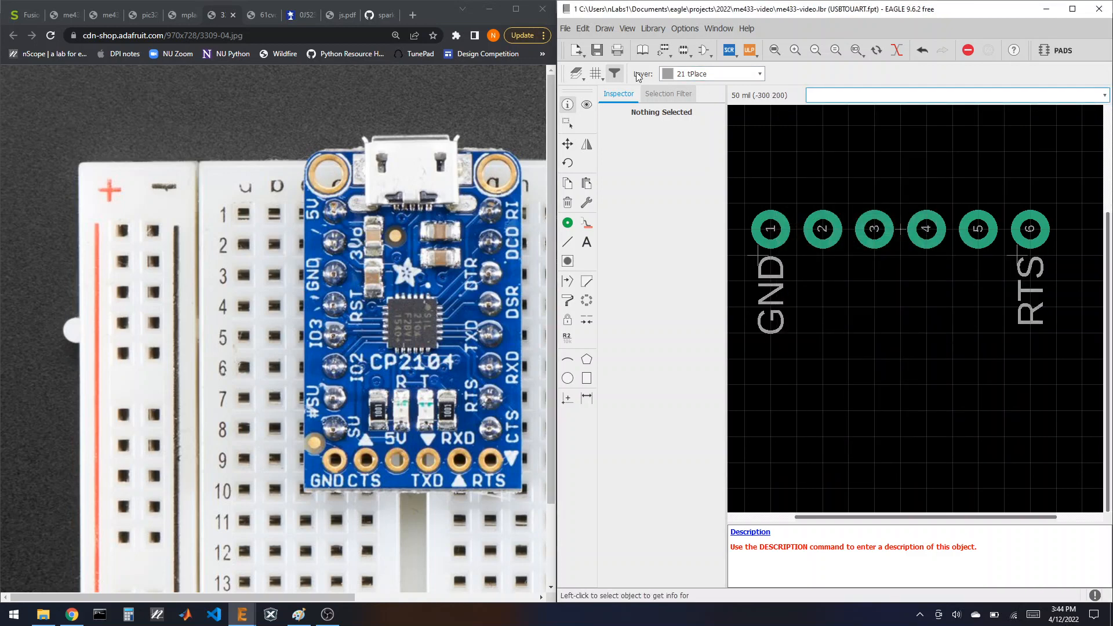
pyautogui.doubleClick(689, 9)
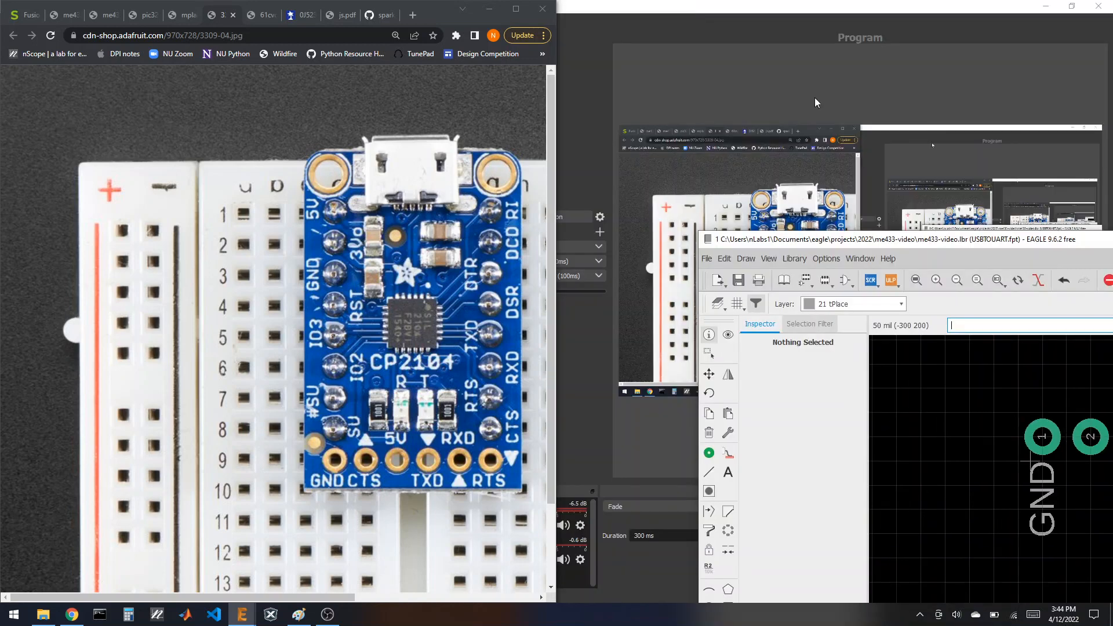
pyautogui.doubleClick(923, 240)
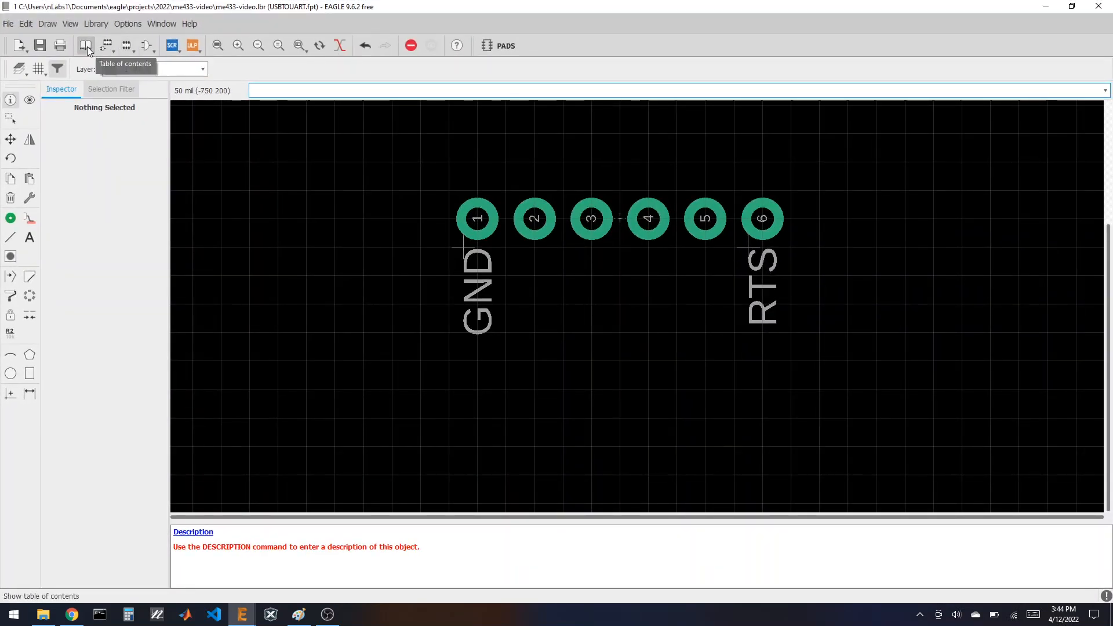
# Step: Create the USBTOUART device and place the USBTOUSART symbol in it as gate G$1
pyautogui.click(86, 46)
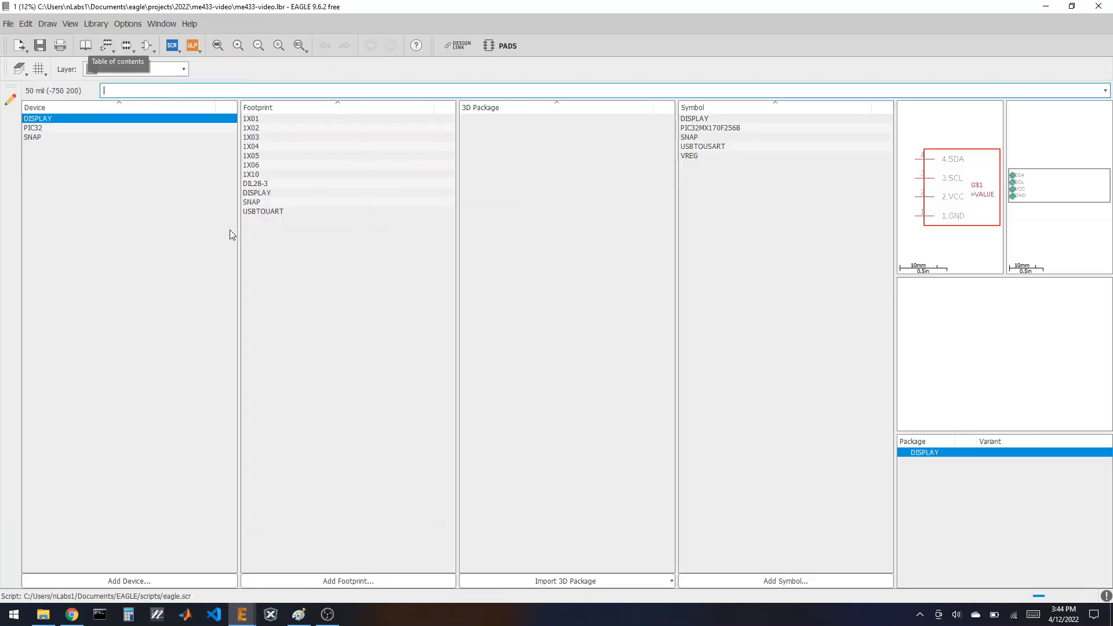
pyautogui.click(129, 581)
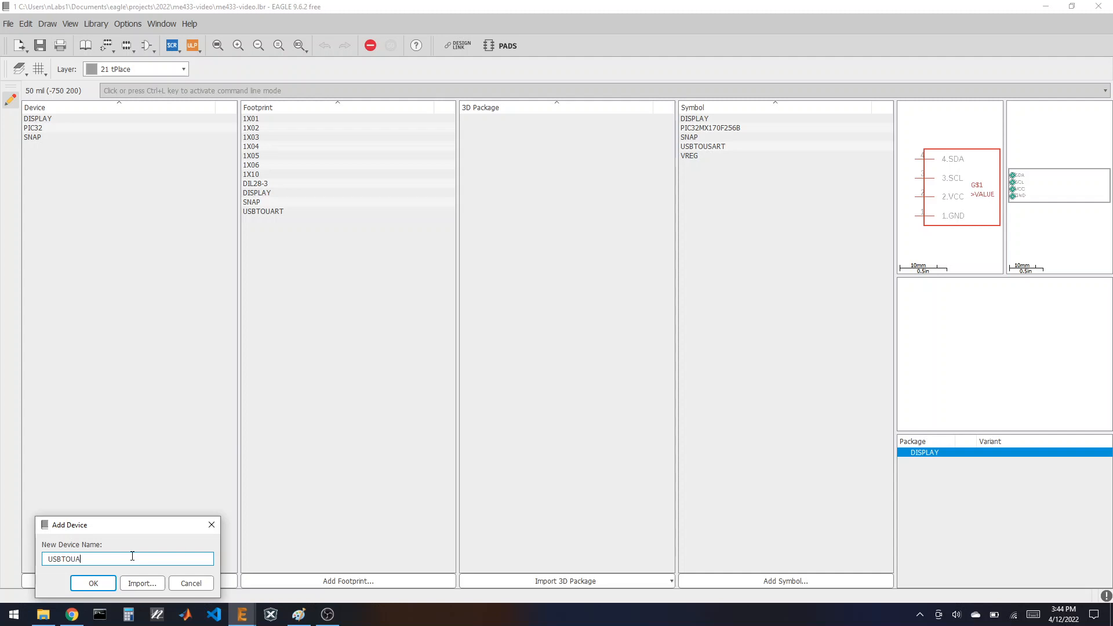
pyautogui.click(96, 584)
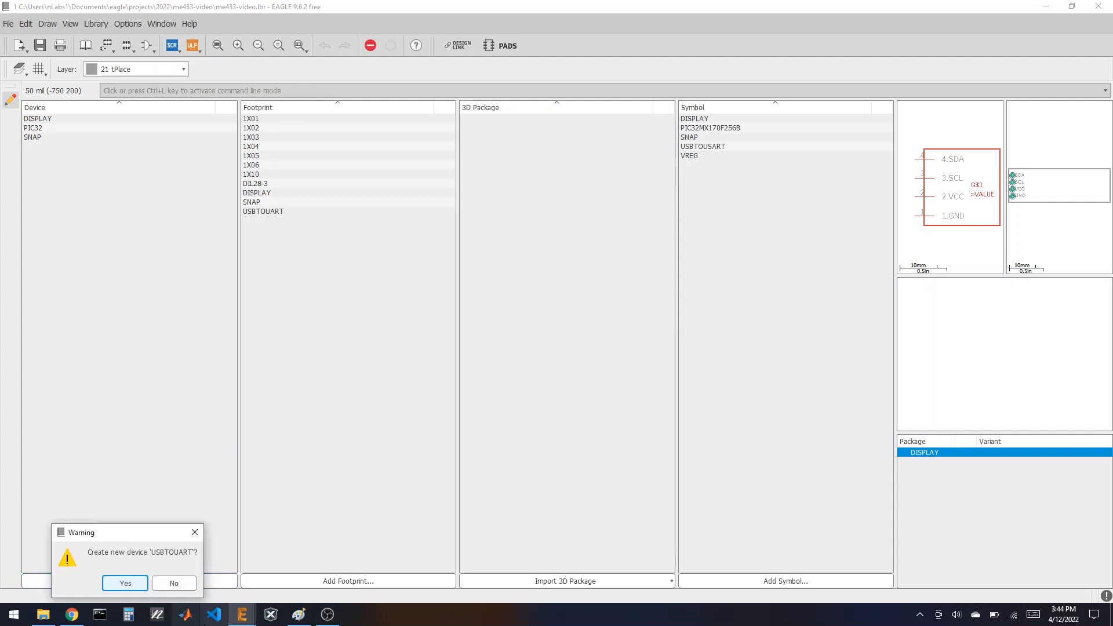
pyautogui.click(126, 583)
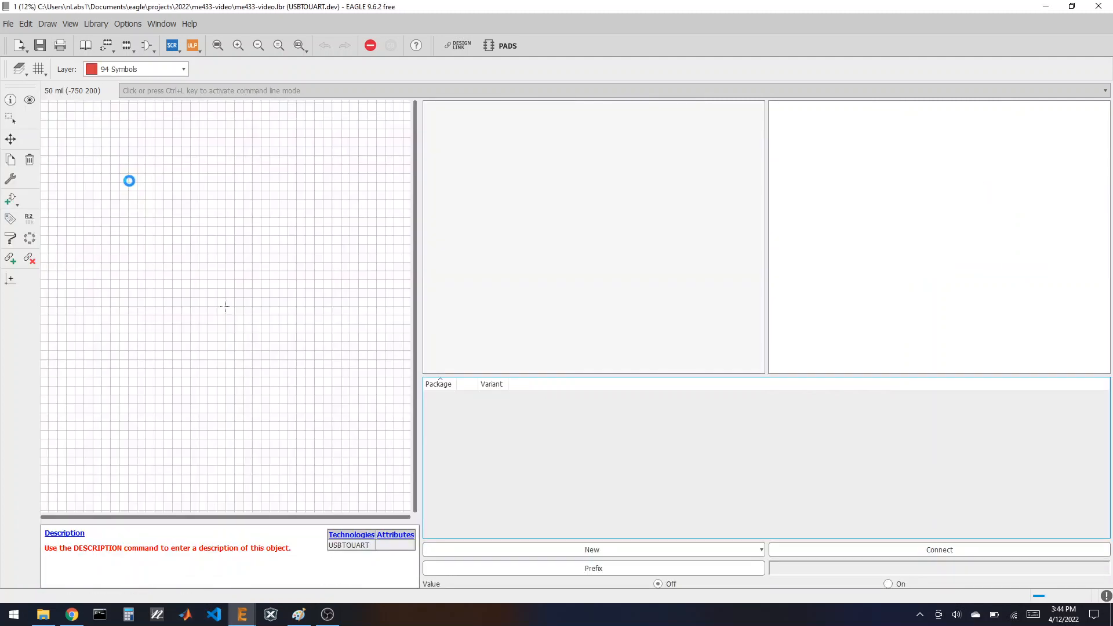
pyautogui.click(10, 200)
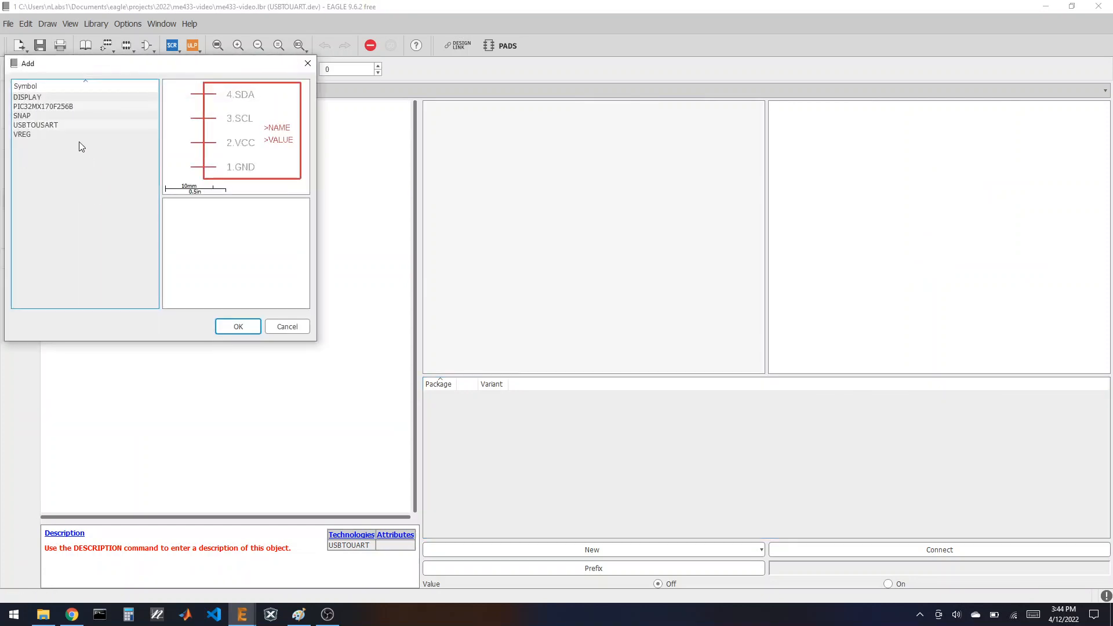
pyautogui.click(60, 127)
pyautogui.click(236, 323)
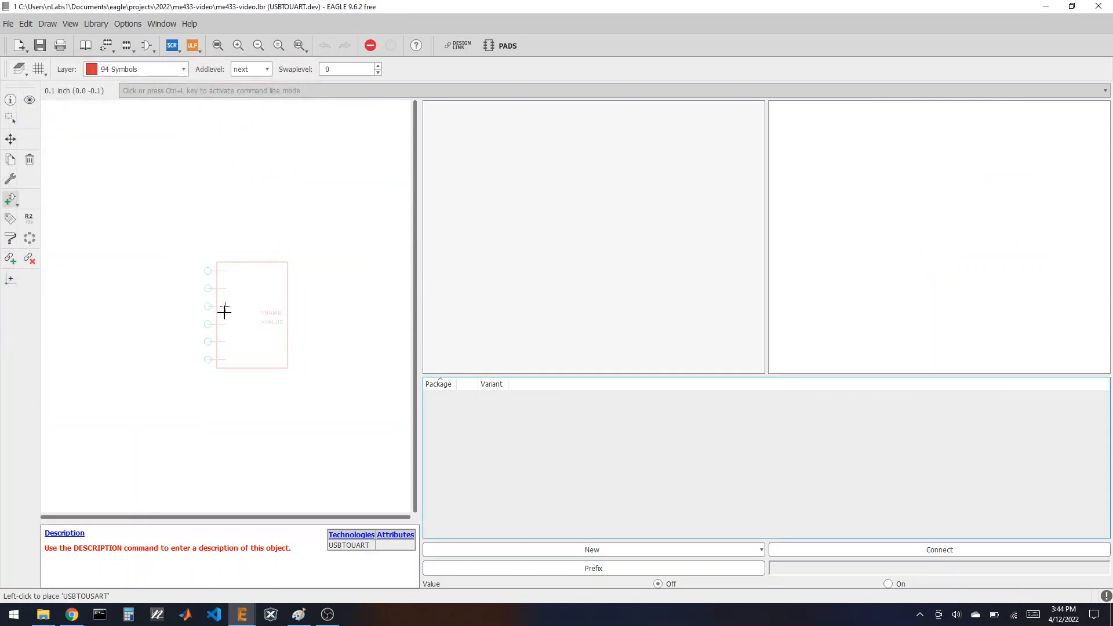
pyautogui.click(224, 306)
# Step: Attach the local USBTOUART package and connect all six pins to pads 1–6
pyautogui.click(574, 549)
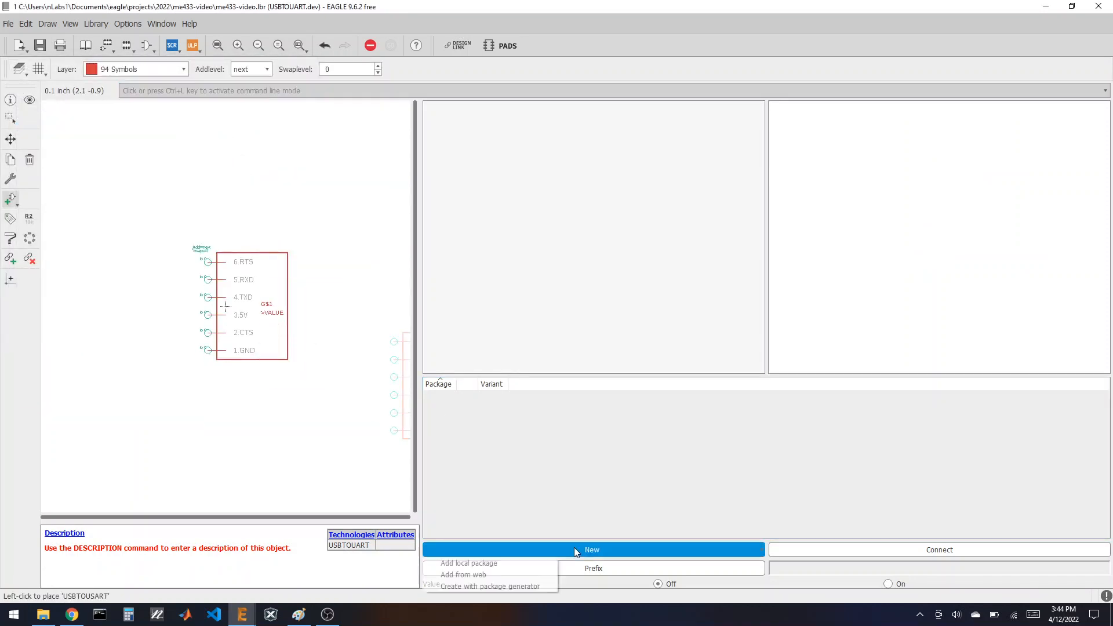
pyautogui.click(513, 561)
pyautogui.click(394, 446)
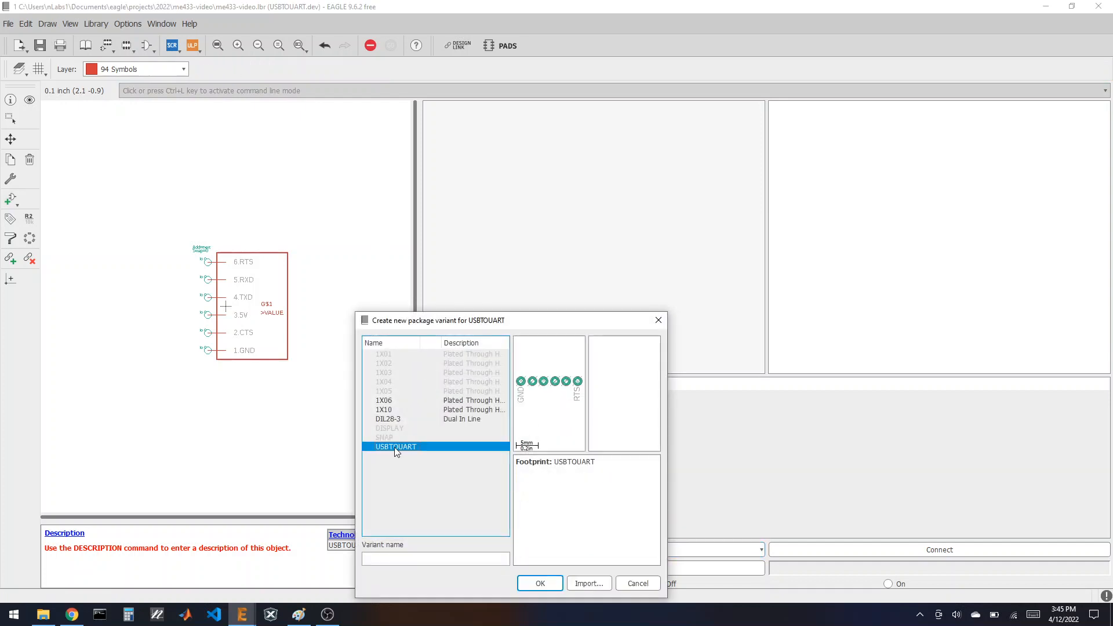
pyautogui.click(542, 582)
pyautogui.click(856, 548)
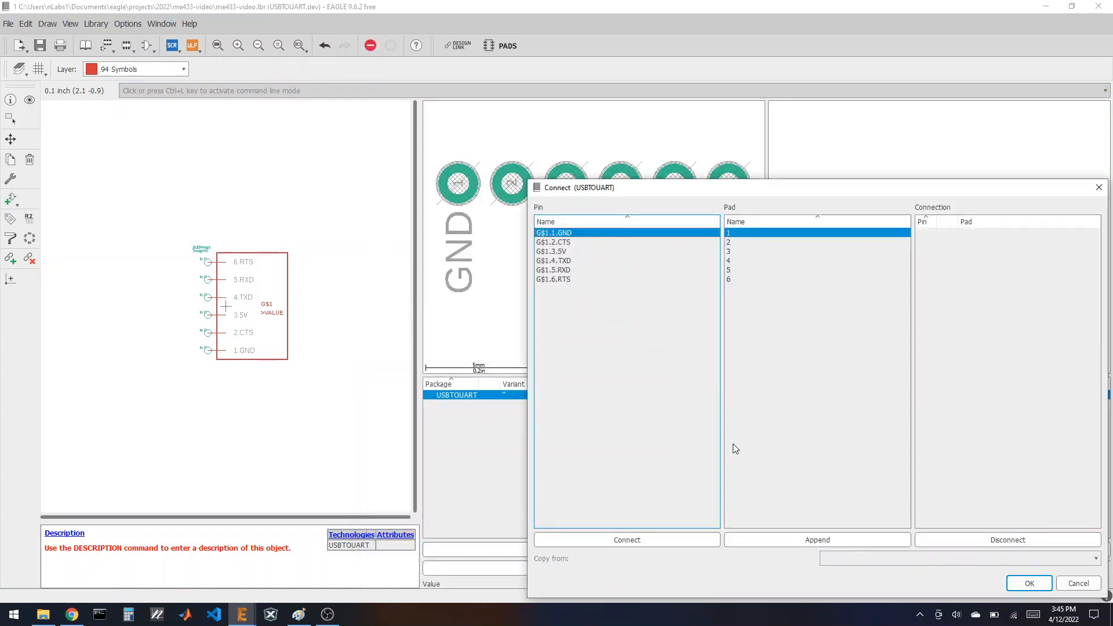
pyautogui.click(674, 540)
pyautogui.click(674, 540)
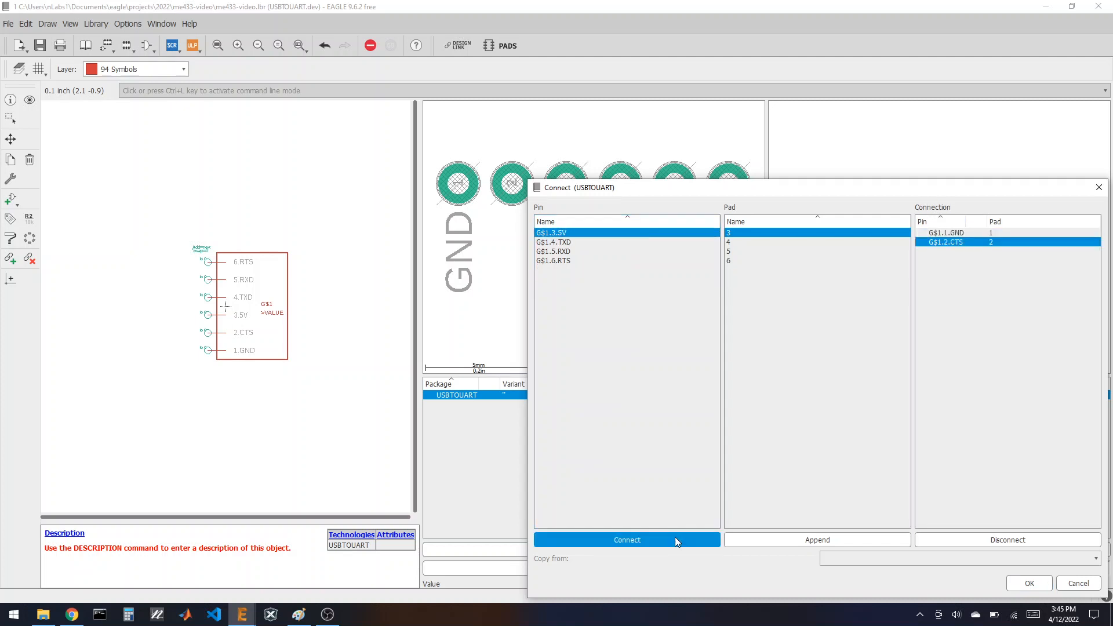
pyautogui.click(674, 540)
pyautogui.click(675, 540)
pyautogui.click(674, 541)
pyautogui.click(675, 541)
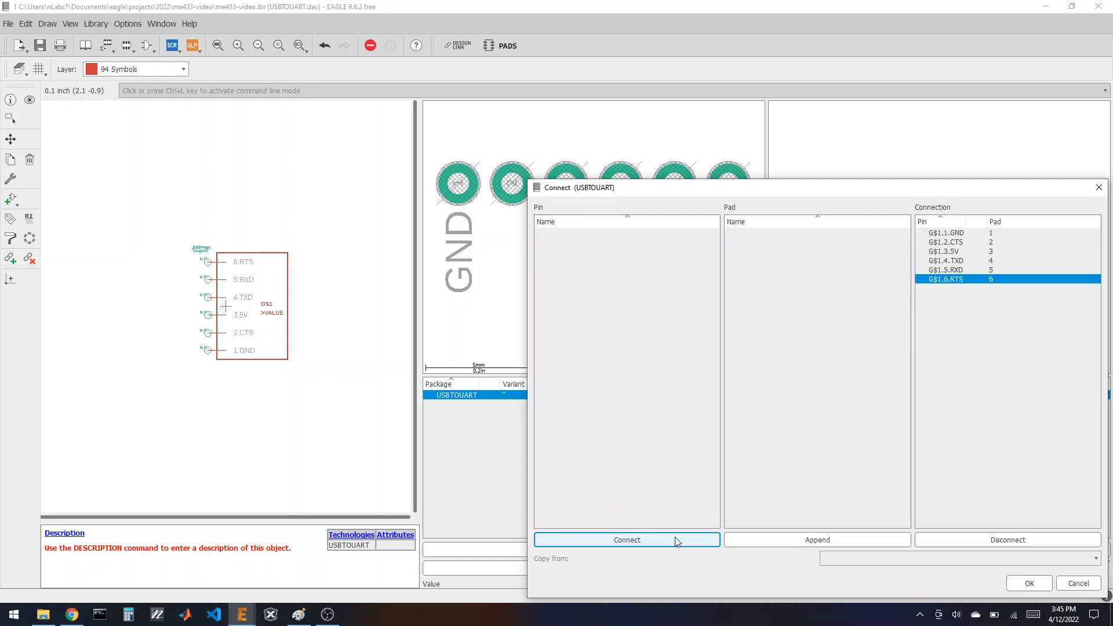
pyautogui.click(1029, 583)
# Step: Save the library after checking the CP2104 board photo for reference
pyautogui.click(40, 48)
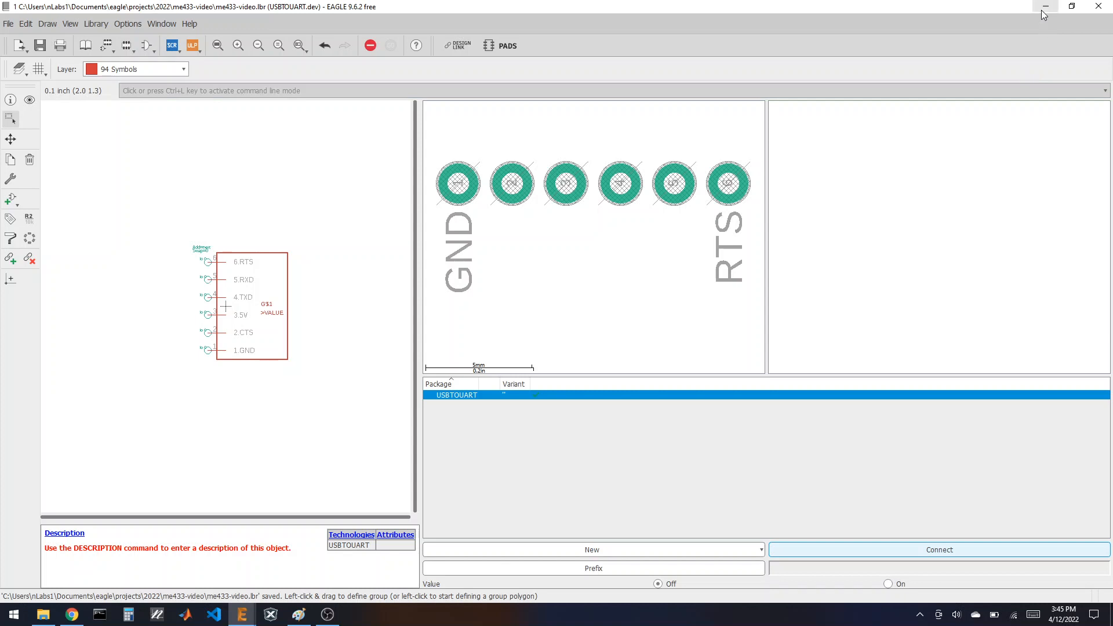
pyautogui.click(72, 615)
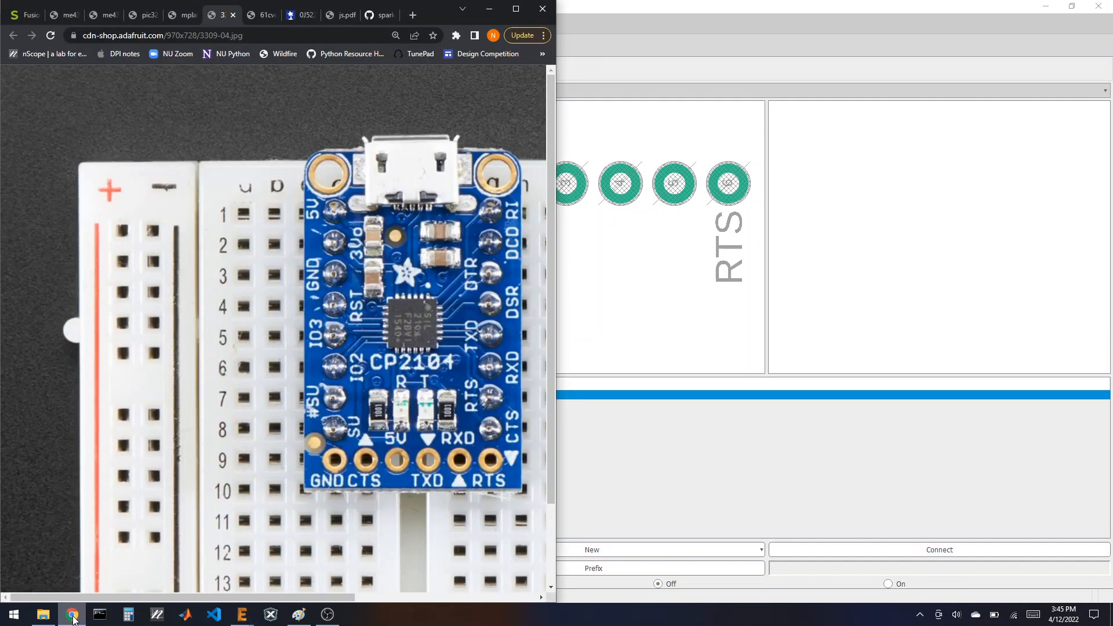
pyautogui.click(652, 7)
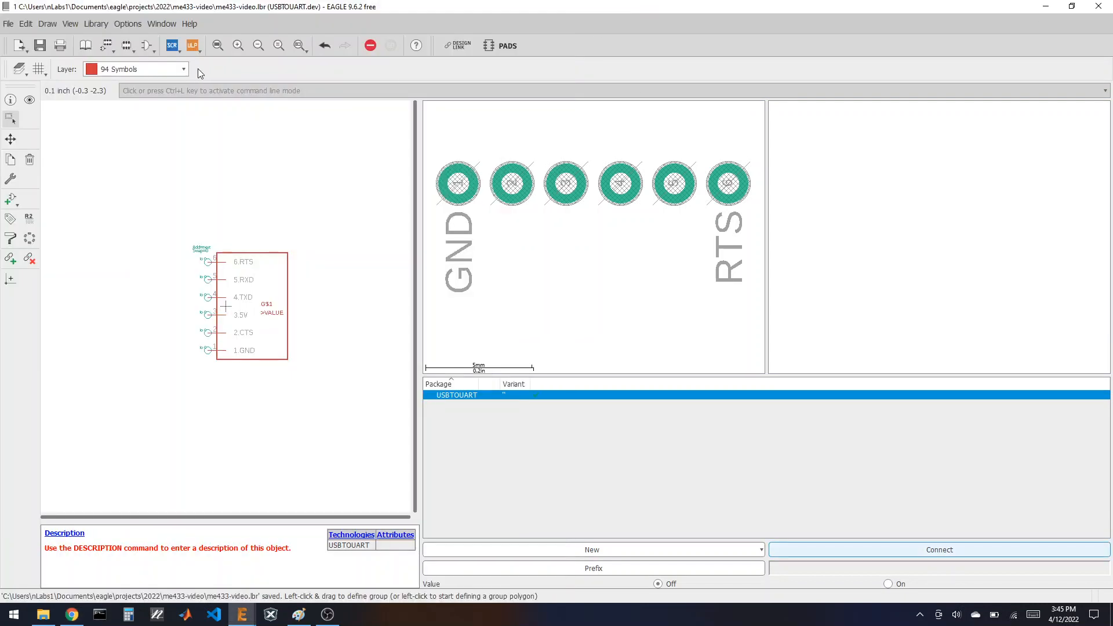
# Step: Open the 4-pin 1X04 footprint and copy its whole group of objects
pyautogui.click(125, 48)
pyautogui.click(55, 86)
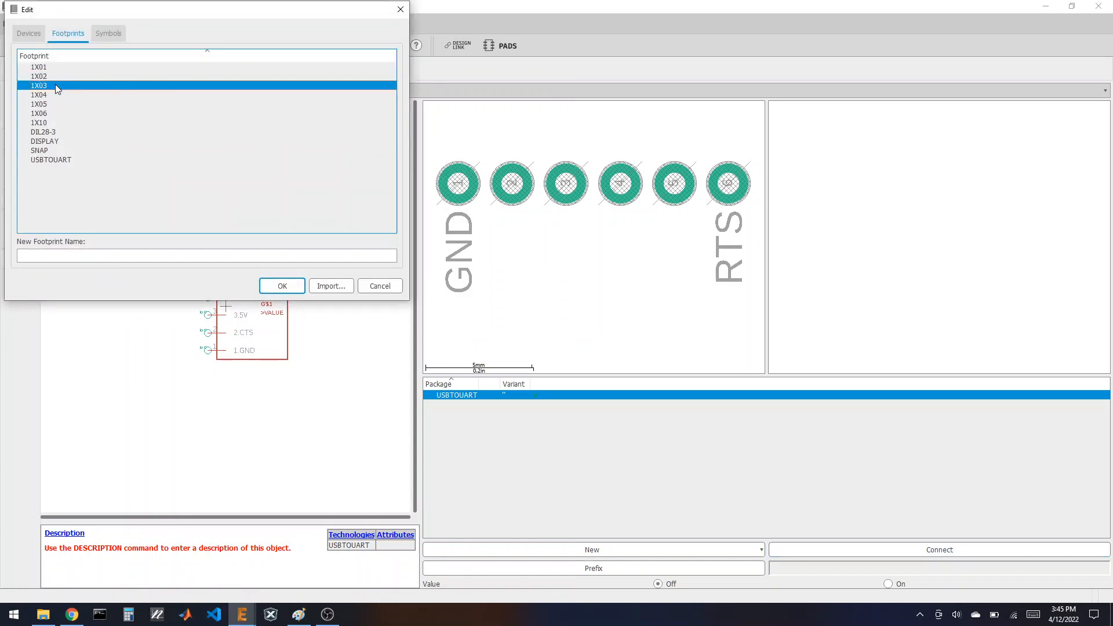
pyautogui.doubleClick(55, 85)
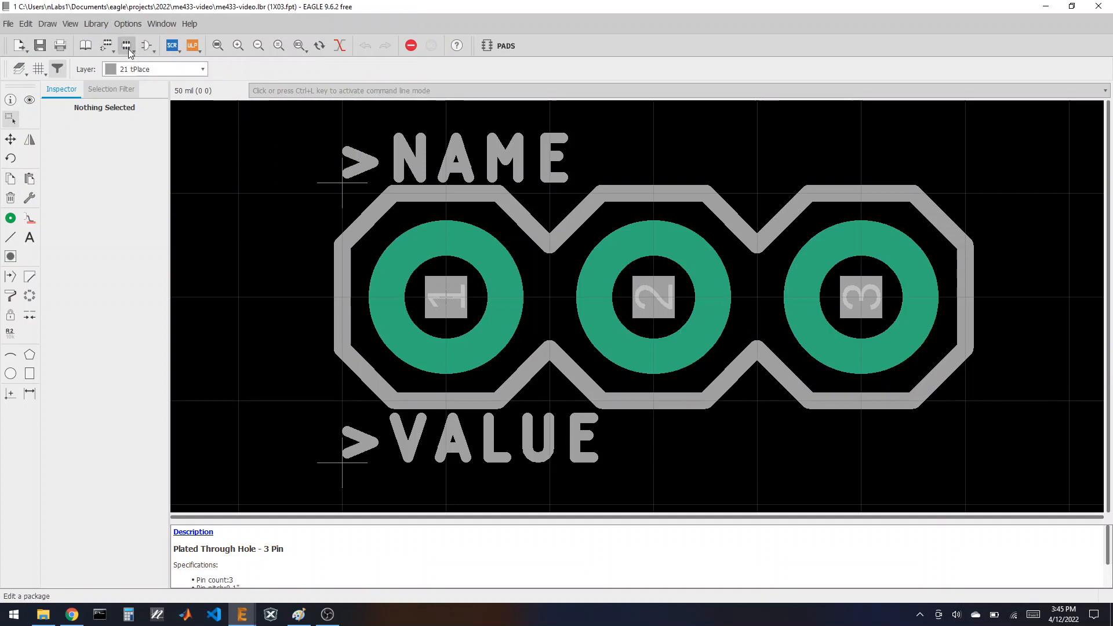
pyautogui.click(127, 48)
pyautogui.doubleClick(58, 92)
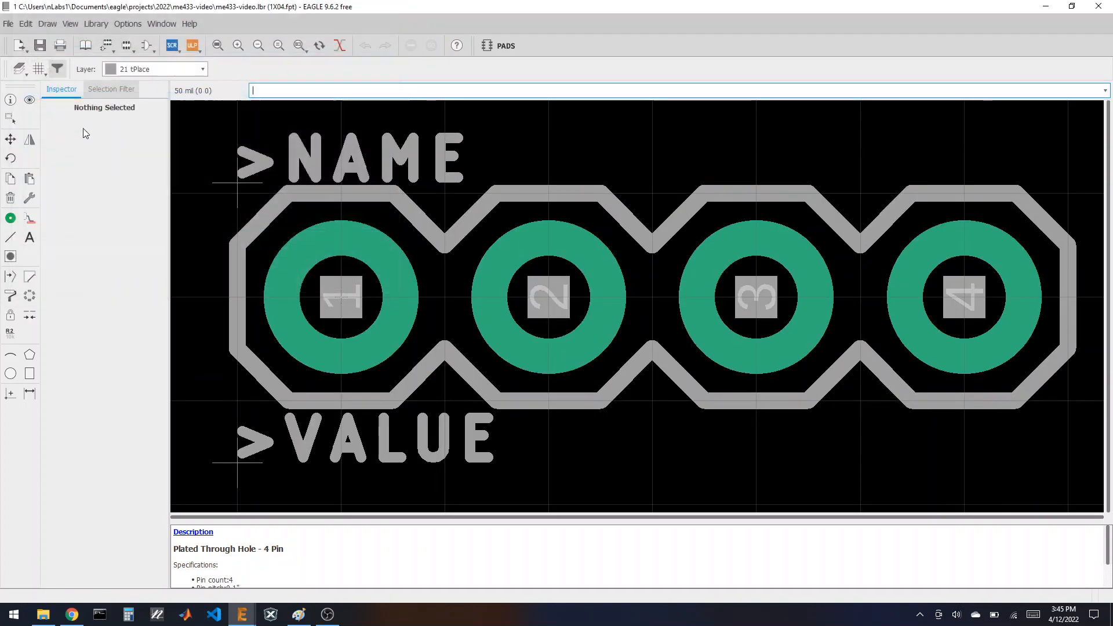
pyautogui.click(9, 119)
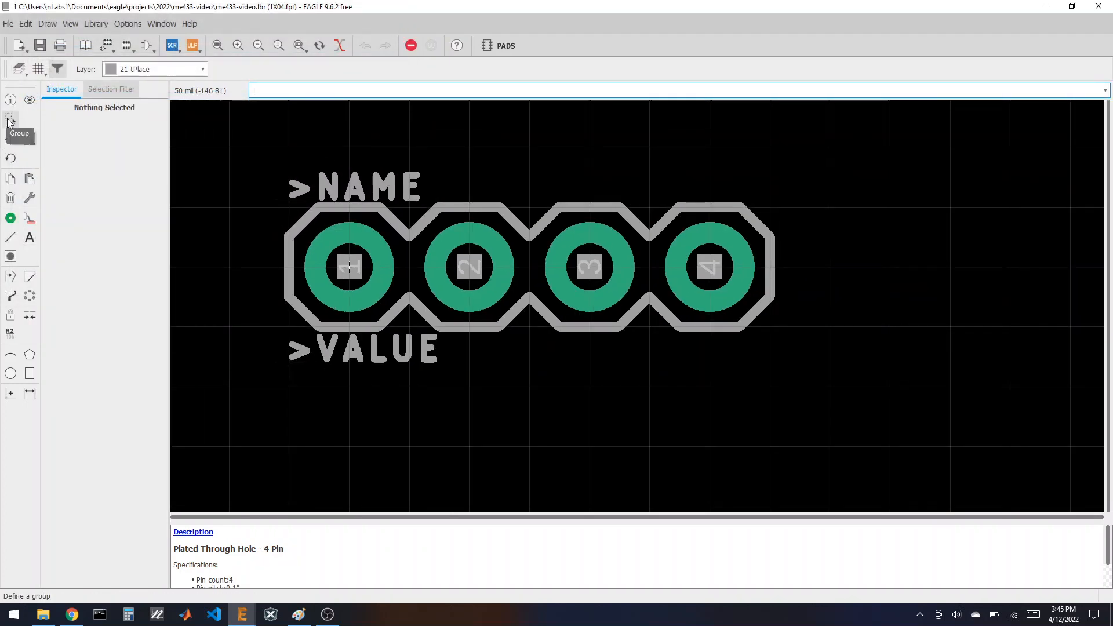
pyautogui.moveTo(239, 165); pyautogui.dragTo(851, 451)
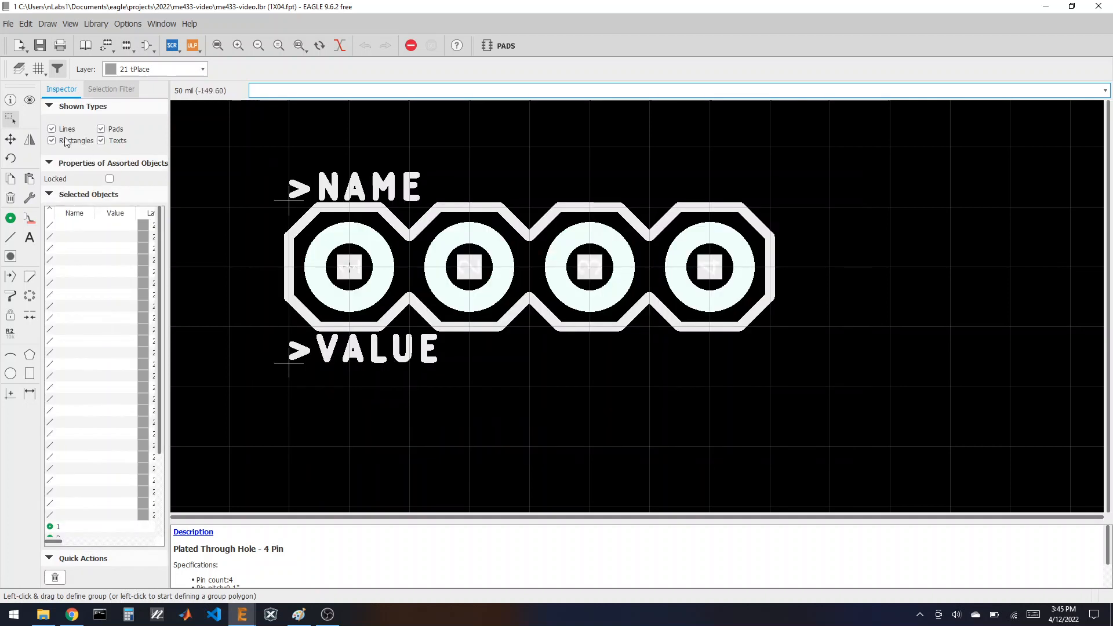
pyautogui.click(12, 178)
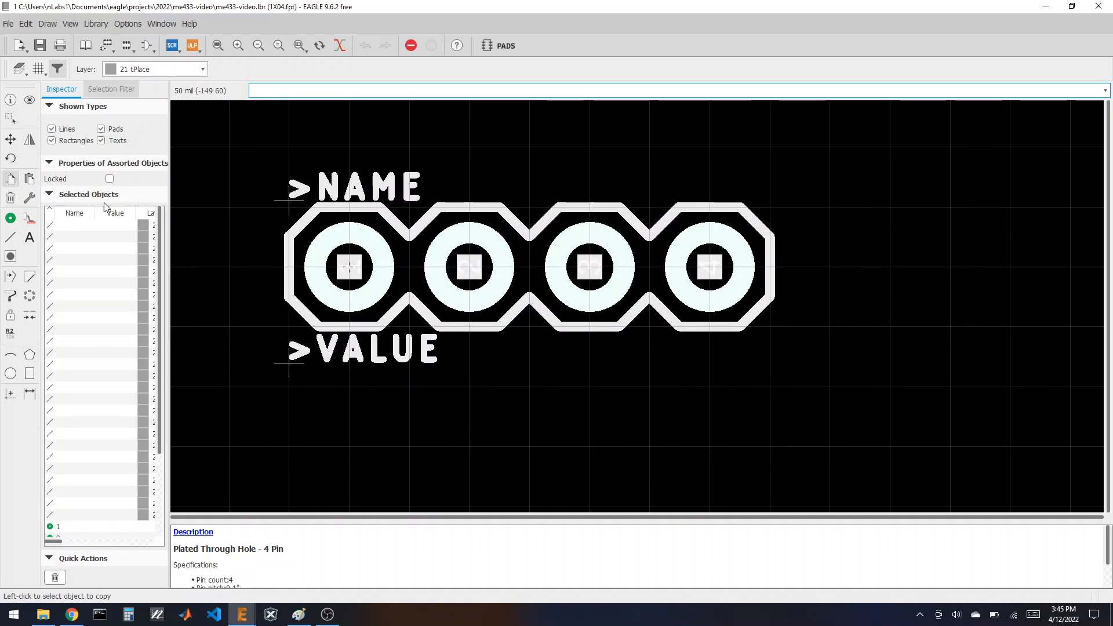
pyautogui.click(530, 284)
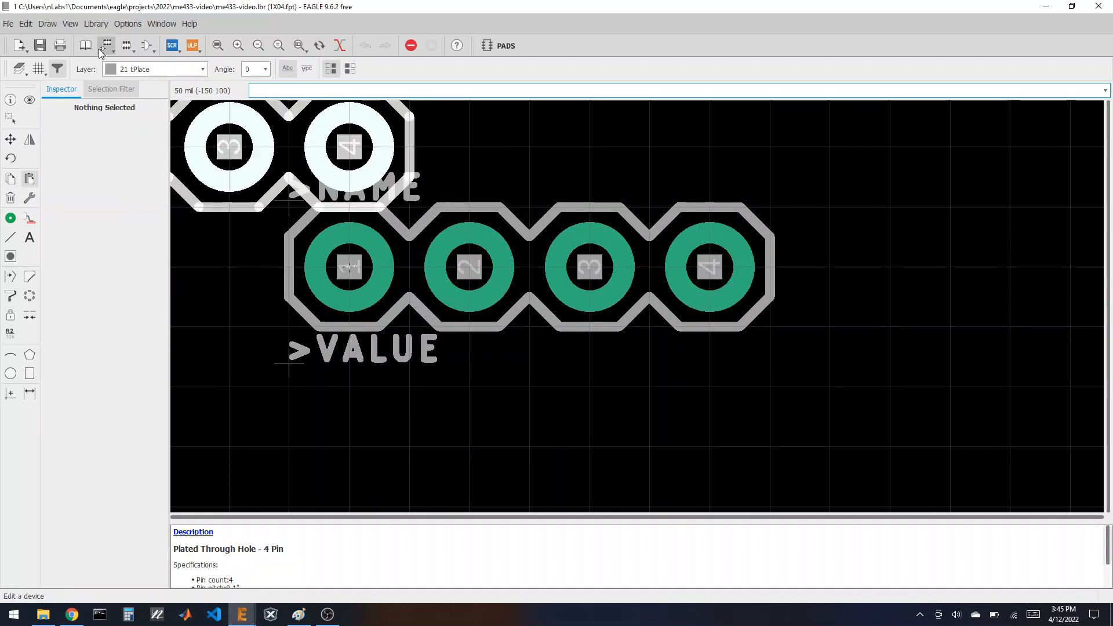
# Step: Create a new VREG footprint and paste the copied 4-pad footprint into it
pyautogui.click(126, 45)
pyautogui.click(77, 255)
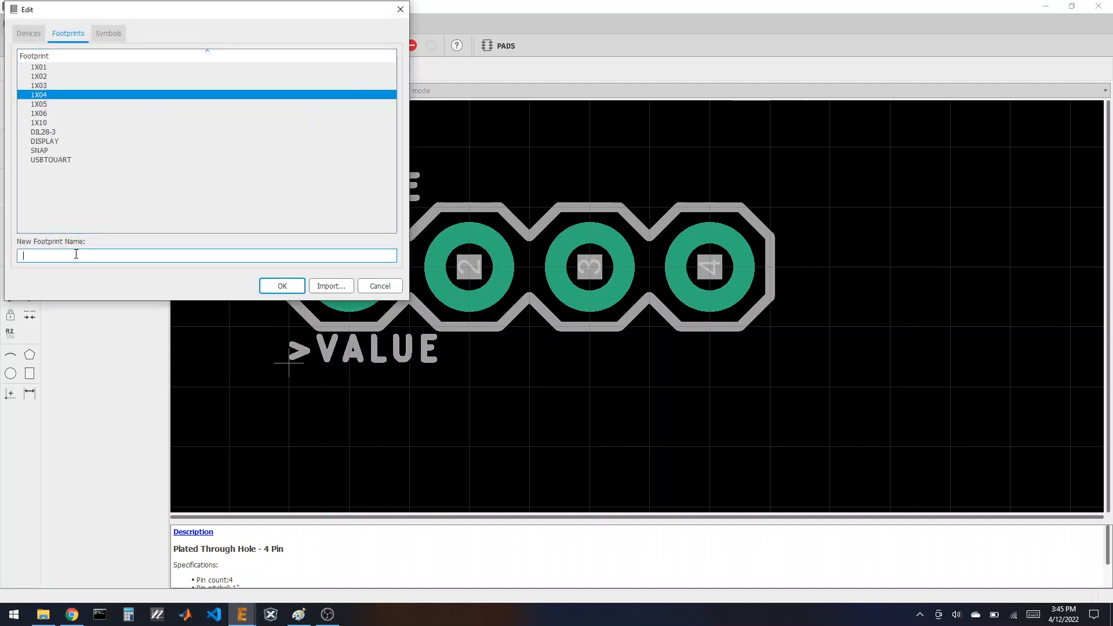
pyautogui.write('VREG')
pyautogui.press('Return')
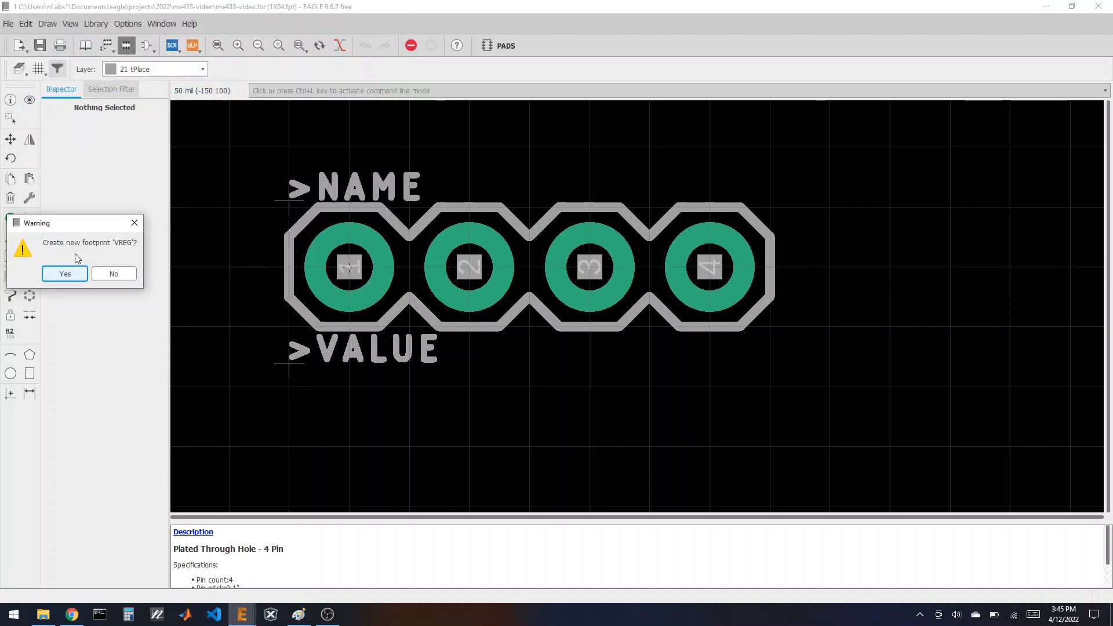
pyautogui.click(66, 273)
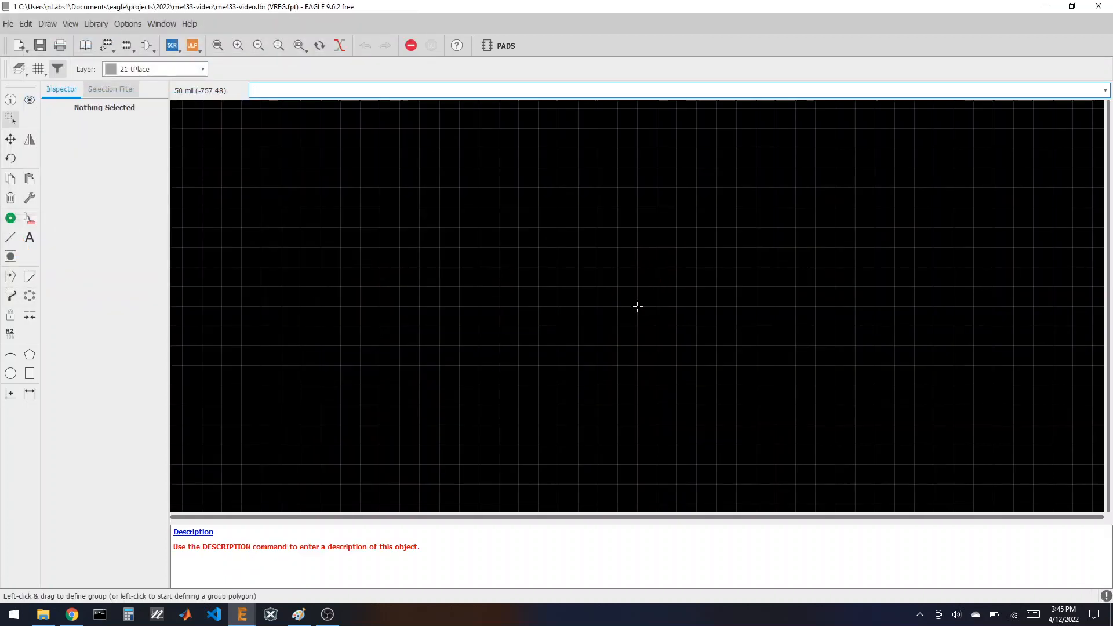
pyautogui.click(30, 179)
pyautogui.click(630, 307)
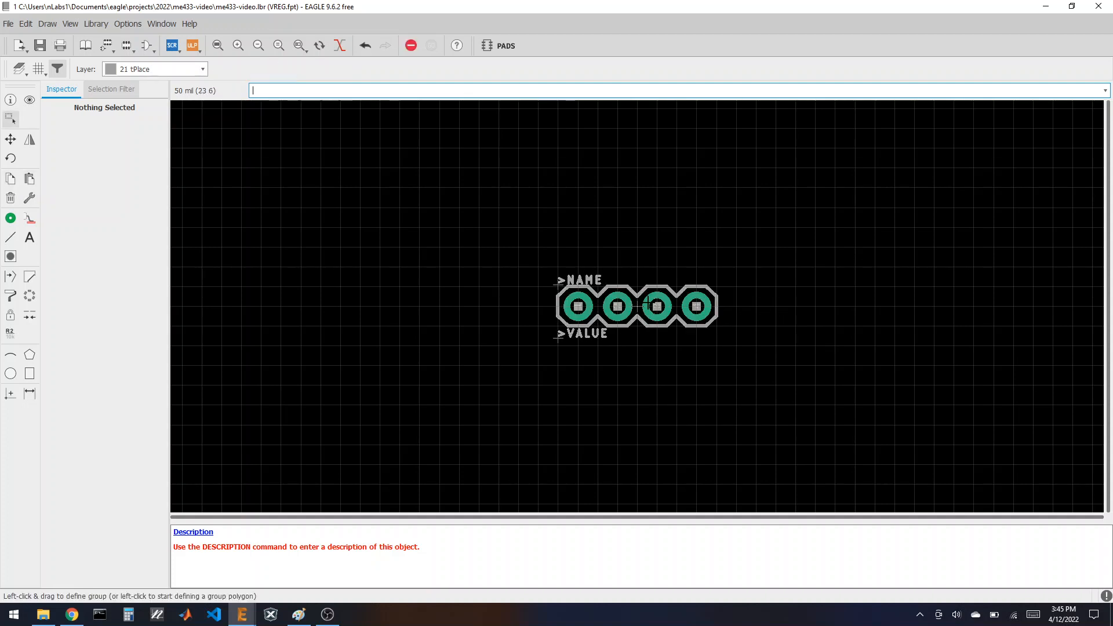
pyautogui.scroll(2, 717, 311)
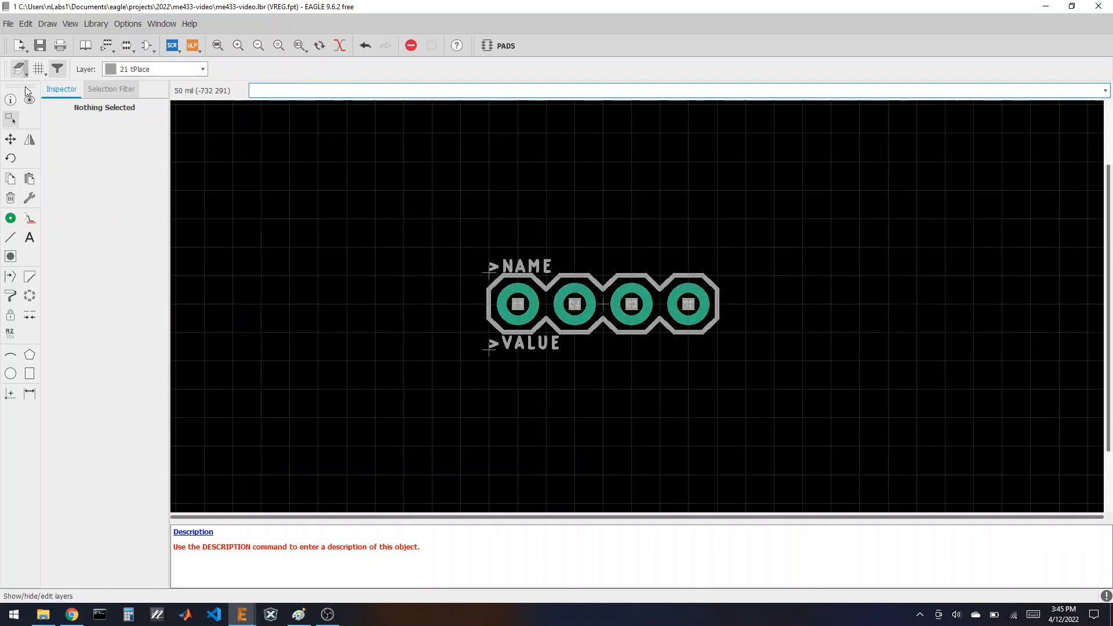
# Step: Hide the Pads layer and delete the footprint's outline and NAME/VALUE labels
pyautogui.click(19, 69)
pyautogui.click(24, 106)
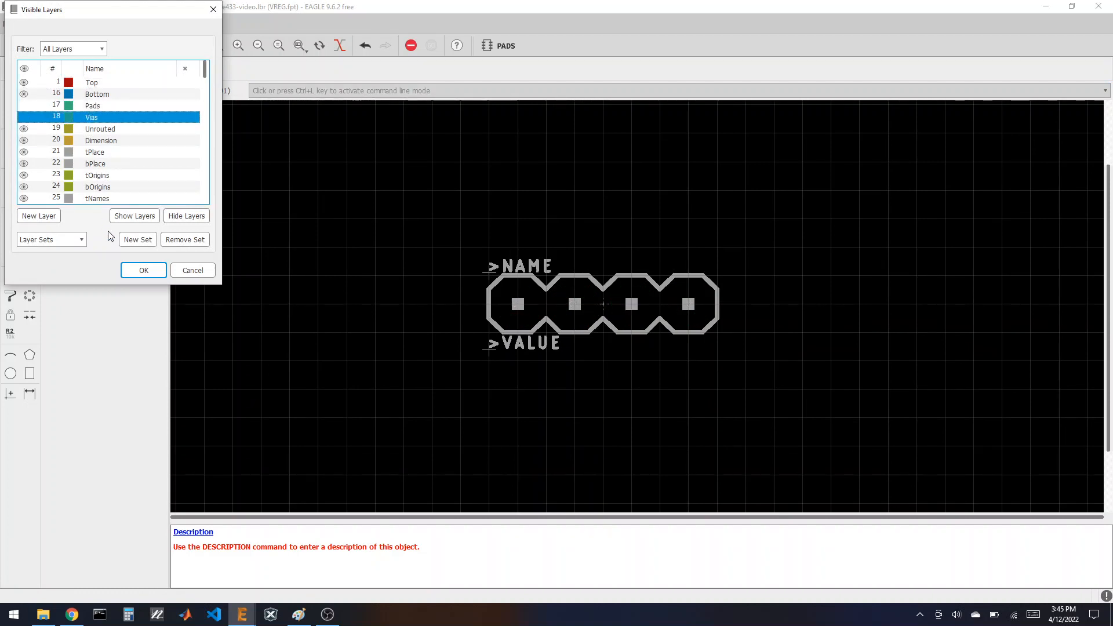
pyautogui.click(144, 270)
pyautogui.click(9, 118)
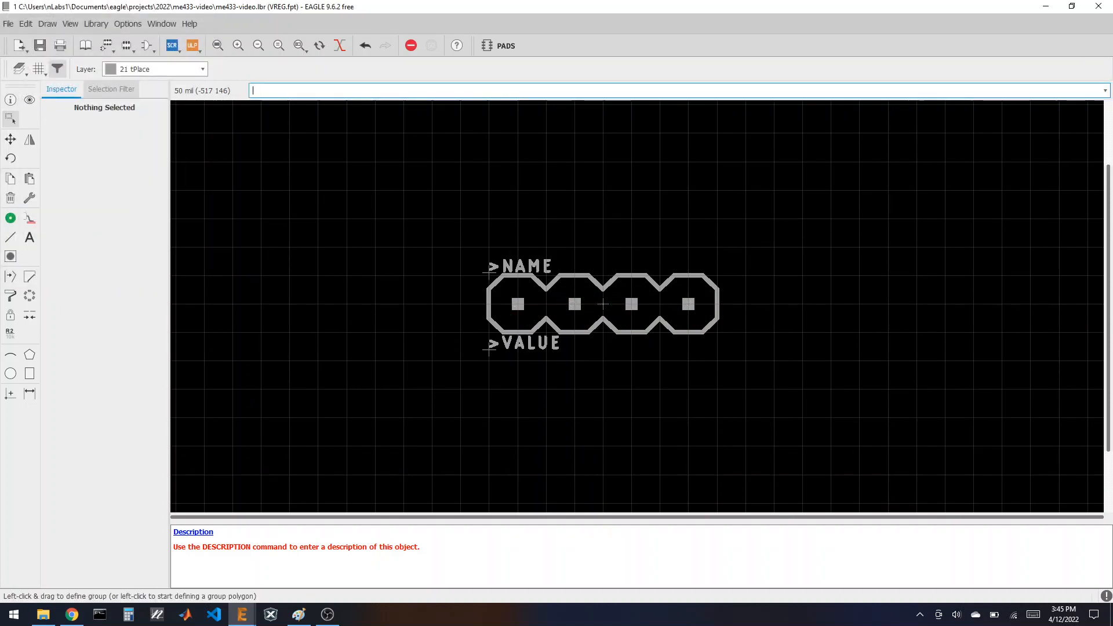
pyautogui.moveTo(406, 213); pyautogui.dragTo(809, 416)
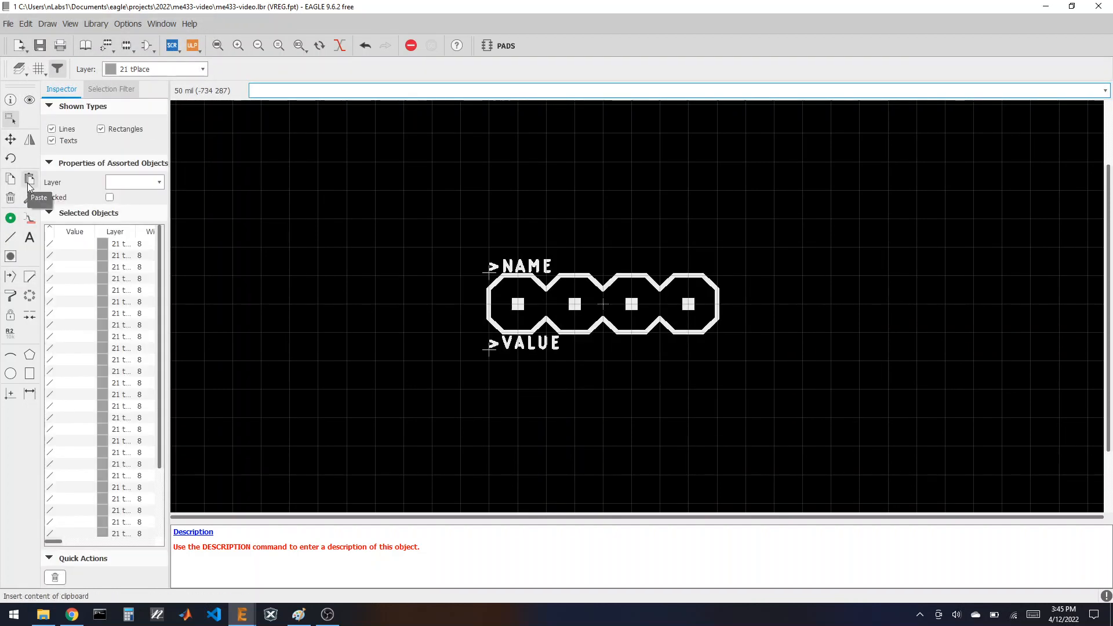
pyautogui.click(10, 197)
pyautogui.keyDown('ctrl'); pyautogui.rightClick(603, 304); pyautogui.keyUp('ctrl')
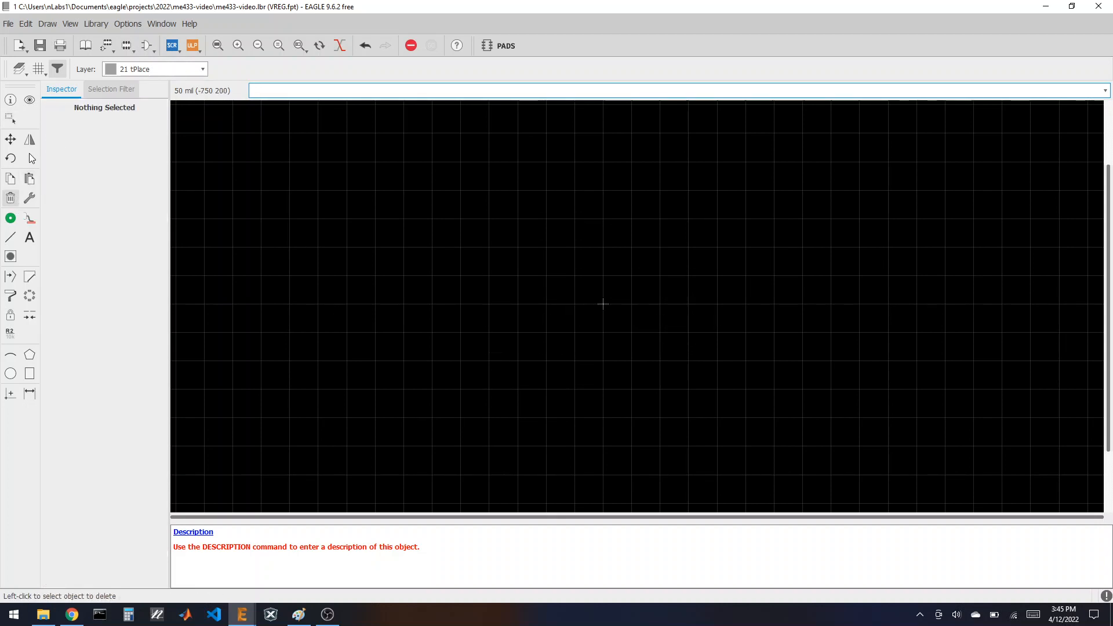
# Step: Make the Pads and Vias layers visible again
pyautogui.click(19, 69)
pyautogui.click(25, 106)
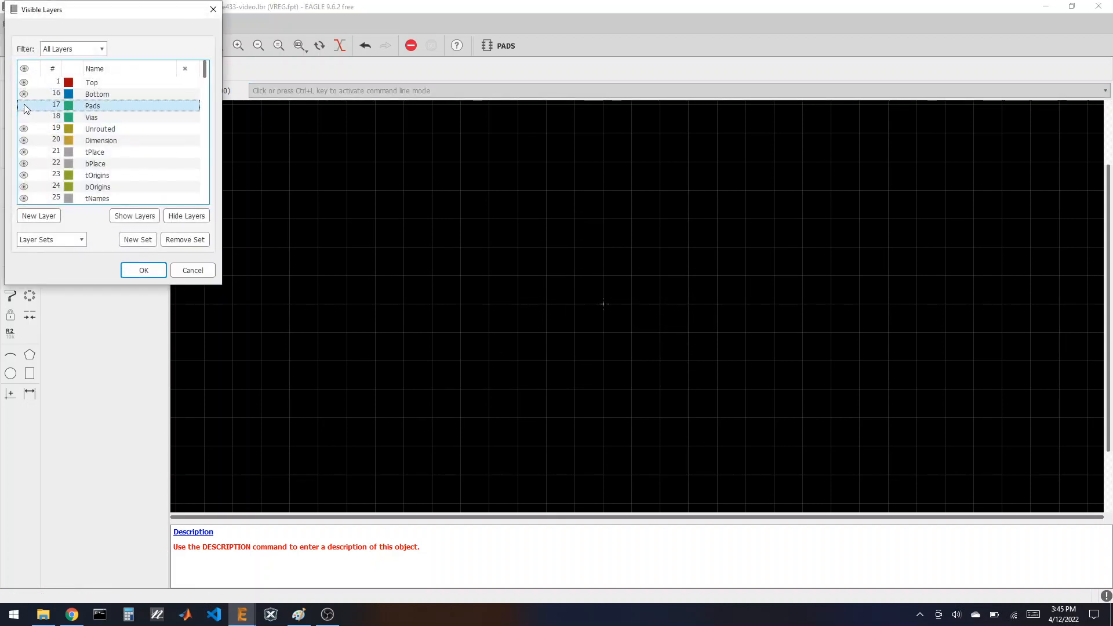
pyautogui.click(25, 117)
pyautogui.click(142, 269)
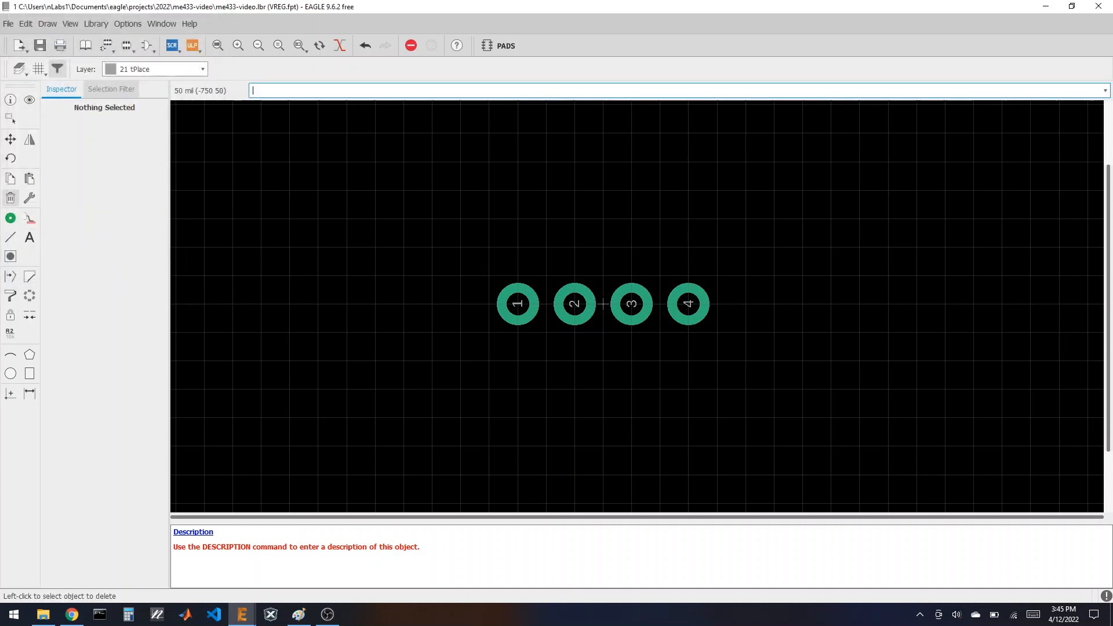
pyautogui.scroll(-1, 392, 223)
# Step: Place EAGLE on the right half beside Chrome's Pololu regulator board image
pyautogui.press('super+Right')
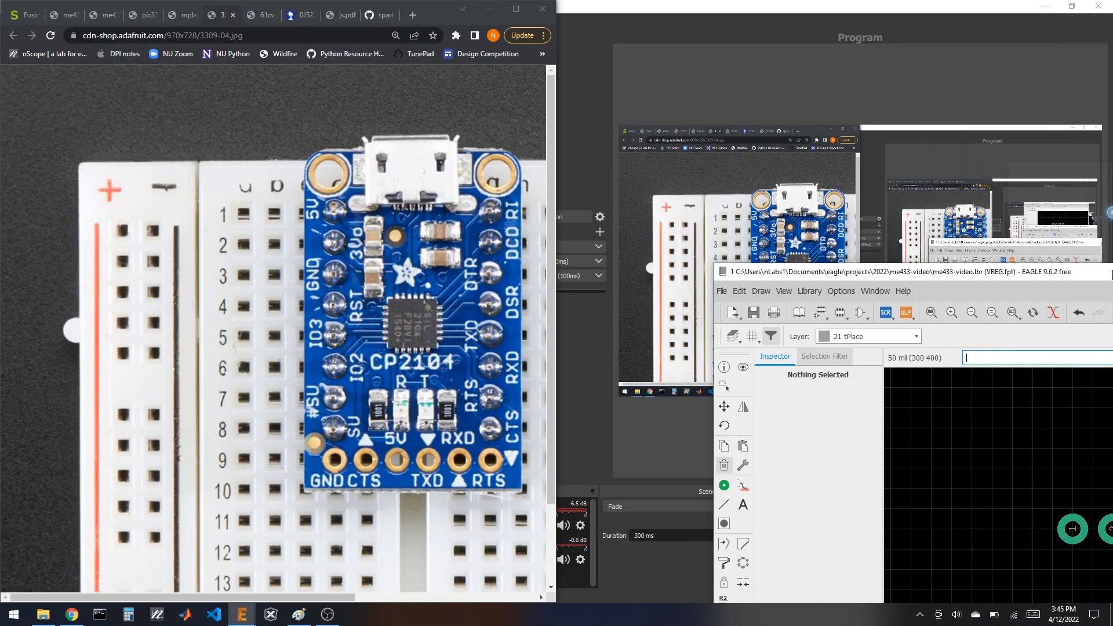
pyautogui.click(292, 15)
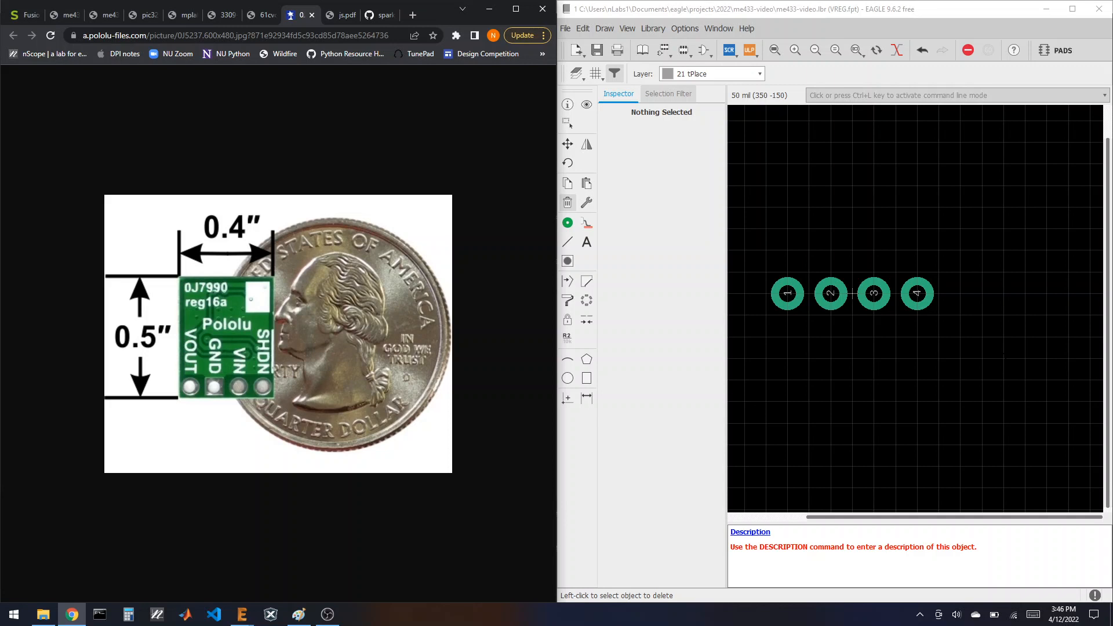
pyautogui.scroll(-2, 904, 273)
pyautogui.scroll(3, 927, 261)
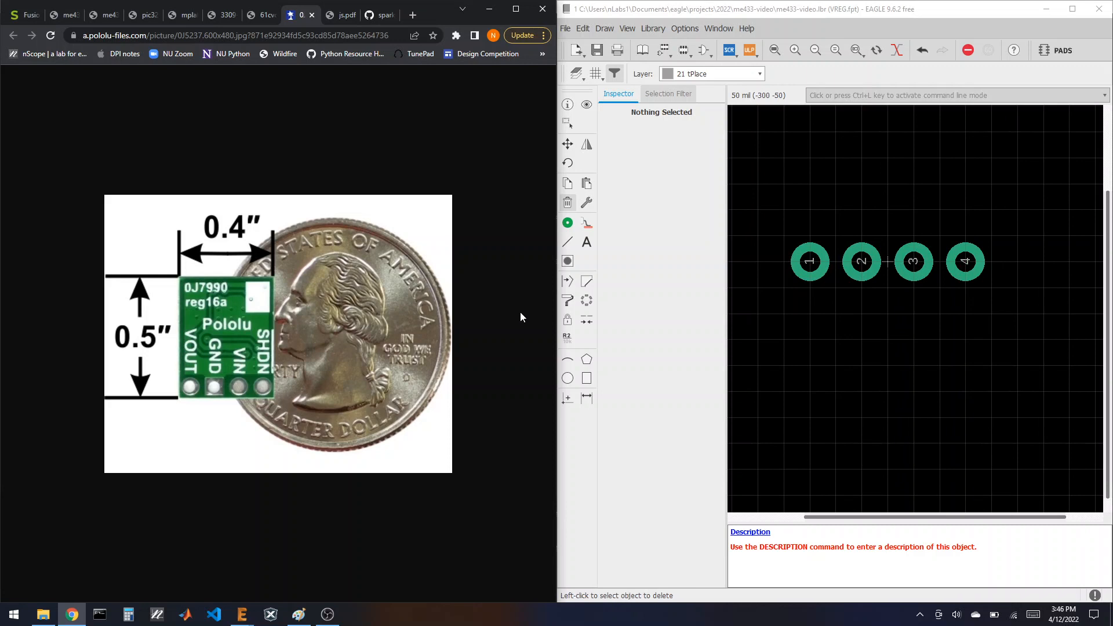
pyautogui.scroll(-2, 828, 461)
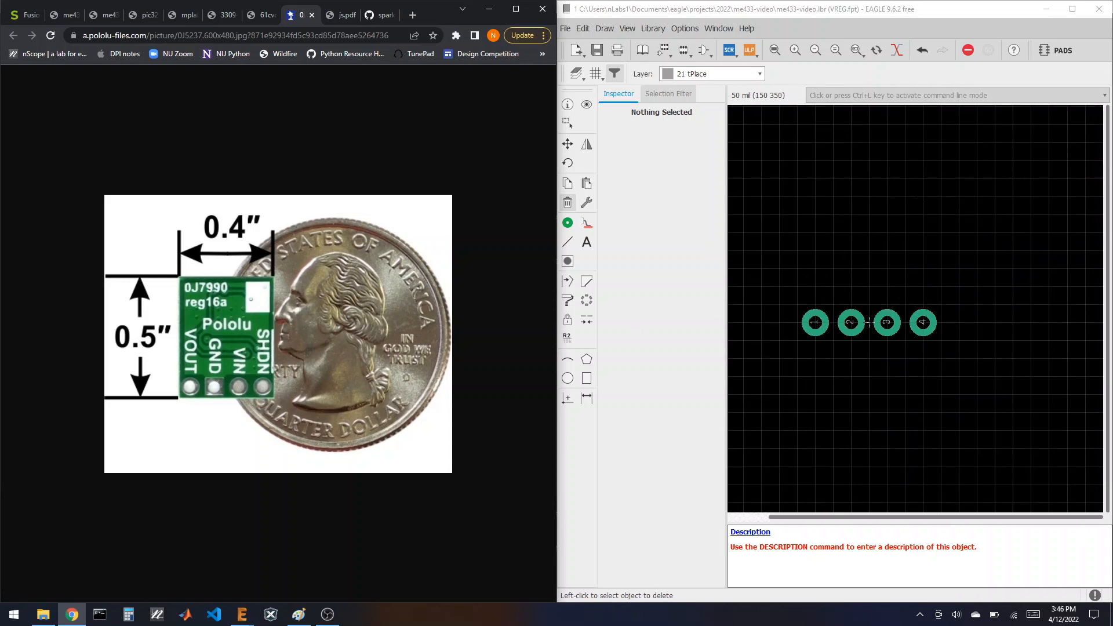
pyautogui.scroll(2, 910, 211)
pyautogui.scroll(-2, 905, 257)
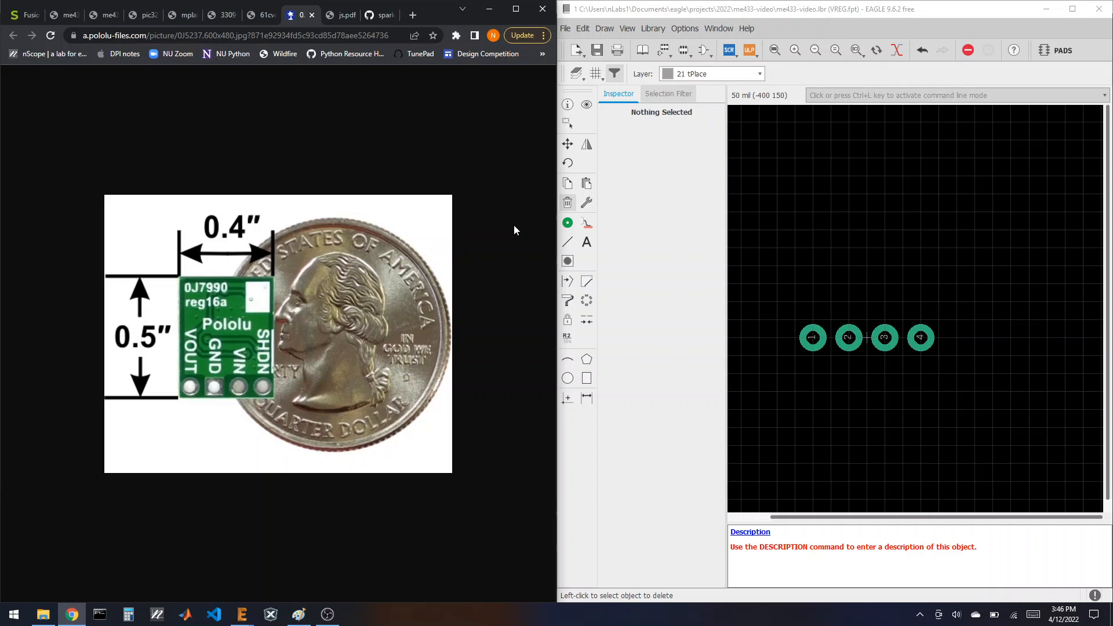
# Step: Draw a closed width-16 rectangle on tPlace around the four pads
pyautogui.click(567, 241)
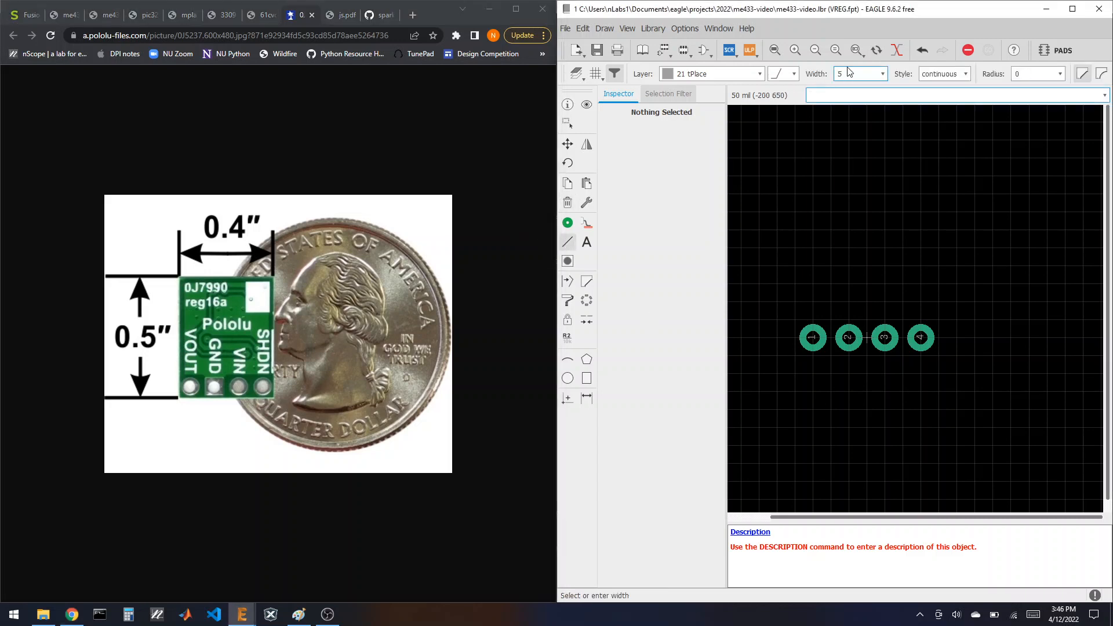
pyautogui.click(882, 74)
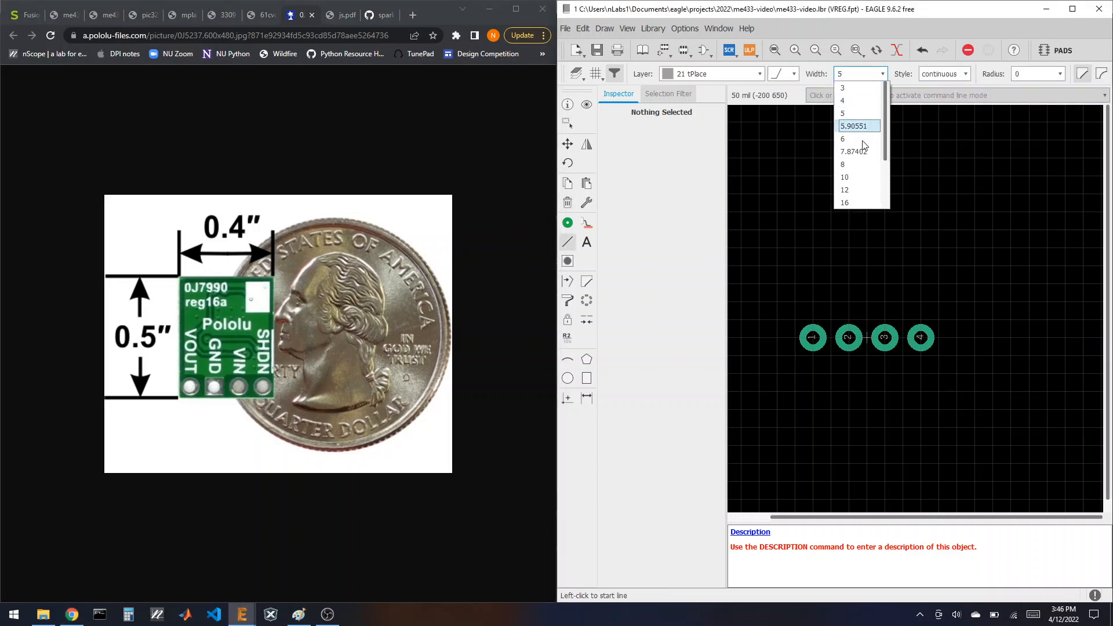
pyautogui.click(858, 202)
pyautogui.click(793, 355)
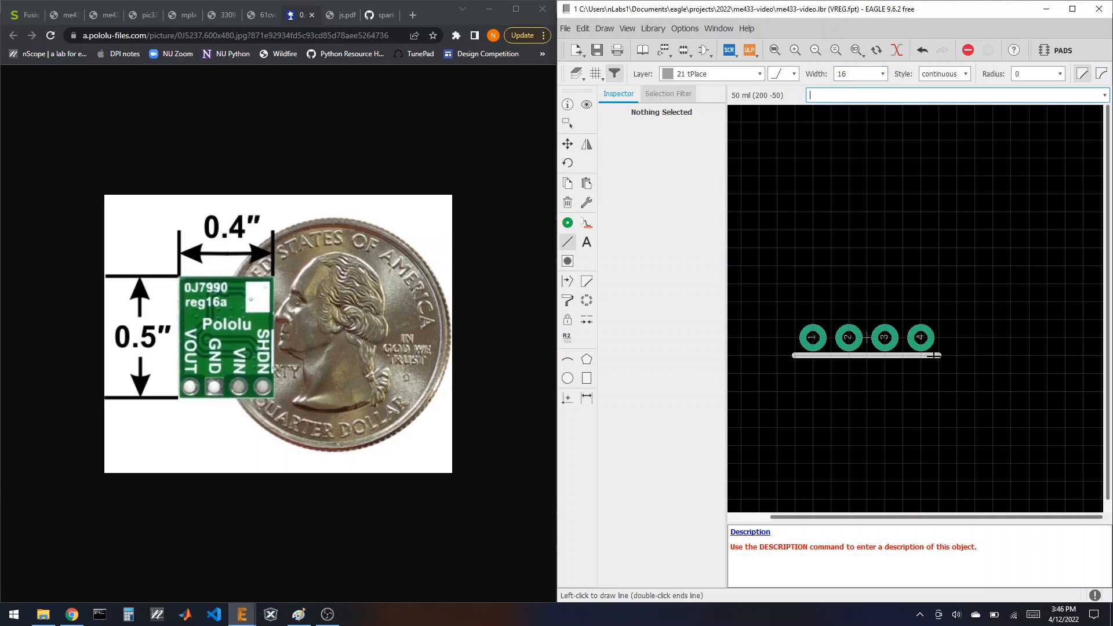
pyautogui.click(938, 355)
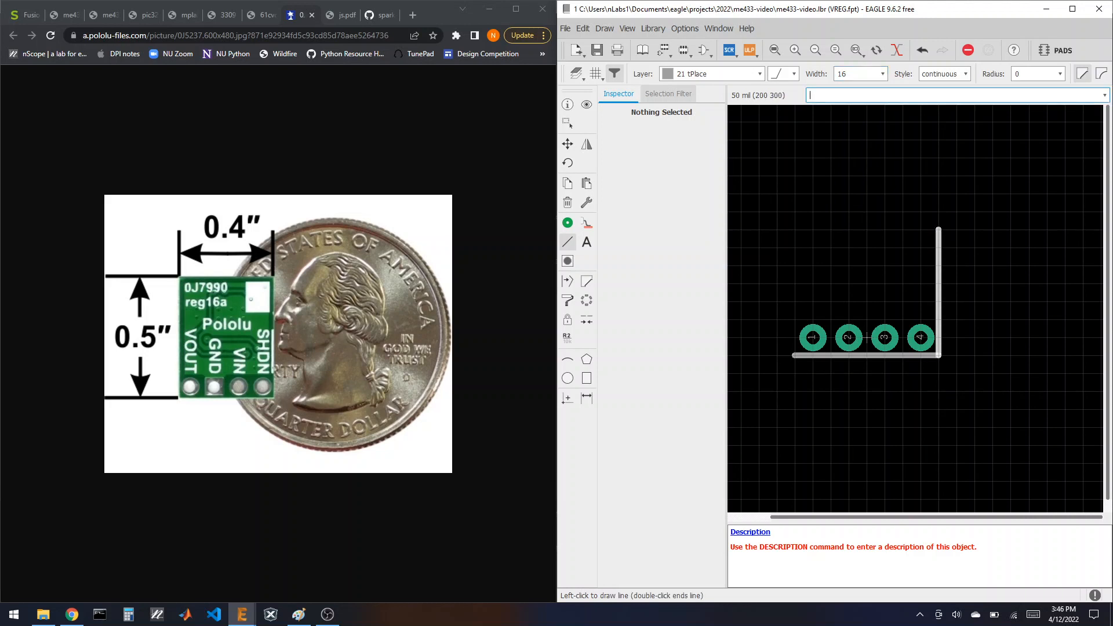
pyautogui.click(938, 212)
pyautogui.click(795, 212)
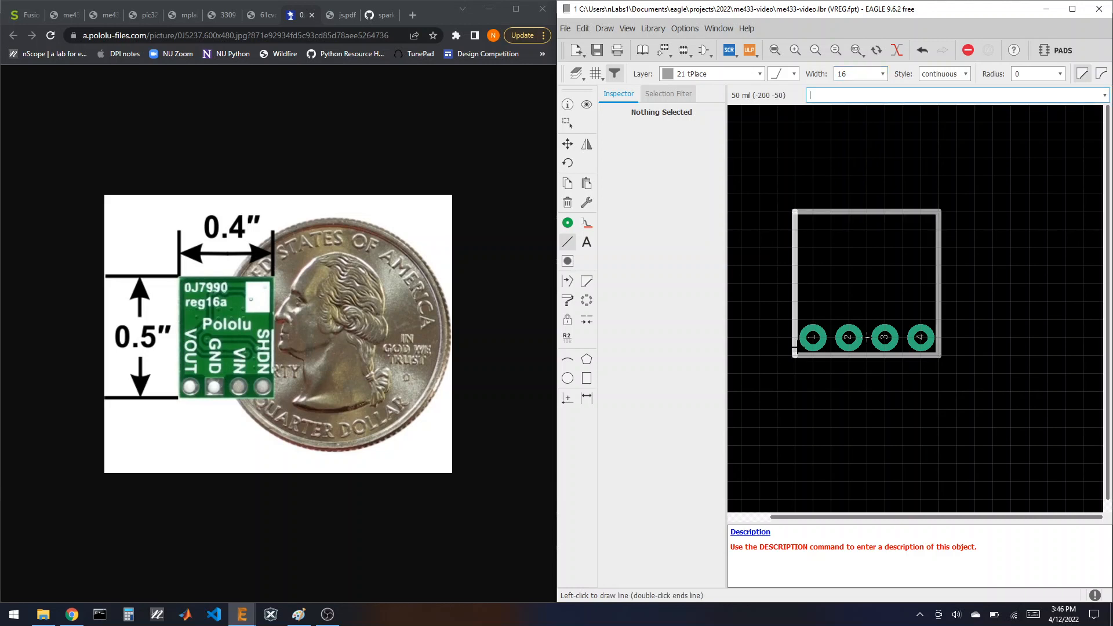
pyautogui.doubleClick(794, 355)
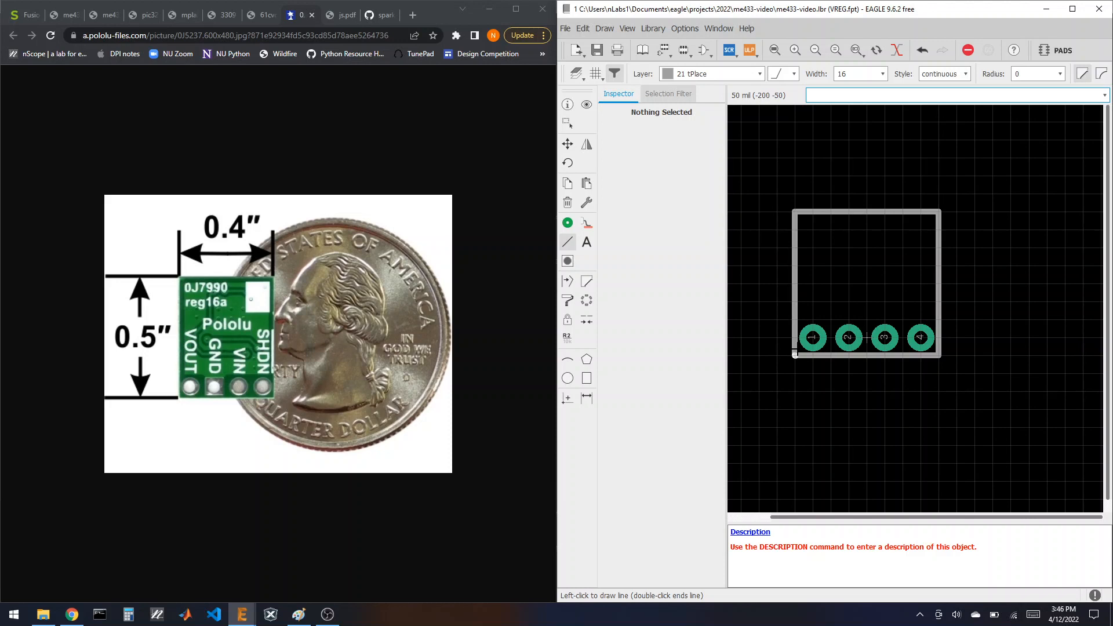
# Step: Place a vertical VOUT text label above pad 1
pyautogui.click(587, 242)
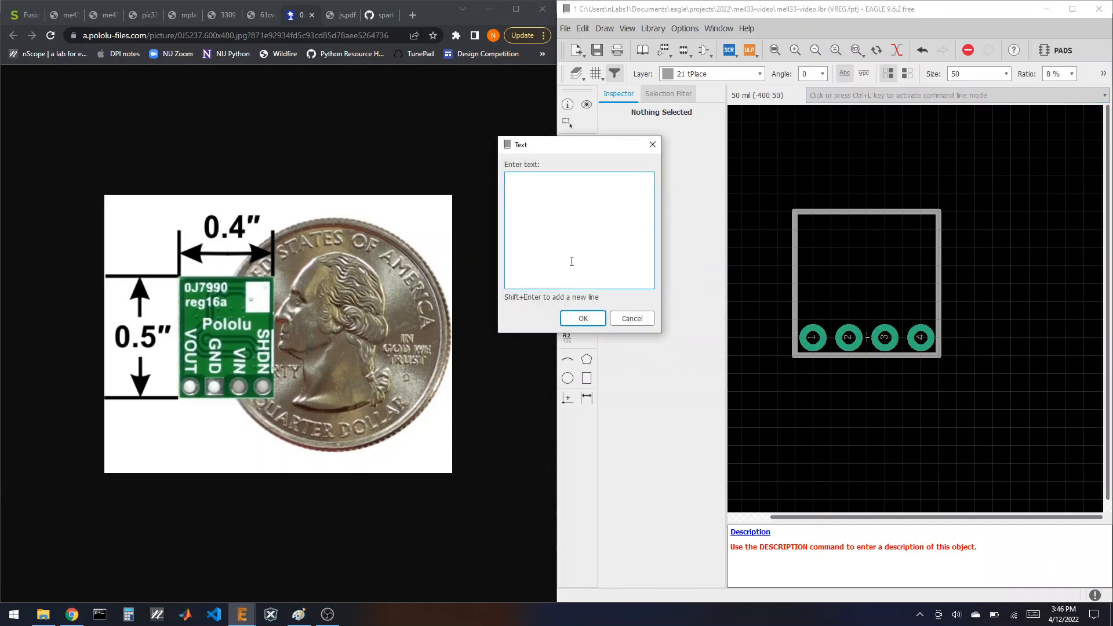
pyautogui.click(583, 318)
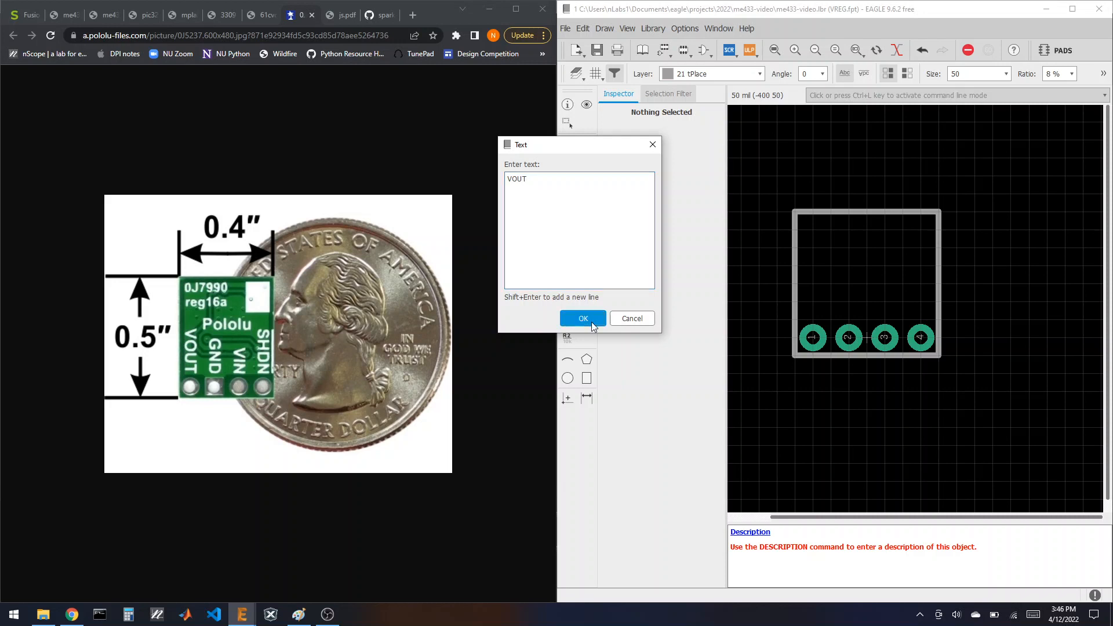
pyautogui.rightClick(813, 301)
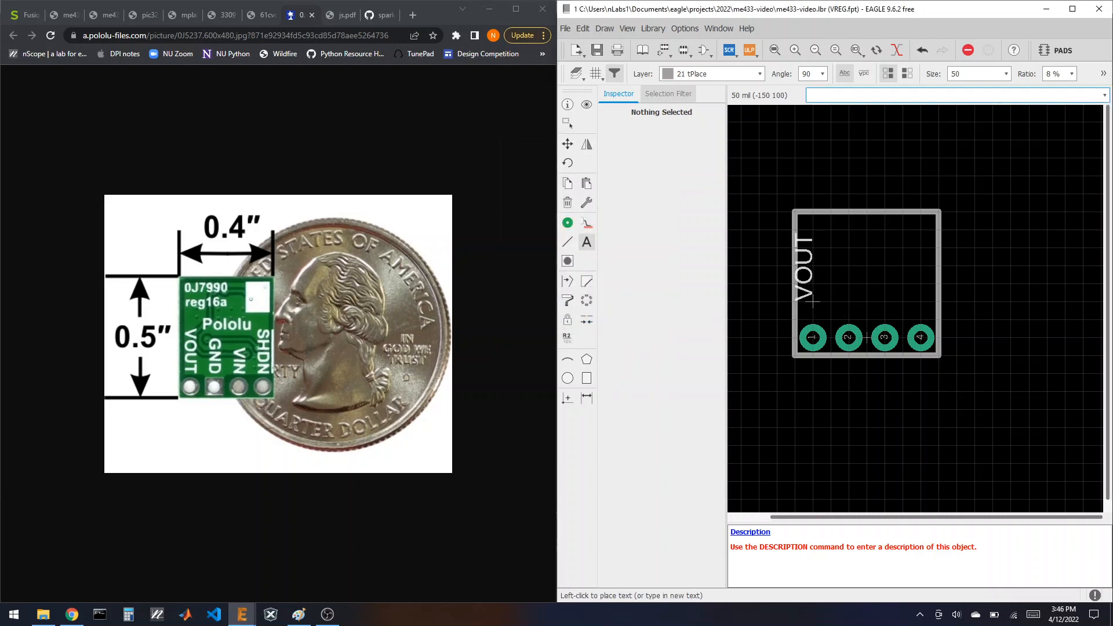
pyautogui.scroll(3, 816, 300)
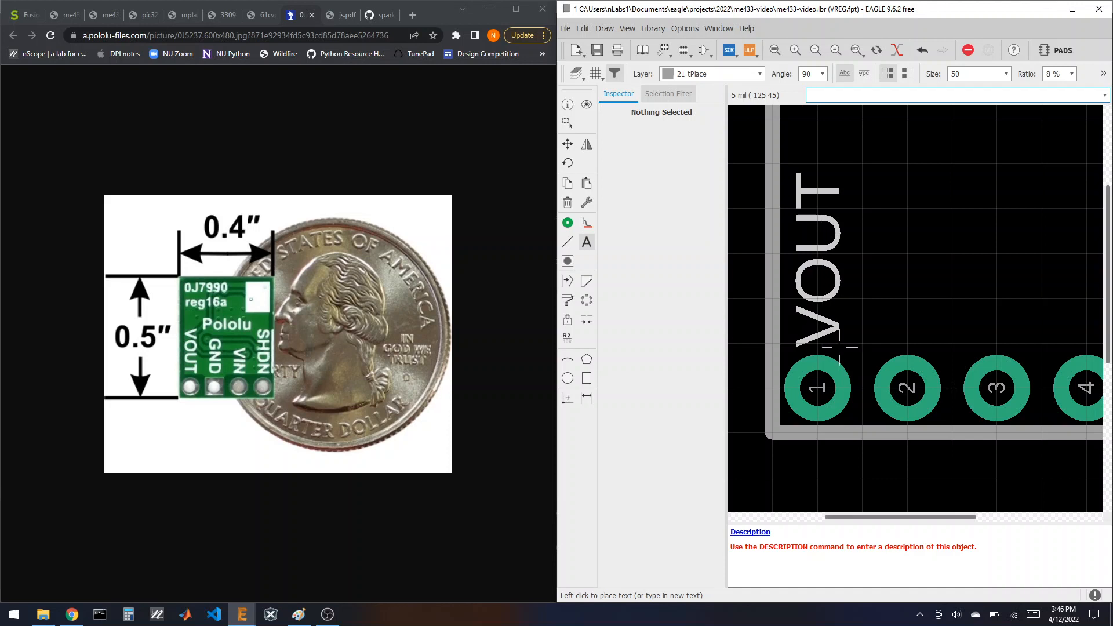
pyautogui.keyDown('alt'); pyautogui.click(839, 348); pyautogui.keyUp('alt')
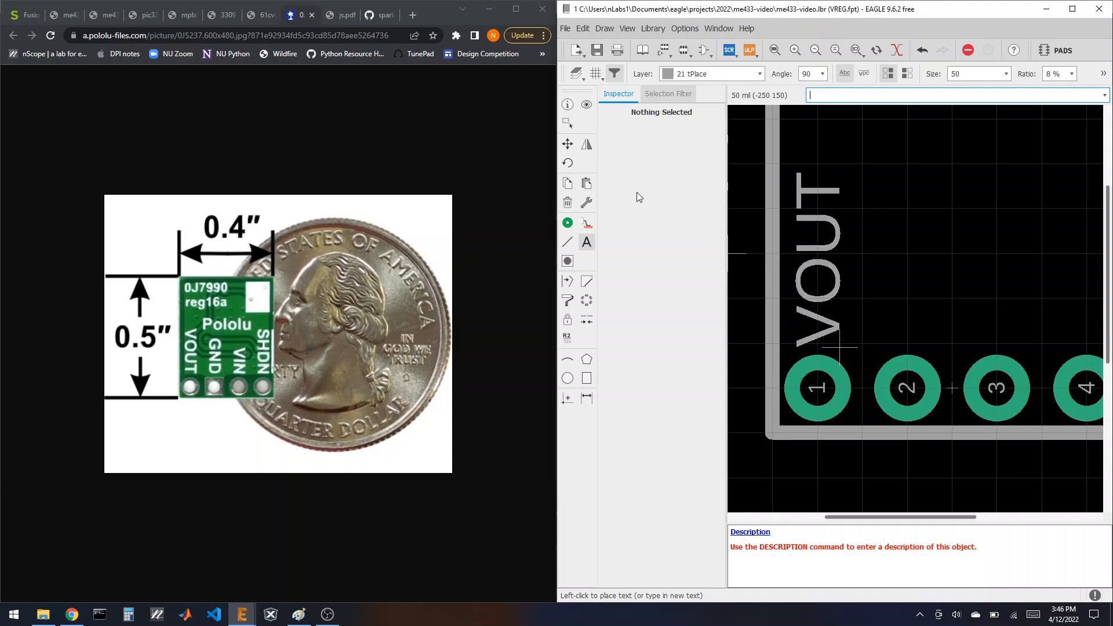
# Step: Copy the VOUT label above pads 2, 3 and 4
pyautogui.click(567, 184)
pyautogui.click(840, 348)
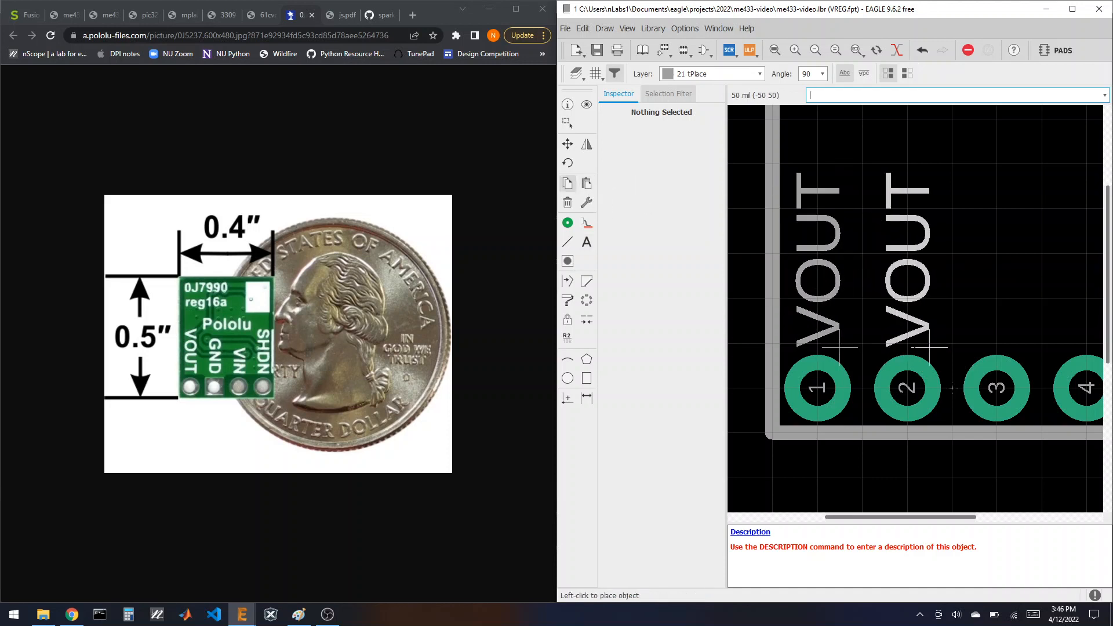
pyautogui.click(1019, 347)
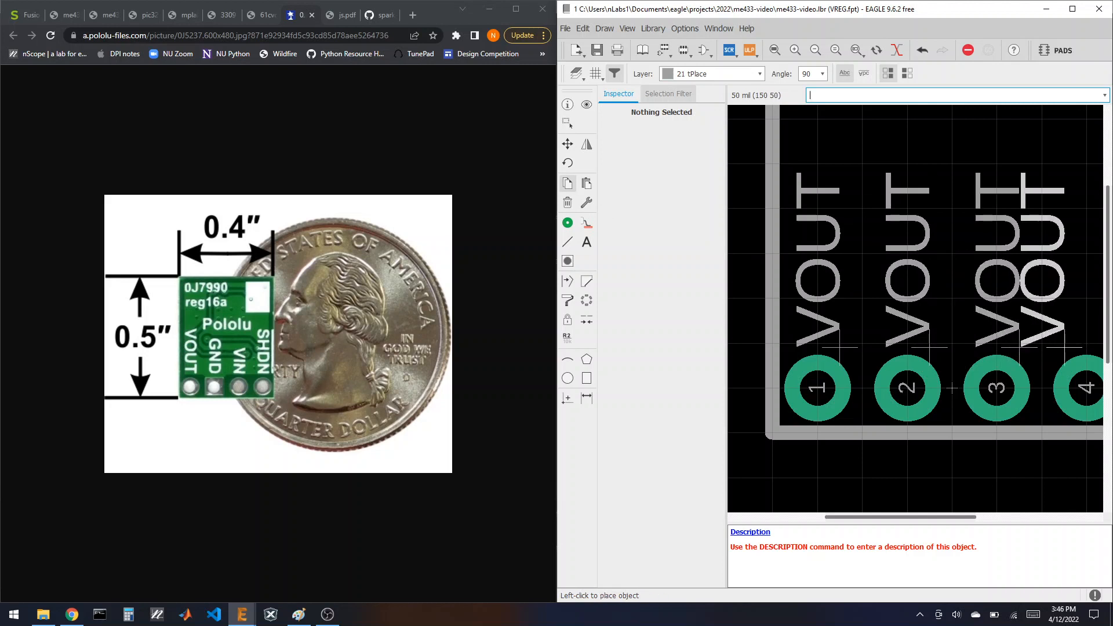
pyautogui.scroll(-3, 952, 388)
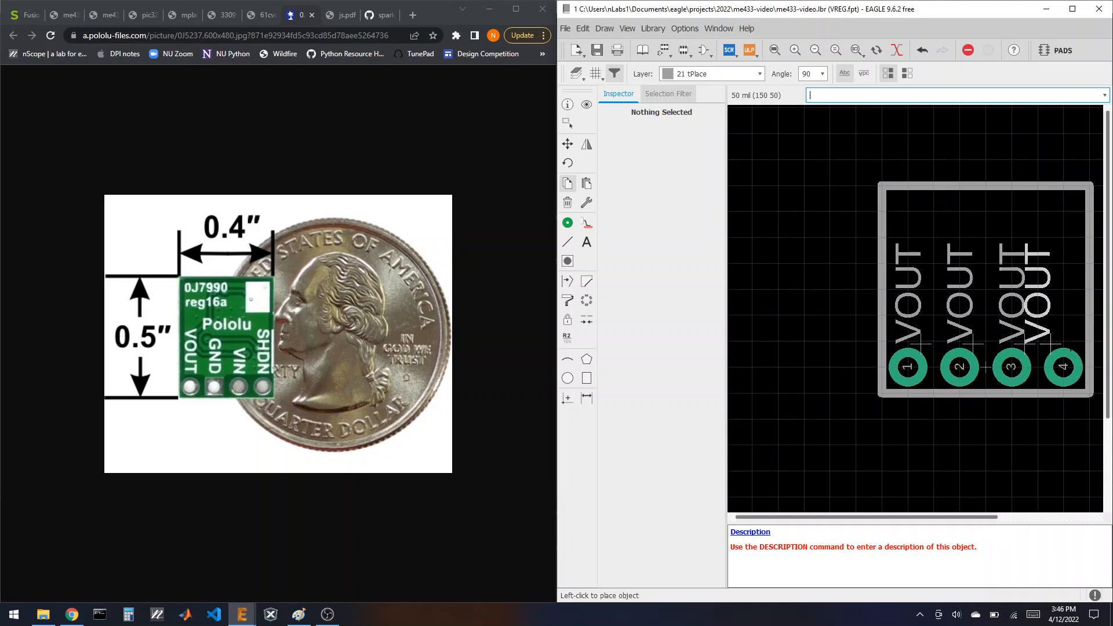
pyautogui.click(986, 367)
pyautogui.scroll(-1, 907, 316)
pyautogui.scroll(2, 927, 301)
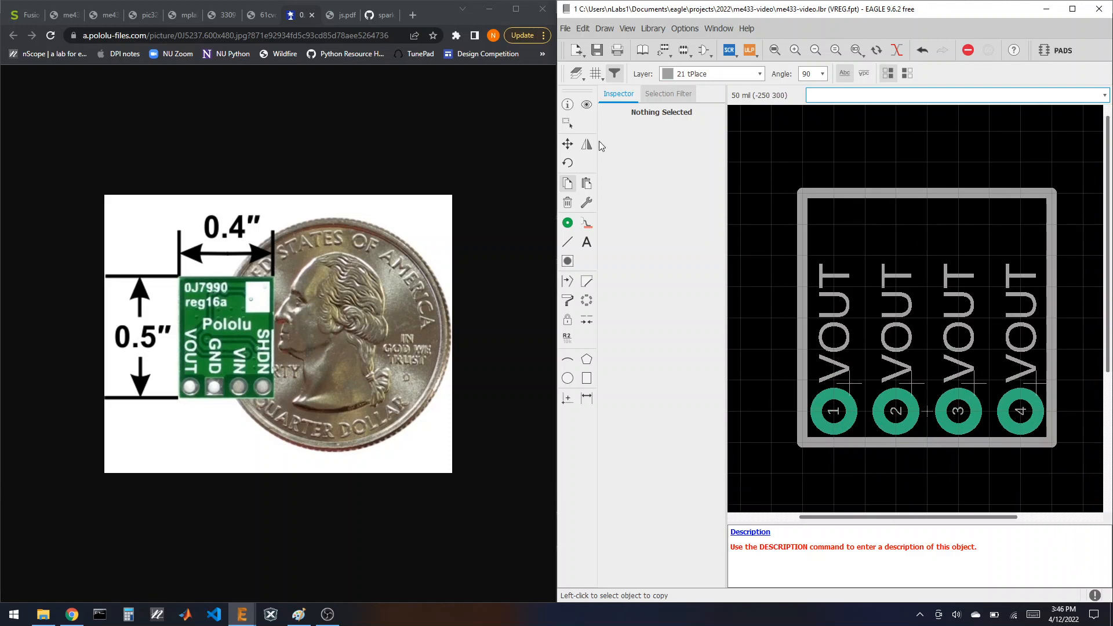
# Step: Change the pad 2 label's text to GND
pyautogui.click(569, 107)
pyautogui.click(834, 330)
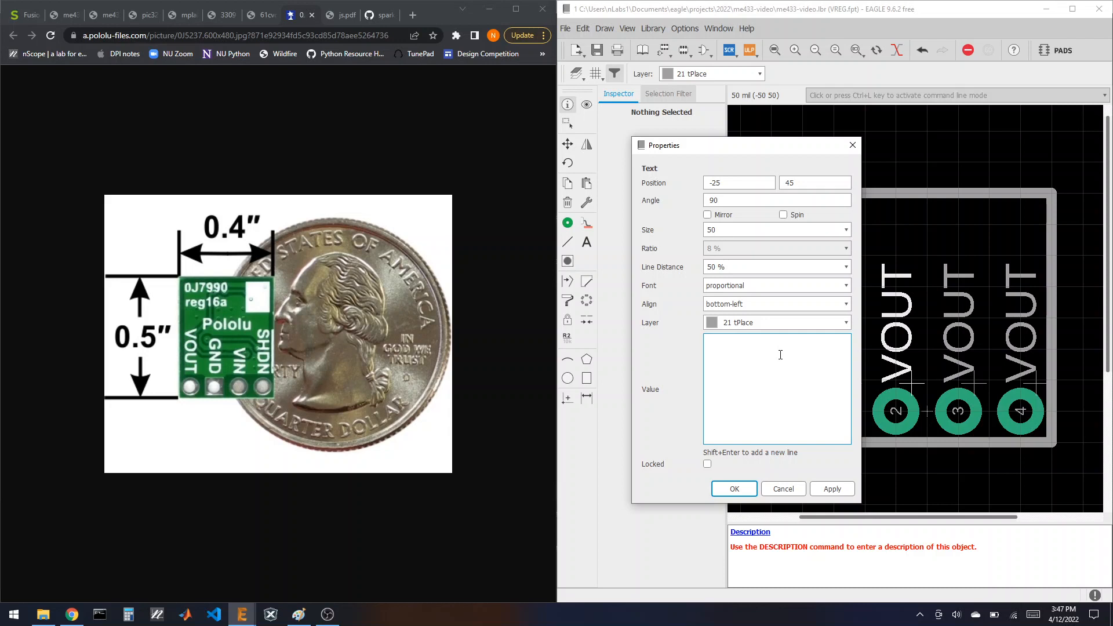
pyautogui.write('GND')
pyautogui.press('Return')
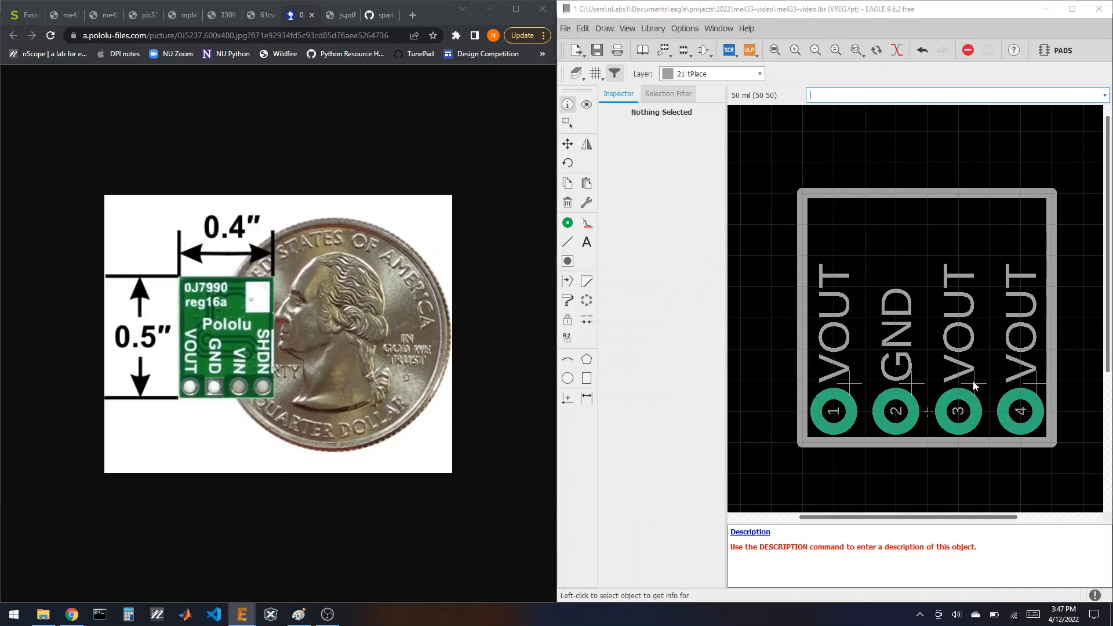
# Step: Change the pad 3 and pad 4 labels to VIN and SHDN
pyautogui.click(958, 324)
pyautogui.click(815, 365)
pyautogui.press('BackSpace')
pyautogui.press('BackSpace')
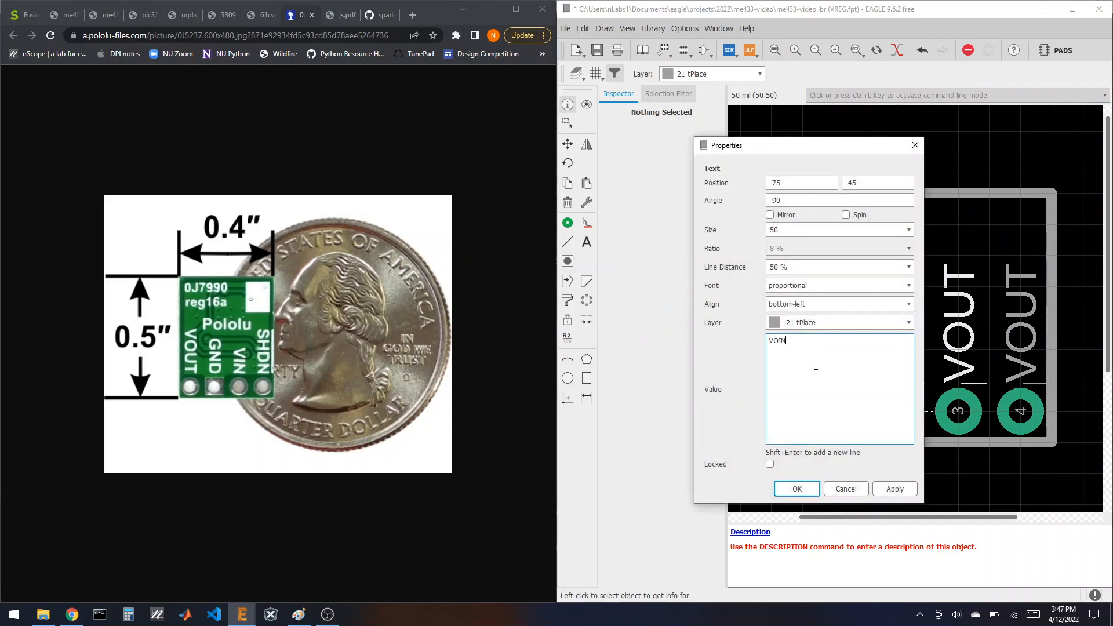
pyautogui.write('IN')
pyautogui.press('Return')
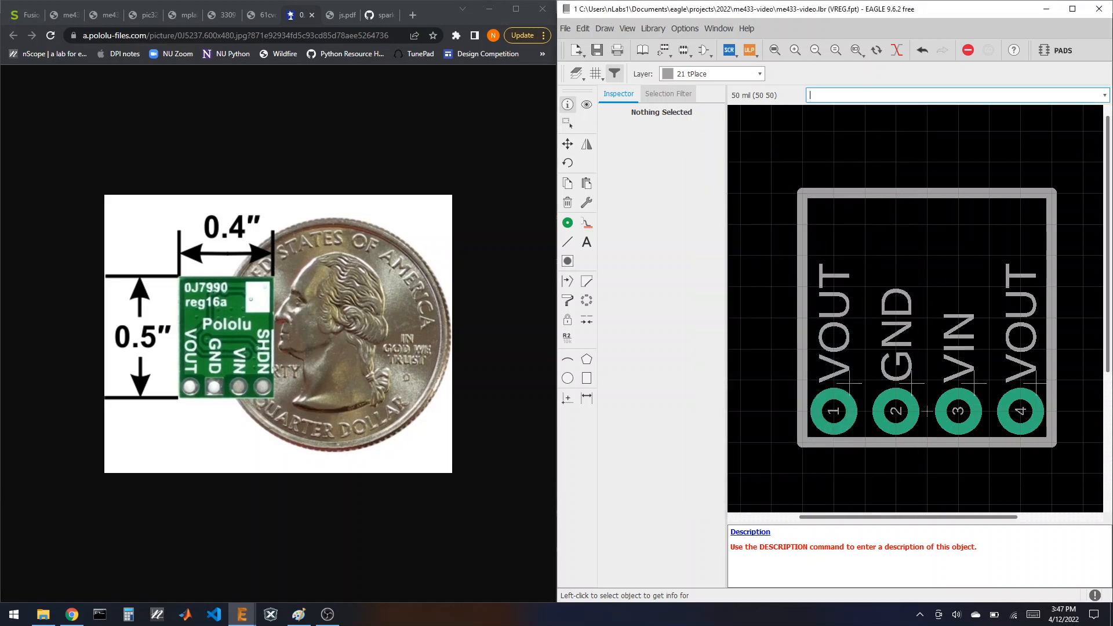
pyautogui.click(1021, 325)
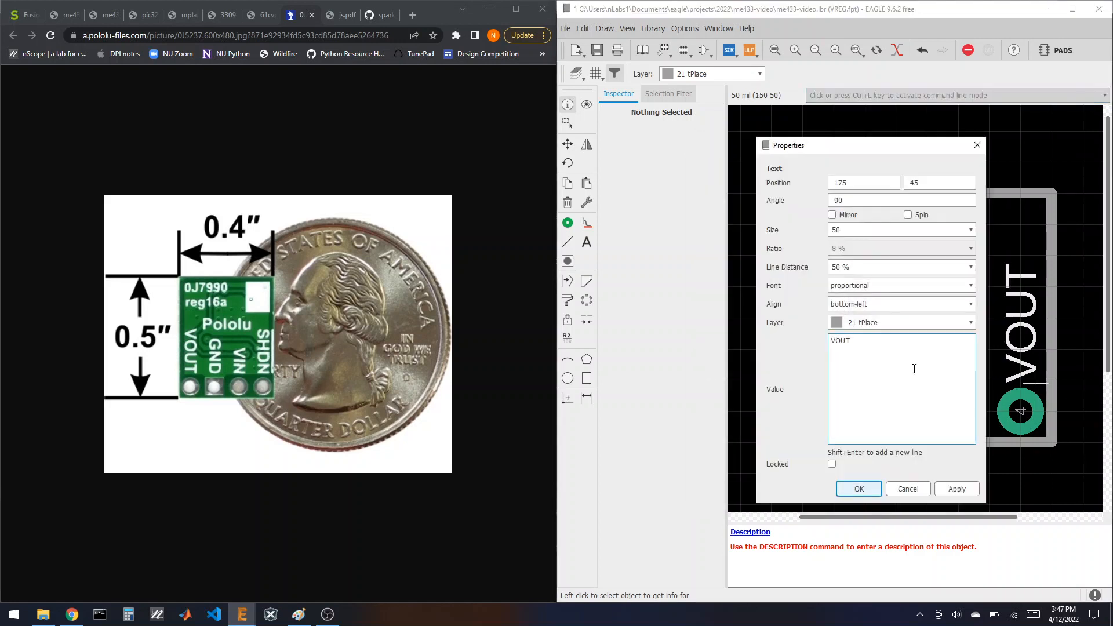
pyautogui.click(914, 369)
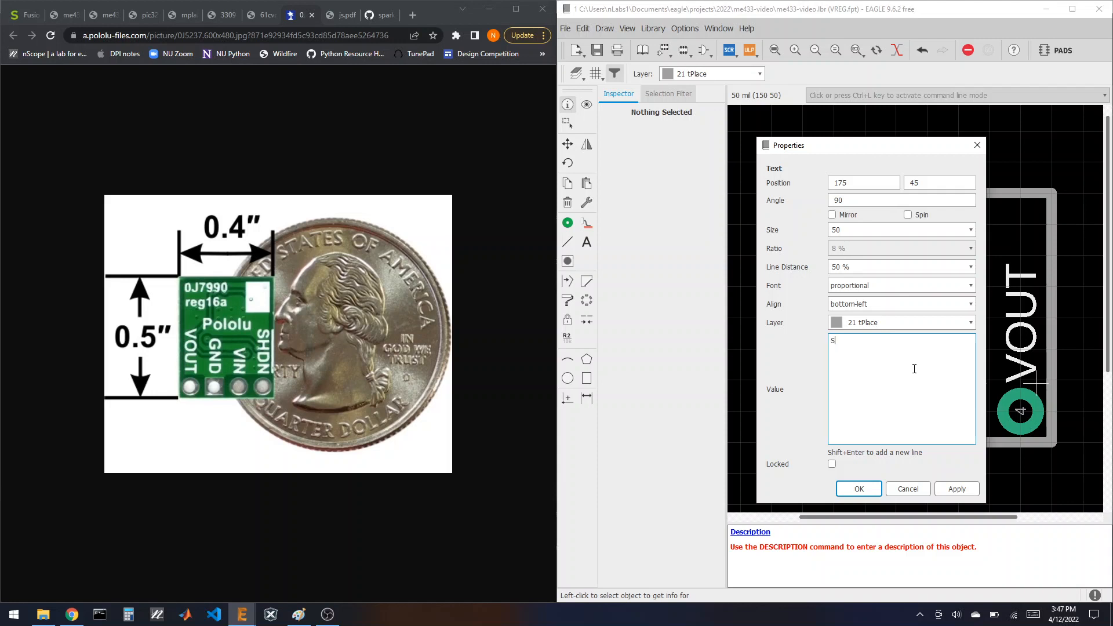
pyautogui.write('SHDN')
pyautogui.press('Return')
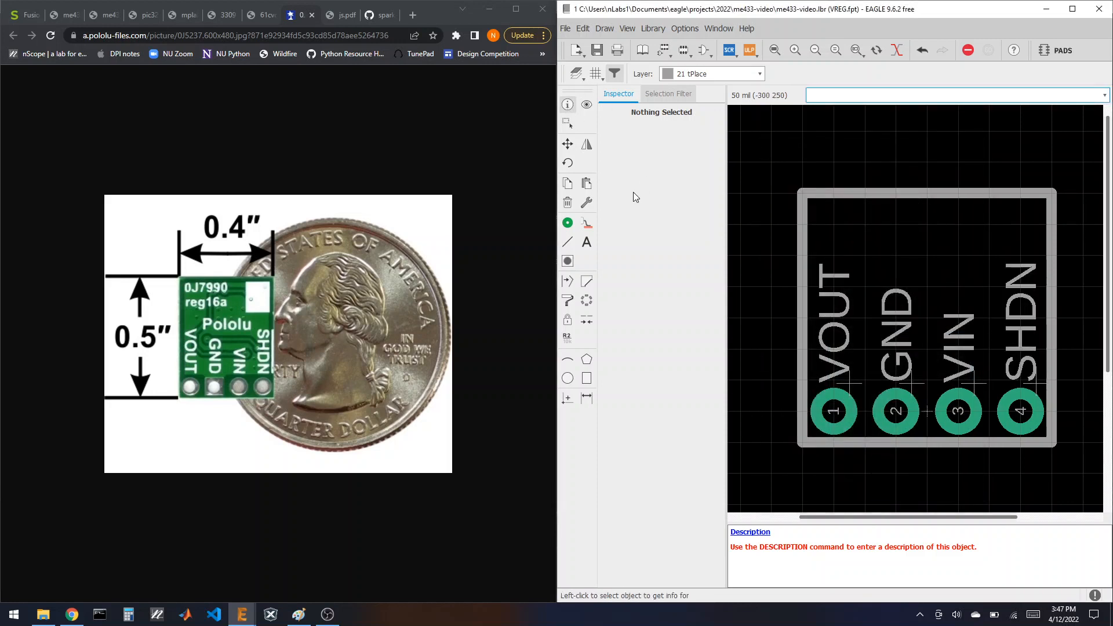
# Step: Move both ends of the outline's top line from Y 350 to Y 450
pyautogui.click(956, 444)
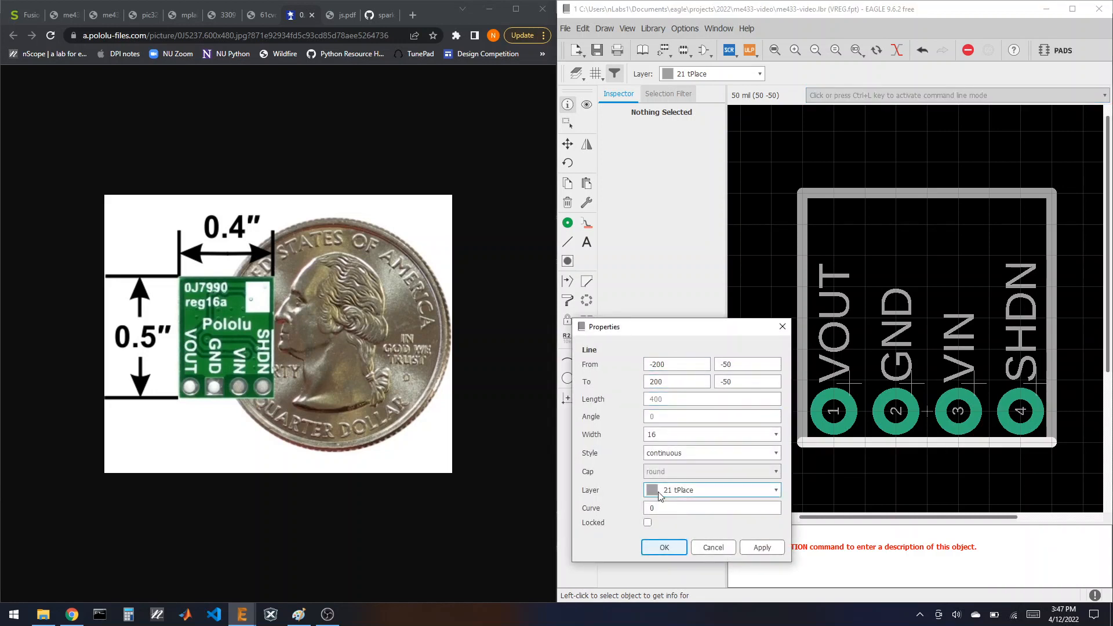
pyautogui.click(664, 547)
pyautogui.click(882, 195)
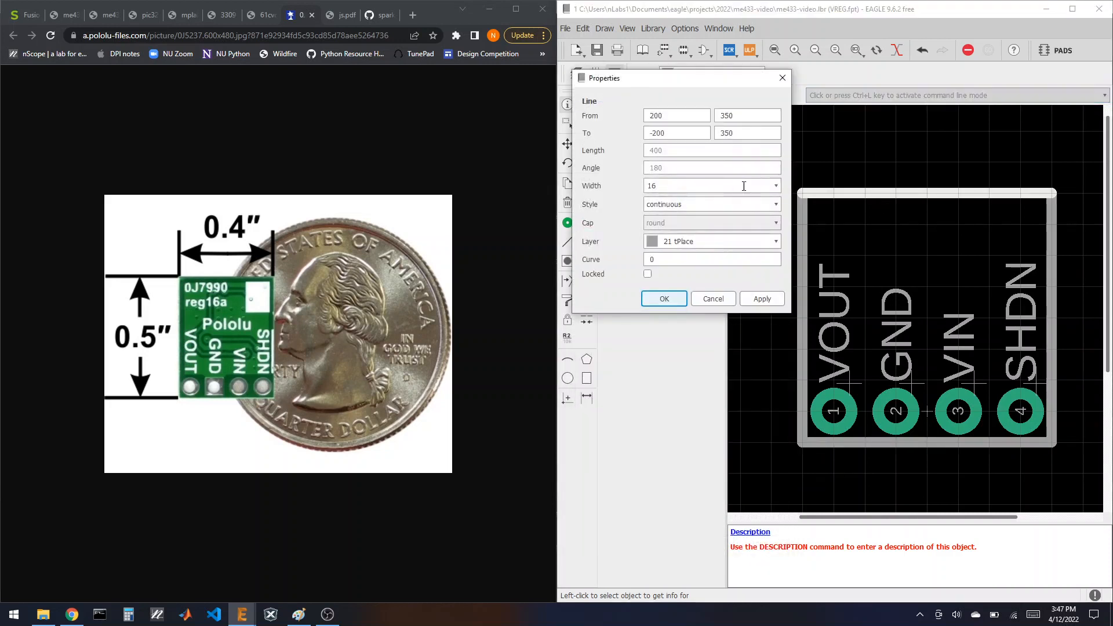
pyautogui.doubleClick(742, 116)
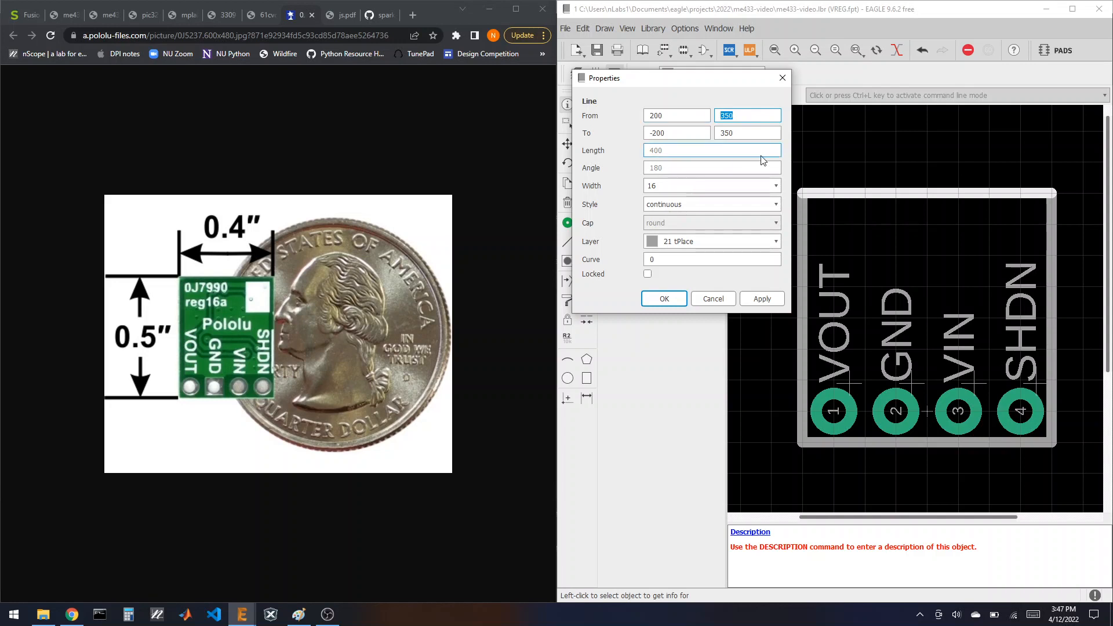
pyautogui.write('450')
pyautogui.doubleClick(736, 133)
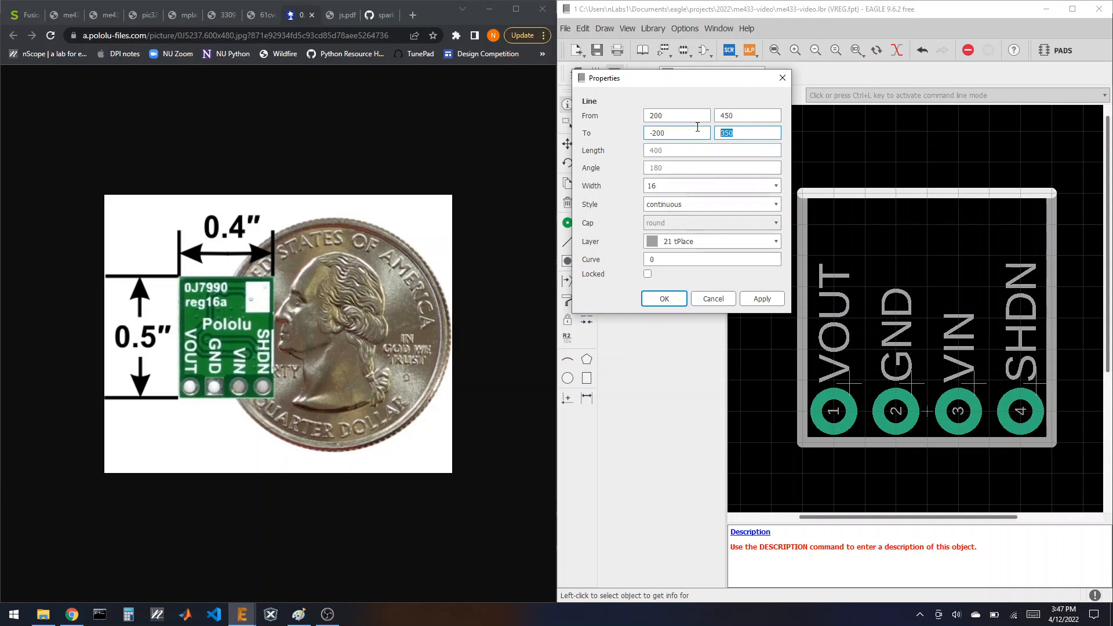
pyautogui.write('450')
pyautogui.click(664, 299)
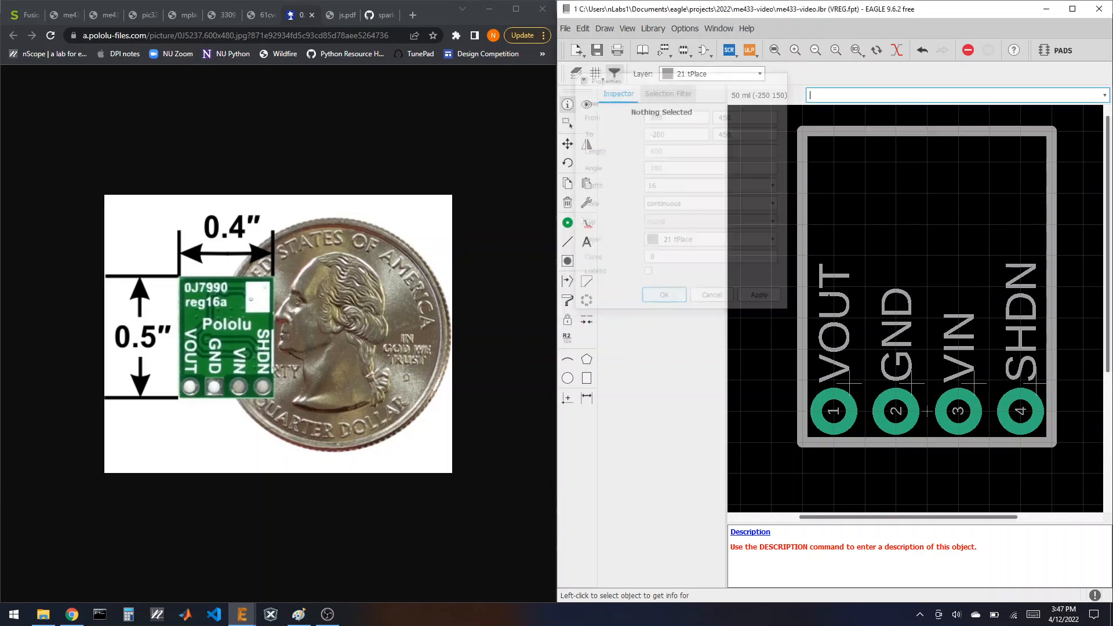
# Step: Check the left line's properties and unsnap the EAGLE window from half-screen
pyautogui.click(804, 252)
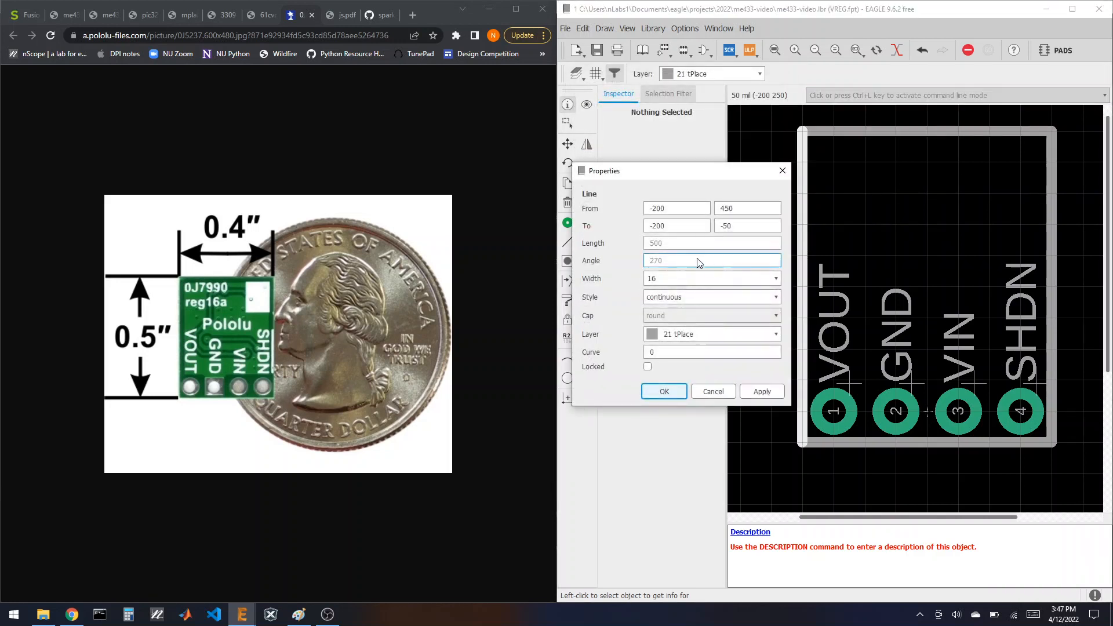
pyautogui.click(664, 391)
pyautogui.scroll(-2, 842, 464)
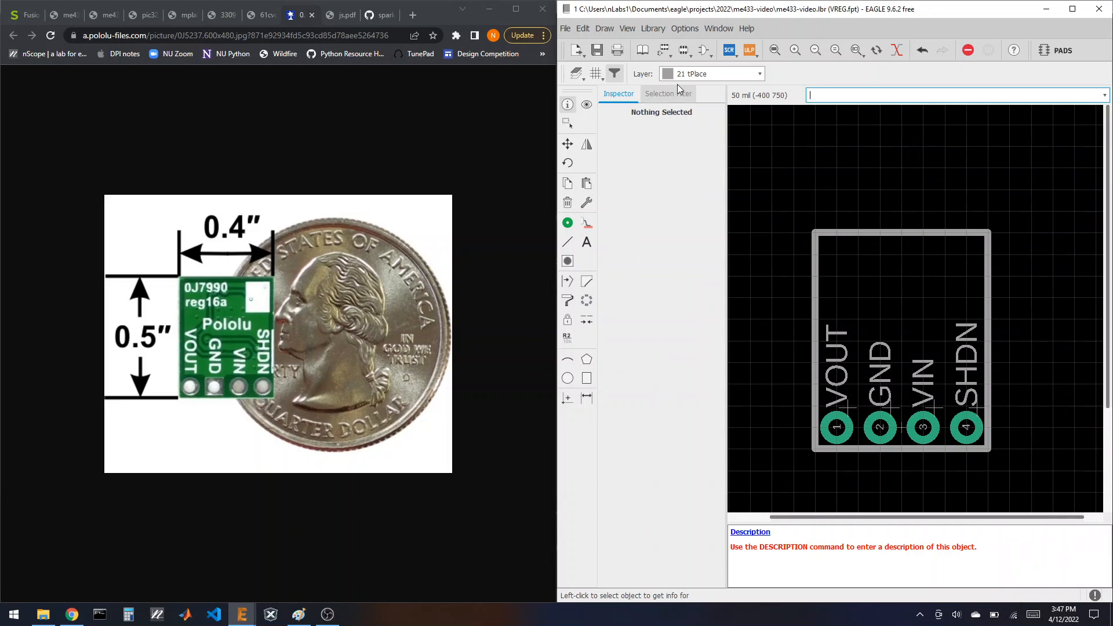
pyautogui.moveTo(695, 10); pyautogui.dragTo(862, 245)
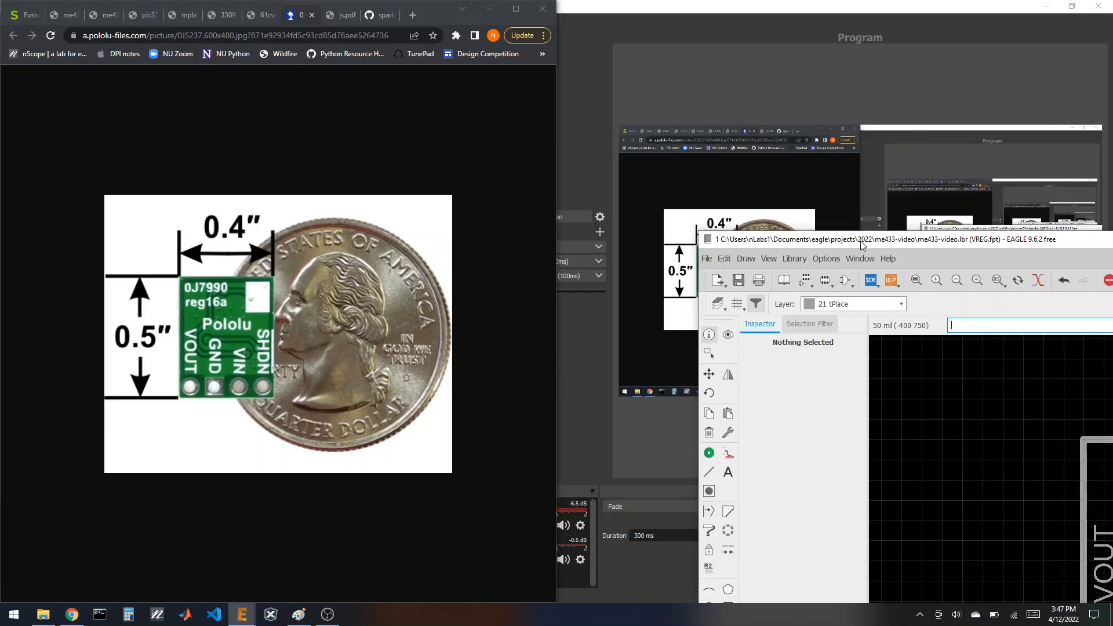
# Step: Maximize EAGLE, create the VREG device and place the VREG symbol in it
pyautogui.doubleClick(862, 244)
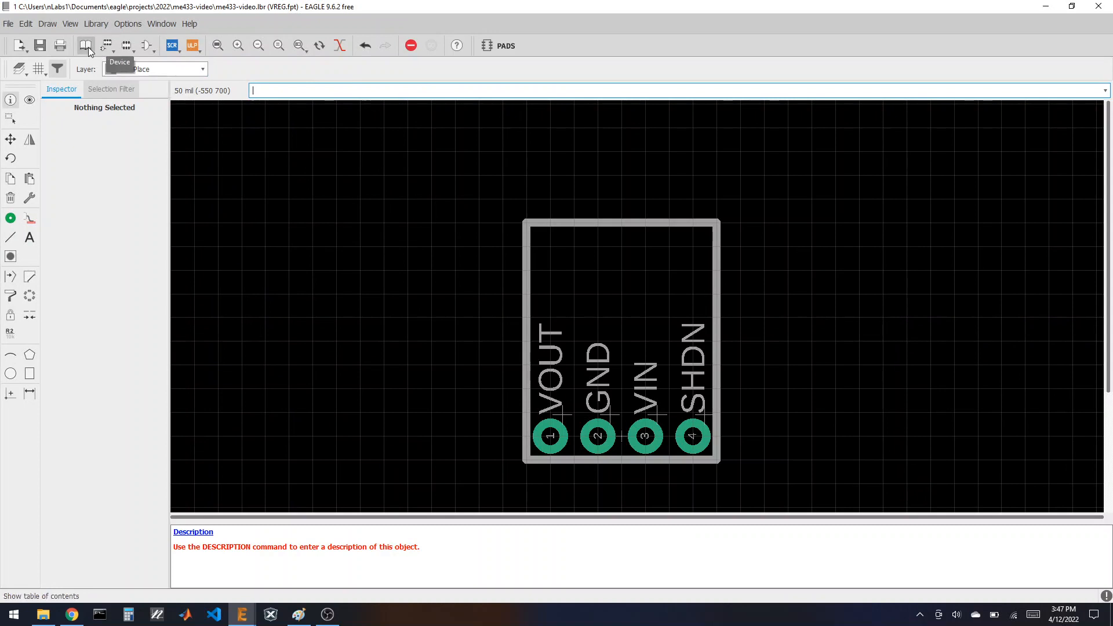
pyautogui.click(87, 47)
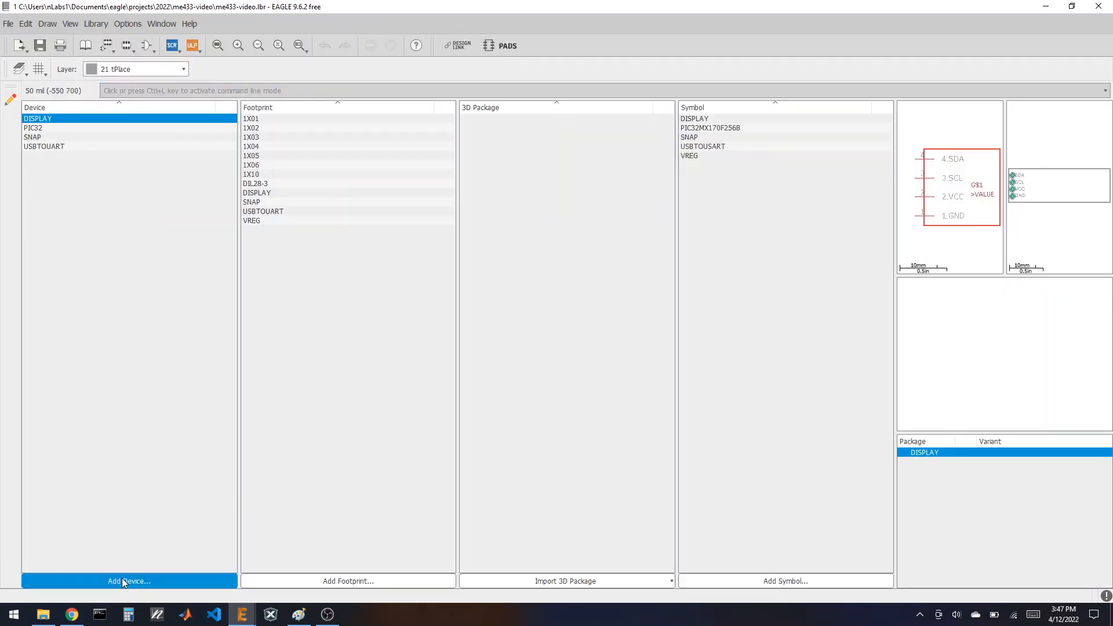
pyautogui.click(121, 580)
pyautogui.write('VRE')
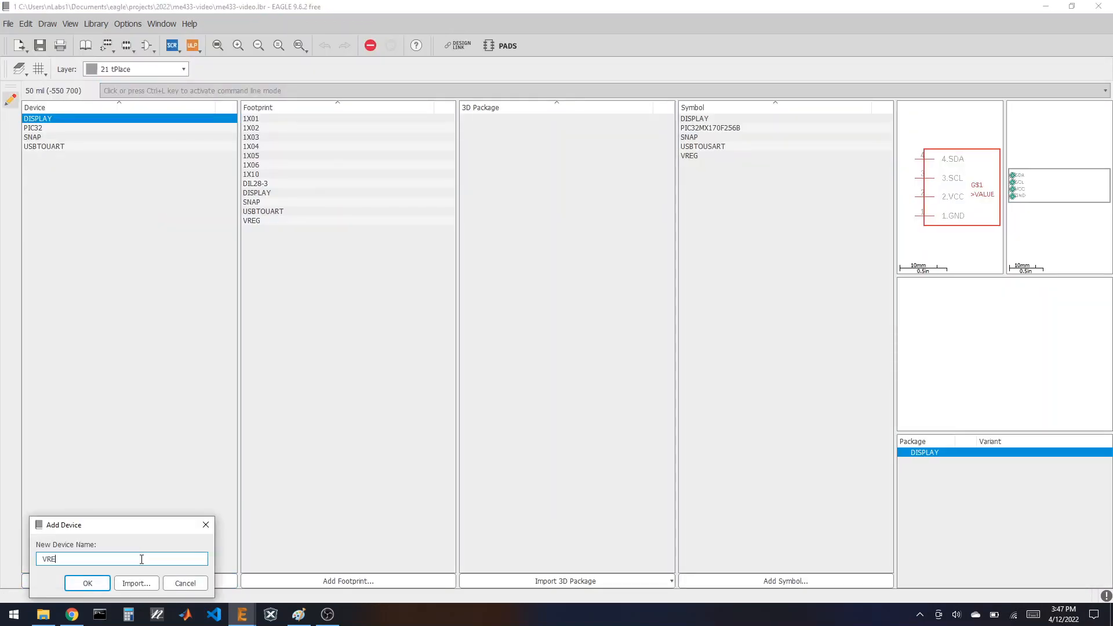
pyautogui.write('G')
pyautogui.press('Return')
pyautogui.click(125, 583)
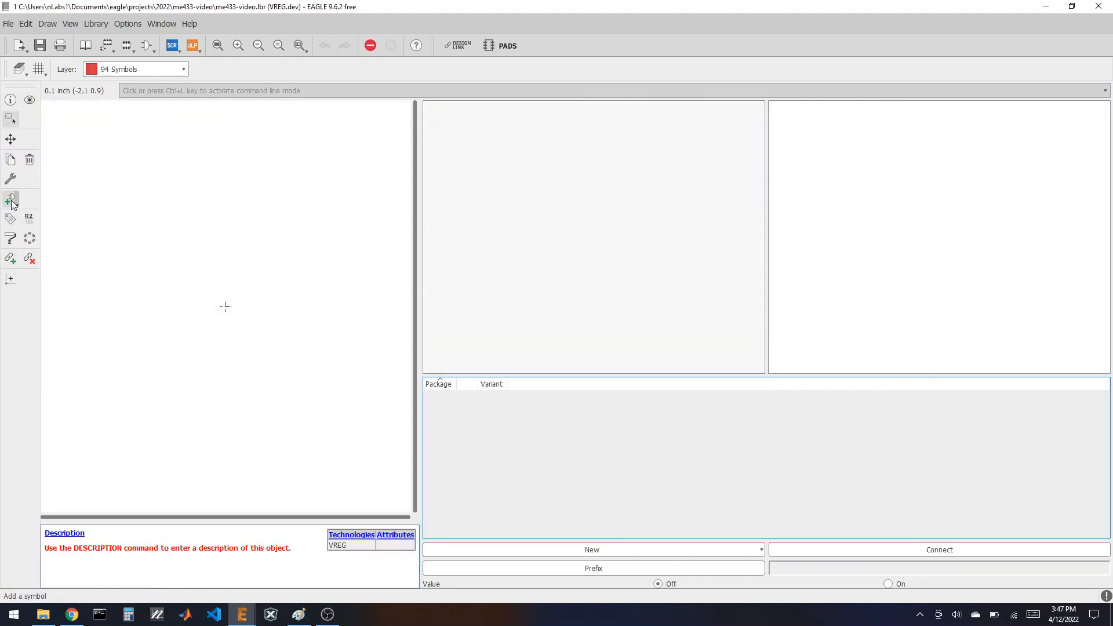
pyautogui.click(13, 203)
pyautogui.click(49, 133)
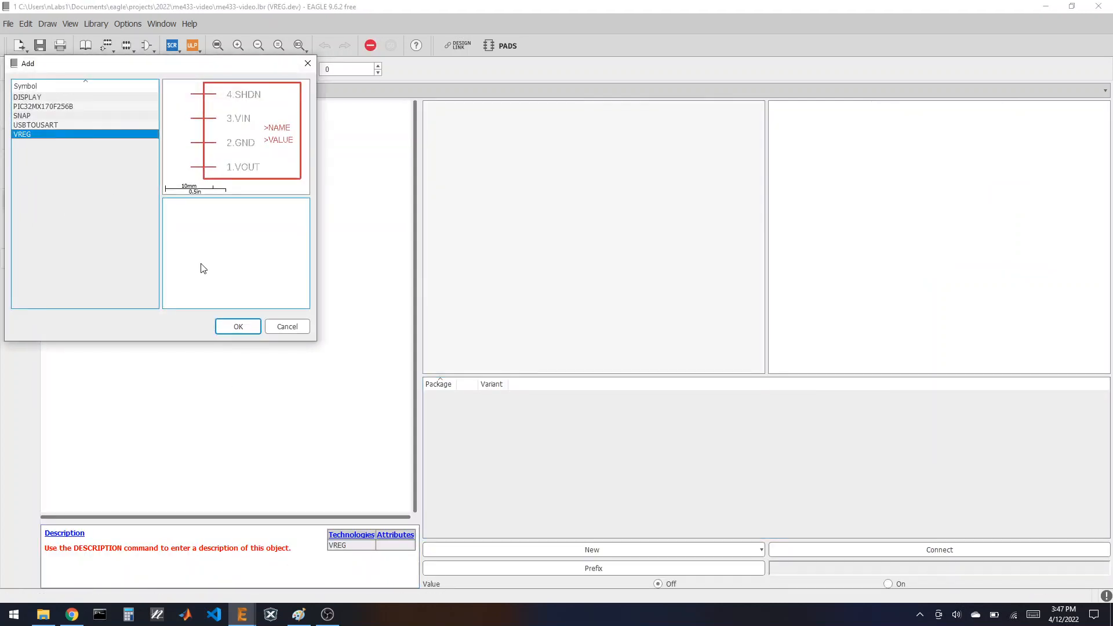
pyautogui.click(236, 326)
pyautogui.click(225, 306)
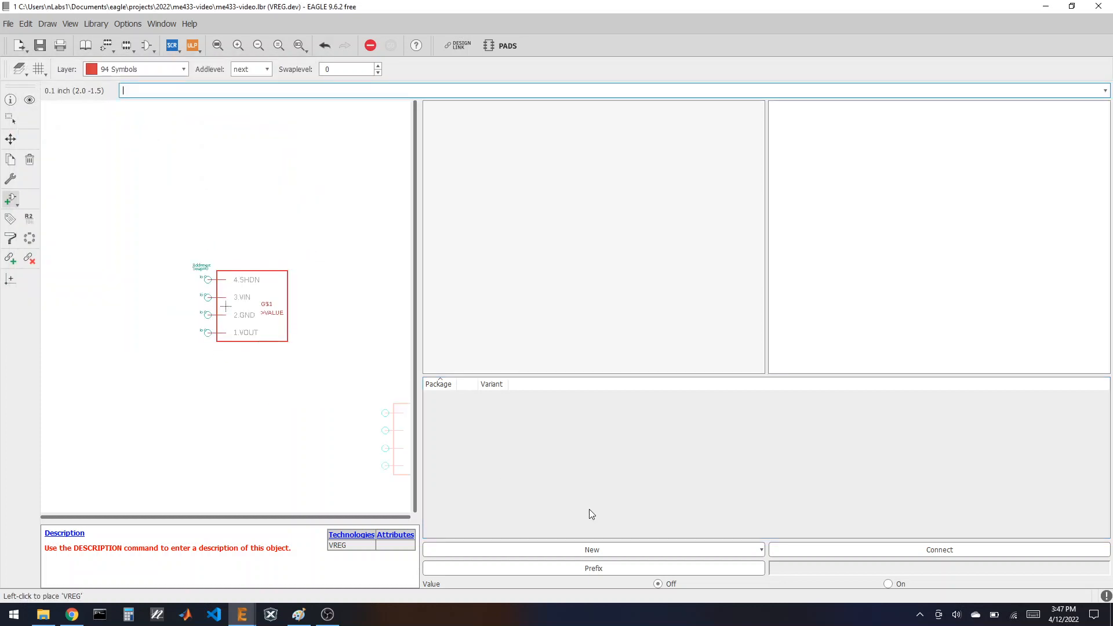
# Step: Add the local VREG package, connect VOUT, GND, VIN, SHDN to pads 1–4, and save
pyautogui.click(591, 548)
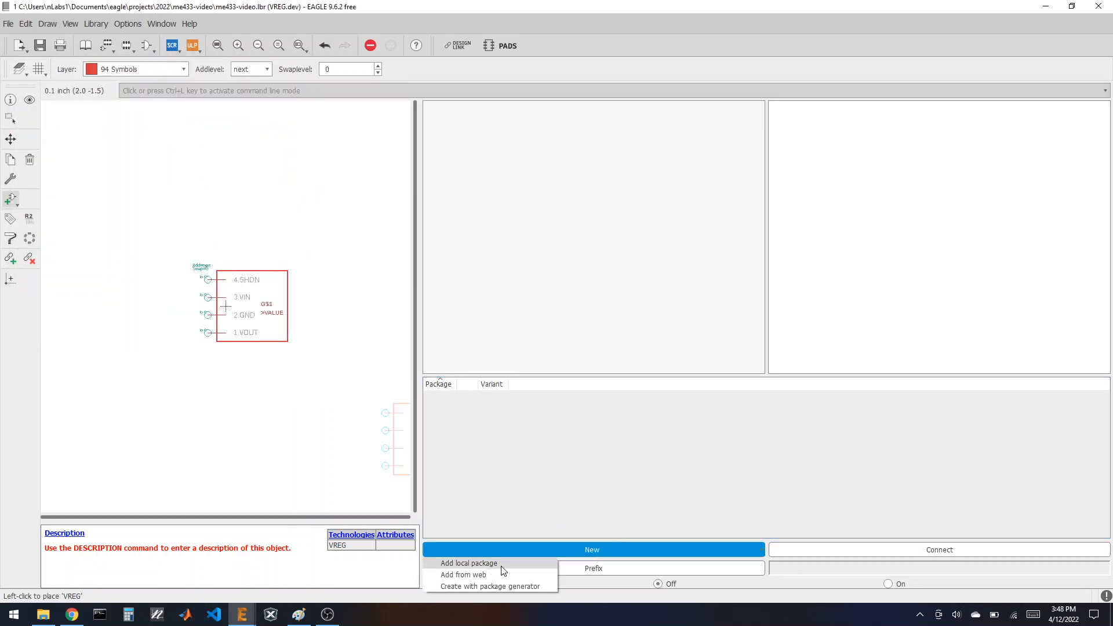
pyautogui.click(502, 565)
pyautogui.click(395, 456)
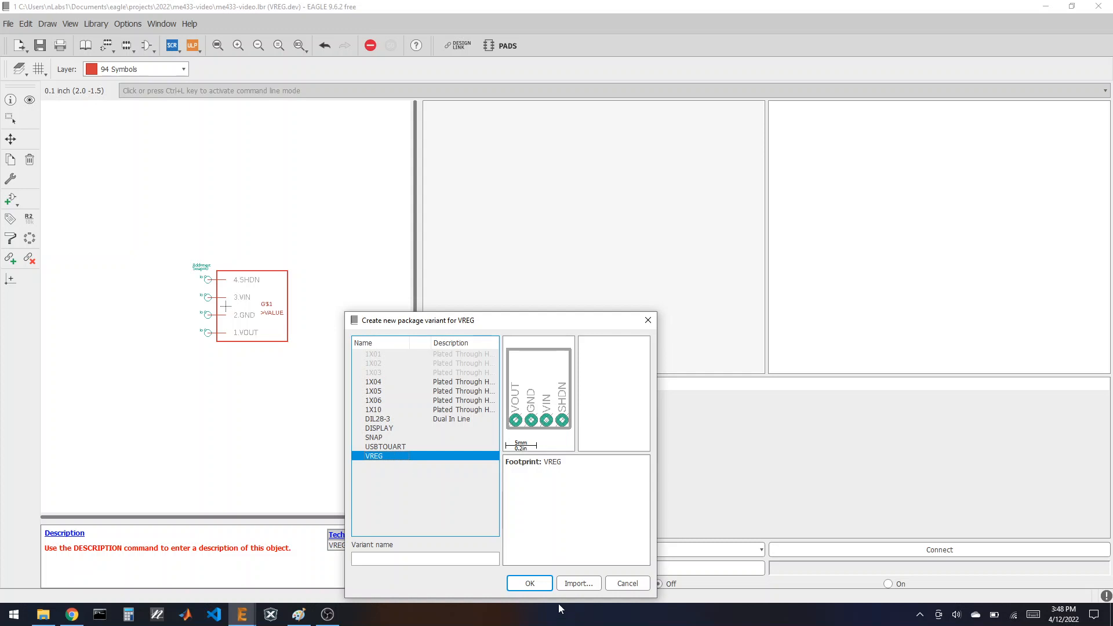
pyautogui.click(530, 583)
pyautogui.click(879, 551)
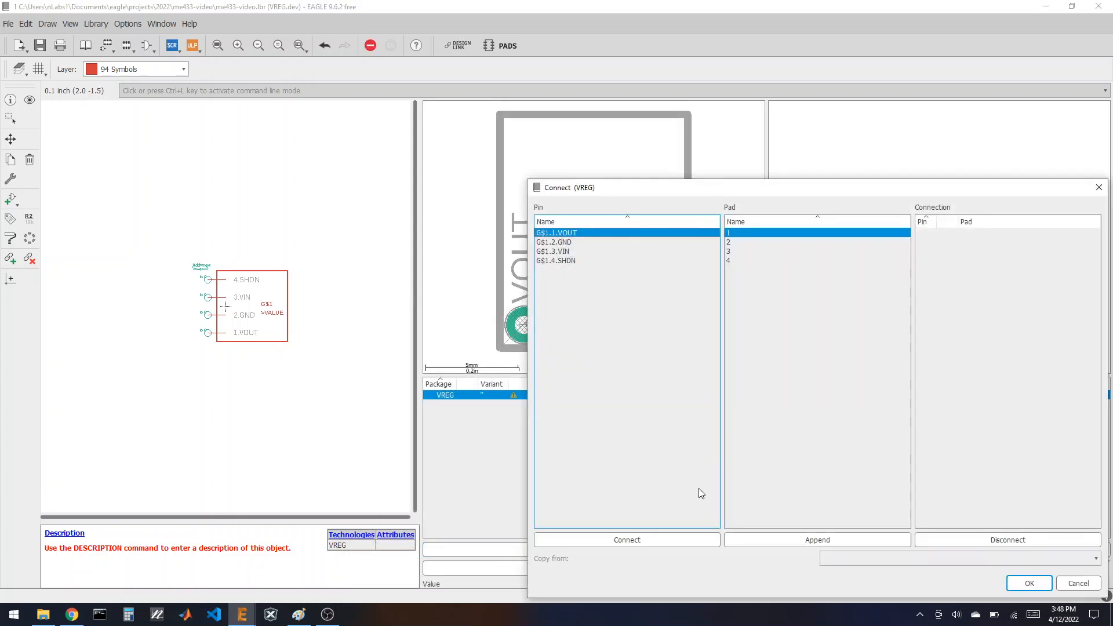
pyautogui.click(638, 541)
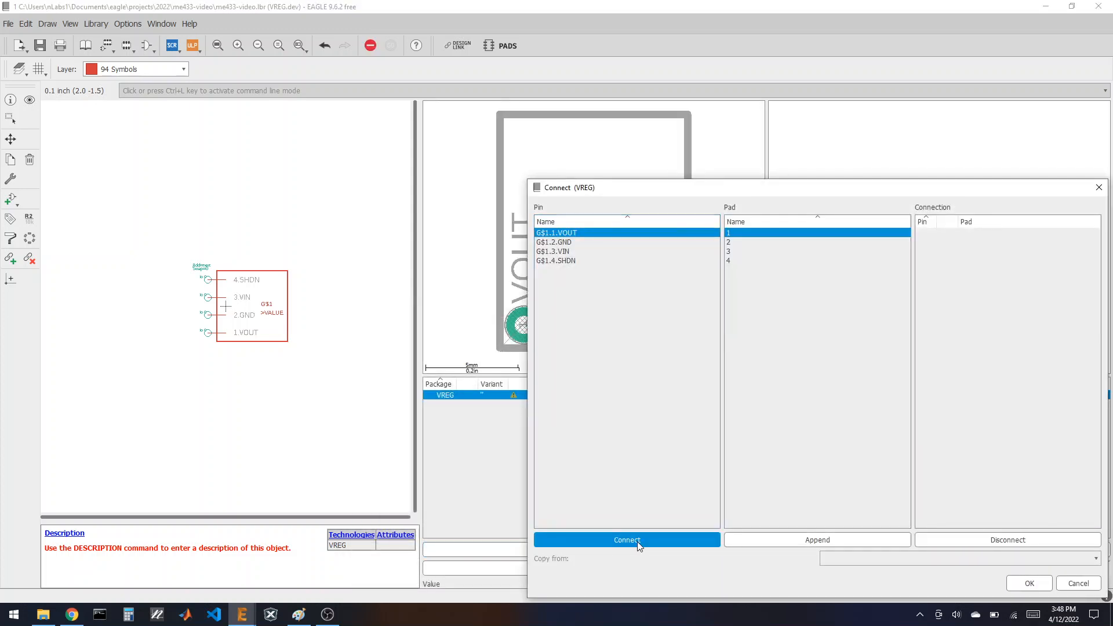
pyautogui.click(637, 544)
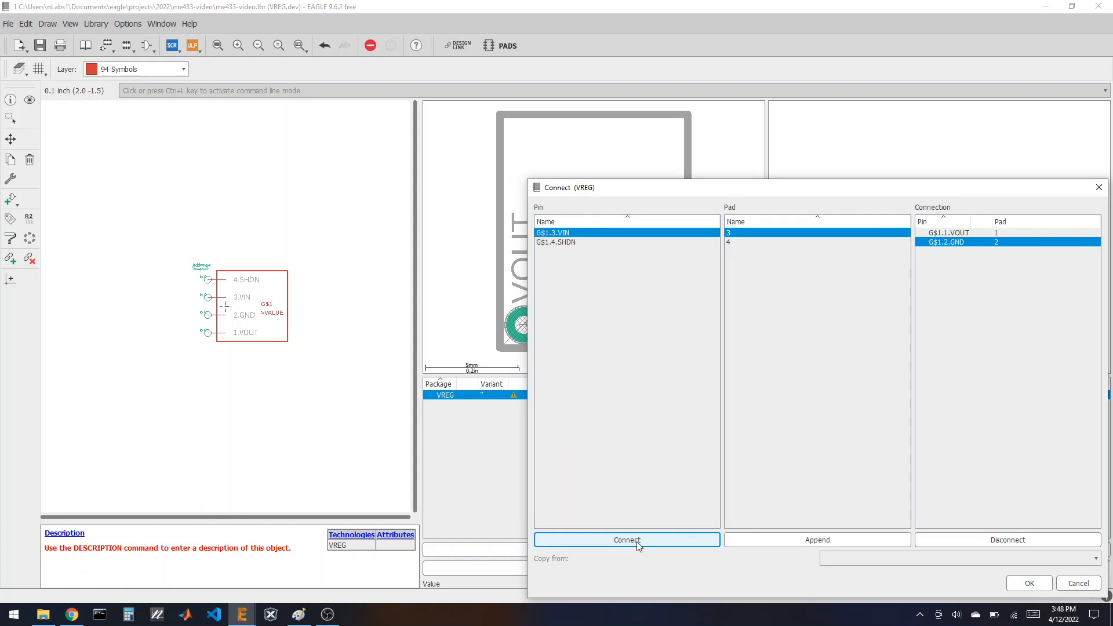
pyautogui.click(638, 545)
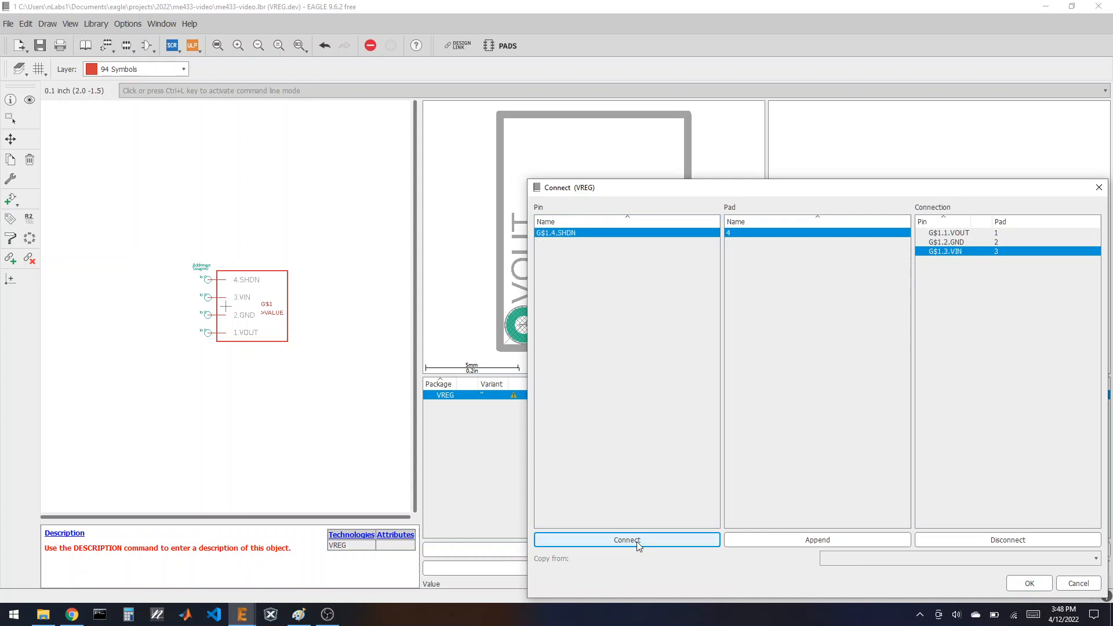
pyautogui.click(638, 546)
pyautogui.click(1029, 583)
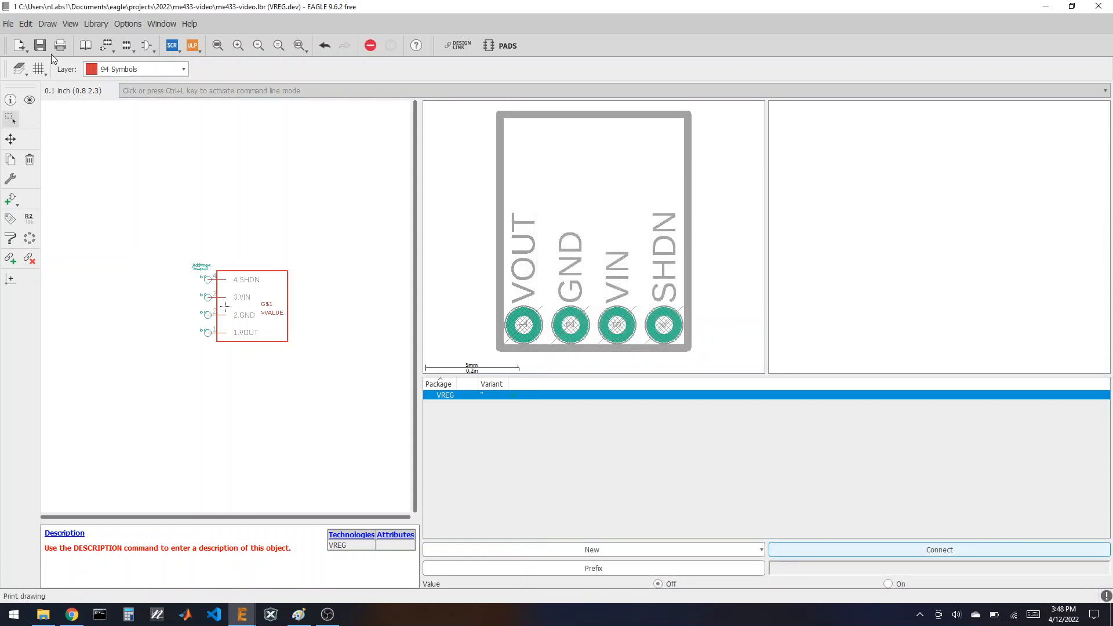
pyautogui.click(86, 46)
# Step: Show Chrome's me433-2022-sch.png tab and enlarge it around the U$8 SLIDE switch
pyautogui.click(40, 45)
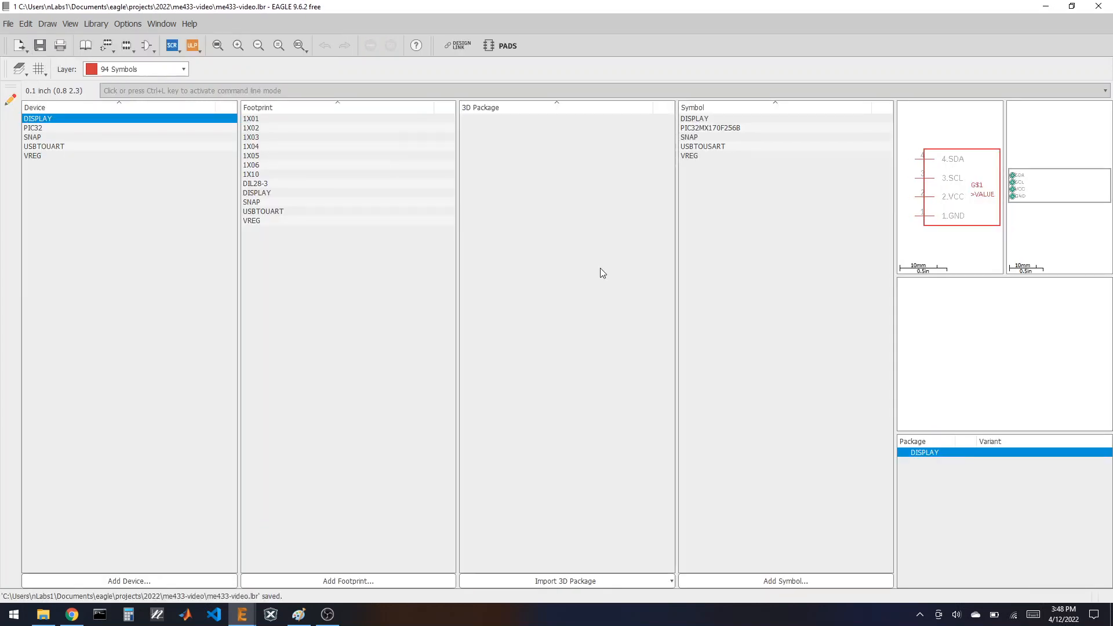
pyautogui.click(83, 613)
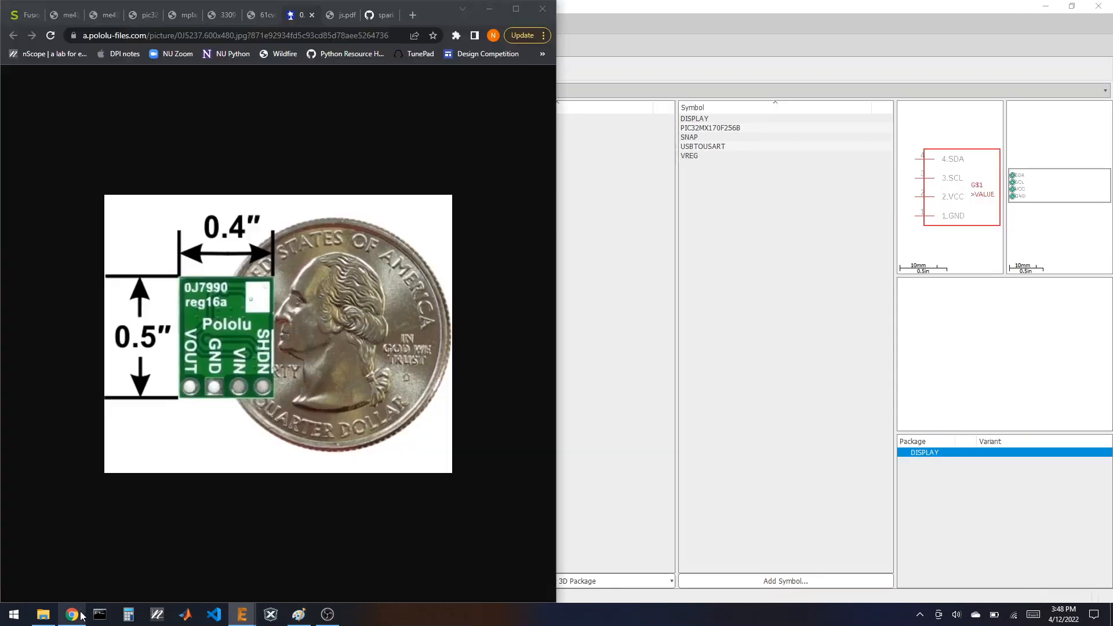
pyautogui.click(80, 16)
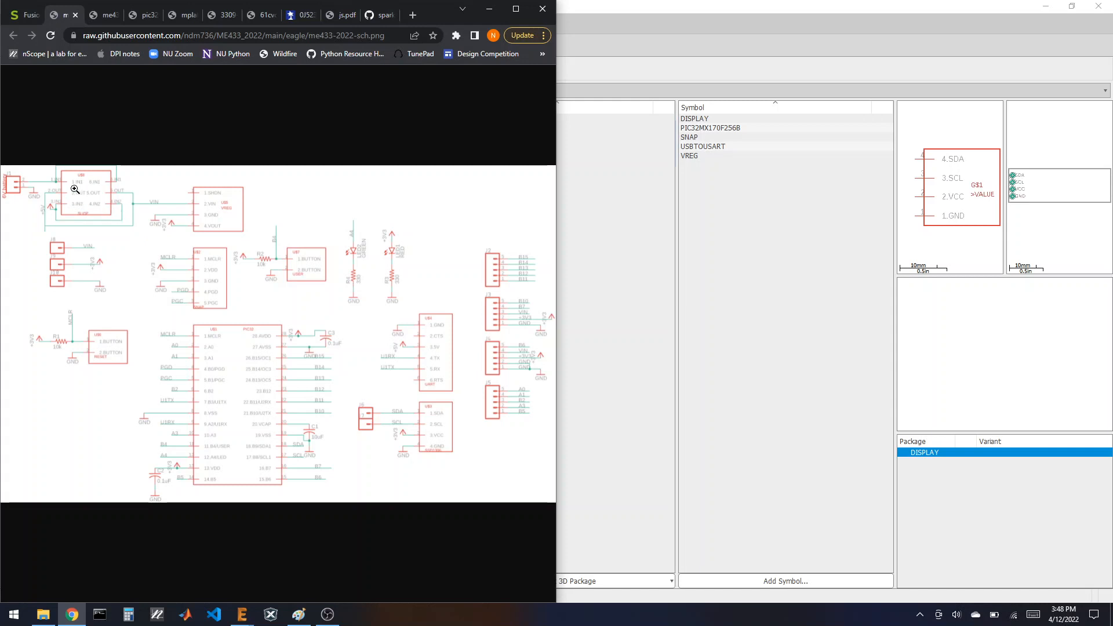
pyautogui.click(51, 208)
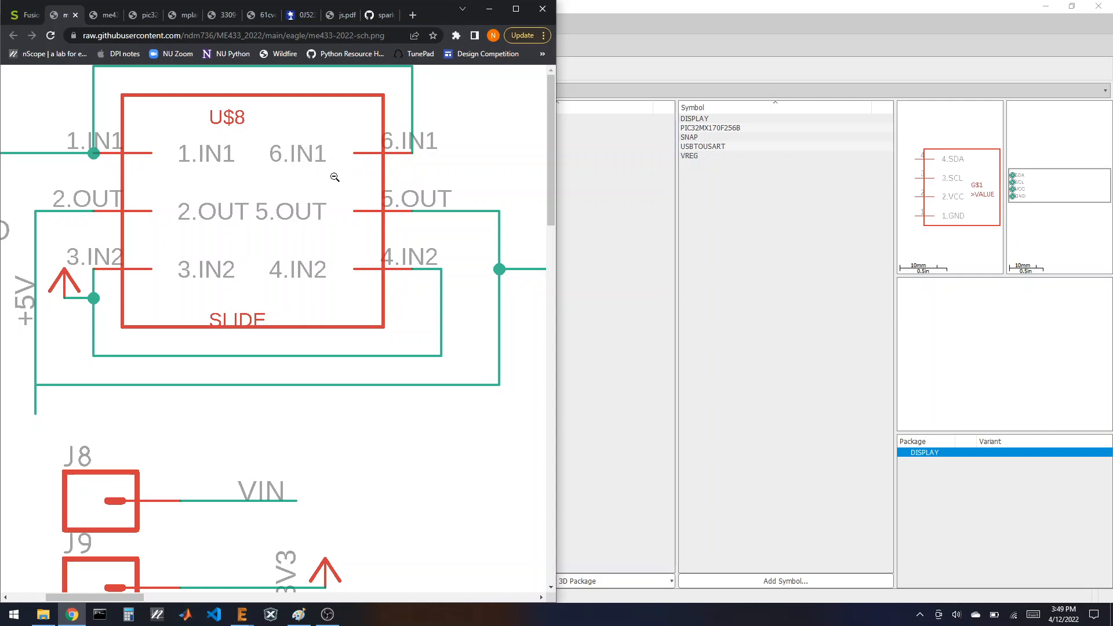
# Step: Check the switch's pin and hole drawings on page 4 of js.pdf, then return to EAGLE
pyautogui.scroll(-1, 355, 293)
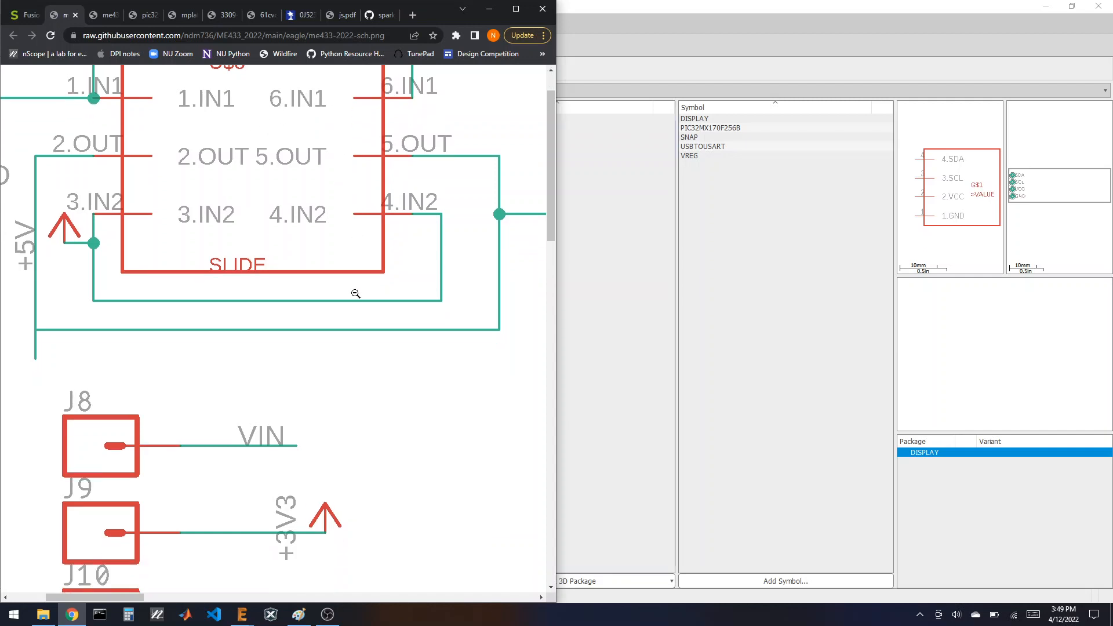
pyautogui.scroll(1, 355, 293)
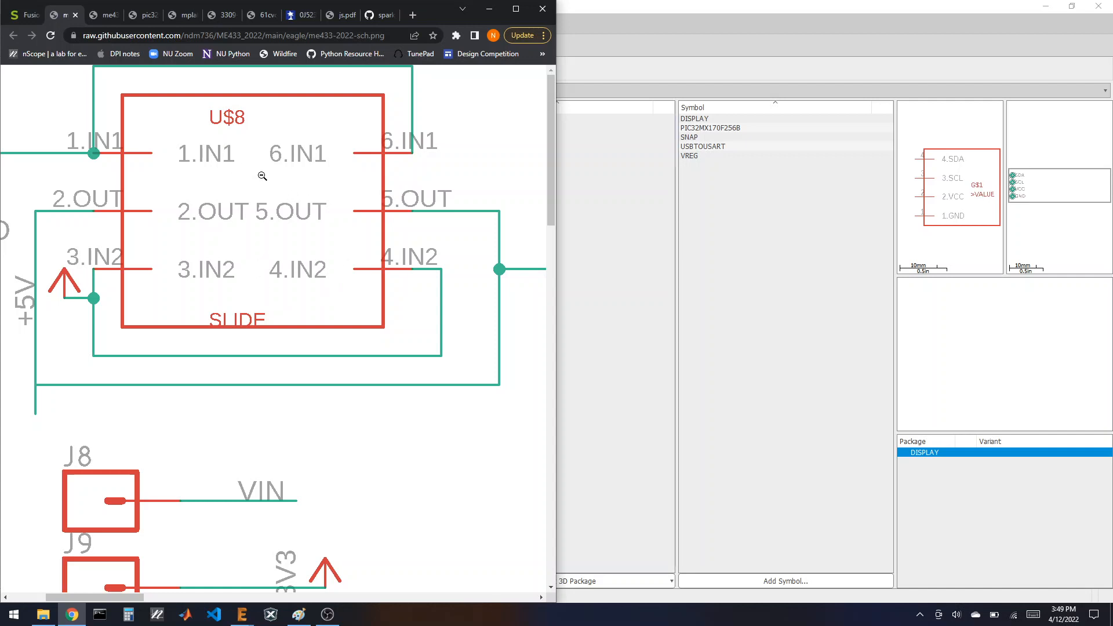
pyautogui.click(342, 15)
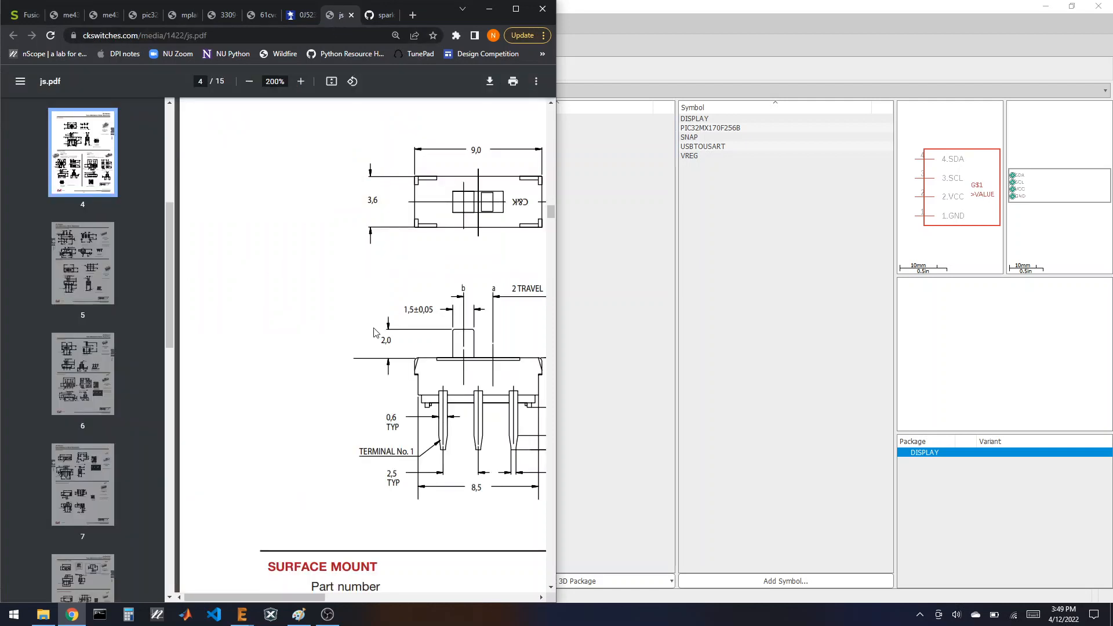
pyautogui.moveTo(305, 597); pyautogui.dragTo(414, 595)
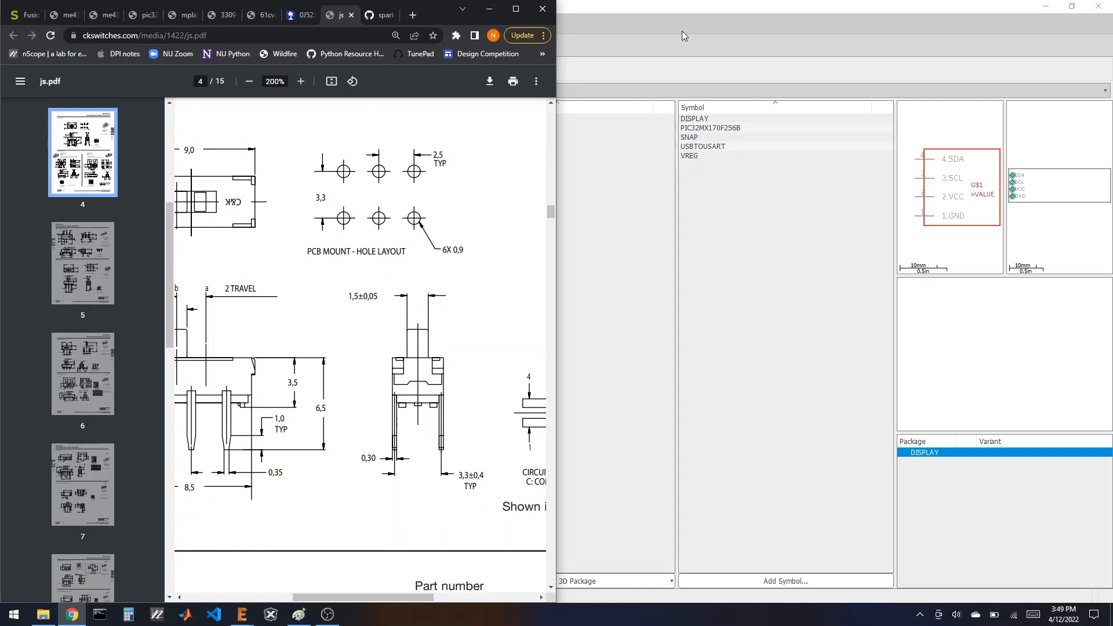
pyautogui.click(683, 11)
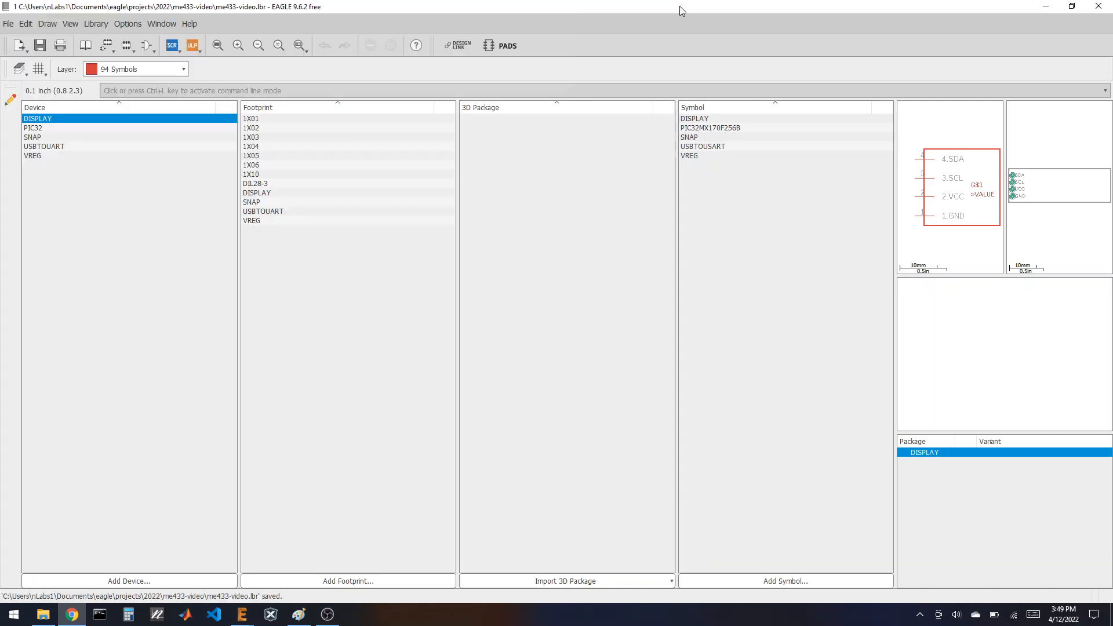
# Step: Create a new symbol named SLIDE in the library
pyautogui.click(774, 581)
pyautogui.write('SLI')
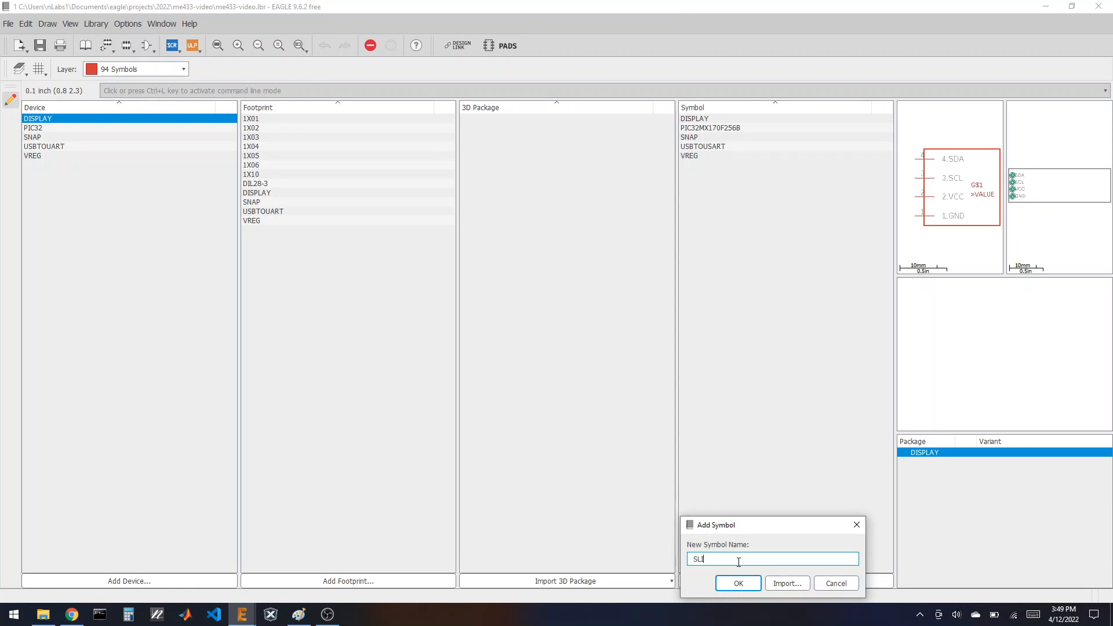
pyautogui.write('DE')
pyautogui.press('Return')
pyautogui.click(744, 581)
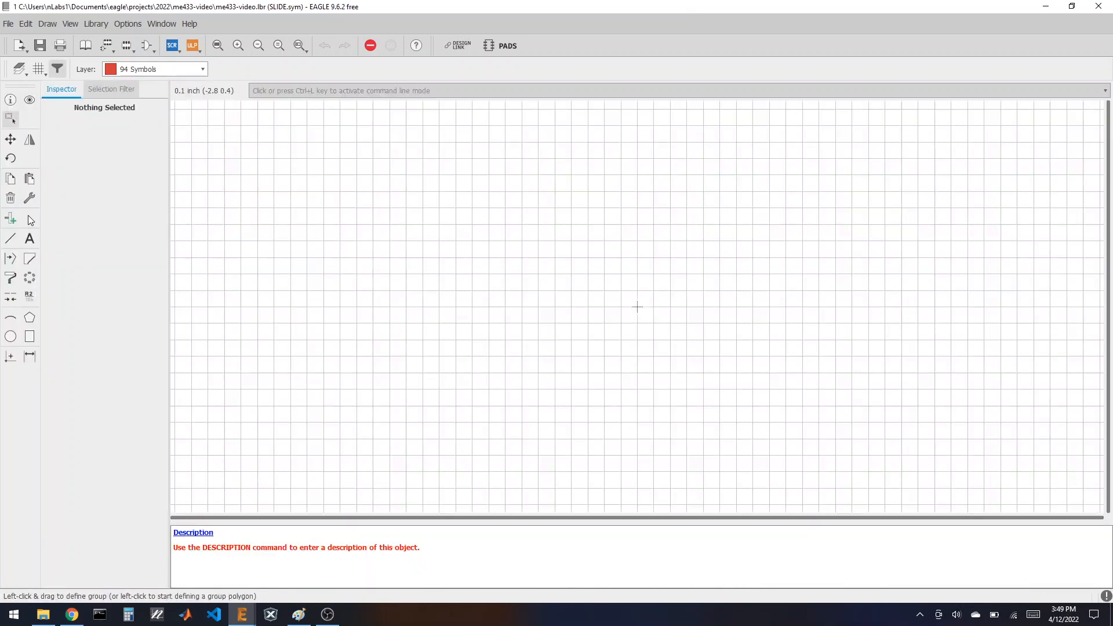
# Step: Place six pins as two facing columns of three, P$1–P$3 left and P$4–P$6 right
pyautogui.click(11, 219)
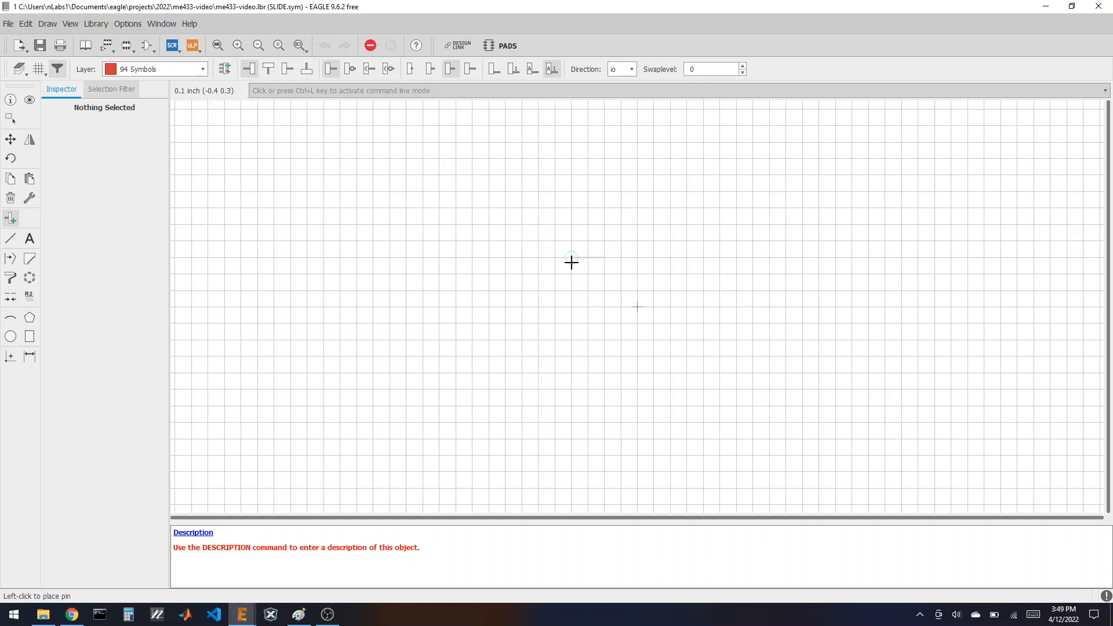
pyautogui.click(538, 257)
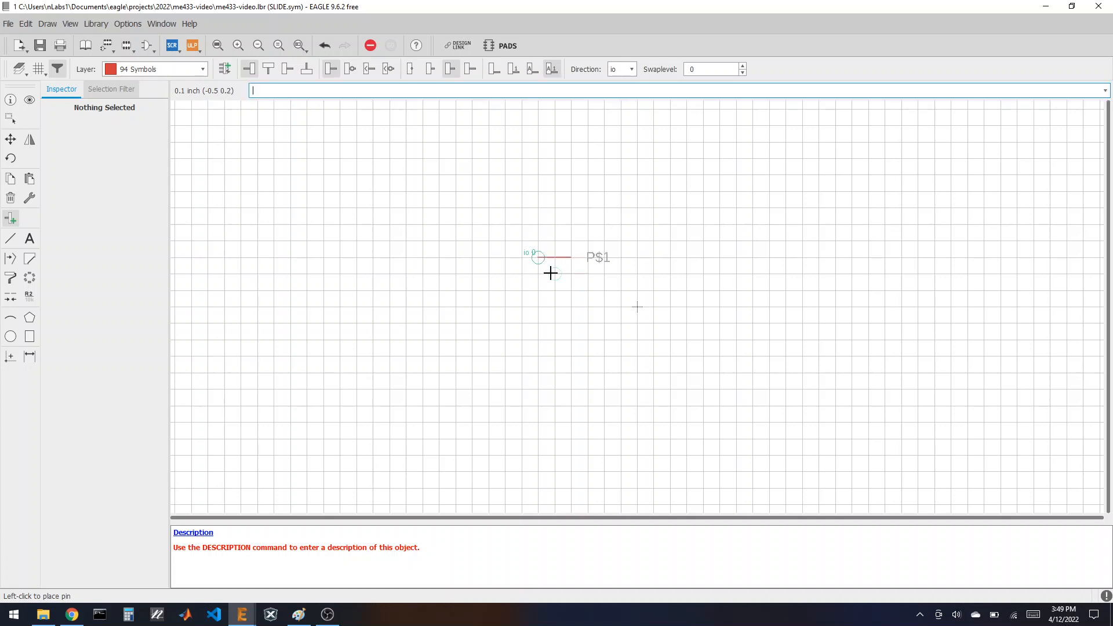
pyautogui.click(538, 306)
pyautogui.click(537, 355)
pyautogui.rightClick(712, 371)
pyautogui.rightClick(712, 371)
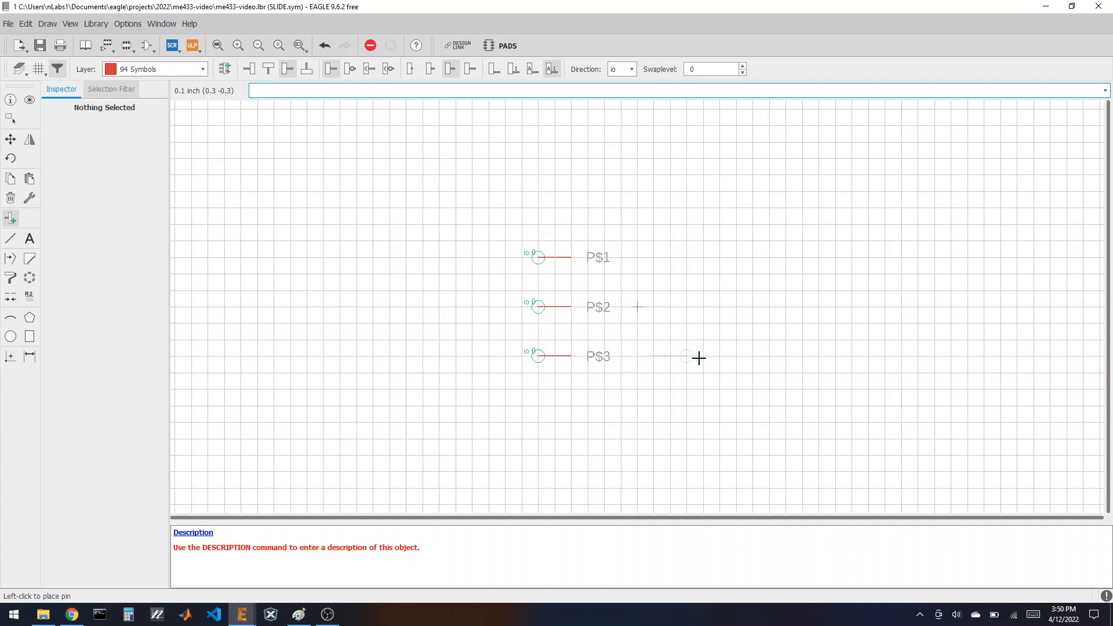
pyautogui.click(719, 355)
pyautogui.click(717, 304)
pyautogui.click(717, 258)
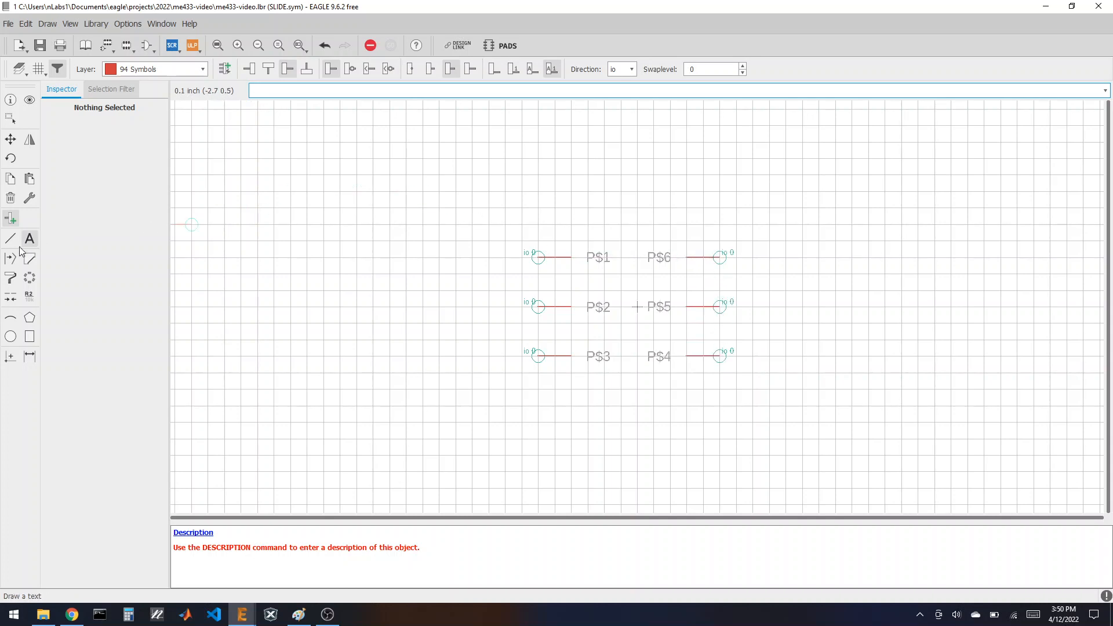
pyautogui.click(29, 295)
# Step: Rename the left-column pins to 1.IN, 2.OUT and 3.IN
pyautogui.click(543, 262)
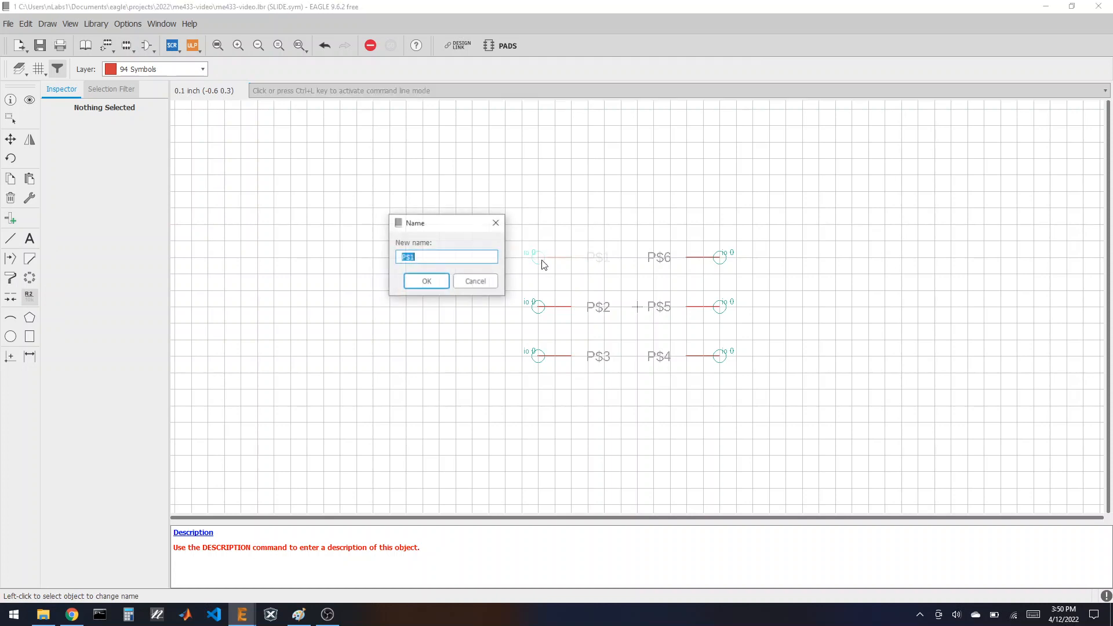
pyautogui.write('1.I')
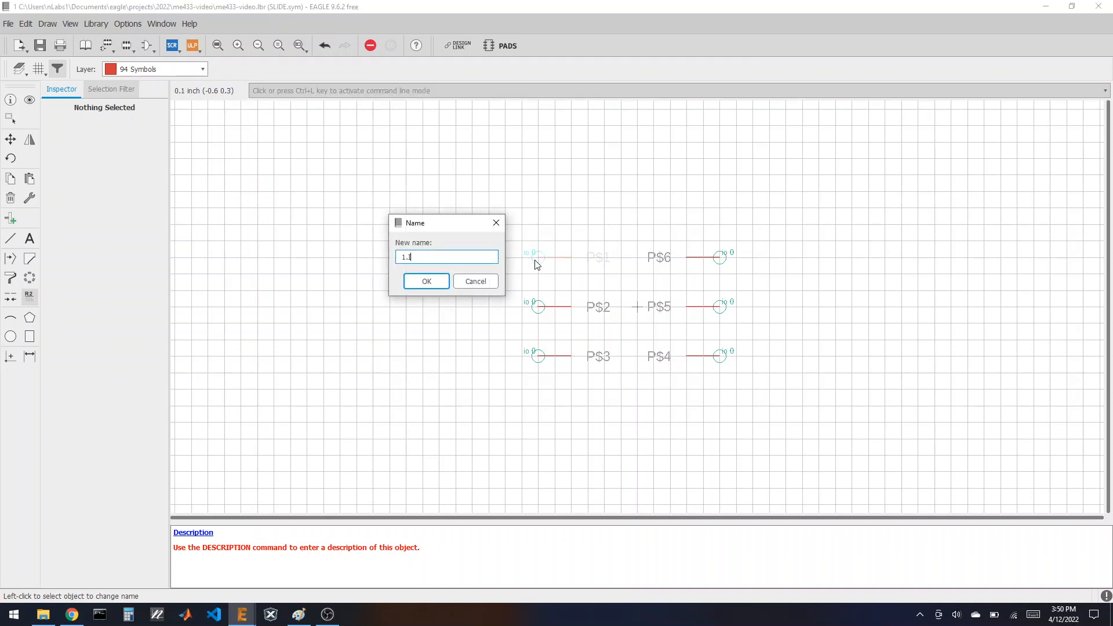
pyautogui.write('N')
pyautogui.press('Return')
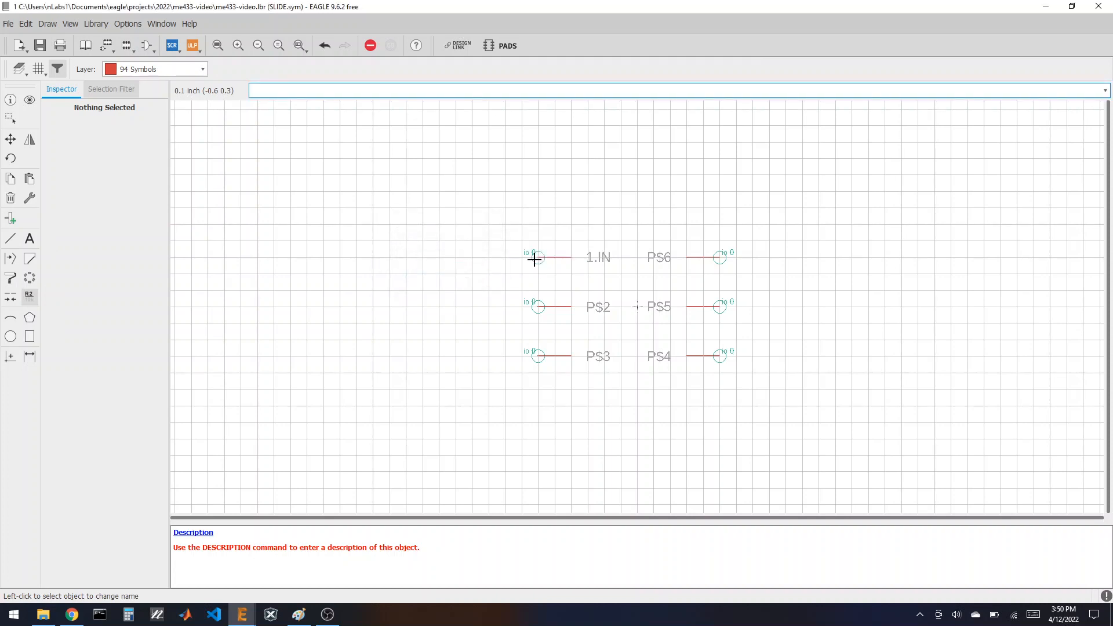
pyautogui.click(537, 309)
pyautogui.write('2.OUT')
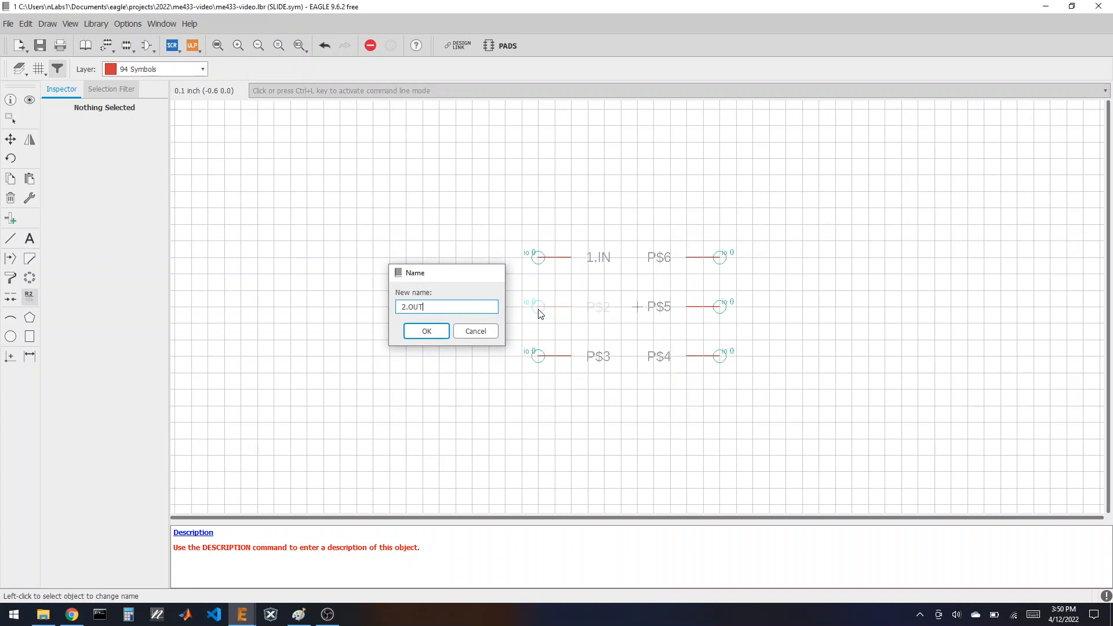
pyautogui.press('Return')
pyautogui.click(536, 358)
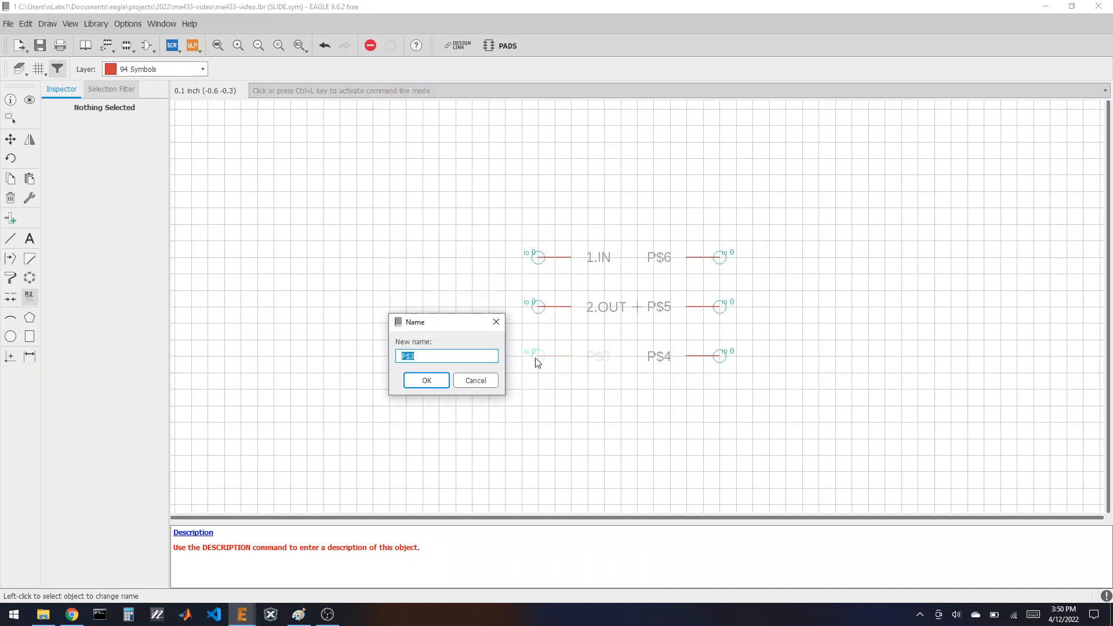
pyautogui.write('3.IN')
pyautogui.press('Return')
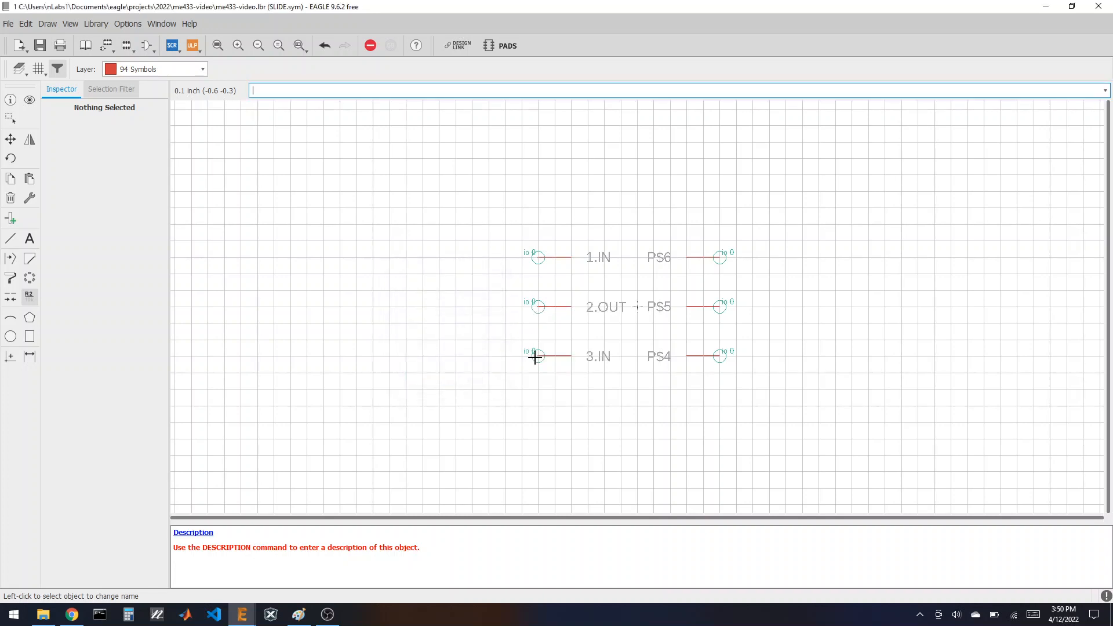
# Step: Rename the right-column pins to 4.IN, 5.OUT and 6.IN
pyautogui.click(722, 362)
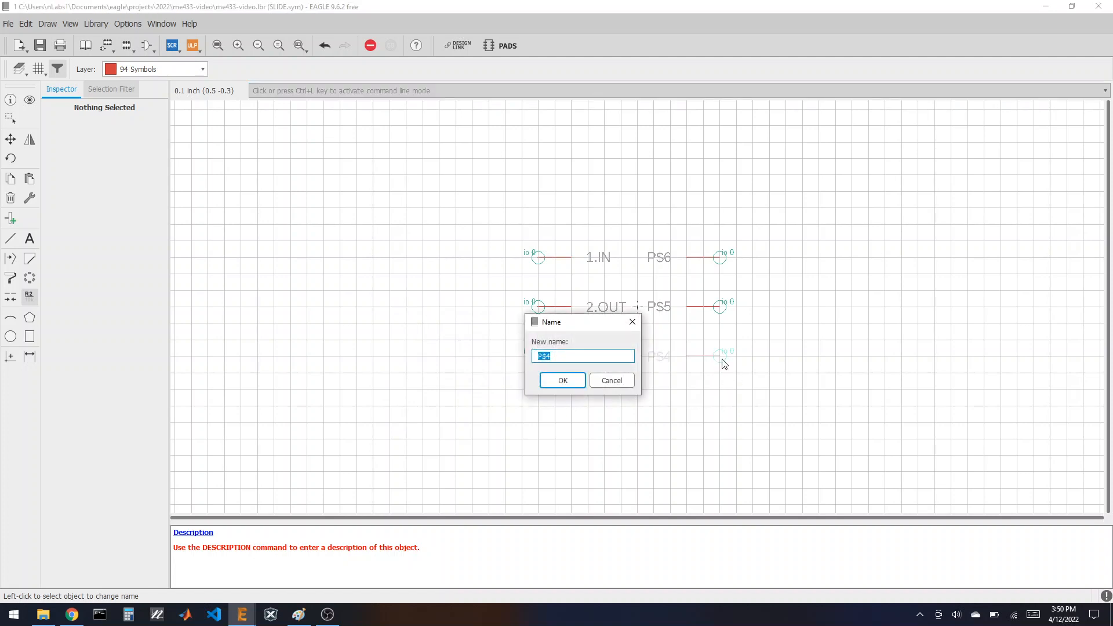
pyautogui.write('4.IN')
pyautogui.press('Return')
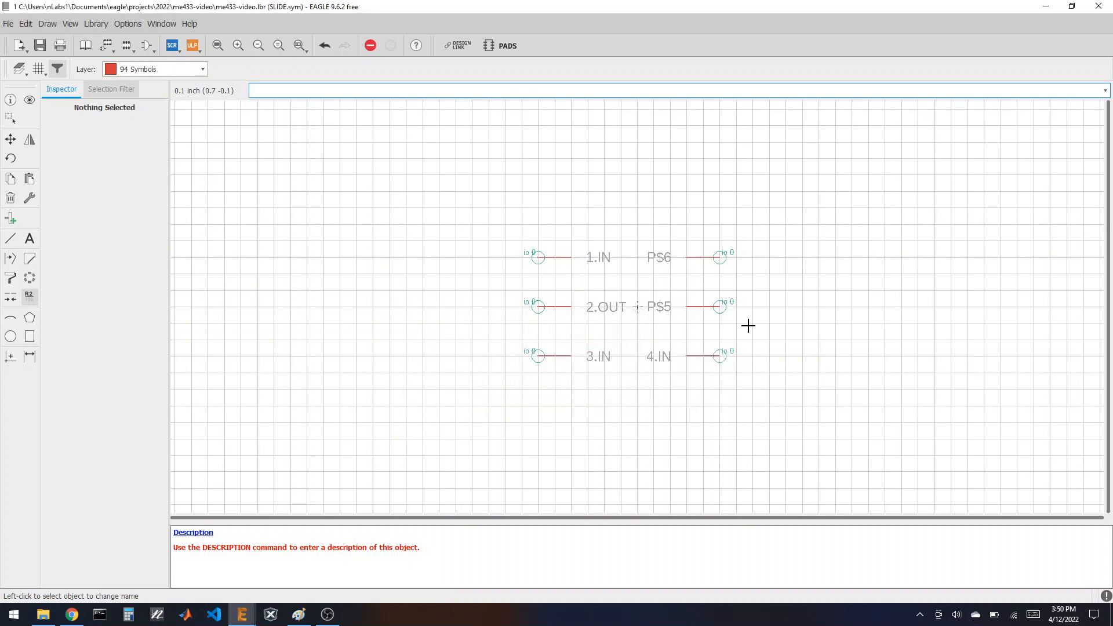
pyautogui.click(717, 308)
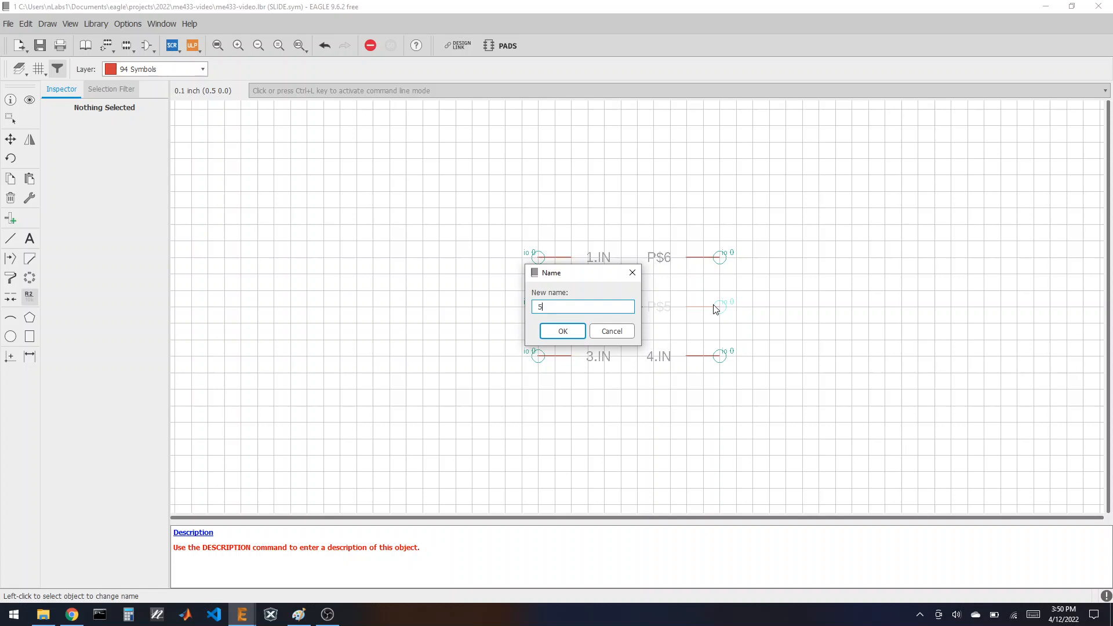
pyautogui.write('5.OUT')
pyautogui.press('Return')
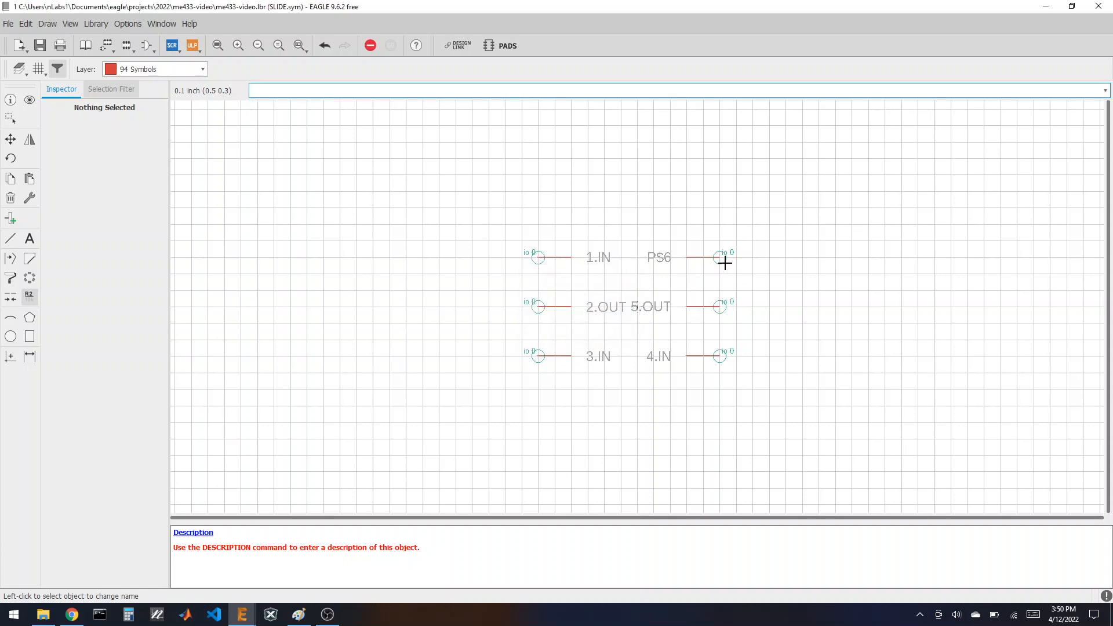
pyautogui.click(721, 258)
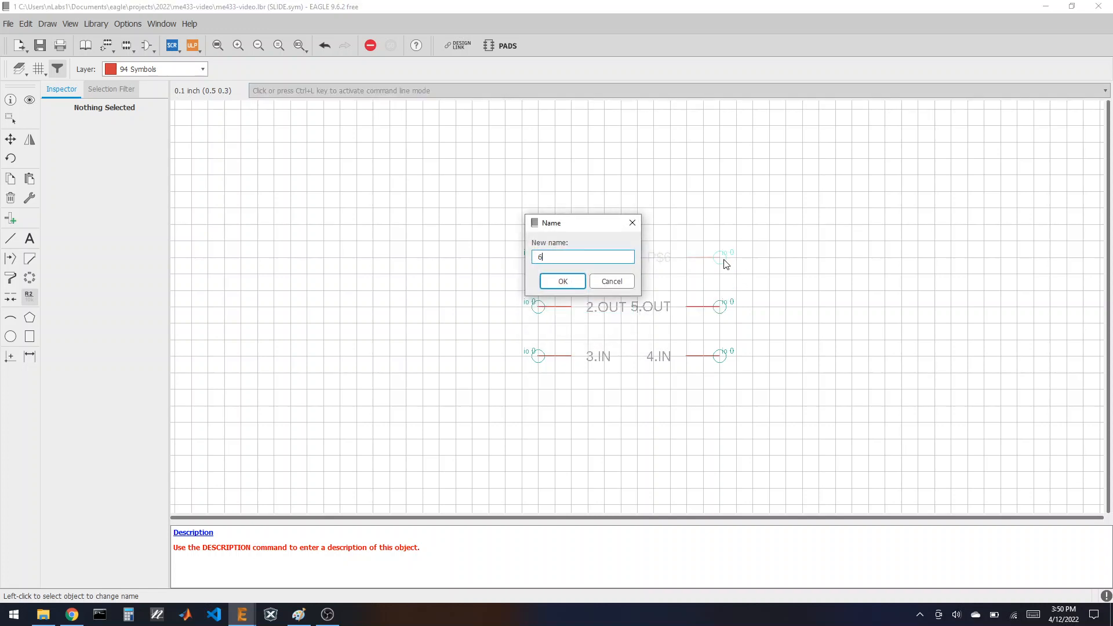
pyautogui.write('6.IN')
pyautogui.press('Return')
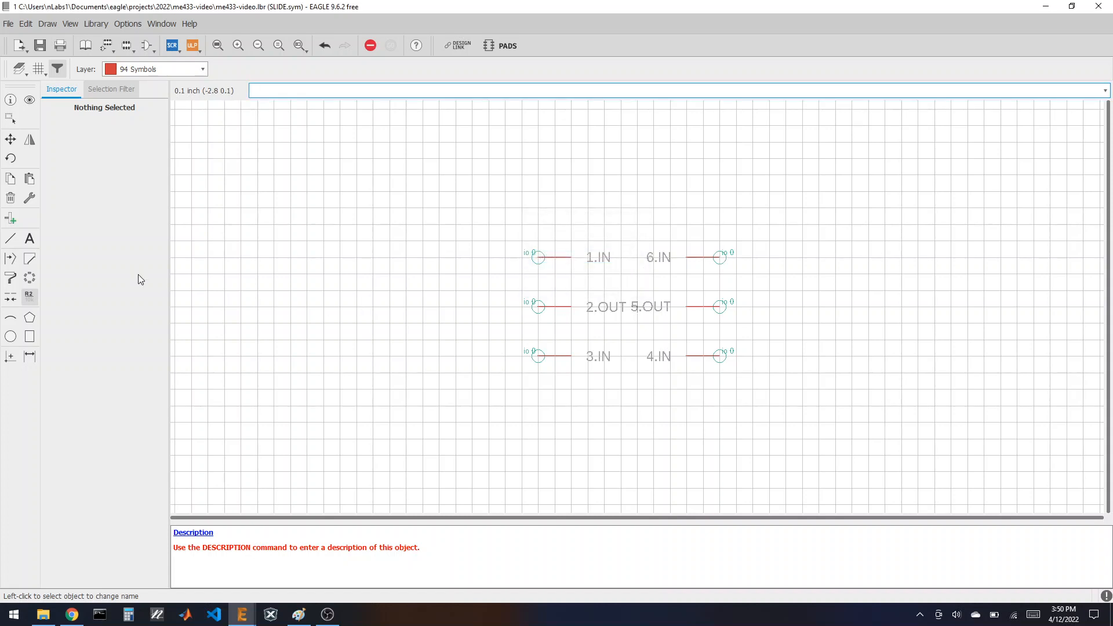
pyautogui.click(30, 238)
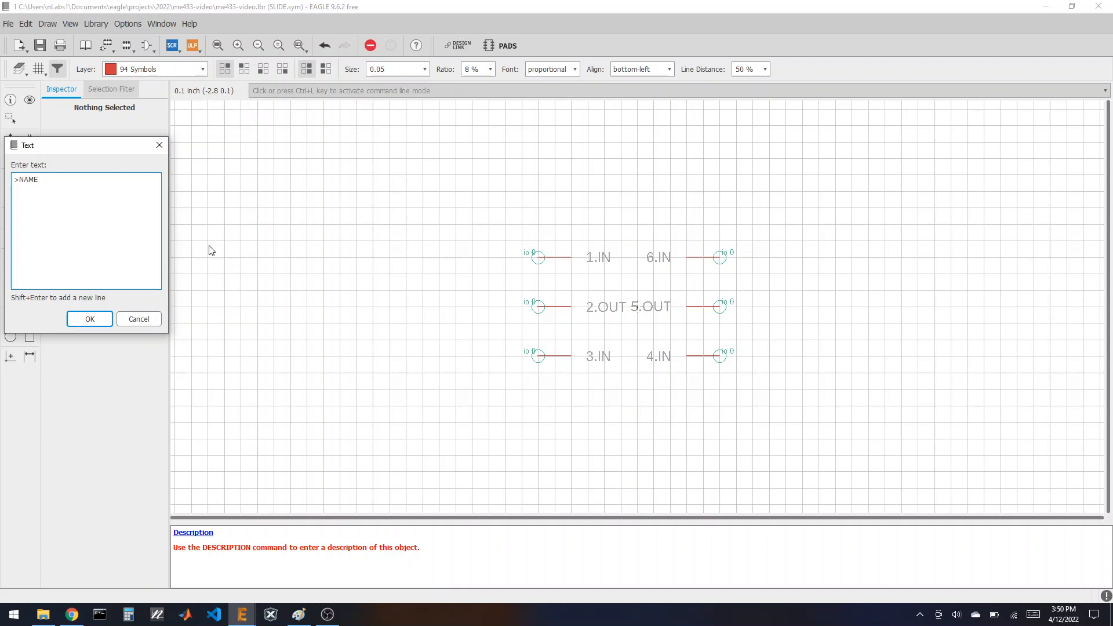
# Step: Add >NAME and >VALUE text labels above the top pins
pyautogui.click(89, 318)
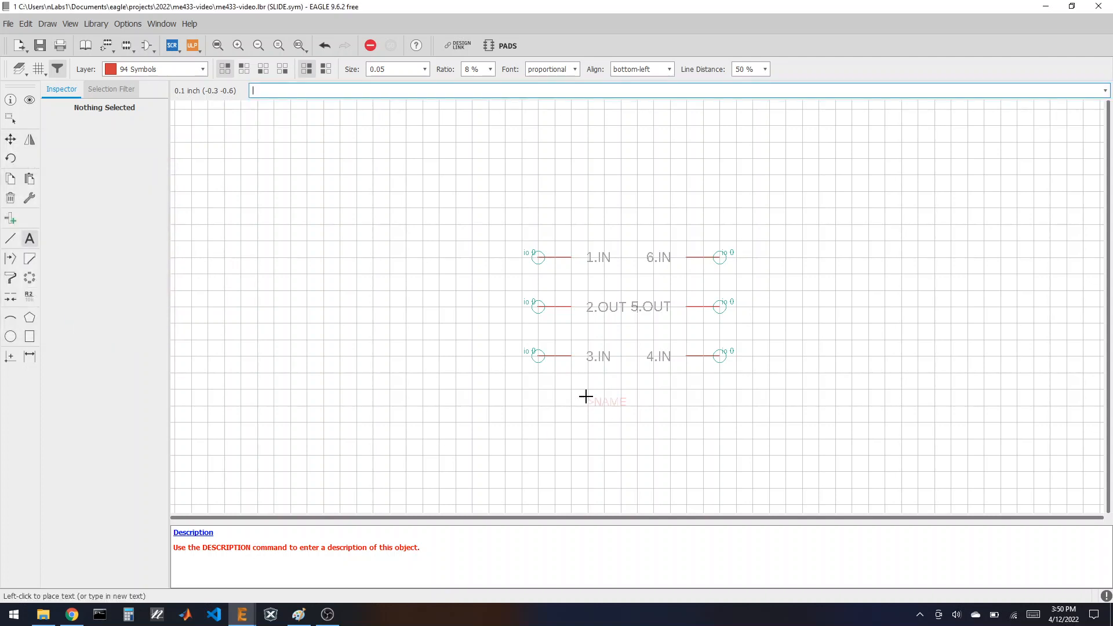
pyautogui.click(572, 240)
pyautogui.click(30, 239)
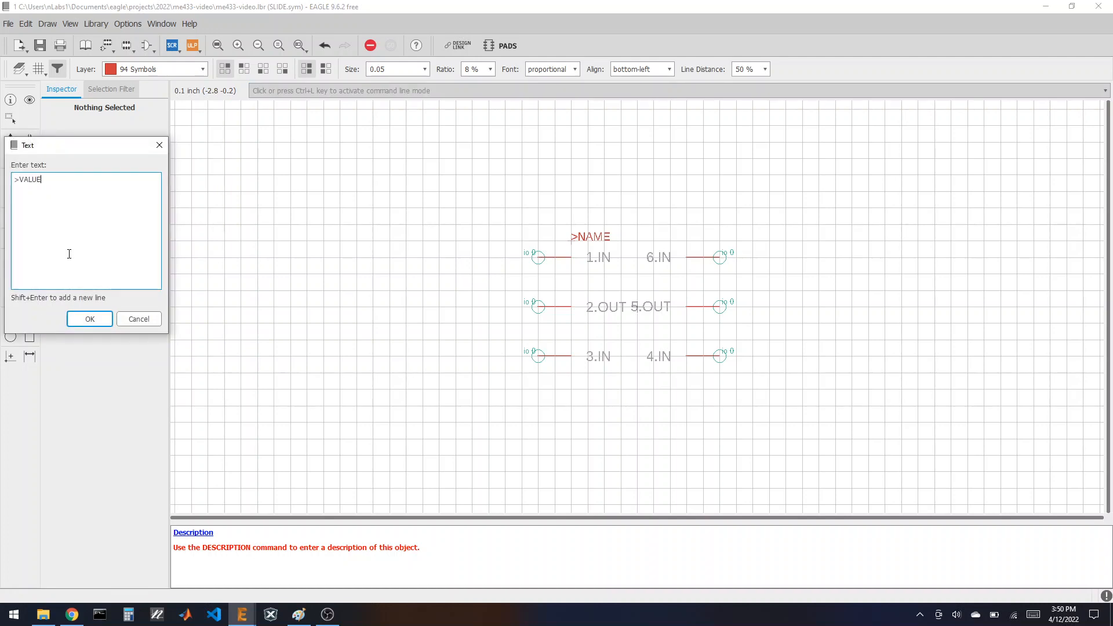
pyautogui.click(90, 319)
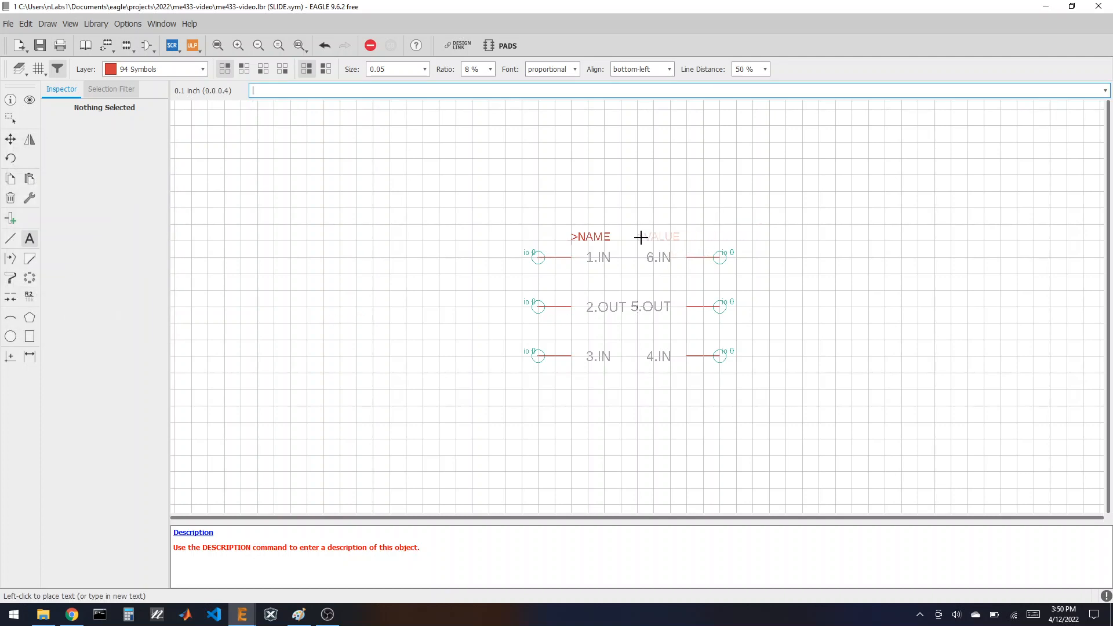
pyautogui.click(639, 238)
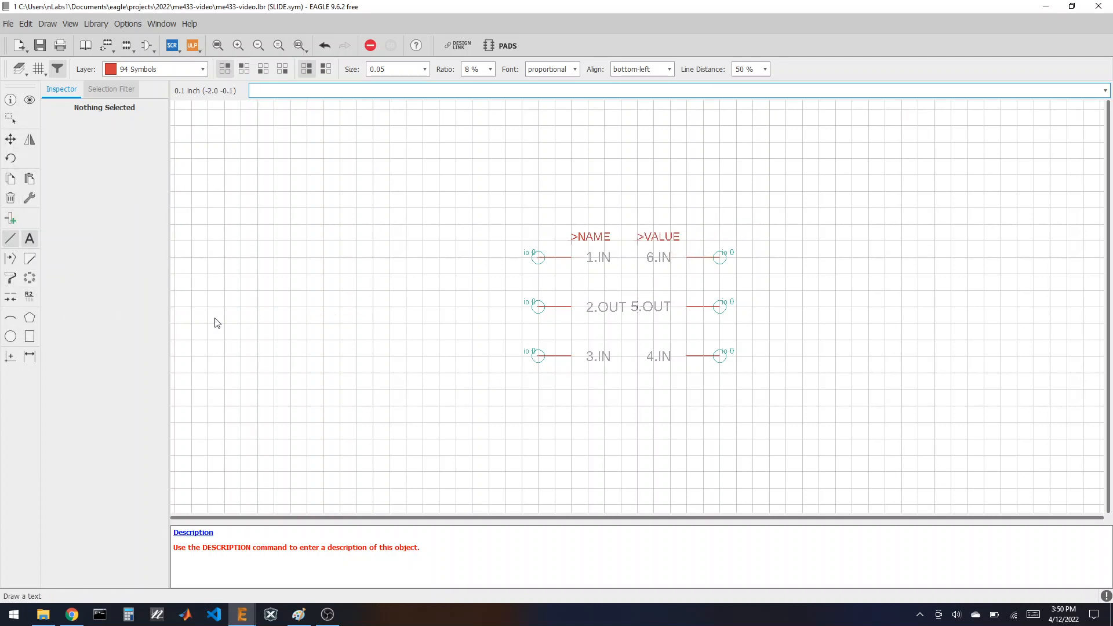
# Step: Draw a small slider mark between the pin columns
pyautogui.click(10, 238)
pyautogui.click(618, 257)
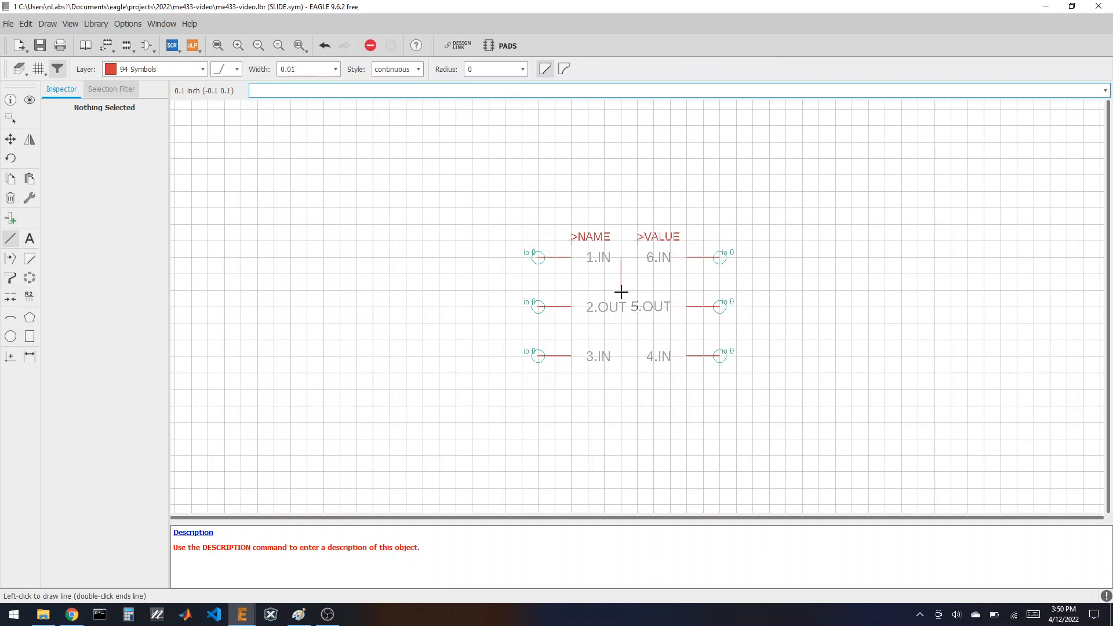
pyautogui.click(640, 309)
pyautogui.doubleClick(623, 257)
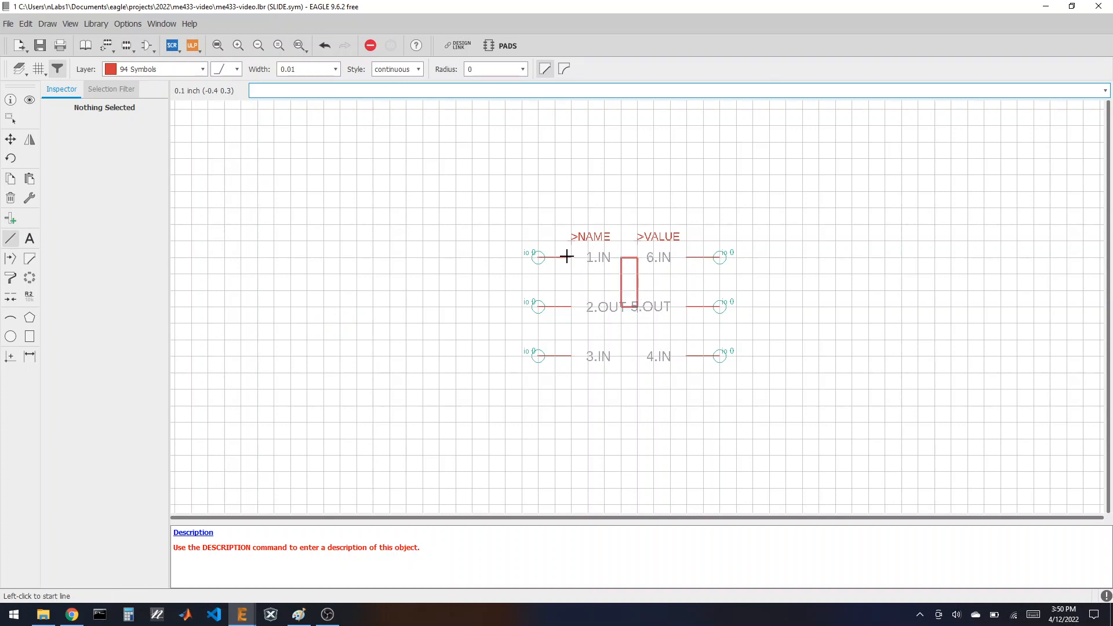
# Step: Draw a closed rectangular body outline around all six pins
pyautogui.click(554, 227)
pyautogui.click(555, 372)
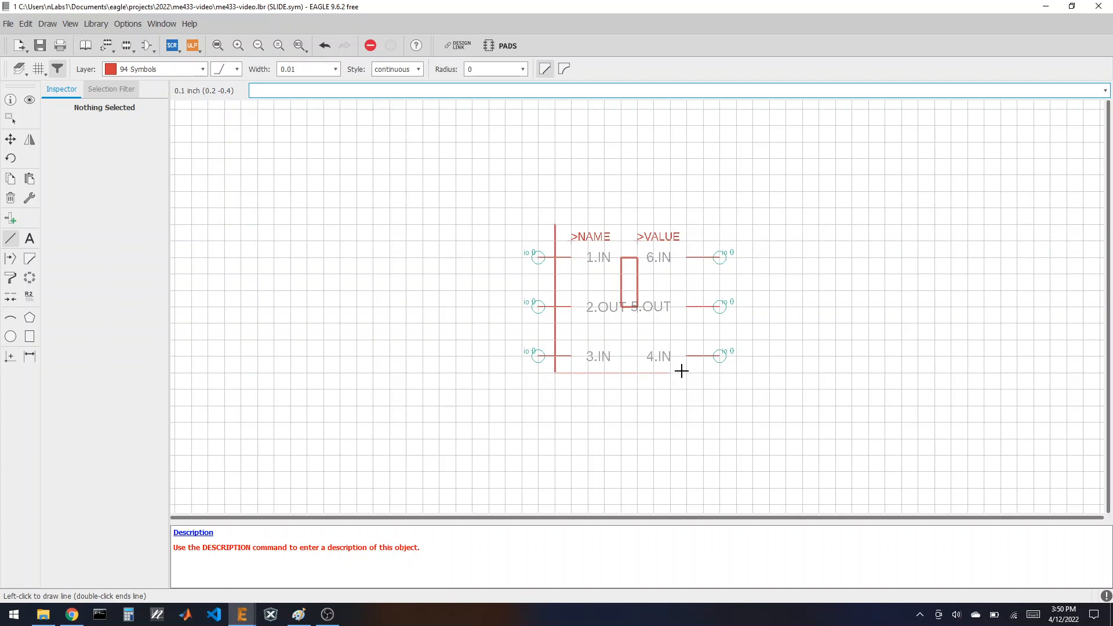
pyautogui.click(704, 373)
pyautogui.click(703, 225)
pyautogui.doubleClick(555, 225)
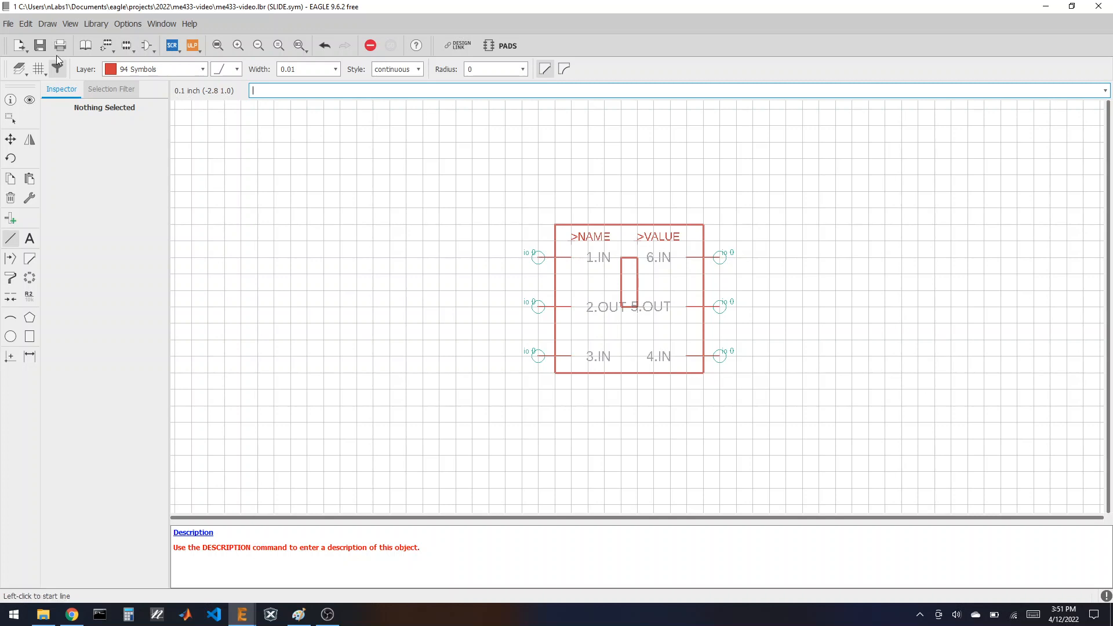
# Step: Create a new footprint named SLIDE
pyautogui.click(127, 48)
pyautogui.click(100, 255)
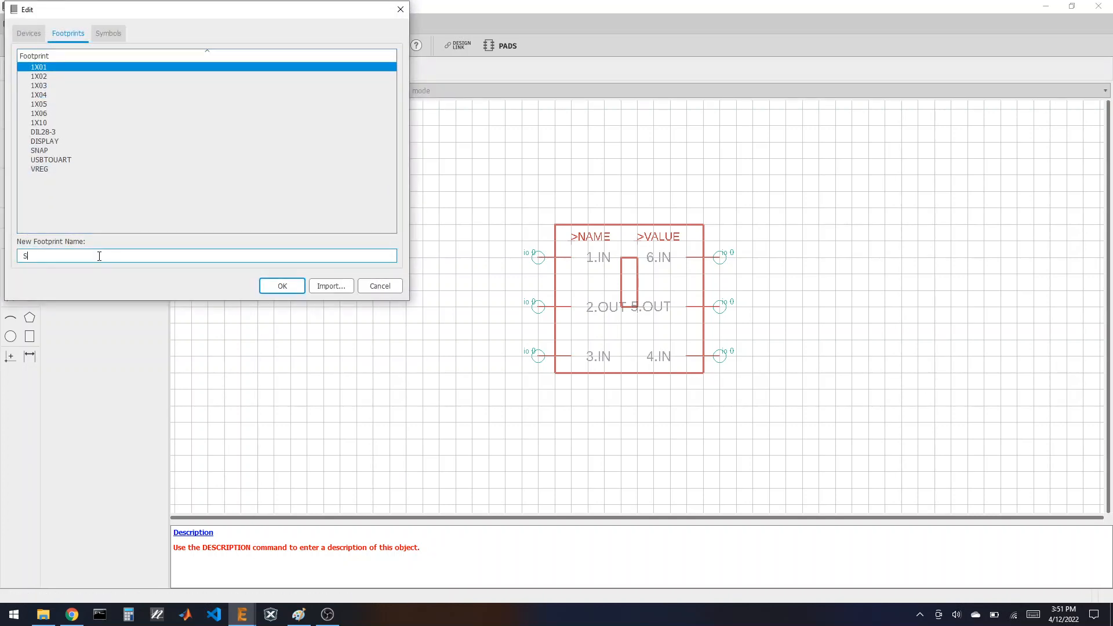
pyautogui.press('Return')
pyautogui.click(102, 277)
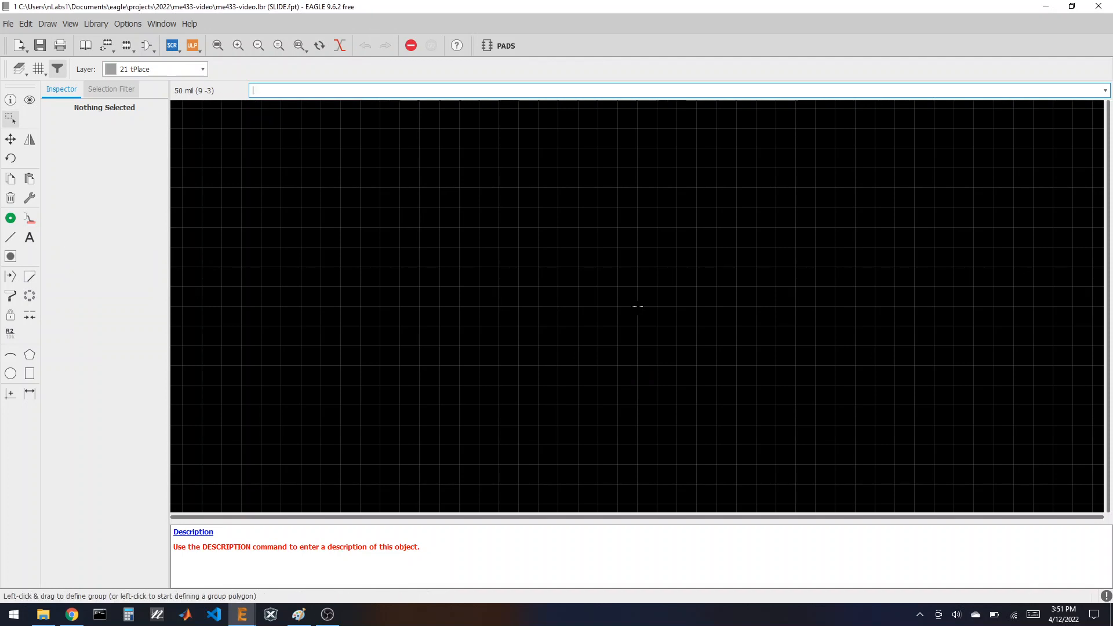
# Step: Set the footprint grid to 1.27 mm
pyautogui.click(35, 72)
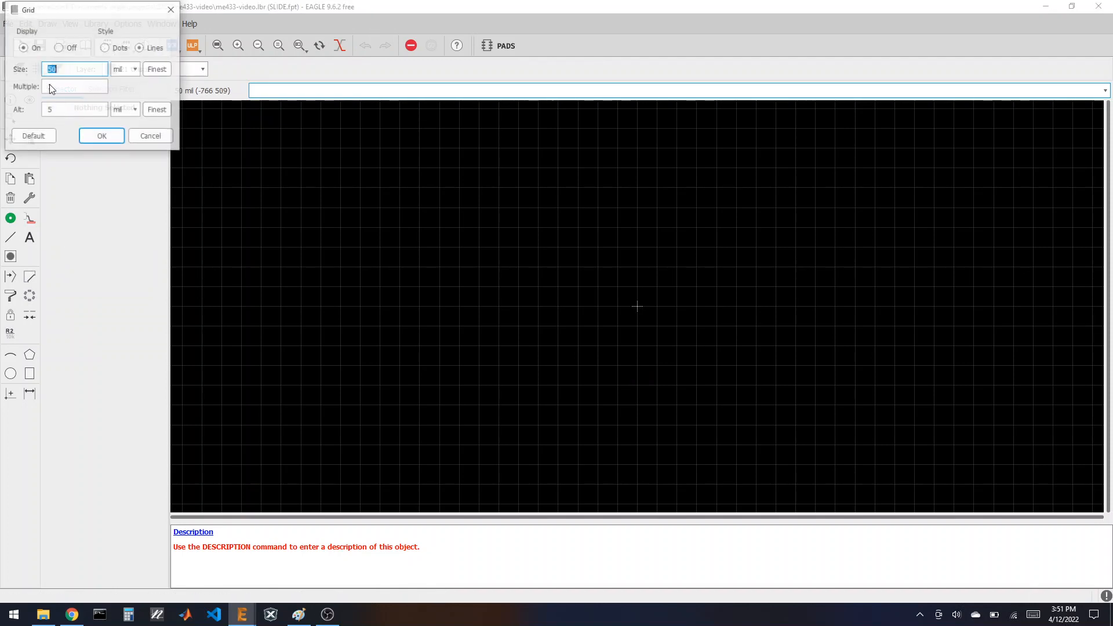
pyautogui.click(125, 69)
pyautogui.click(124, 90)
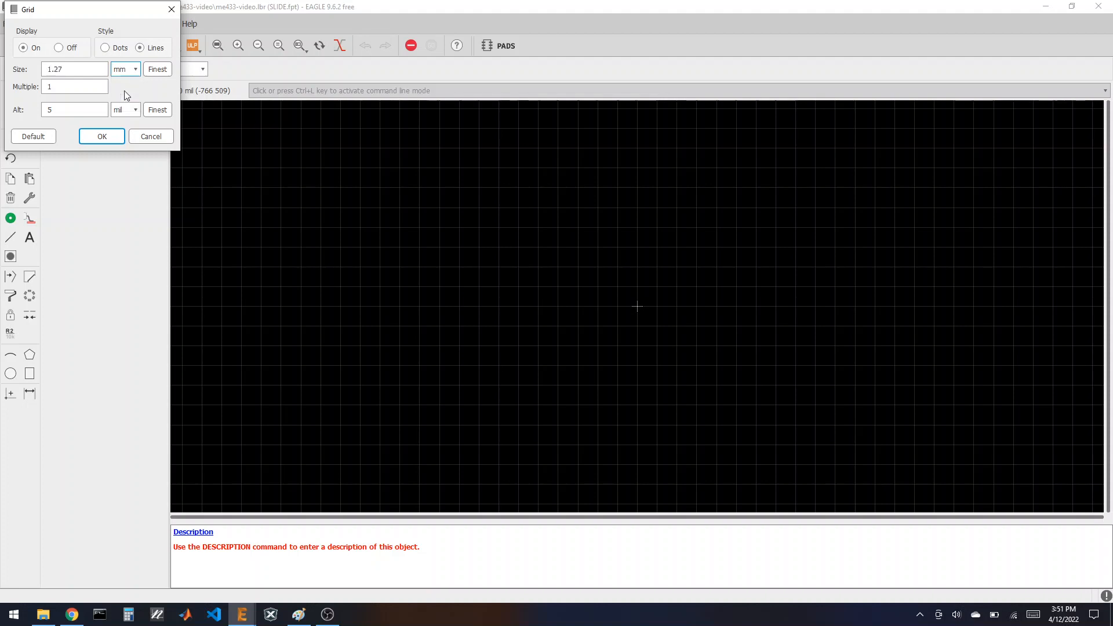
pyautogui.click(97, 138)
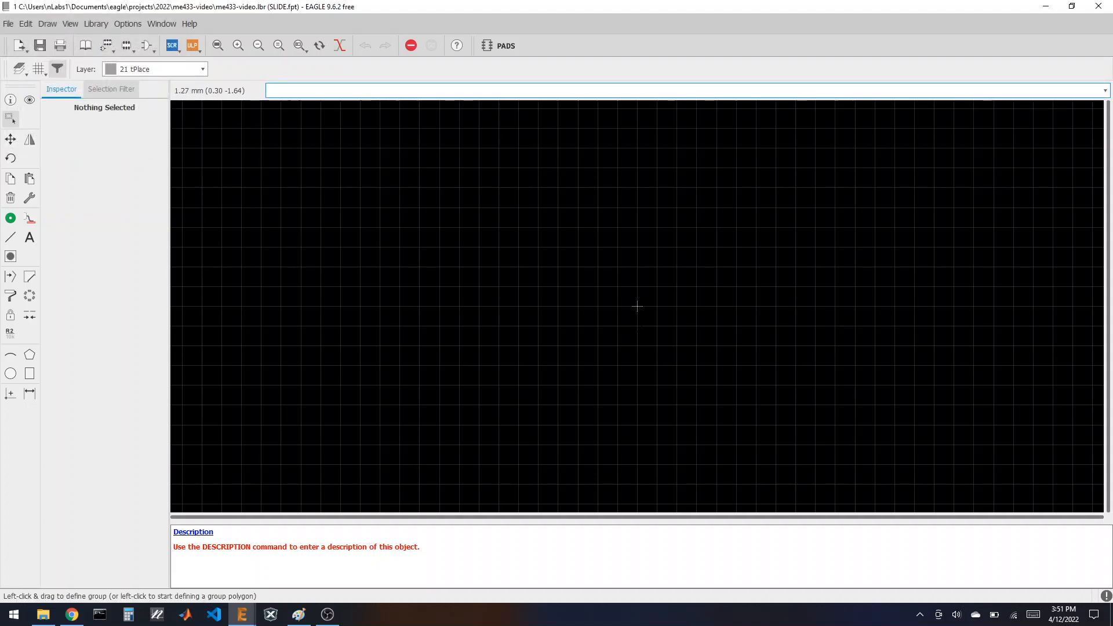
# Step: Place six round pads with 0.9 drill in two rows of three
pyautogui.click(10, 218)
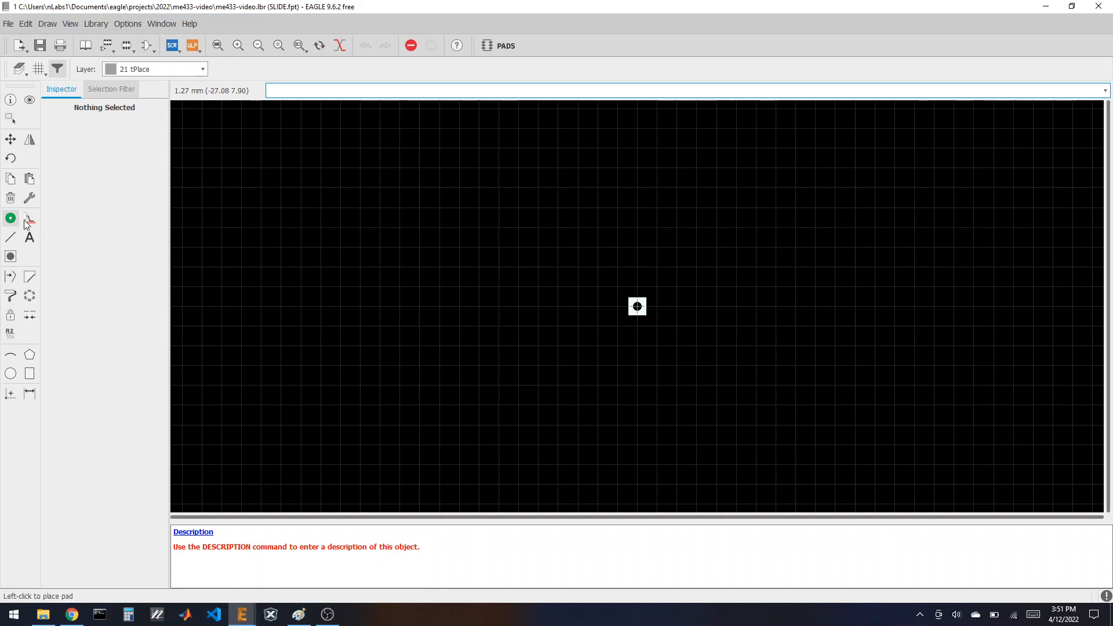
pyautogui.click(268, 69)
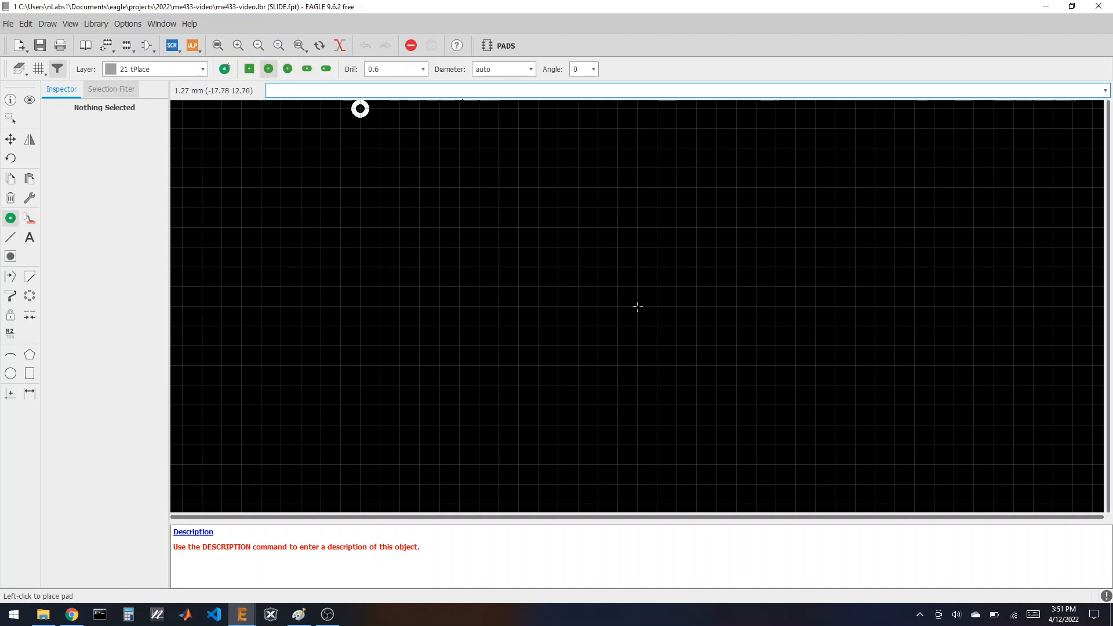
pyautogui.click(419, 69)
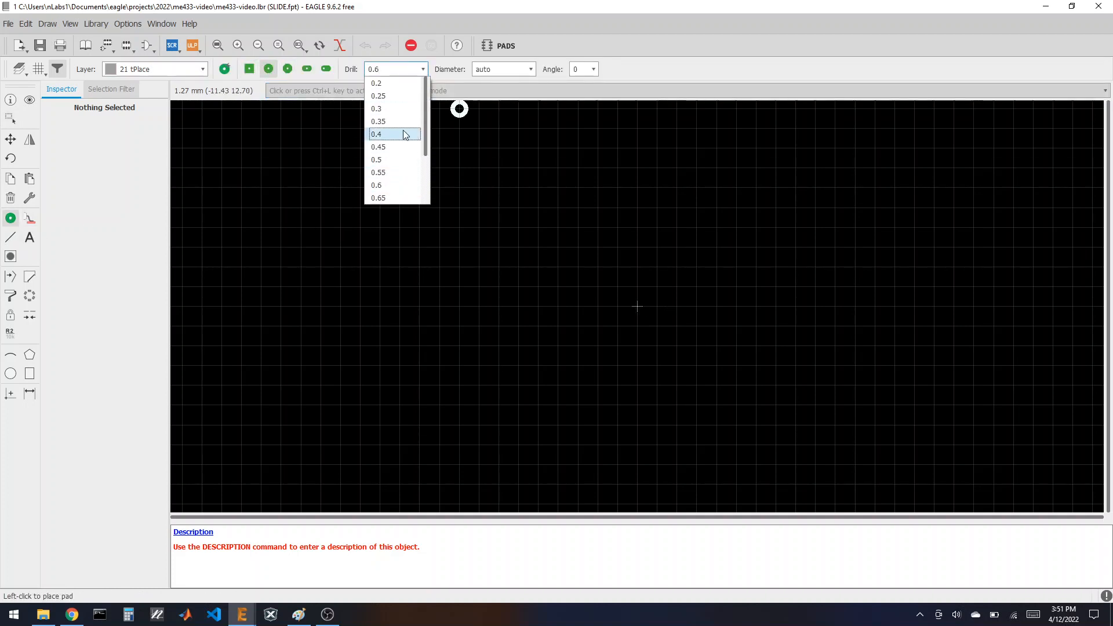
pyautogui.scroll(-1, 400, 157)
pyautogui.click(393, 183)
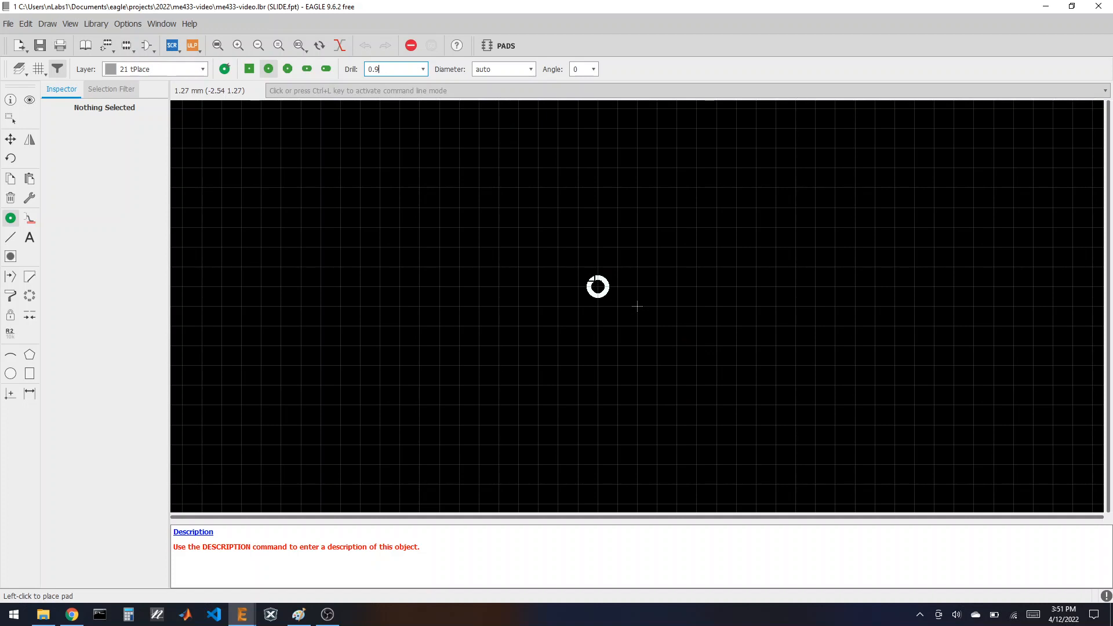
pyautogui.click(597, 286)
pyautogui.click(637, 287)
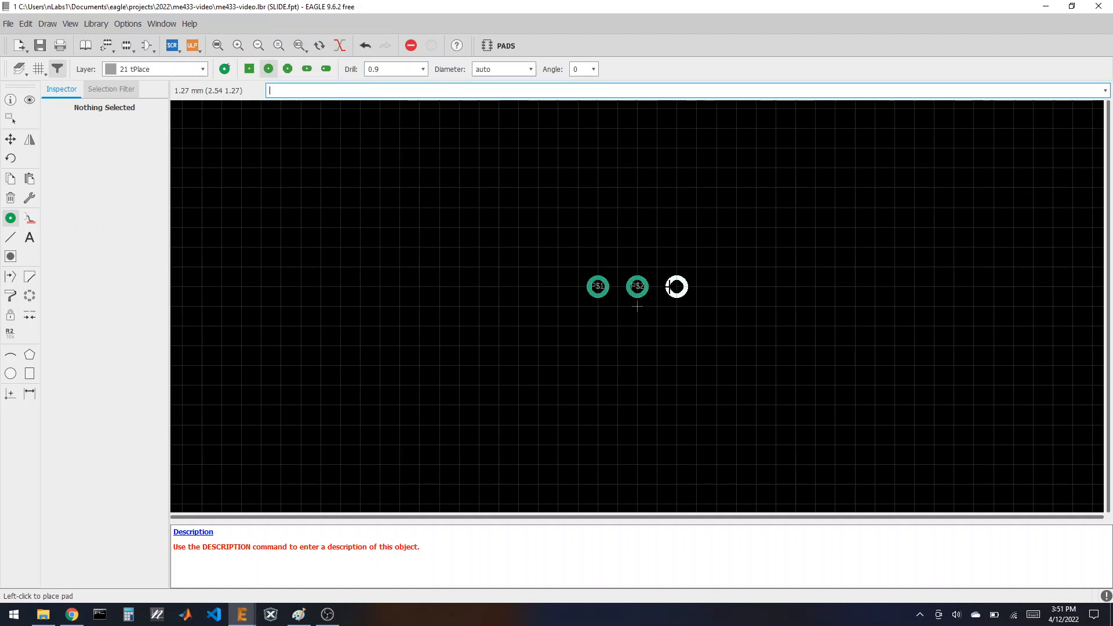
pyautogui.click(676, 287)
pyautogui.click(677, 326)
pyautogui.click(637, 326)
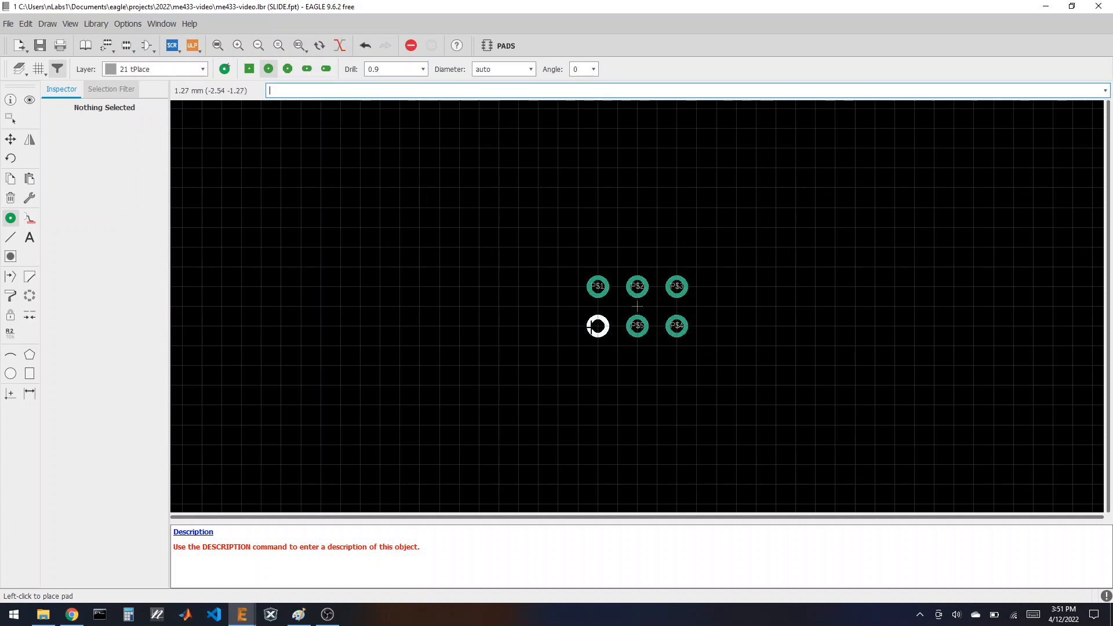
pyautogui.click(598, 326)
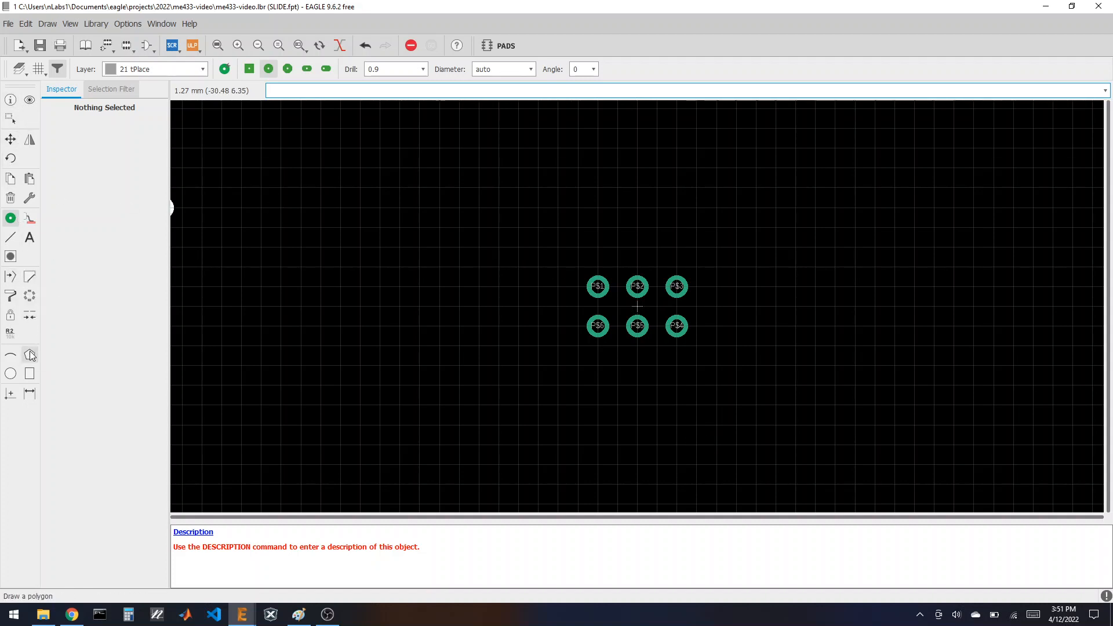
# Step: Rename the bottom-row pads 1, 2 and 3 from left to right
pyautogui.click(11, 338)
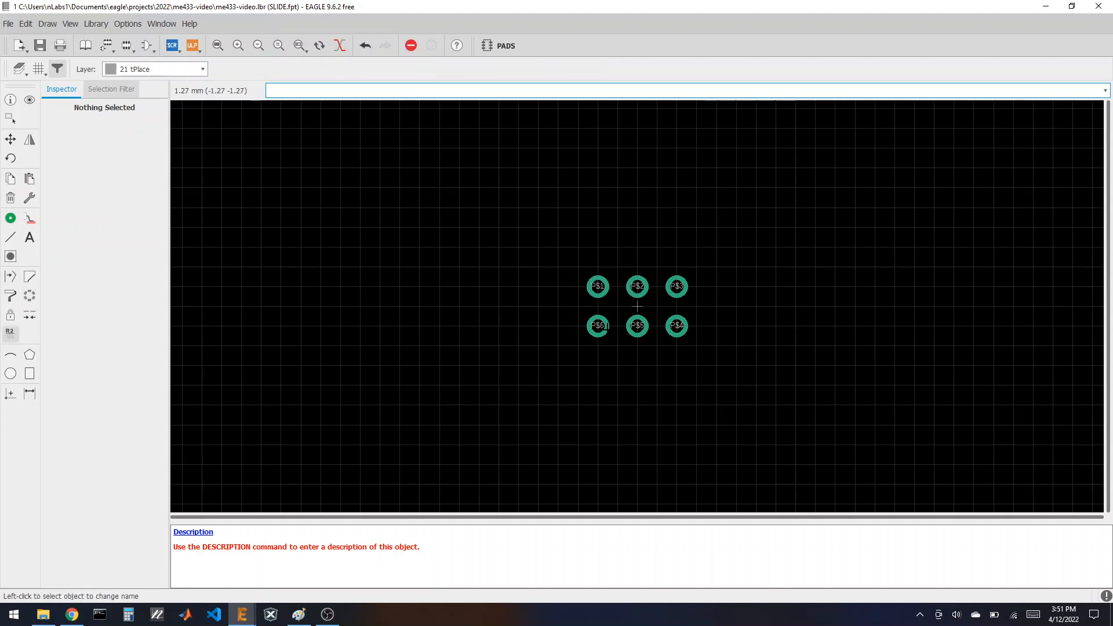
pyautogui.click(603, 329)
pyautogui.write('1')
pyautogui.click(502, 350)
pyautogui.click(638, 325)
pyautogui.write('2')
pyautogui.click(541, 351)
pyautogui.click(676, 325)
pyautogui.write('3')
pyautogui.click(580, 350)
# Step: Rename the top-row pads 4, 5 and 6 from right to left
pyautogui.click(676, 286)
pyautogui.write('4')
pyautogui.click(598, 310)
pyautogui.click(636, 286)
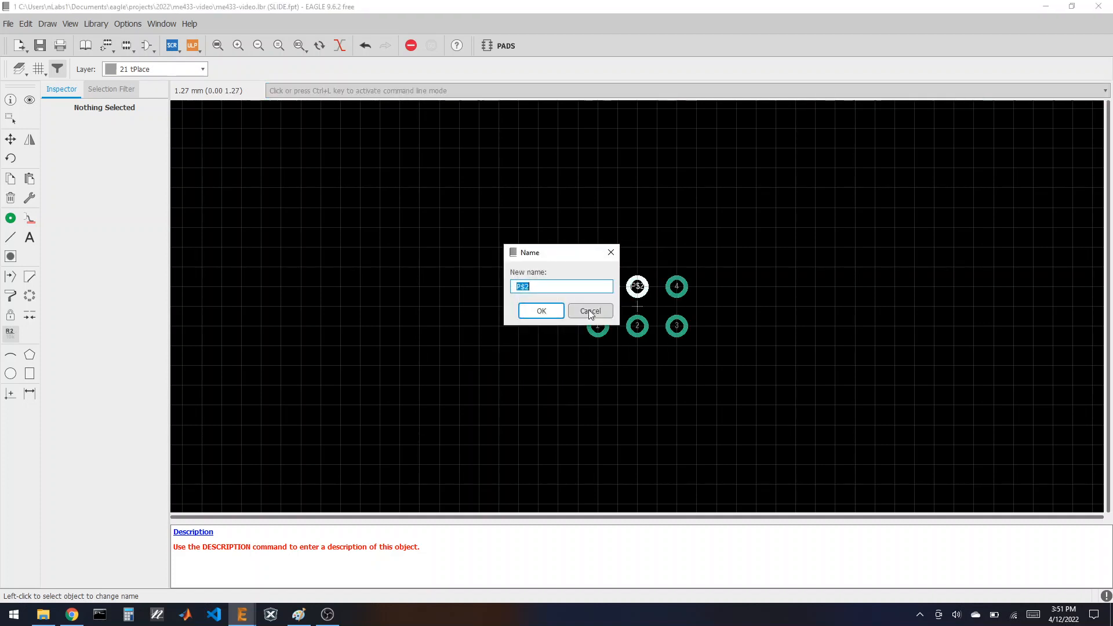
pyautogui.write('5')
pyautogui.click(545, 310)
pyautogui.click(597, 286)
pyautogui.write('6')
pyautogui.click(503, 310)
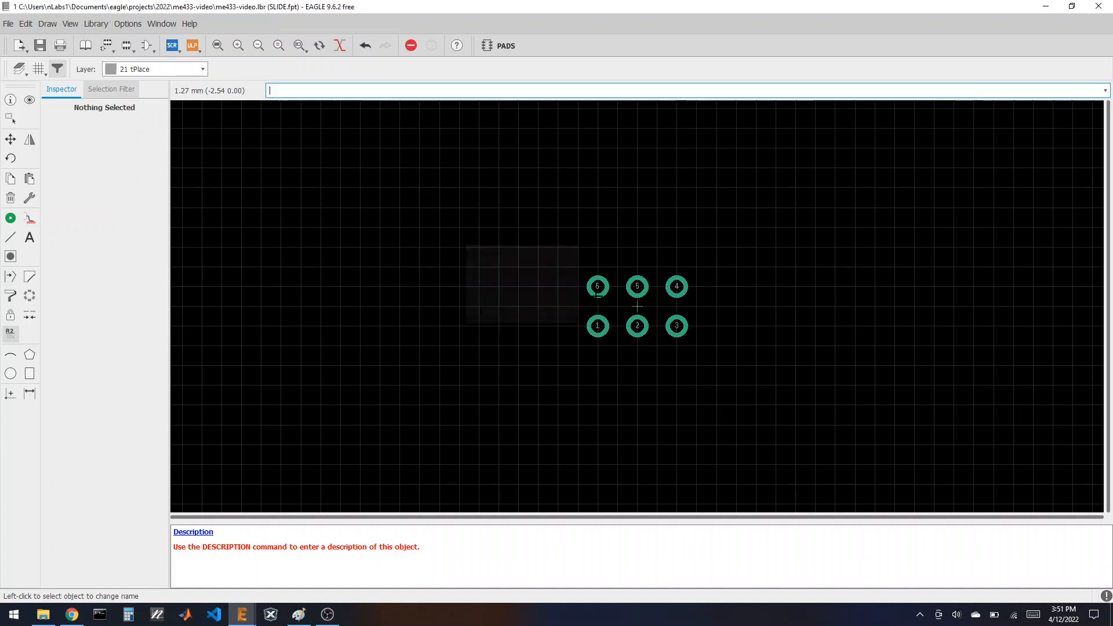
pyautogui.scroll(2, 657, 326)
pyautogui.scroll(1, 635, 323)
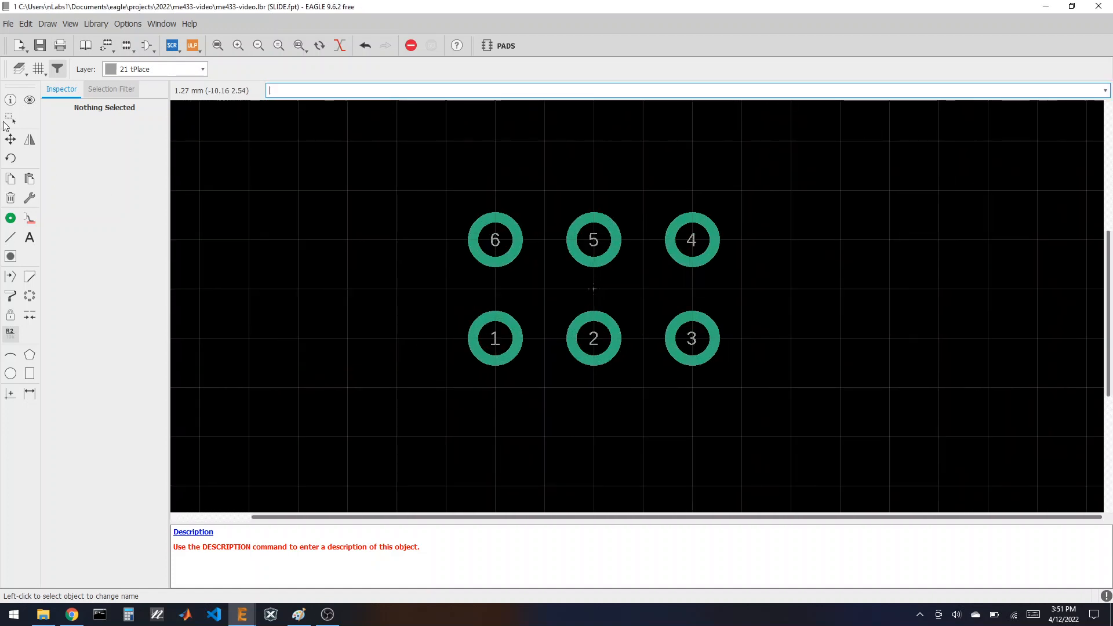
pyautogui.click(10, 100)
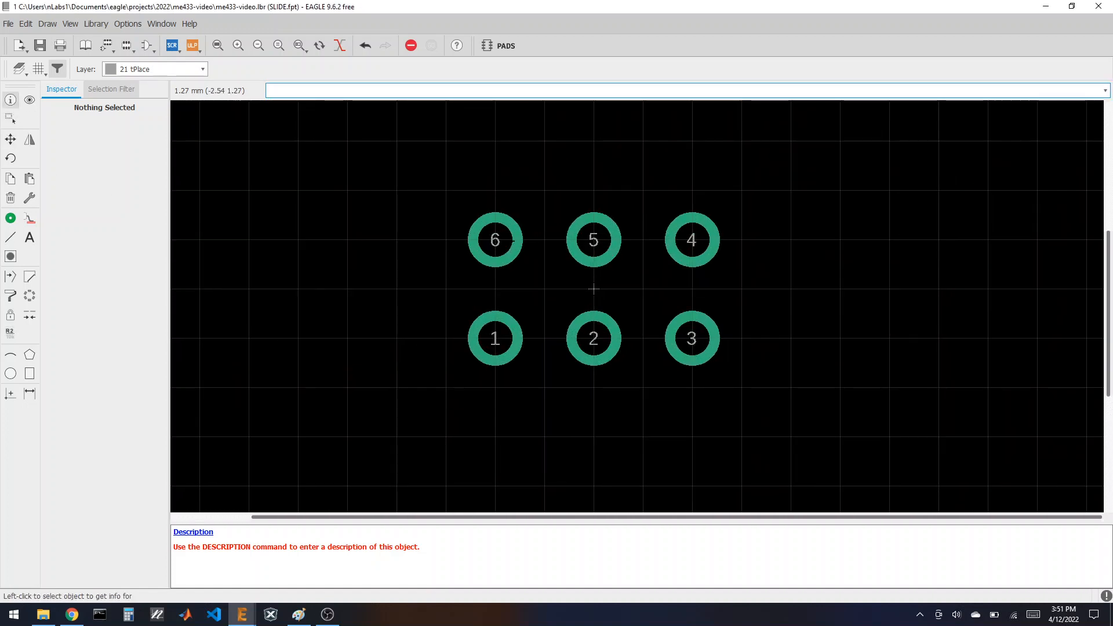
# Step: Check the datasheet hole layout and set pad 6's Y position to 1.65
pyautogui.click(495, 240)
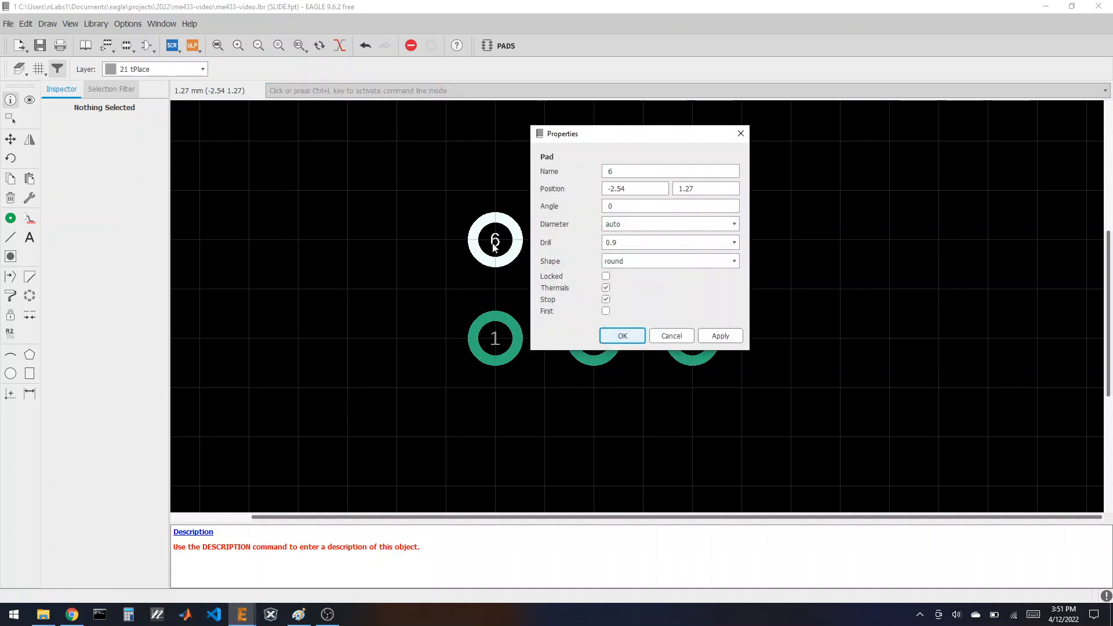
pyautogui.click(71, 615)
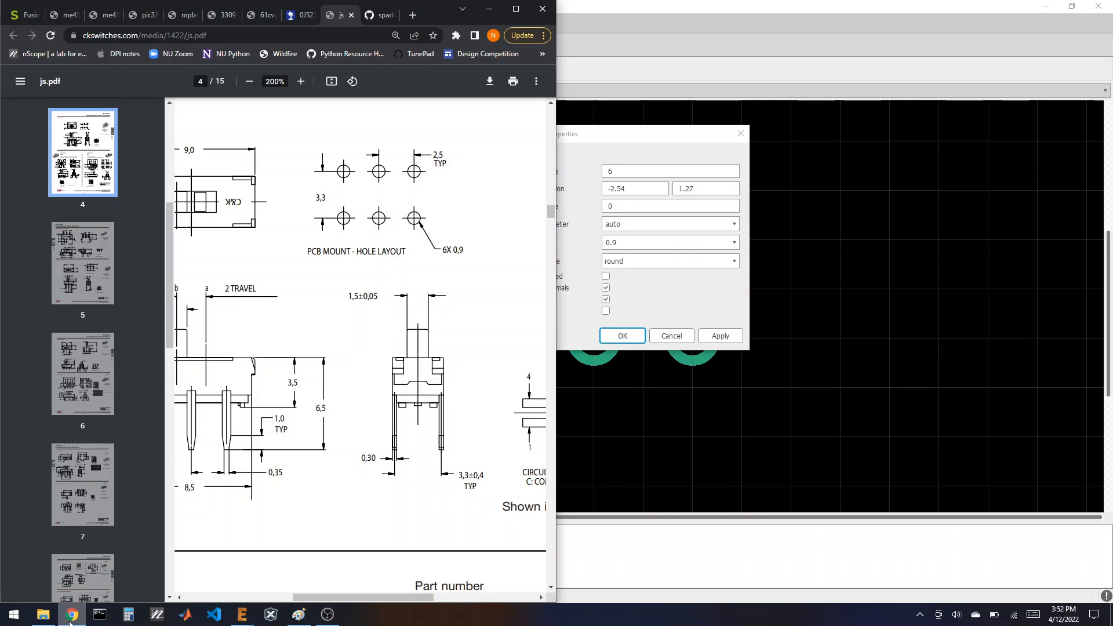
pyautogui.click(71, 616)
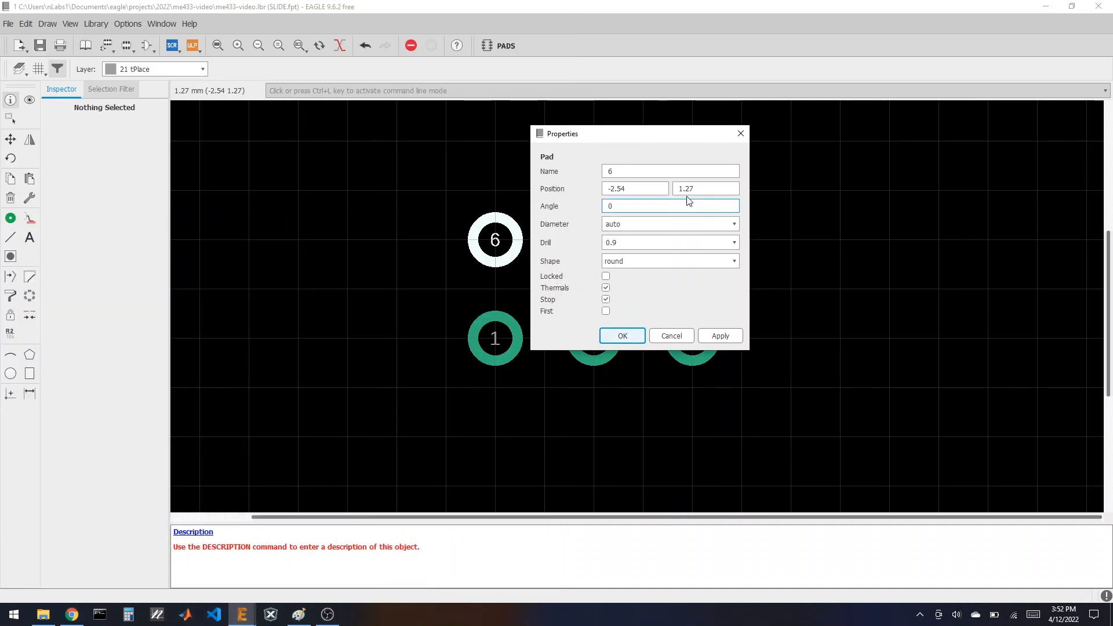
pyautogui.click(694, 189)
pyautogui.moveTo(695, 188); pyautogui.dragTo(687, 192)
pyautogui.write('65')
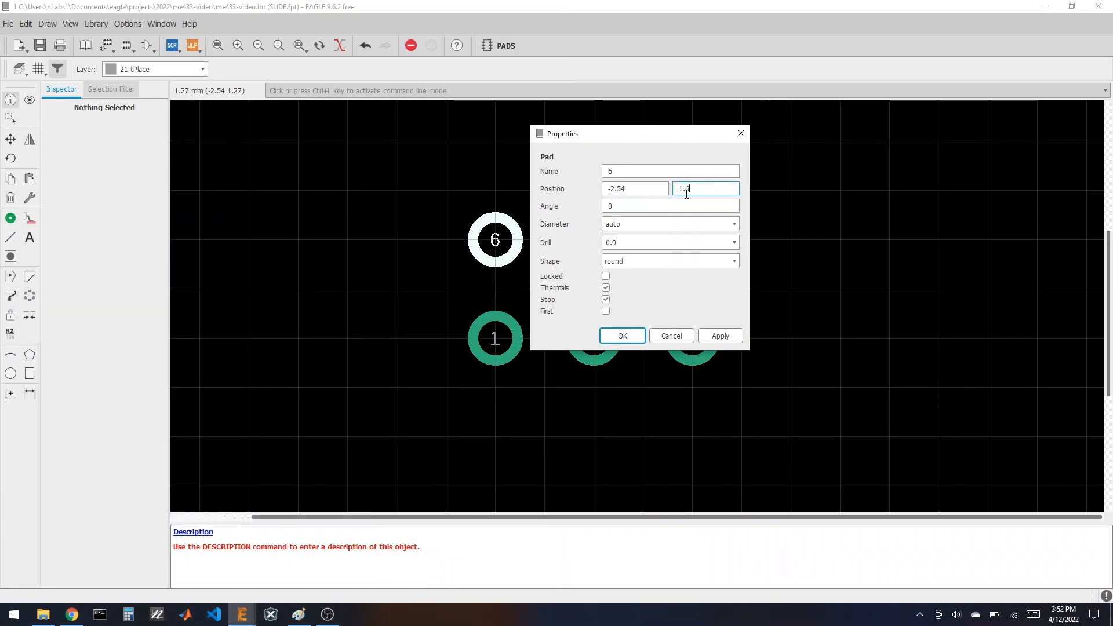
pyautogui.click(622, 335)
# Step: Set pads 5 and 4 to Y position 1.65 as well
pyautogui.click(594, 240)
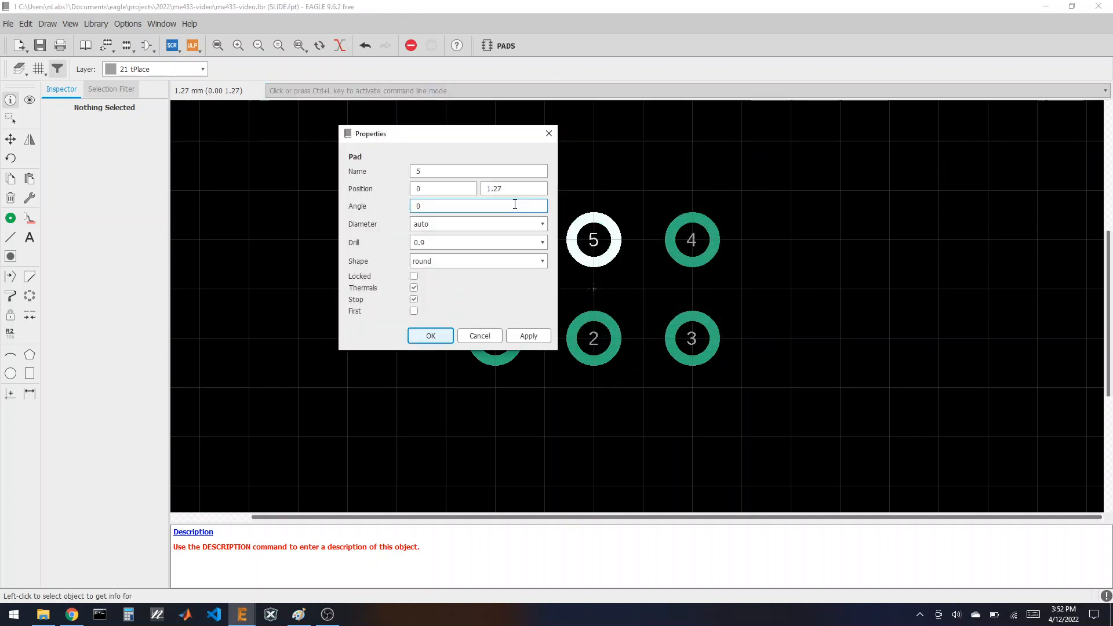
pyautogui.moveTo(507, 189); pyautogui.dragTo(497, 193)
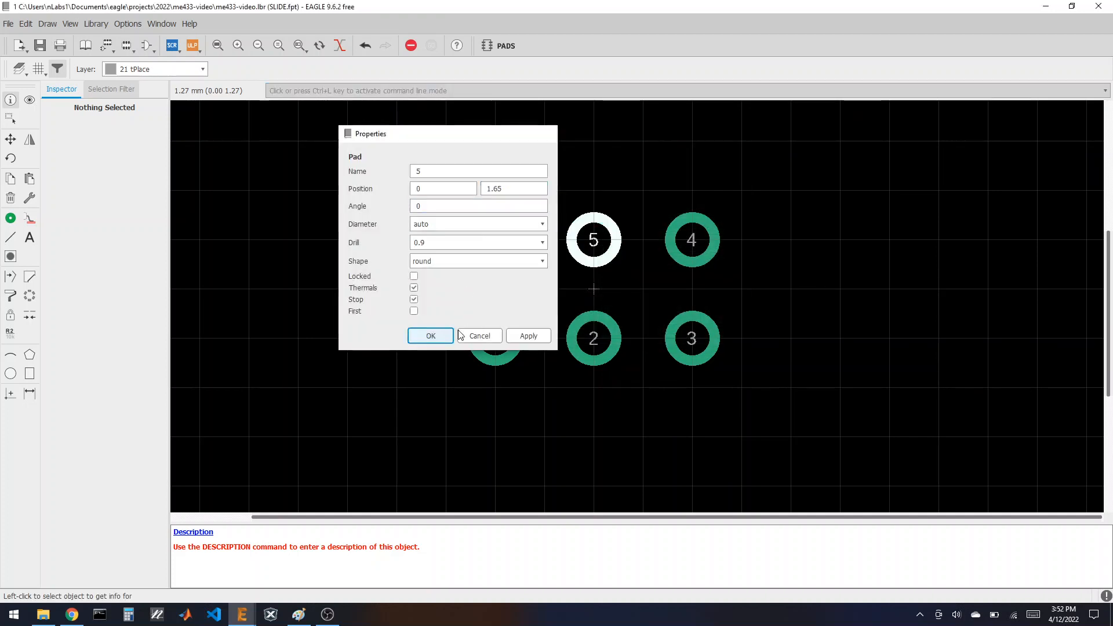
pyautogui.press('Return')
pyautogui.click(691, 239)
pyautogui.moveTo(608, 192); pyautogui.dragTo(593, 190)
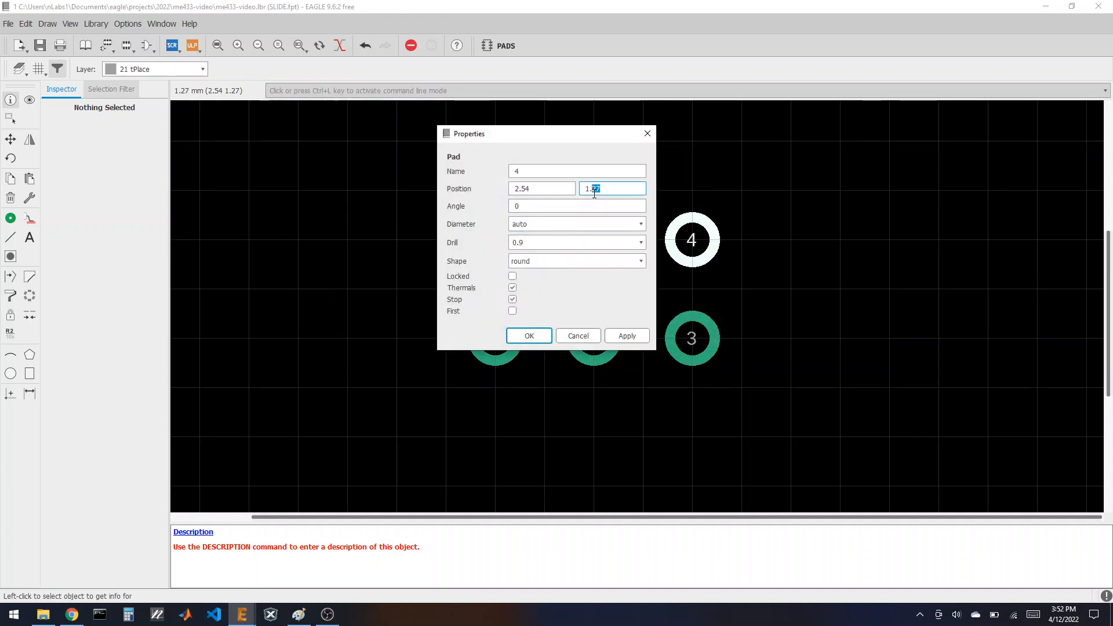
pyautogui.write('65')
pyautogui.click(529, 336)
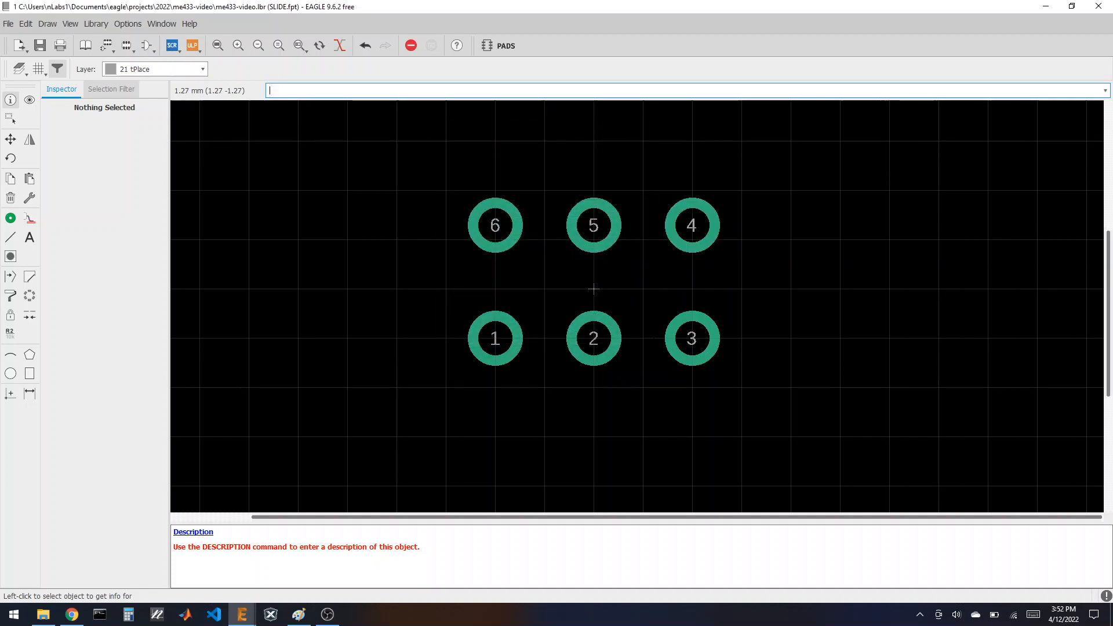
# Step: Set bottom-row pads 3, 2 and 1 to Y position -1.65
pyautogui.click(689, 337)
pyautogui.moveTo(604, 287); pyautogui.dragTo(597, 287)
pyautogui.write('65')
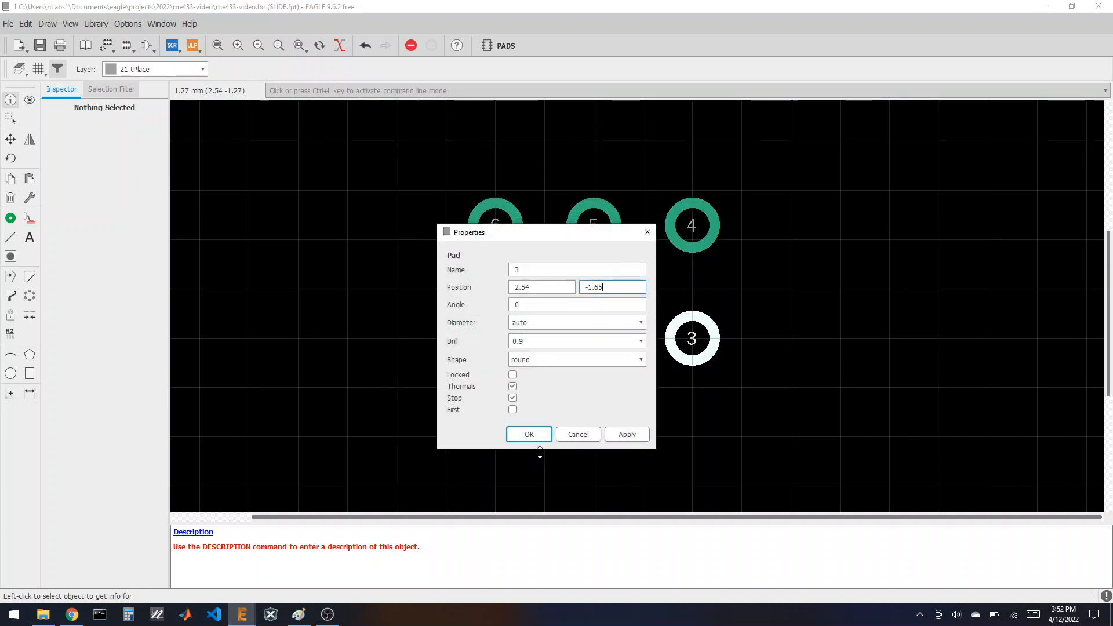
pyautogui.click(529, 434)
pyautogui.click(593, 338)
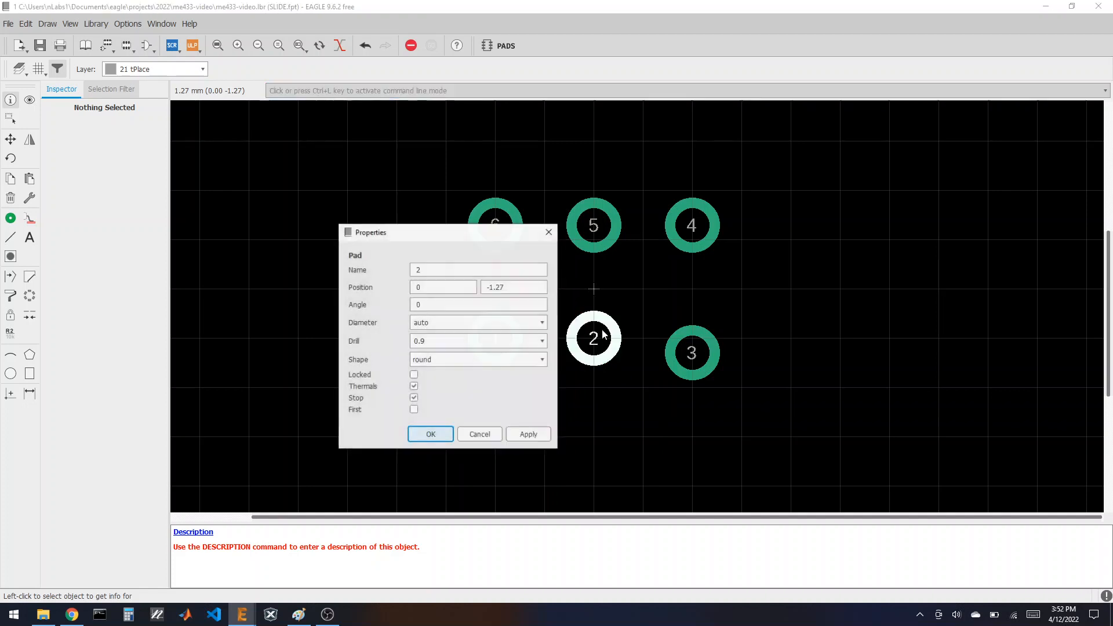
pyautogui.moveTo(503, 287); pyautogui.dragTo(494, 287)
pyautogui.write('65')
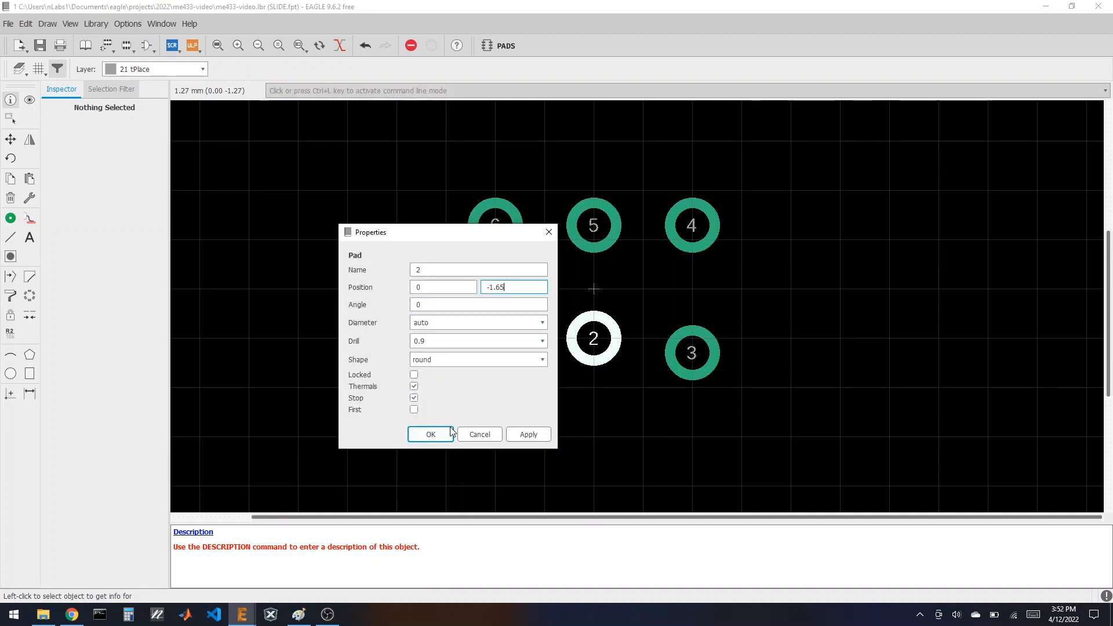
pyautogui.click(430, 434)
pyautogui.click(495, 339)
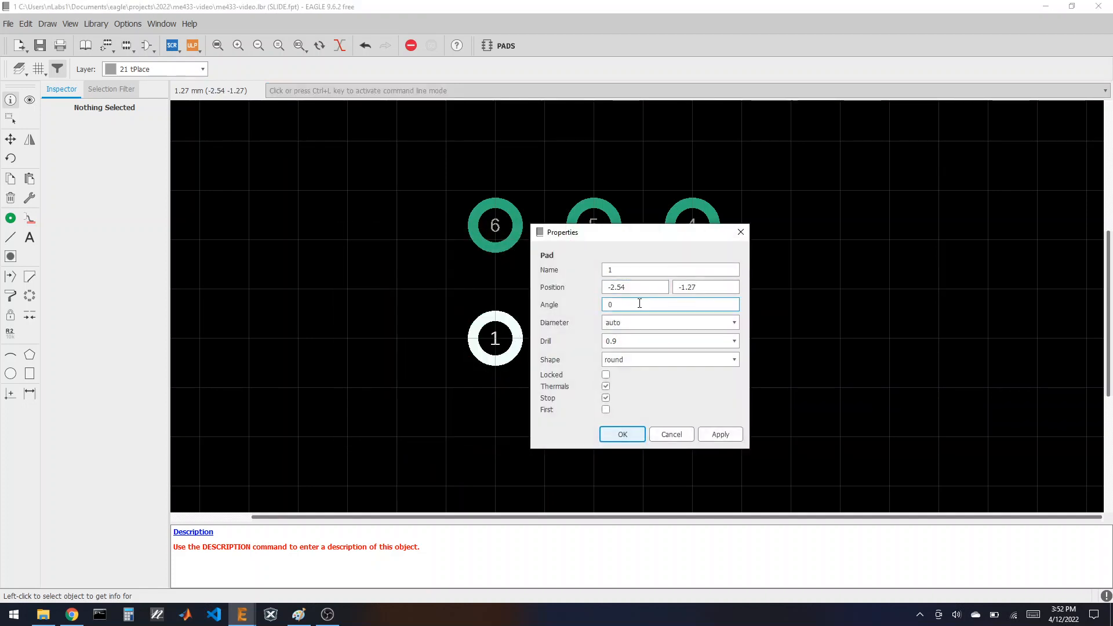
pyautogui.moveTo(700, 286); pyautogui.dragTo(690, 288)
pyautogui.write('65')
pyautogui.click(621, 434)
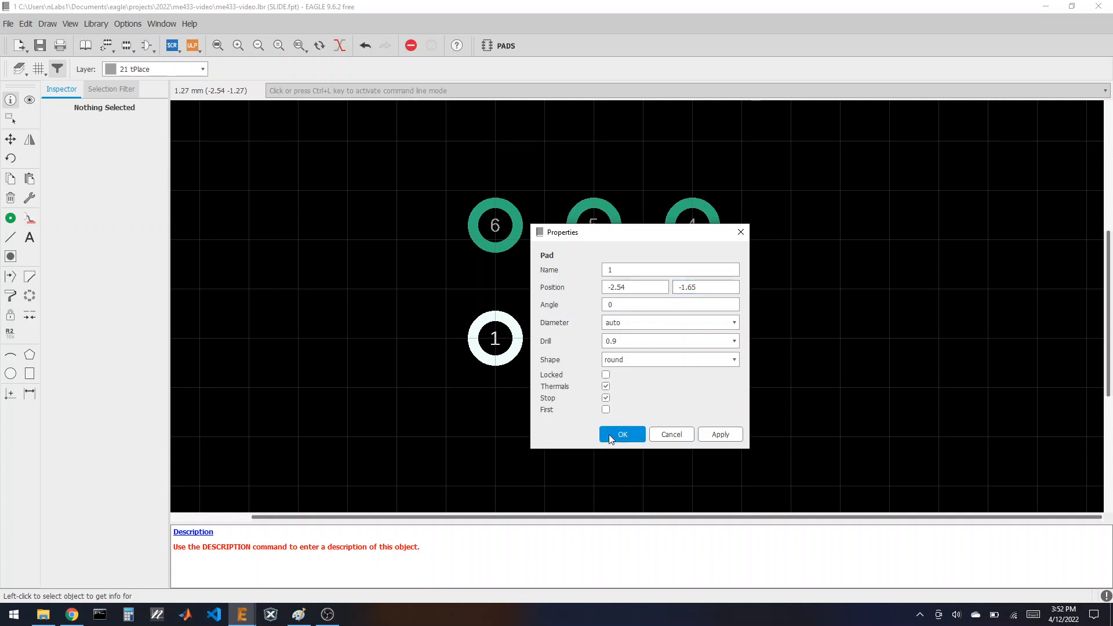
# Step: Inspect the X positions of pads 4 and 6 without changing them
pyautogui.click(690, 231)
pyautogui.click(532, 173)
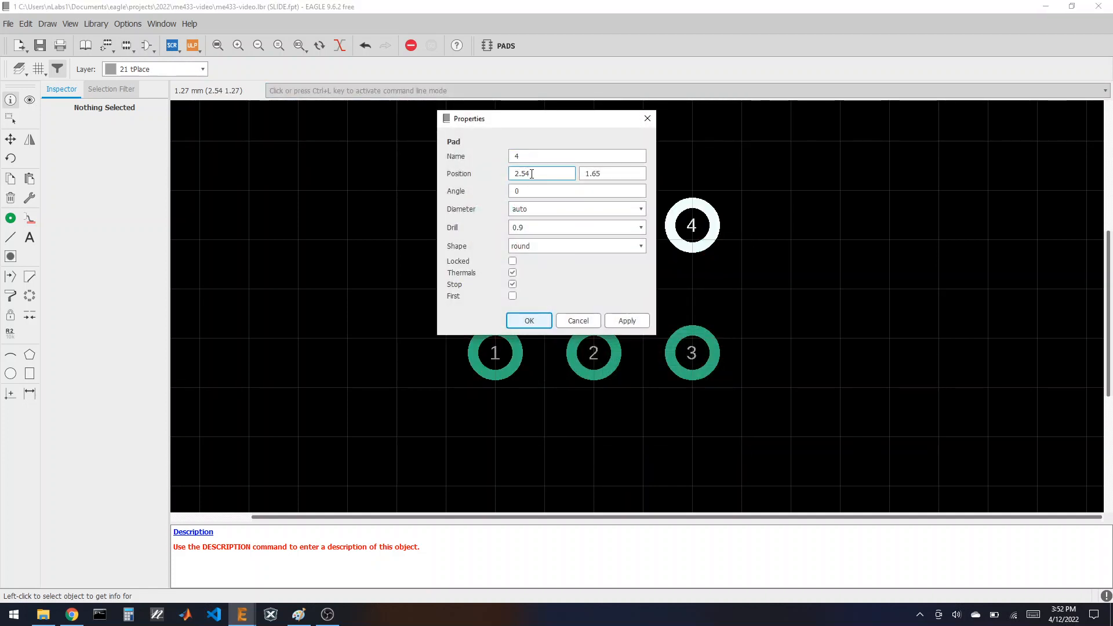
pyautogui.click(529, 320)
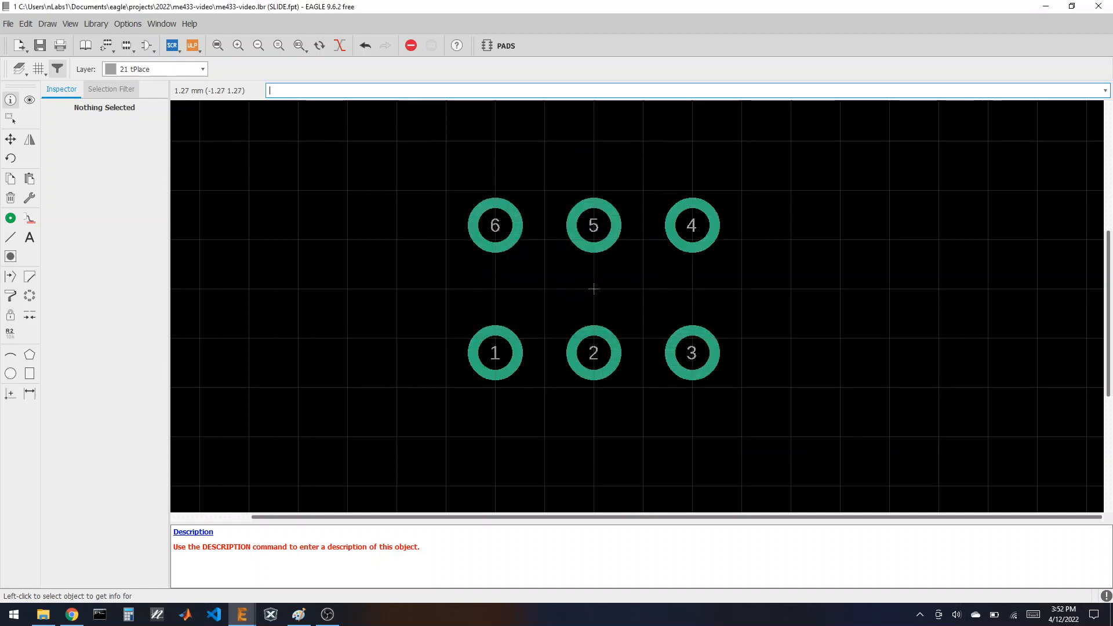
pyautogui.click(498, 227)
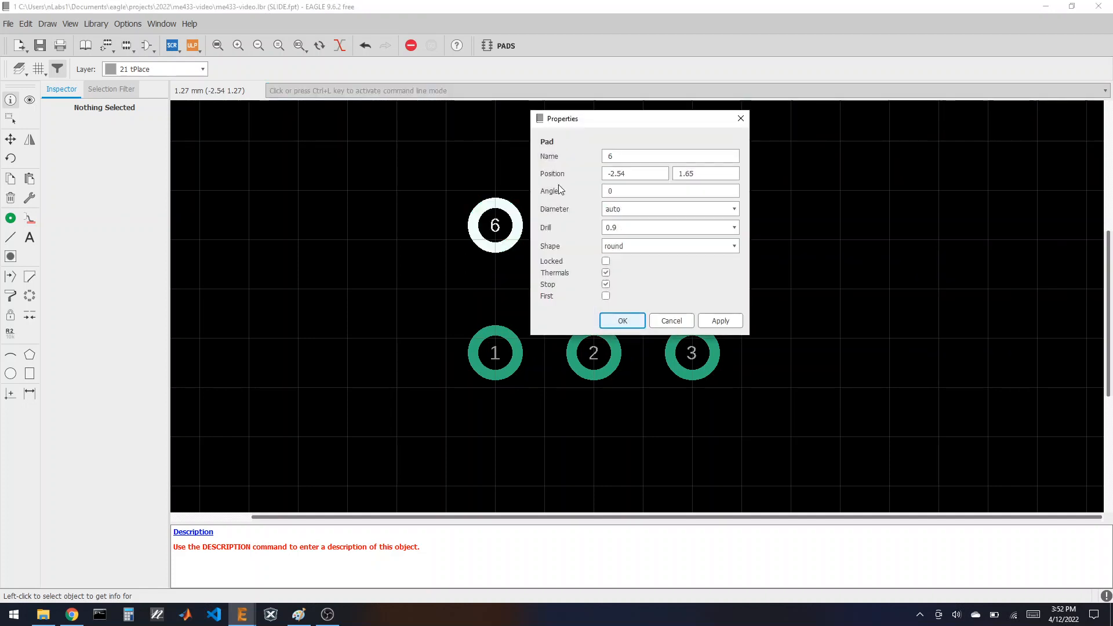
pyautogui.click(640, 174)
pyautogui.press('BackSpace')
pyautogui.click(660, 319)
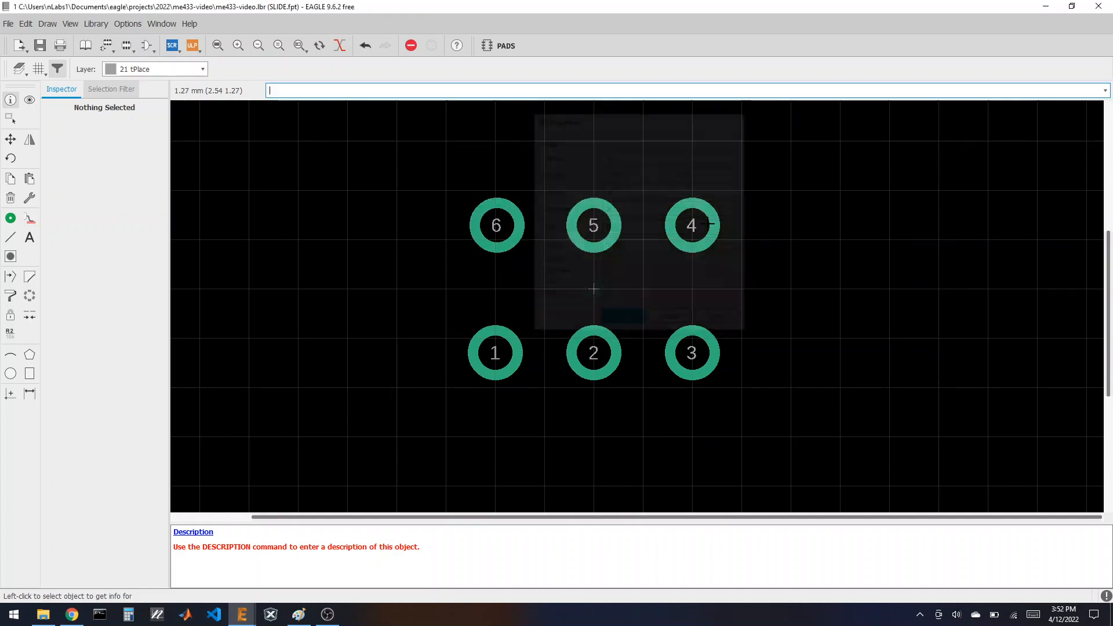
# Step: Trim the outer pads' X positions to about ±2.5 (pads 4, 3 and 1)
pyautogui.click(691, 226)
pyautogui.click(534, 170)
pyautogui.press('BackSpace')
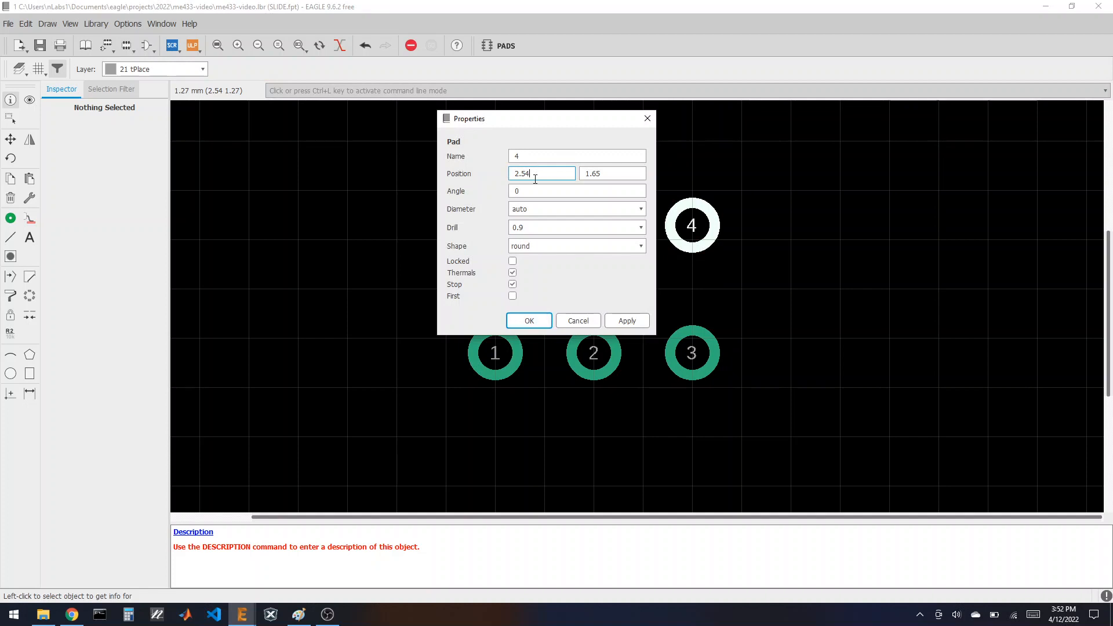
pyautogui.click(537, 322)
pyautogui.click(693, 355)
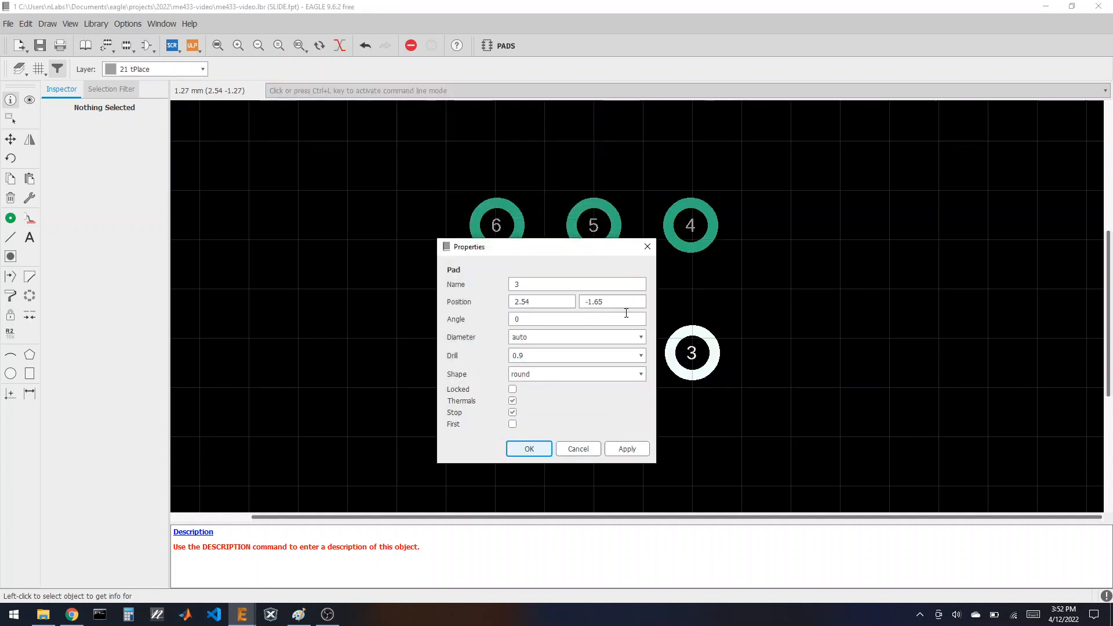
pyautogui.click(562, 302)
pyautogui.click(538, 449)
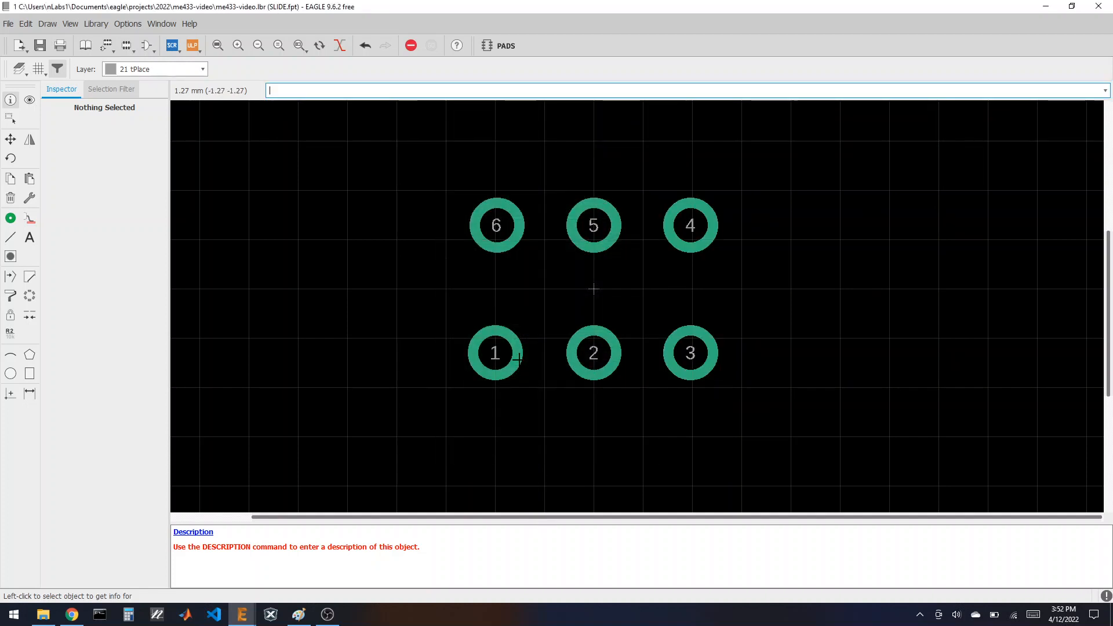
pyautogui.click(495, 354)
pyautogui.click(612, 299)
pyautogui.press('BackSpace')
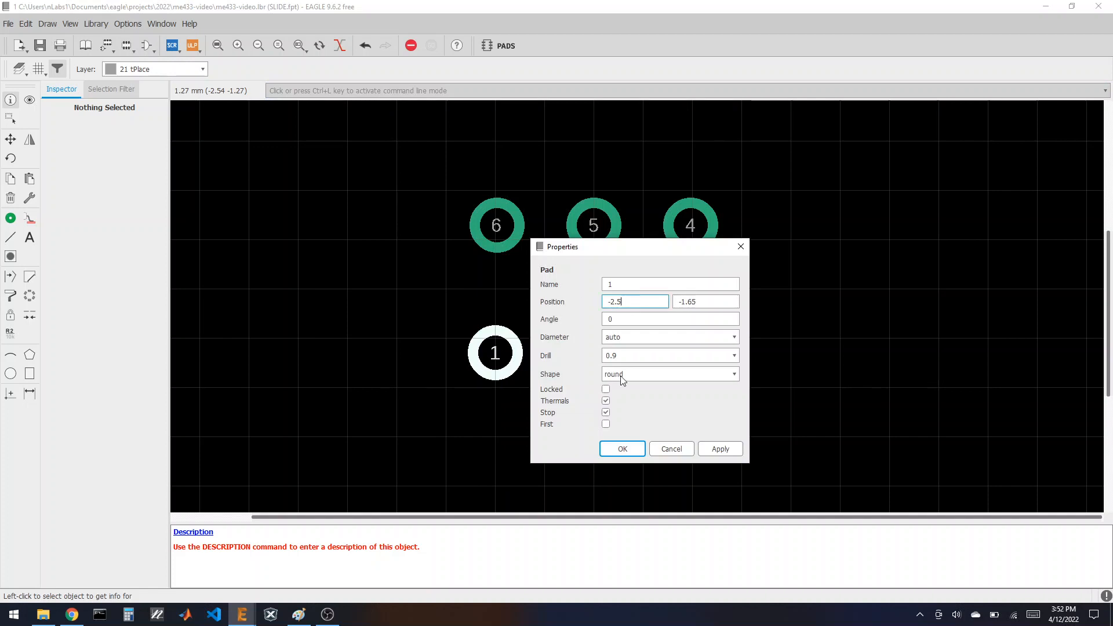
pyautogui.click(625, 448)
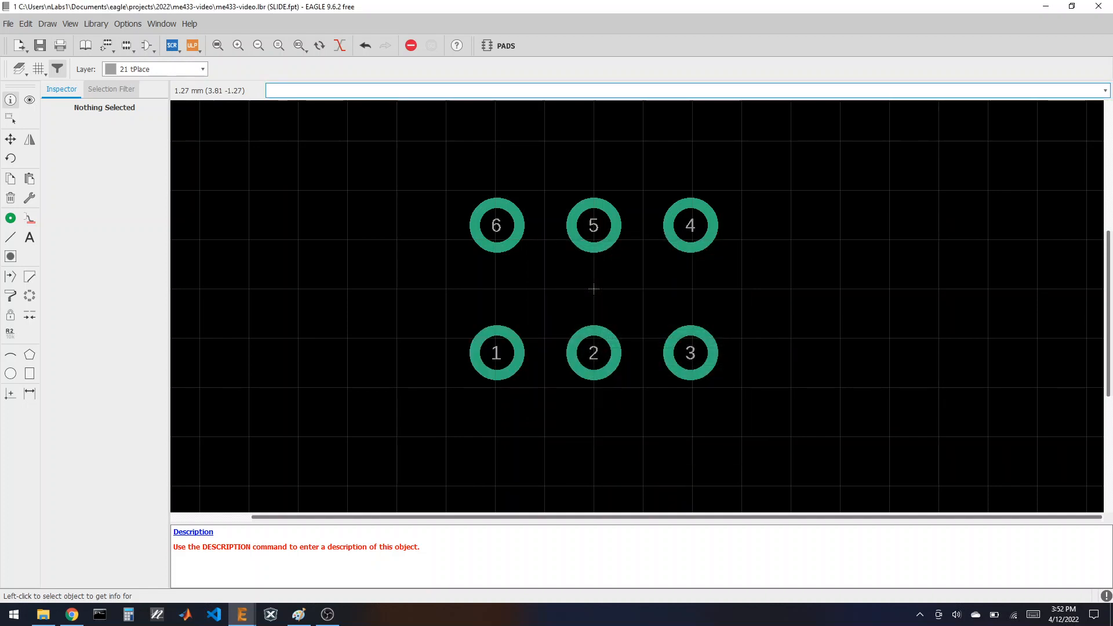
pyautogui.click(69, 618)
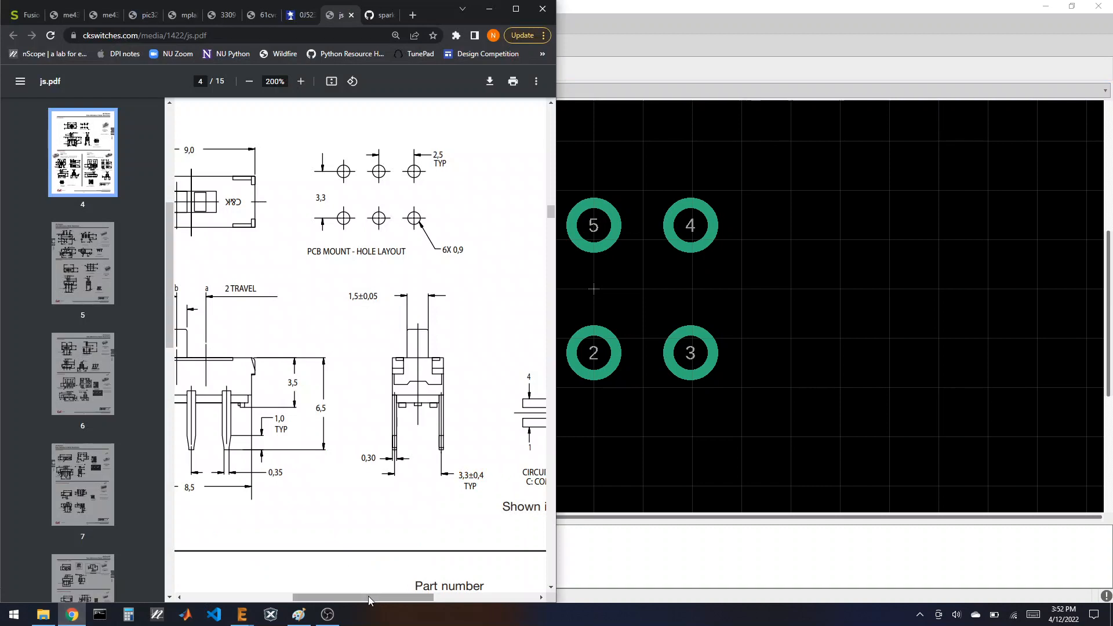
pyautogui.moveTo(368, 596); pyautogui.dragTo(300, 596)
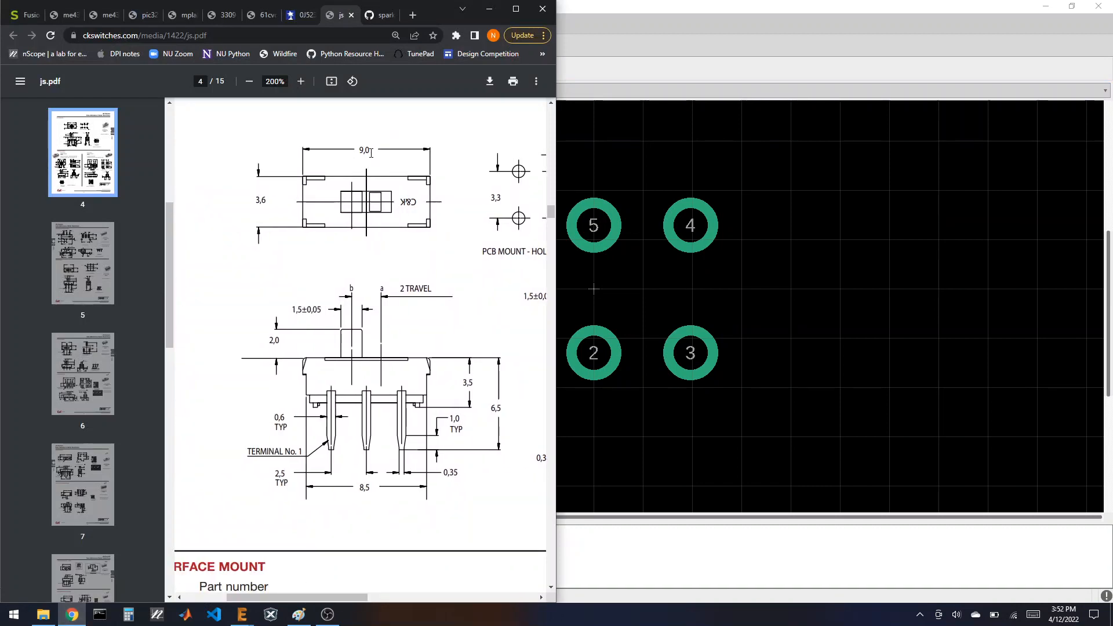
pyautogui.click(634, 15)
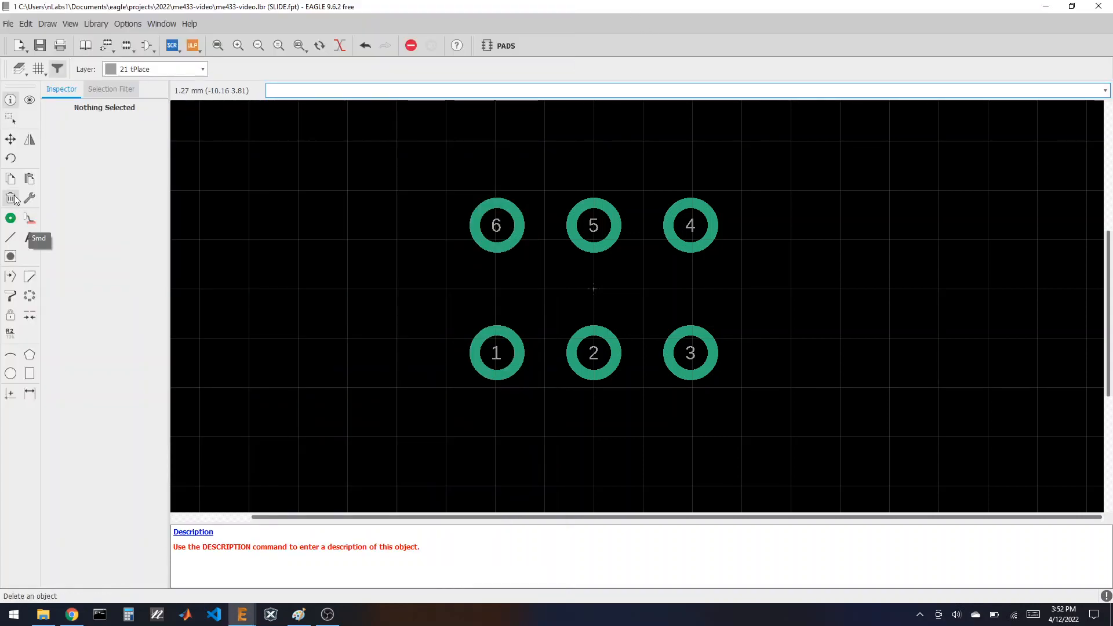
# Step: Set up the Line tool with a 50 mil grid and 16 mil line width
pyautogui.click(11, 237)
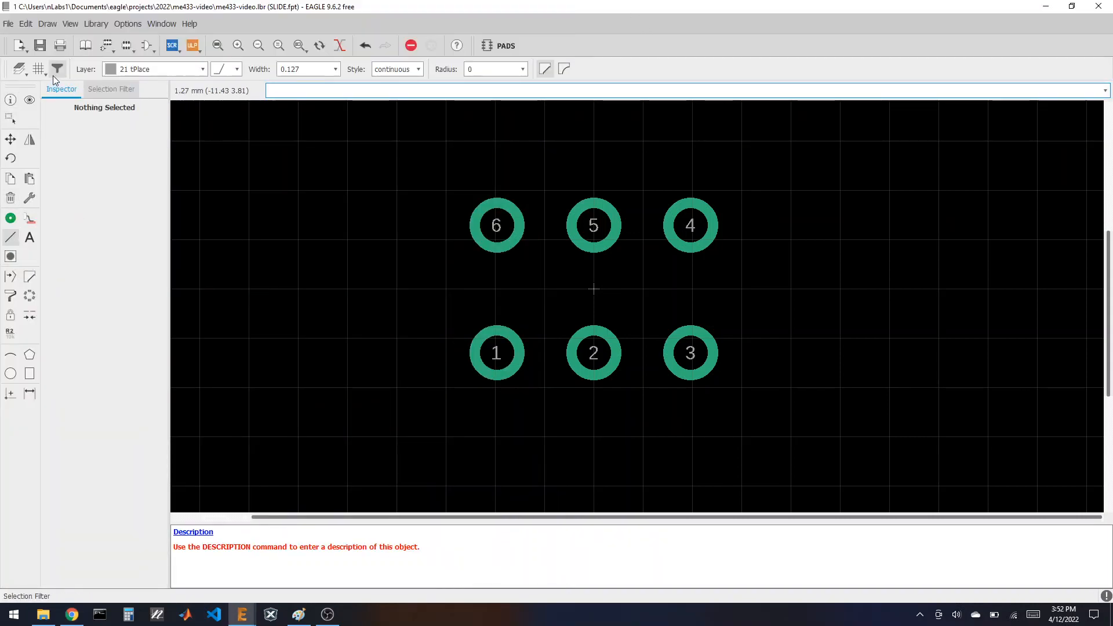
pyautogui.click(39, 69)
pyautogui.click(125, 69)
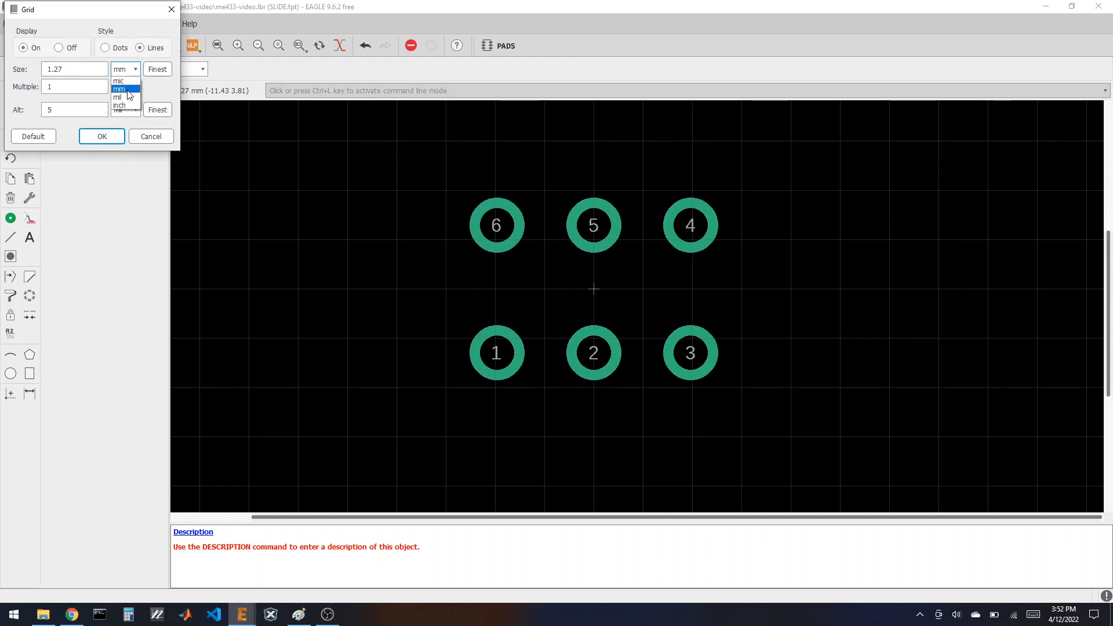
pyautogui.click(125, 96)
pyautogui.press('Return')
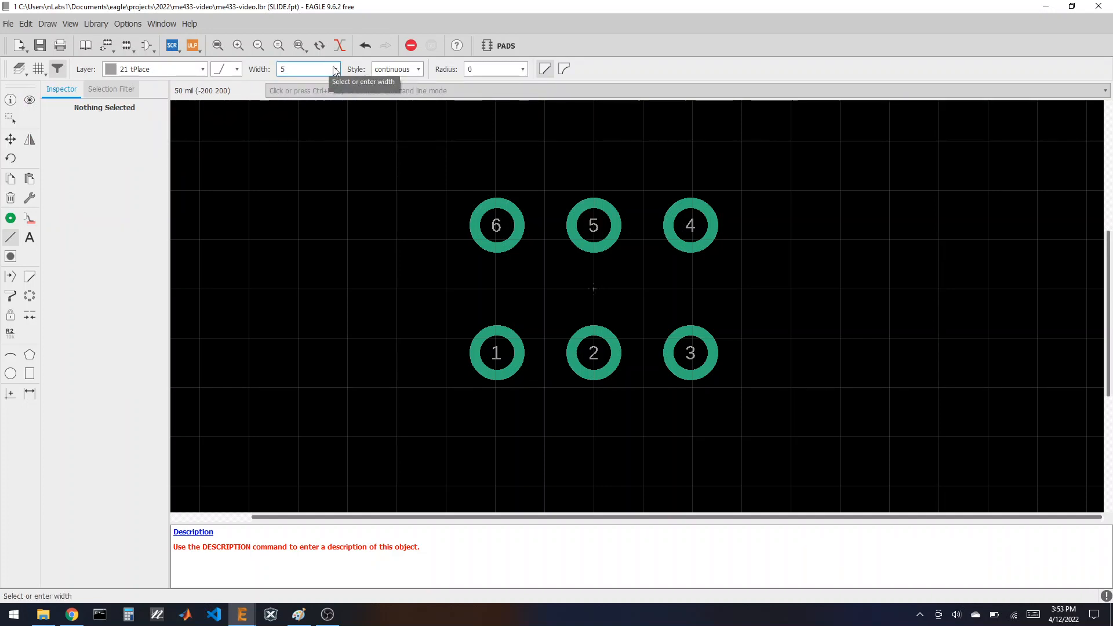
pyautogui.click(335, 69)
pyautogui.click(287, 198)
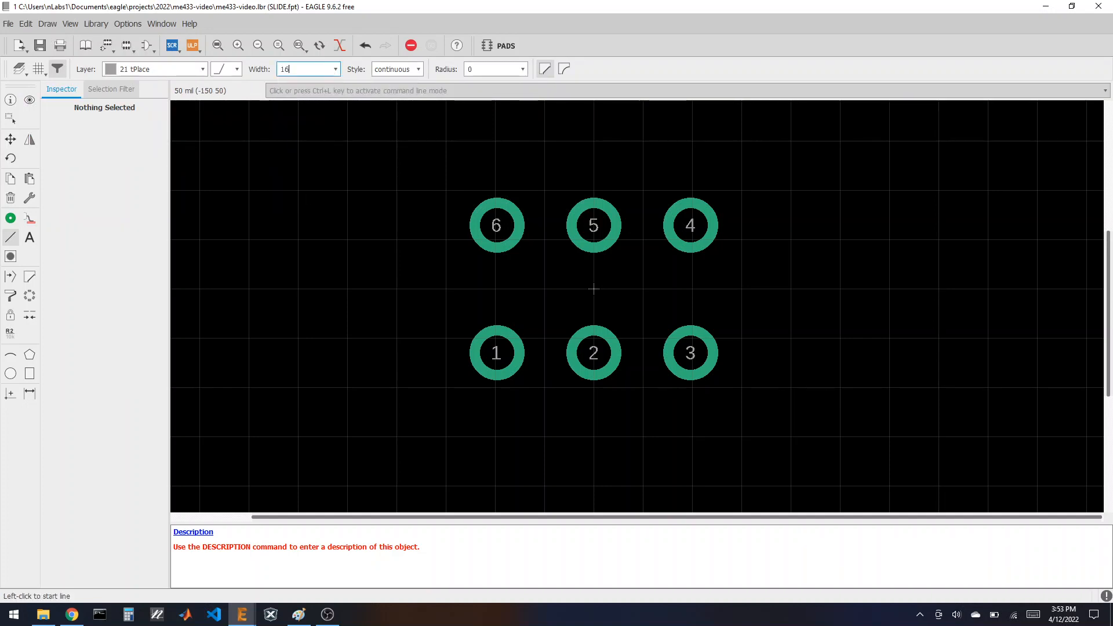
# Step: Draw a closed tPlace rectangle enclosing all six footprint pads
pyautogui.click(446, 192)
pyautogui.click(446, 387)
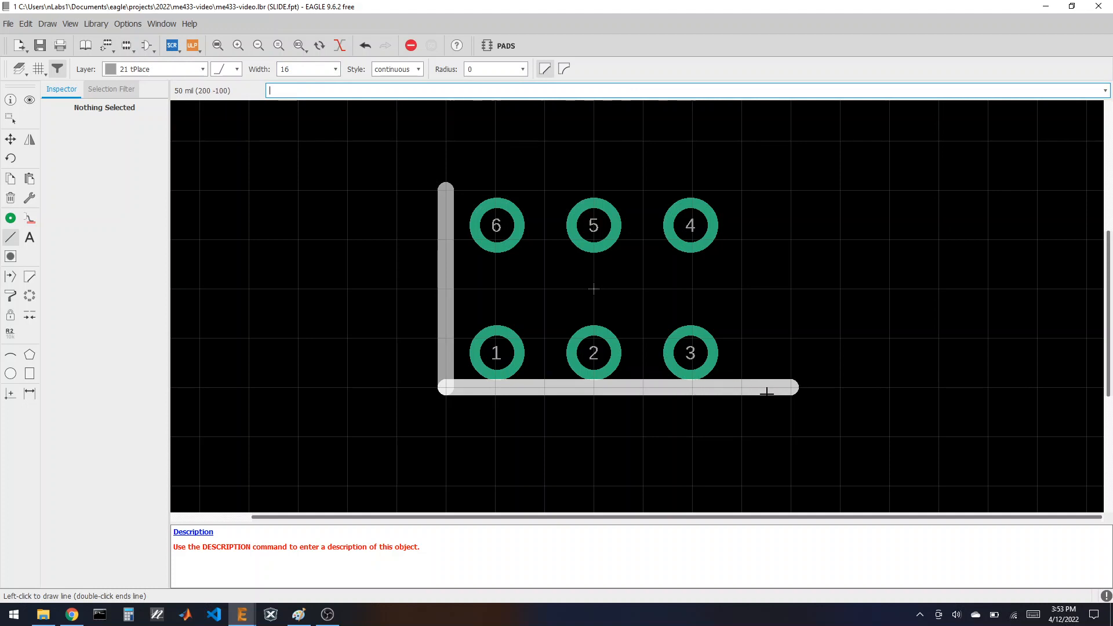
pyautogui.click(742, 388)
pyautogui.click(742, 192)
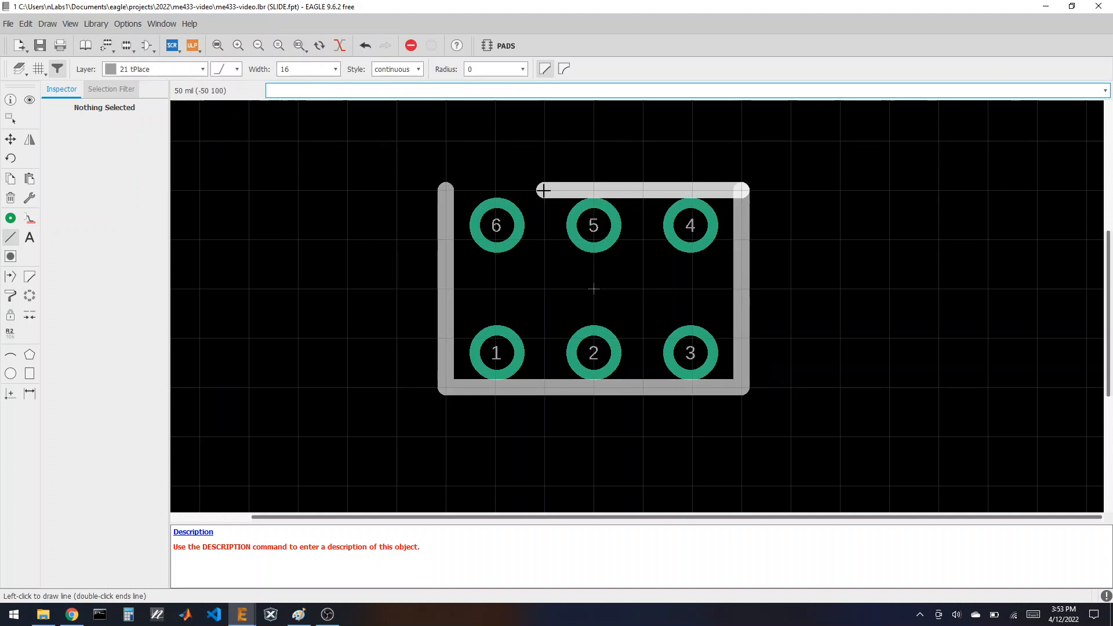
pyautogui.doubleClick(446, 192)
# Step: Set the grid back to 1.27 mm
pyautogui.click(37, 69)
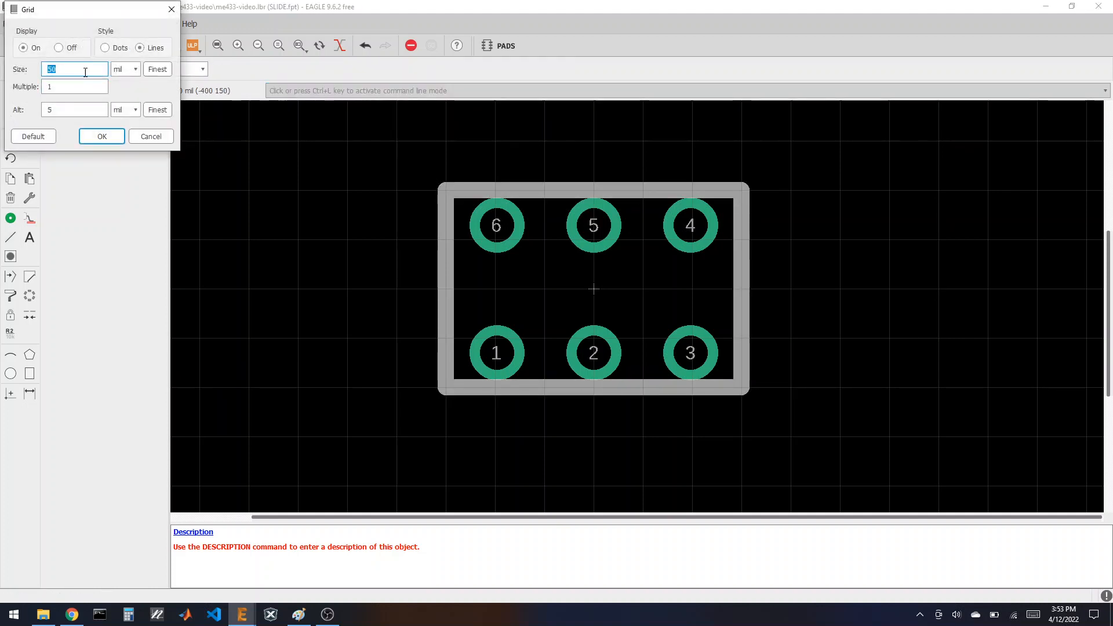
pyautogui.click(125, 69)
pyautogui.click(119, 89)
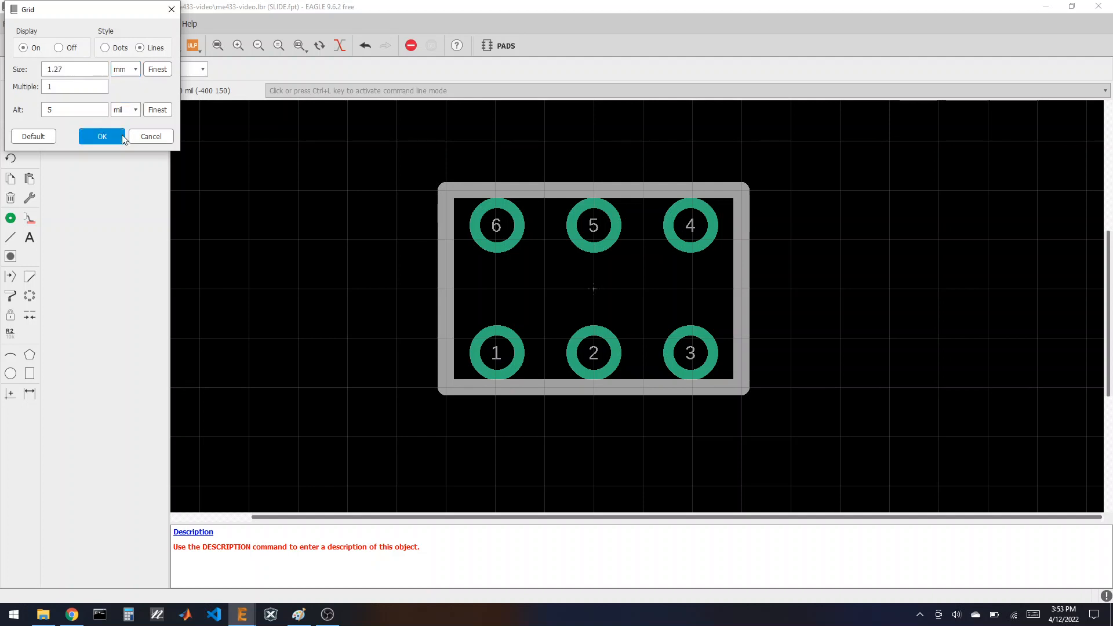
pyautogui.click(102, 136)
pyautogui.click(11, 99)
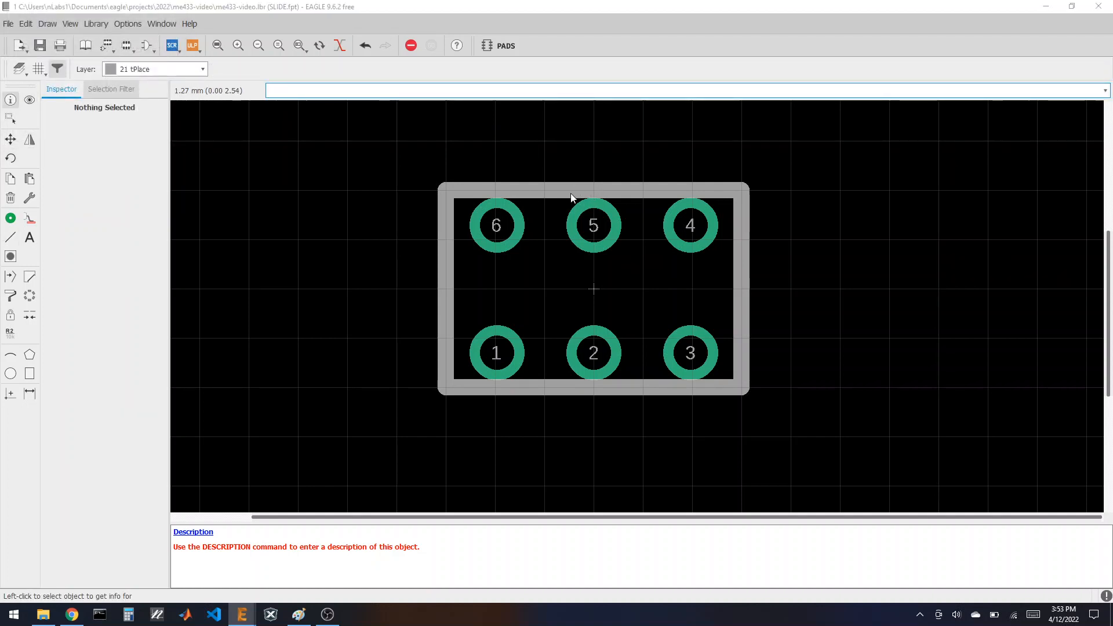
# Step: Move the top outline edge to y = 1.8 mm, spanning x = 4.5 to -4.5
pyautogui.click(570, 193)
pyautogui.click(303, 113)
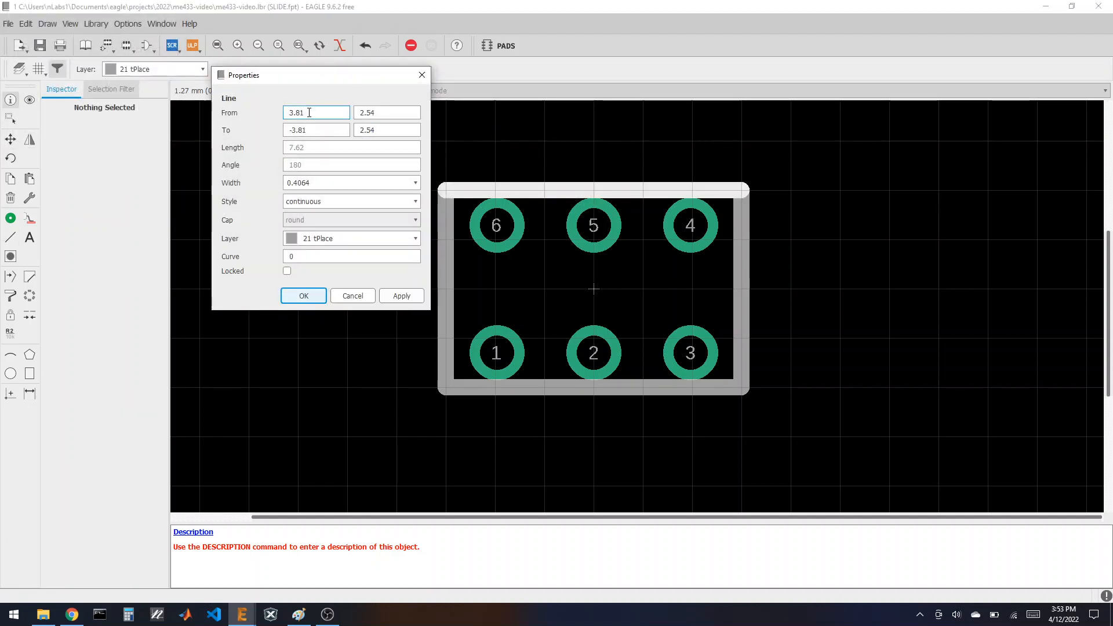
pyautogui.click(72, 616)
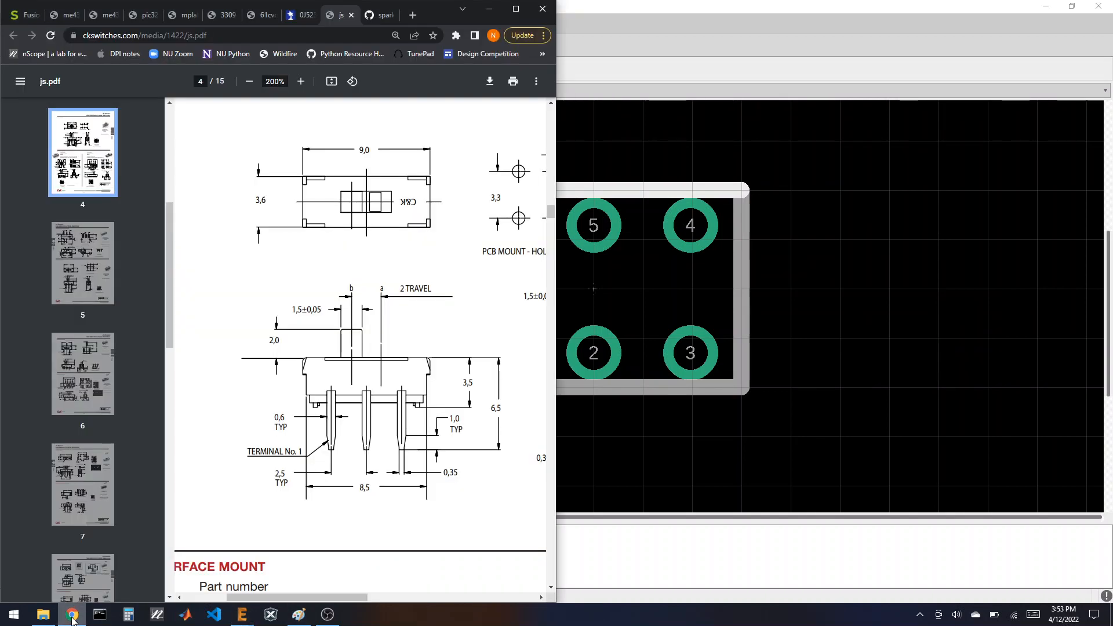
pyautogui.click(72, 615)
pyautogui.click(318, 129)
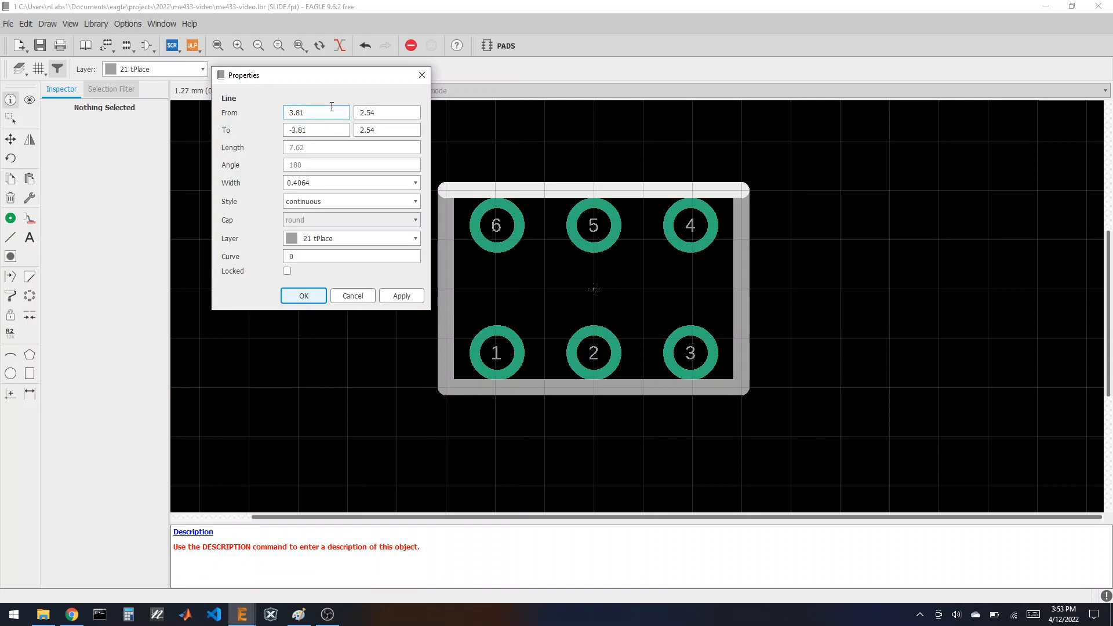
pyautogui.press('Tab')
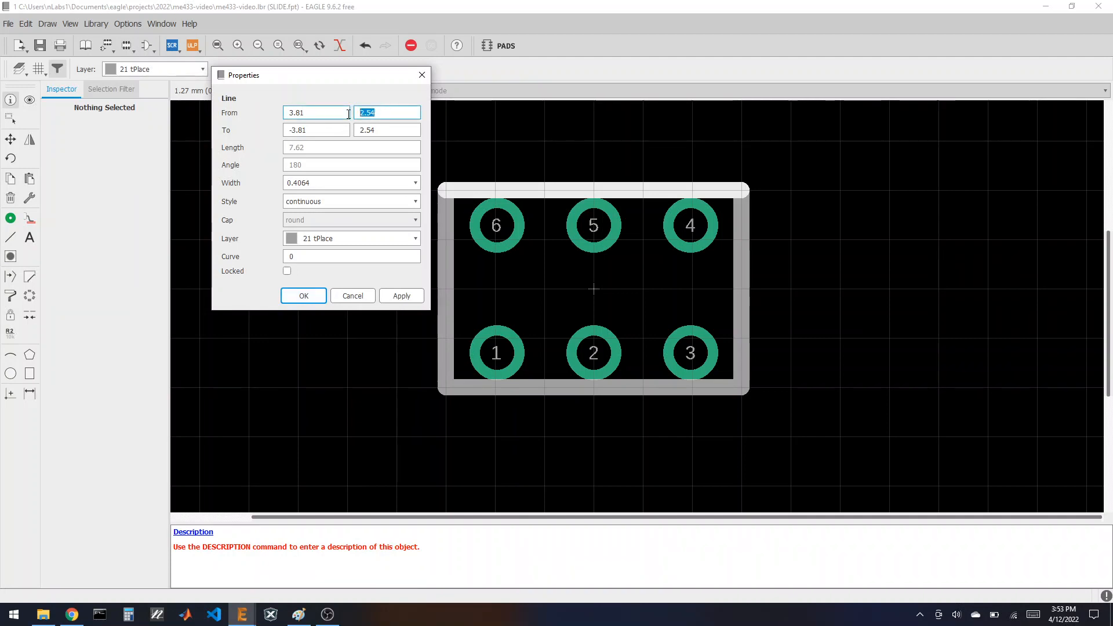
pyautogui.write('1.8')
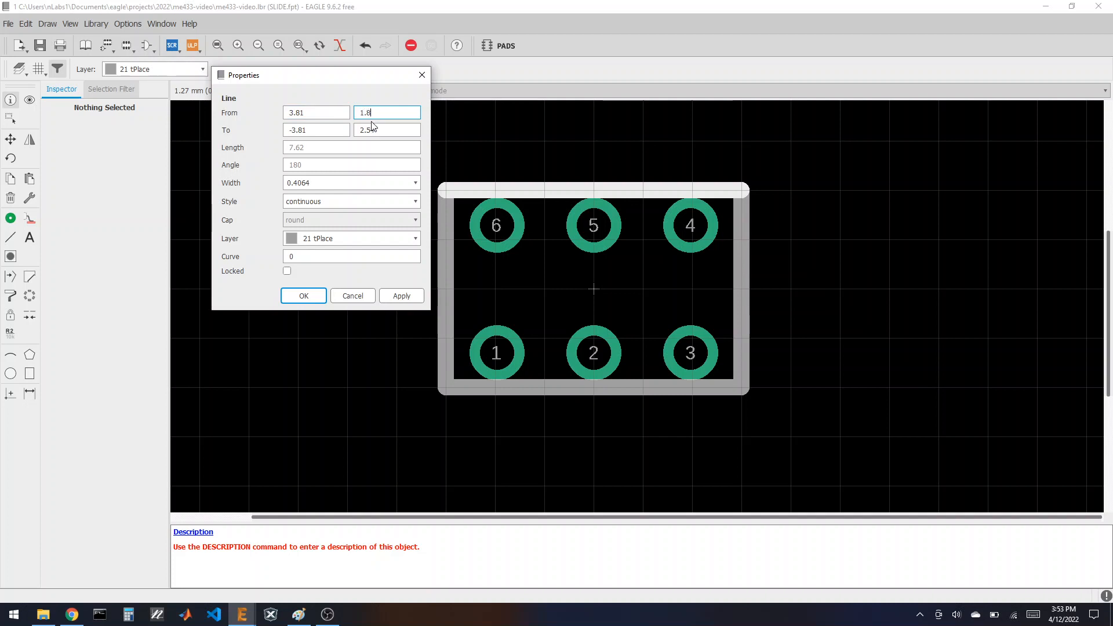
pyautogui.click(373, 128)
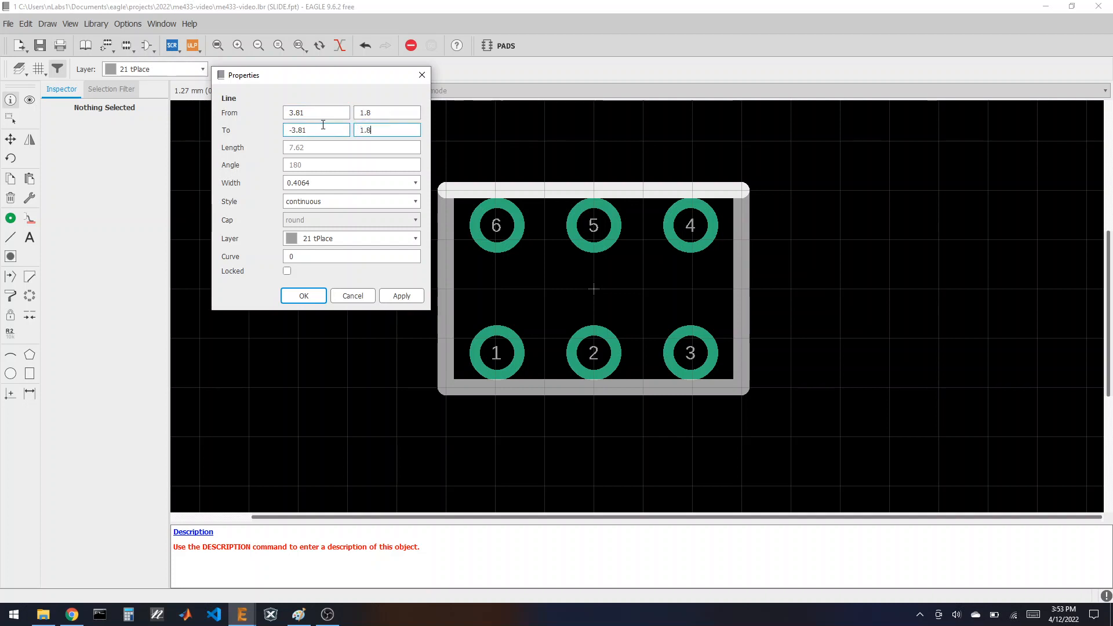
pyautogui.click(400, 296)
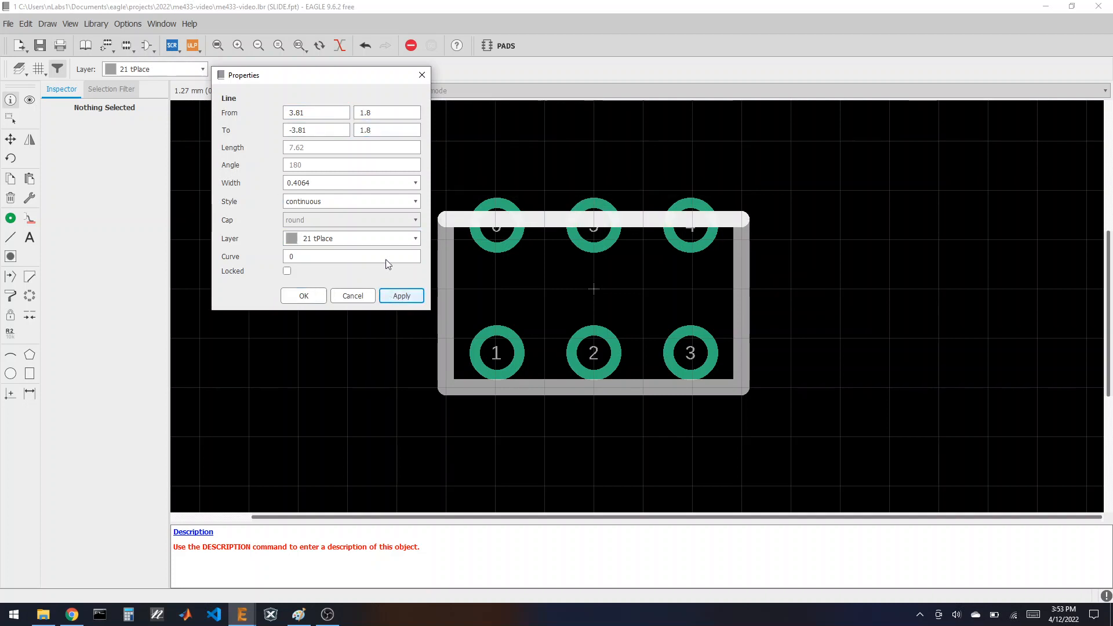
pyautogui.click(316, 113)
pyautogui.write('4')
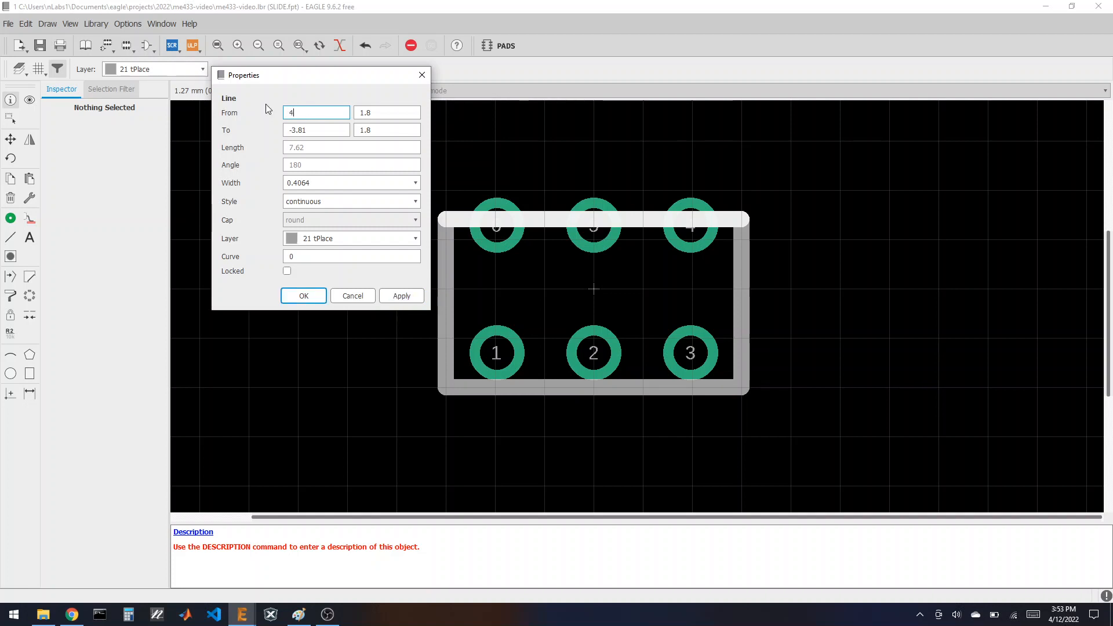
pyautogui.write('.5')
pyautogui.moveTo(318, 132); pyautogui.dragTo(293, 131)
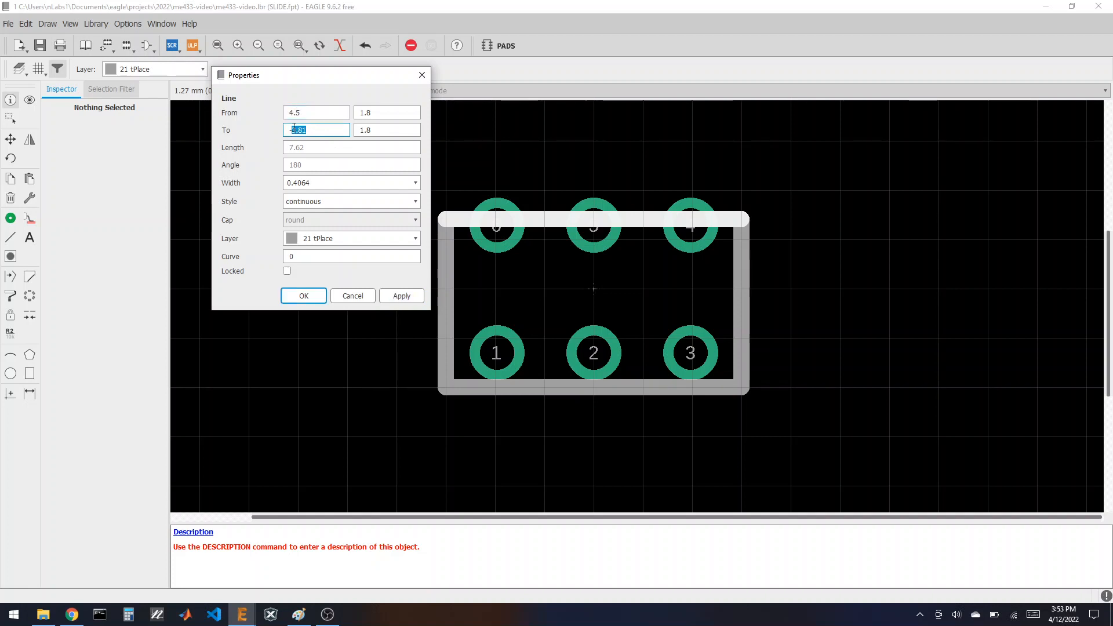
pyautogui.click(303, 295)
# Step: Set the bottom outline edge from (-4.5, -1.8) to (4.5, -1.8)
pyautogui.click(574, 382)
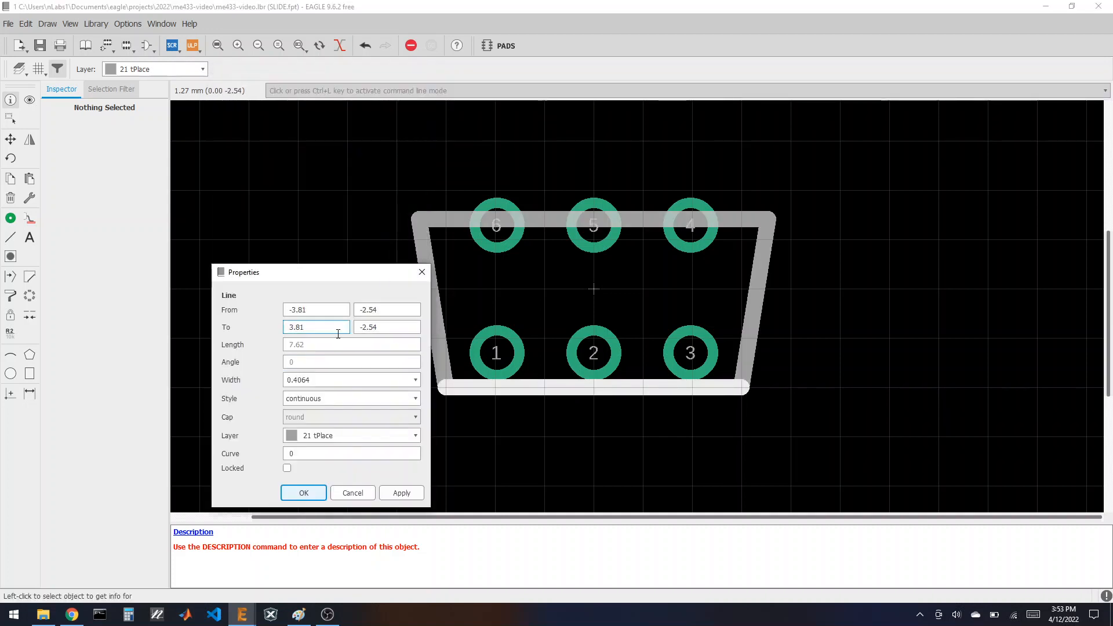
pyautogui.moveTo(378, 310); pyautogui.dragTo(290, 332)
pyautogui.write('1.8')
pyautogui.write('1')
pyautogui.write('.8')
pyautogui.write('4.5')
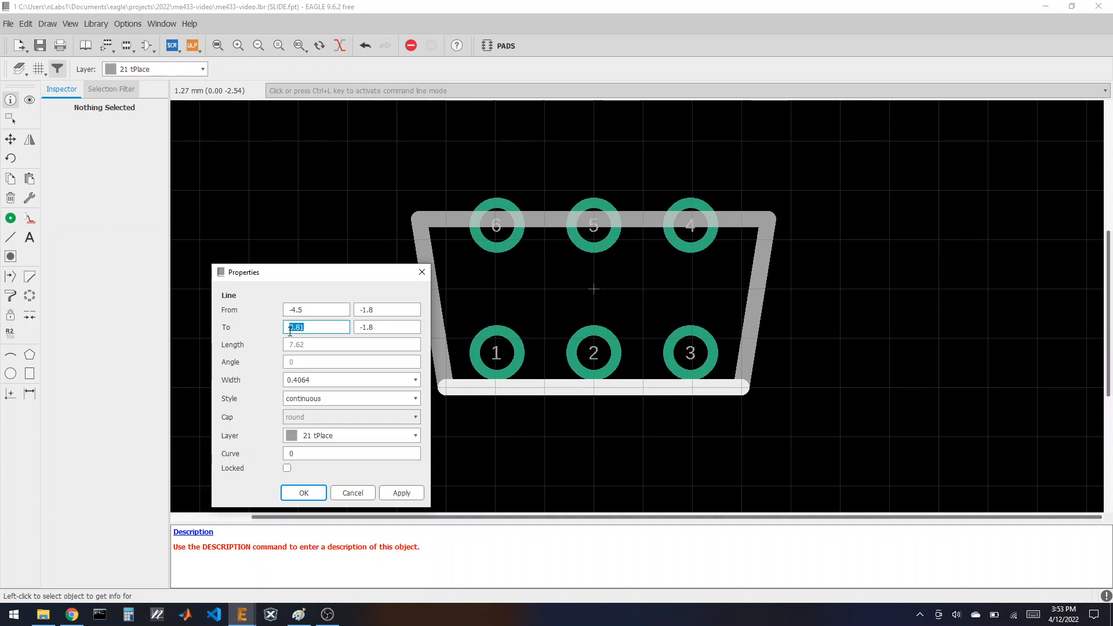
pyautogui.write('4.5')
pyautogui.press('Return')
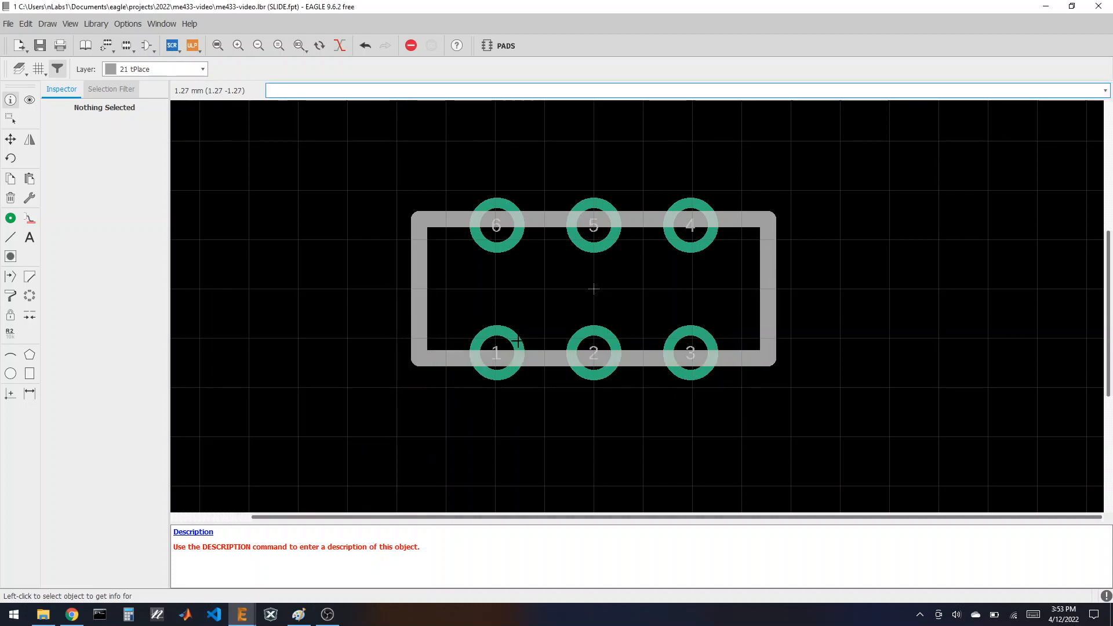
# Step: Change the grid to 50 mil
pyautogui.click(32, 238)
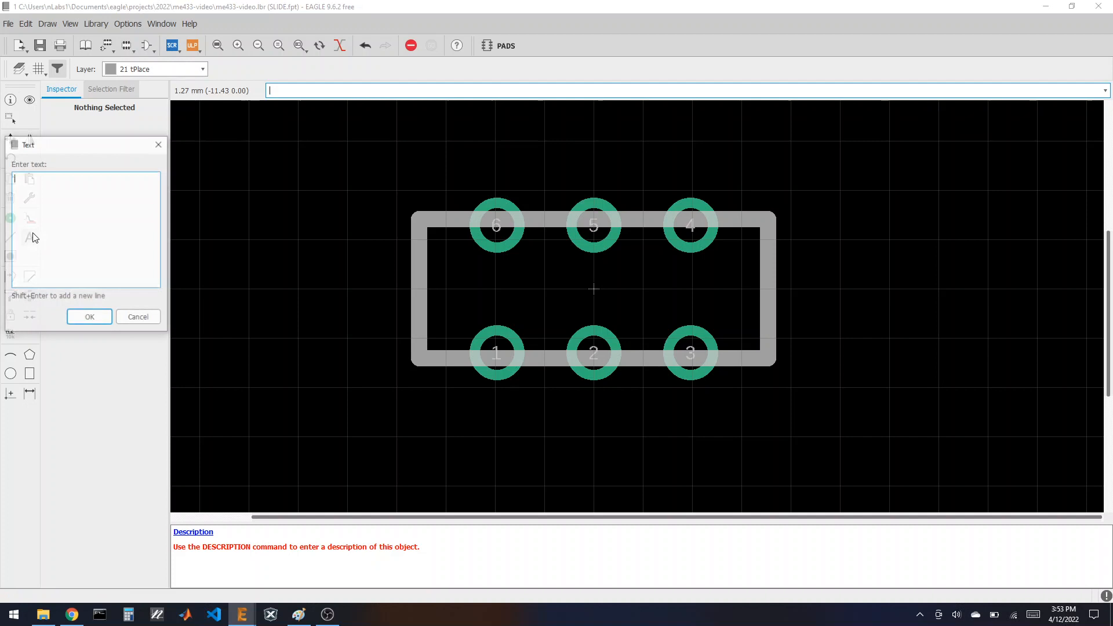
pyautogui.click(121, 316)
pyautogui.click(38, 69)
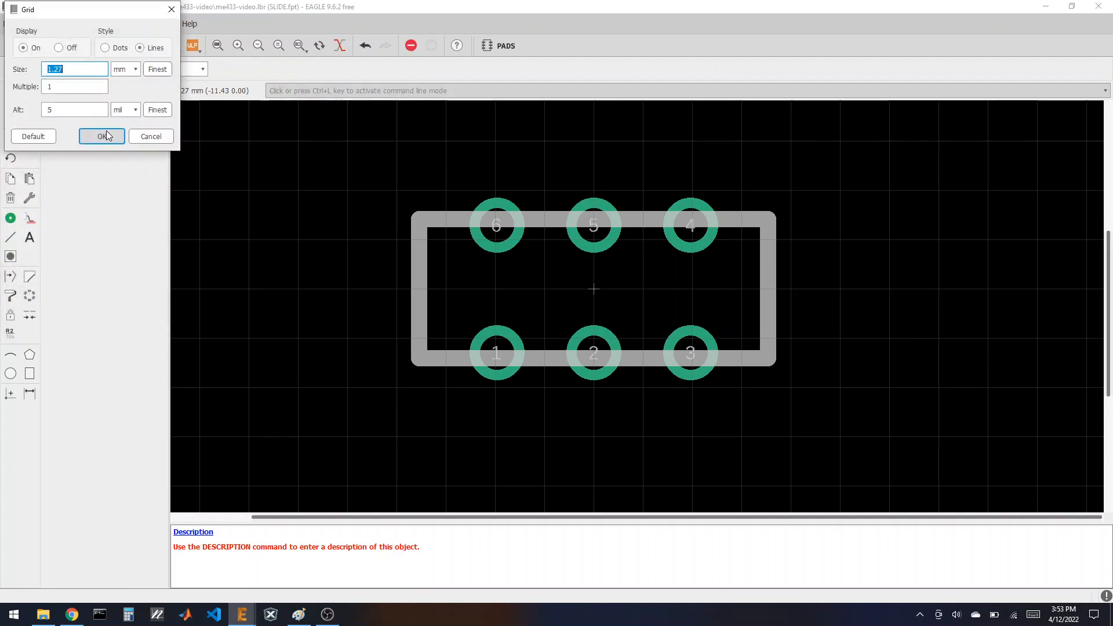
pyautogui.click(118, 73)
pyautogui.click(124, 96)
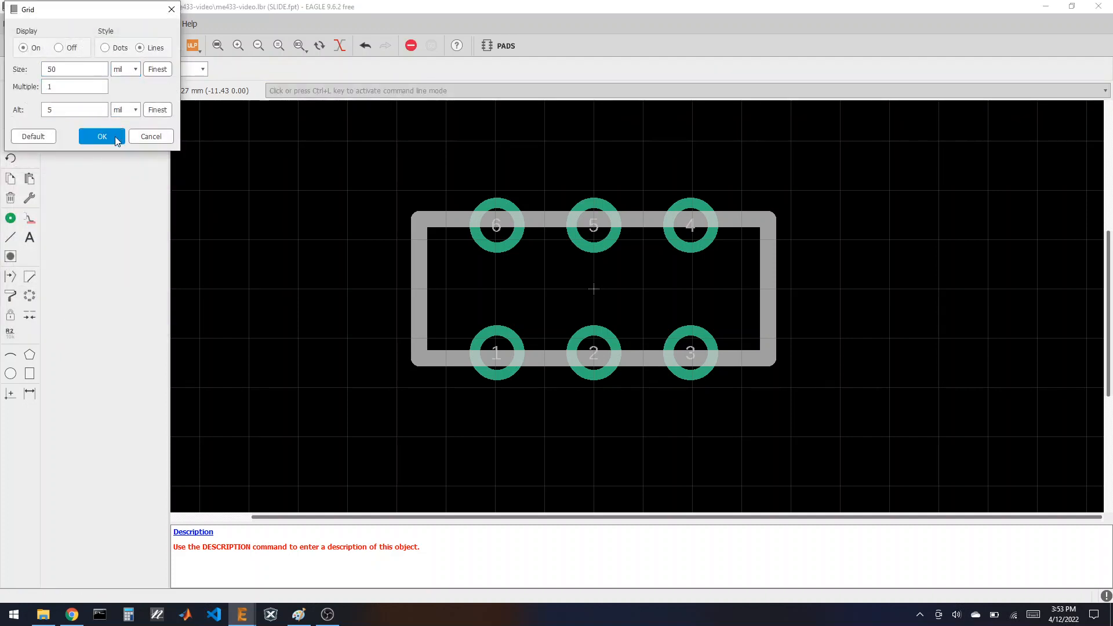
pyautogui.click(102, 137)
# Step: Place >NAME and, just below it, >VALUE to the right of the pads
pyautogui.click(29, 238)
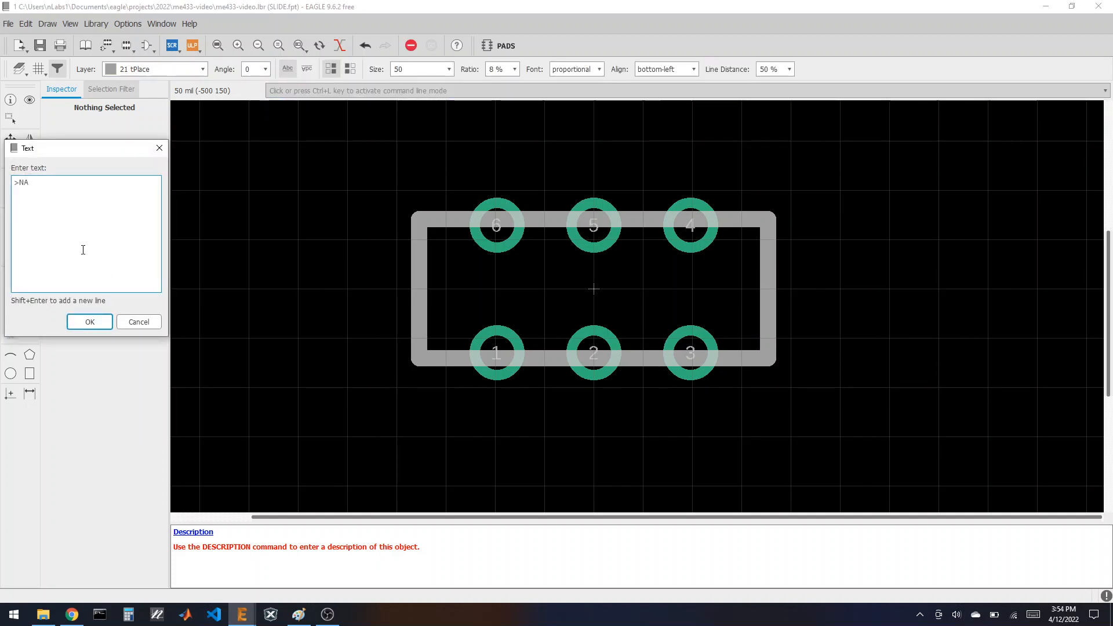
pyautogui.click(90, 322)
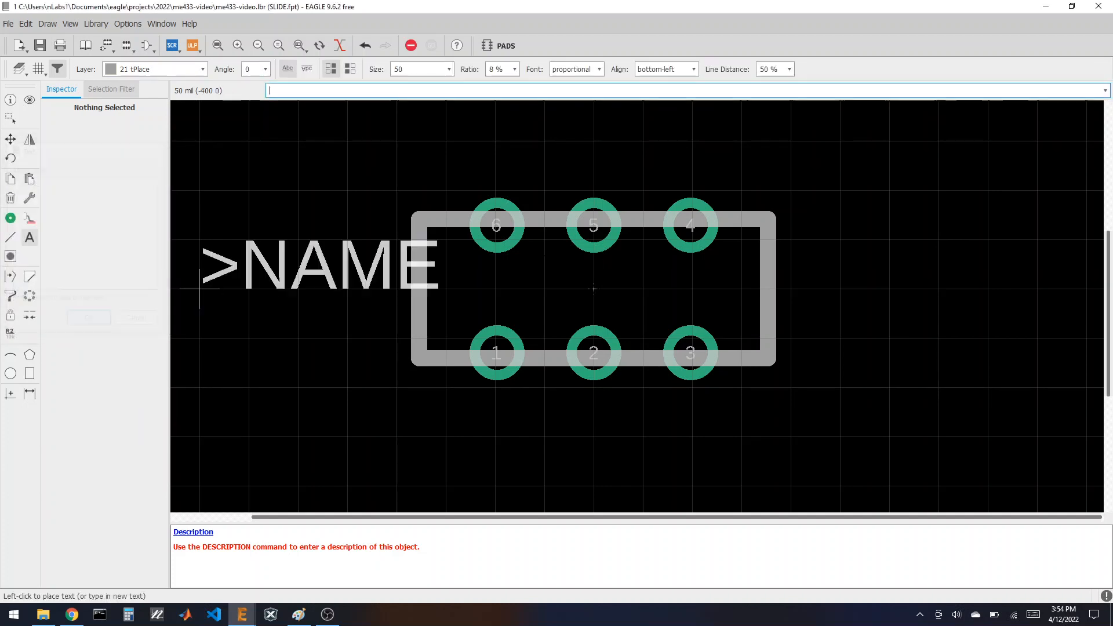
pyautogui.click(791, 238)
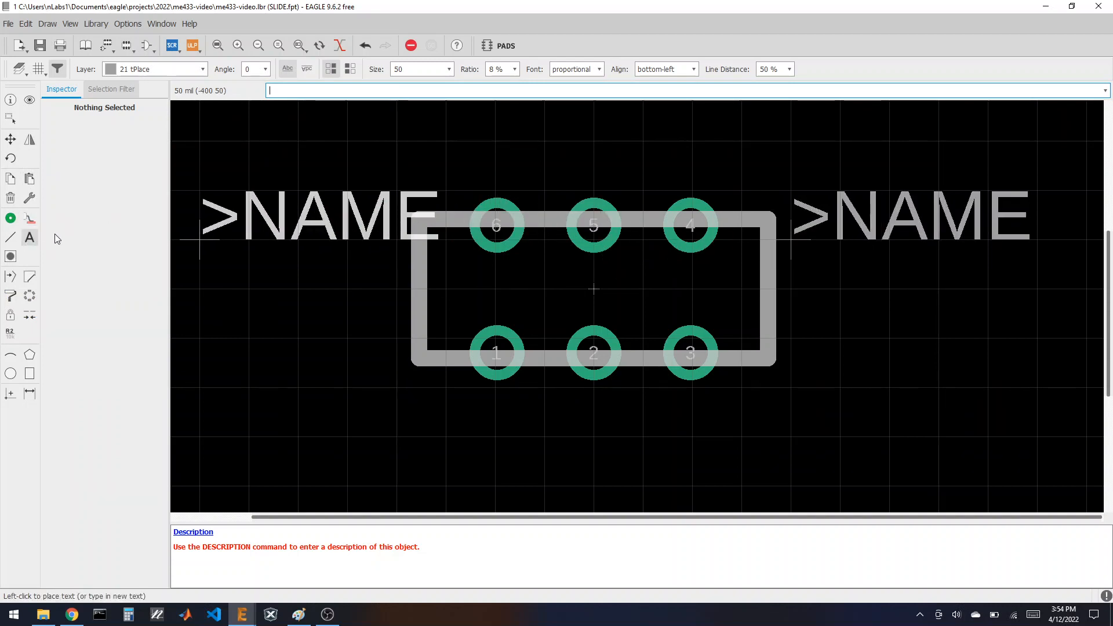
pyautogui.click(29, 237)
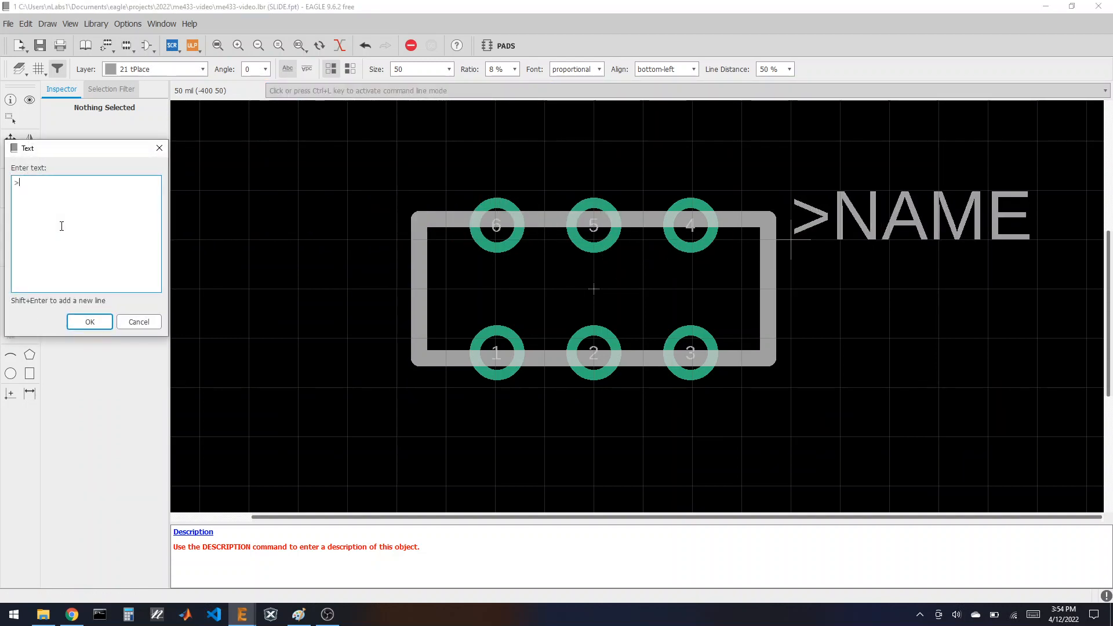
pyautogui.write('>VALUE')
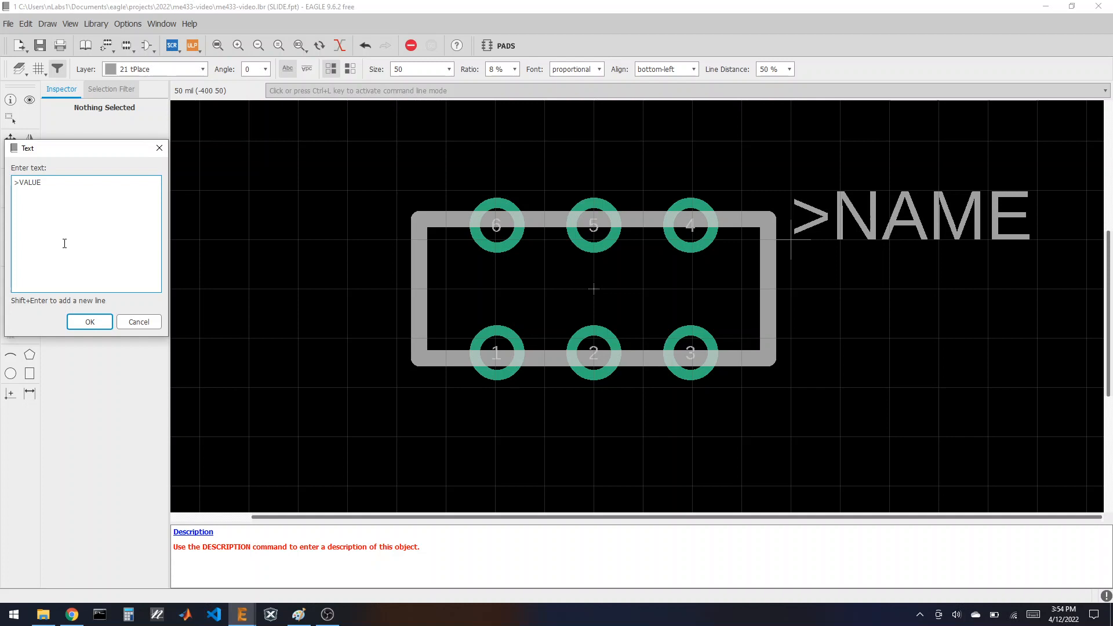
pyautogui.click(90, 322)
pyautogui.click(772, 288)
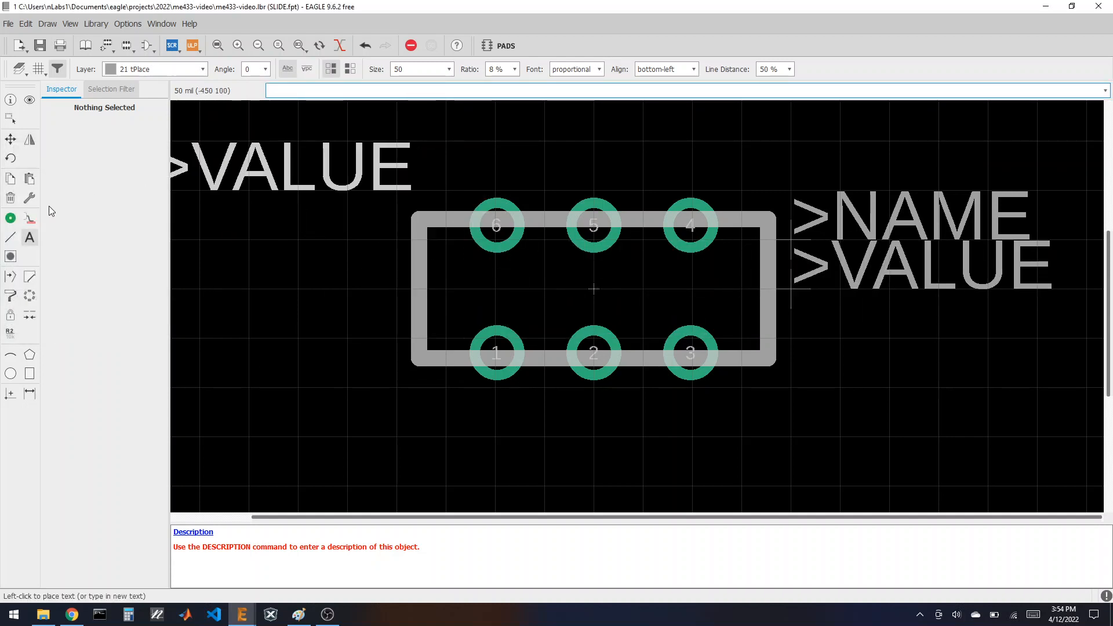
pyautogui.click(11, 237)
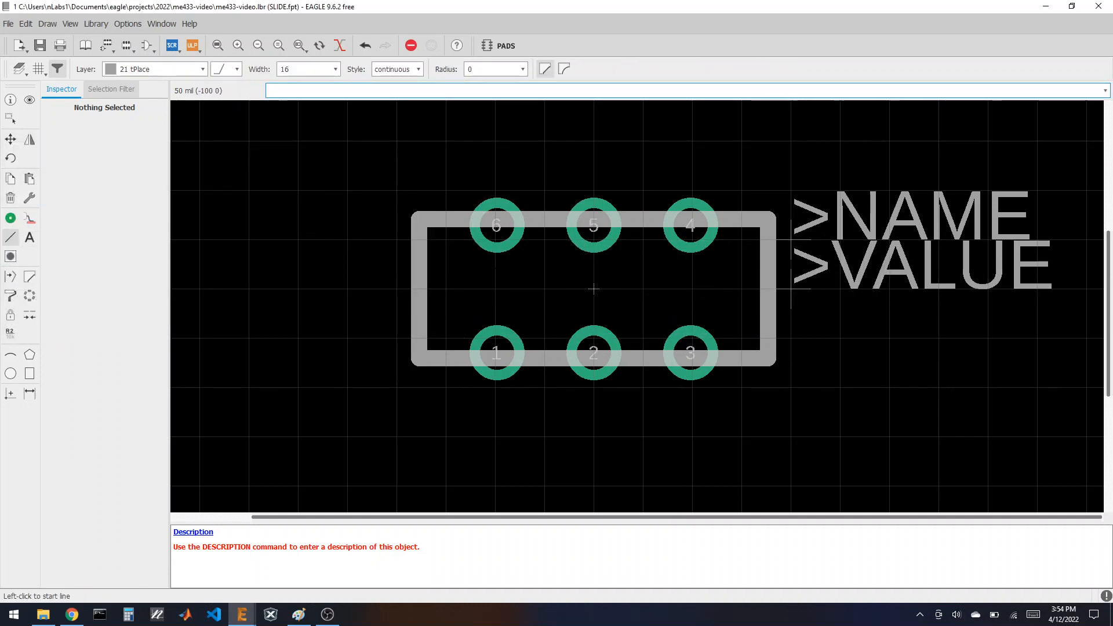
# Step: Draw a small closed rectangle inside the outline between pads 6/5 and the lower pad row
pyautogui.click(494, 266)
pyautogui.click(495, 306)
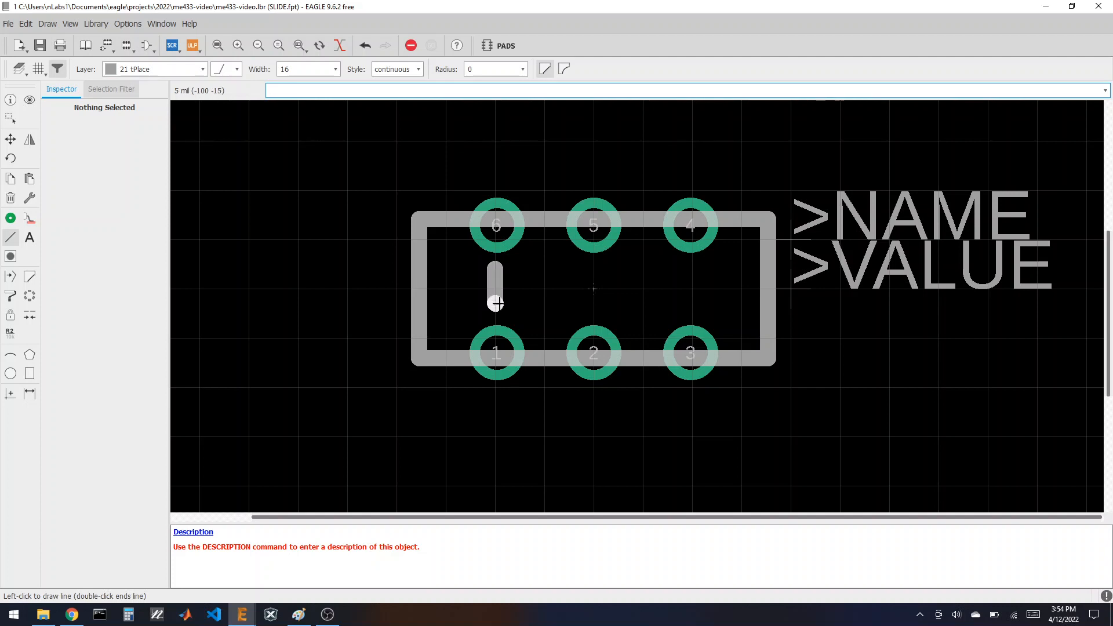
pyautogui.click(593, 305)
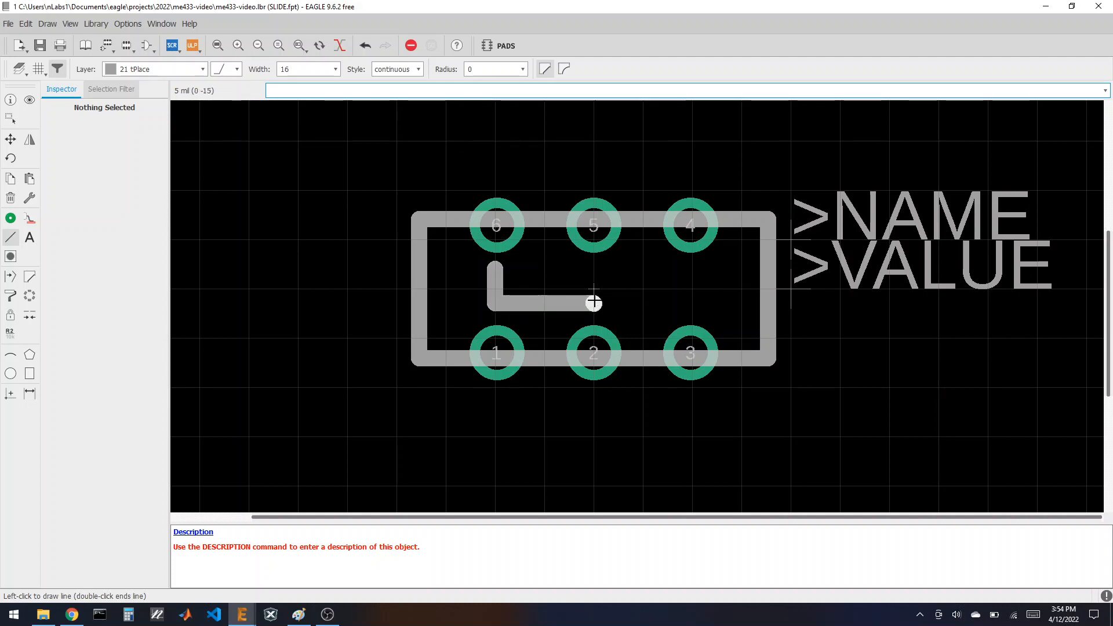
pyautogui.click(594, 270)
pyautogui.doubleClick(495, 268)
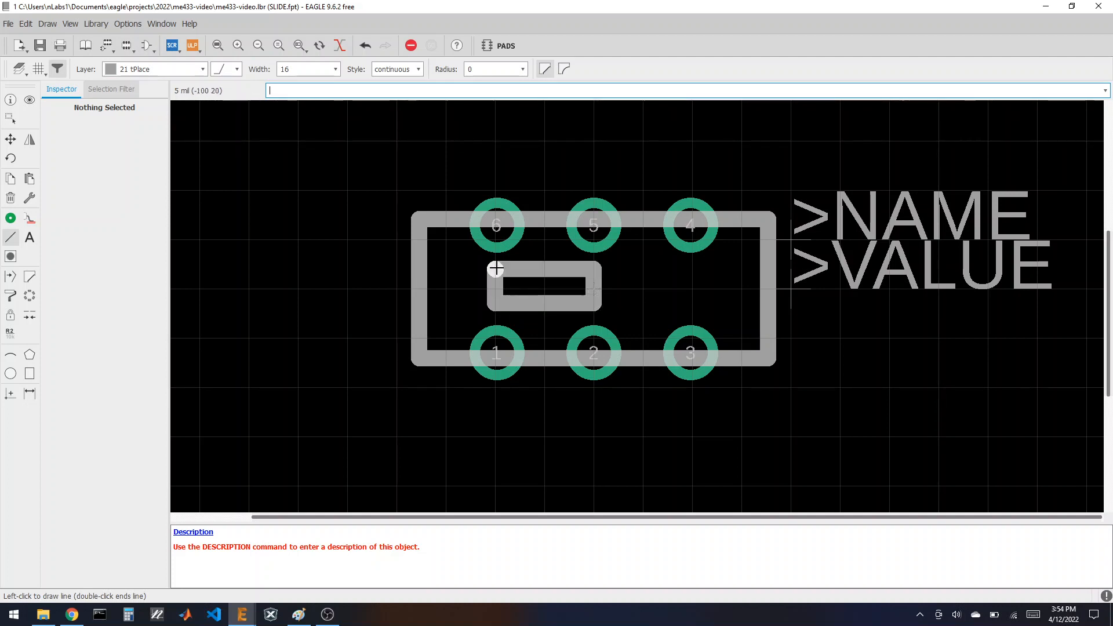
pyautogui.scroll(-1, 593, 288)
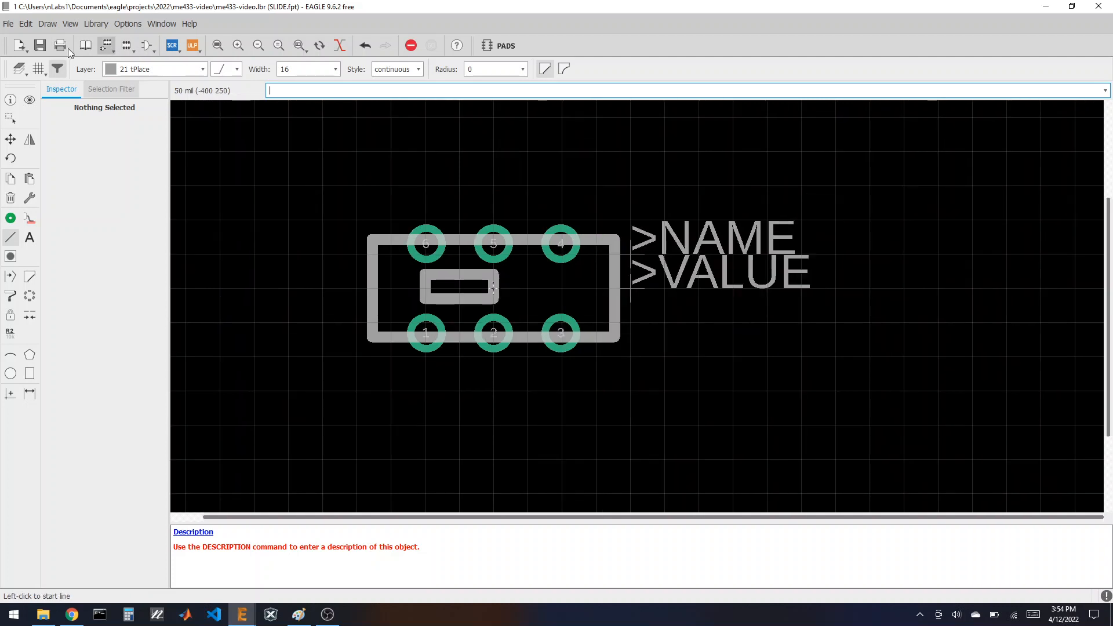
# Step: Keep the 50 mil grid and save the library
pyautogui.click(38, 69)
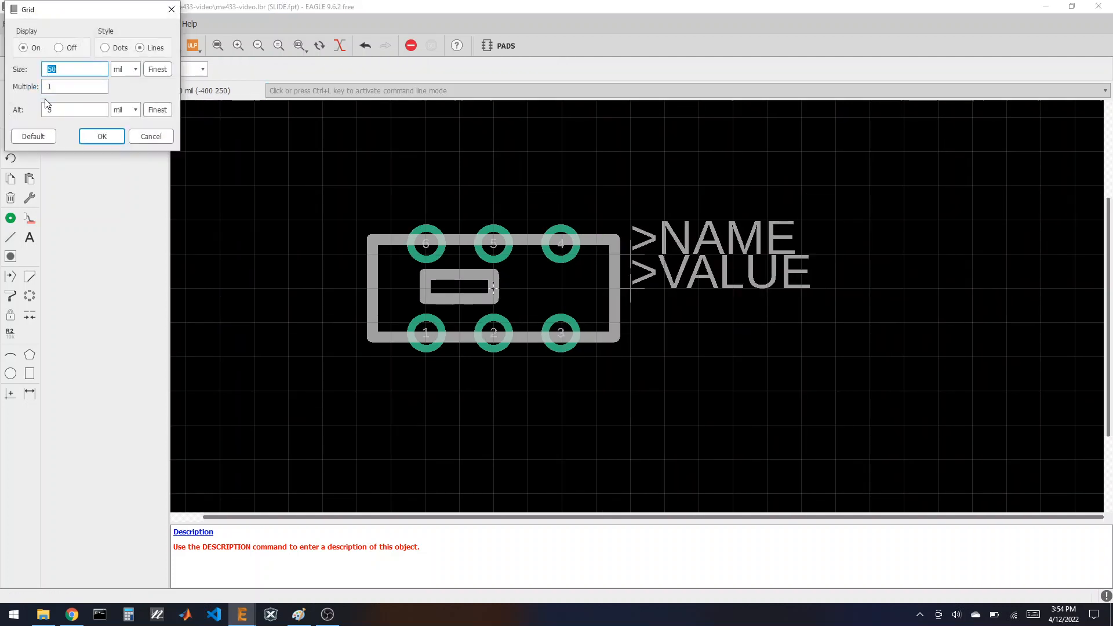
pyautogui.click(102, 137)
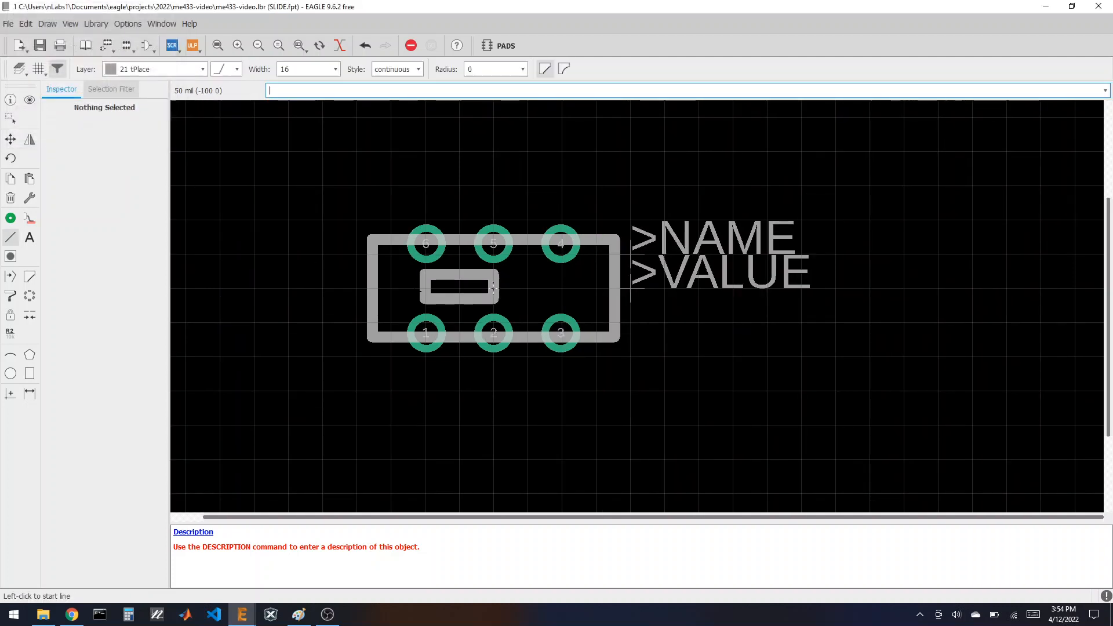
pyautogui.click(39, 45)
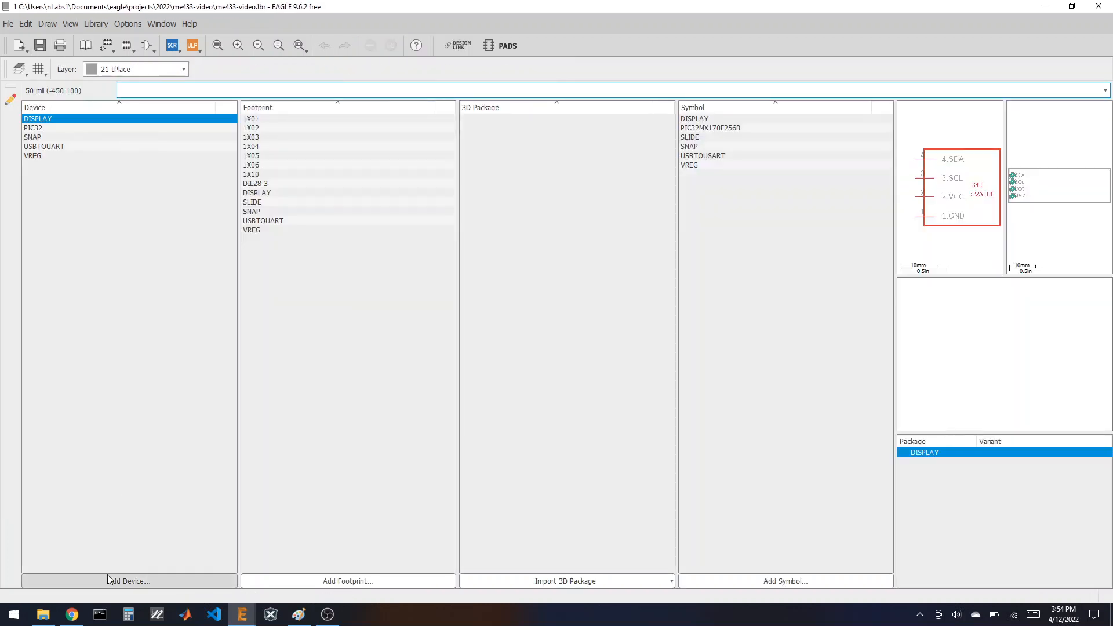
# Step: Create the SLIDE device and place the SLIDE symbol in it
pyautogui.click(110, 577)
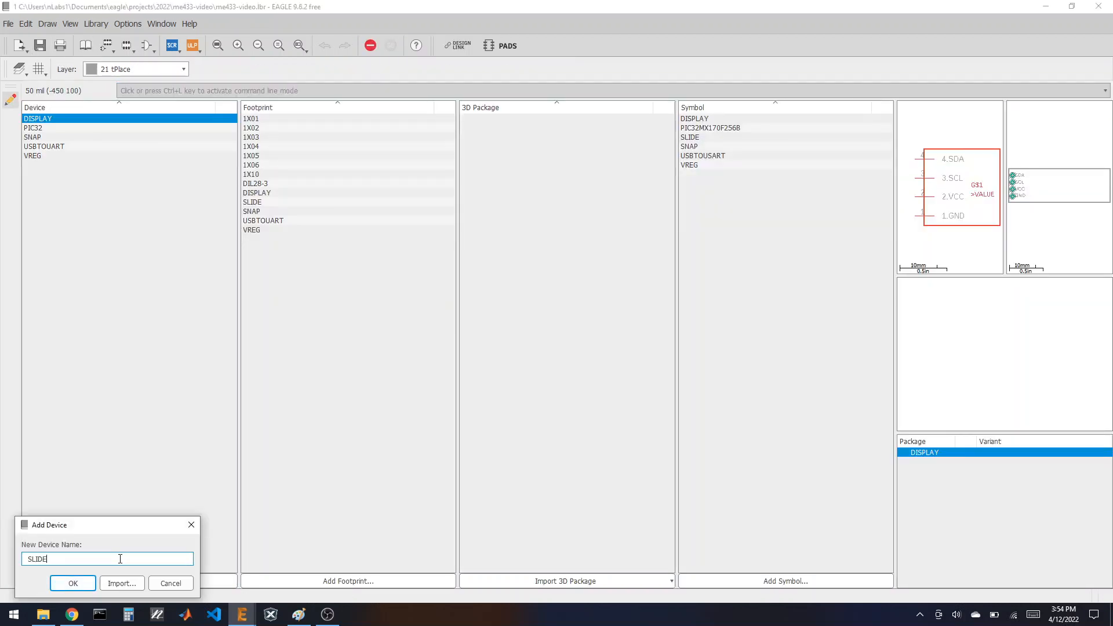
pyautogui.press('Return')
pyautogui.click(94, 583)
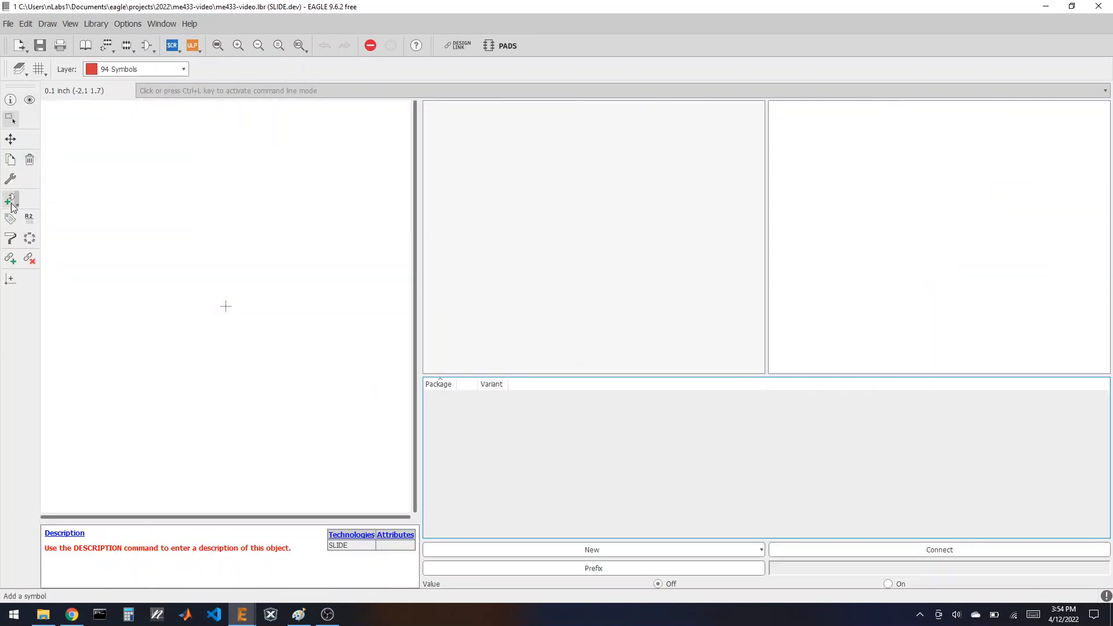
pyautogui.click(11, 200)
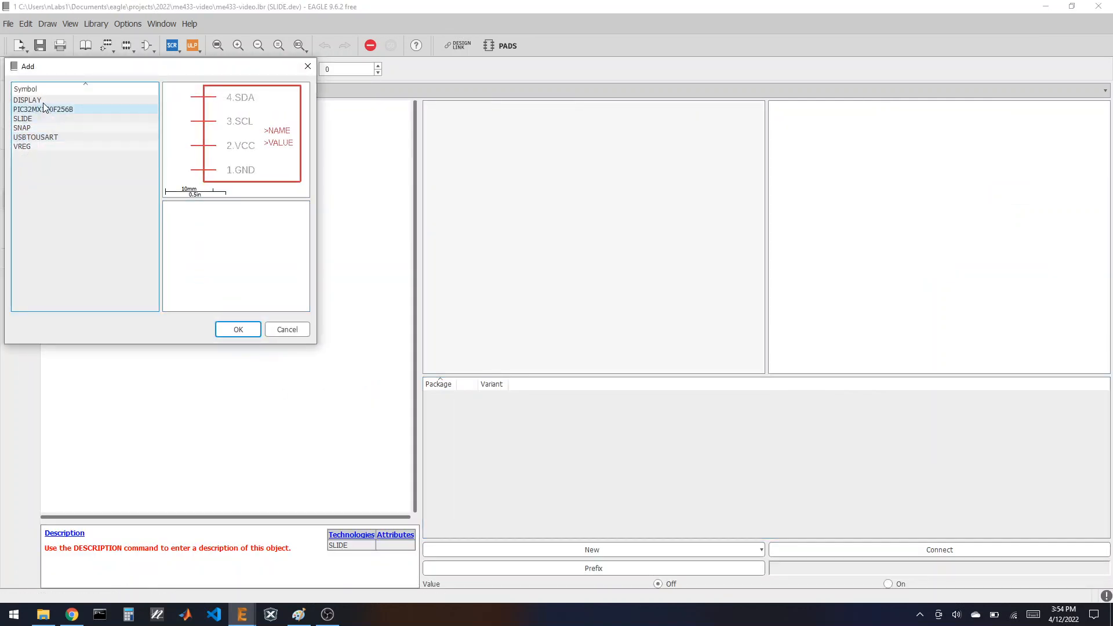
pyautogui.click(36, 118)
pyautogui.click(238, 330)
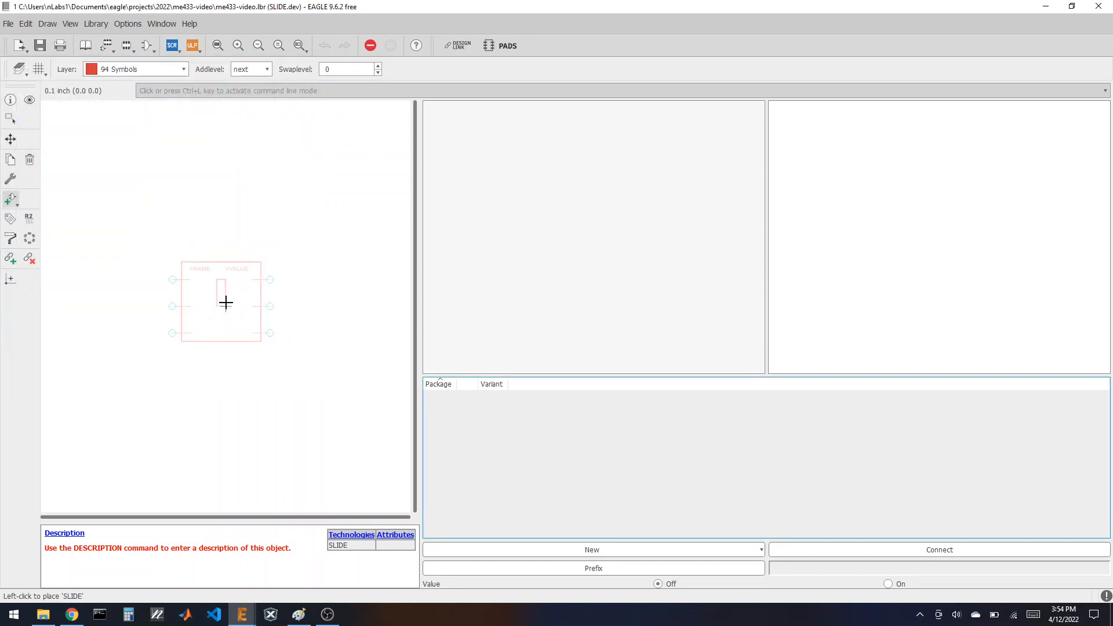
pyautogui.click(226, 306)
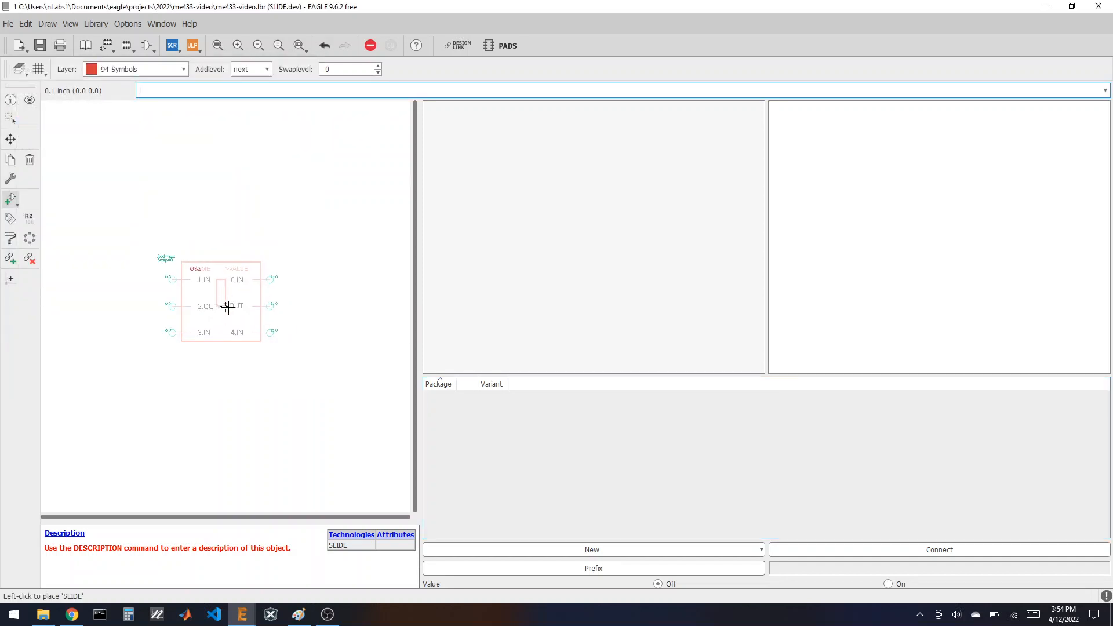
# Step: Add the local SLIDE footprint as the device's package variant
pyautogui.click(533, 550)
pyautogui.click(498, 563)
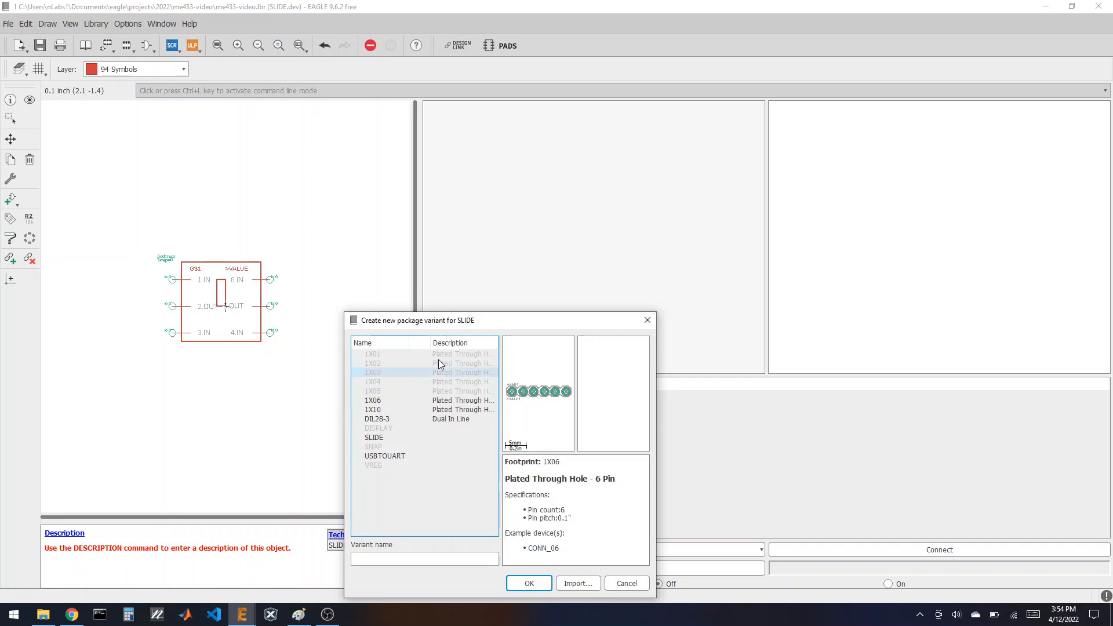
pyautogui.click(382, 438)
pyautogui.click(528, 583)
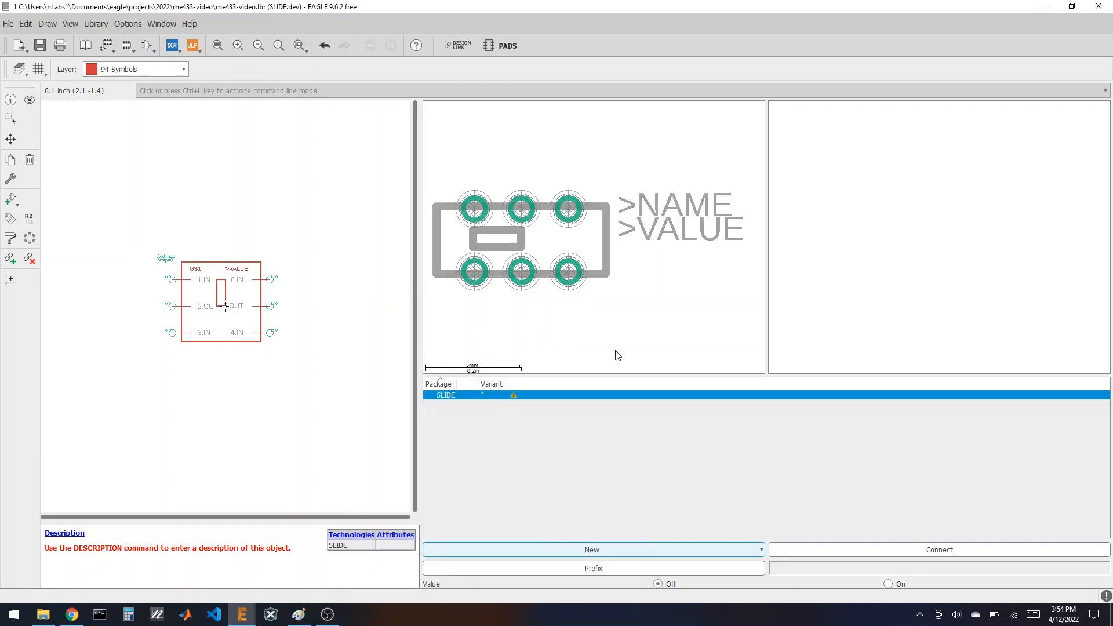
# Step: Connect all six pins to pads 1–6 and accept the connections
pyautogui.click(871, 551)
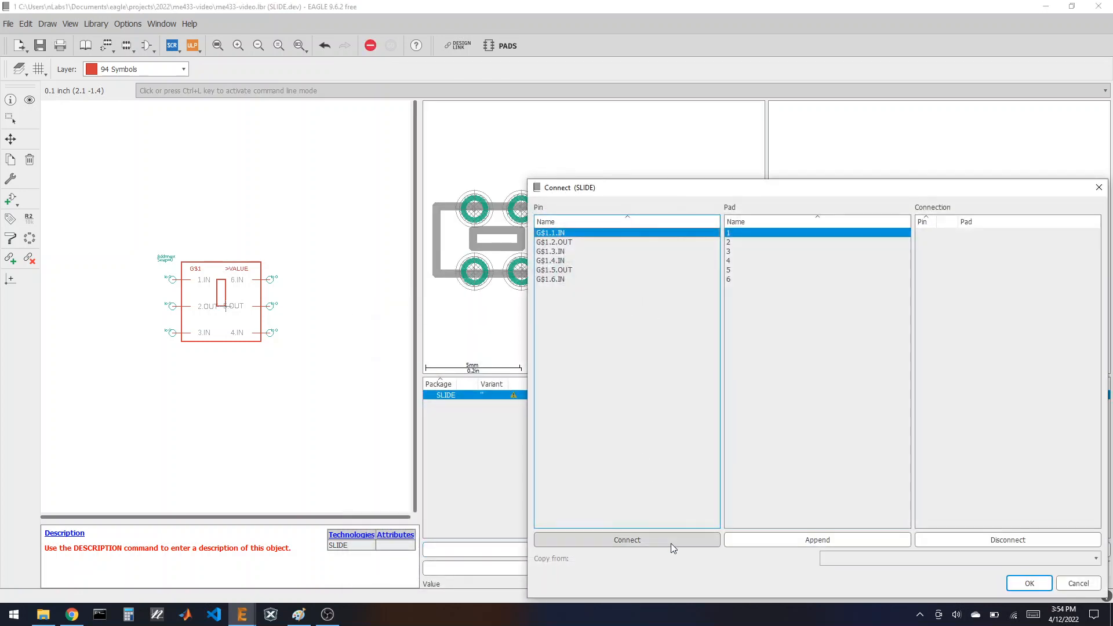
pyautogui.click(642, 547)
pyautogui.click(642, 545)
pyautogui.click(641, 545)
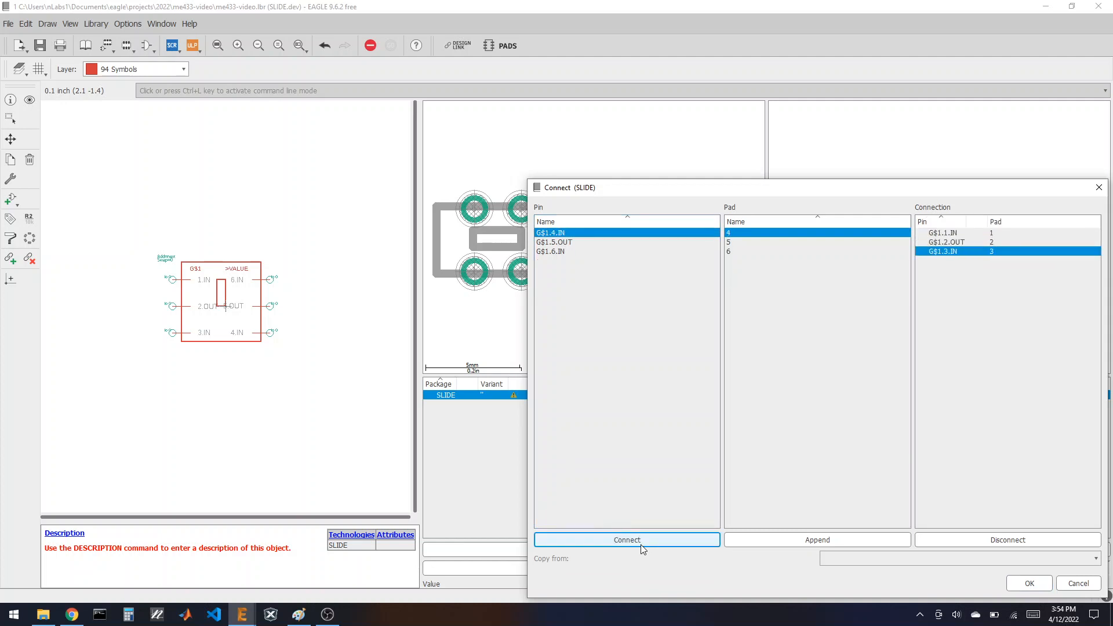
pyautogui.click(642, 545)
pyautogui.click(642, 547)
pyautogui.click(642, 547)
pyautogui.click(1029, 583)
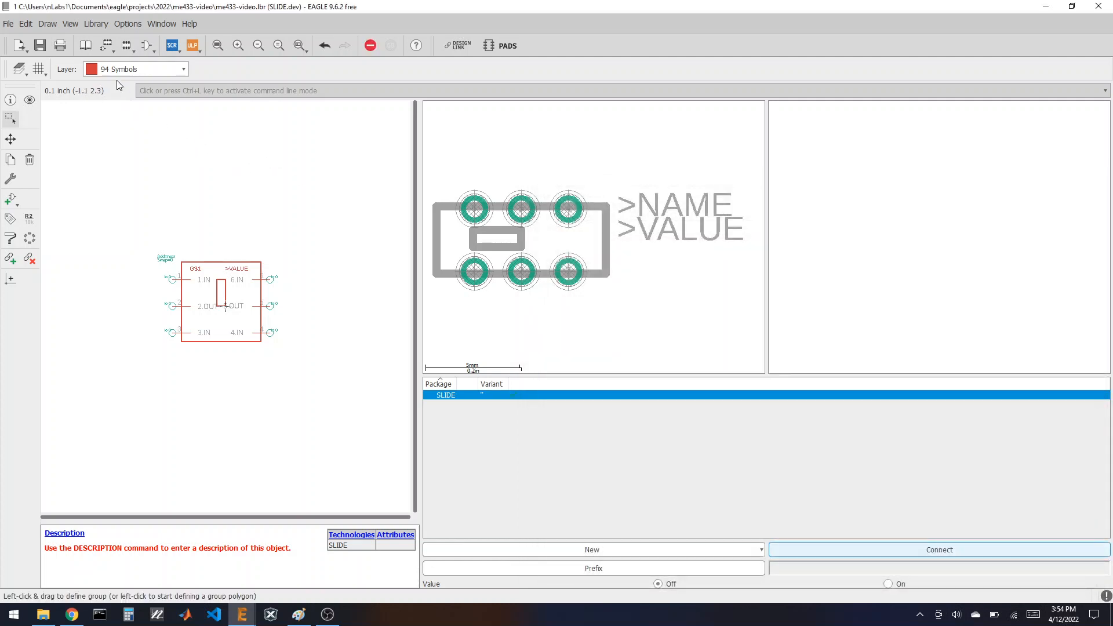
pyautogui.click(88, 46)
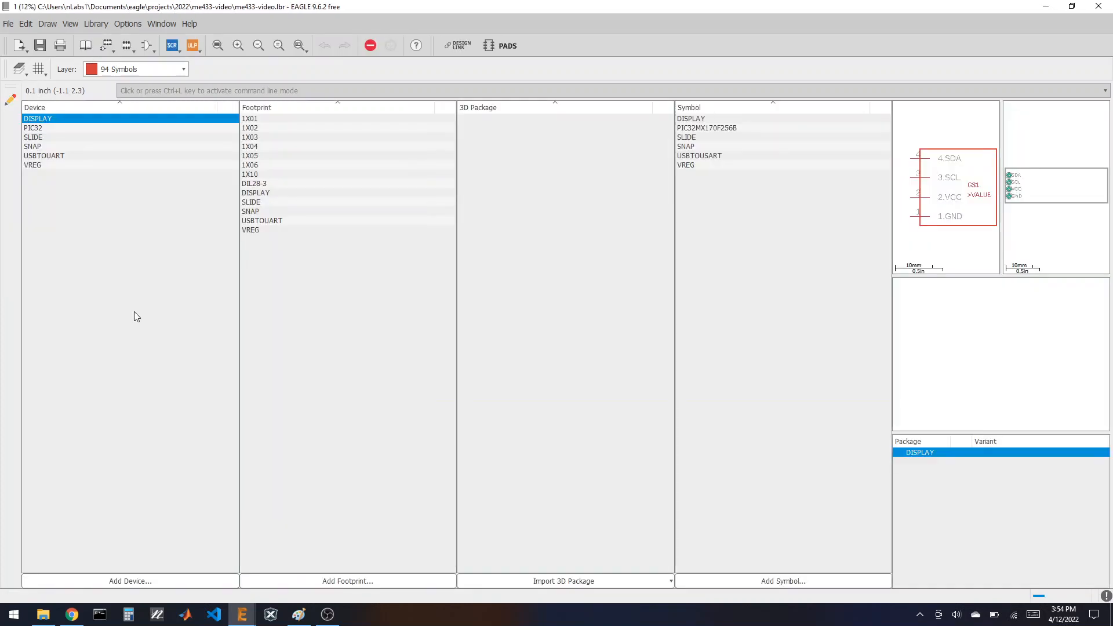
pyautogui.click(66, 619)
# Step: View the ME433 PCB image, then the schematic fitted to the window, and return to EAGLE
pyautogui.click(101, 17)
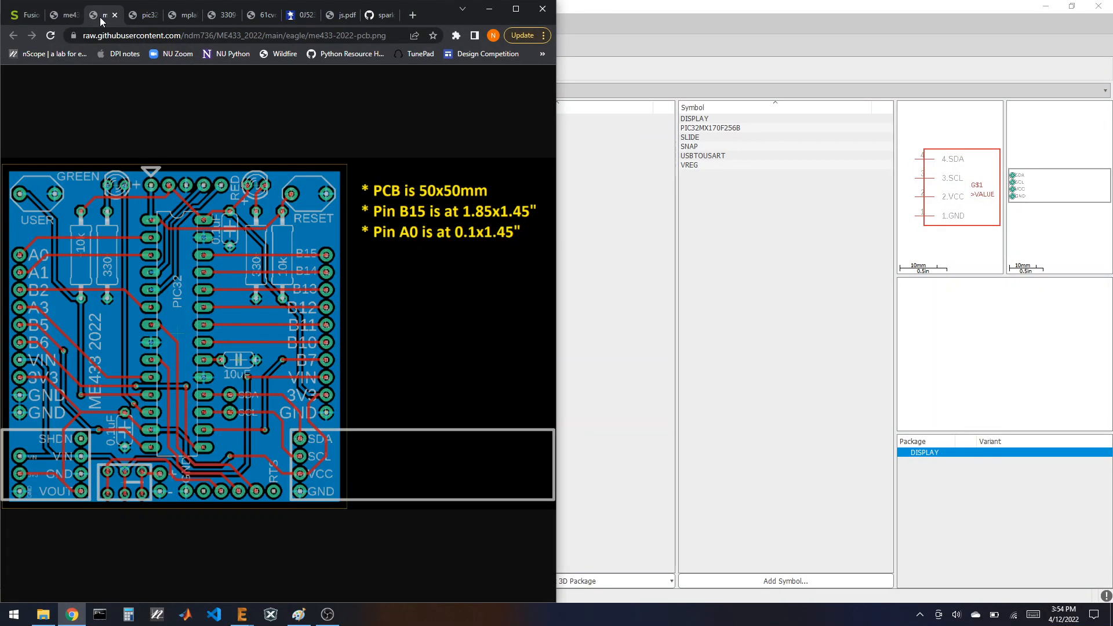
pyautogui.click(79, 18)
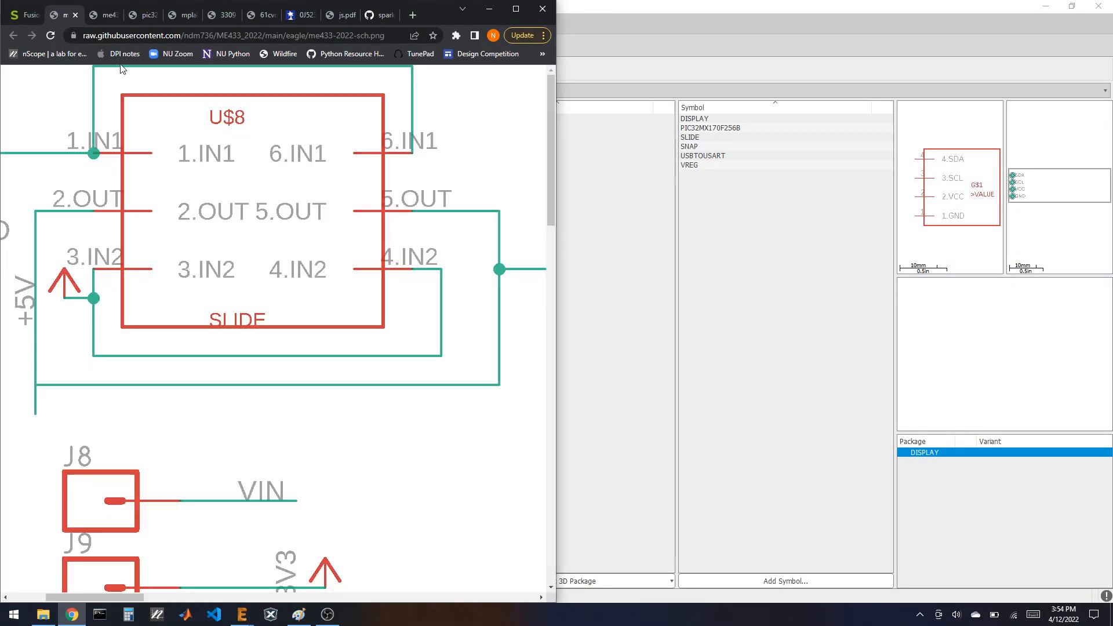
pyautogui.click(235, 207)
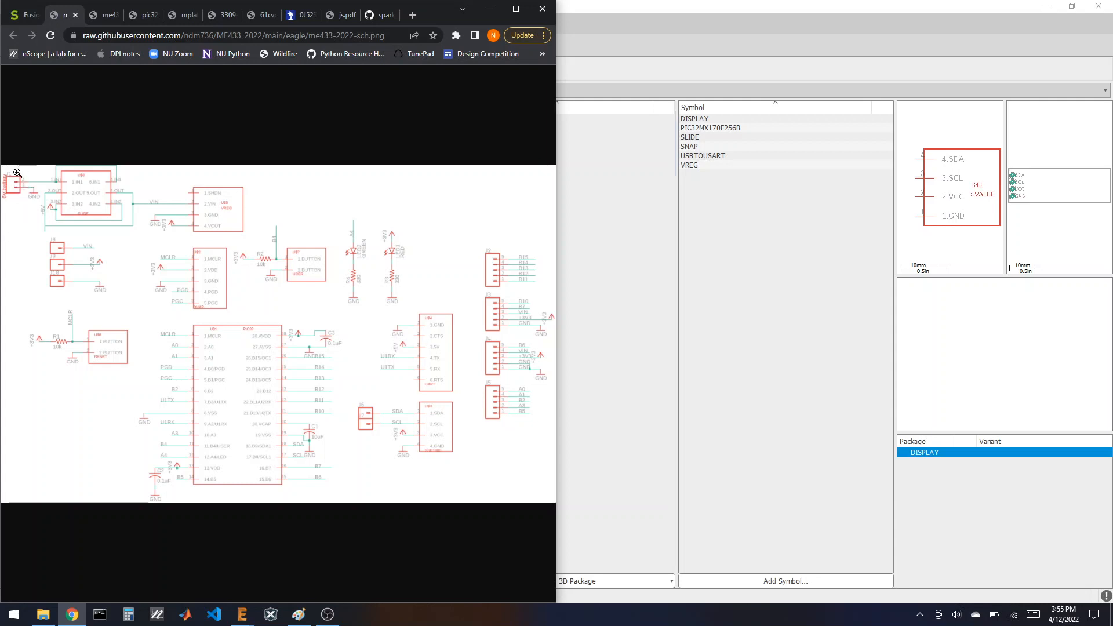
pyautogui.click(668, 9)
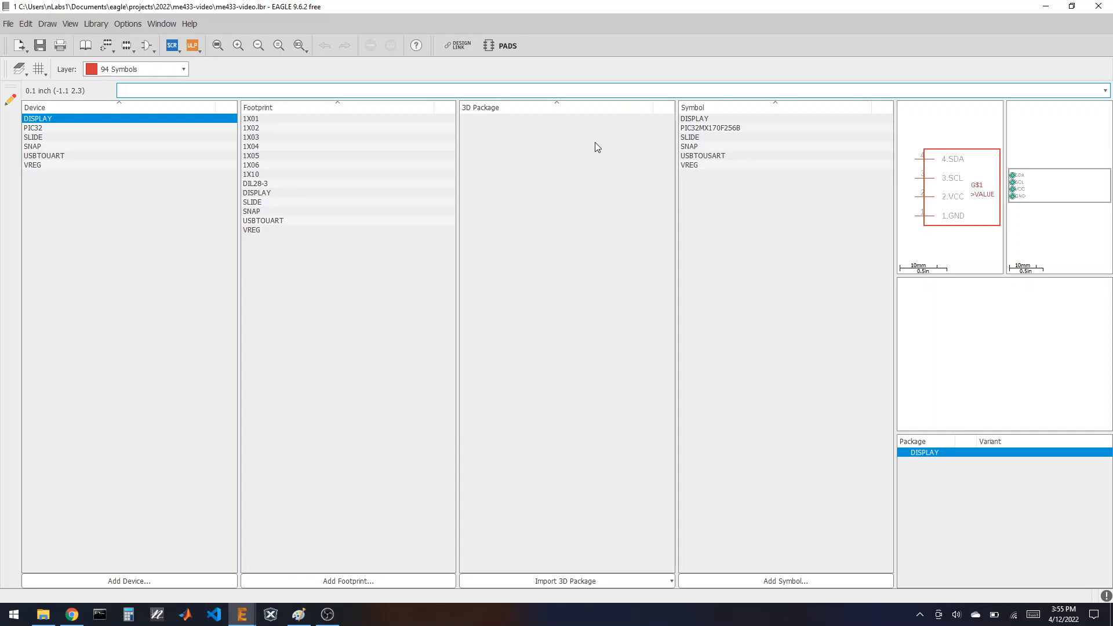
# Step: Create a new symbol named BAT and place two pins, one above the other
pyautogui.click(771, 581)
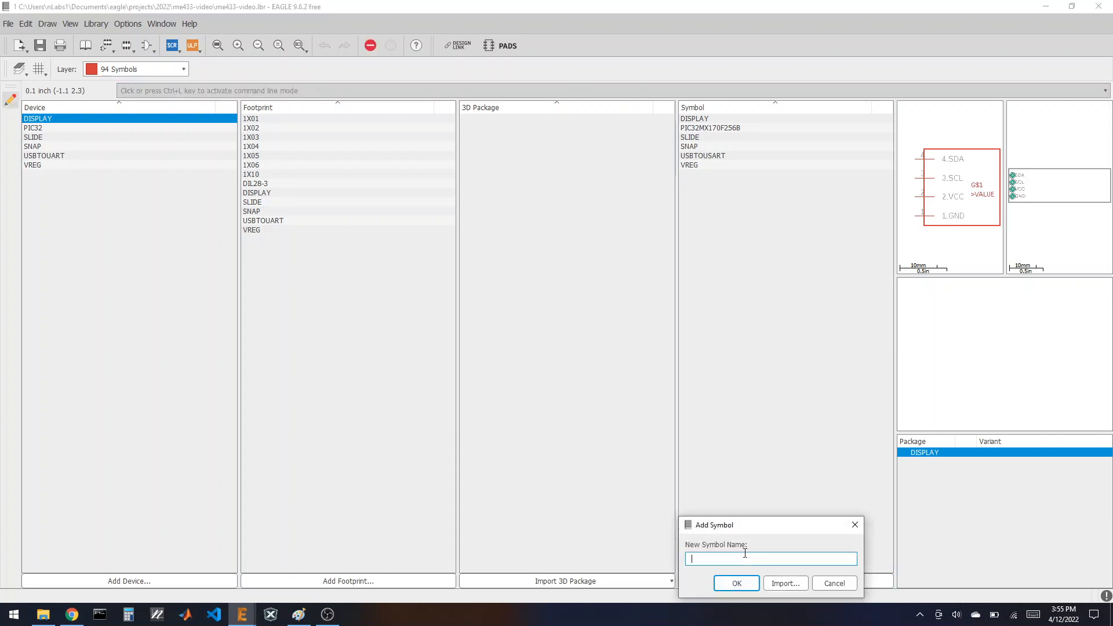
pyautogui.write('BAT')
pyautogui.click(746, 583)
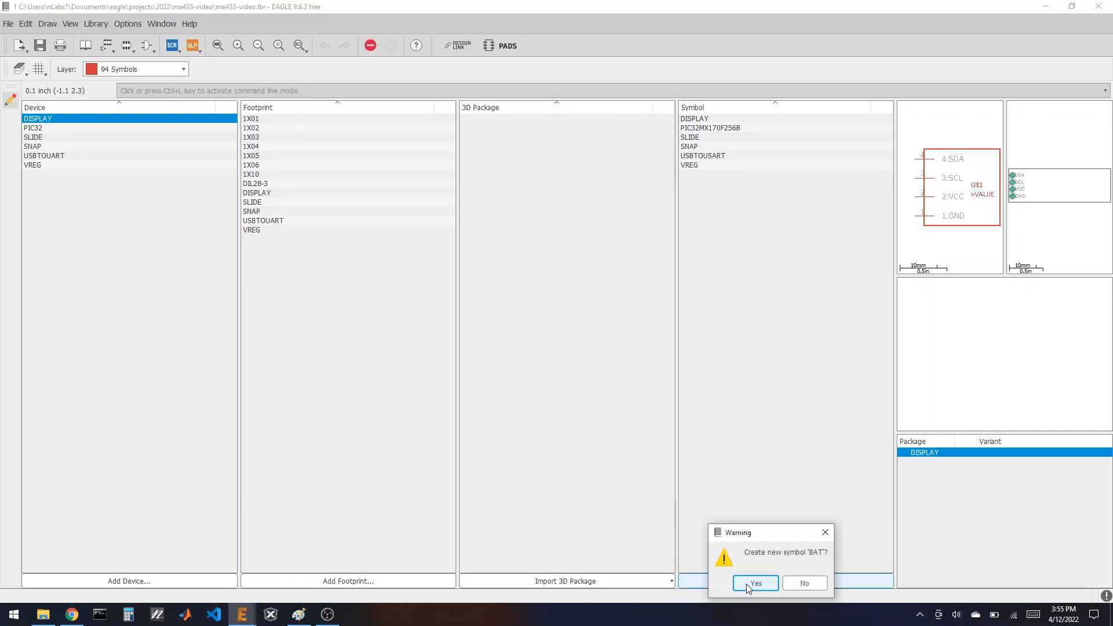
pyautogui.click(745, 583)
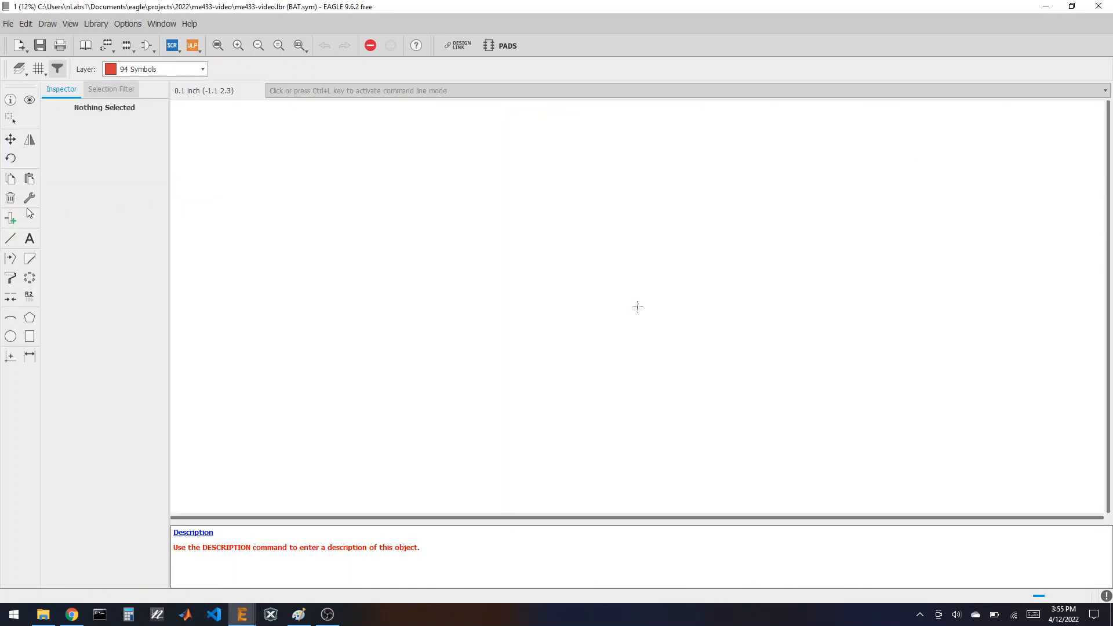
pyautogui.click(10, 217)
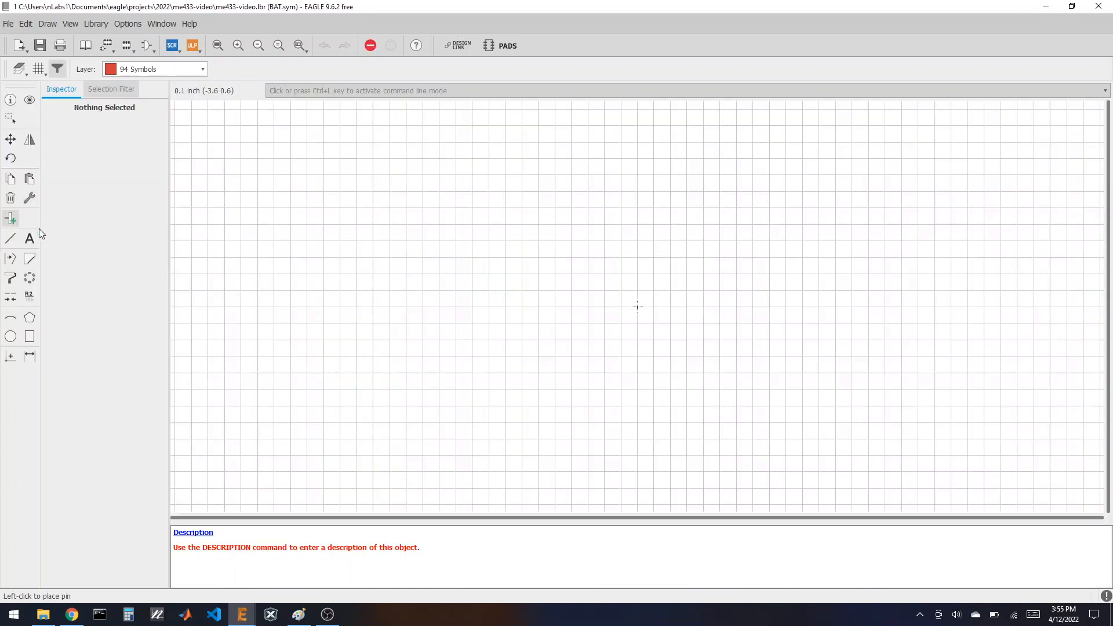
pyautogui.click(602, 291)
pyautogui.click(603, 323)
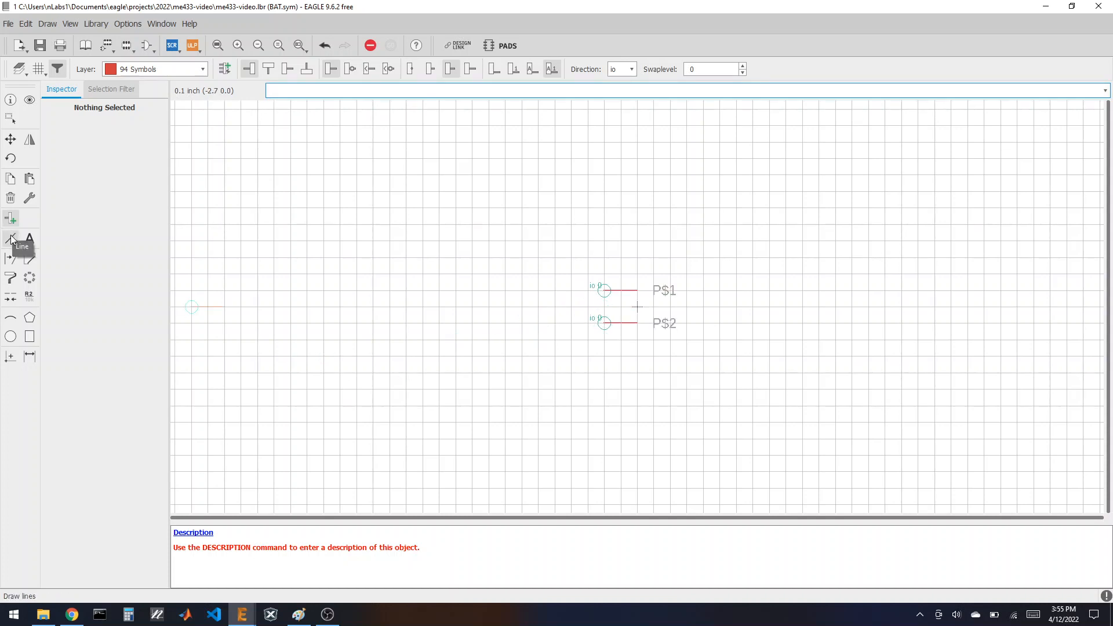
# Step: Rename the pins to 1.GND and 2.VBAT
pyautogui.click(29, 295)
pyautogui.click(603, 296)
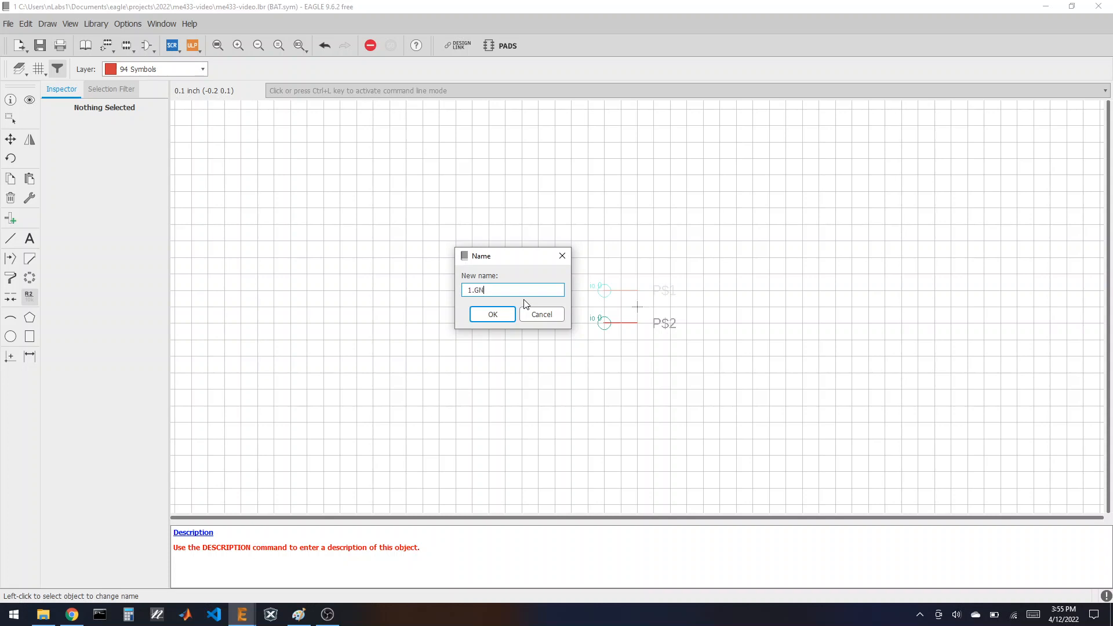
pyautogui.write('D')
pyautogui.press('Return')
pyautogui.click(605, 323)
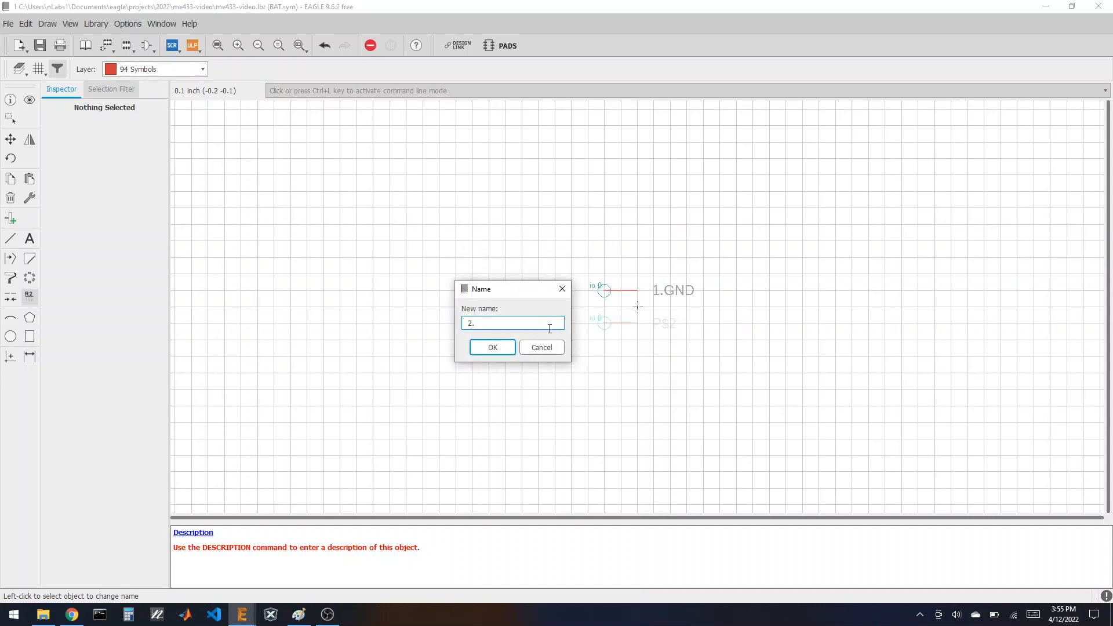
pyautogui.write('2.VBAT')
pyautogui.press('Return')
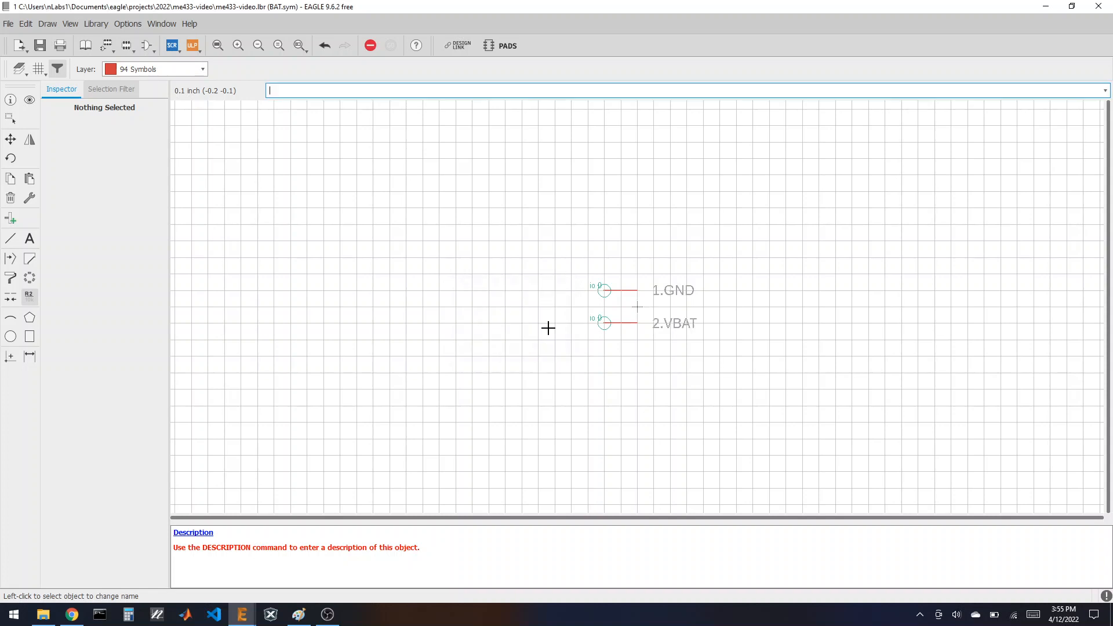
# Step: Add >NAME above the pins and >VALUE to its right
pyautogui.click(34, 238)
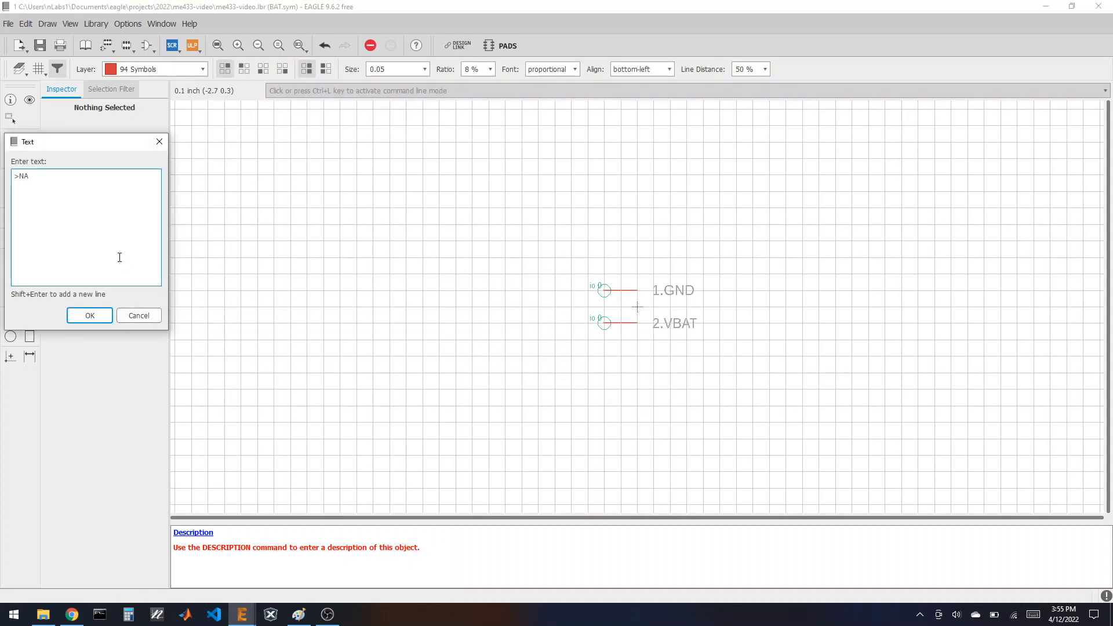
pyautogui.click(90, 315)
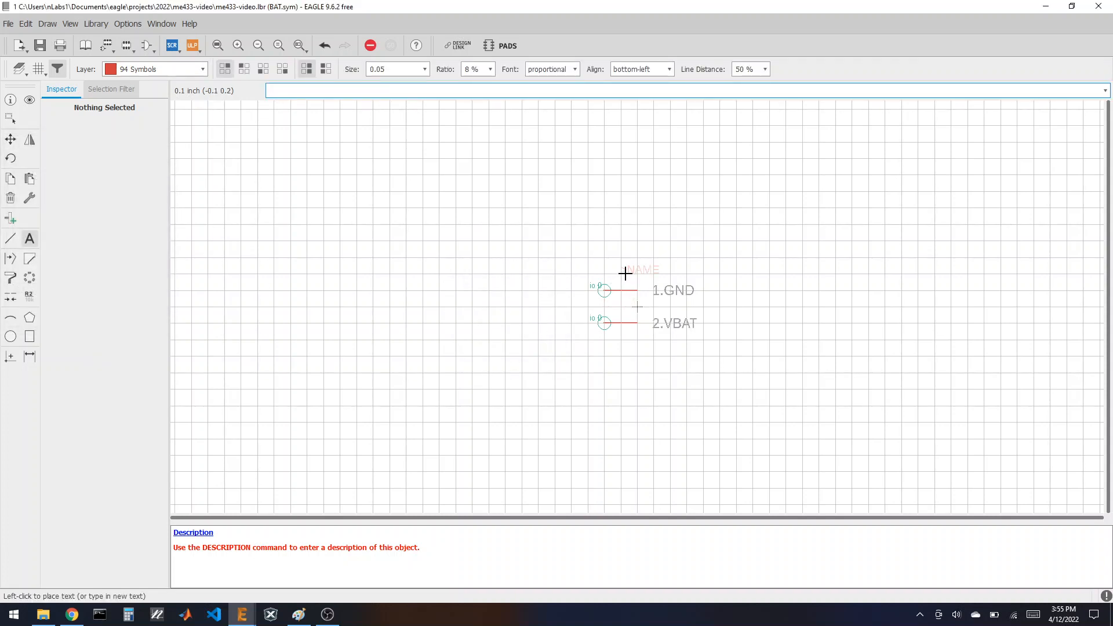
pyautogui.click(621, 273)
pyautogui.click(33, 240)
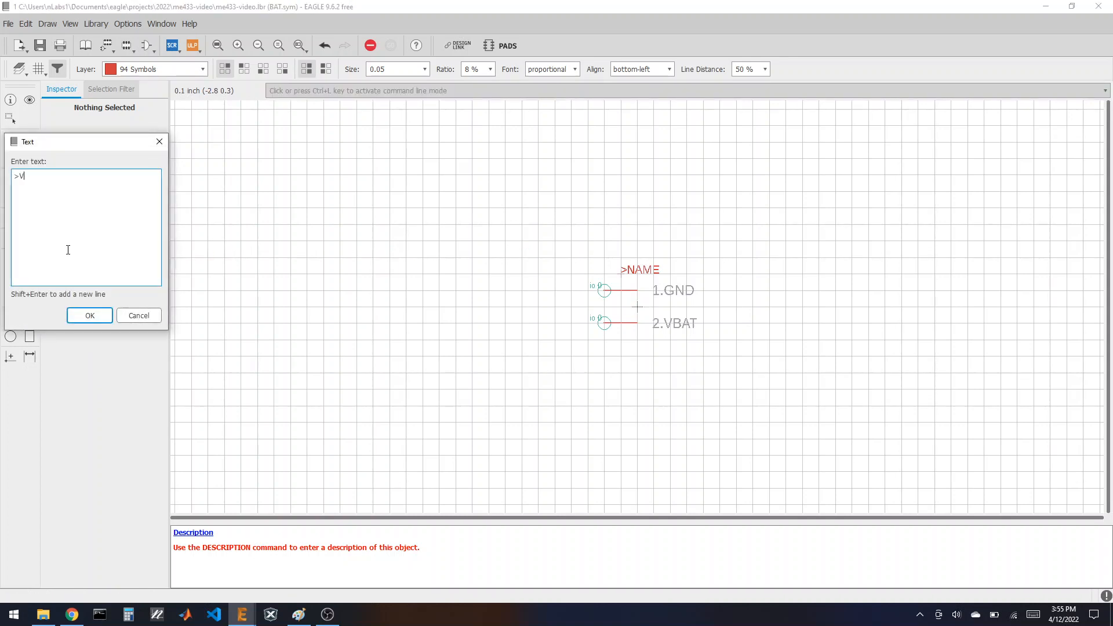
pyautogui.write('>VALUE')
pyautogui.press('Return')
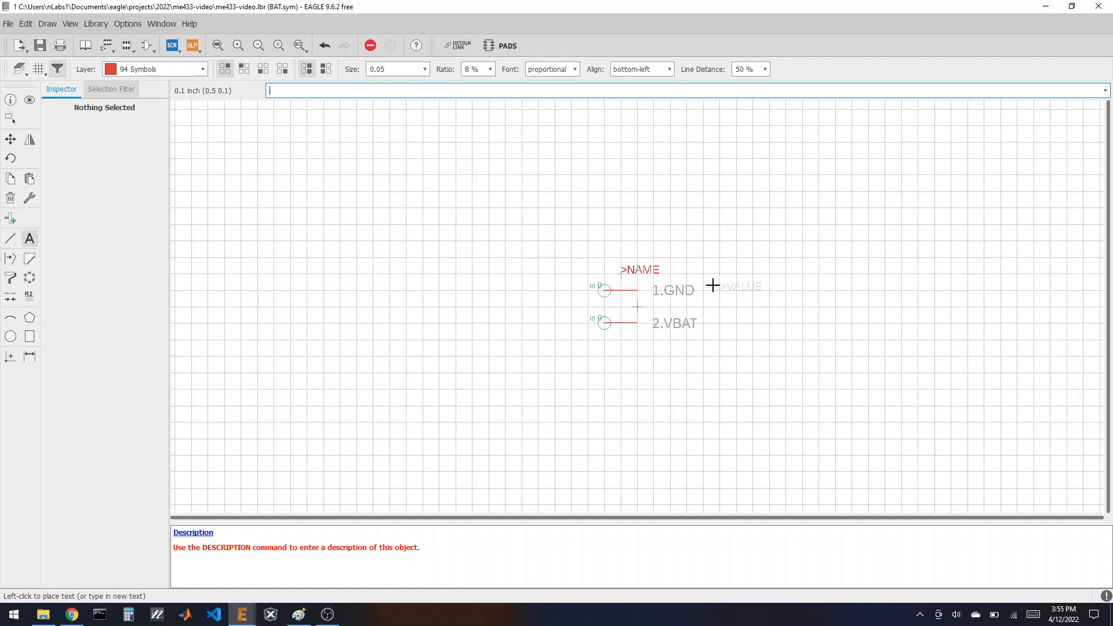
pyautogui.click(687, 273)
# Step: Draw a closed rectangular outline around the pins and labels
pyautogui.click(13, 237)
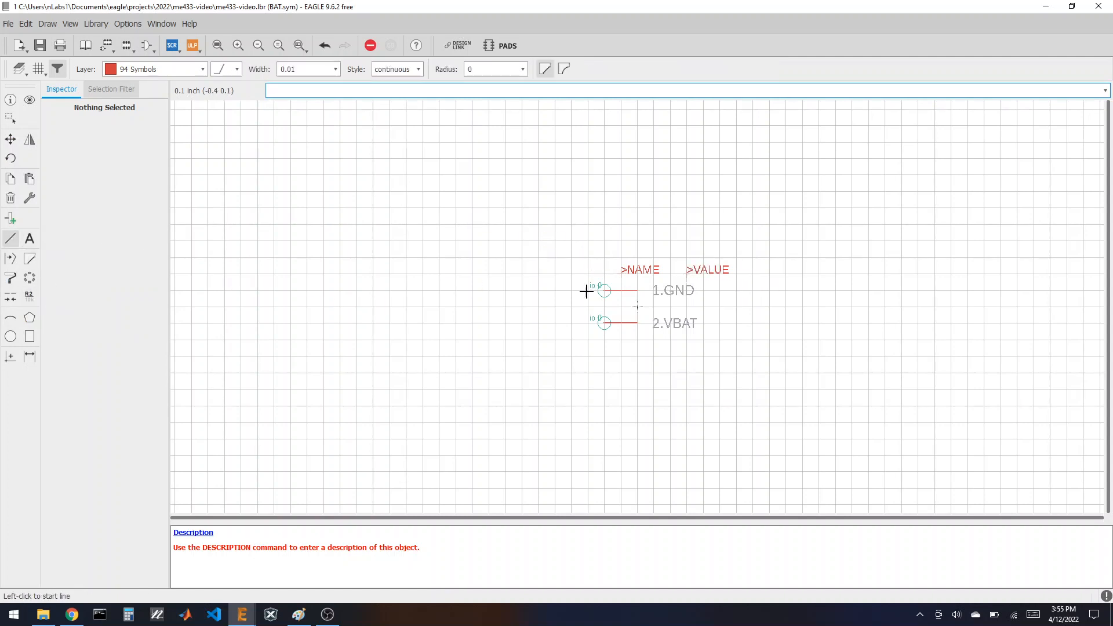
pyautogui.click(620, 258)
pyautogui.click(621, 337)
pyautogui.click(735, 340)
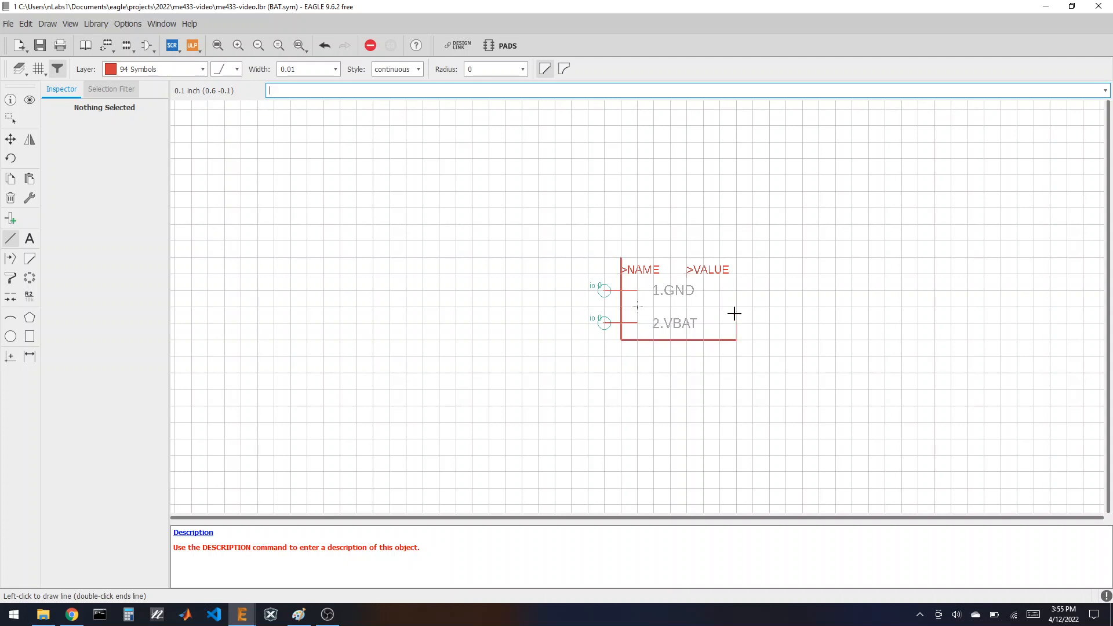
pyautogui.click(736, 258)
pyautogui.doubleClick(621, 257)
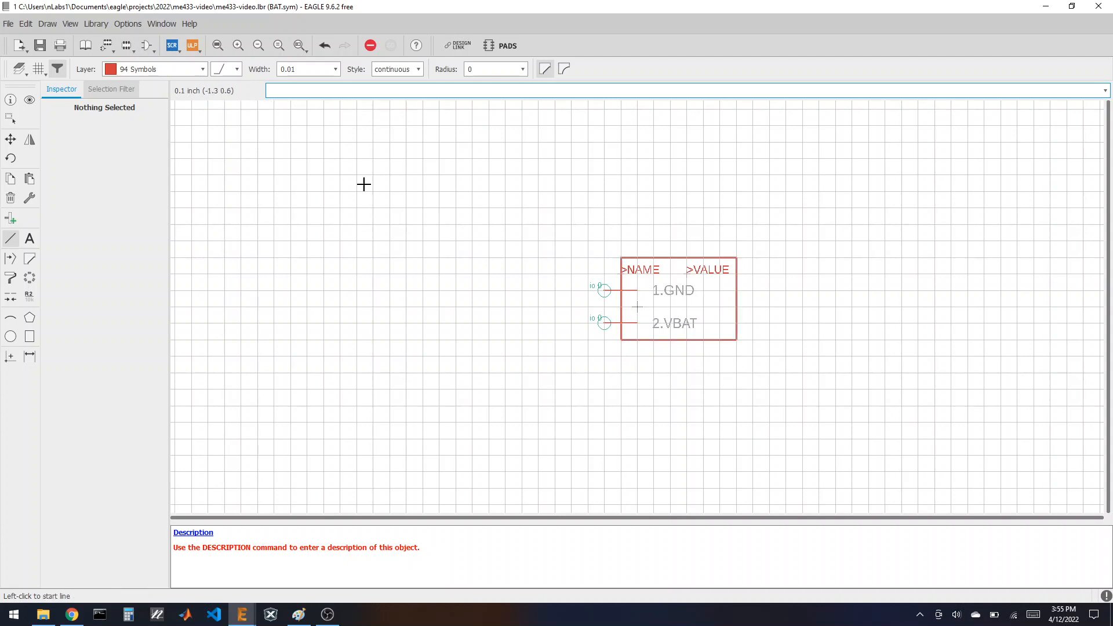
pyautogui.click(127, 46)
# Step: Create a new empty footprint named BAT
pyautogui.click(136, 257)
pyautogui.write('B')
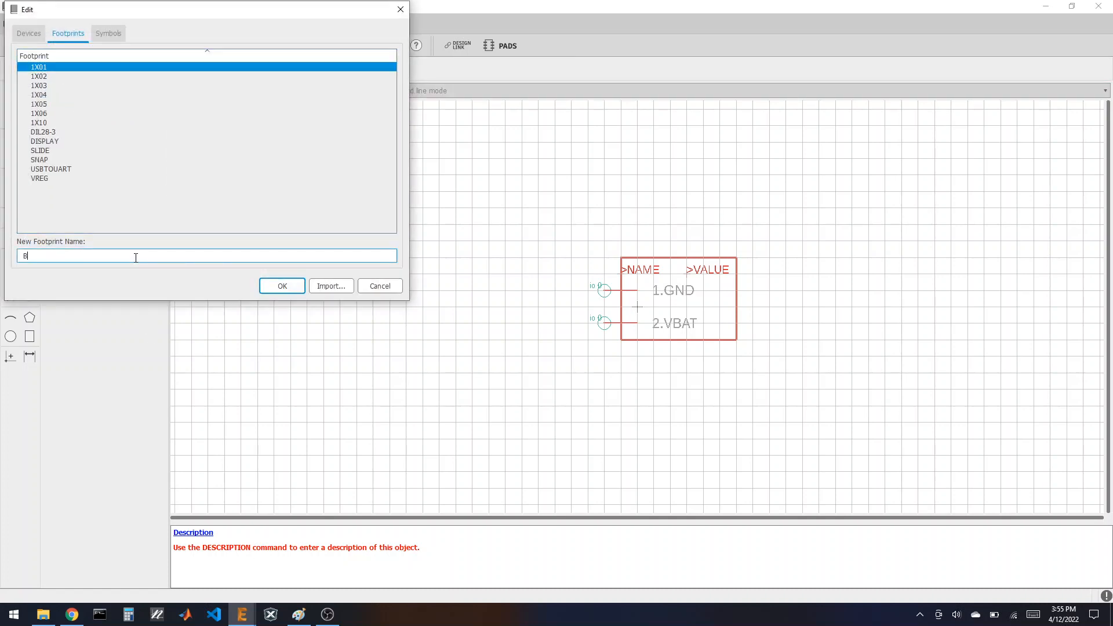
pyautogui.write('AT')
pyautogui.press('Return')
pyautogui.click(142, 277)
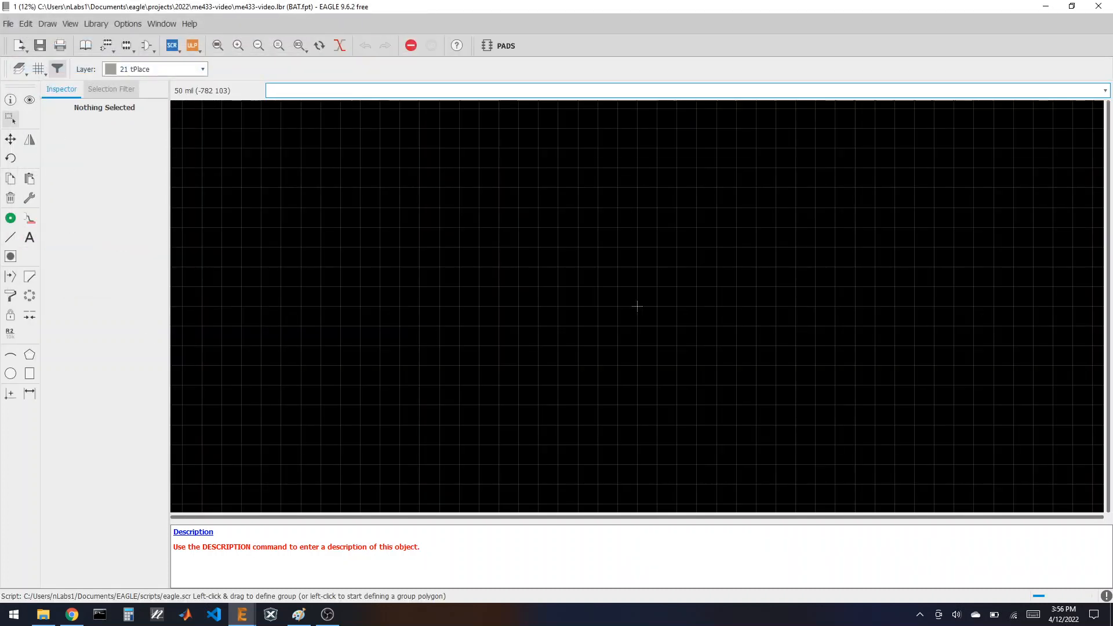
# Step: Open the 1X02 footprint, group all its objects and copy them
pyautogui.click(127, 46)
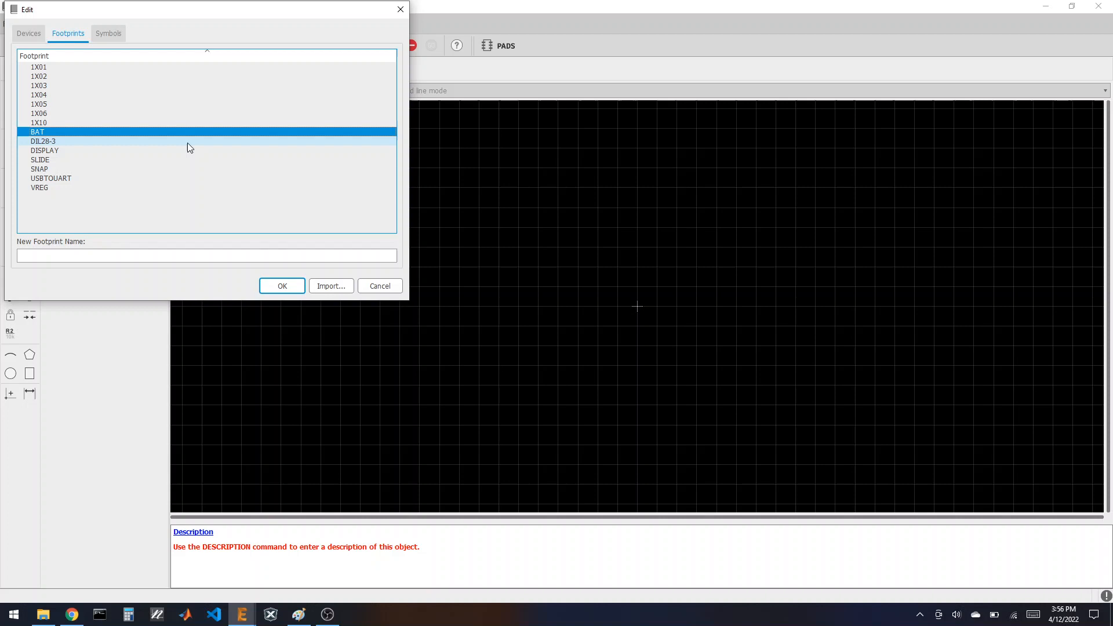
pyautogui.click(74, 77)
pyautogui.click(284, 284)
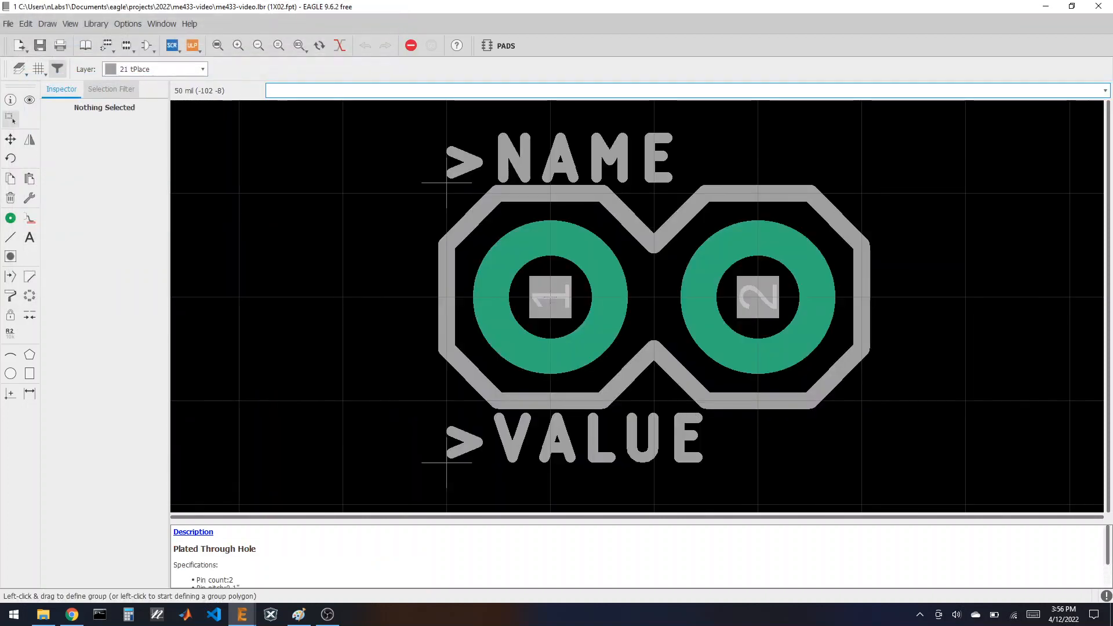
pyautogui.scroll(-1, 215, 232)
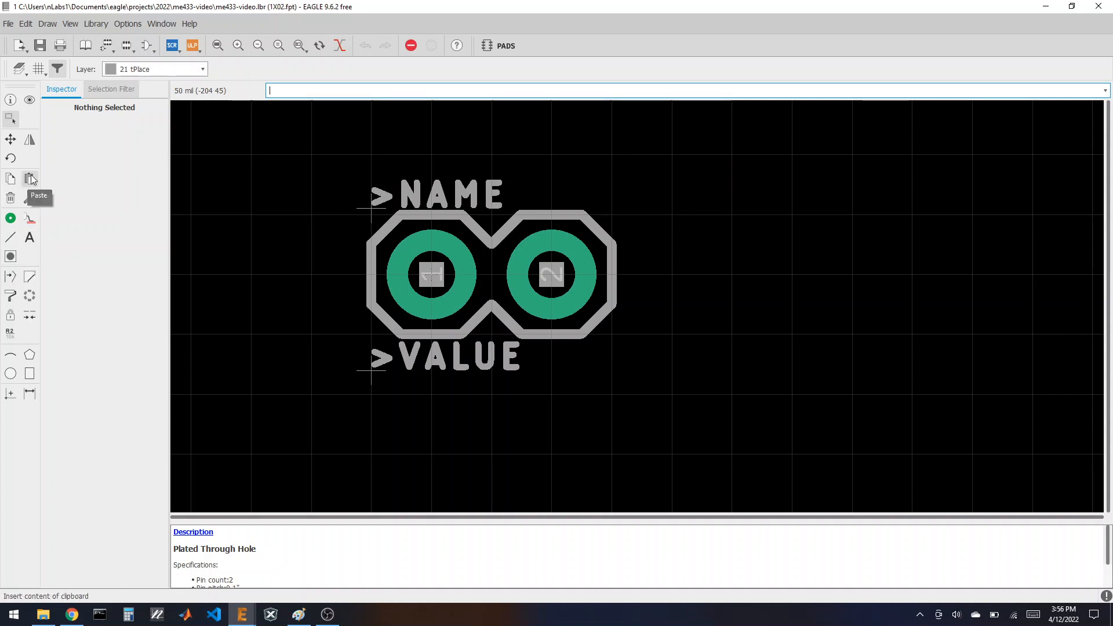
pyautogui.click(10, 119)
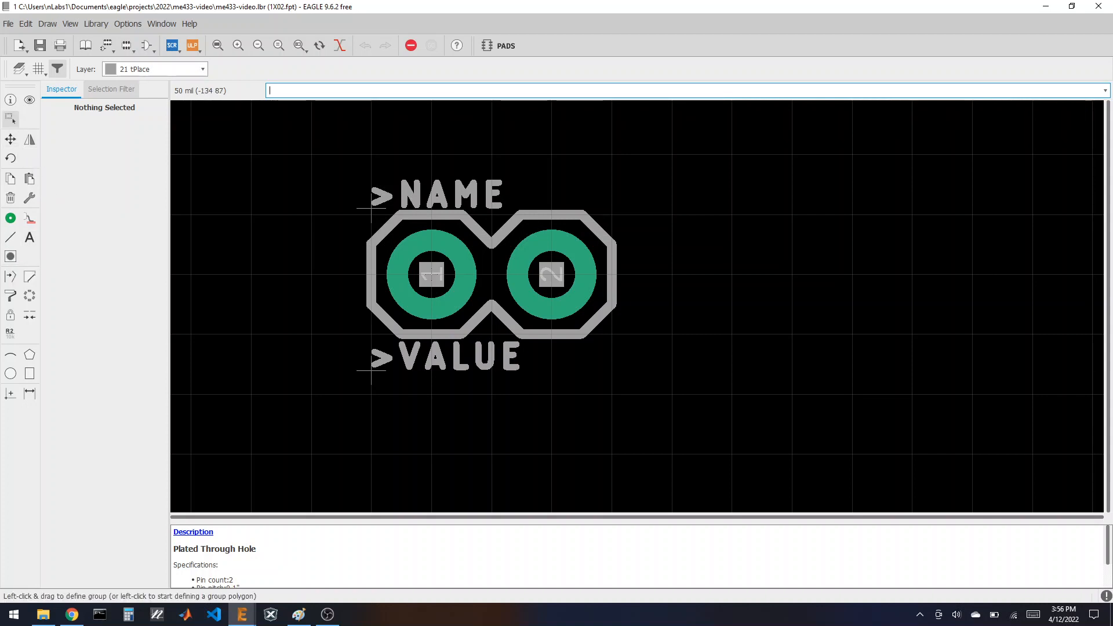
pyautogui.hotkey('ctrl', 'a')
pyautogui.click(10, 179)
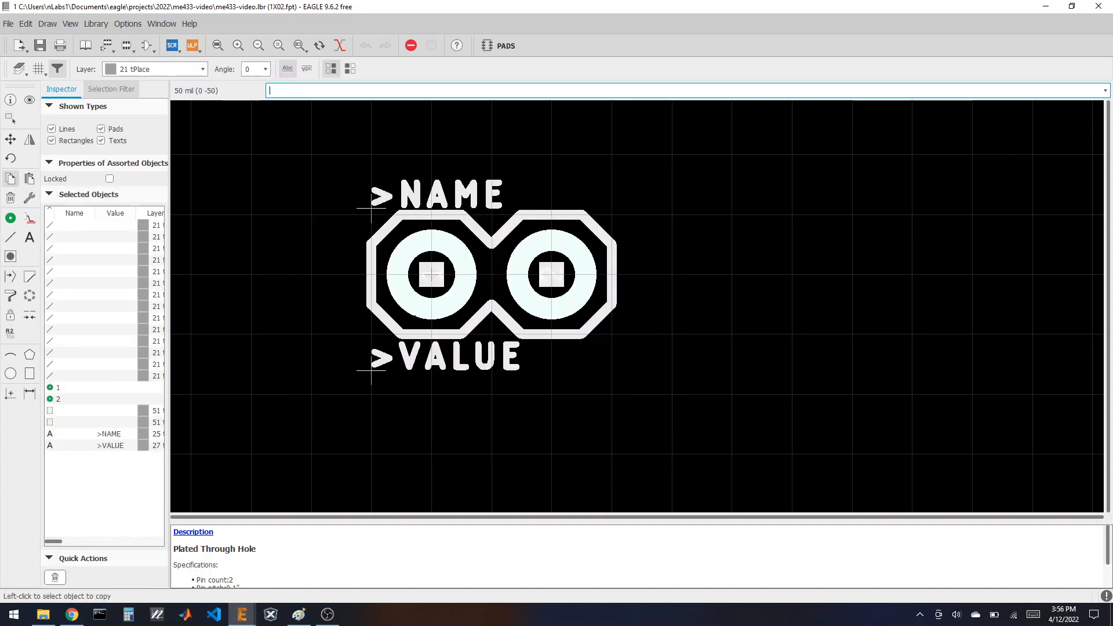
pyautogui.click(378, 302)
# Step: Paste the copied 1X02 footprint into the empty BAT footprint
pyautogui.click(85, 45)
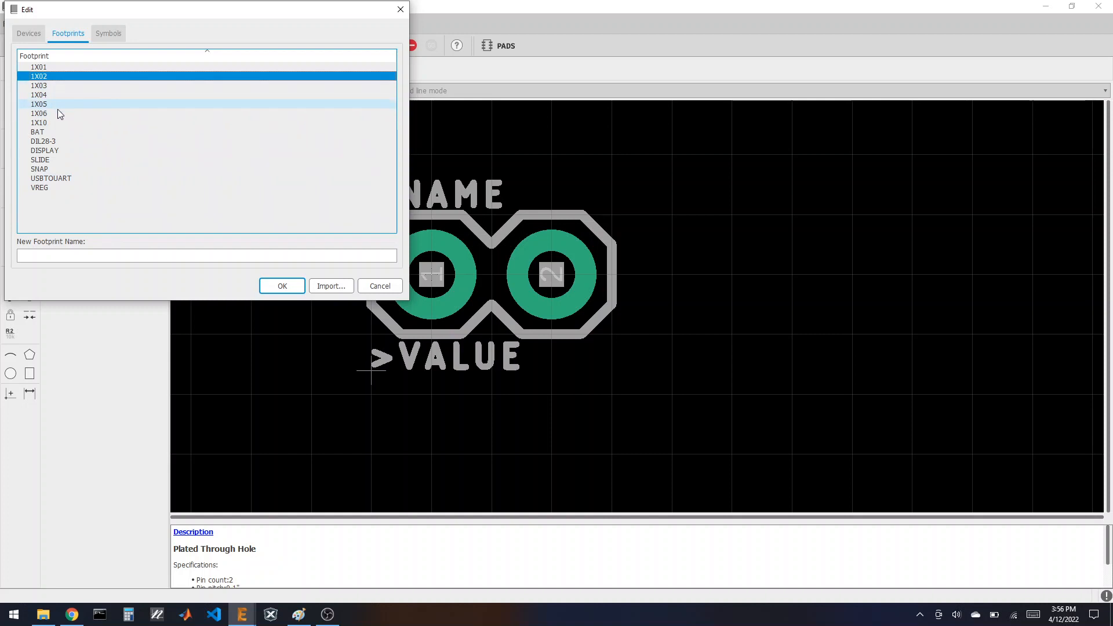
pyautogui.click(50, 130)
pyautogui.click(284, 286)
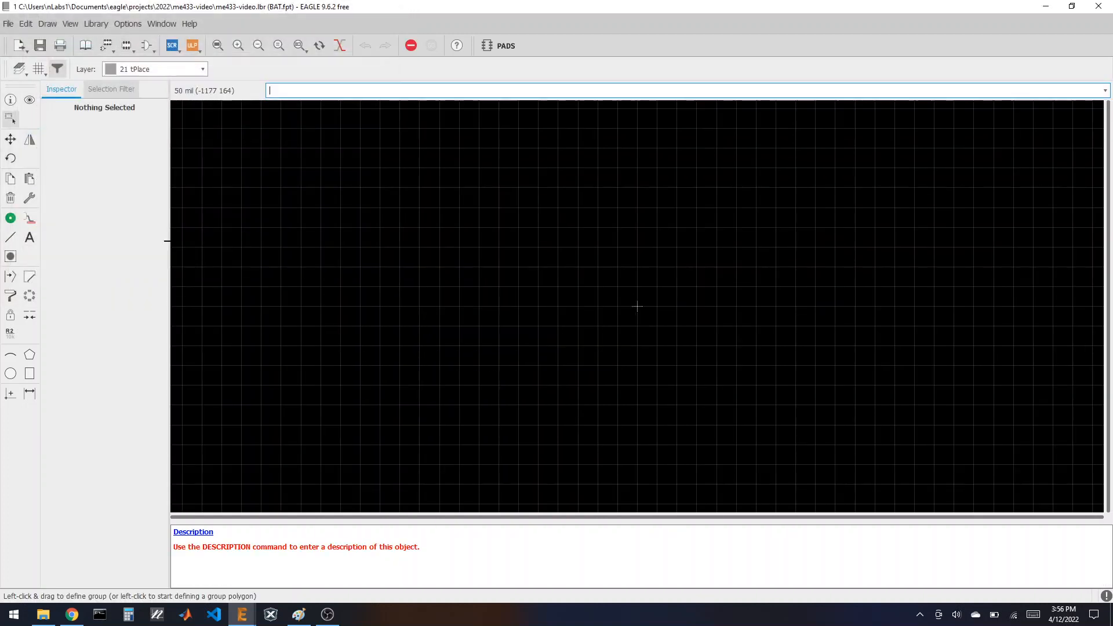
pyautogui.click(29, 178)
pyautogui.click(624, 299)
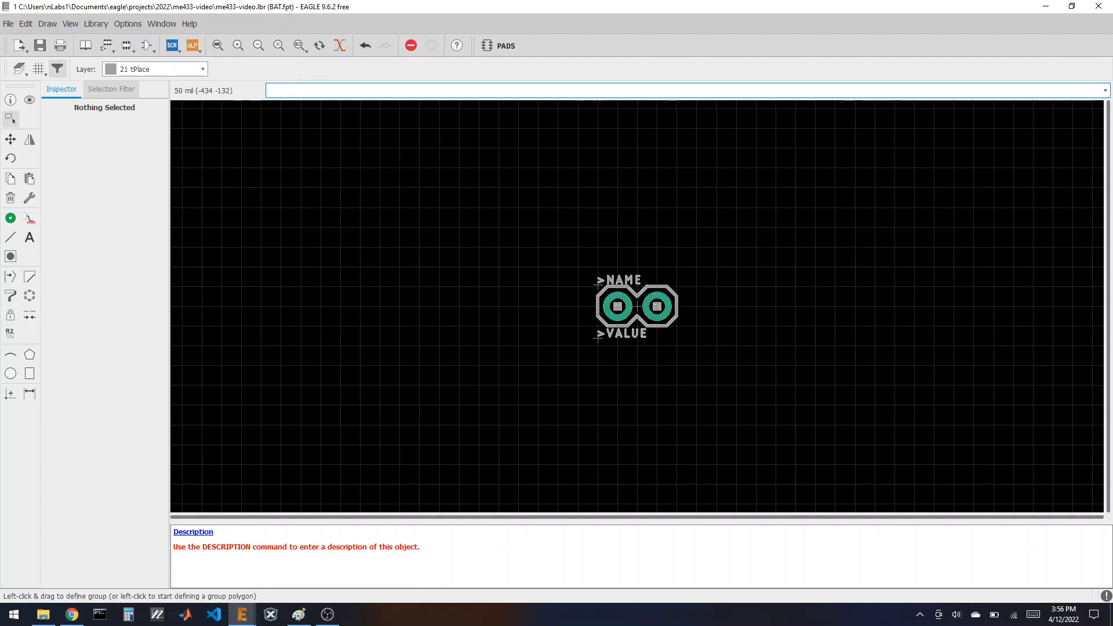
# Step: Hide the Pads and Vias layers and delete the 1X02 outline and >NAME/>VALUE labels
pyautogui.click(19, 69)
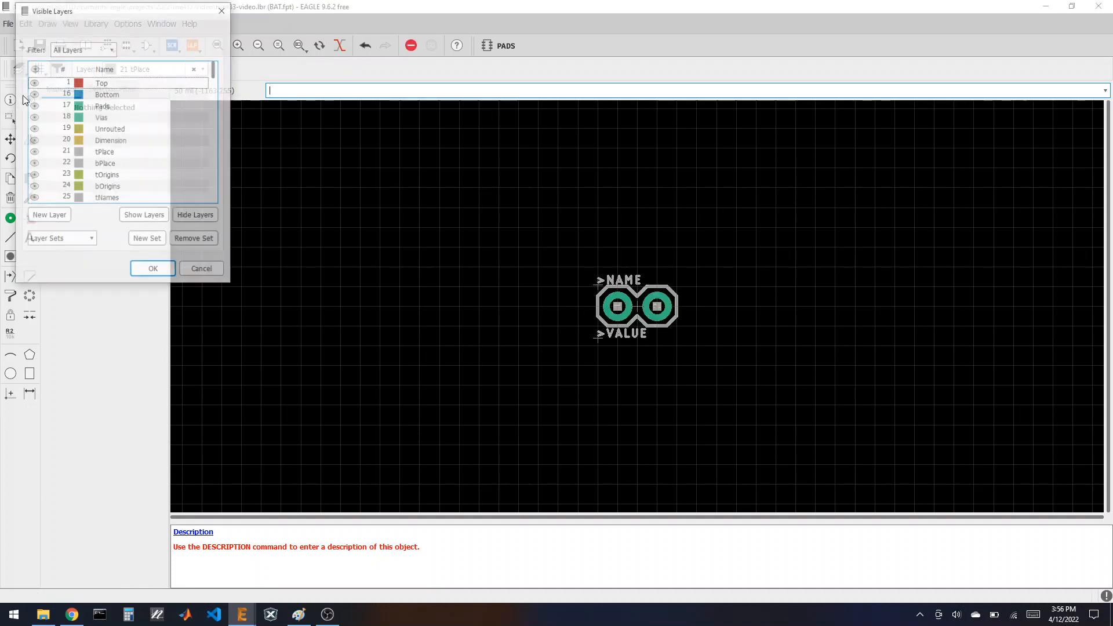
pyautogui.click(33, 106)
pyautogui.click(34, 117)
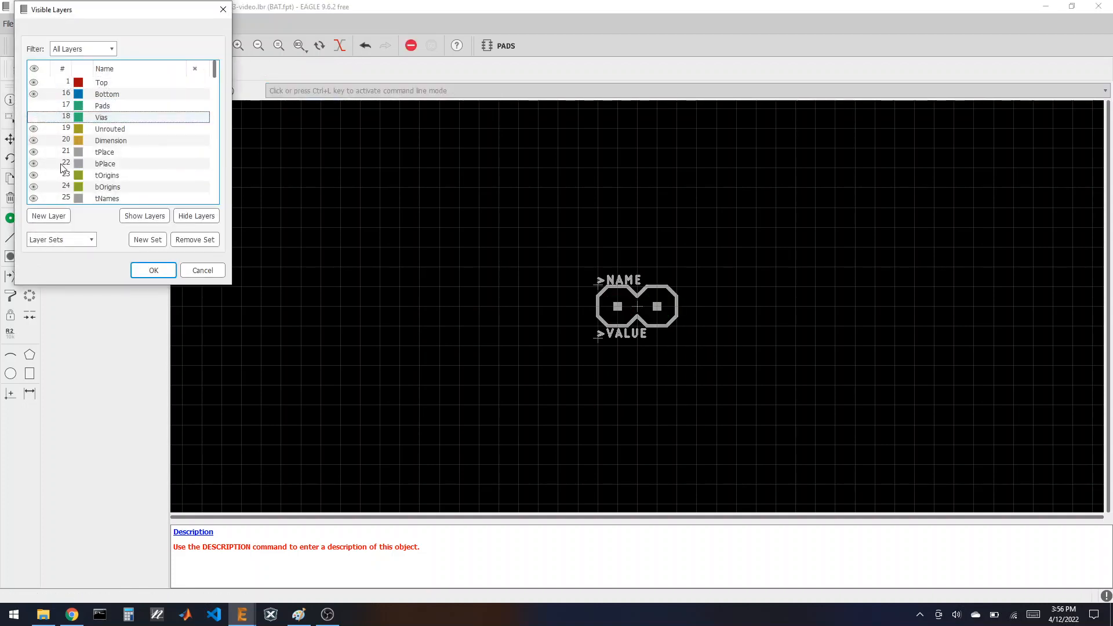
pyautogui.click(157, 274)
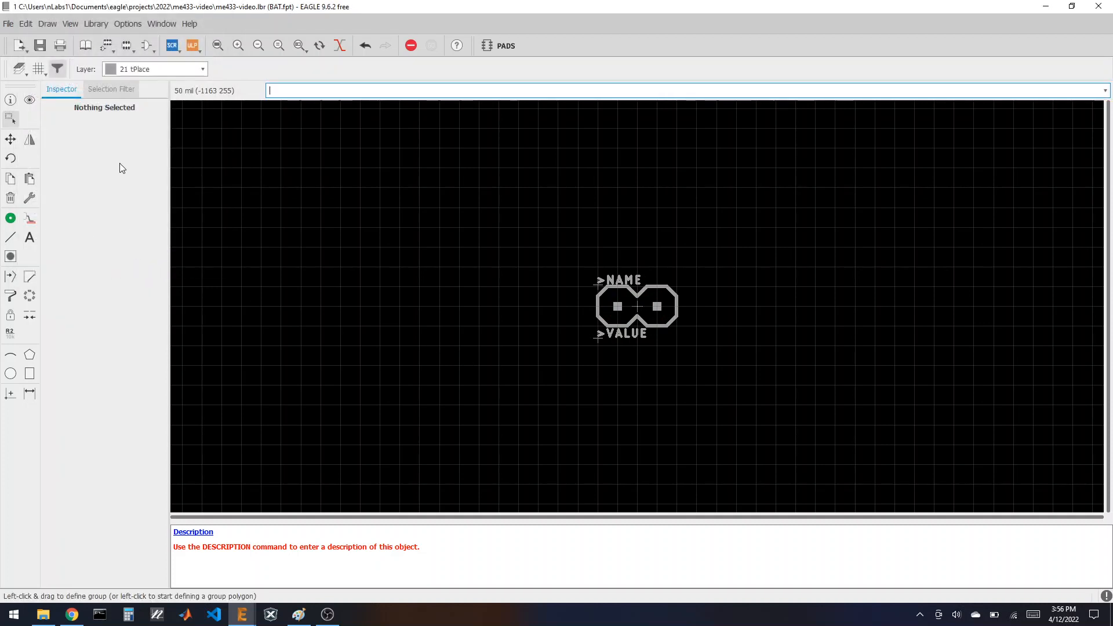
pyautogui.moveTo(503, 240); pyautogui.dragTo(734, 401)
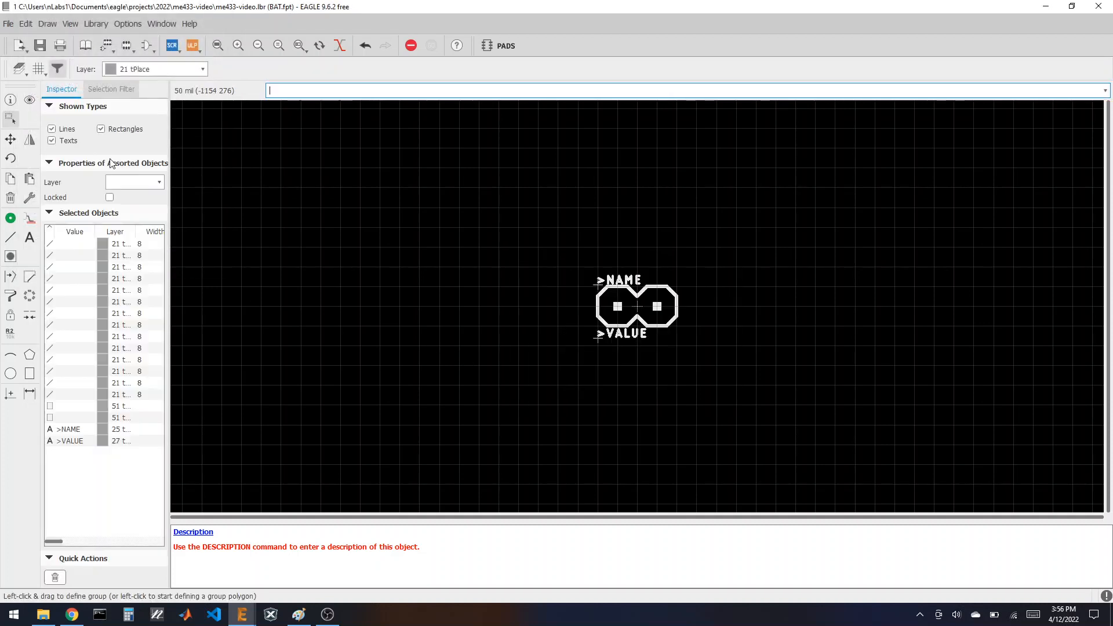
pyautogui.click(10, 198)
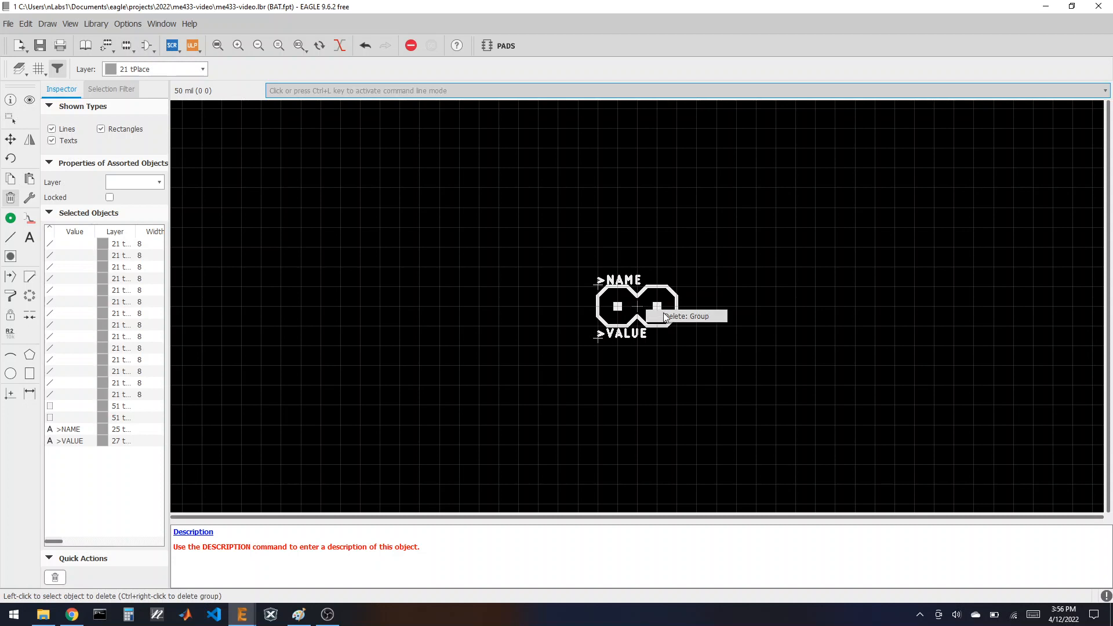
pyautogui.keyDown('ctrl'); pyautogui.rightClick(663, 311); pyautogui.keyUp('ctrl')
# Step: Make the Pads and Vias layers visible again, leaving round pads 1 and 2
pyautogui.click(17, 68)
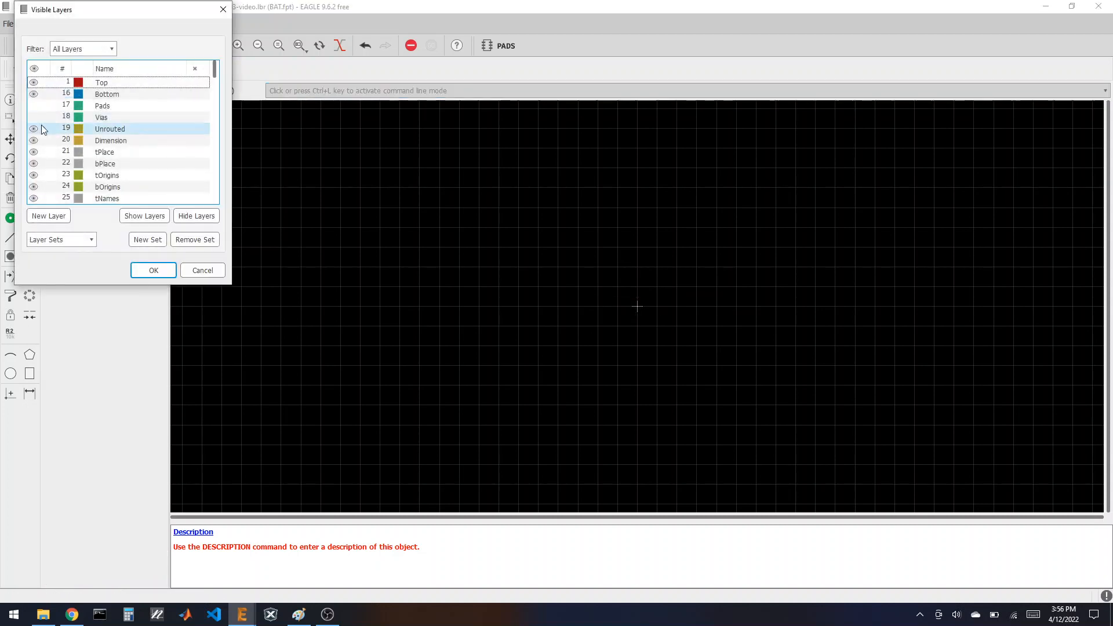
pyautogui.click(39, 105)
pyautogui.click(36, 116)
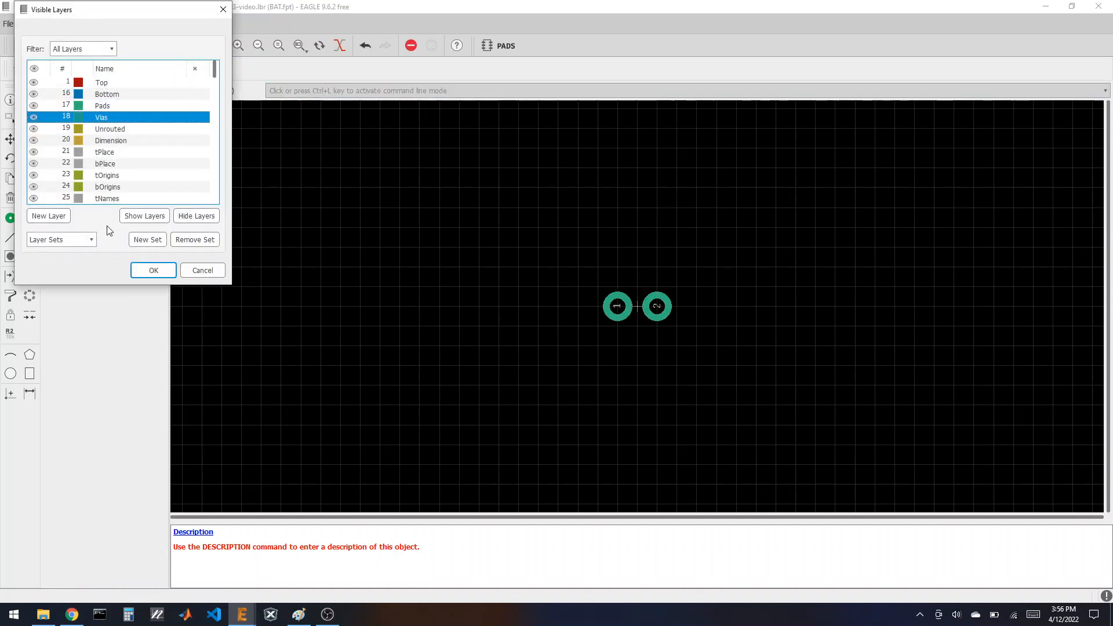
pyautogui.click(154, 271)
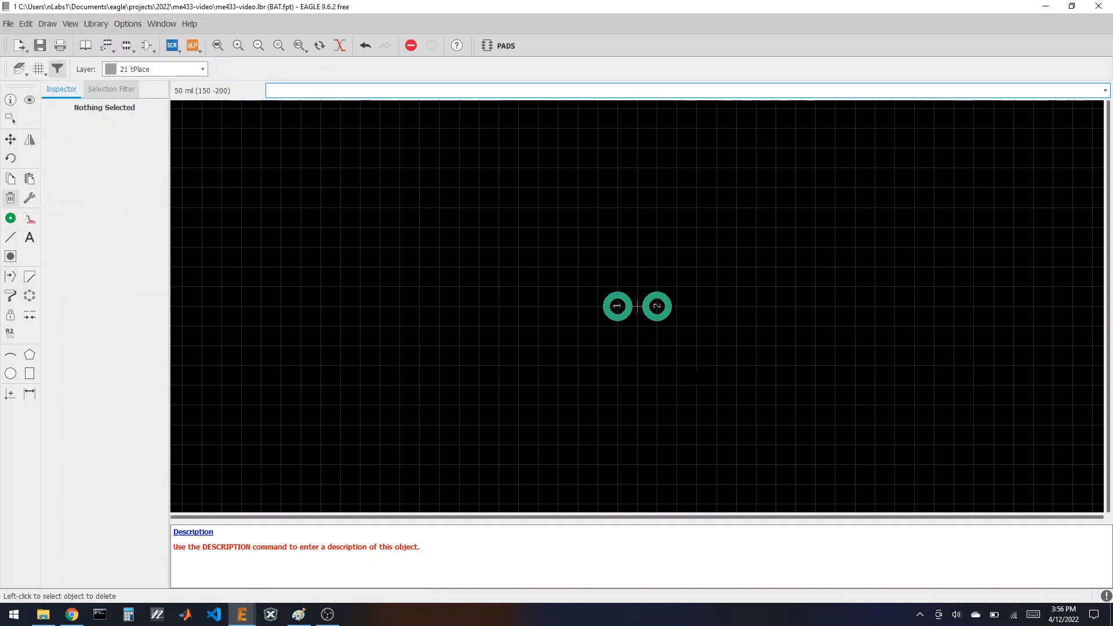
pyautogui.scroll(1, 628, 302)
pyautogui.scroll(1, 628, 302)
pyautogui.scroll(-2, 626, 301)
pyautogui.scroll(2, 625, 297)
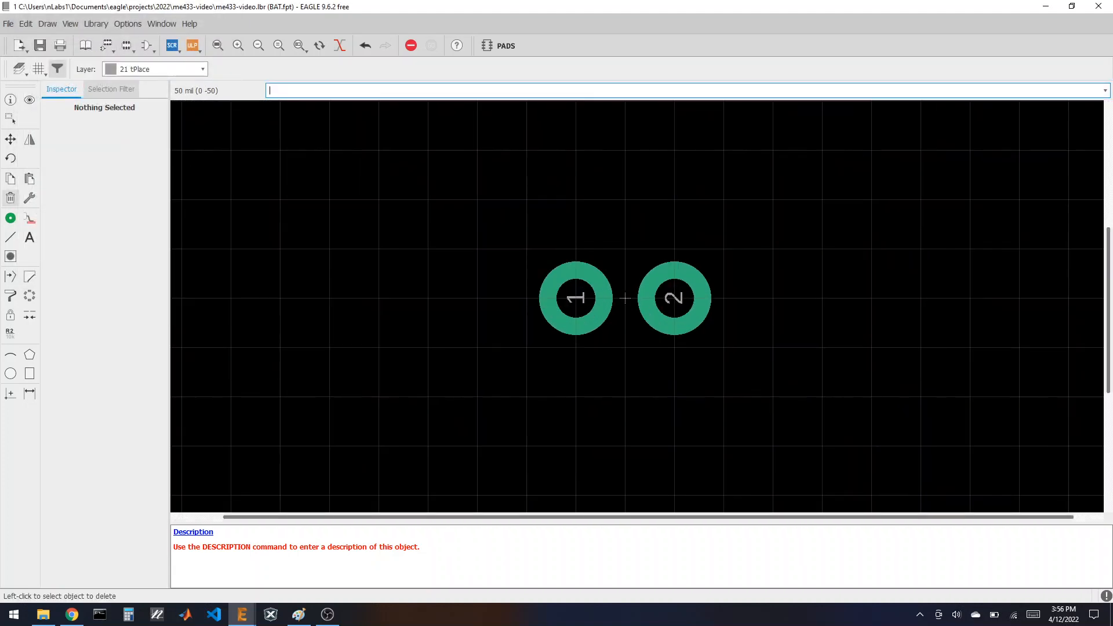
# Step: Add a − text label below pad 1
pyautogui.click(30, 238)
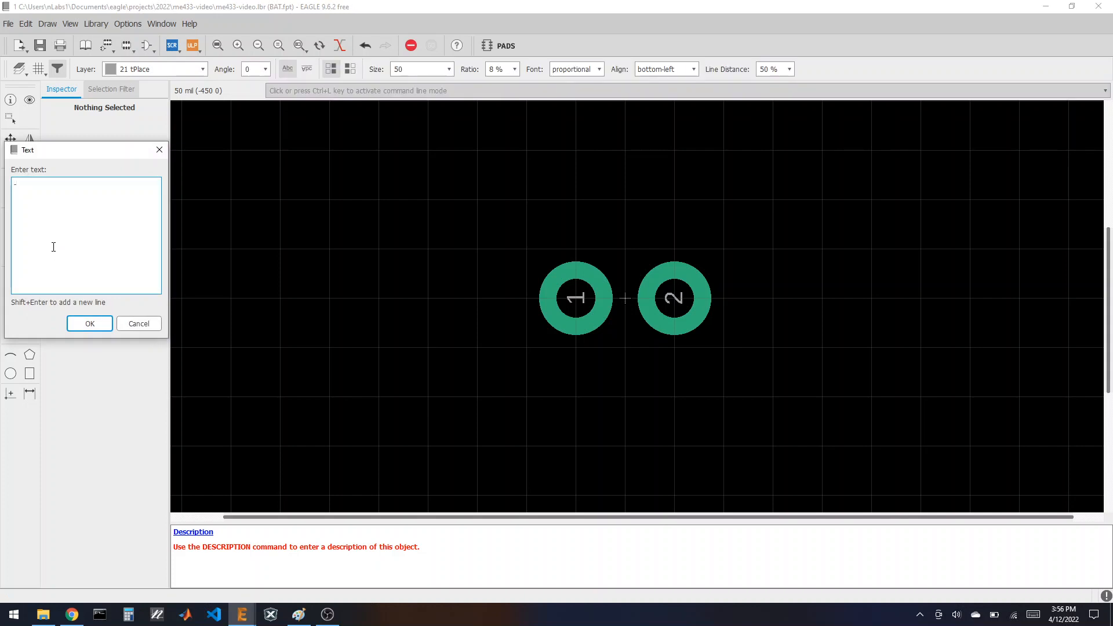
pyautogui.click(88, 324)
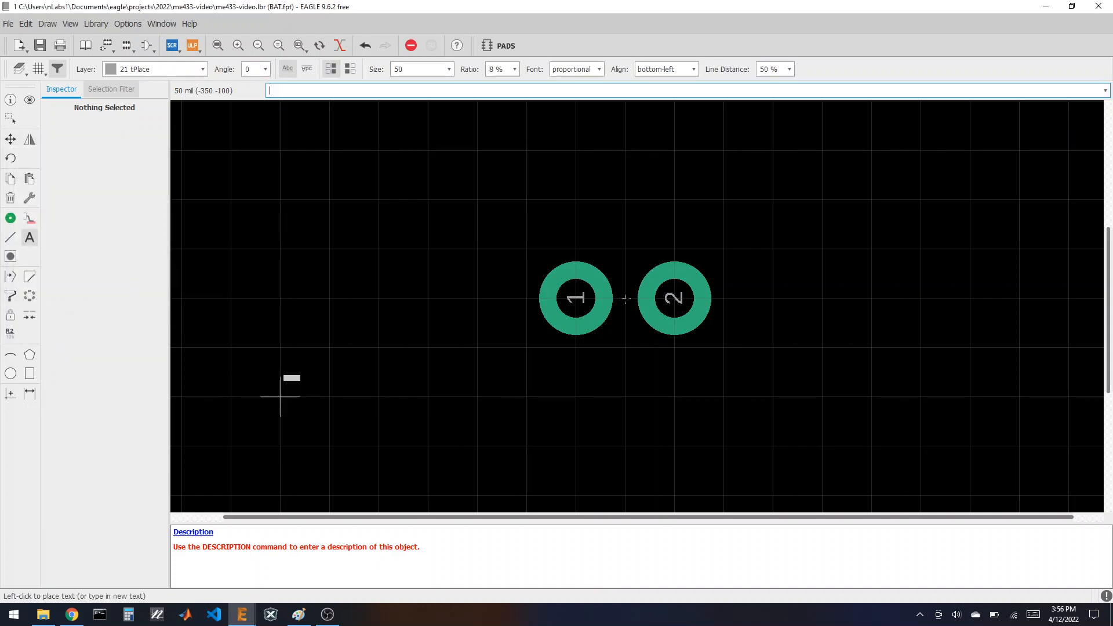
pyautogui.click(566, 372)
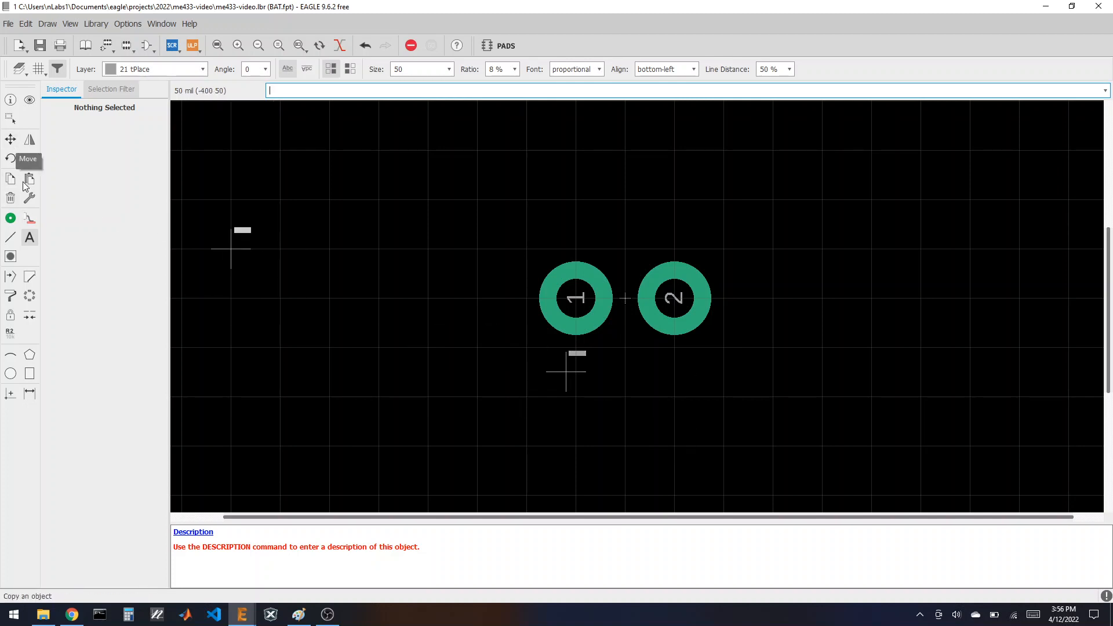
# Step: Enlarge the − text to size 76
pyautogui.click(11, 100)
pyautogui.click(563, 376)
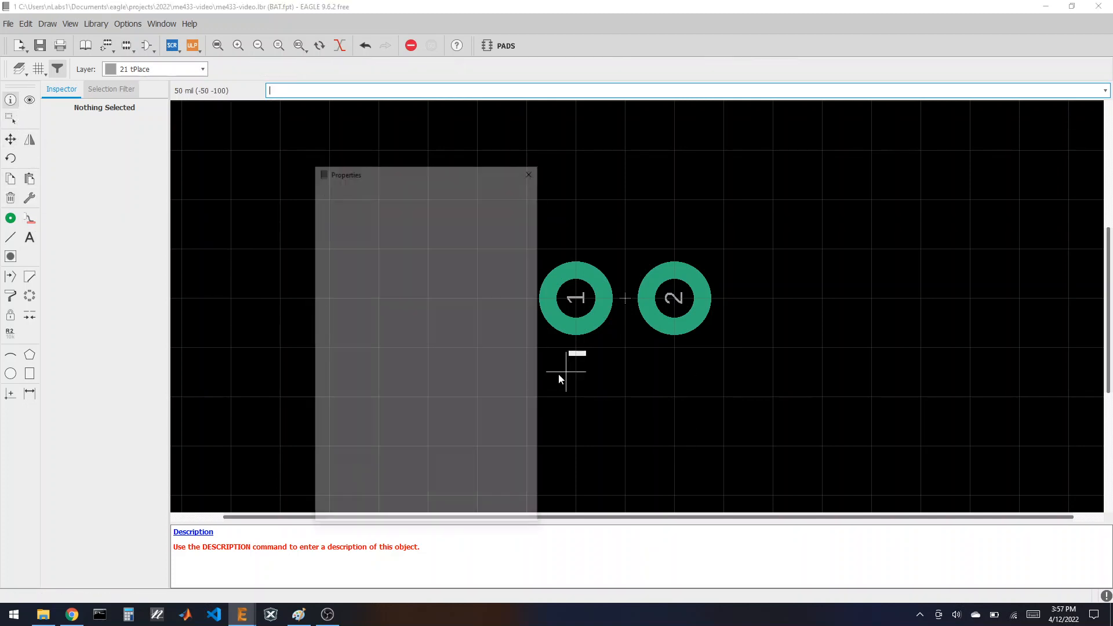
pyautogui.moveTo(380, 179); pyautogui.dragTo(299, 174)
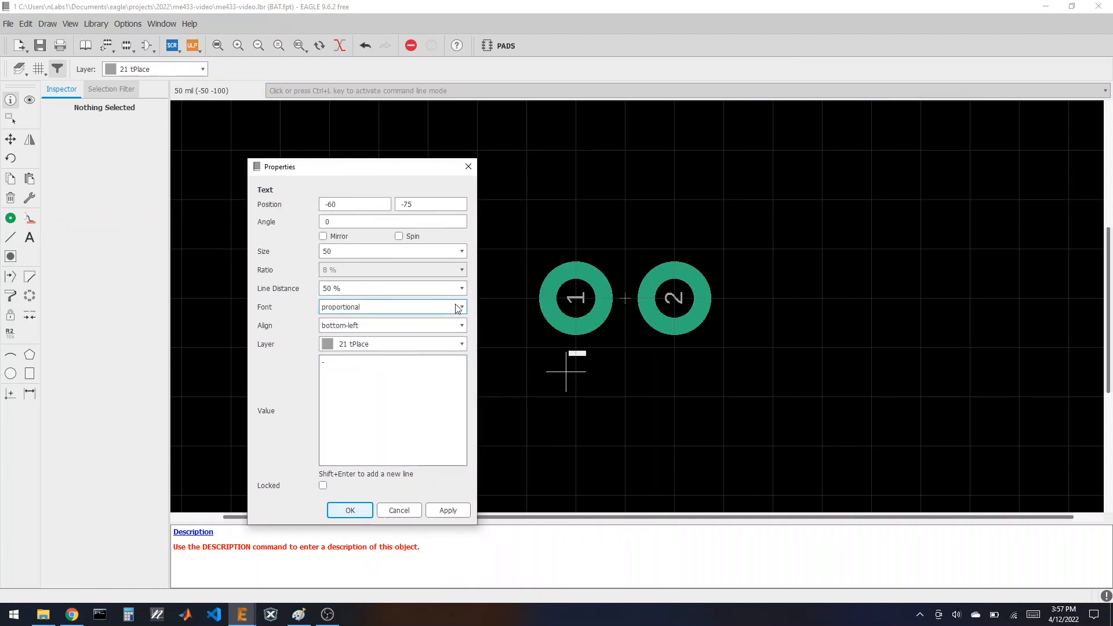
pyautogui.click(461, 251)
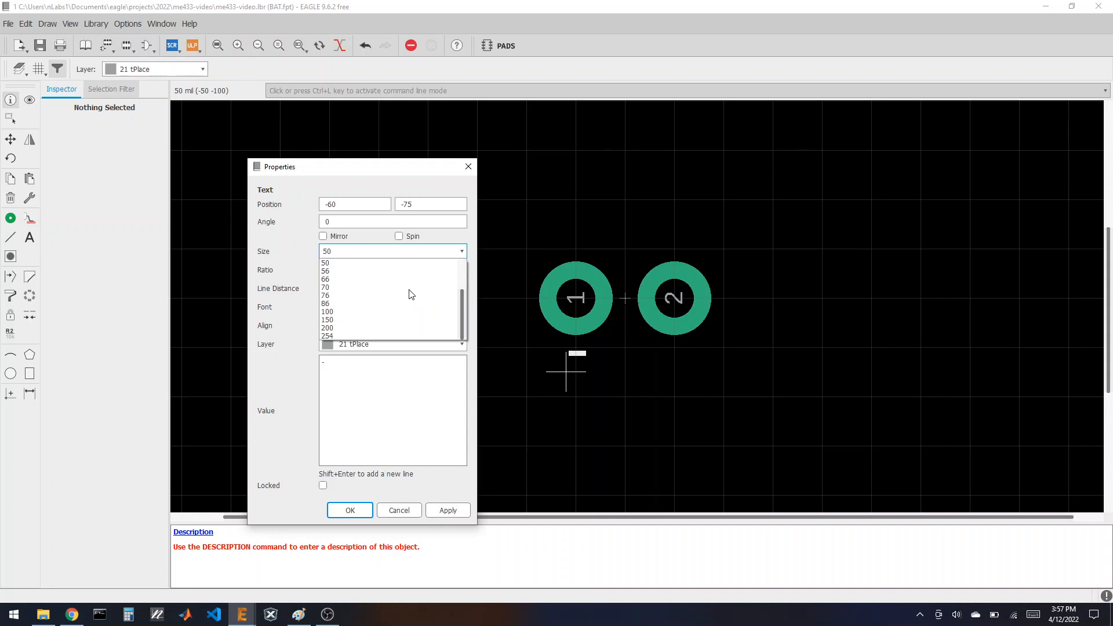
pyautogui.write('76')
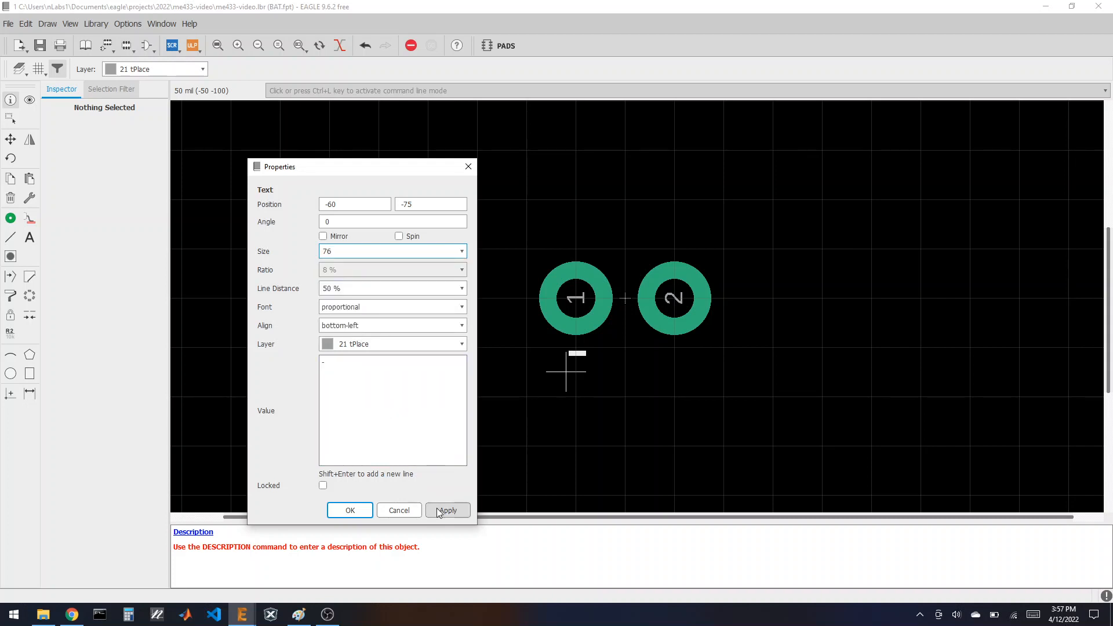
pyautogui.click(437, 510)
pyautogui.click(399, 510)
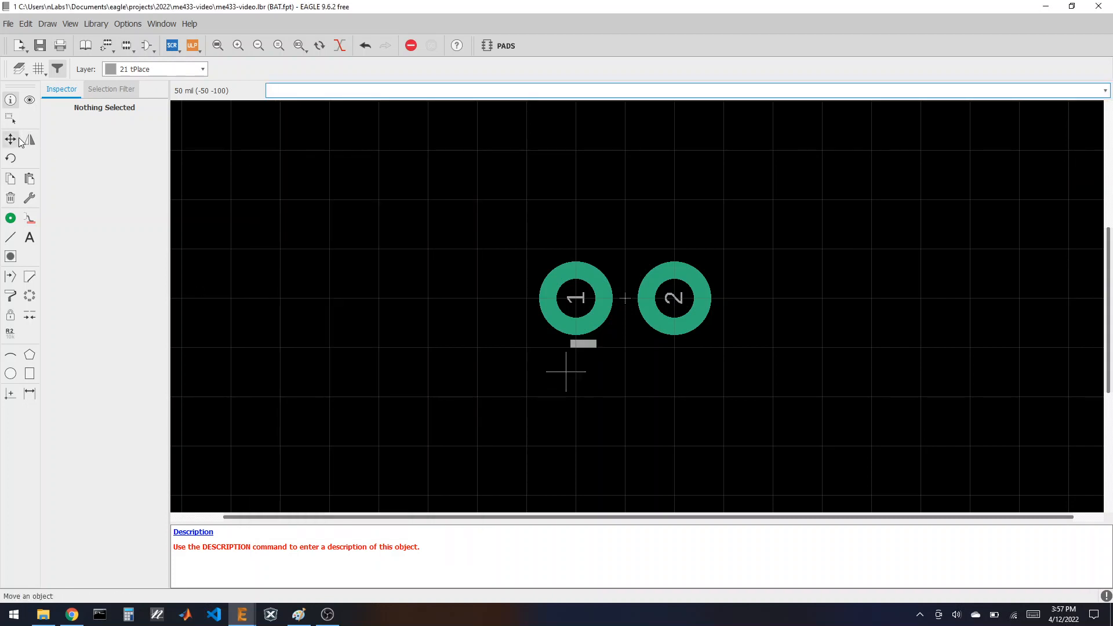
# Step: Position the − under pad 1 and copy it under pad 2
pyautogui.click(19, 141)
pyautogui.click(566, 371)
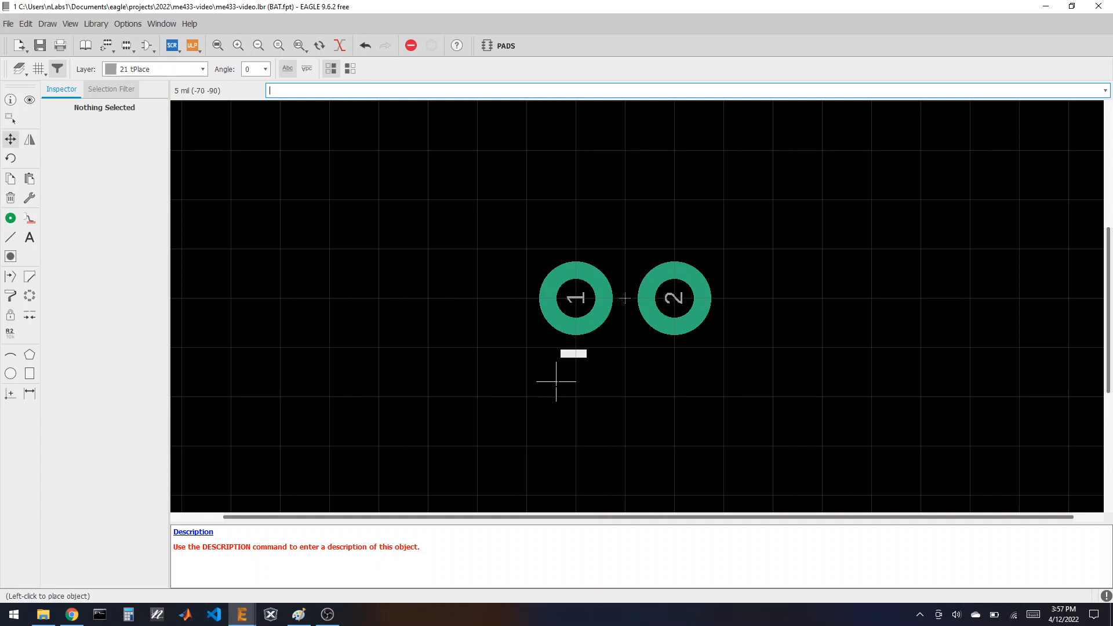
pyautogui.click(555, 381)
pyautogui.click(11, 179)
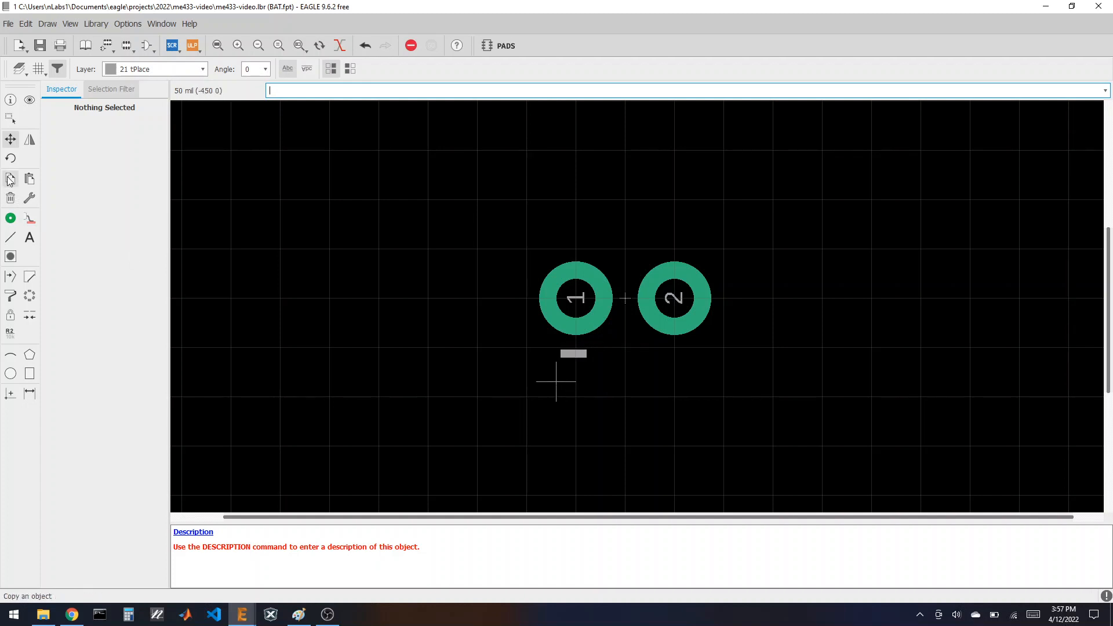
pyautogui.click(557, 381)
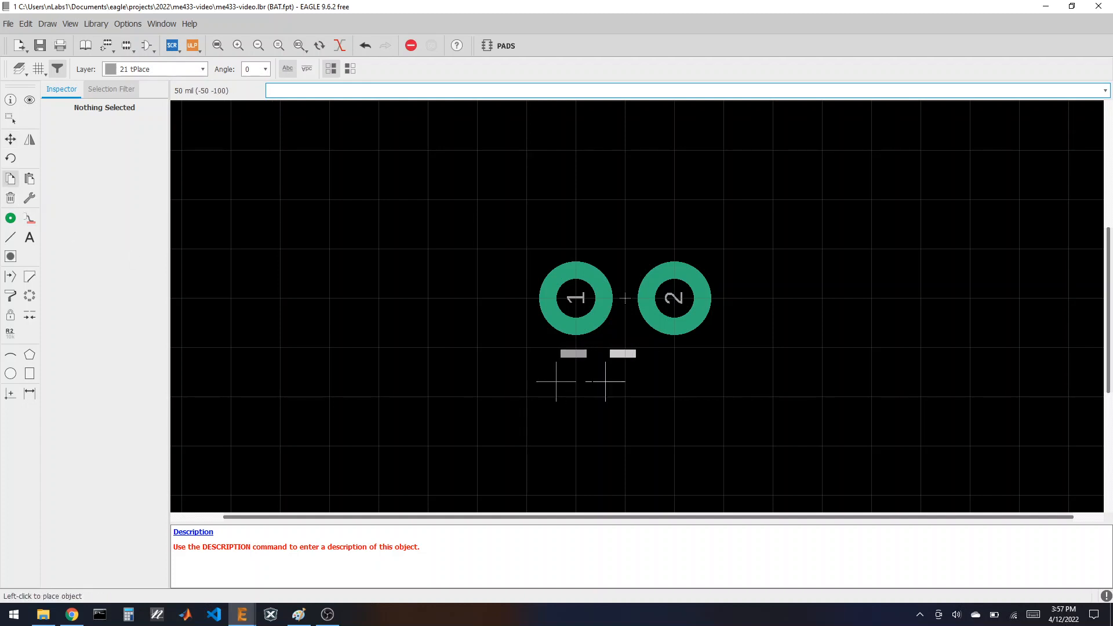
pyautogui.click(654, 382)
# Step: Change the copied text under pad 2 to +
pyautogui.click(10, 99)
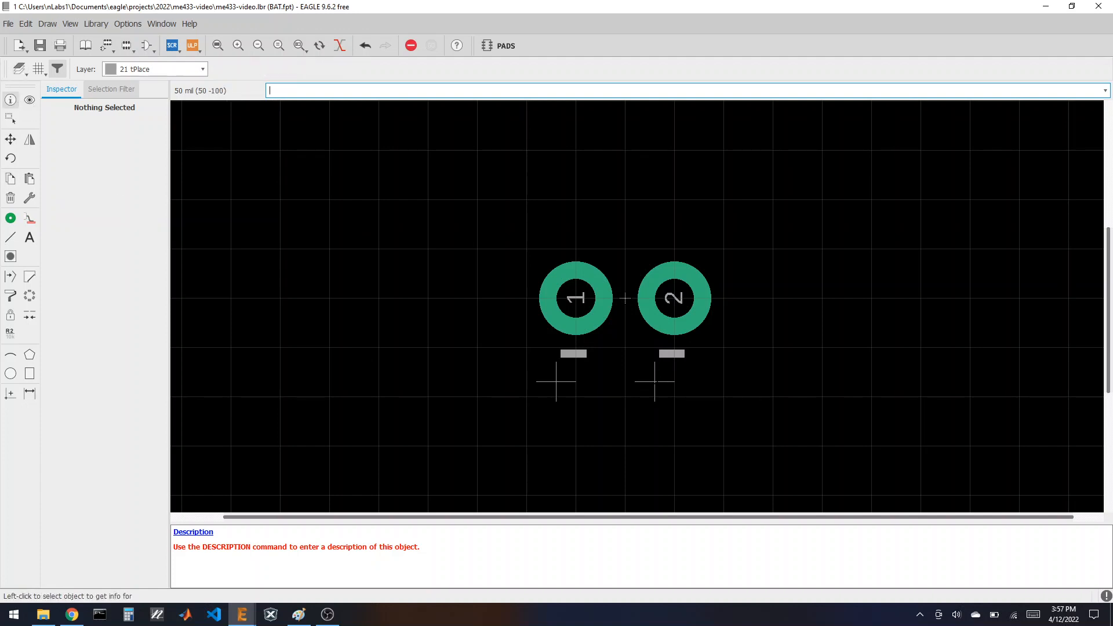
pyautogui.click(642, 387)
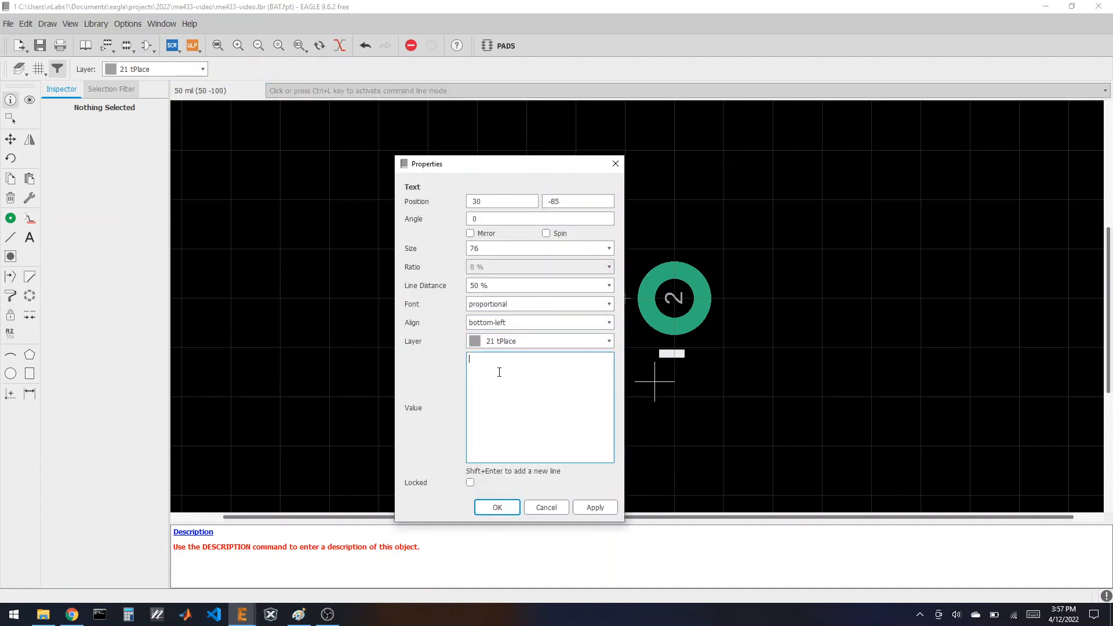
pyautogui.click(506, 512)
# Step: Shift the + lower under pad 2 and nudge the − under pad 1 slightly
pyautogui.click(11, 139)
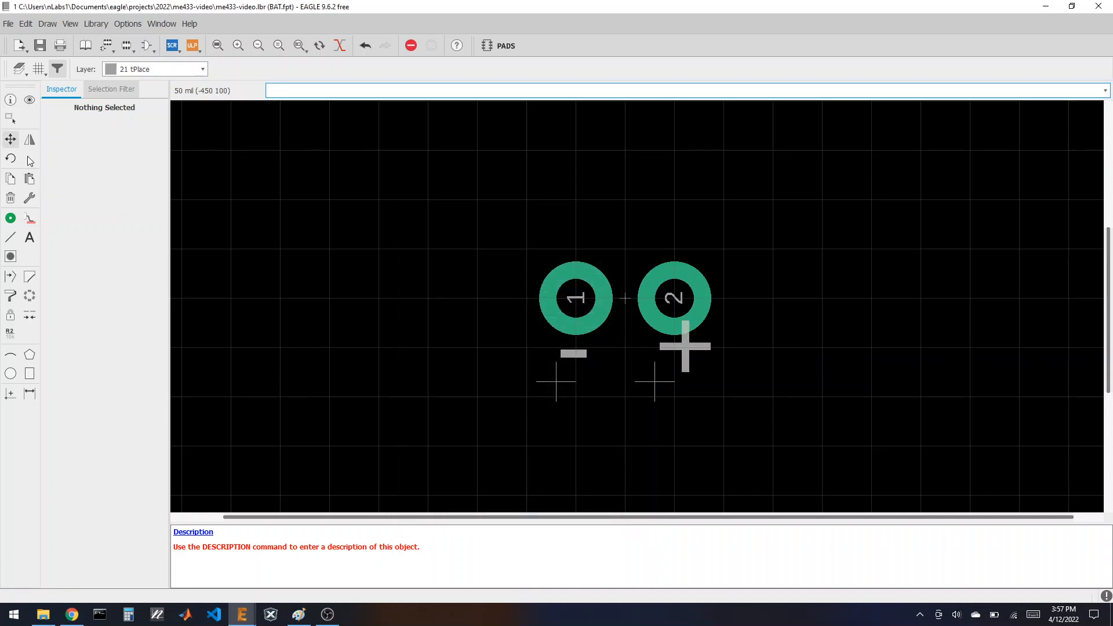
pyautogui.click(654, 381)
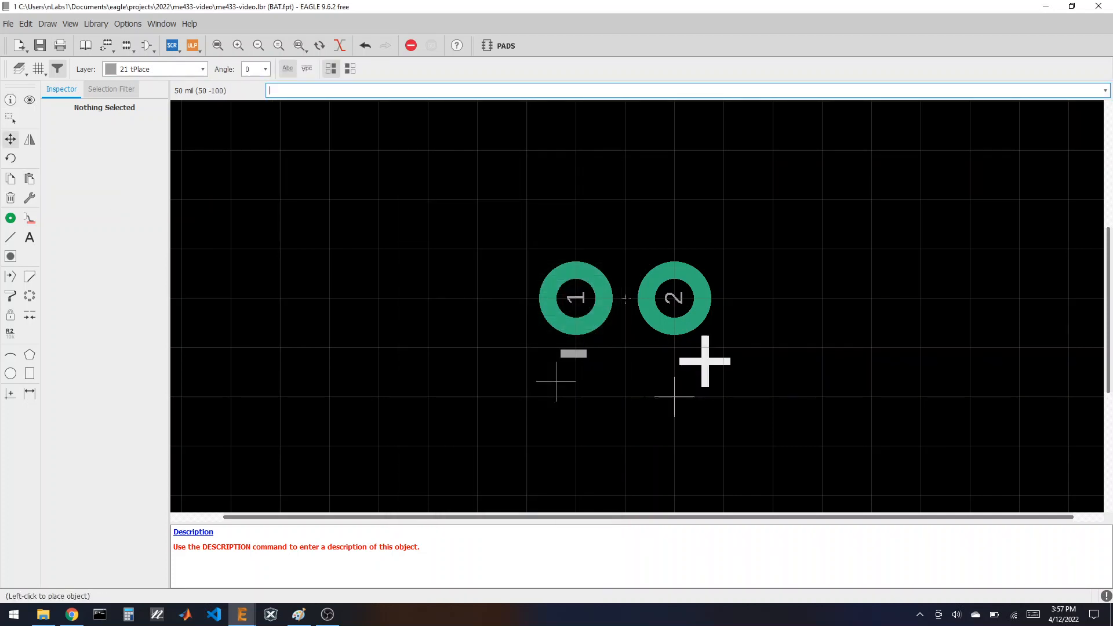
pyautogui.click(644, 406)
pyautogui.click(556, 381)
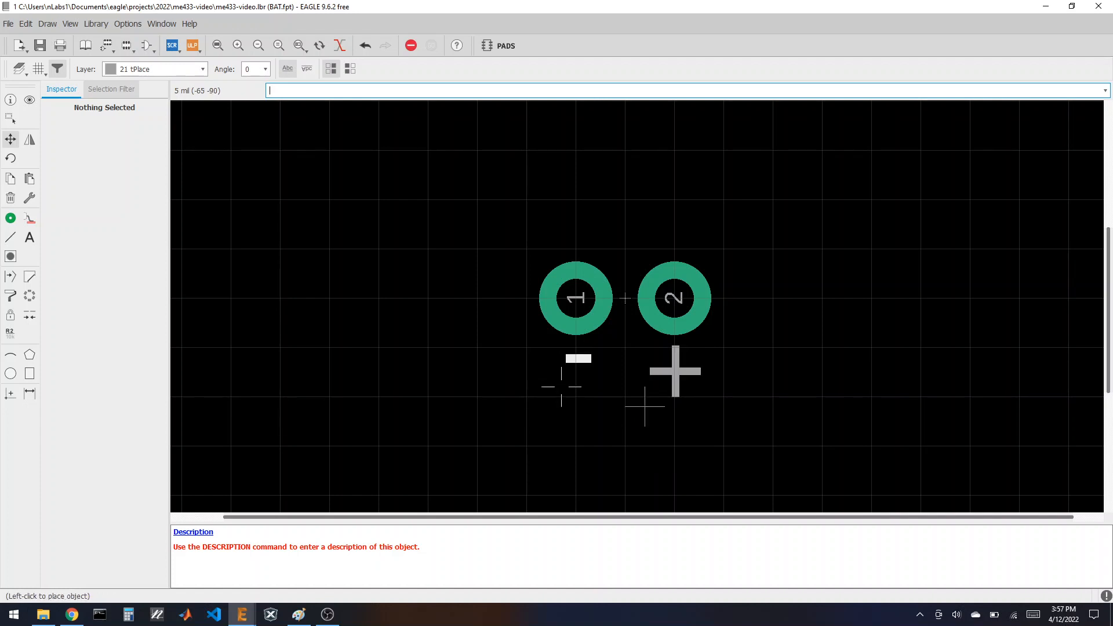
pyautogui.click(556, 382)
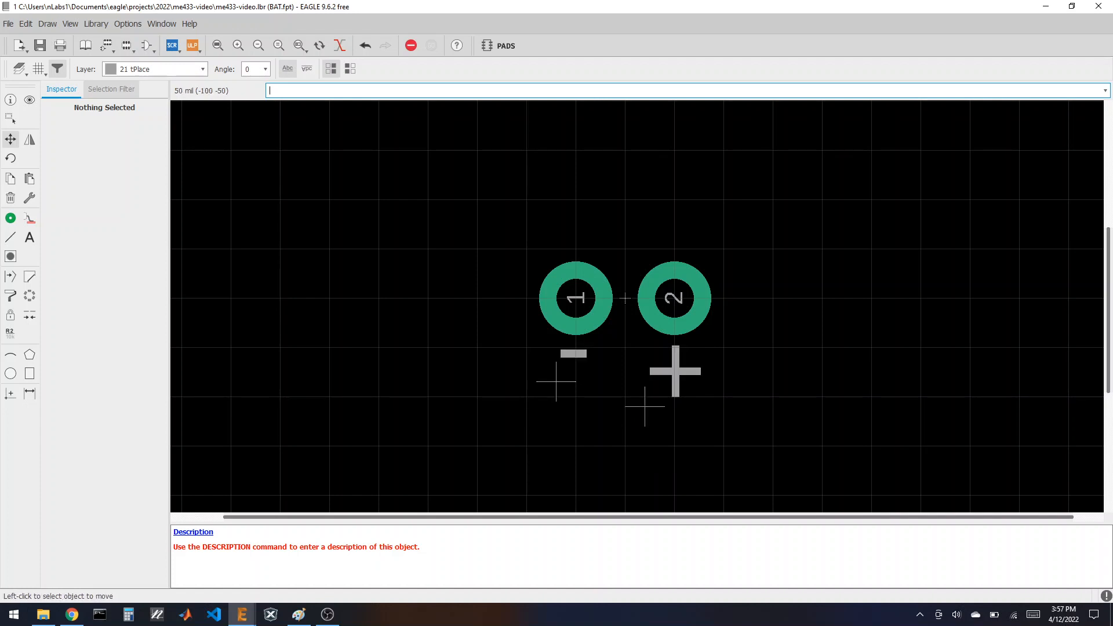
pyautogui.scroll(-1, 498, 342)
pyautogui.scroll(1, 529, 340)
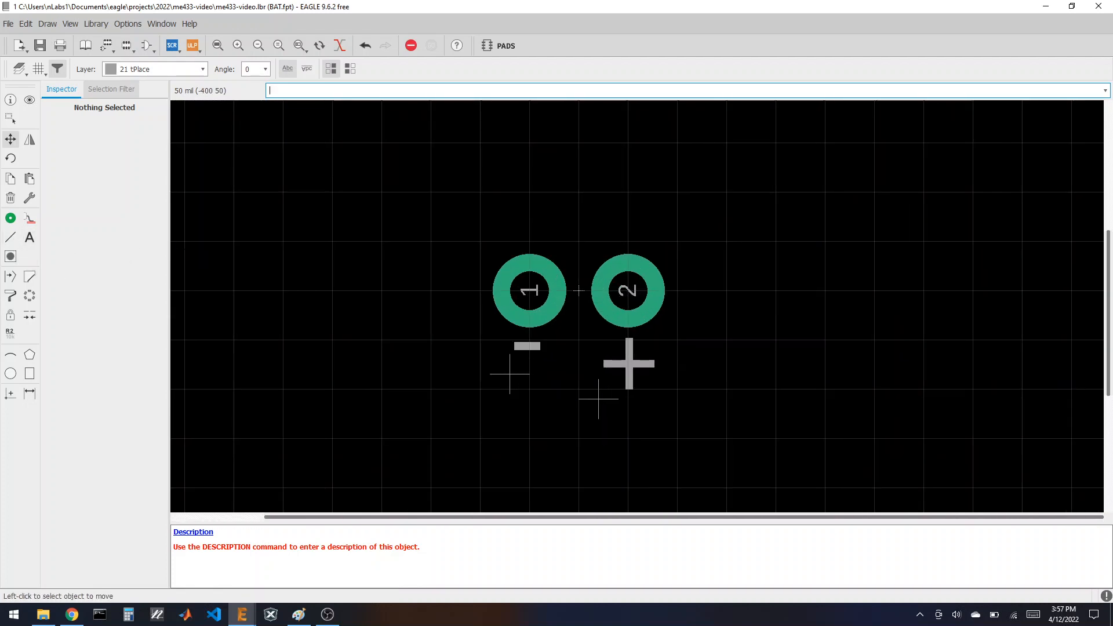
pyautogui.click(11, 237)
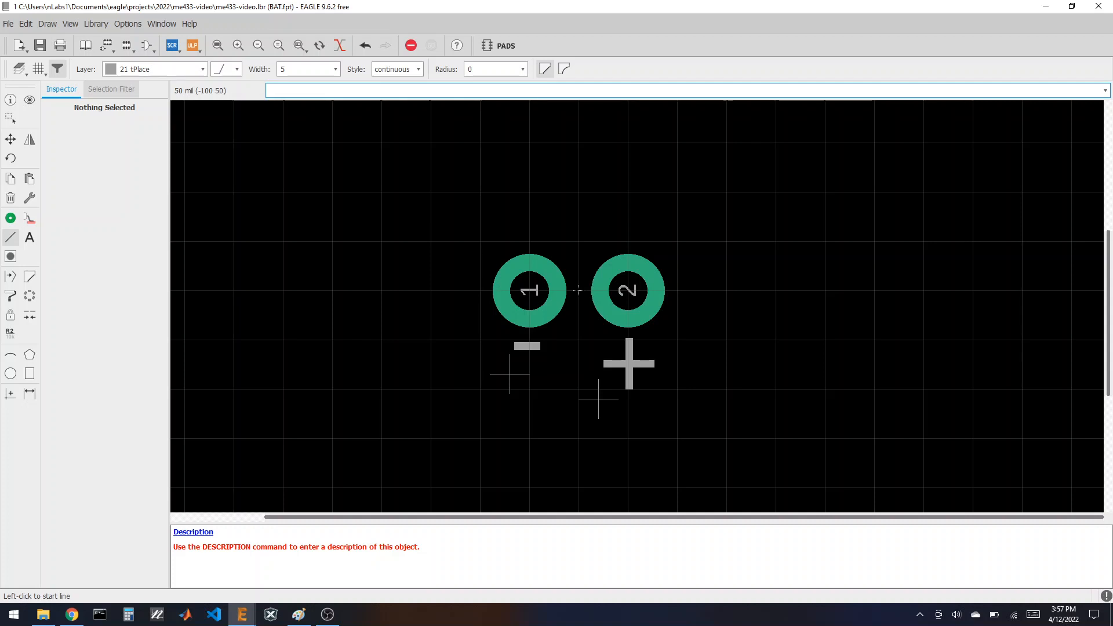
# Step: With 16 mil width, draw a closed four-corner rectangle around both pads and the − and + marks
pyautogui.click(335, 70)
pyautogui.click(304, 159)
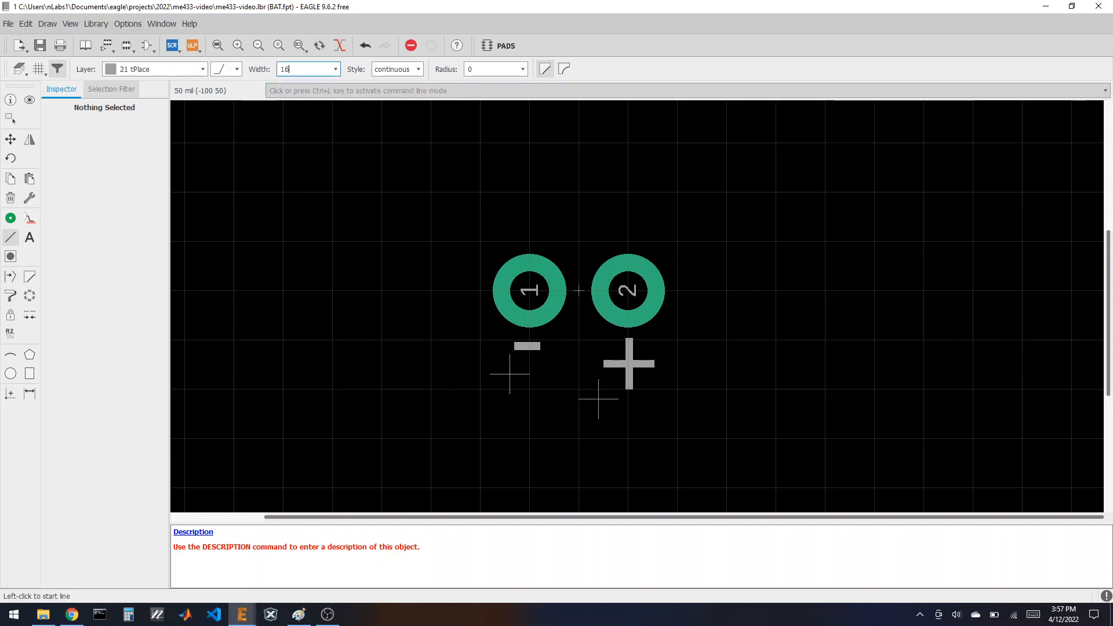
pyautogui.click(480, 241)
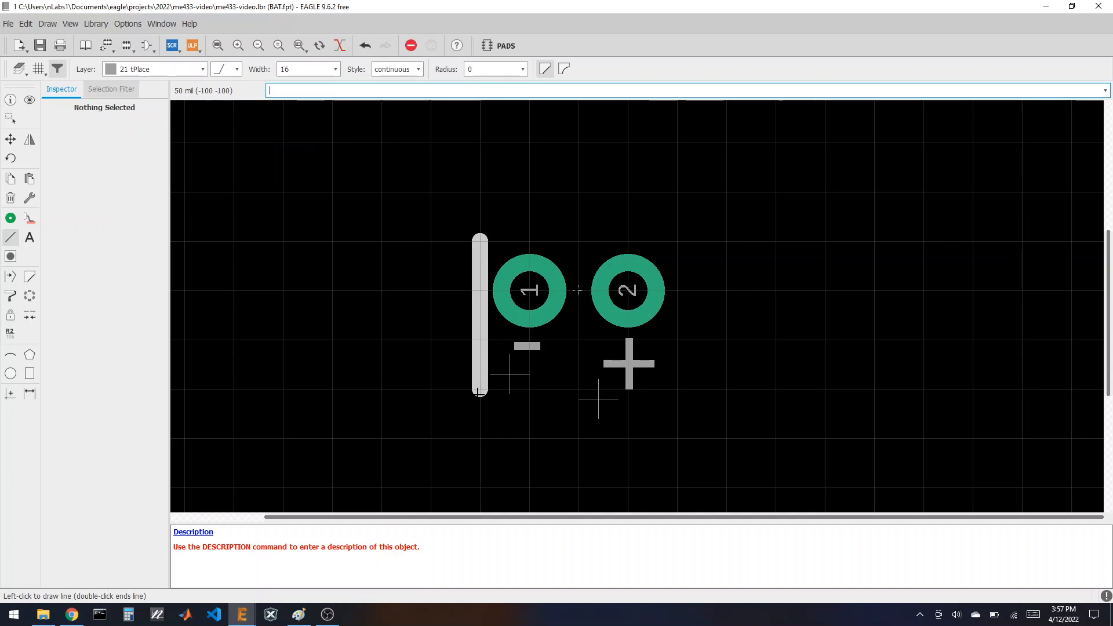
pyautogui.click(480, 389)
pyautogui.click(676, 389)
pyautogui.click(677, 241)
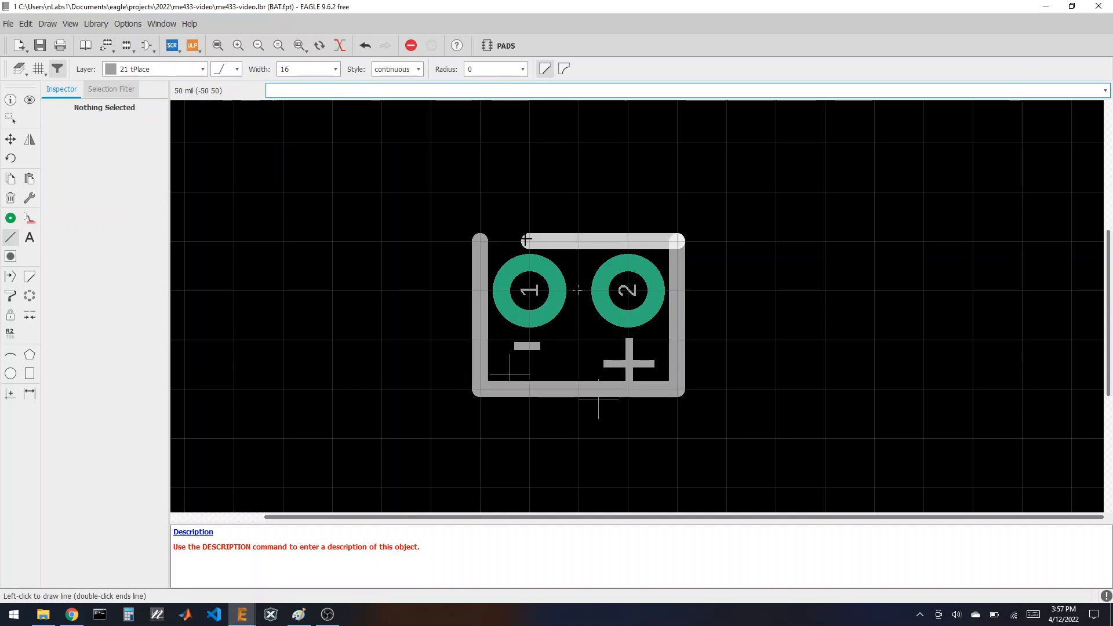
pyautogui.doubleClick(487, 240)
pyautogui.click(10, 139)
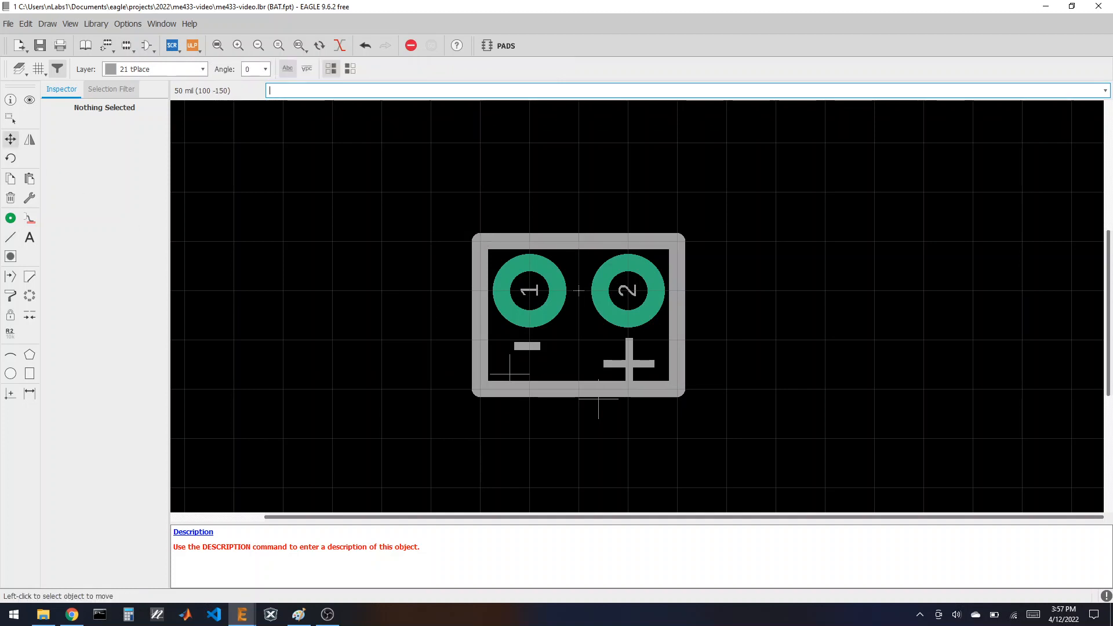
# Step: Reduce the + mark's text size from 76 to 50
pyautogui.click(598, 399)
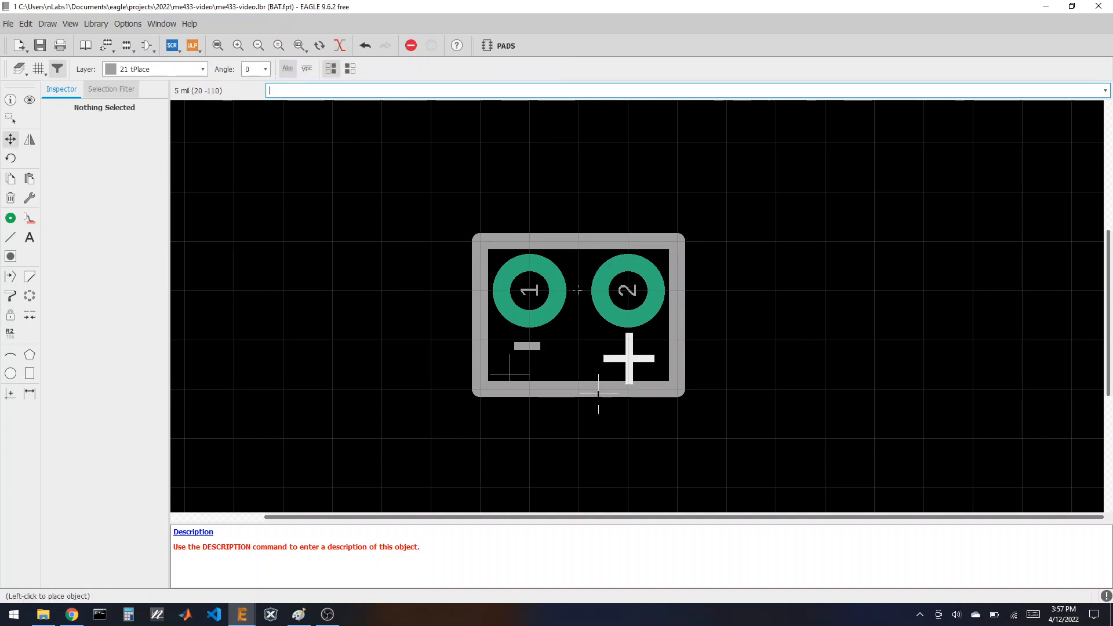
pyautogui.click(598, 394)
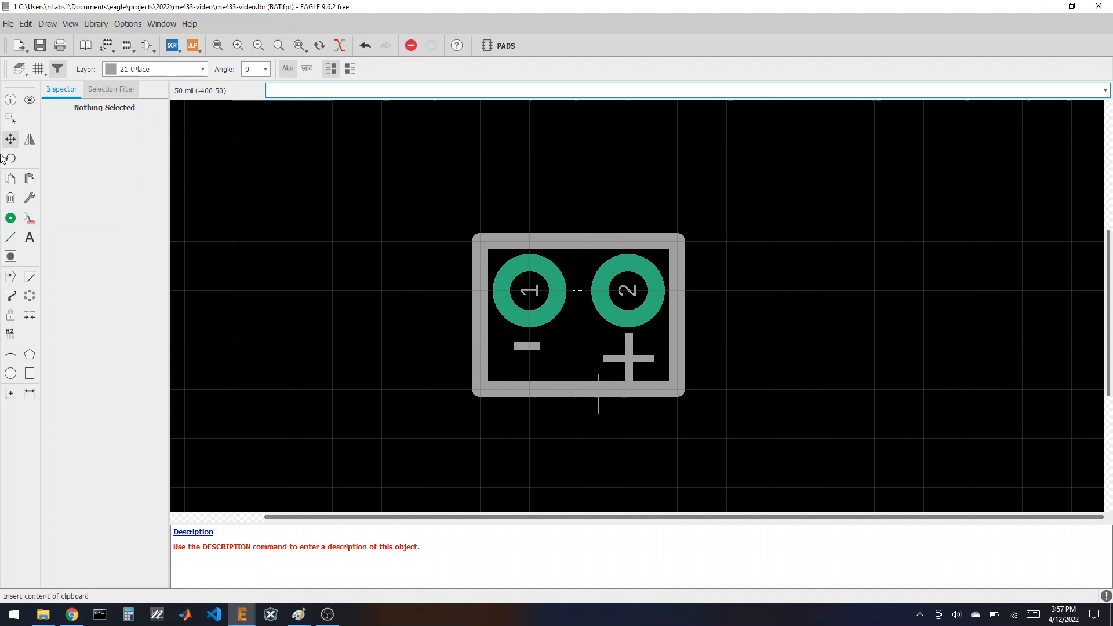
pyautogui.click(10, 100)
pyautogui.click(599, 390)
pyautogui.rightClick(599, 390)
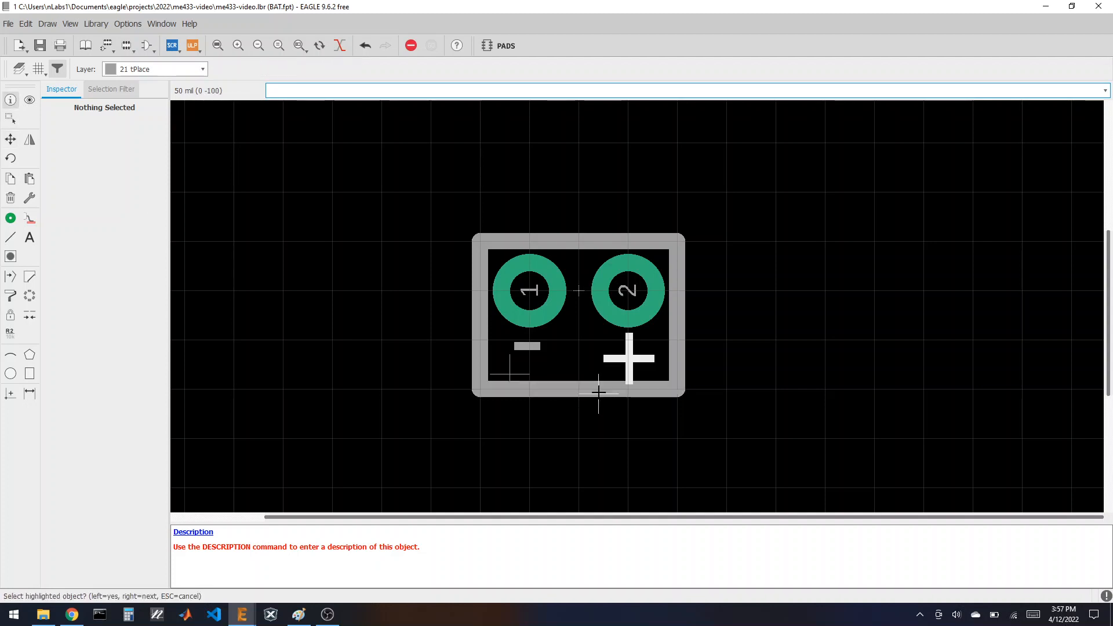
pyautogui.click(598, 390)
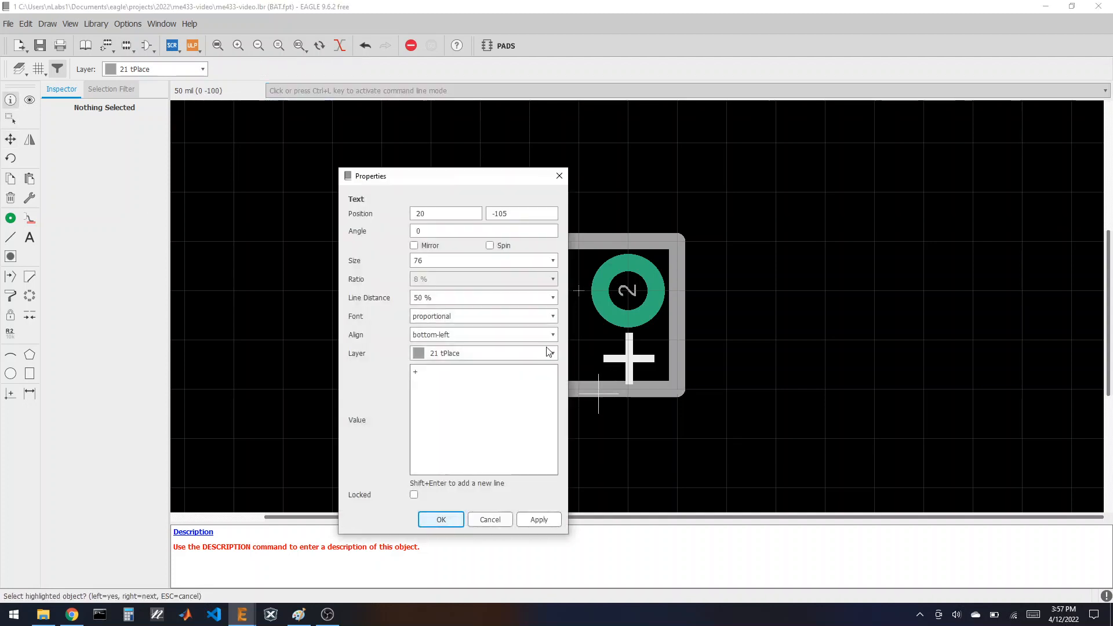
pyautogui.click(552, 260)
pyautogui.click(476, 313)
pyautogui.click(539, 520)
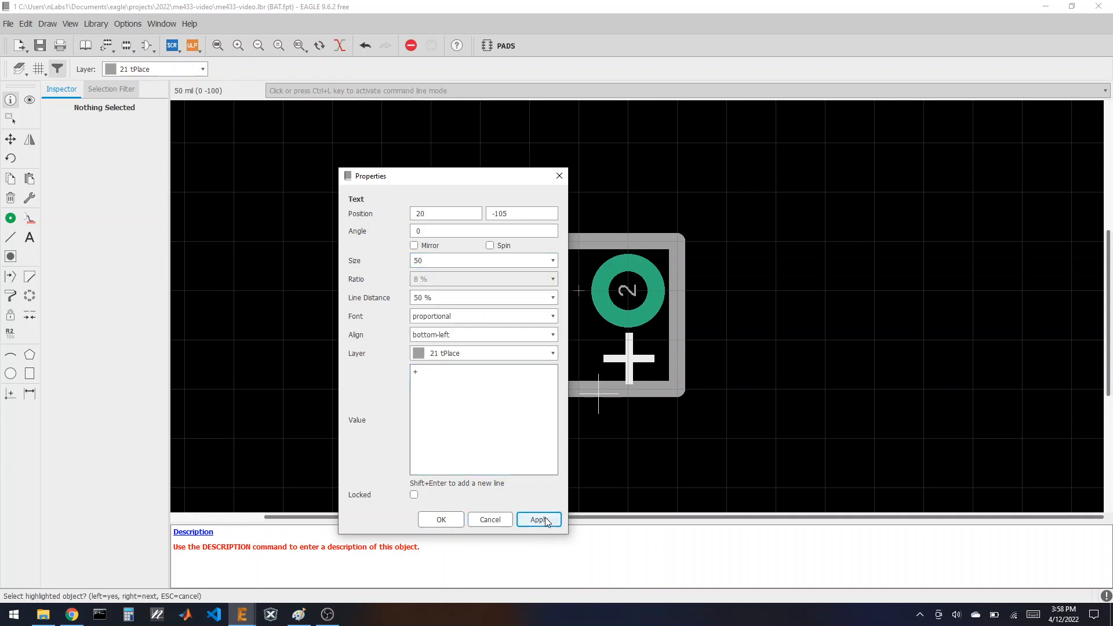
pyautogui.click(441, 520)
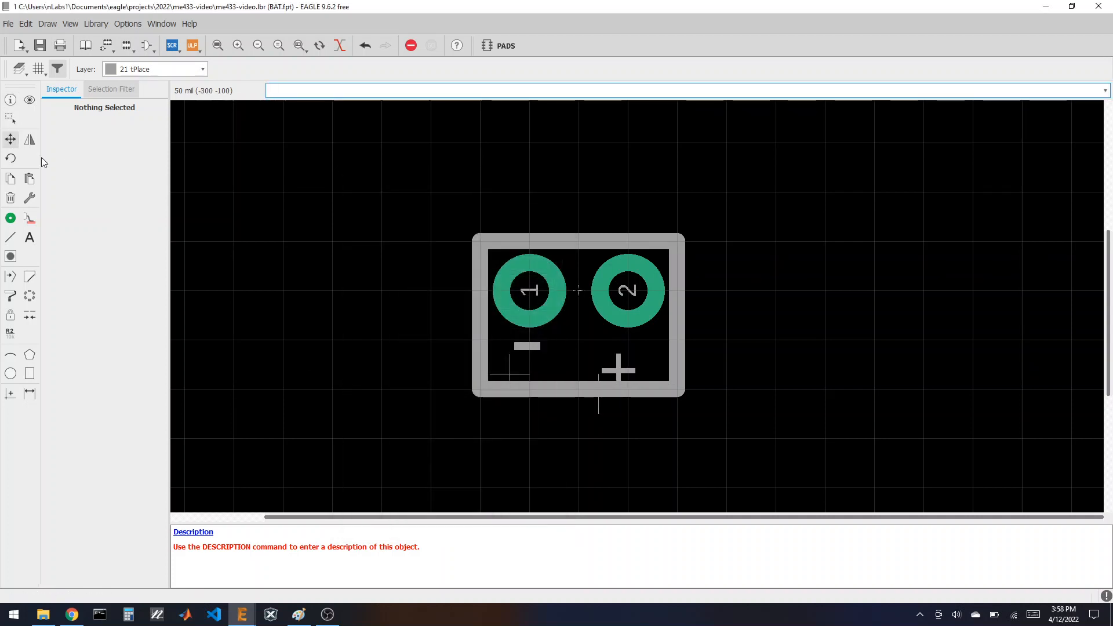
# Step: Move the + mark up under pad 2 inside the outline
pyautogui.click(10, 139)
pyautogui.click(602, 389)
pyautogui.rightClick(601, 387)
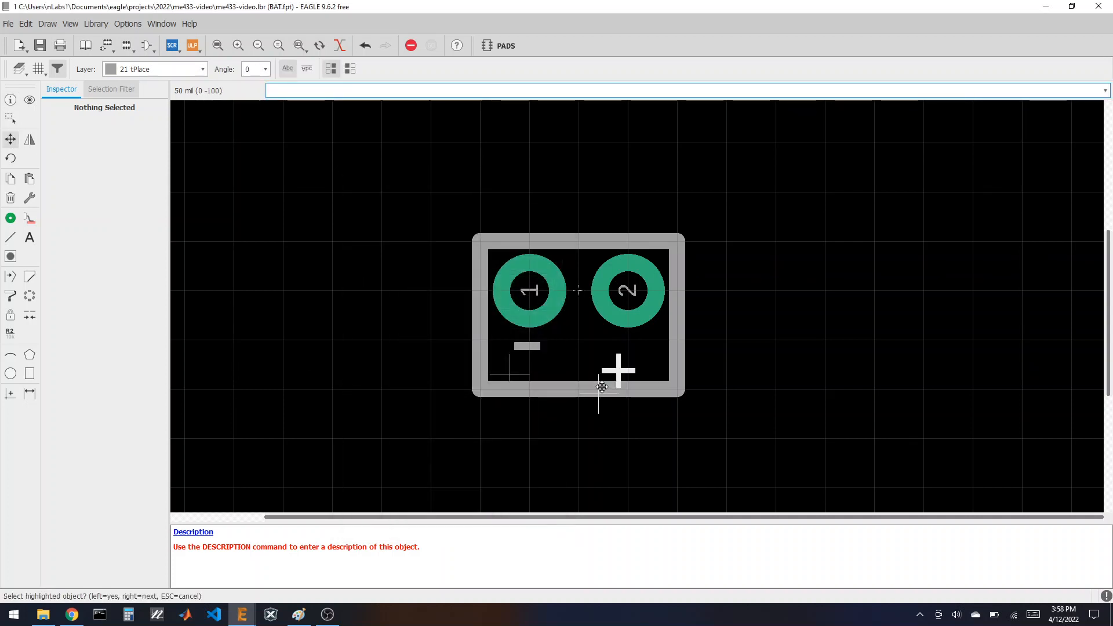
pyautogui.click(602, 387)
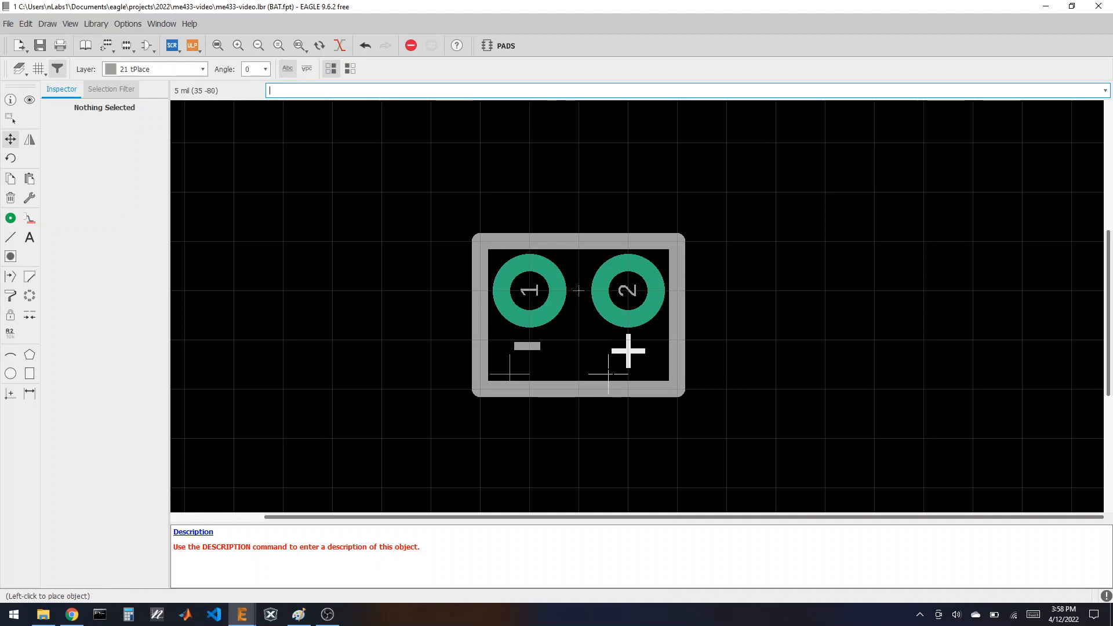
pyautogui.click(608, 374)
pyautogui.scroll(-2, 579, 291)
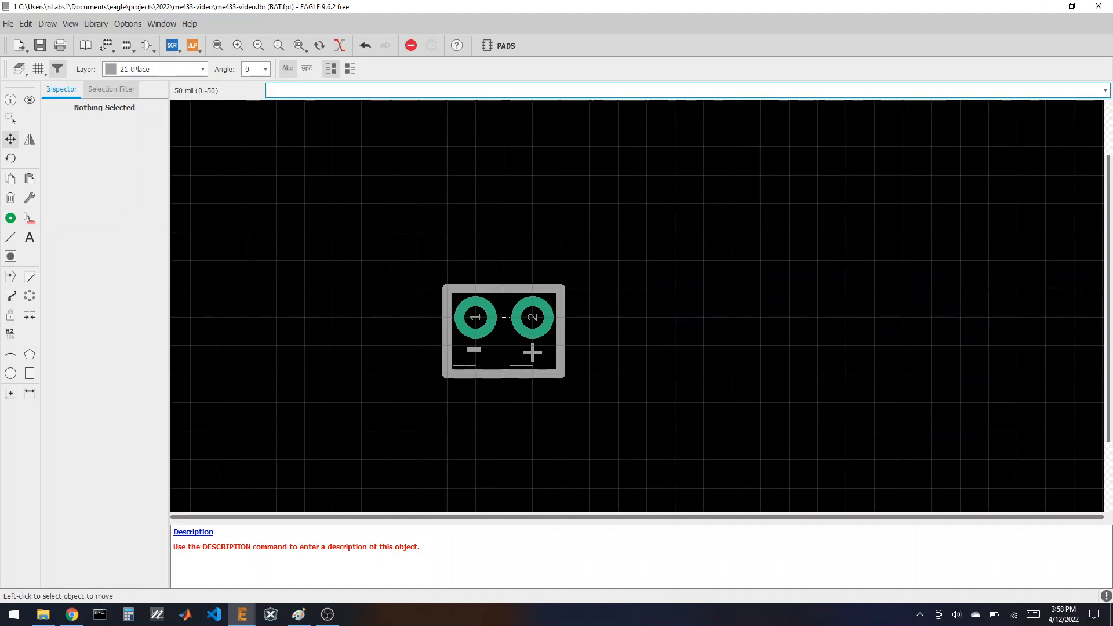
pyautogui.scroll(2, 510, 289)
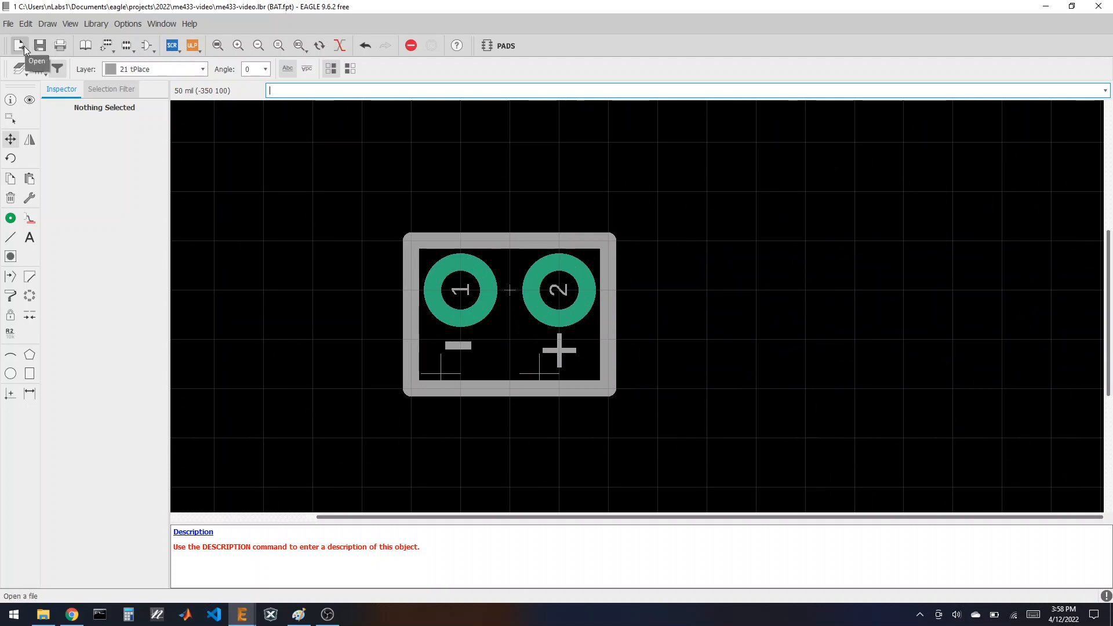
# Step: Create a new BAT device and place the BAT symbol in it
pyautogui.click(85, 46)
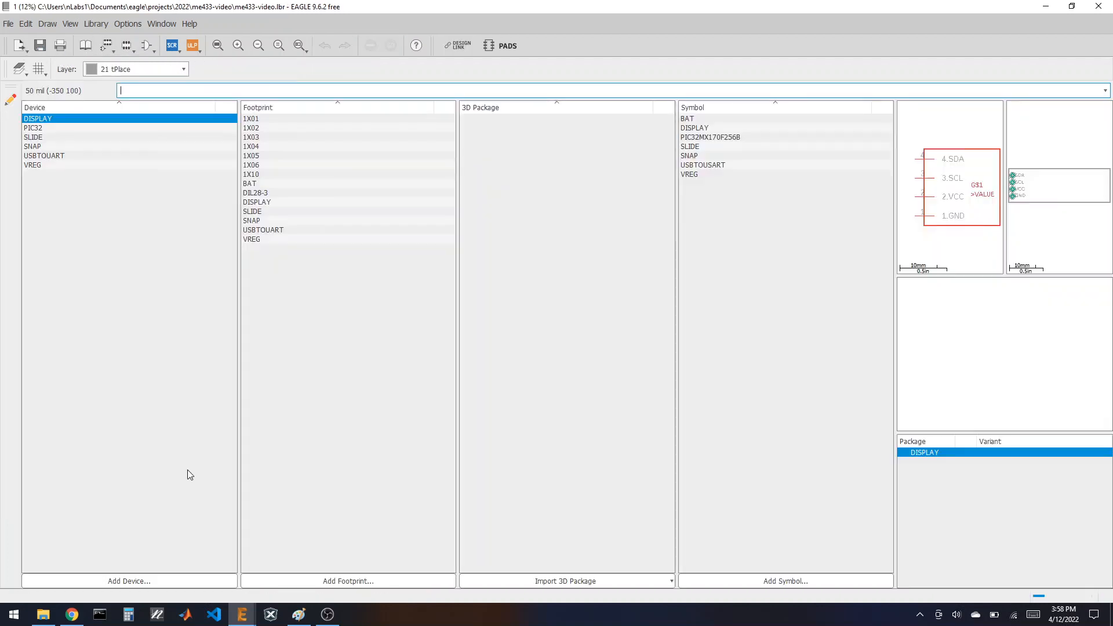
pyautogui.click(149, 580)
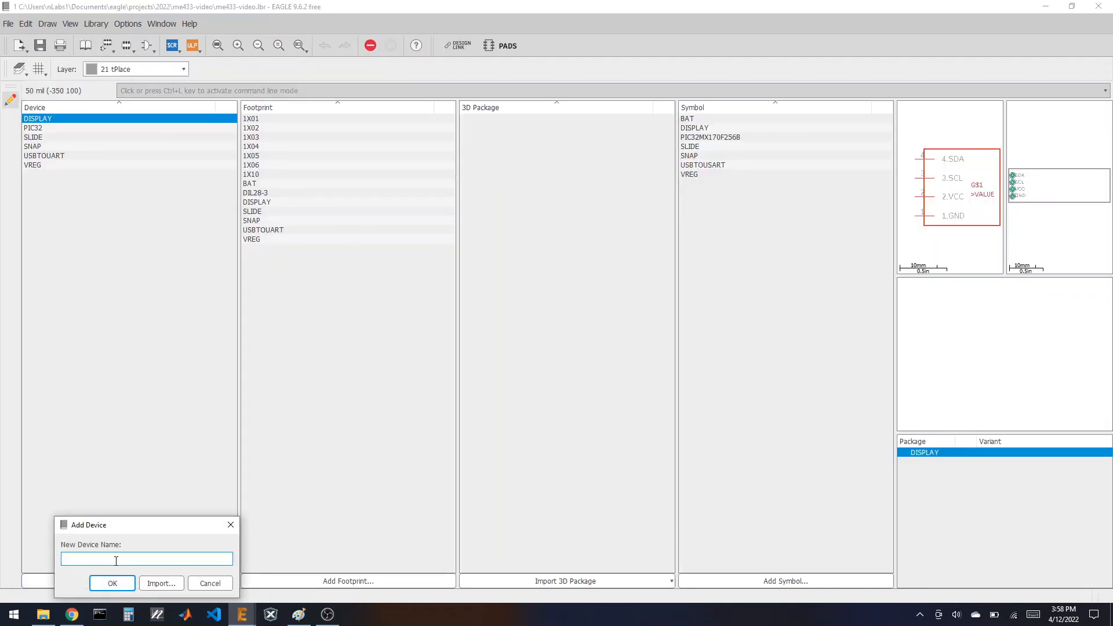
pyautogui.click(113, 583)
pyautogui.click(127, 580)
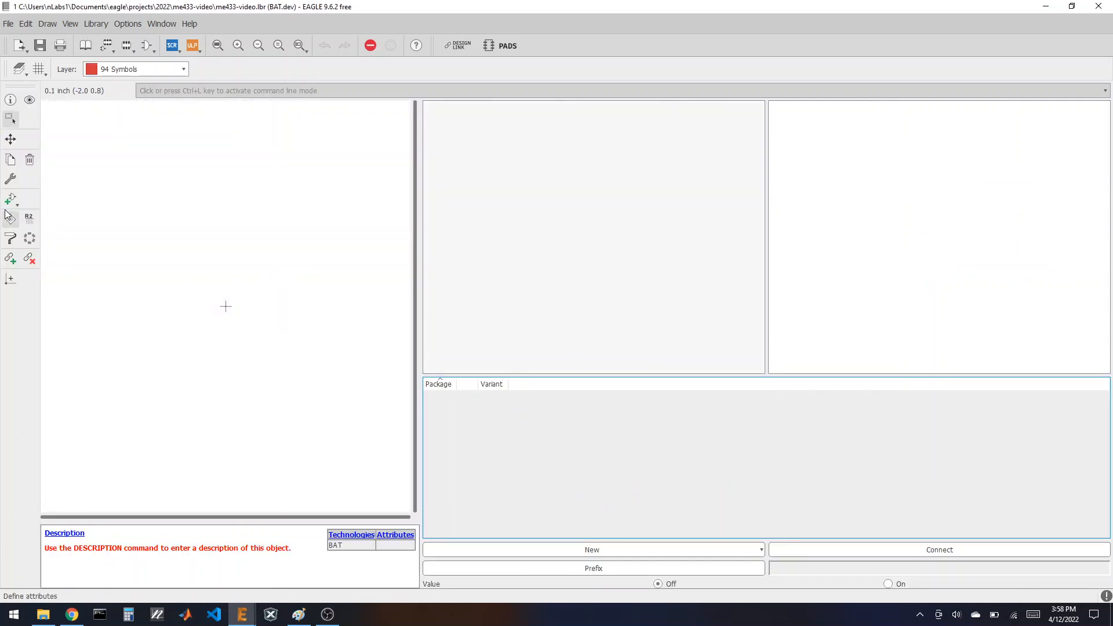
pyautogui.click(10, 216)
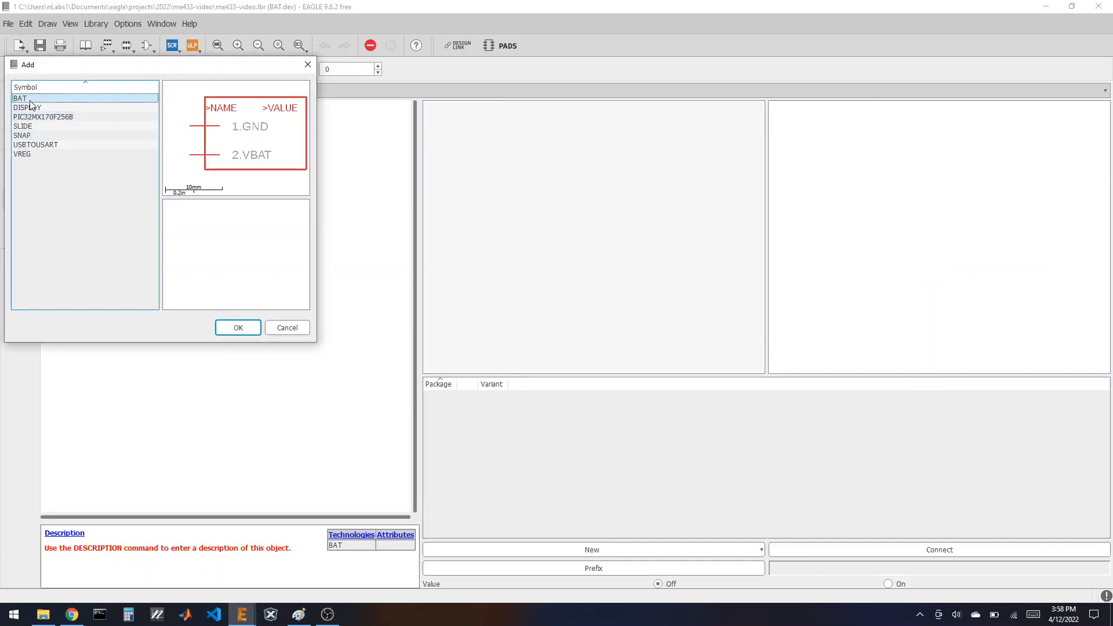
pyautogui.click(70, 98)
pyautogui.click(238, 327)
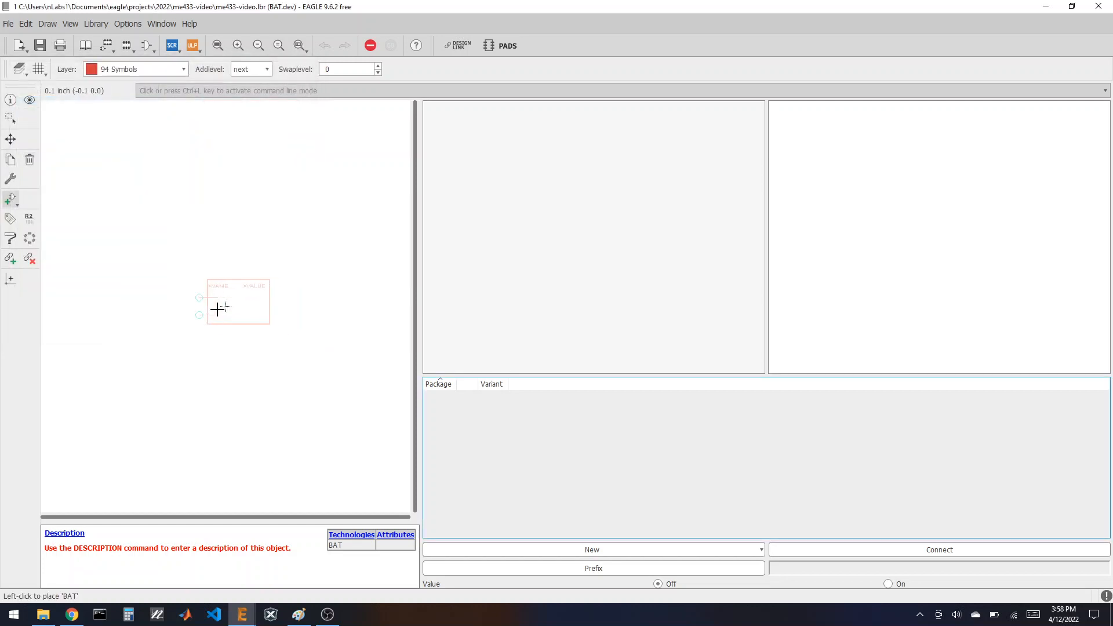
pyautogui.click(222, 306)
# Step: Assign the BAT footprint as the device's package
pyautogui.click(570, 551)
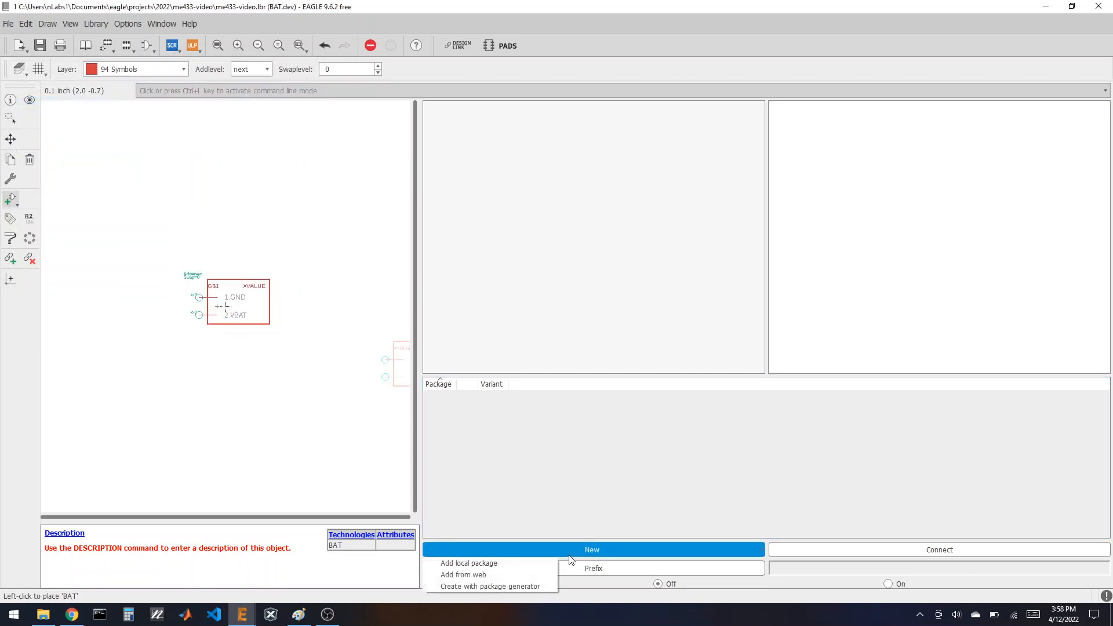
pyautogui.click(511, 561)
pyautogui.moveTo(496, 329); pyautogui.dragTo(596, 242)
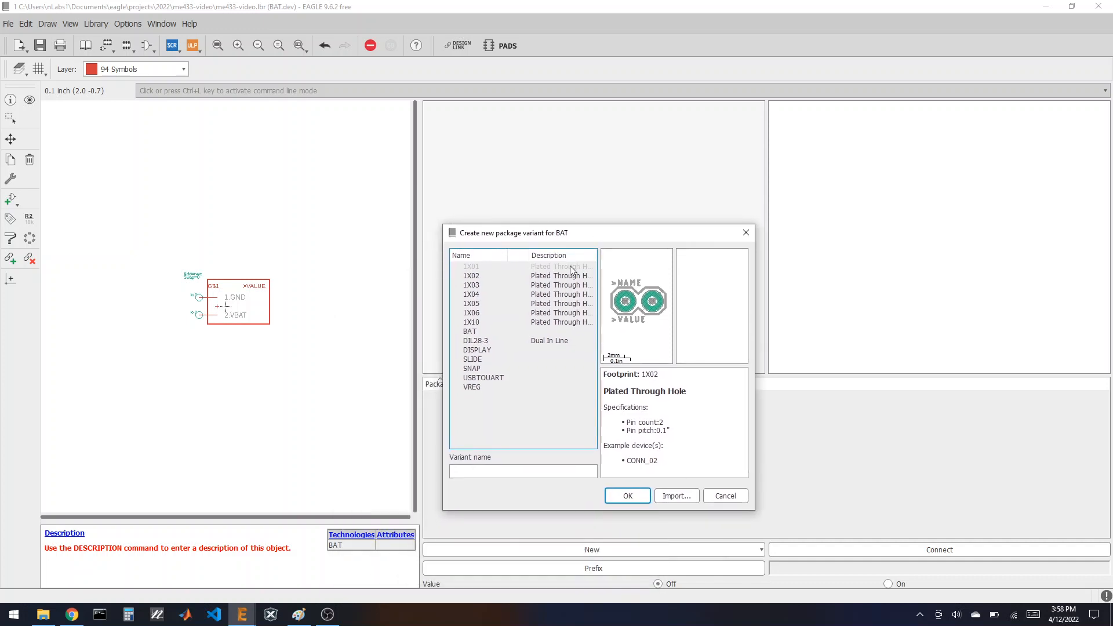
pyautogui.click(487, 330)
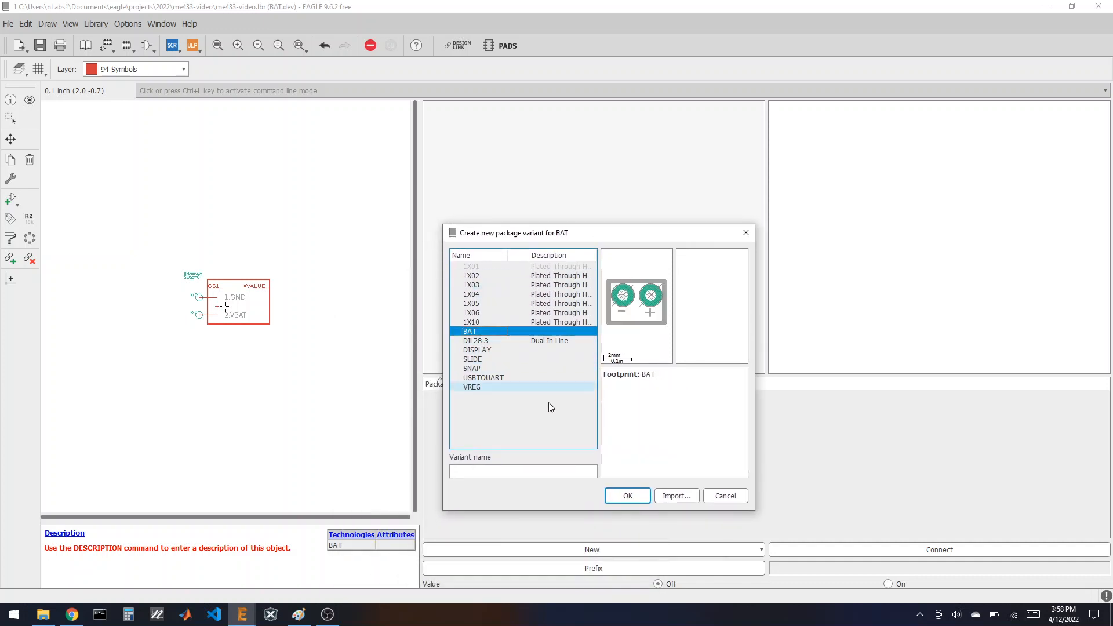
pyautogui.click(627, 495)
# Step: Connect GND to pad 1 and VBAT to pad 2, then save the library
pyautogui.click(892, 548)
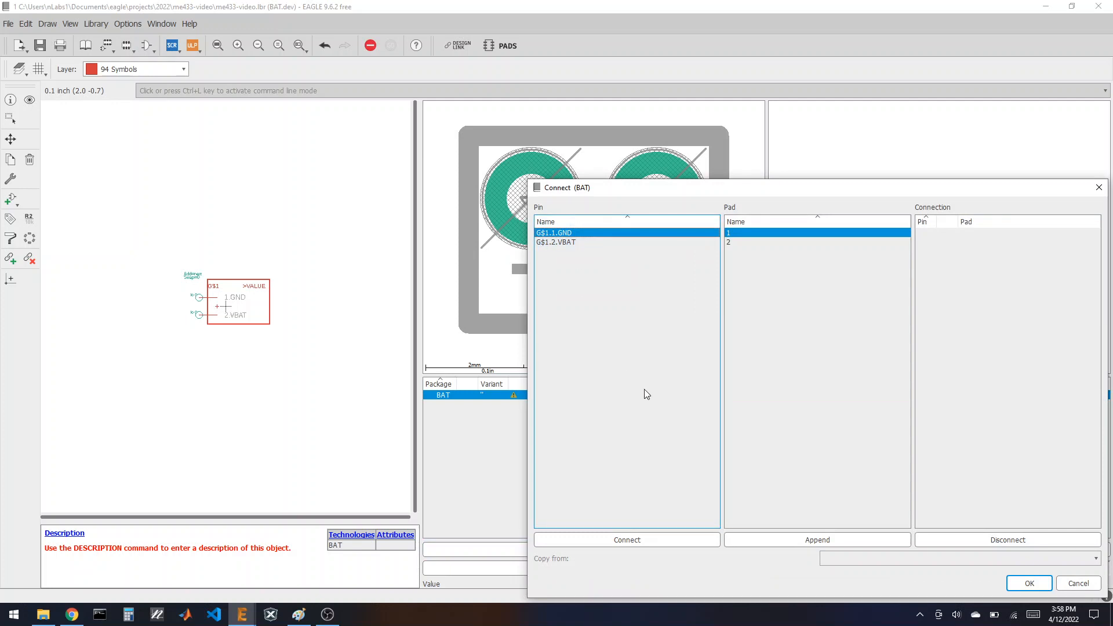
pyautogui.click(640, 539)
pyautogui.click(640, 539)
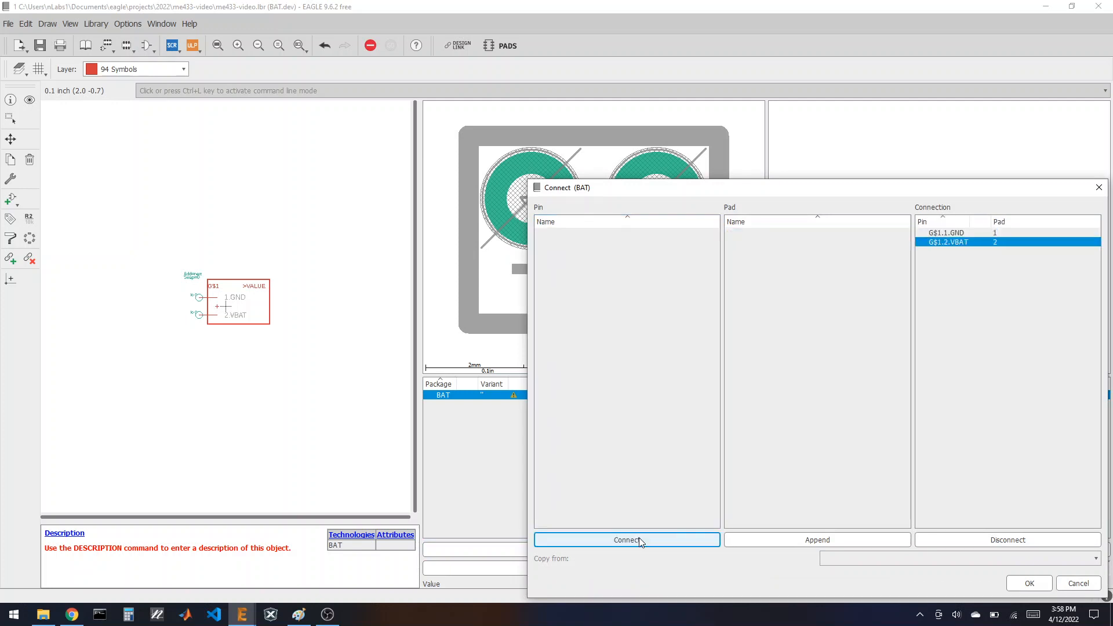
pyautogui.click(1028, 583)
pyautogui.click(40, 46)
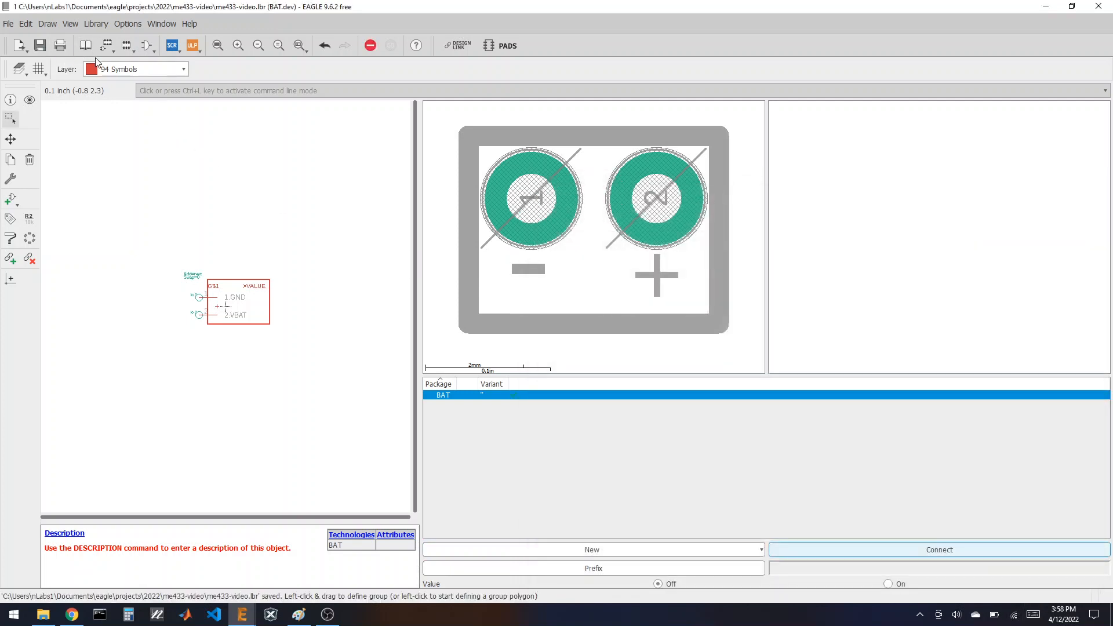
pyautogui.click(71, 614)
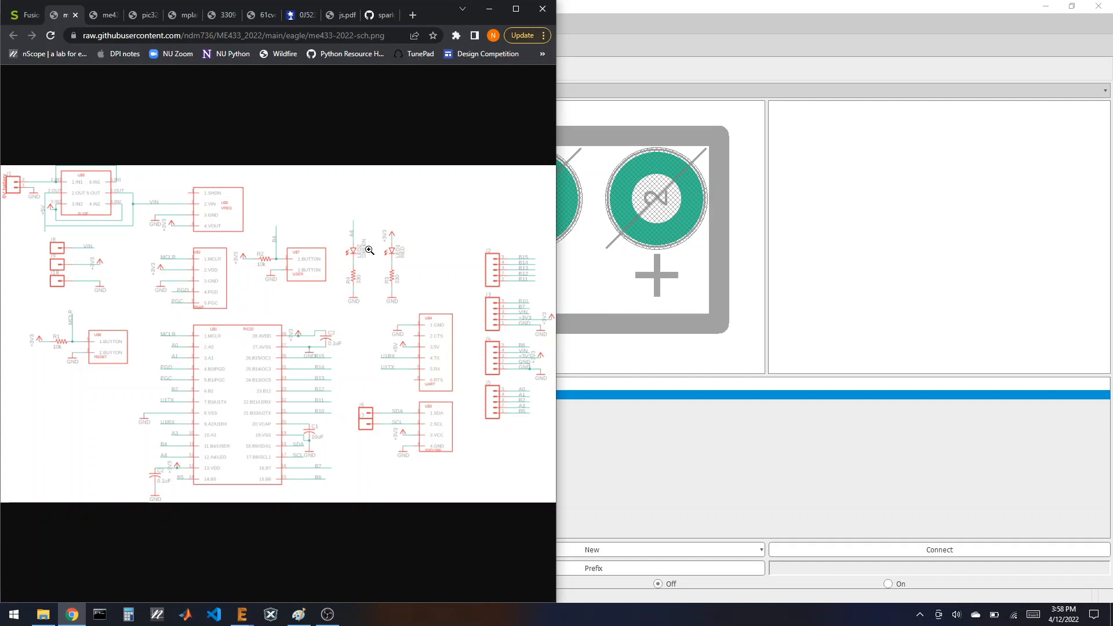
# Step: Restore the library editor to the right half and bring up the EAGLE Control Panel on the left
pyautogui.click(664, 11)
pyautogui.doubleClick(653, 11)
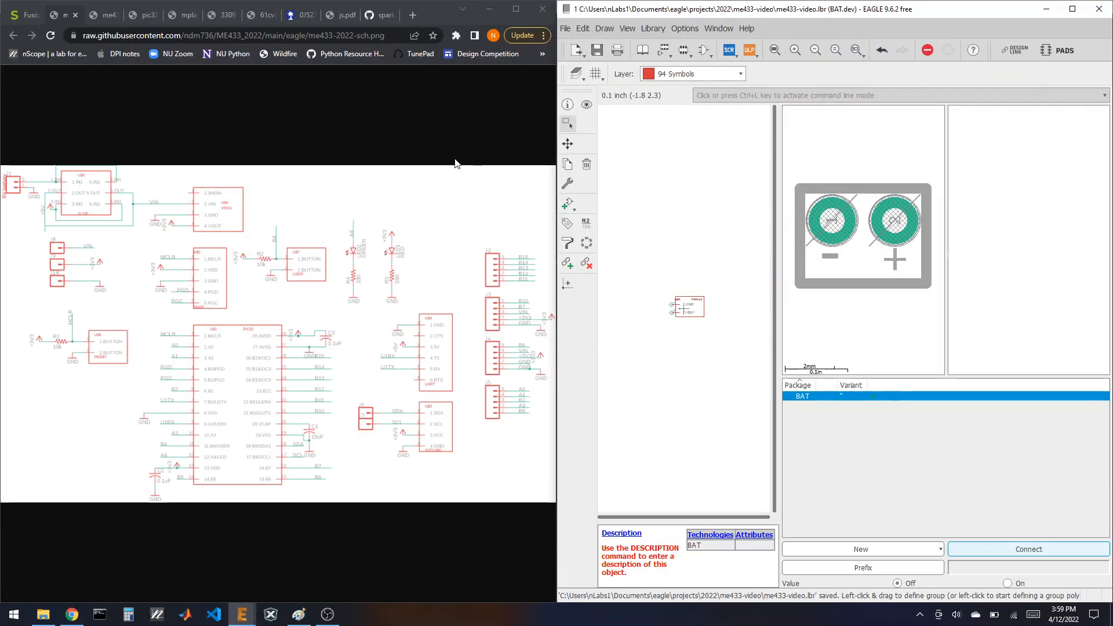
pyautogui.click(249, 616)
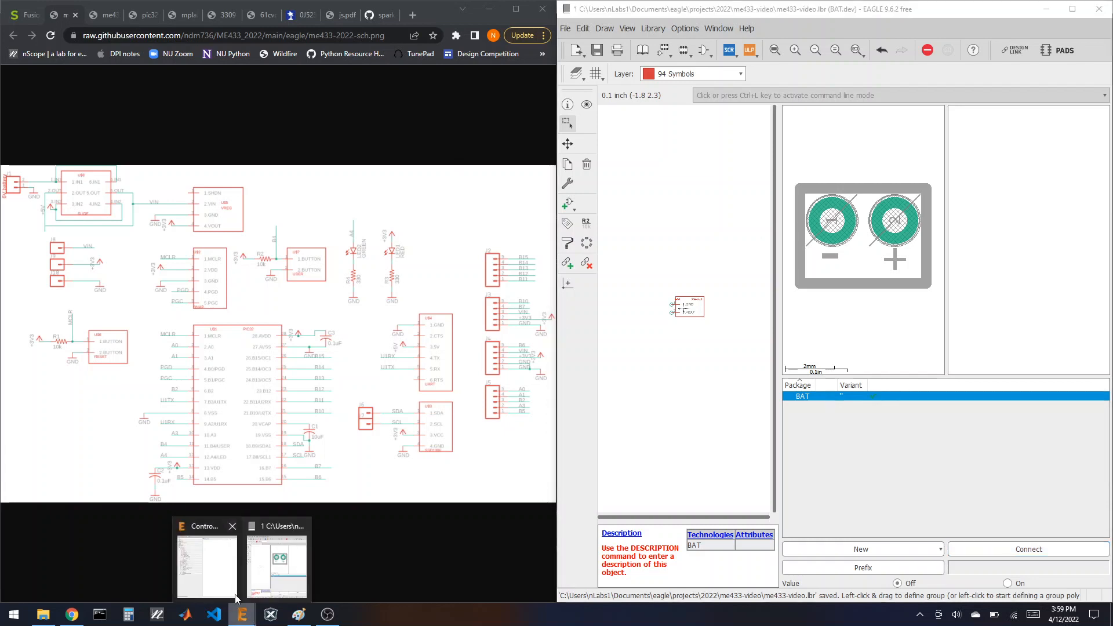
pyautogui.click(233, 594)
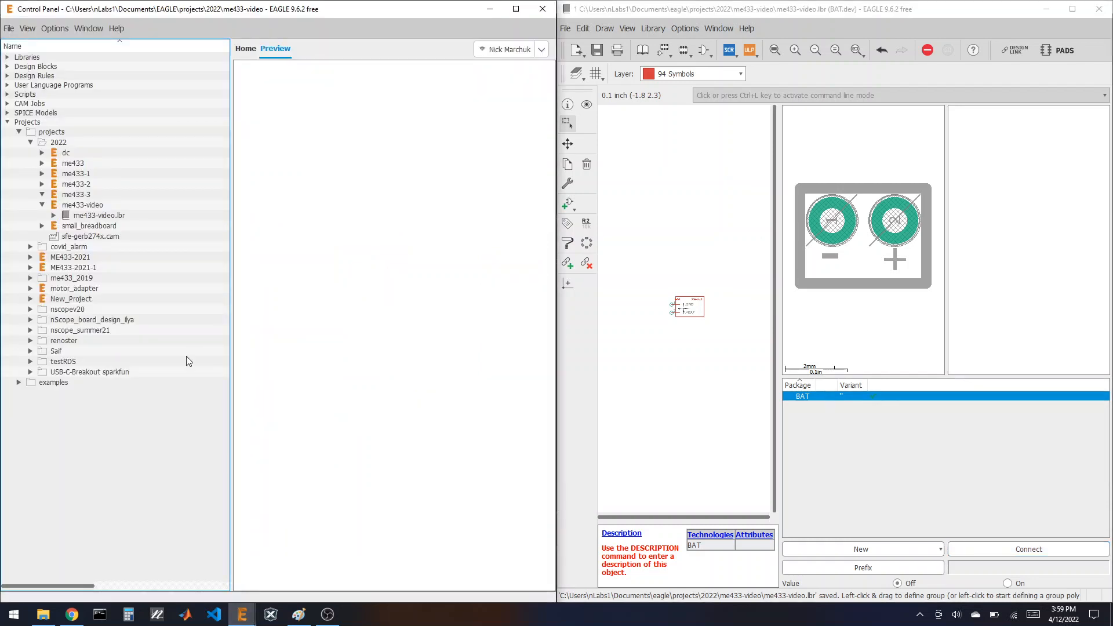
# Step: Expand Libraries > Managed Libraries, open led.lbr and preview its LED device
pyautogui.click(8, 57)
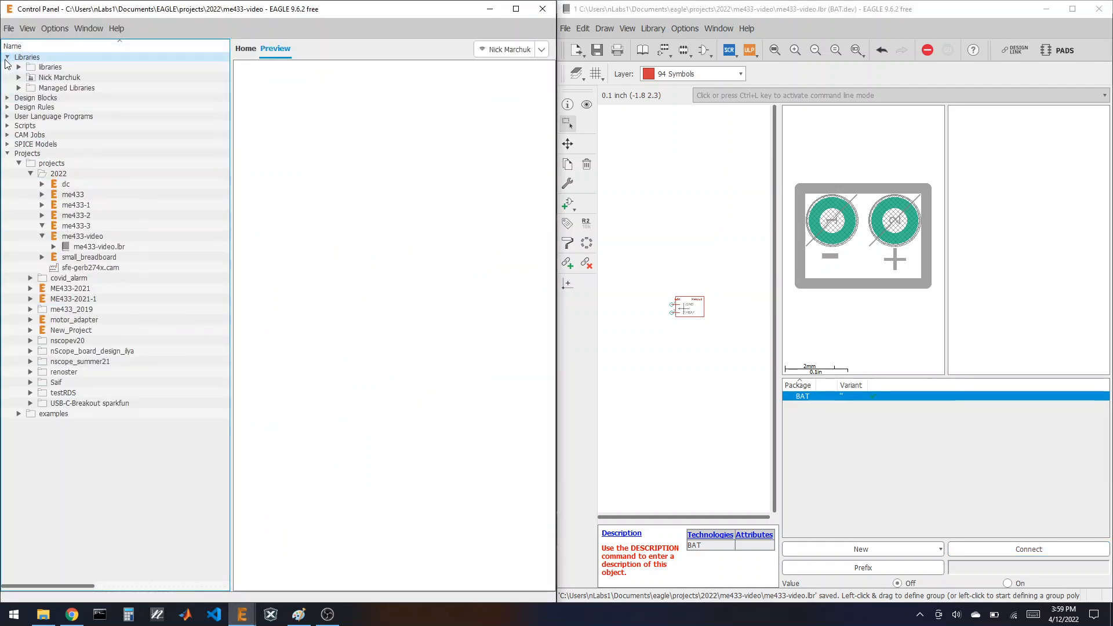
pyautogui.click(18, 88)
pyautogui.click(64, 173)
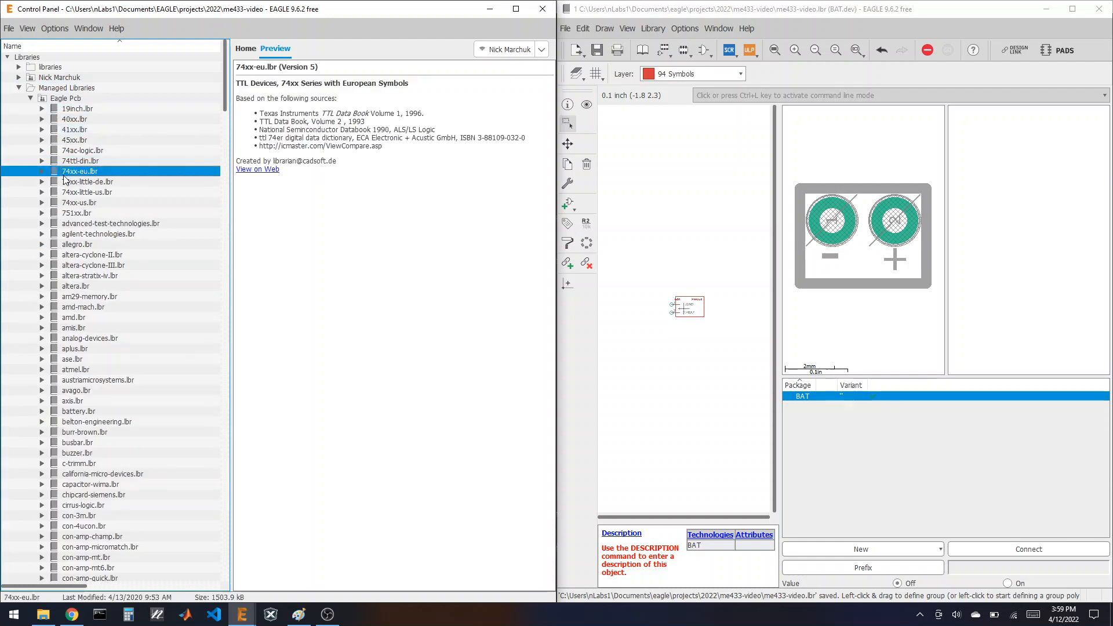
pyautogui.press('l')
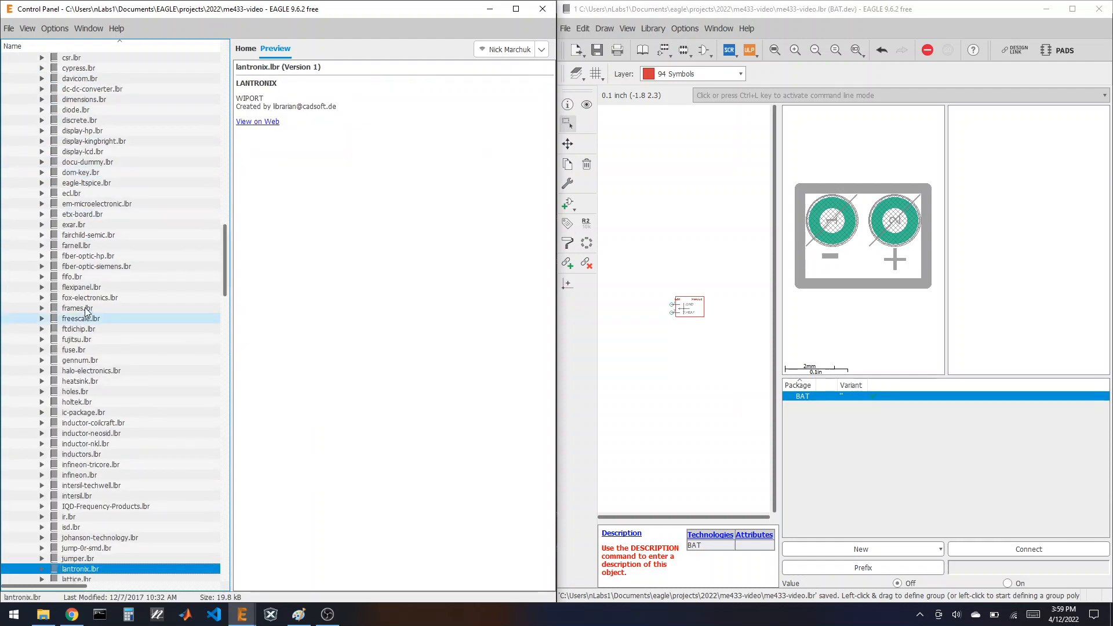
pyautogui.scroll(-9, 85, 314)
pyautogui.scroll(-3, 95, 280)
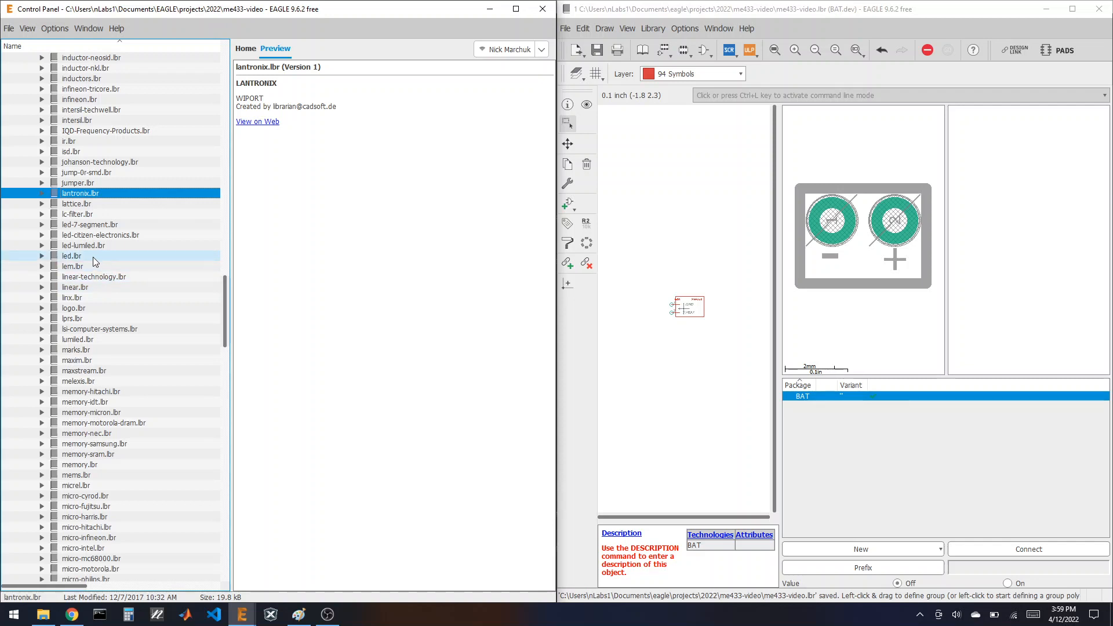
pyautogui.click(42, 255)
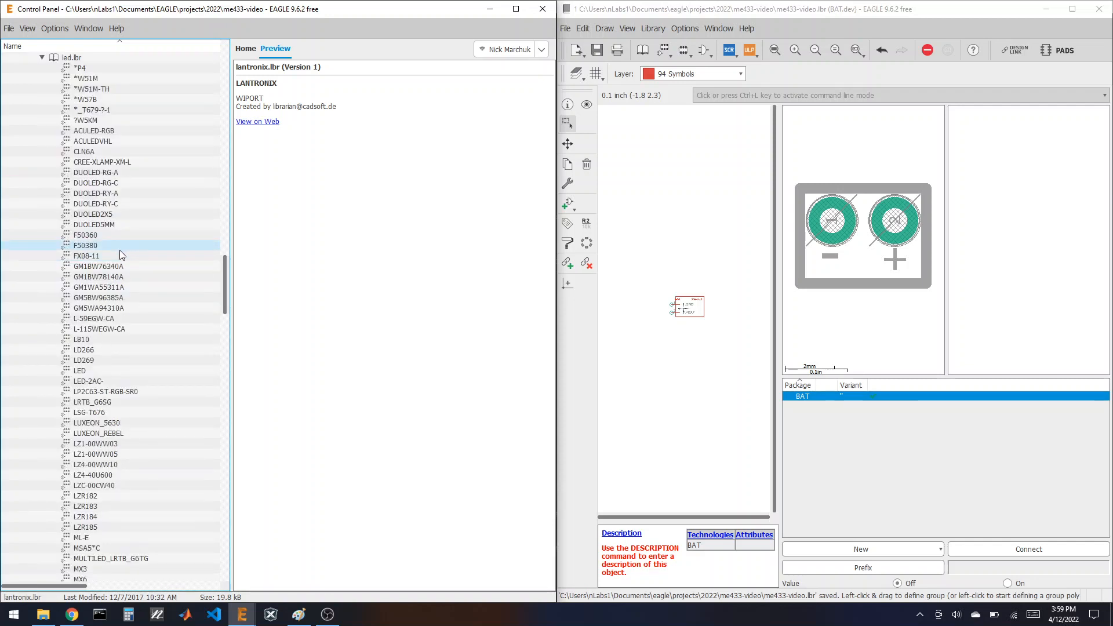
pyautogui.scroll(-7, 119, 249)
pyautogui.click(81, 307)
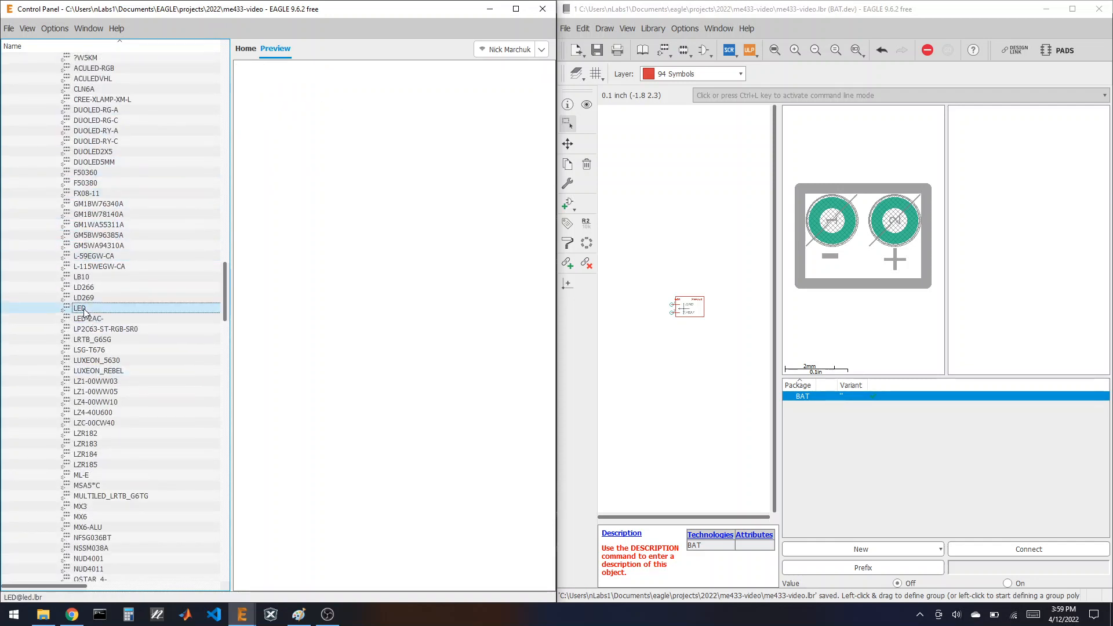
pyautogui.scroll(-3, 362, 335)
pyautogui.scroll(3, 361, 337)
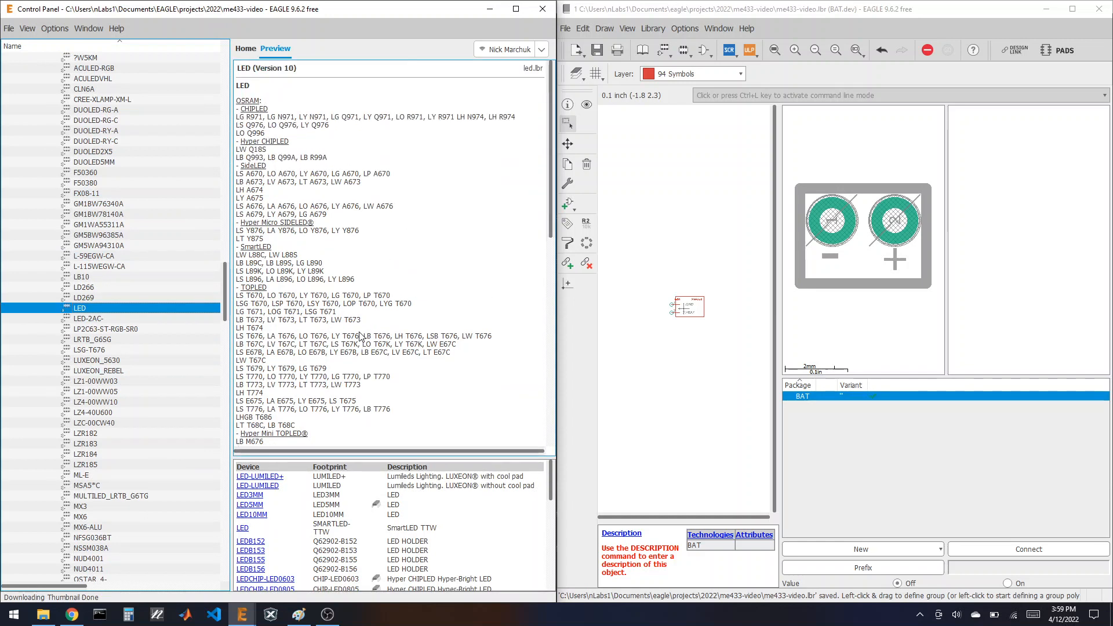
pyautogui.scroll(-4, 346, 343)
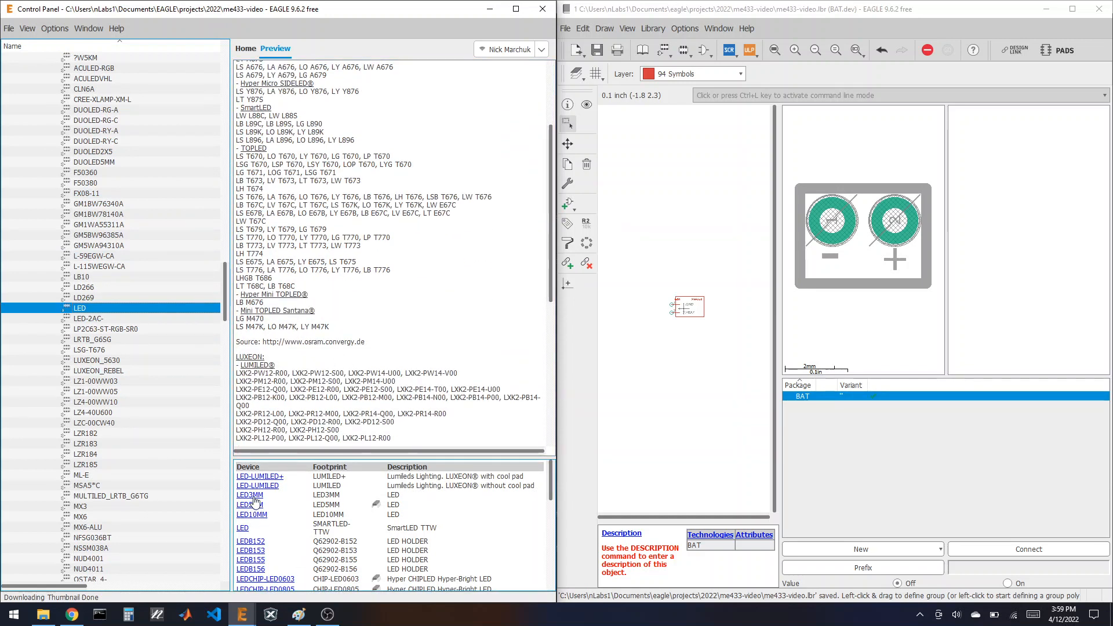
# Step: Copy the LED device into the project library and collapse led.lbr
pyautogui.rightClick(79, 308)
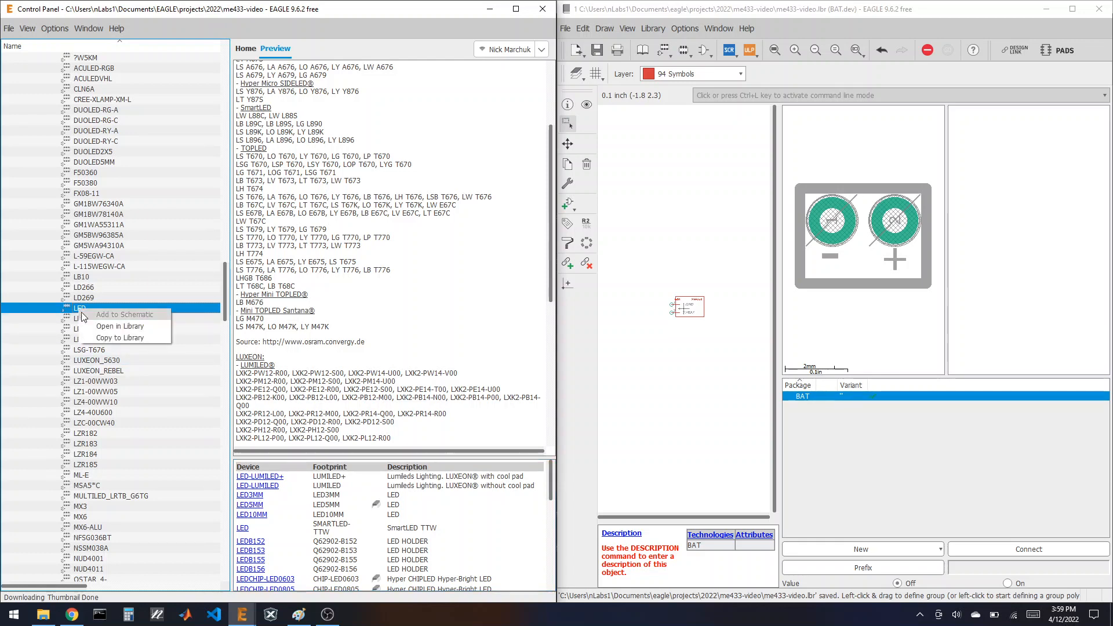
pyautogui.click(119, 337)
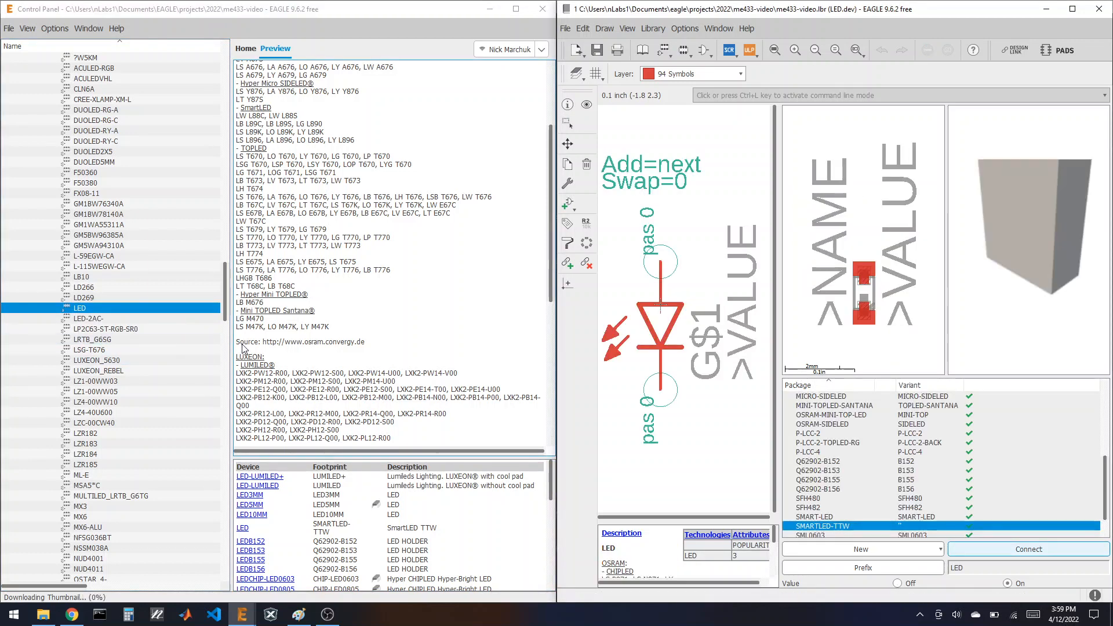
pyautogui.scroll(7, 49, 282)
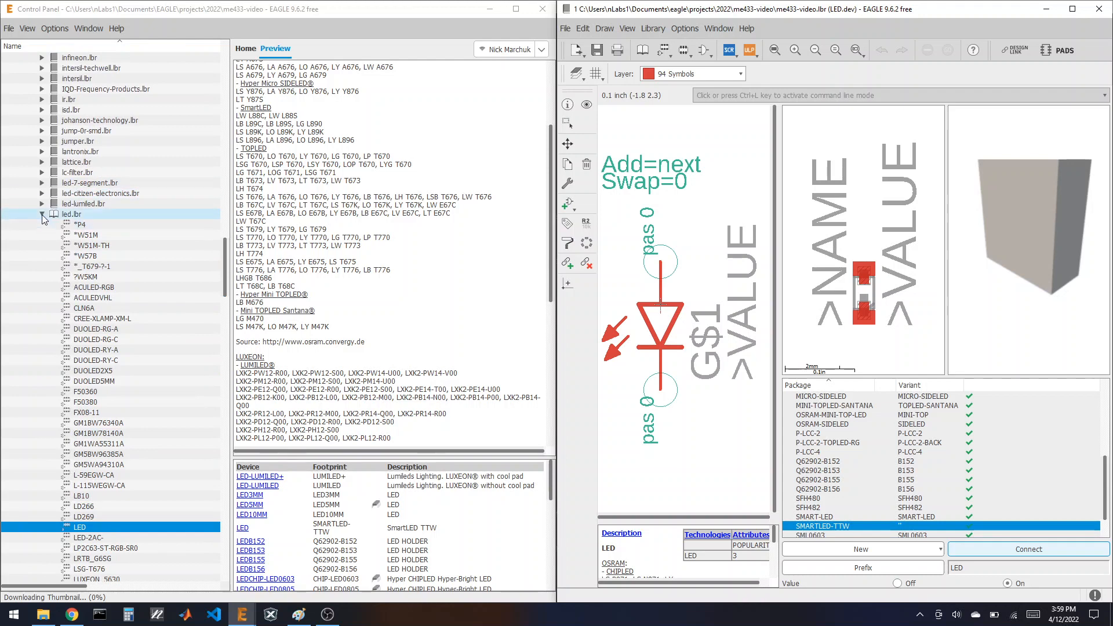
pyautogui.click(42, 214)
# Step: Expand rcl.lbr and preview the R-US_ resistor device
pyautogui.click(92, 193)
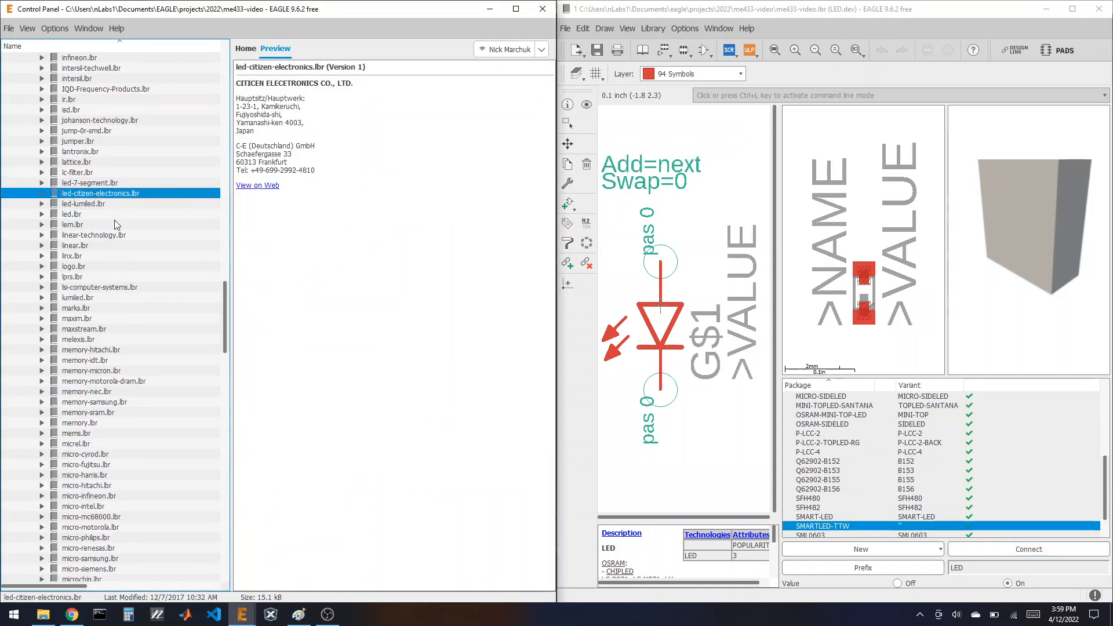
pyautogui.press('r')
pyautogui.scroll(-8, 130, 276)
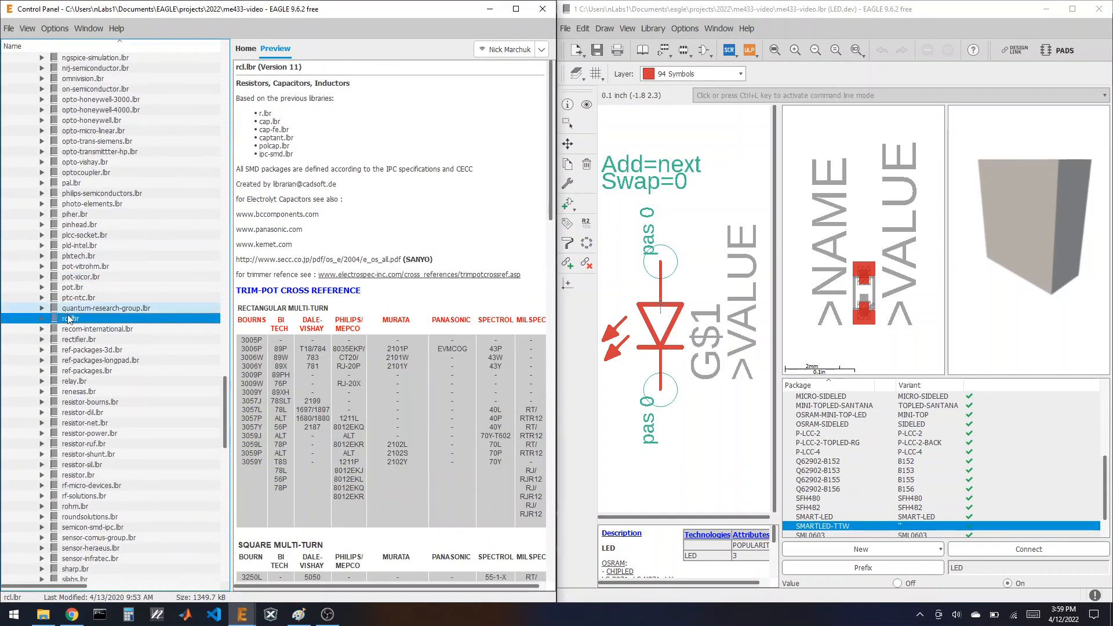
pyautogui.click(42, 319)
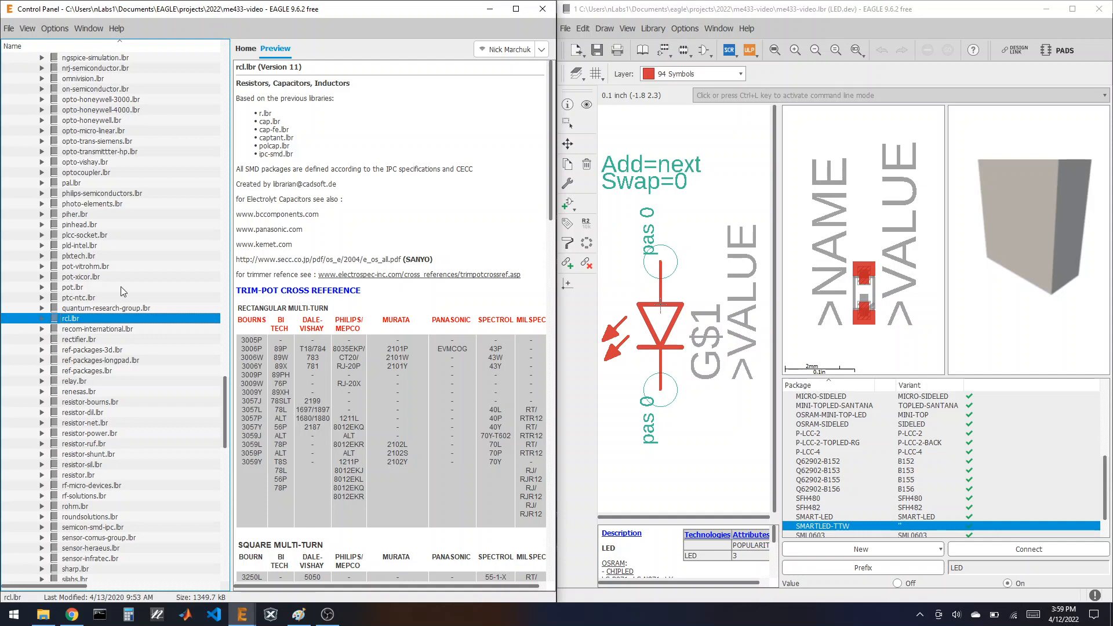
pyautogui.scroll(-2, 119, 292)
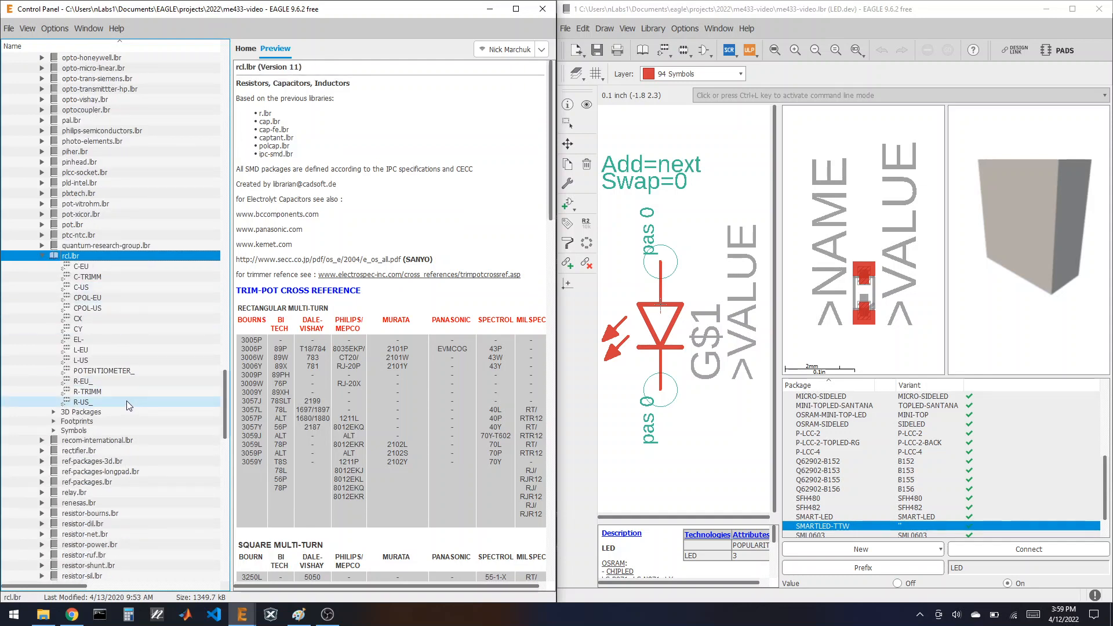
pyautogui.click(90, 403)
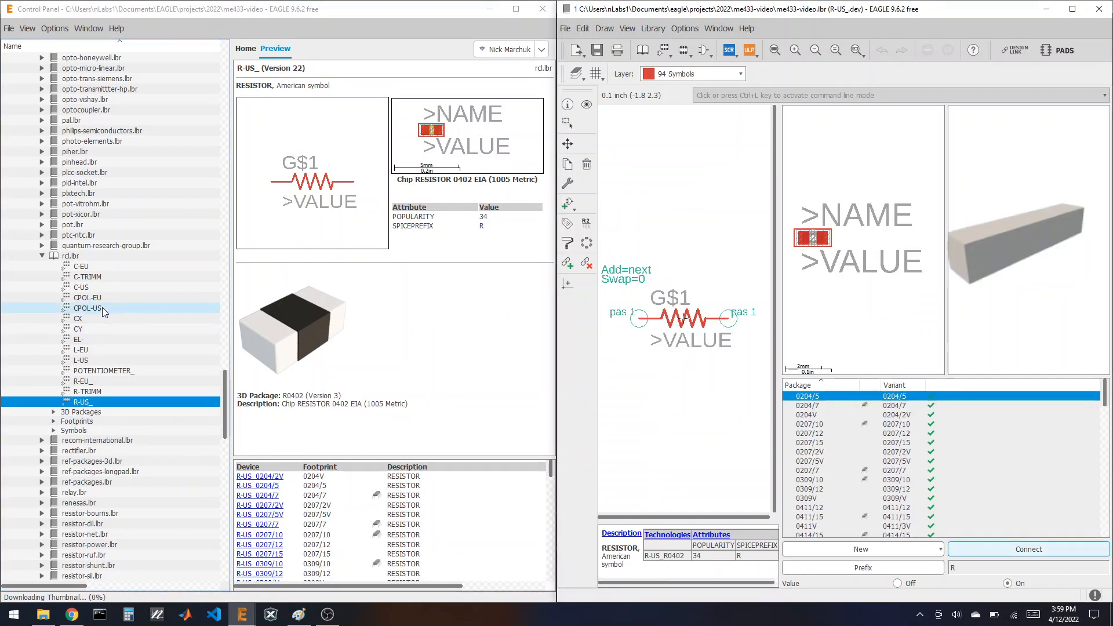
# Step: Copy the C-US capacitor device into the project library
pyautogui.click(79, 287)
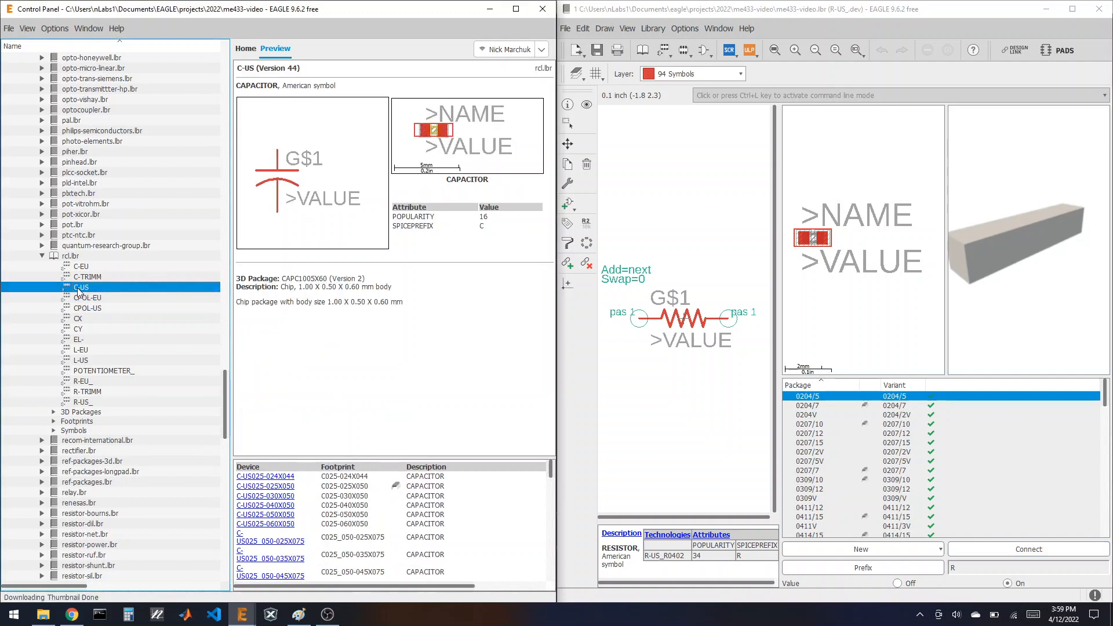
pyautogui.rightClick(78, 288)
pyautogui.click(98, 317)
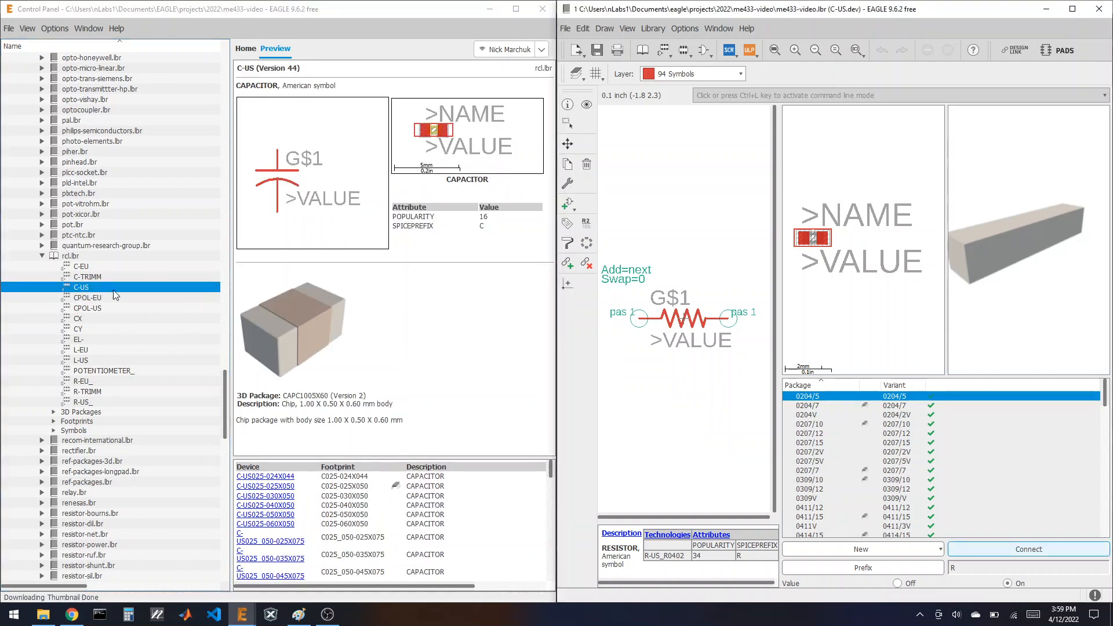
pyautogui.click(42, 256)
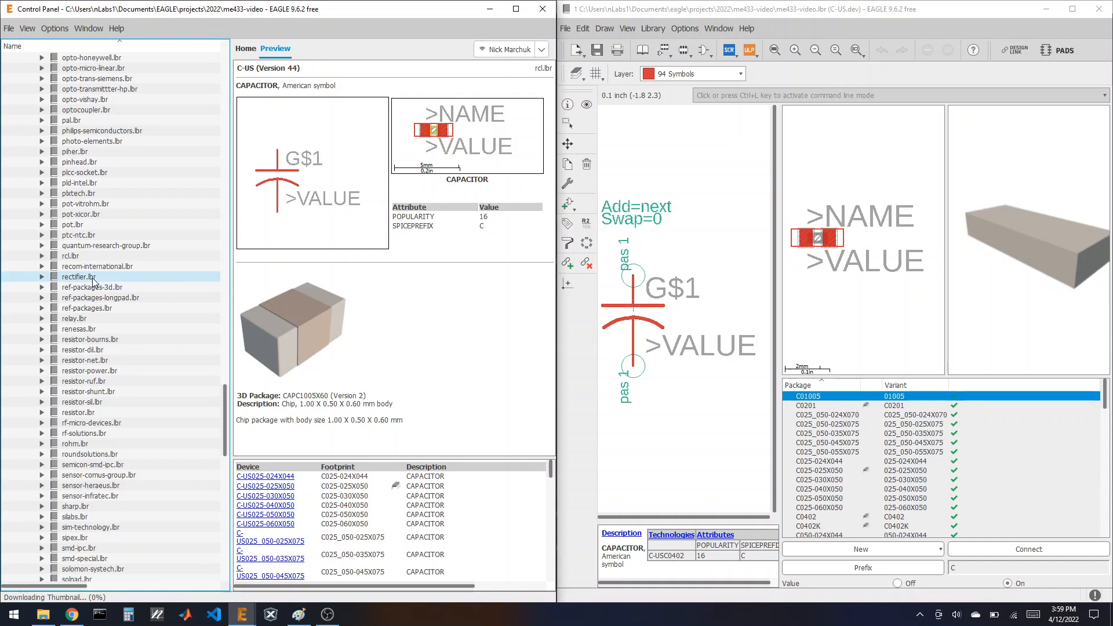
pyautogui.click(72, 614)
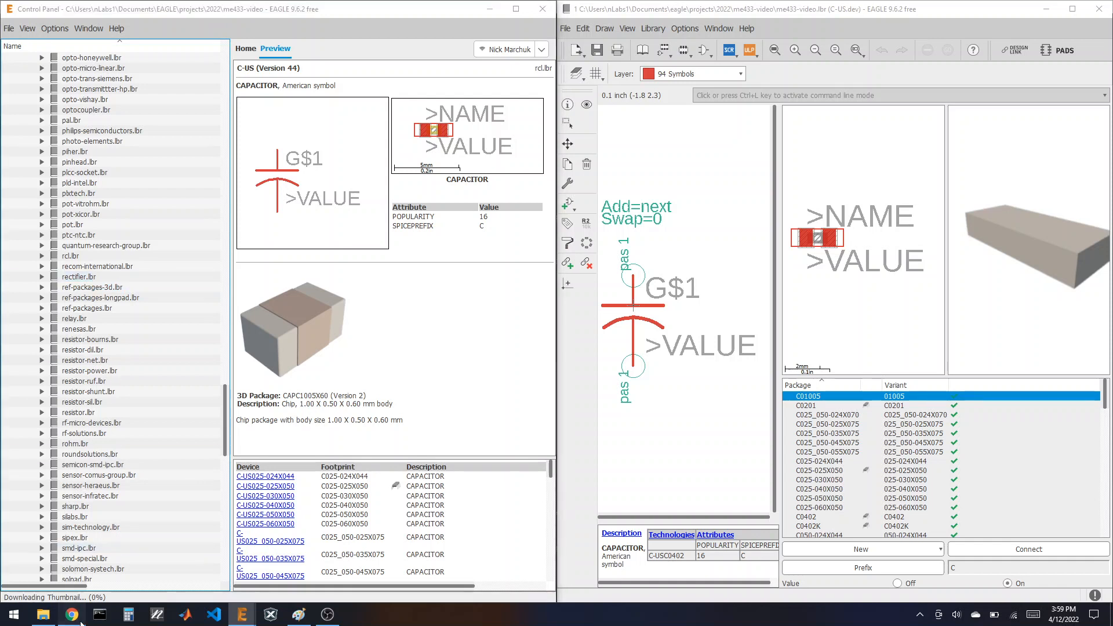
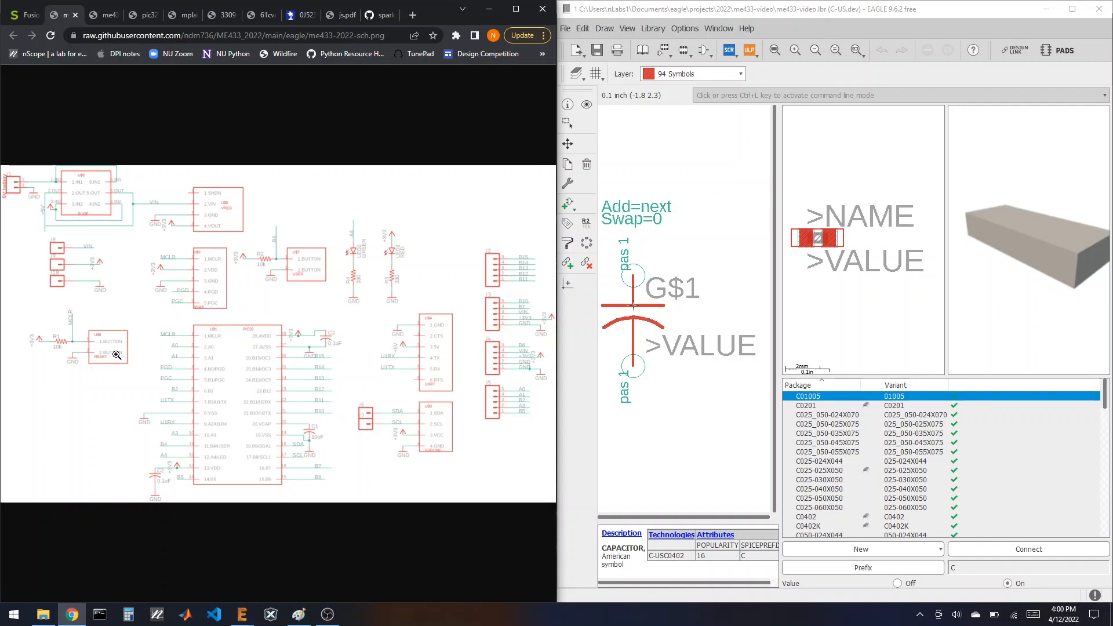
# Step: Switch from OBS back to the EAGLE library window showing the C-US device and maximize it
pyautogui.click(639, 15)
pyautogui.hotkey('alt', 'Tab')
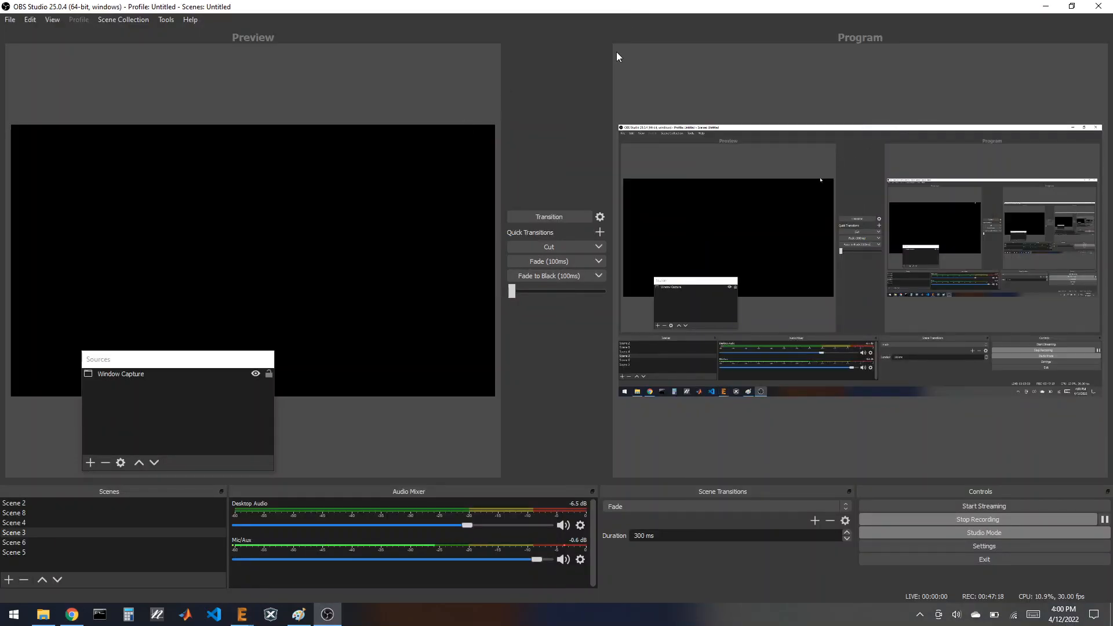
pyautogui.moveTo(242, 614)
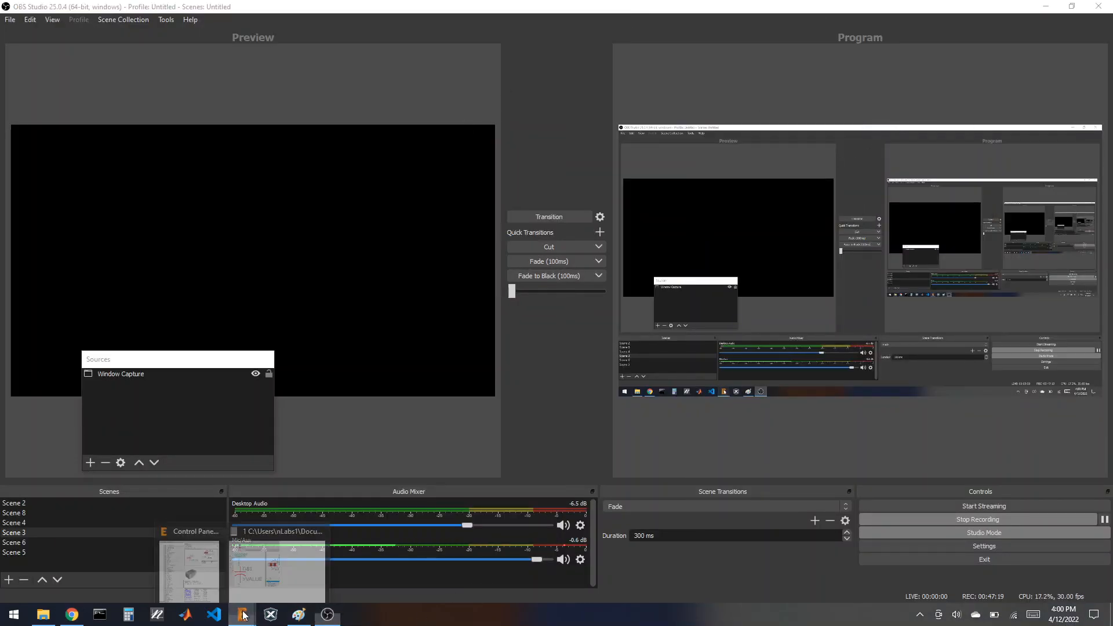
pyautogui.click(277, 574)
pyautogui.doubleClick(860, 240)
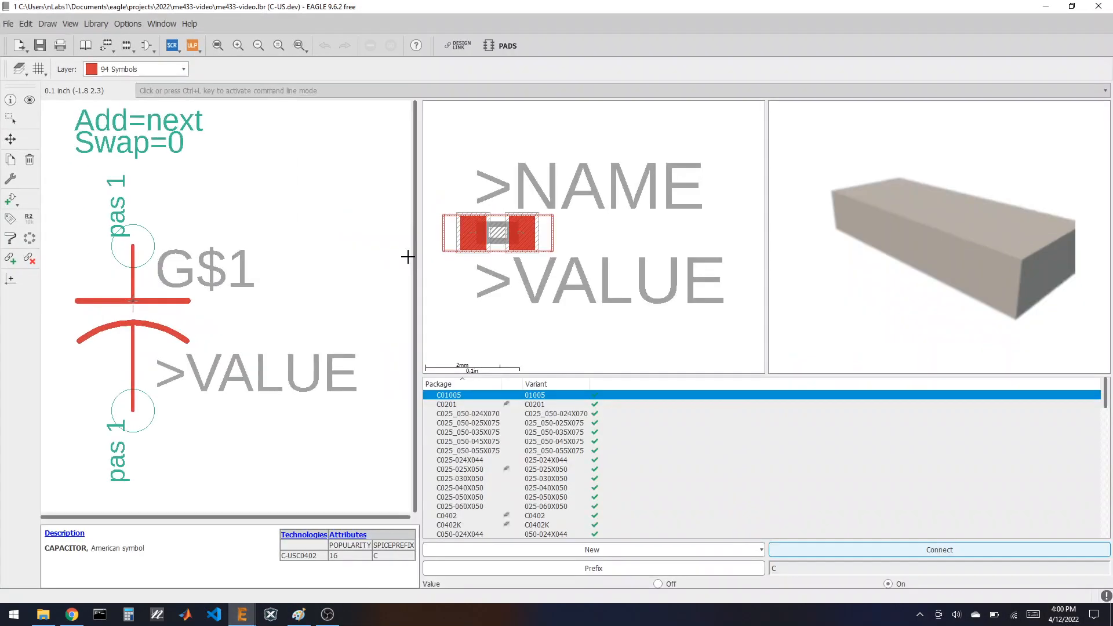
# Step: Add a new empty symbol named BUTTON to the library and open it for editing
pyautogui.click(147, 46)
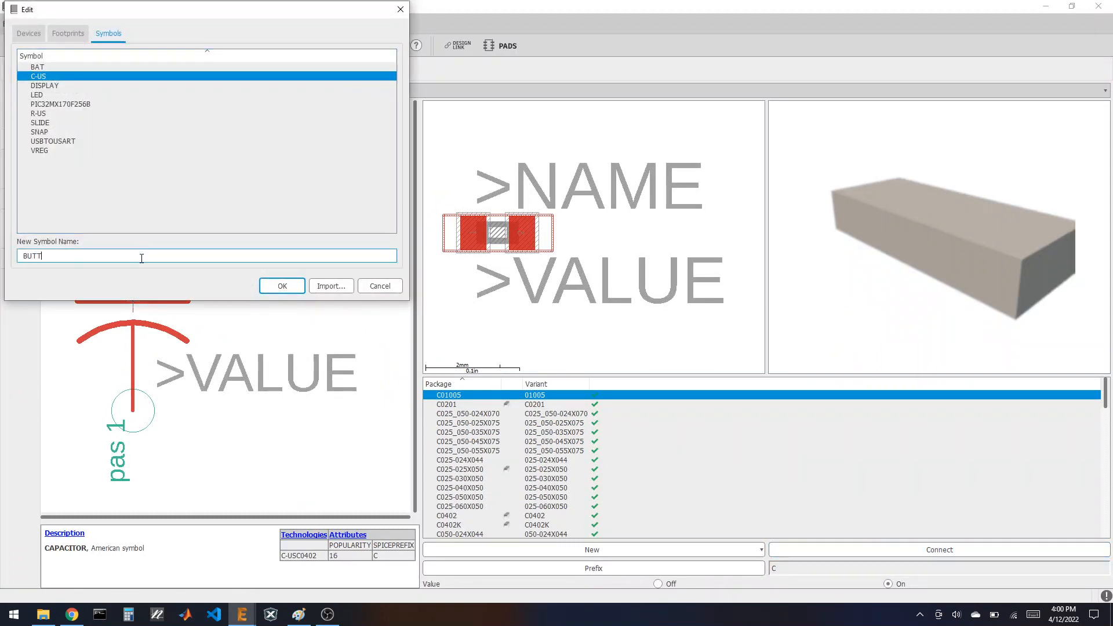
pyautogui.write('BUTTON')
pyautogui.press('Return')
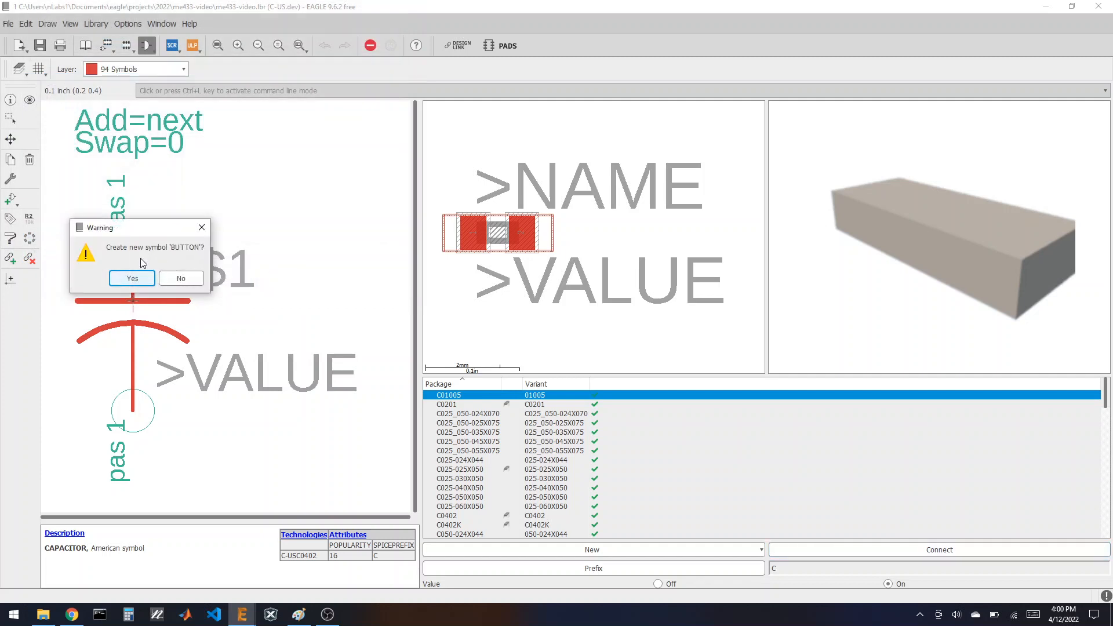
pyautogui.press('Return')
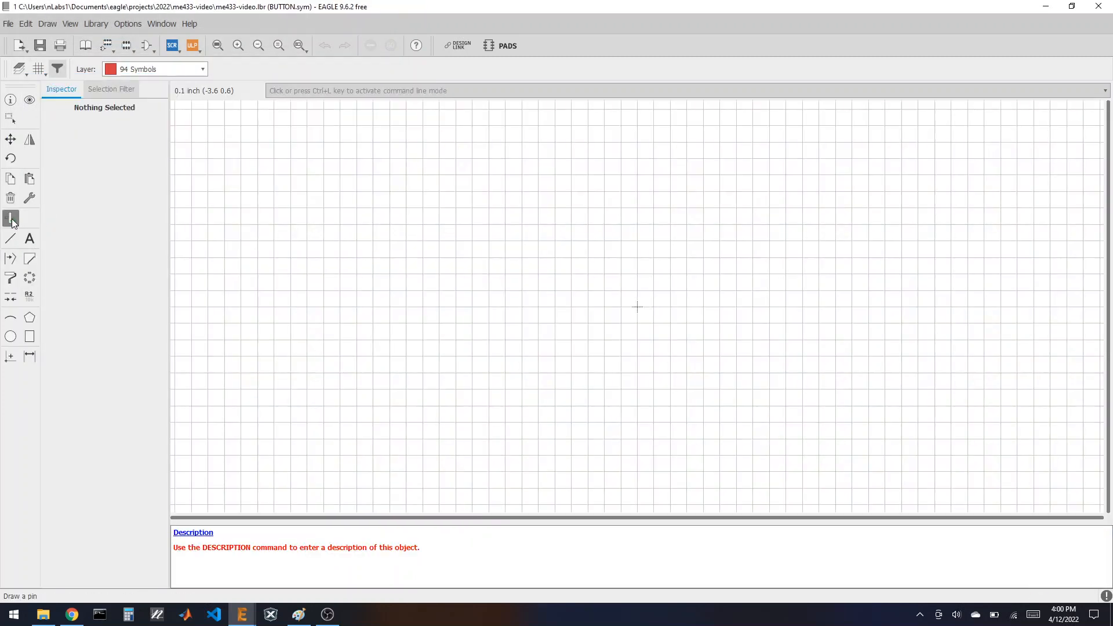
pyautogui.click(11, 218)
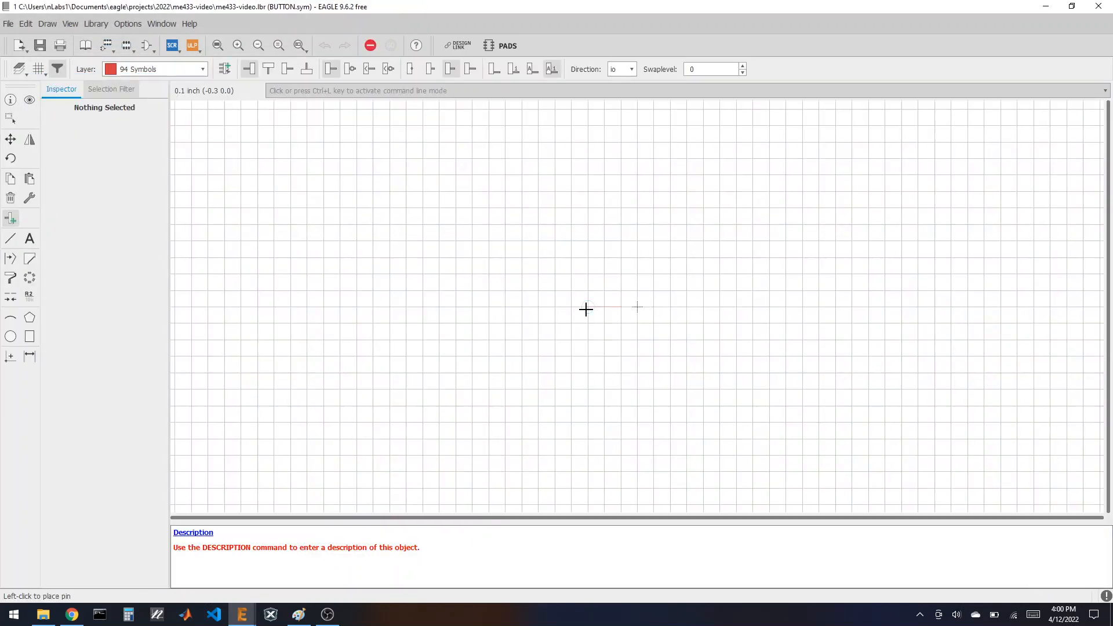
# Step: Place two stacked pins and rename them 1 and 2
pyautogui.click(604, 275)
pyautogui.click(604, 339)
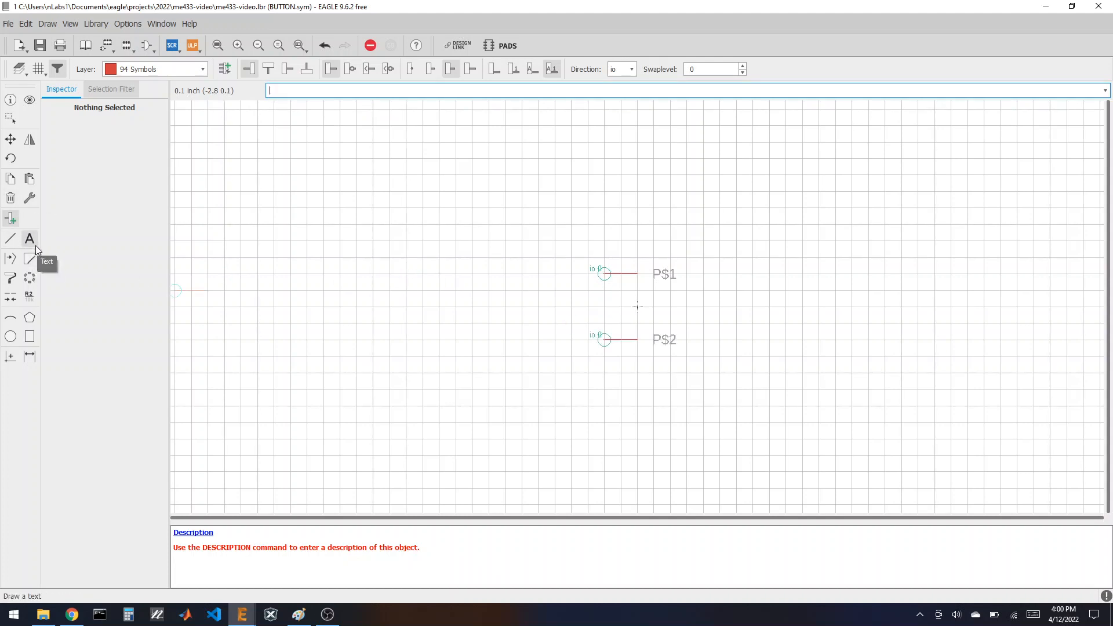
pyautogui.click(28, 296)
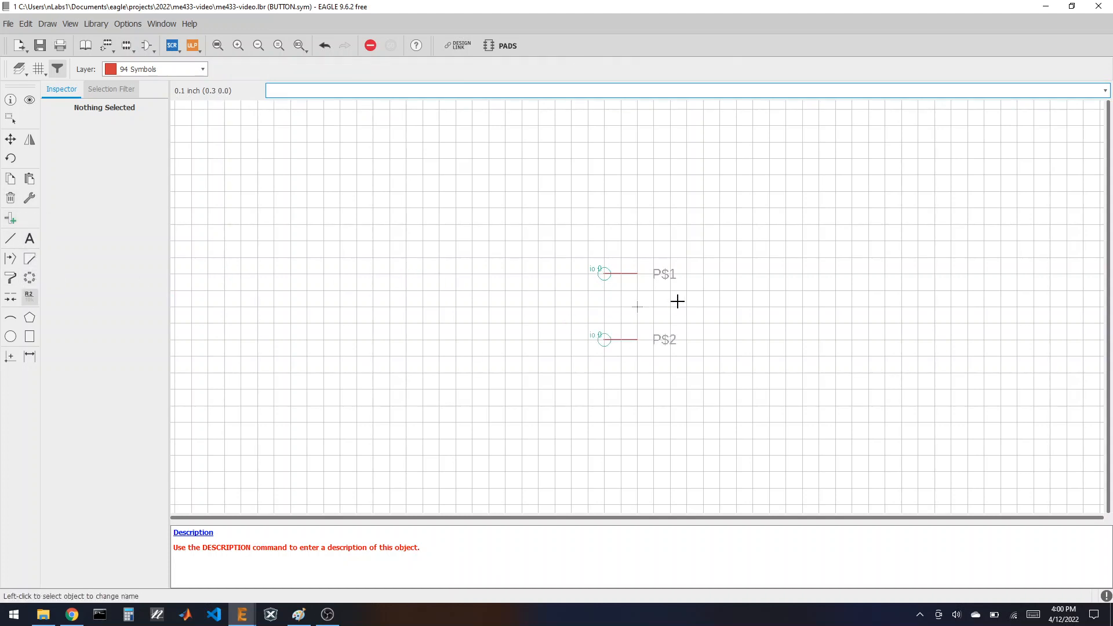
pyautogui.click(600, 279)
pyautogui.write('1')
pyautogui.click(504, 299)
pyautogui.click(601, 337)
pyautogui.write('2')
pyautogui.click(497, 363)
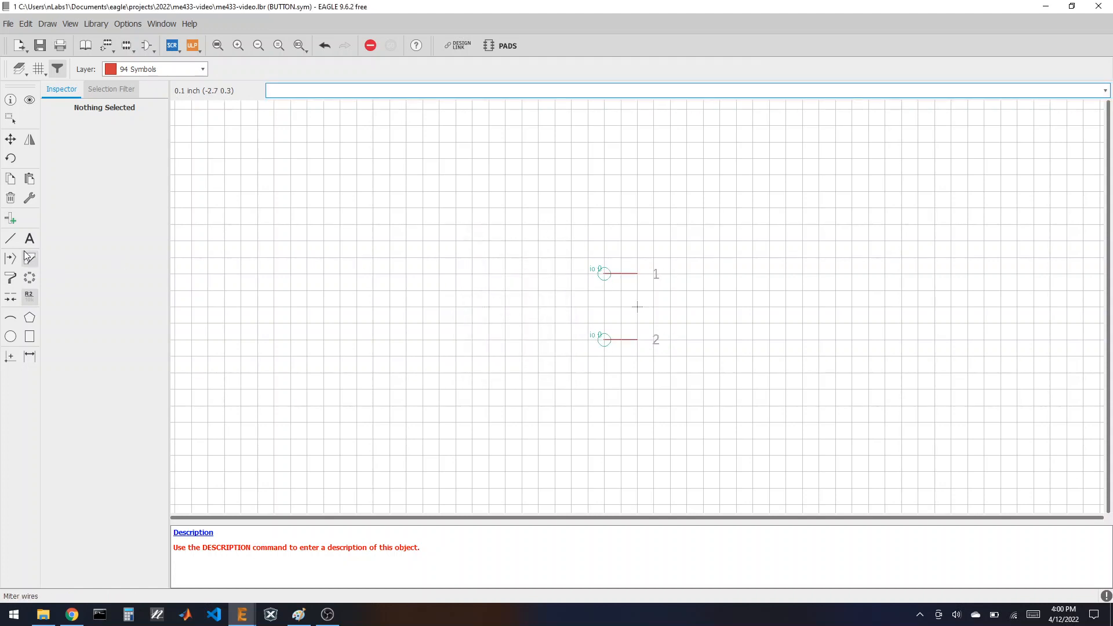
# Step: Draw the switch contact: a diagonal line from pin 1 and a short line to pin 2
pyautogui.click(10, 238)
pyautogui.click(635, 273)
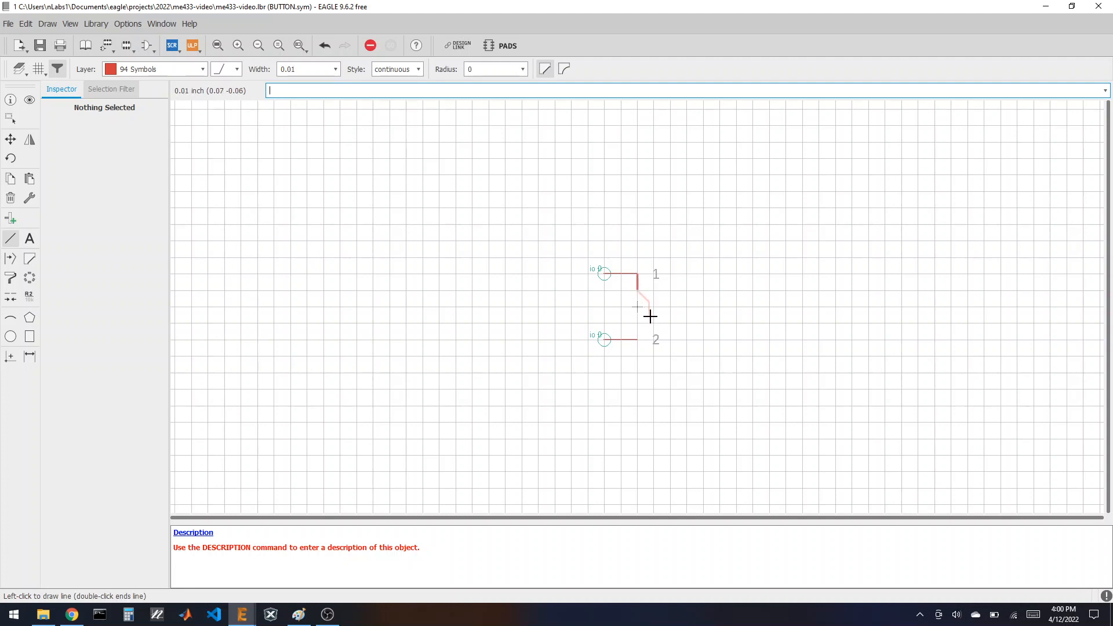
pyautogui.doubleClick(653, 307)
pyautogui.click(636, 320)
pyautogui.doubleClick(638, 338)
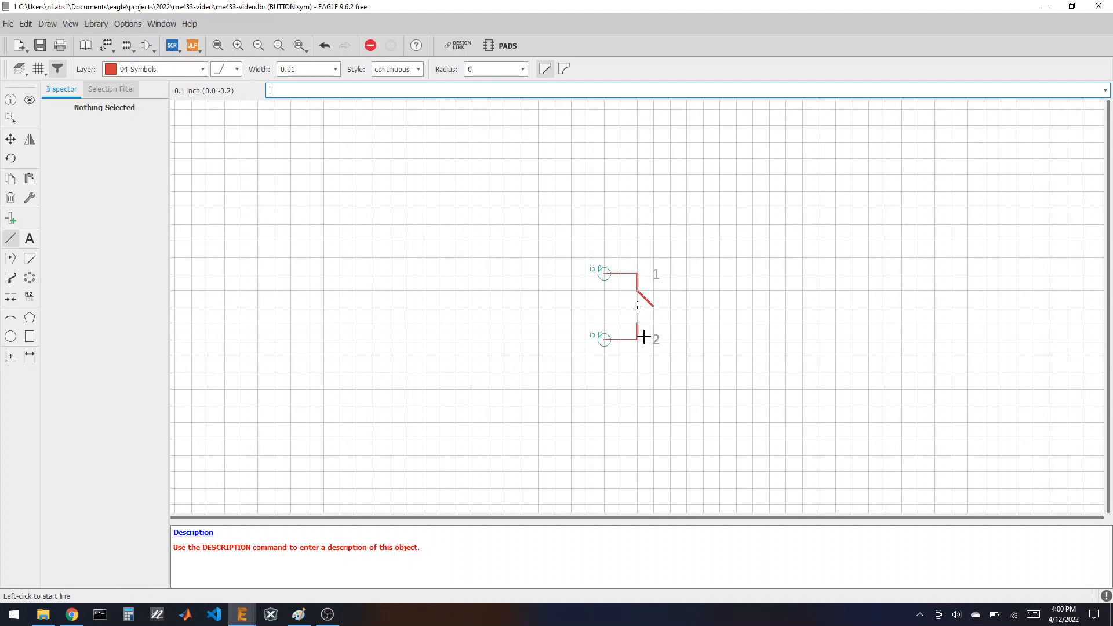
# Step: Add >NAME and >VALUE text labels beside the switch
pyautogui.click(30, 297)
pyautogui.click(30, 238)
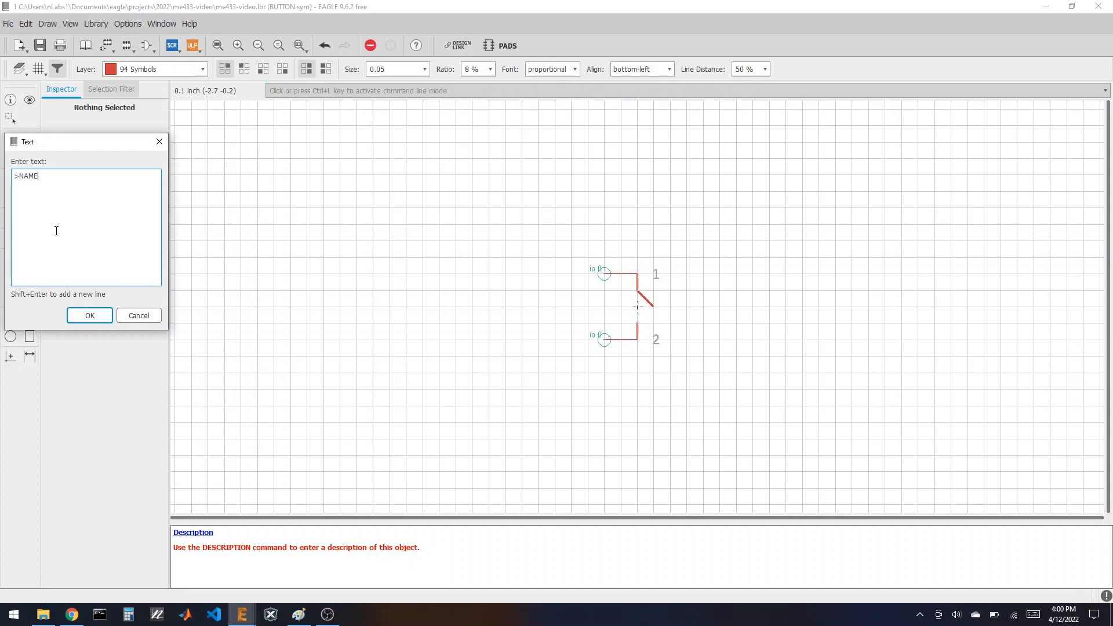
pyautogui.click(109, 315)
pyautogui.click(687, 290)
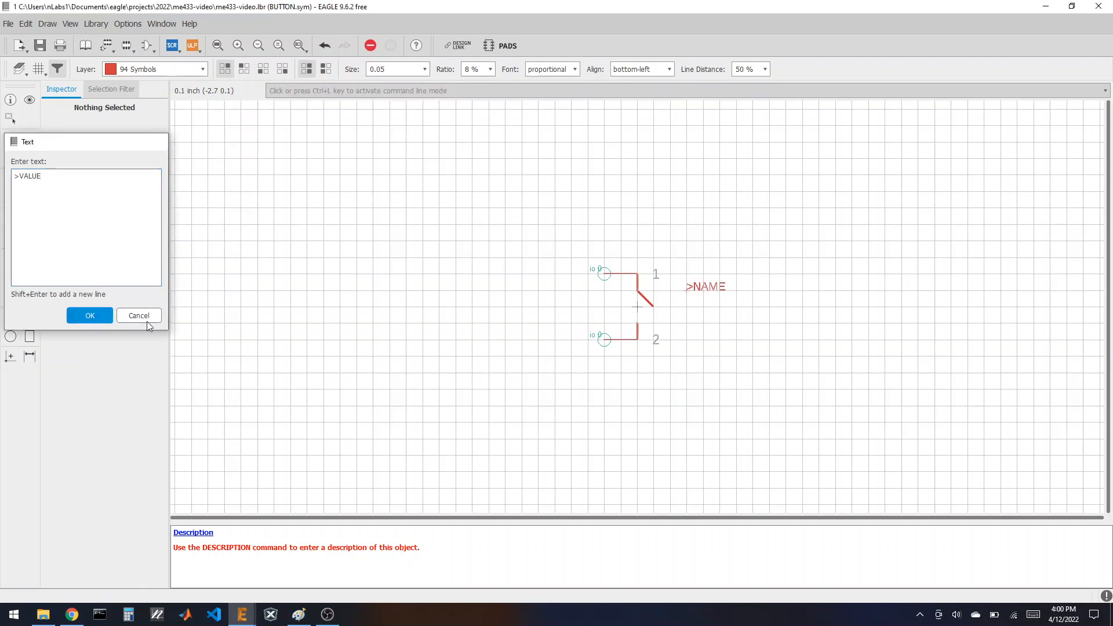
pyautogui.press('Return')
pyautogui.click(686, 323)
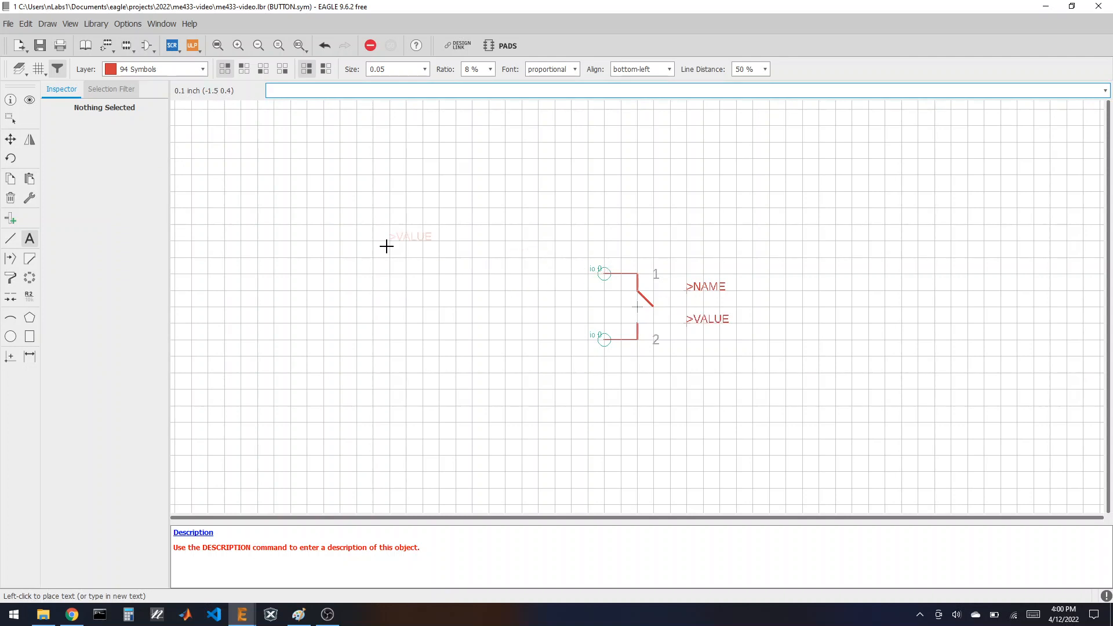
# Step: Draw a rectangular outline enclosing the whole BUTTON symbol
pyautogui.click(10, 238)
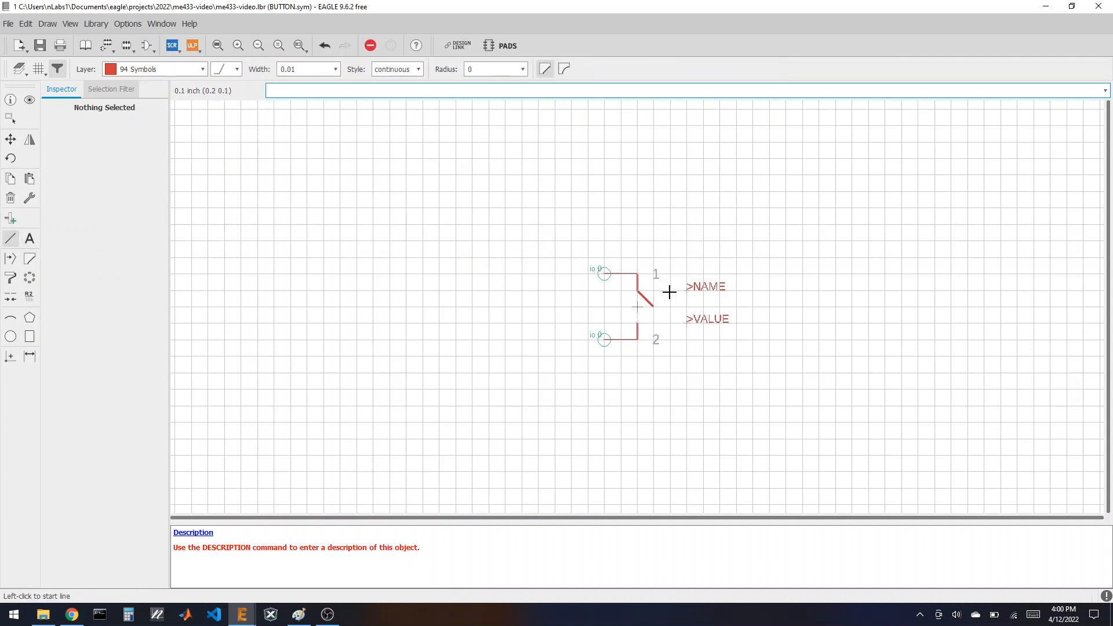
pyautogui.click(620, 257)
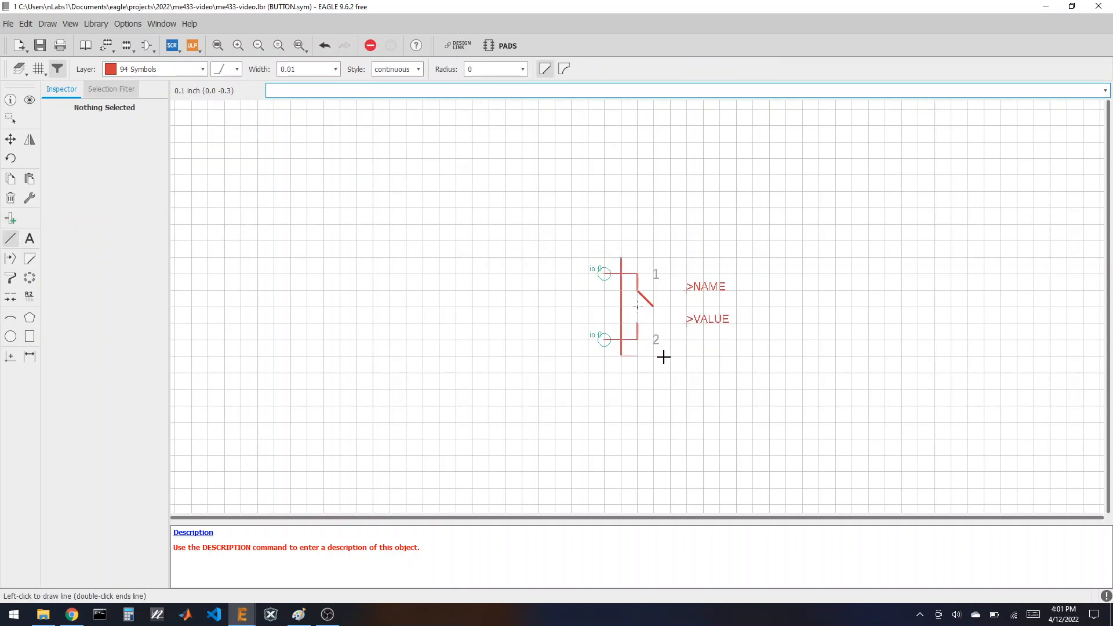
pyautogui.click(736, 355)
pyautogui.doubleClick(620, 256)
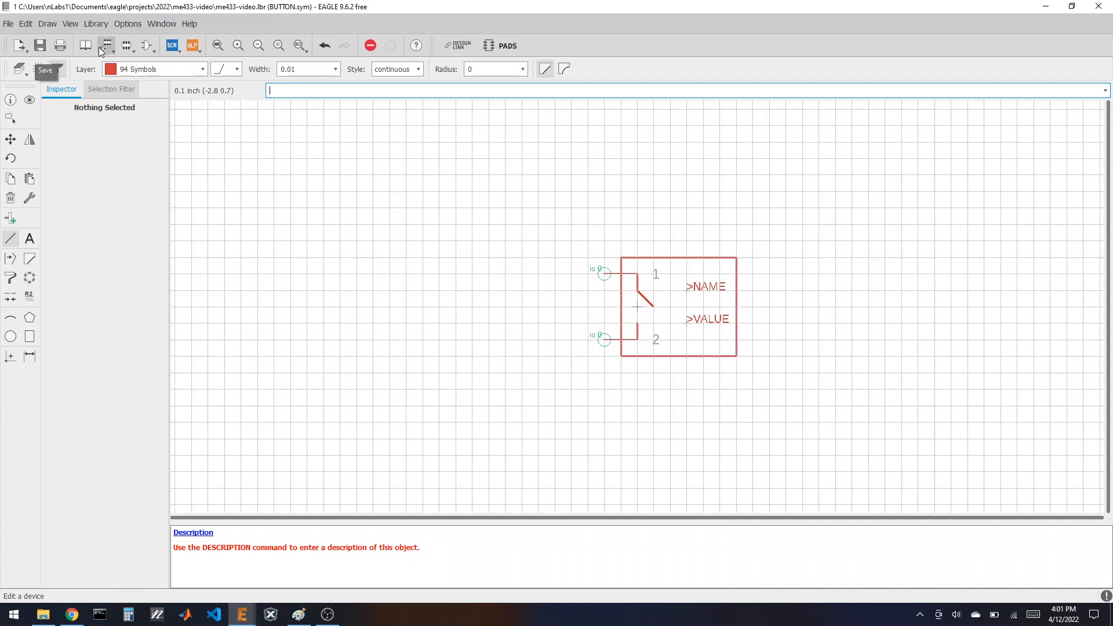
# Step: Create a new empty footprint named BUTTON
pyautogui.click(123, 48)
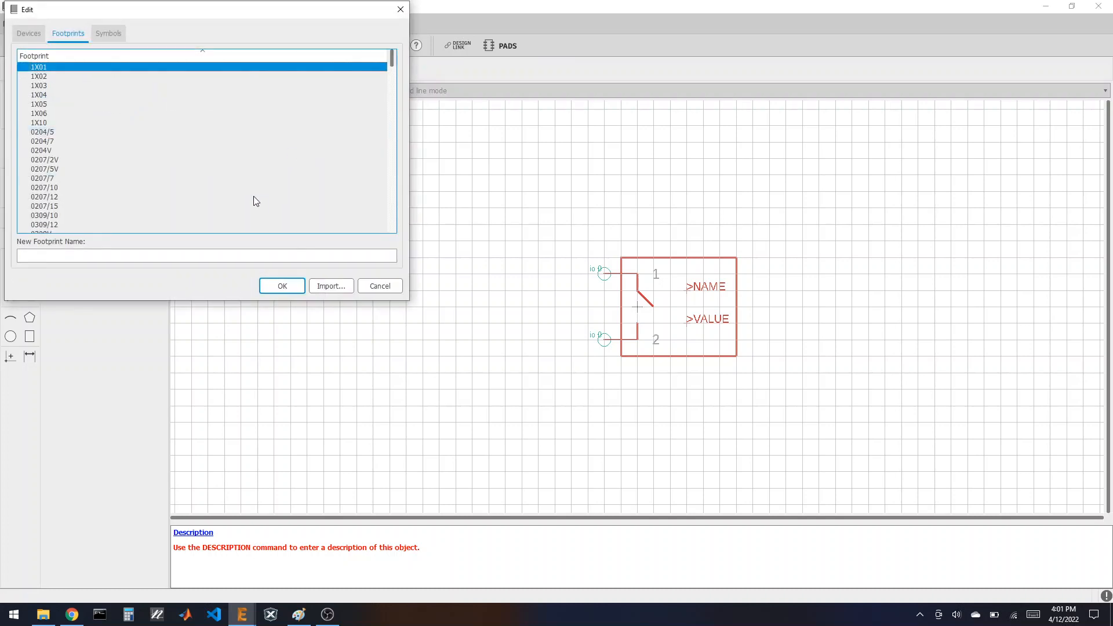
pyautogui.click(205, 254)
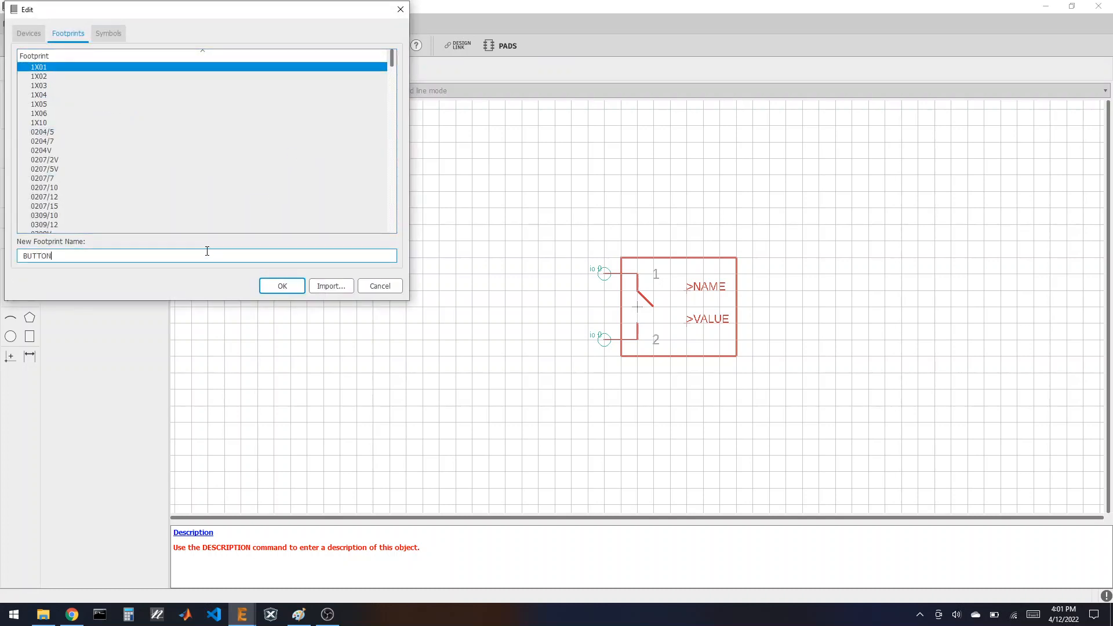
pyautogui.press('Return')
pyautogui.click(205, 268)
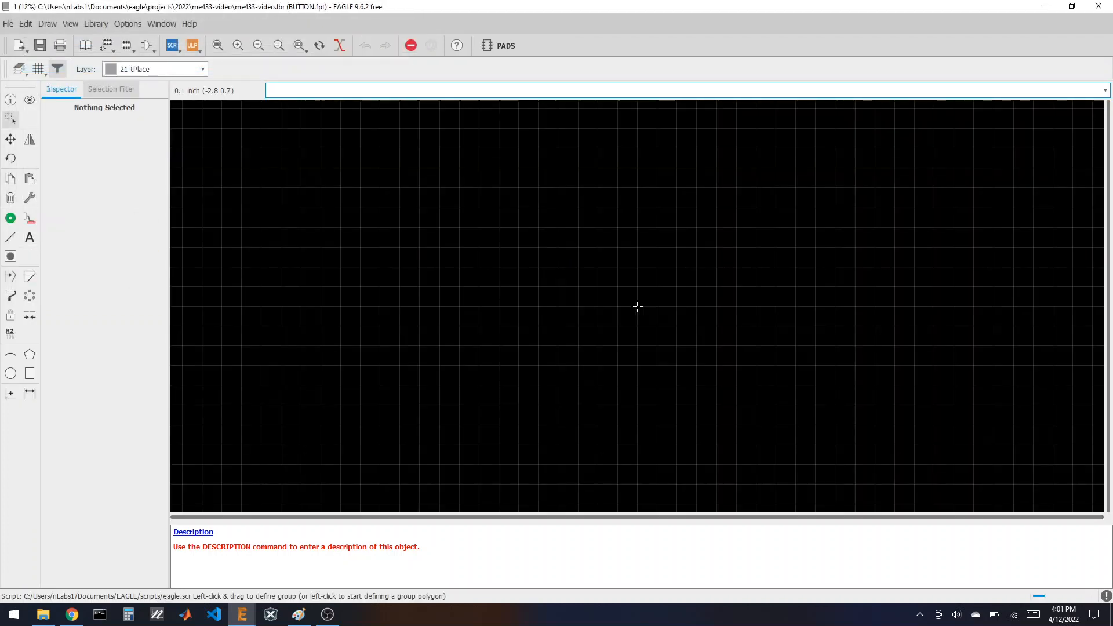
# Step: Copy everything in the 1X03 footprint, then reopen the empty BUTTON footprint
pyautogui.click(119, 43)
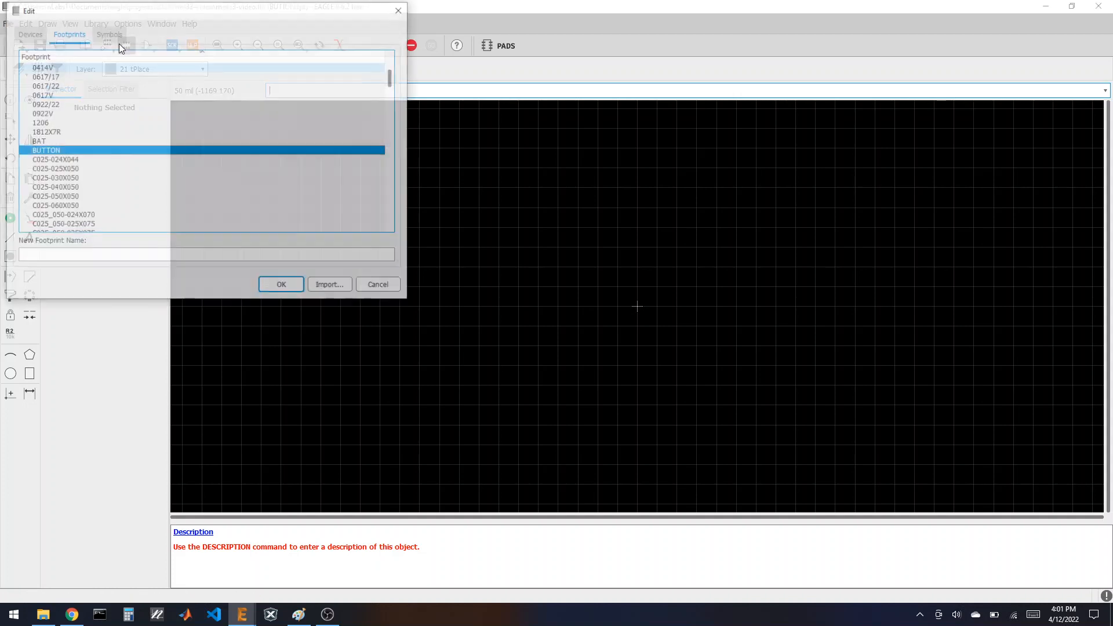
pyautogui.scroll(6, 116, 137)
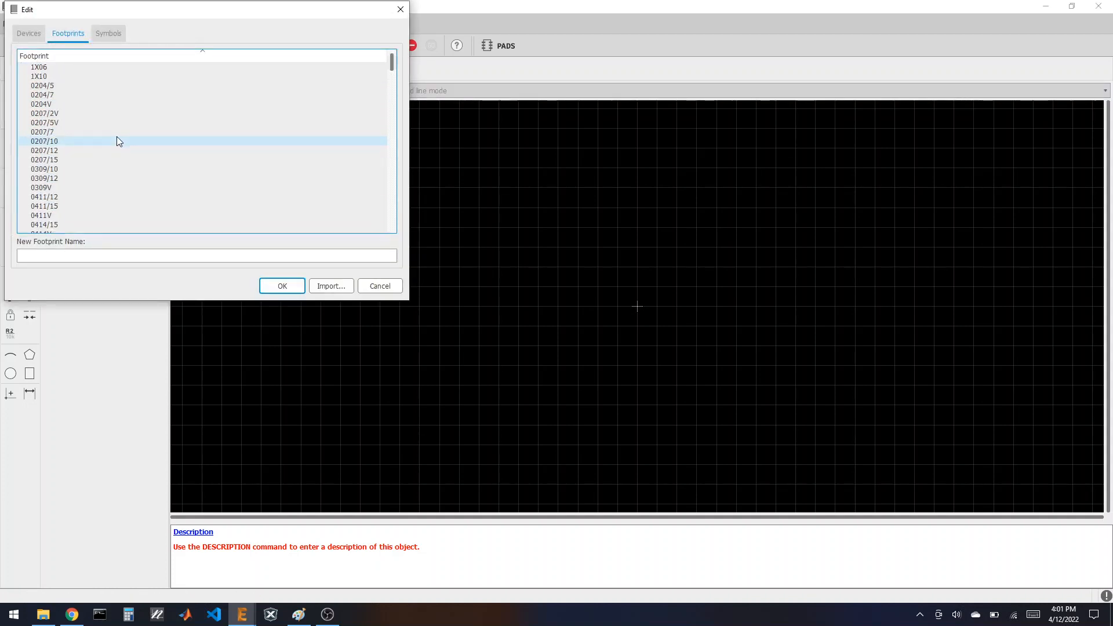
pyautogui.scroll(2, 117, 141)
pyautogui.click(75, 86)
pyautogui.click(284, 286)
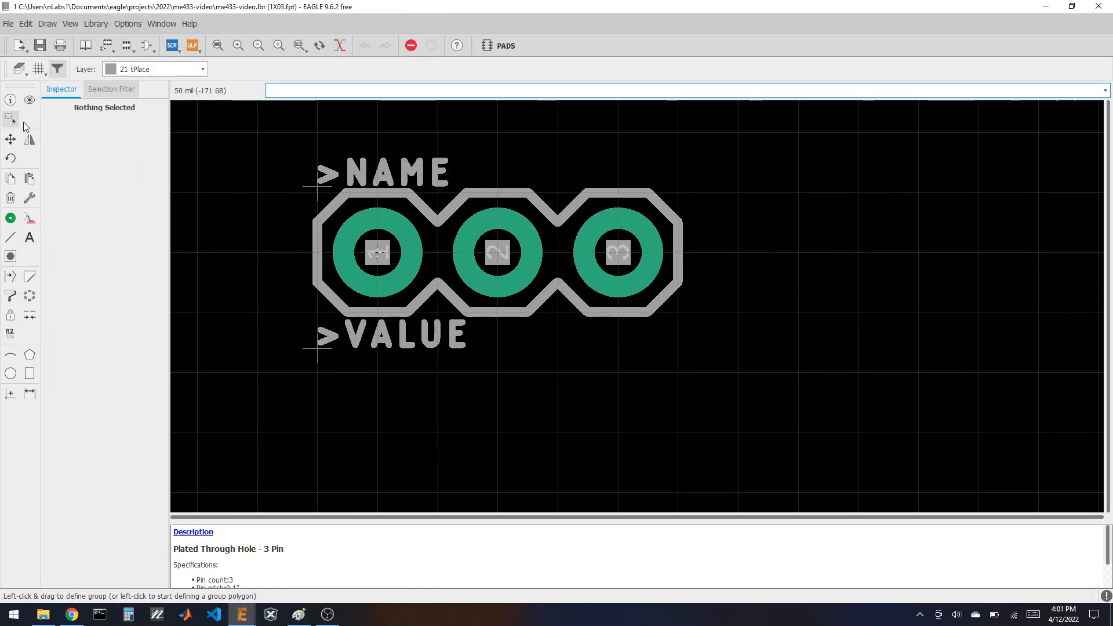
pyautogui.moveTo(277, 141); pyautogui.dragTo(738, 440)
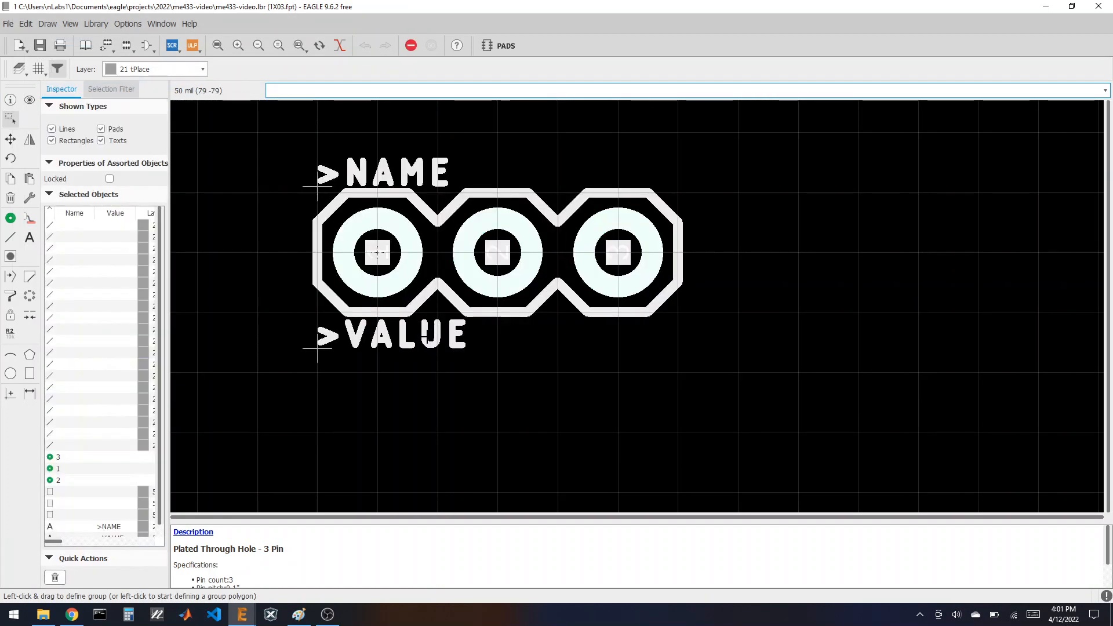
pyautogui.click(11, 178)
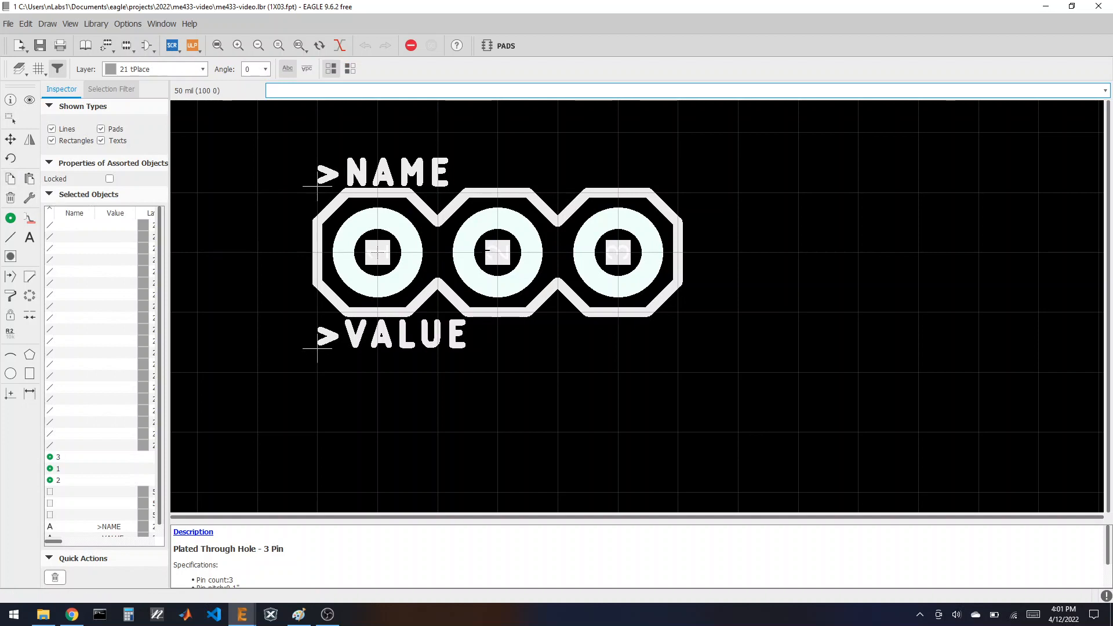
pyautogui.click(29, 178)
pyautogui.click(127, 49)
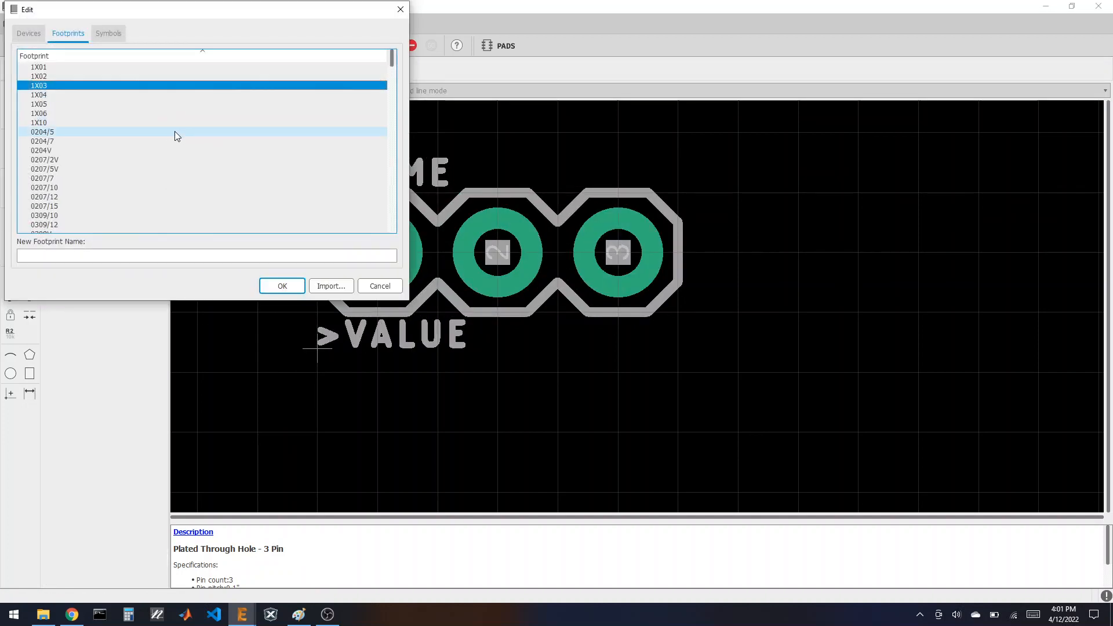
pyautogui.scroll(-3, 129, 144)
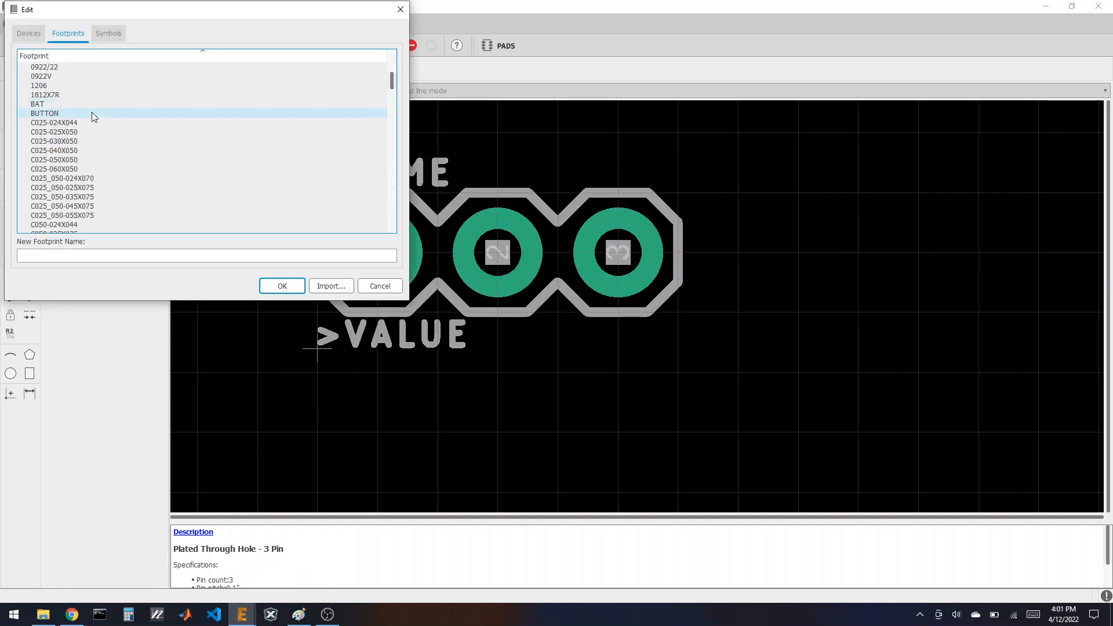
pyautogui.doubleClick(91, 110)
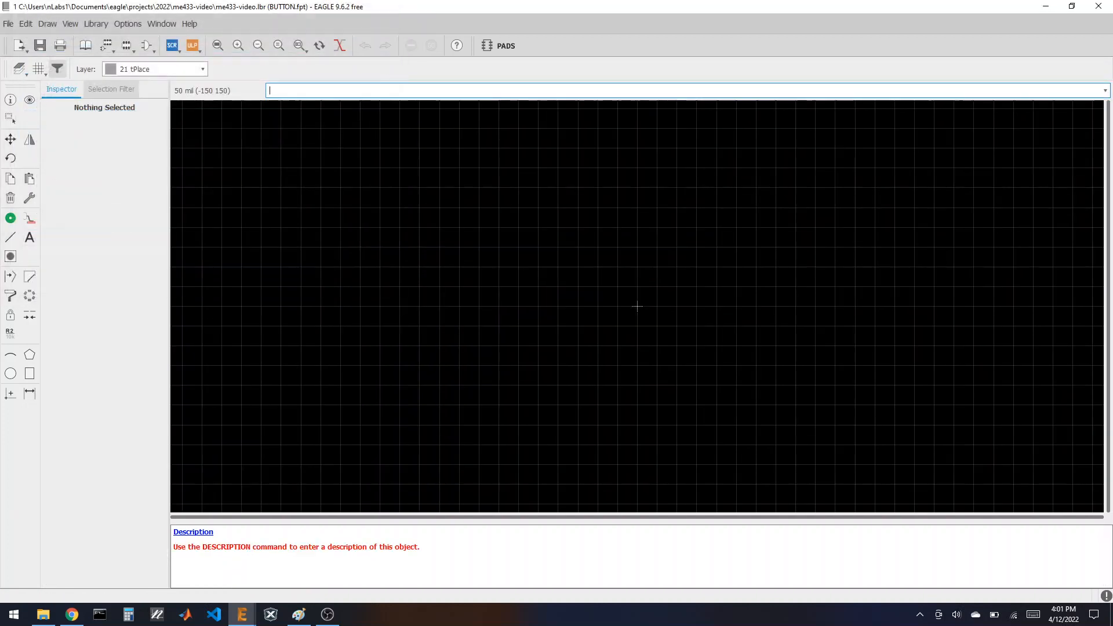
# Step: Paste the copied 1X03 footprint into BUTTON and hide the Pads and Vias layers
pyautogui.click(30, 179)
pyautogui.click(645, 312)
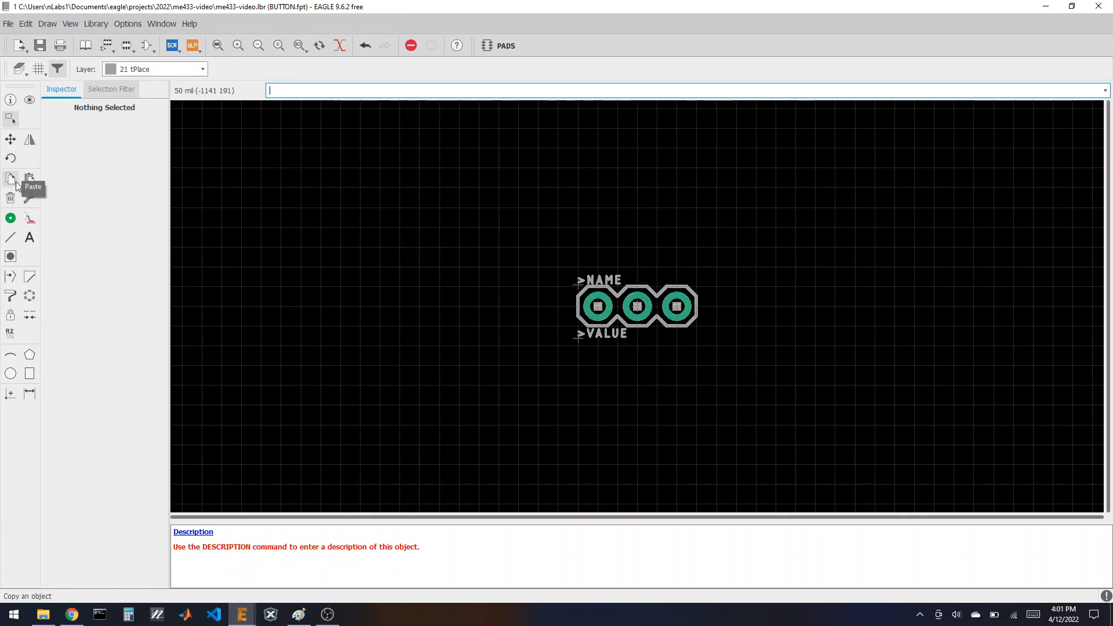
pyautogui.click(10, 119)
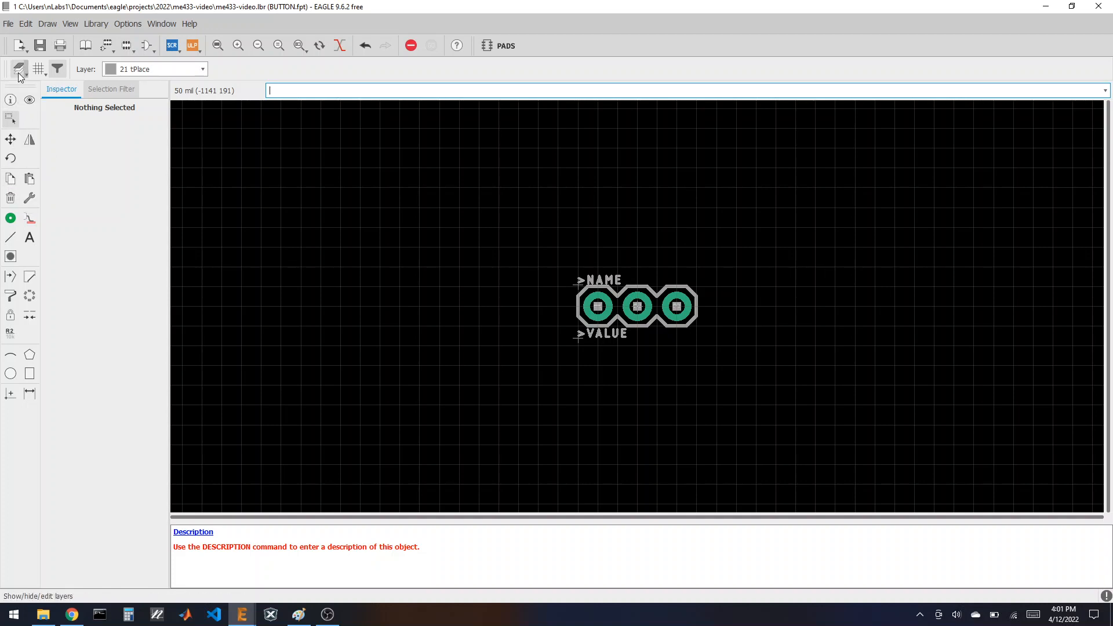
pyautogui.click(19, 68)
pyautogui.click(30, 106)
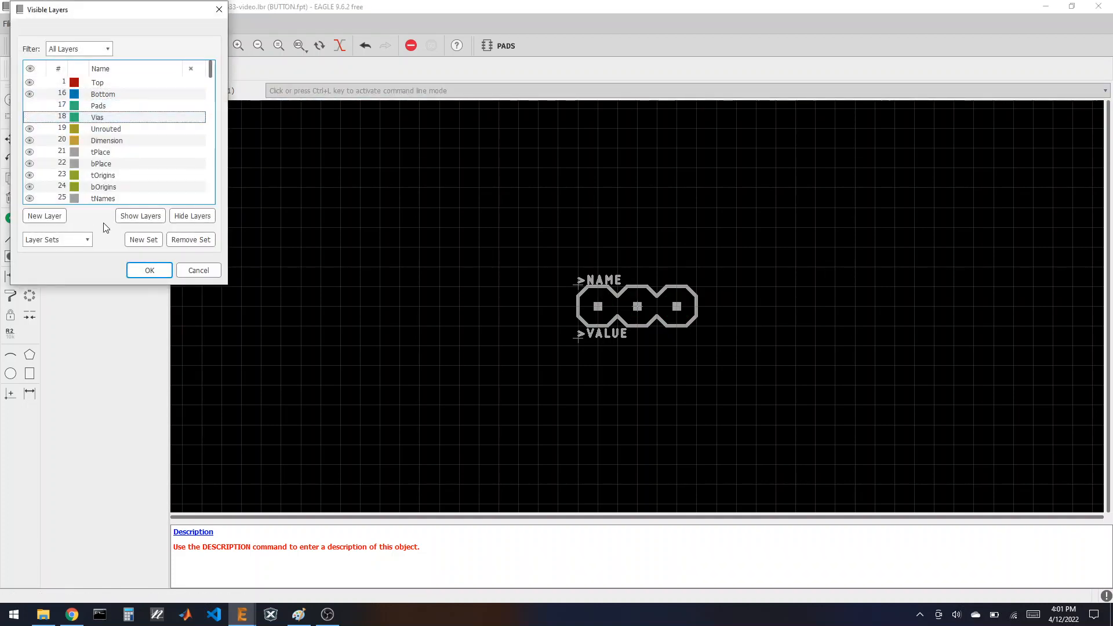
pyautogui.click(149, 270)
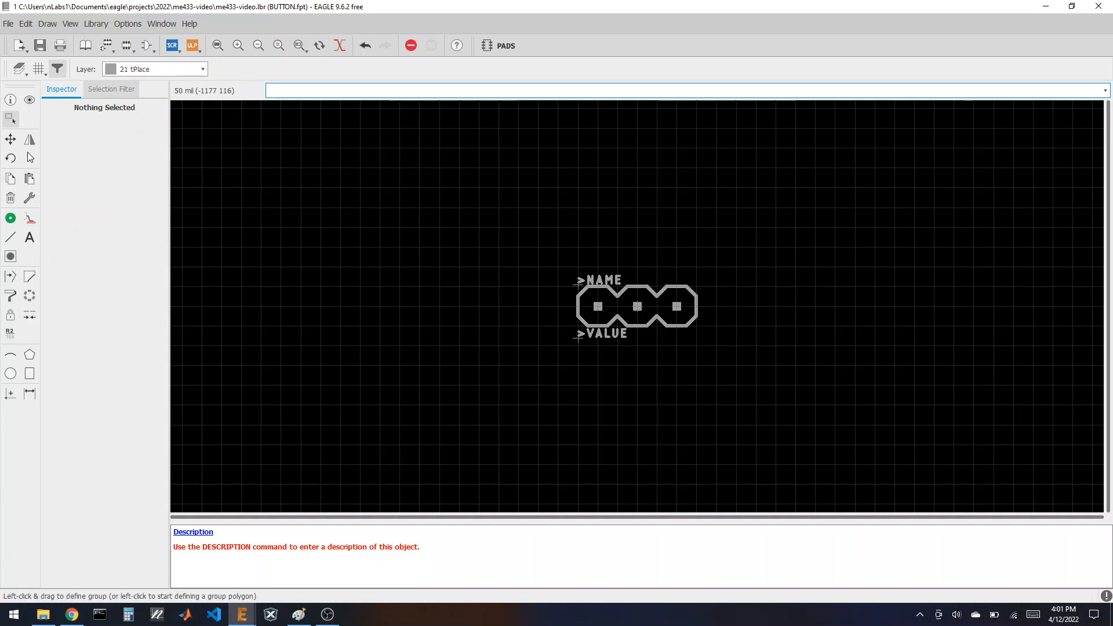
# Step: Delete the outline and >NAME/>VALUE labels, then show the Pads and Vias layers again
pyautogui.moveTo(447, 226); pyautogui.dragTo(854, 427)
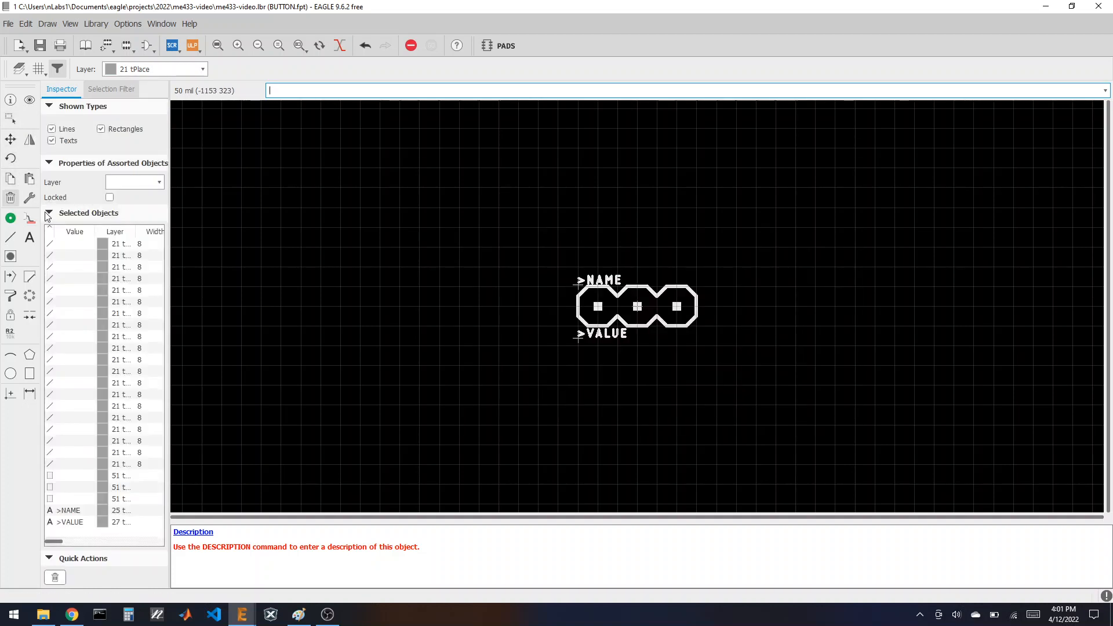
pyautogui.keyDown('ctrl'); pyautogui.rightClick(586, 308); pyautogui.keyUp('ctrl')
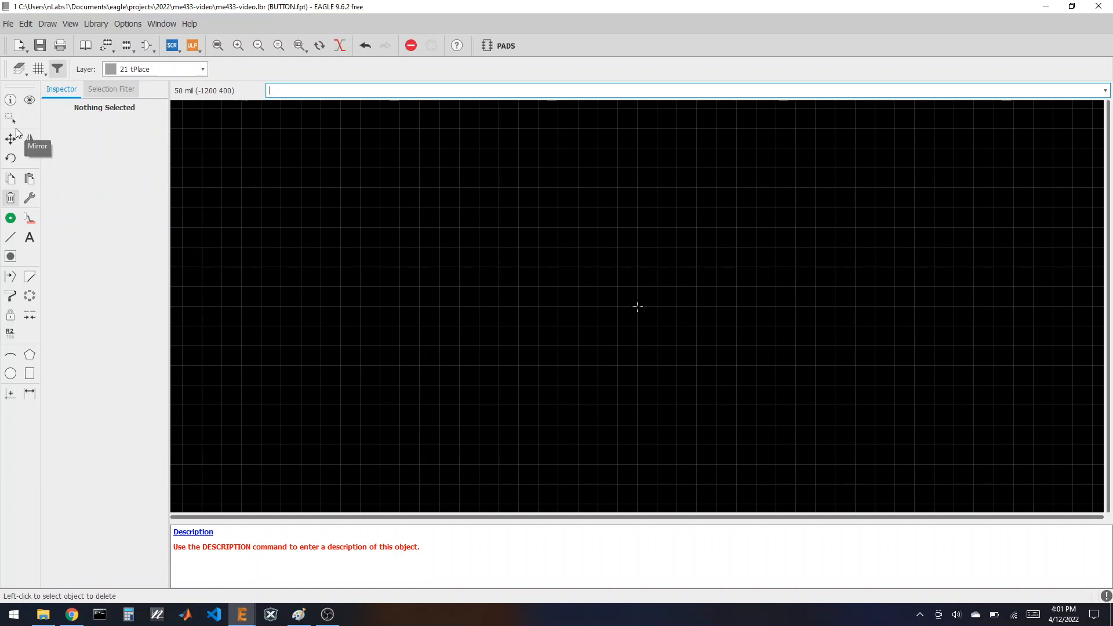
pyautogui.click(19, 69)
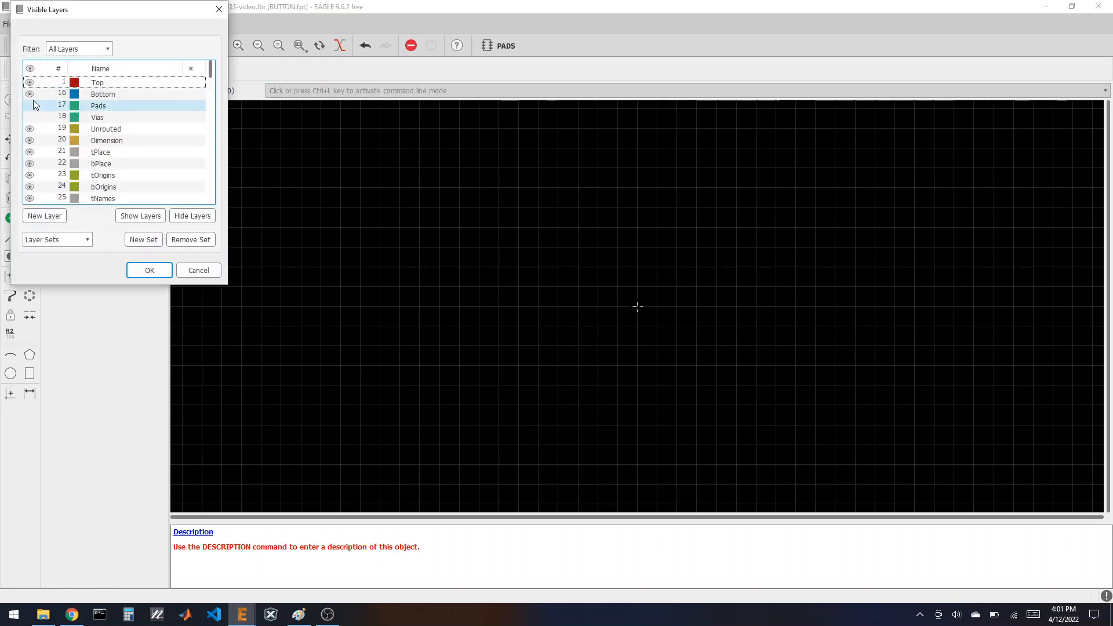
pyautogui.click(30, 106)
pyautogui.click(30, 117)
pyautogui.click(148, 270)
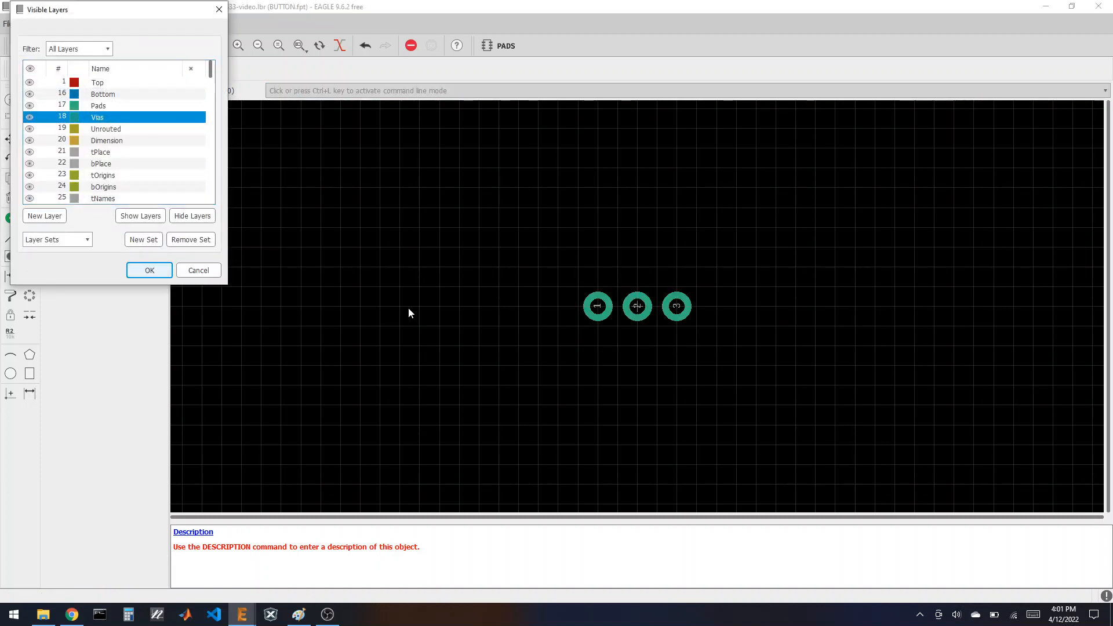
pyautogui.scroll(3, 621, 313)
pyautogui.scroll(-1, 594, 267)
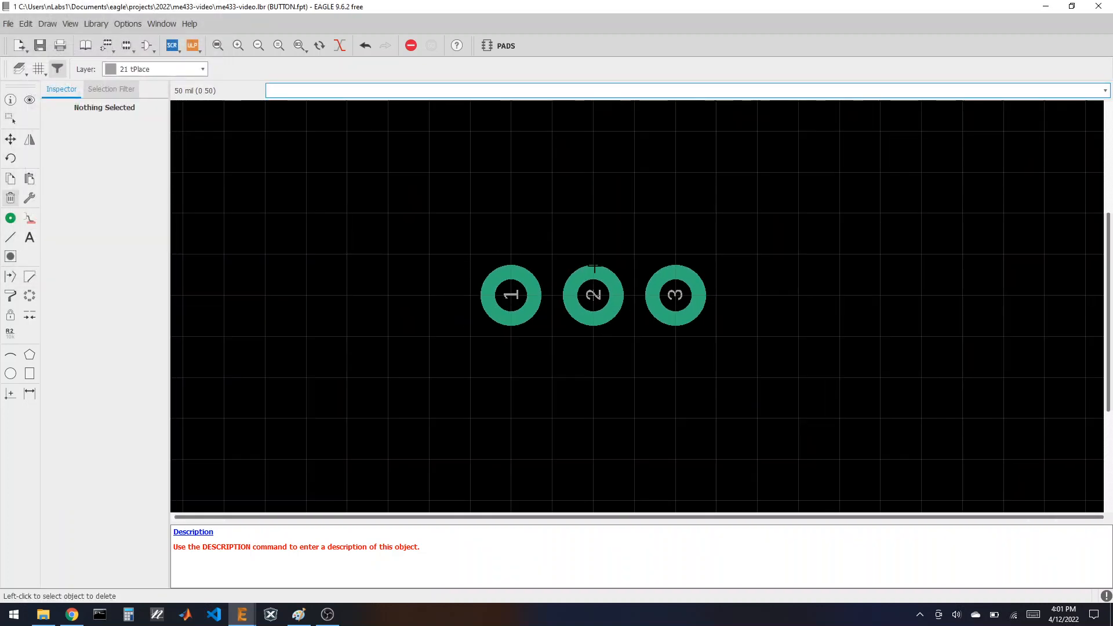
# Step: Delete the middle pad and renumber the right pad to 2, keeping pad 1
pyautogui.click(10, 198)
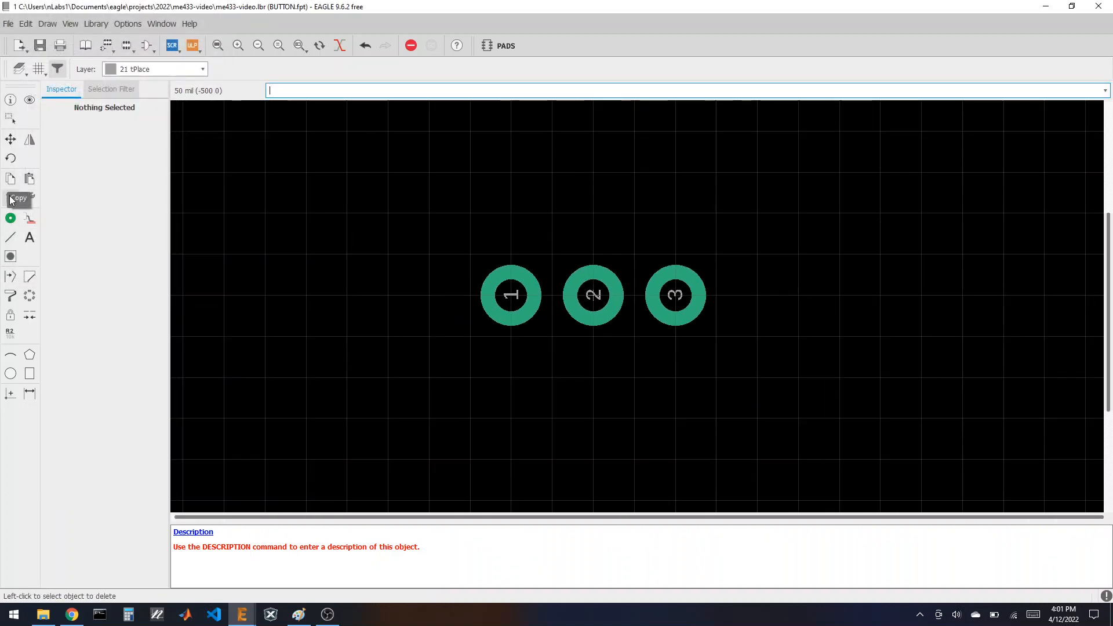
pyautogui.click(593, 295)
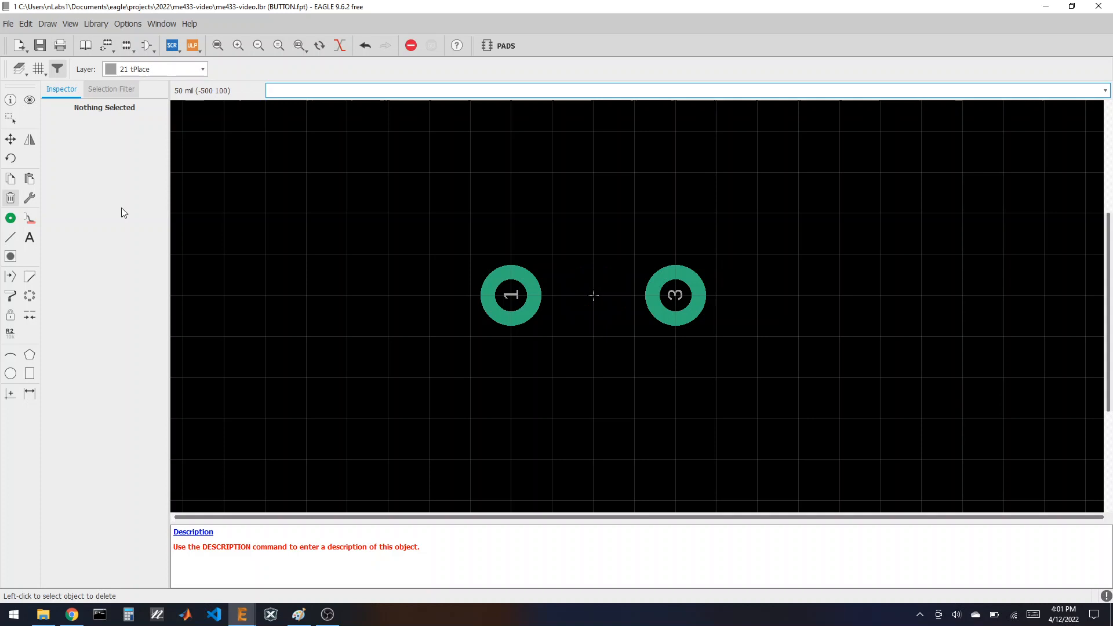
pyautogui.click(11, 139)
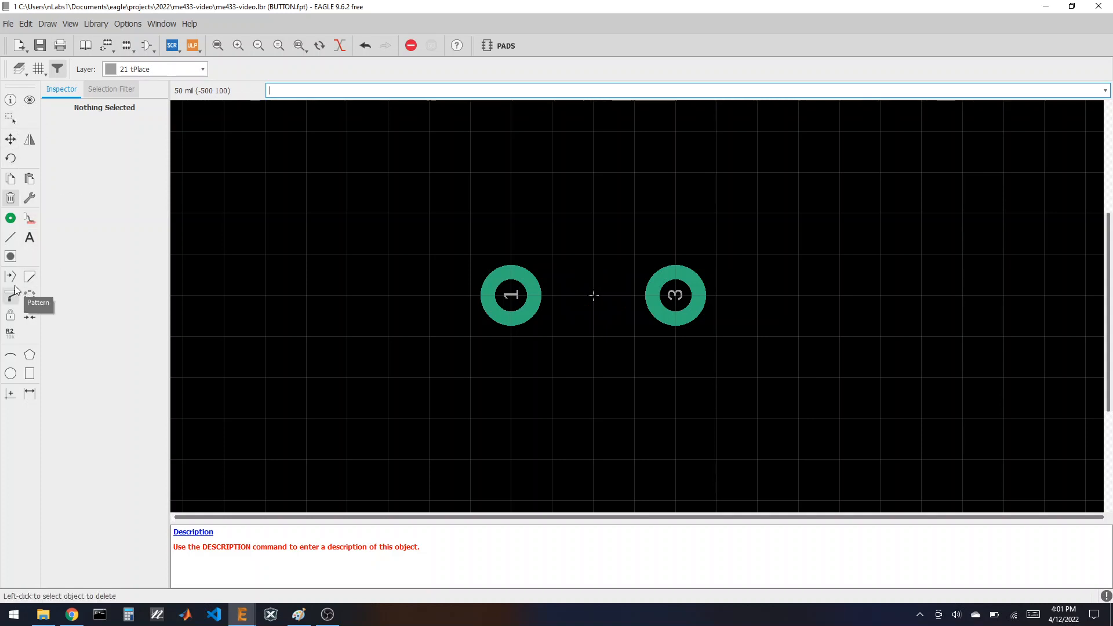
pyautogui.click(10, 333)
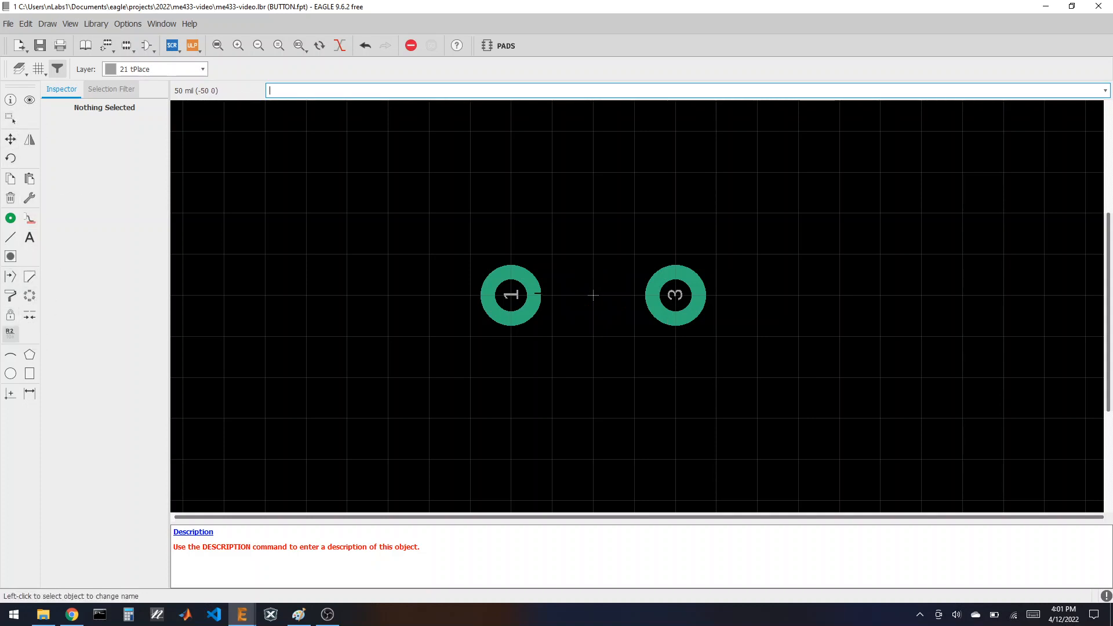
pyautogui.click(512, 296)
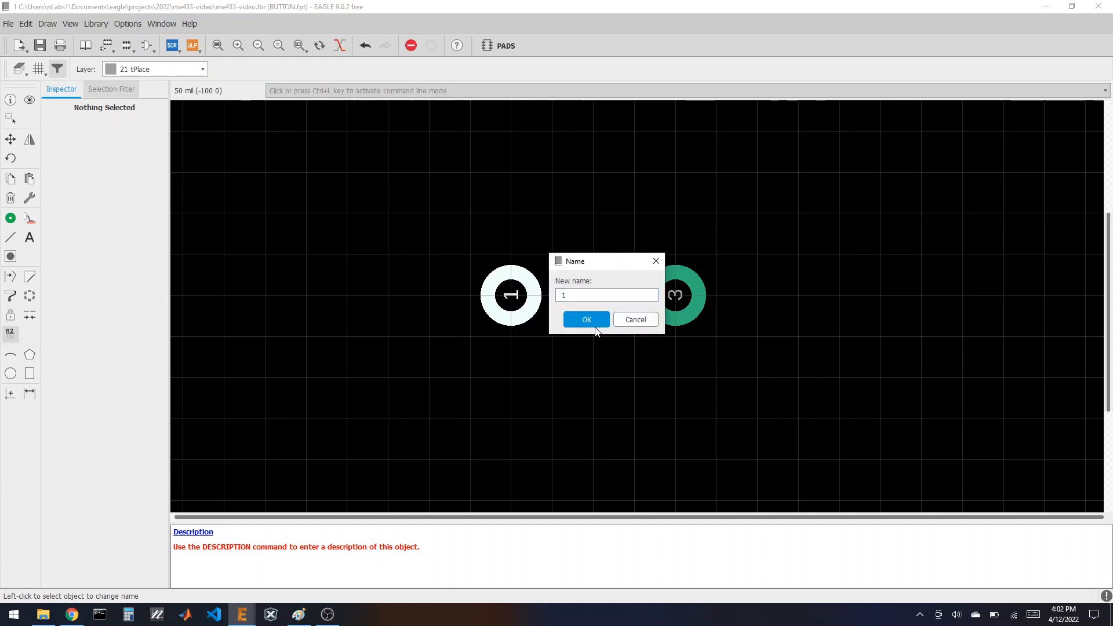
pyautogui.click(587, 320)
pyautogui.click(675, 296)
pyautogui.write('2')
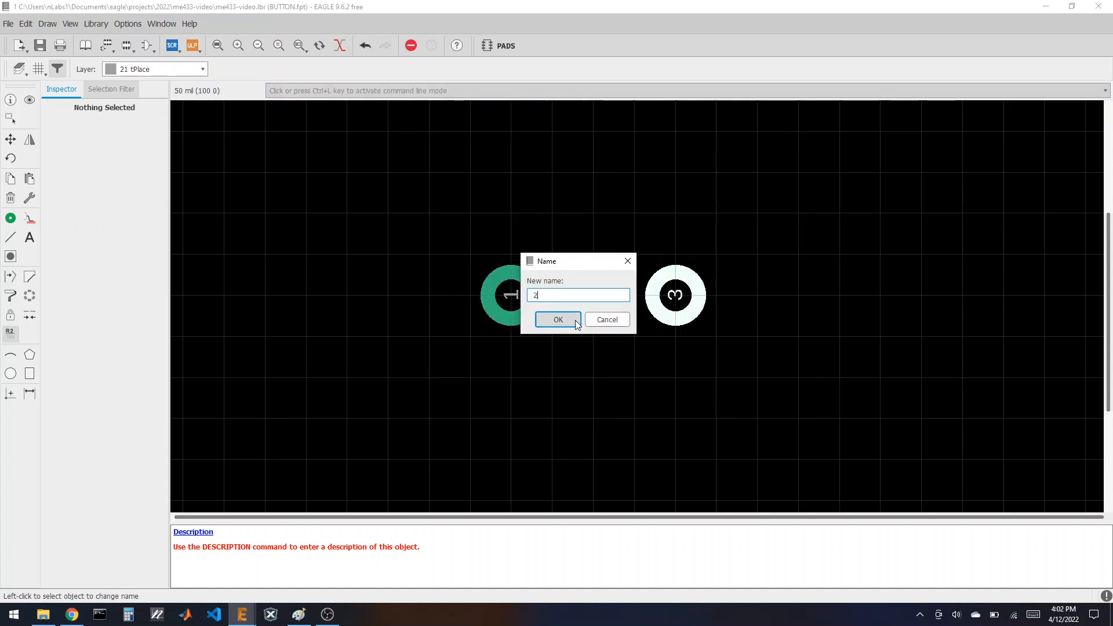
pyautogui.click(557, 319)
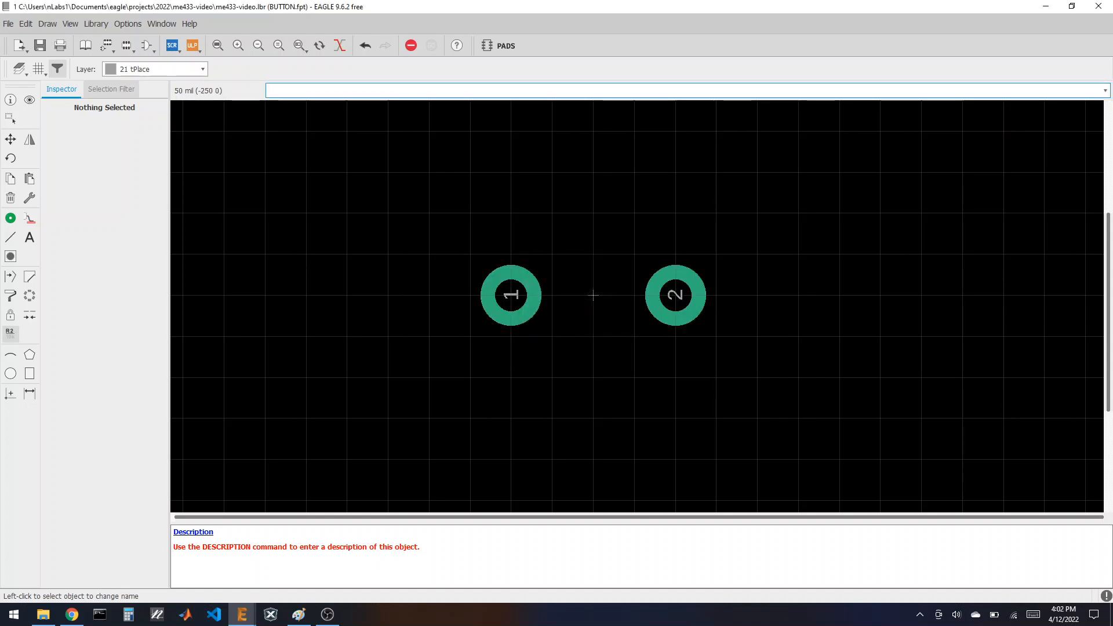
# Step: Draw a square outline of line width 16 around both pads
pyautogui.click(11, 238)
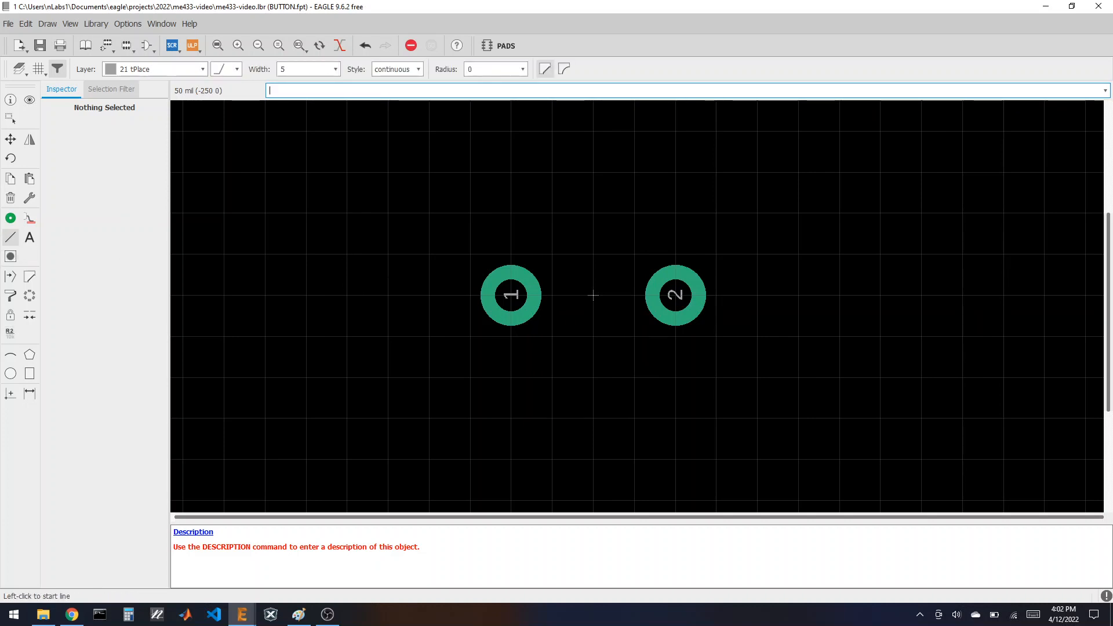
pyautogui.click(335, 70)
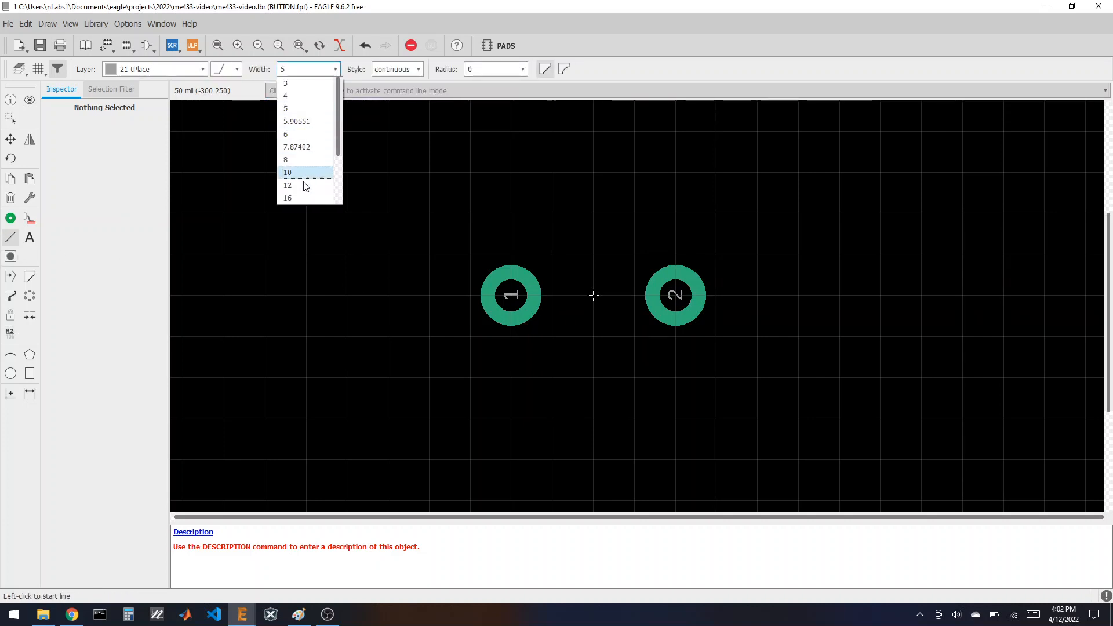
pyautogui.click(307, 193)
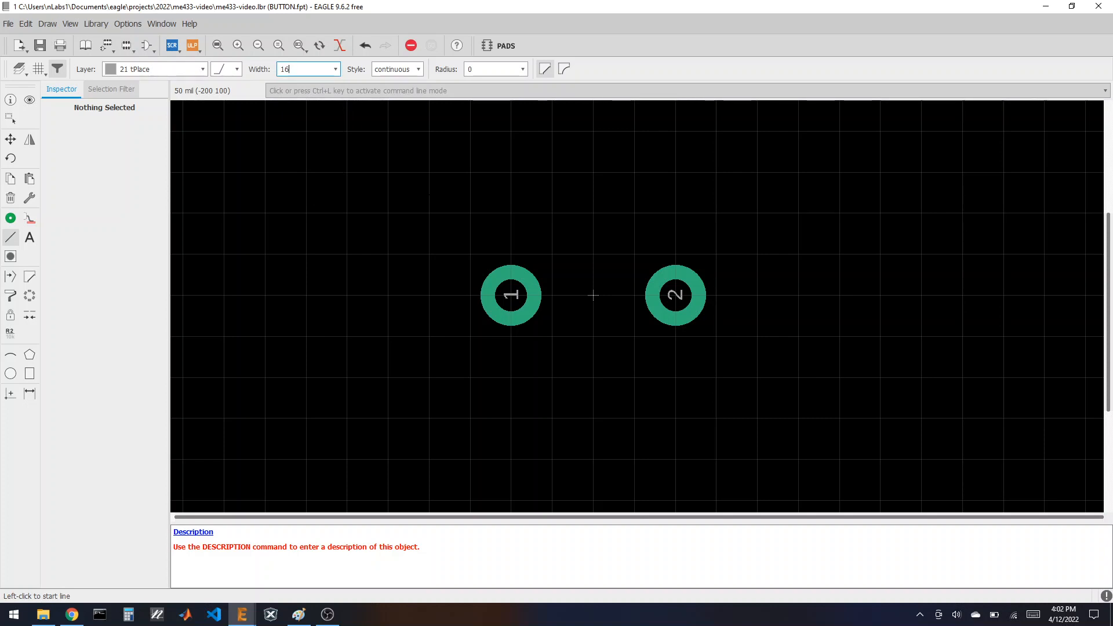
pyautogui.click(511, 213)
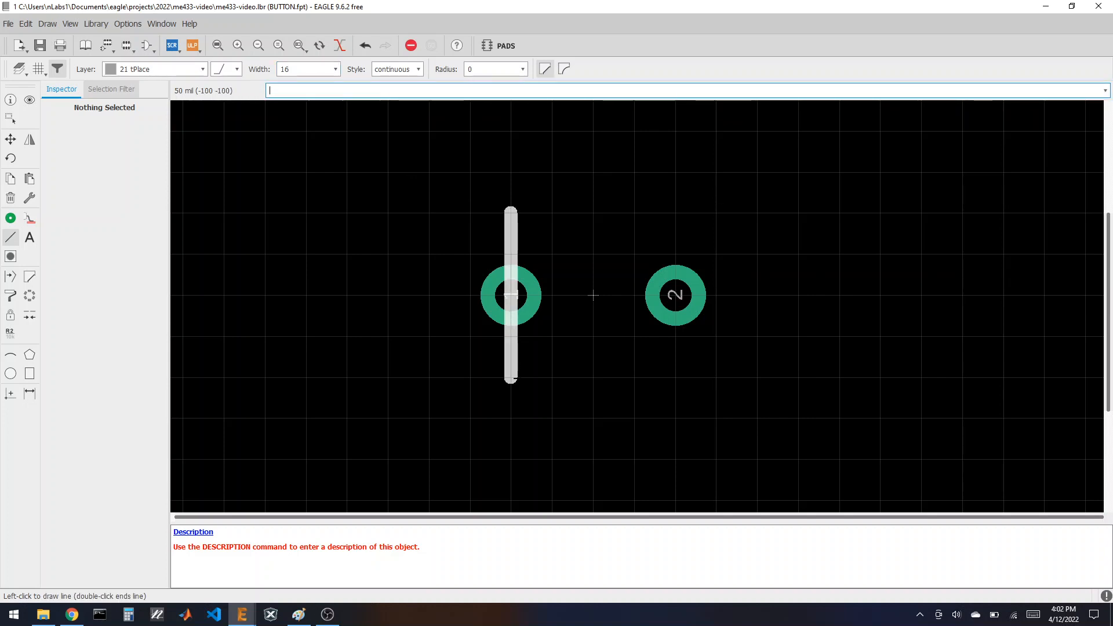
pyautogui.click(510, 378)
pyautogui.click(675, 378)
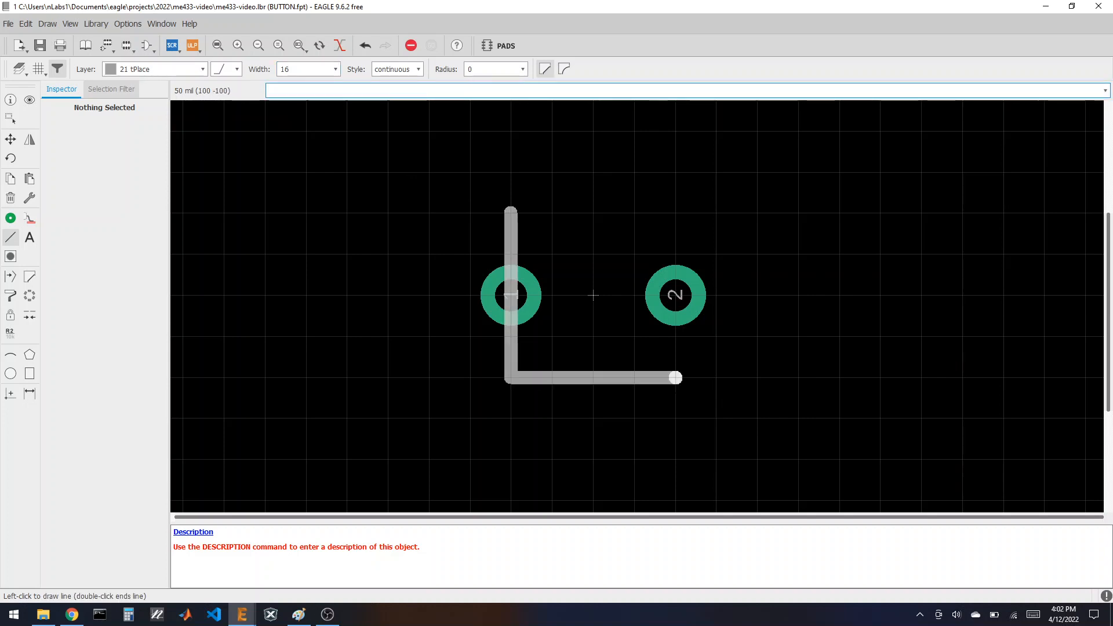
pyautogui.click(675, 214)
pyautogui.doubleClick(511, 214)
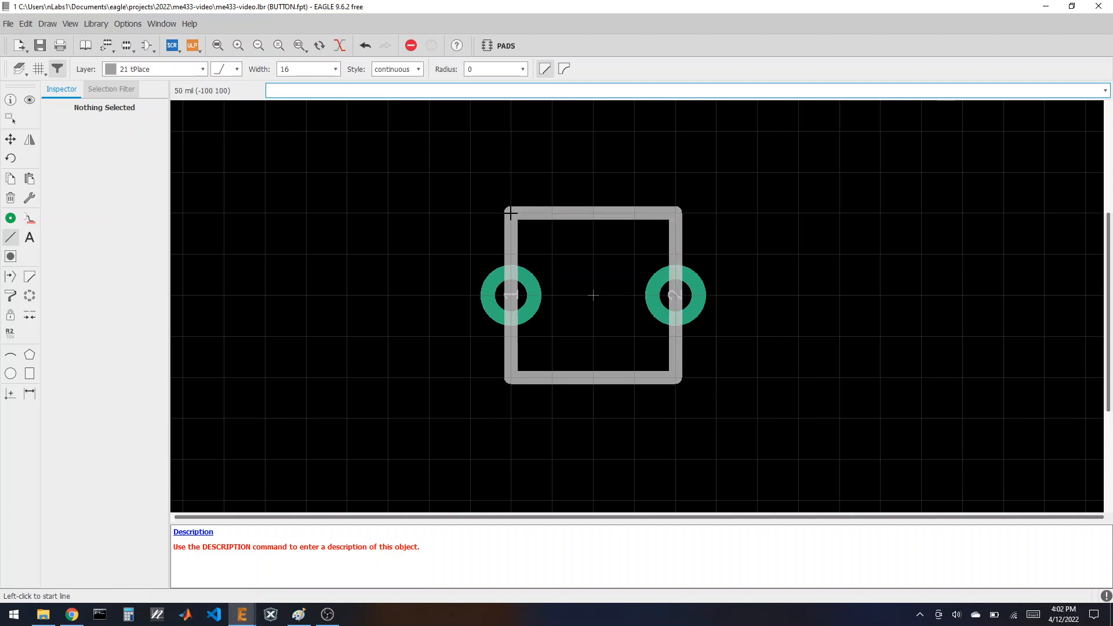
pyautogui.scroll(-3, 362, 200)
pyautogui.scroll(3, 517, 266)
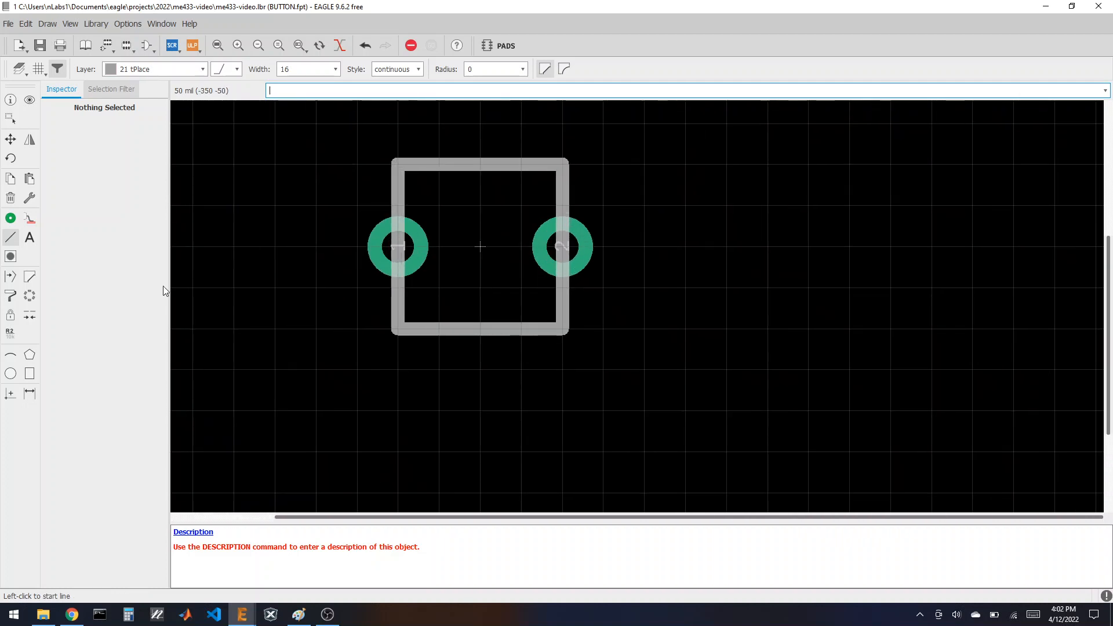
pyautogui.click(31, 238)
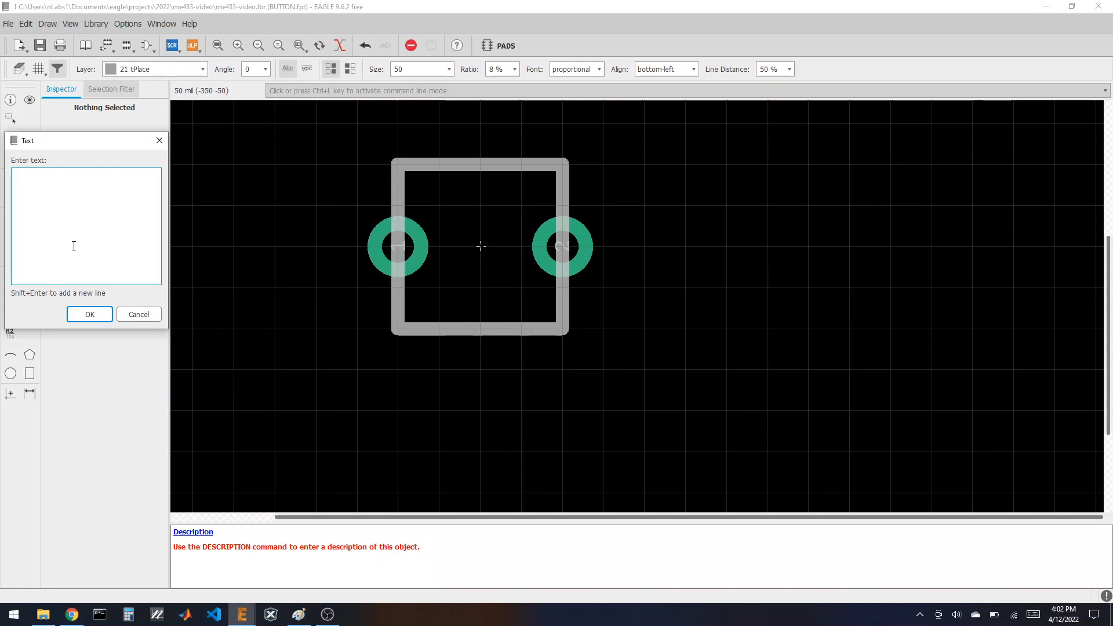
# Step: Place >NAME and >VALUE labels right of the outline, then start adding a new library device
pyautogui.click(89, 314)
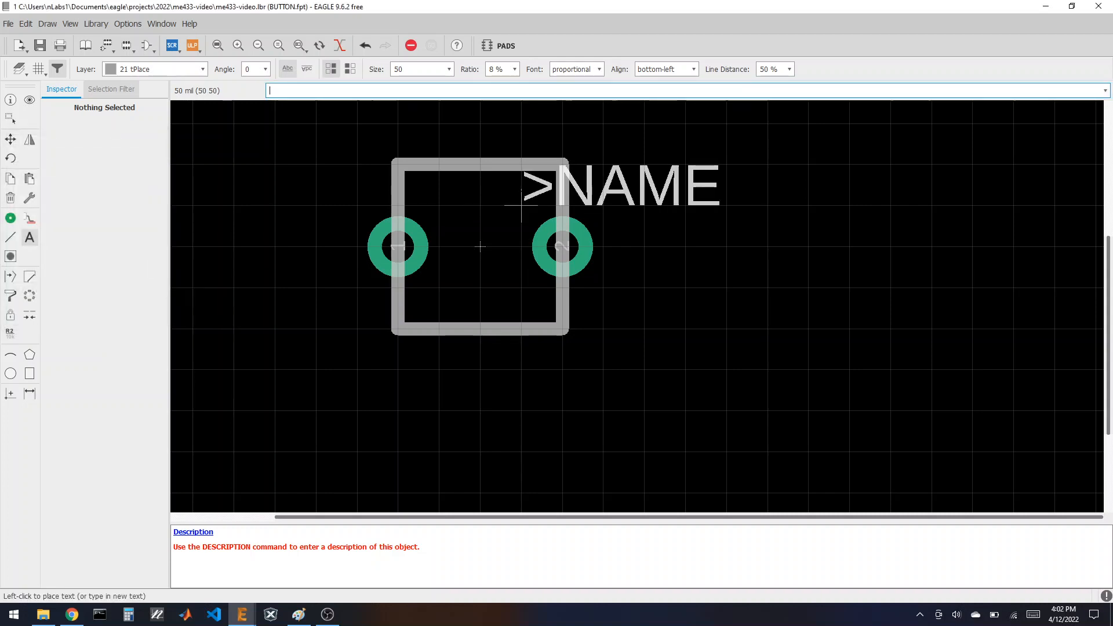
pyautogui.click(603, 205)
pyautogui.press('Escape')
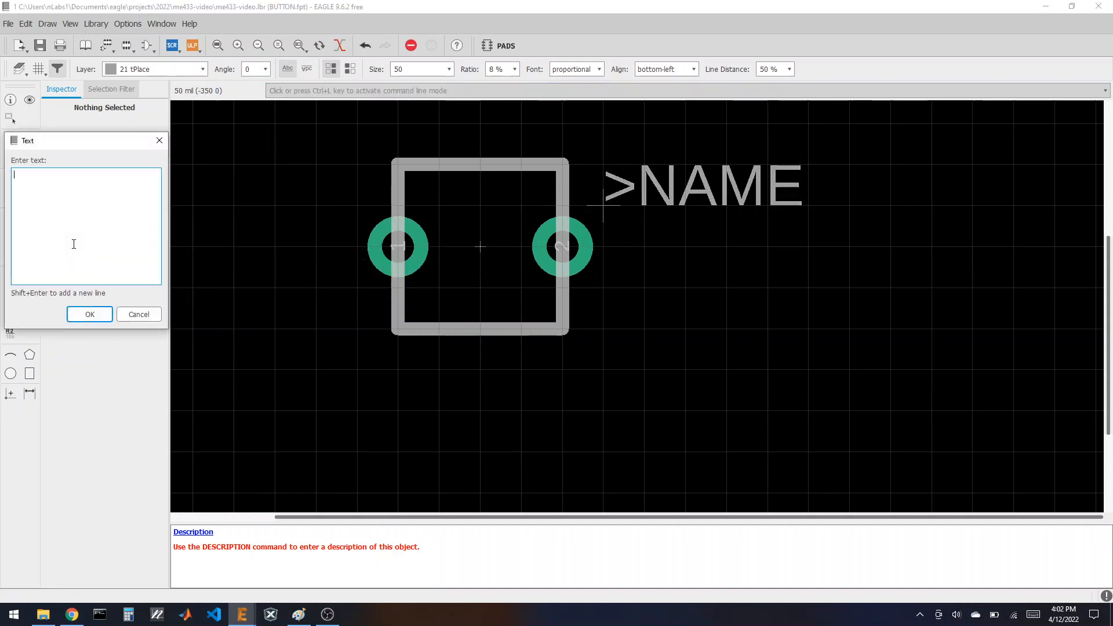
pyautogui.write('>VALUE')
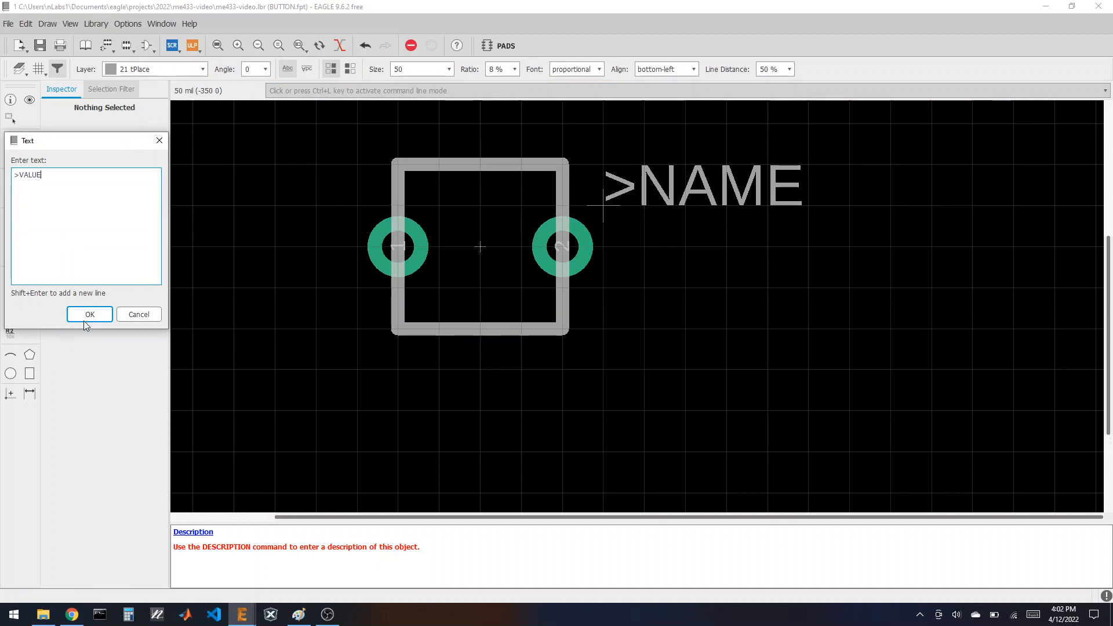
pyautogui.click(85, 321)
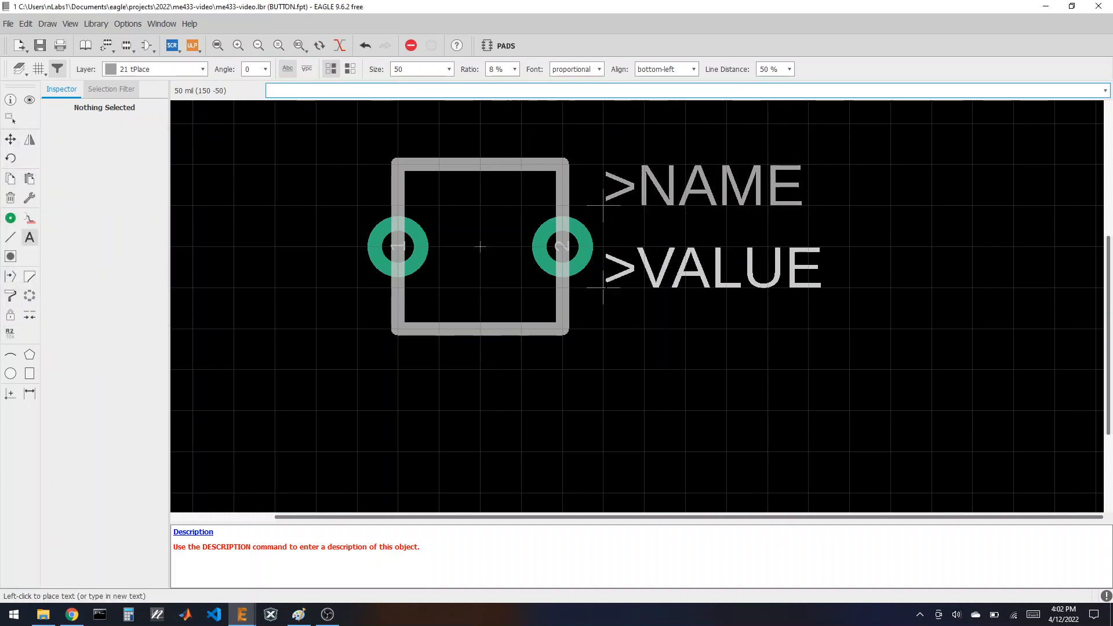
pyautogui.click(604, 288)
pyautogui.click(87, 45)
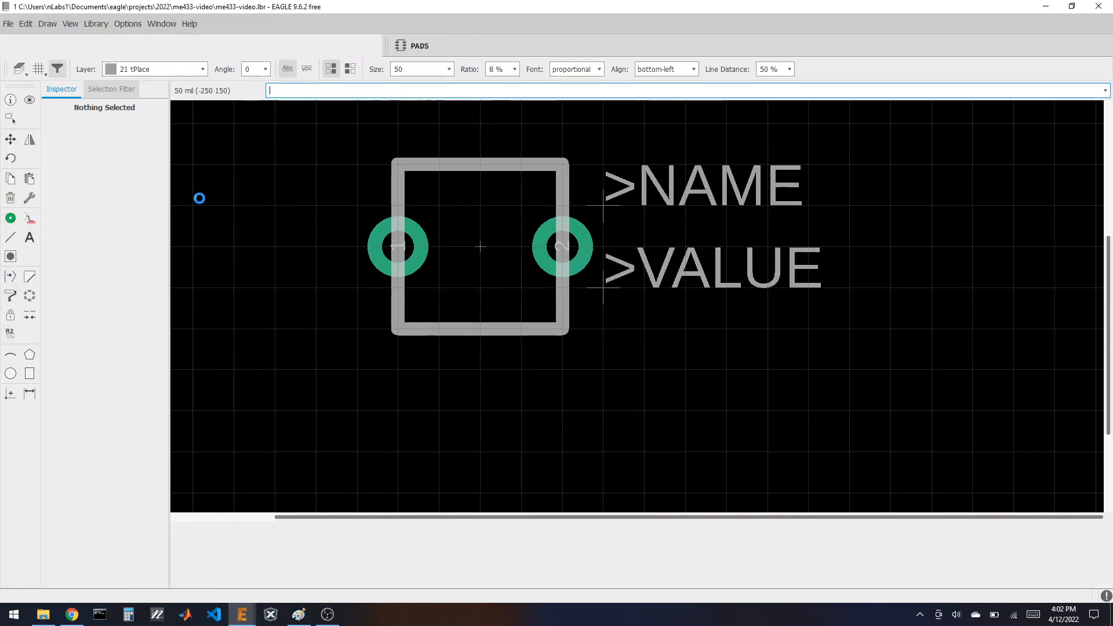
pyautogui.click(95, 576)
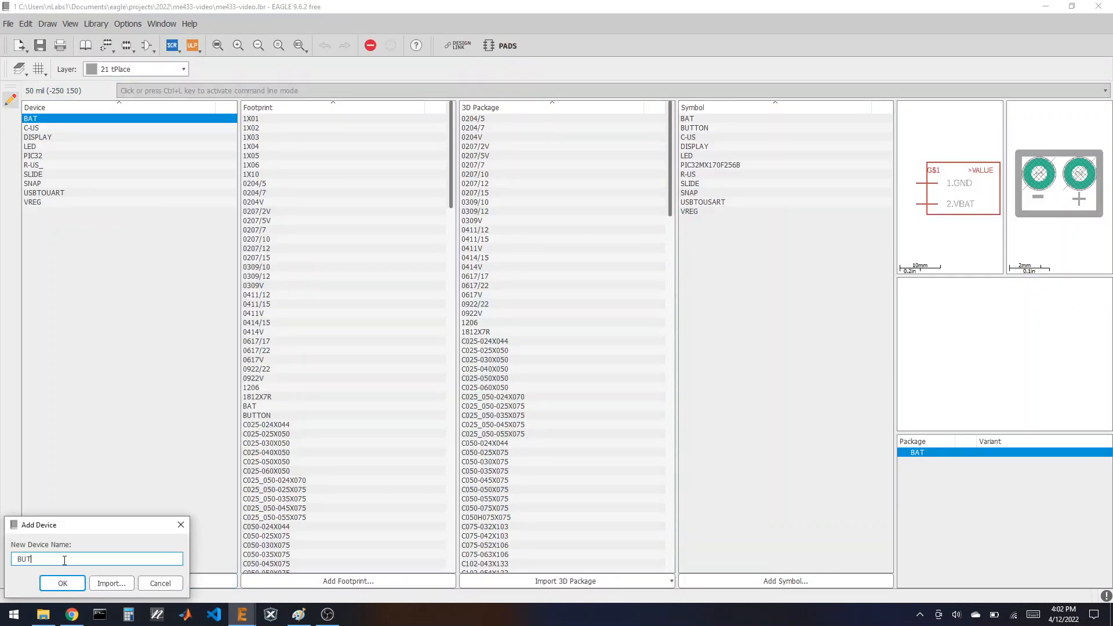
# Step: Name the new device BUTTON and place the BUTTON symbol in it
pyautogui.write('BUTTON')
pyautogui.click(59, 582)
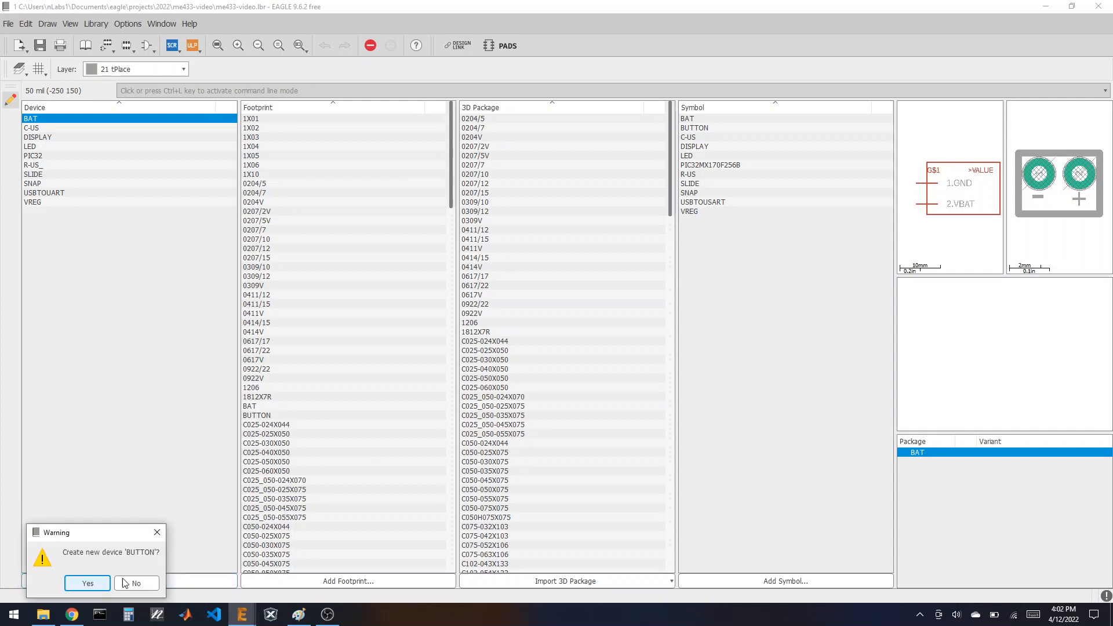
pyautogui.click(99, 586)
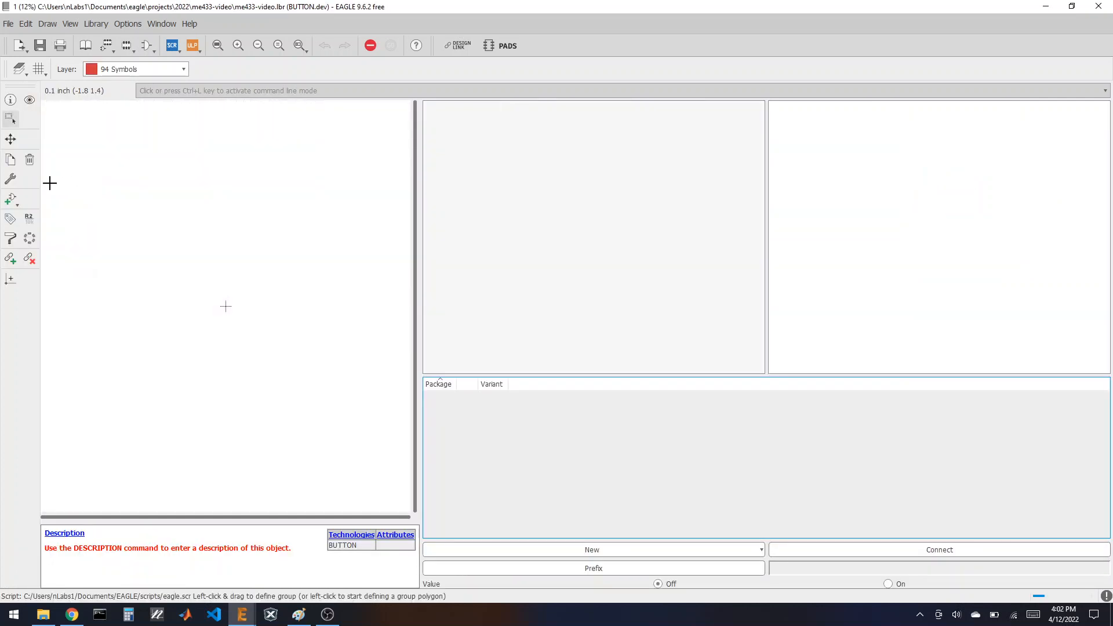
pyautogui.click(11, 200)
pyautogui.click(49, 105)
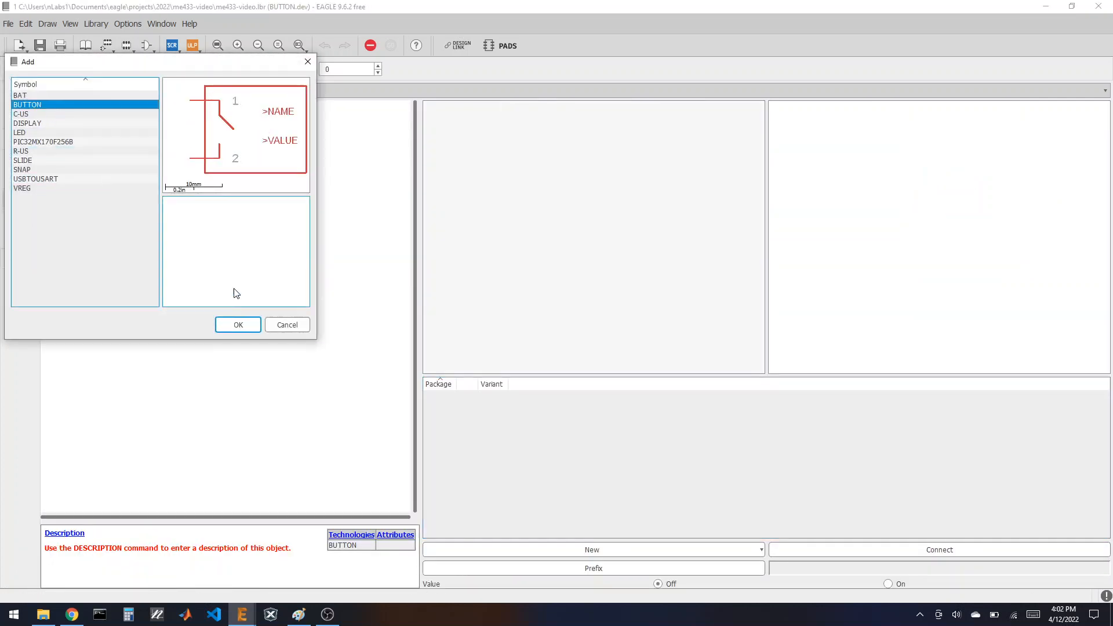
pyautogui.click(237, 325)
pyautogui.click(216, 324)
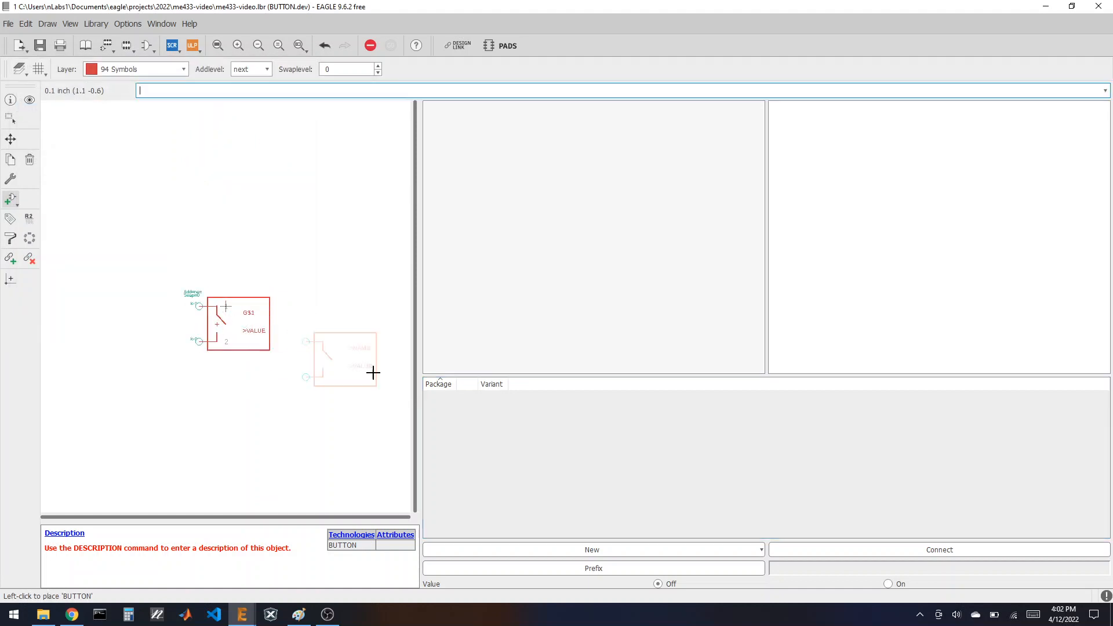
# Step: Add the BUTTON footprint variant and connect G$1.1 to pad 1 and G$1.2 to pad 2
pyautogui.click(568, 549)
pyautogui.click(505, 562)
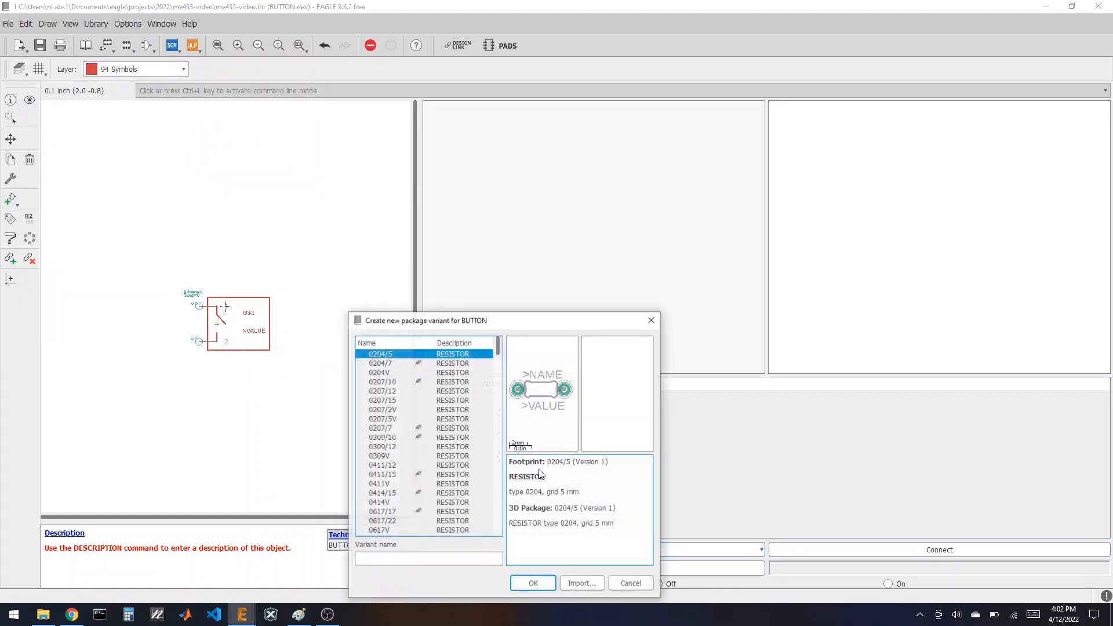
pyautogui.scroll(-10, 410, 476)
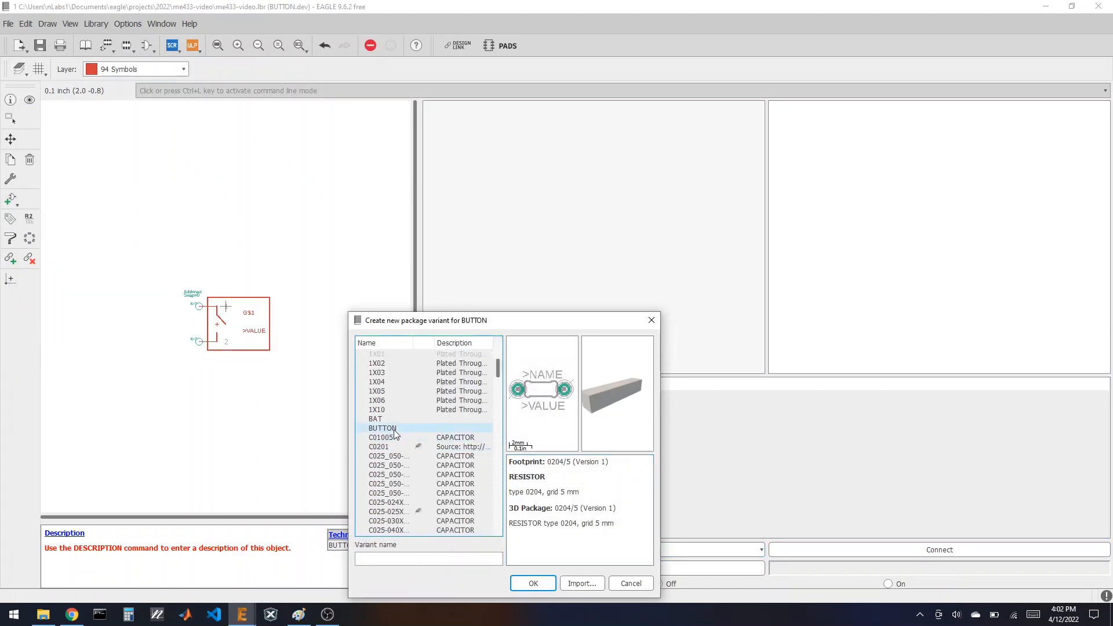
pyautogui.click(394, 428)
pyautogui.click(520, 582)
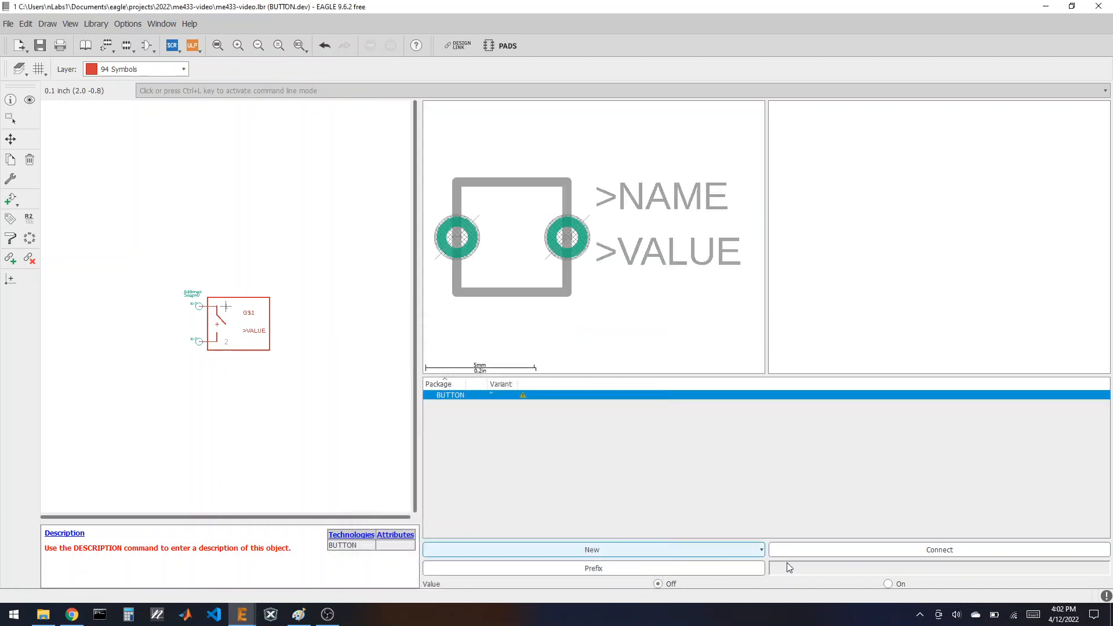
pyautogui.click(814, 550)
pyautogui.click(672, 539)
pyautogui.click(672, 541)
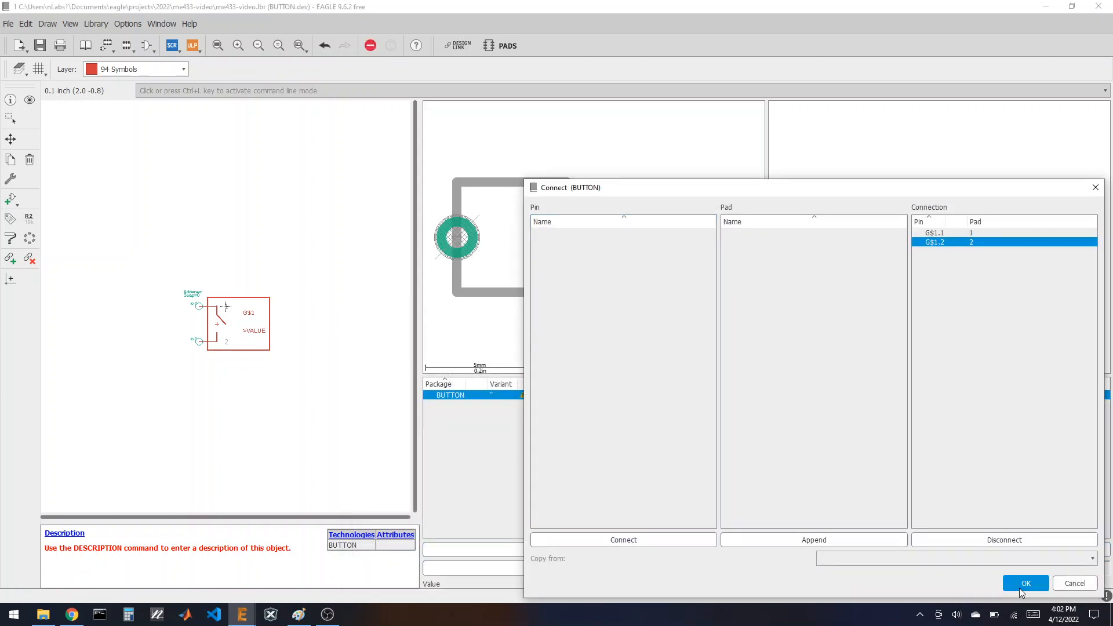
pyautogui.click(1026, 583)
pyautogui.click(86, 45)
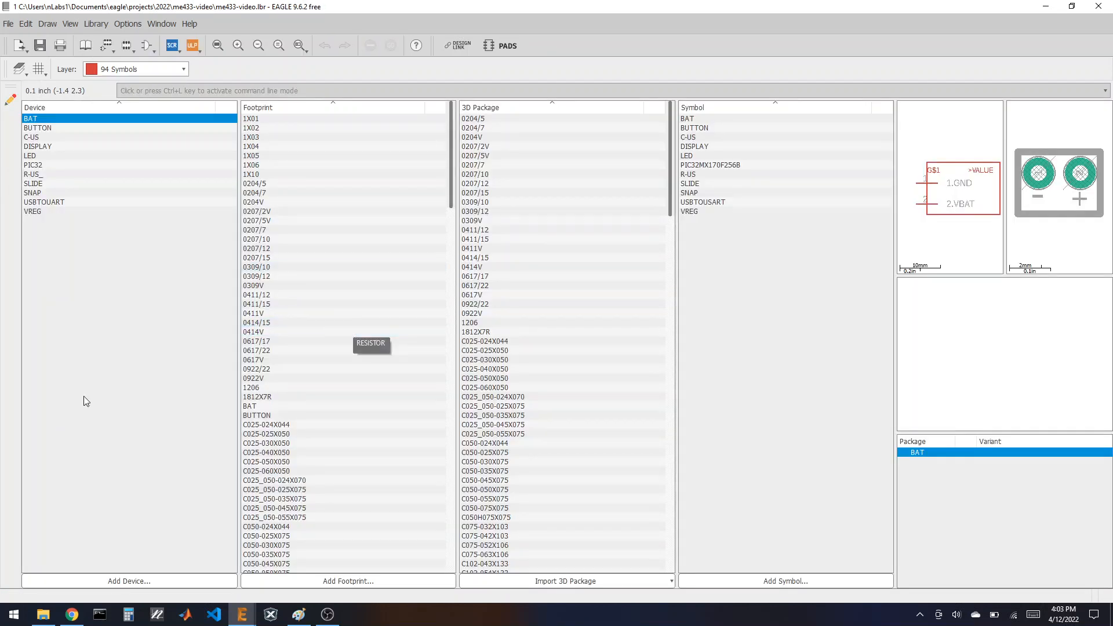
pyautogui.click(78, 617)
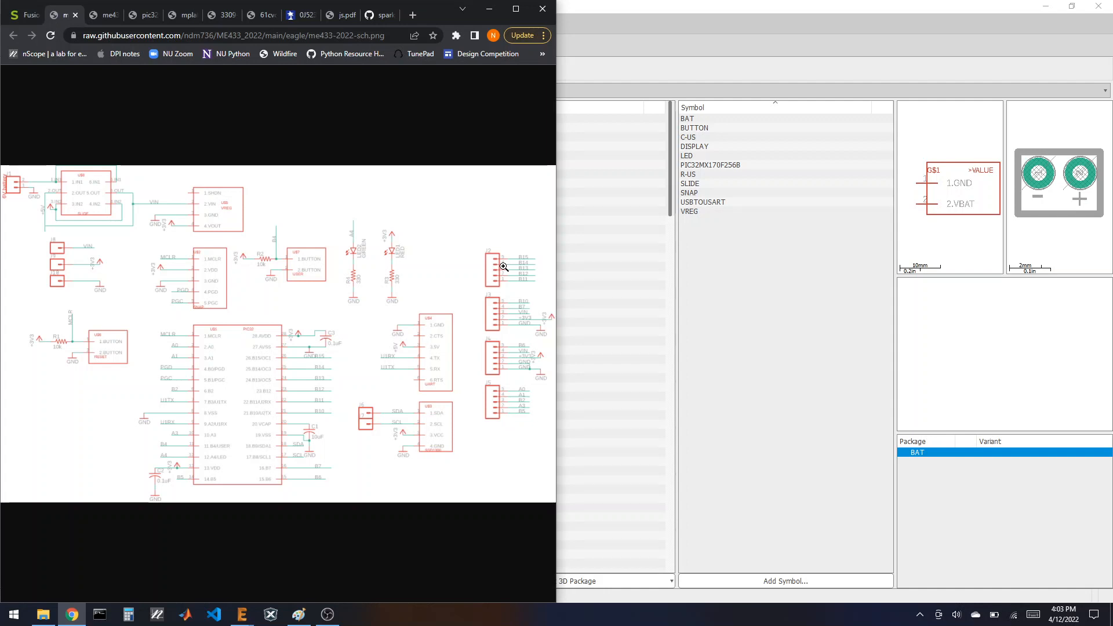
# Step: Create a new symbol named FIVE and place a column of pins P$1–P$5
pyautogui.click(617, 4)
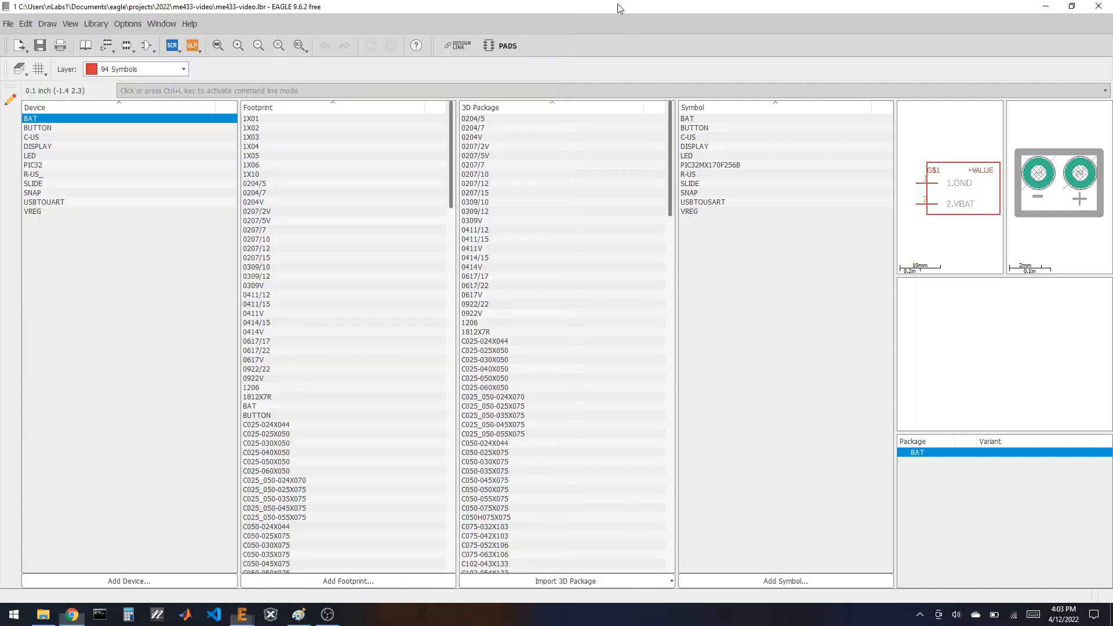
pyautogui.click(805, 582)
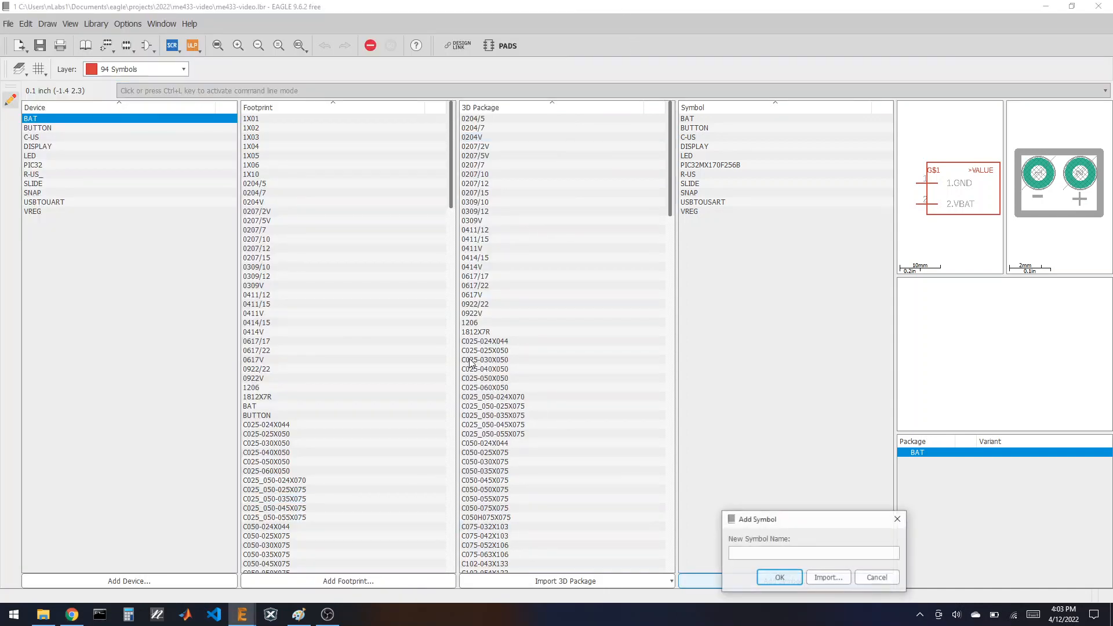
pyautogui.click(772, 579)
pyautogui.click(787, 572)
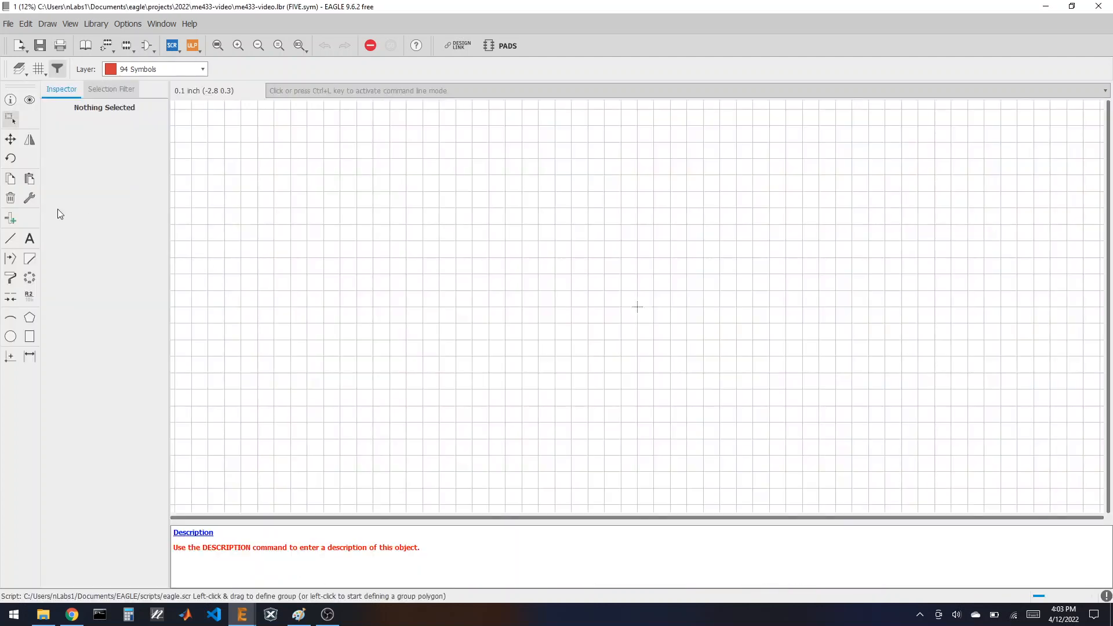
pyautogui.click(10, 219)
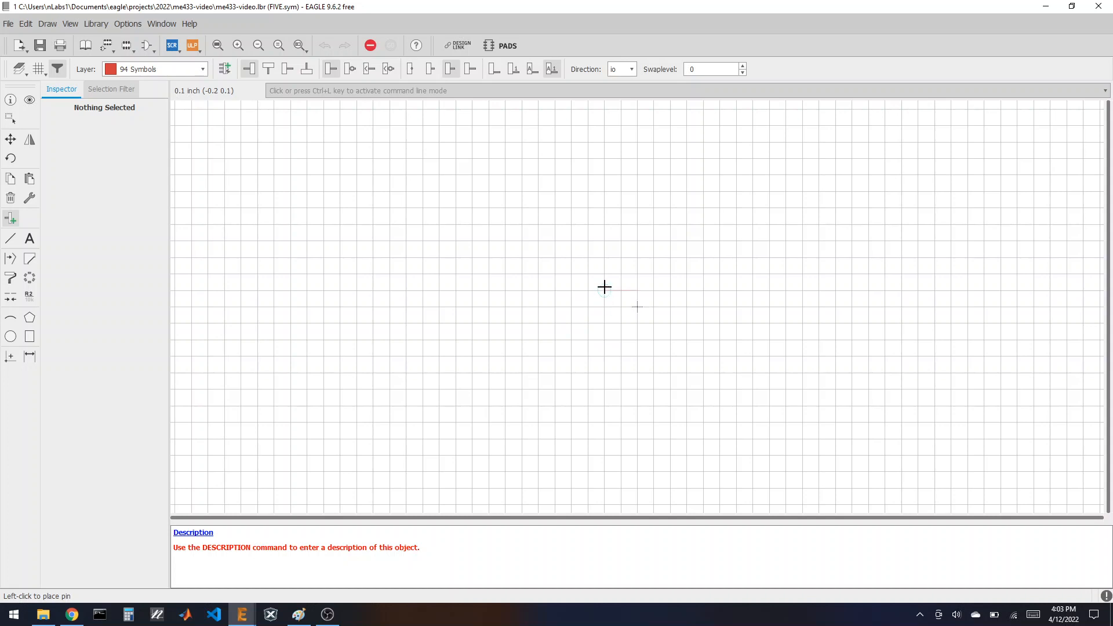
pyautogui.click(600, 244)
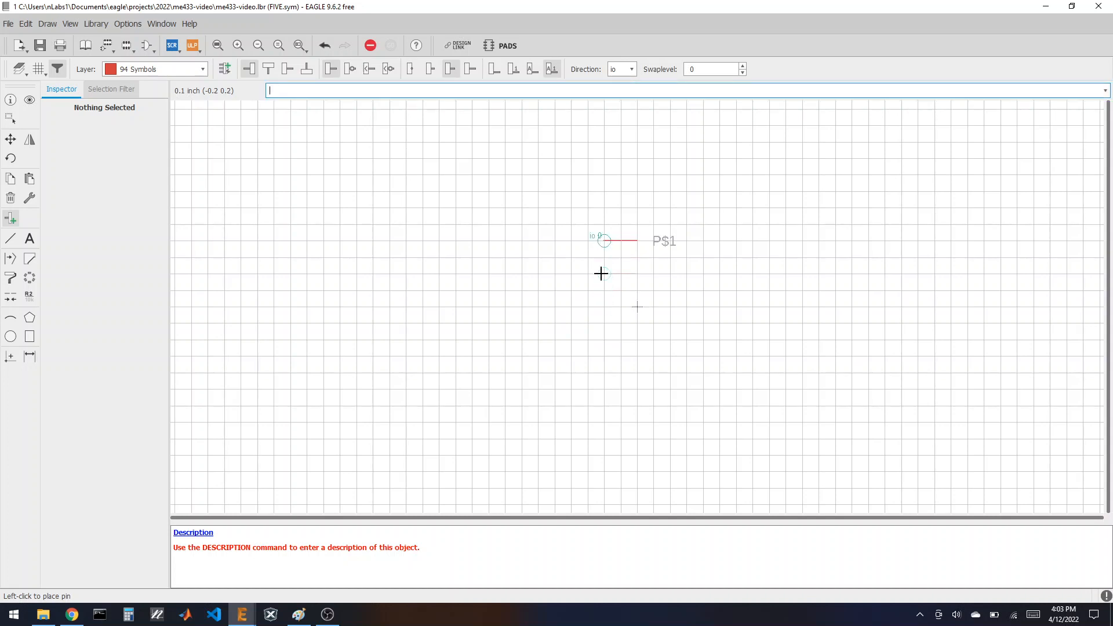
pyautogui.click(602, 305)
pyautogui.click(603, 338)
pyautogui.click(603, 371)
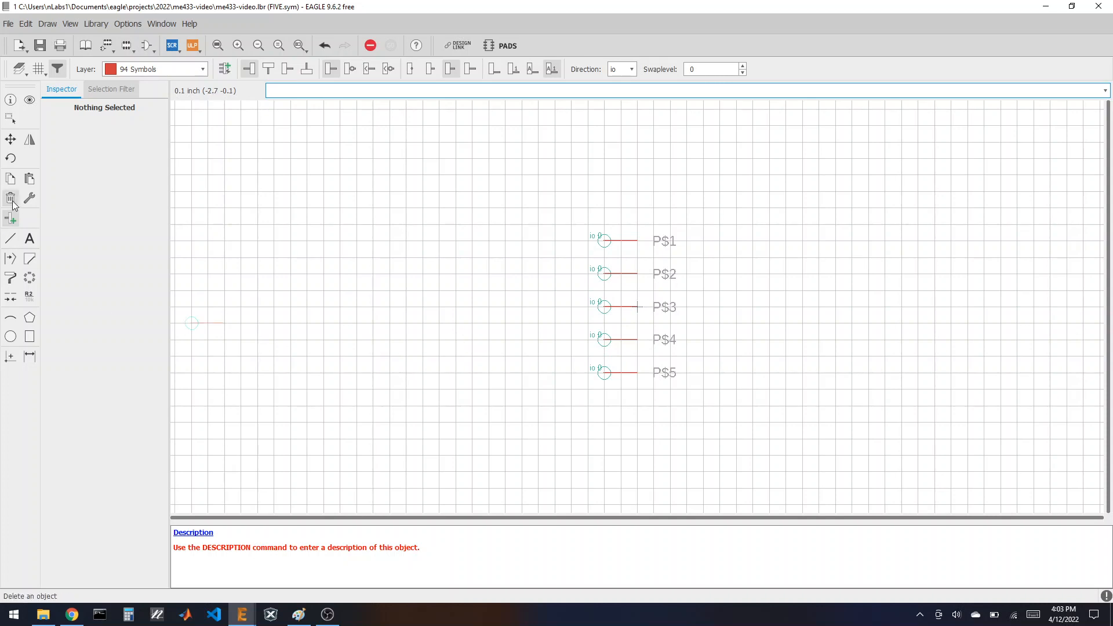
# Step: Add >NAME beside P$2 and >VALUE beside P$3
pyautogui.click(29, 239)
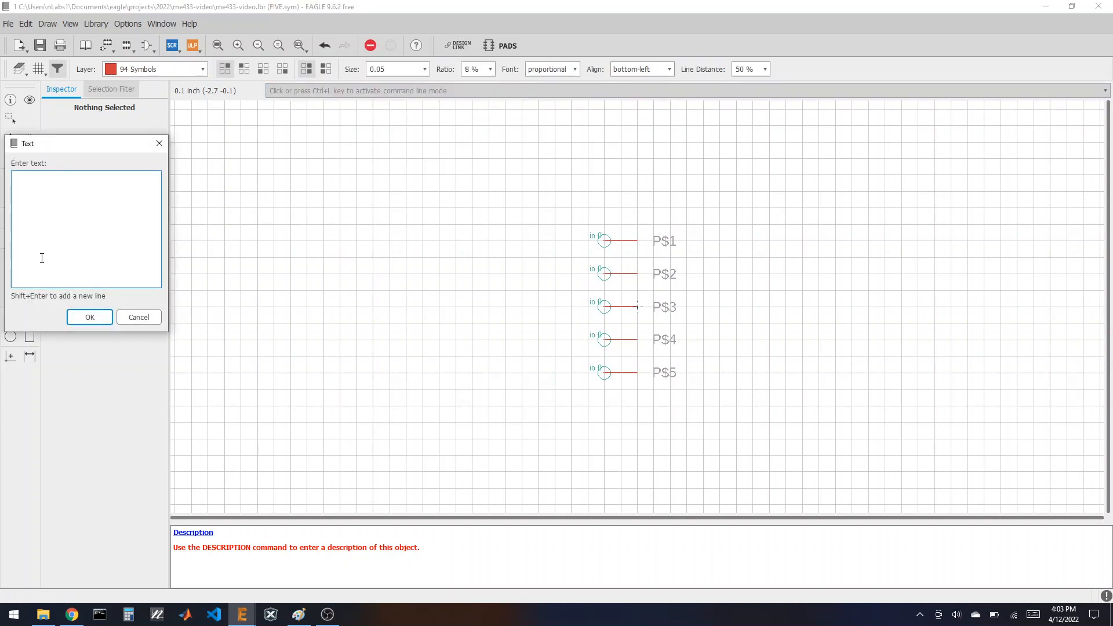
pyautogui.click(81, 313)
pyautogui.click(703, 290)
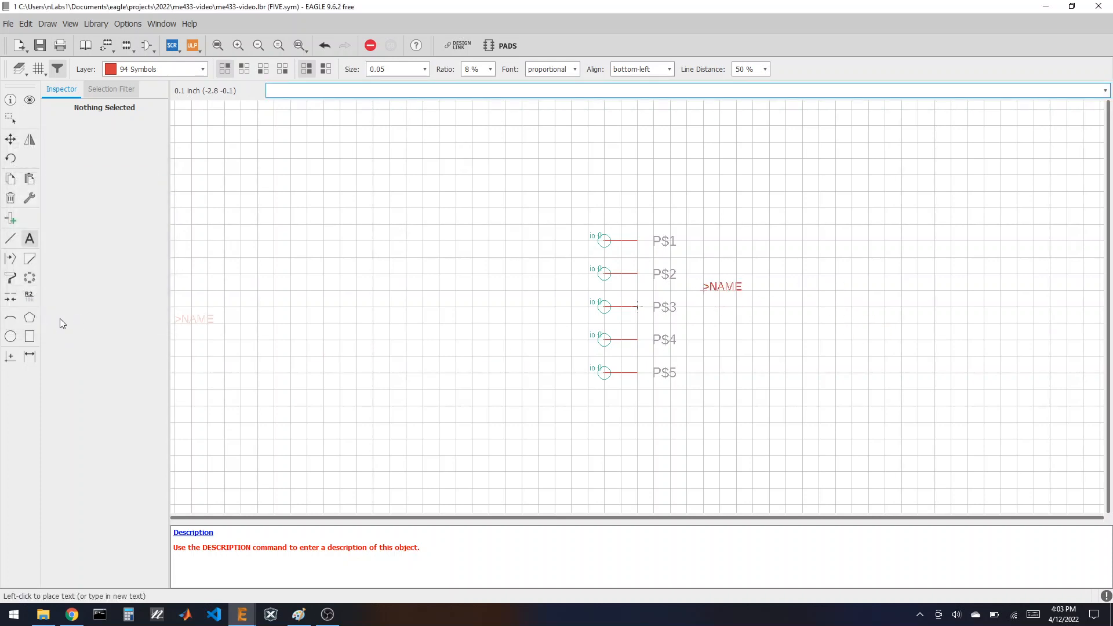
pyautogui.click(33, 242)
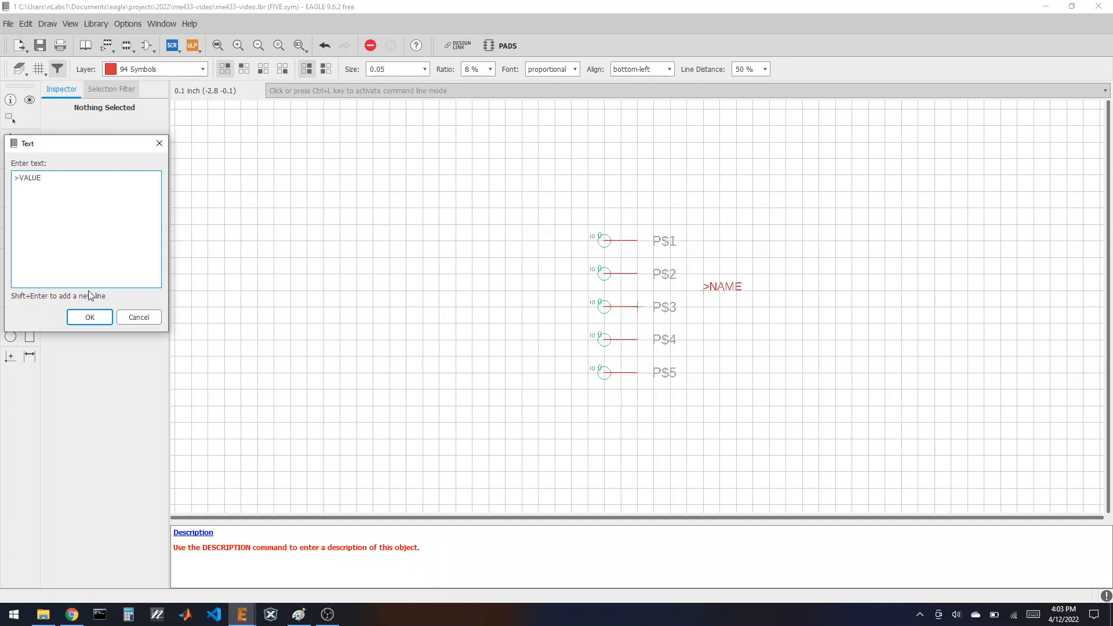
pyautogui.click(90, 317)
pyautogui.click(703, 323)
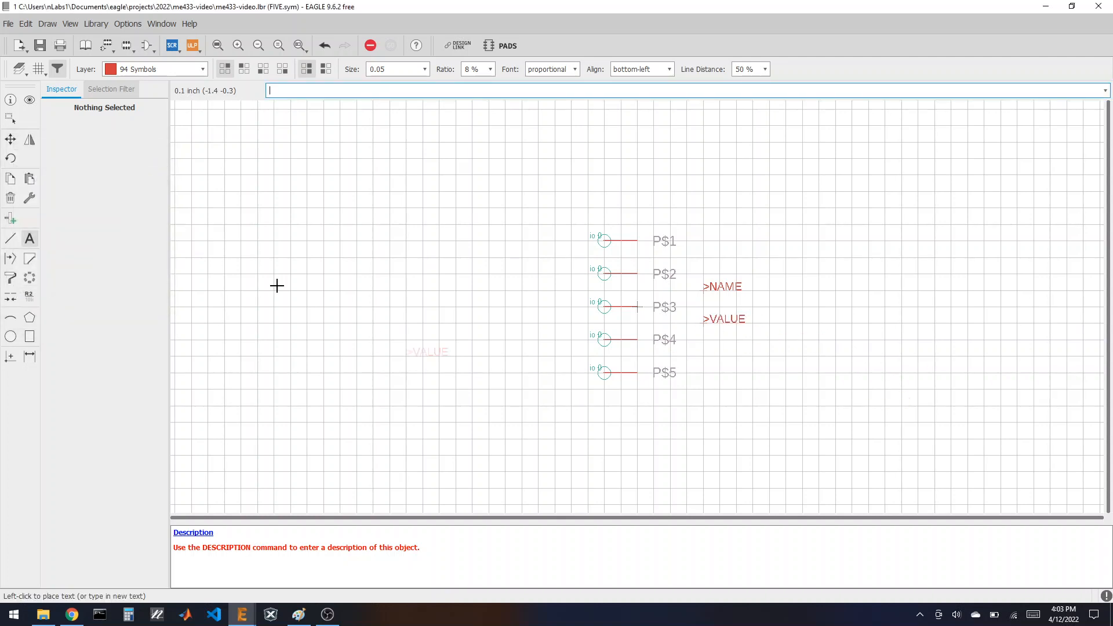
# Step: Draw a rectangular body outline around the five pins and labels
pyautogui.click(10, 239)
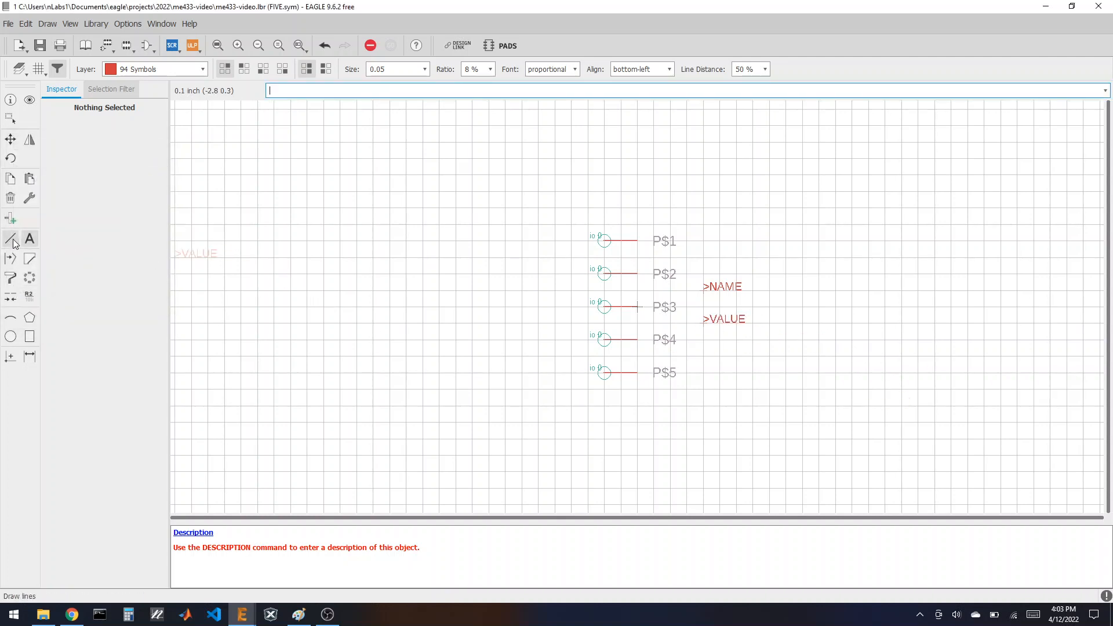
pyautogui.click(619, 224)
pyautogui.click(621, 388)
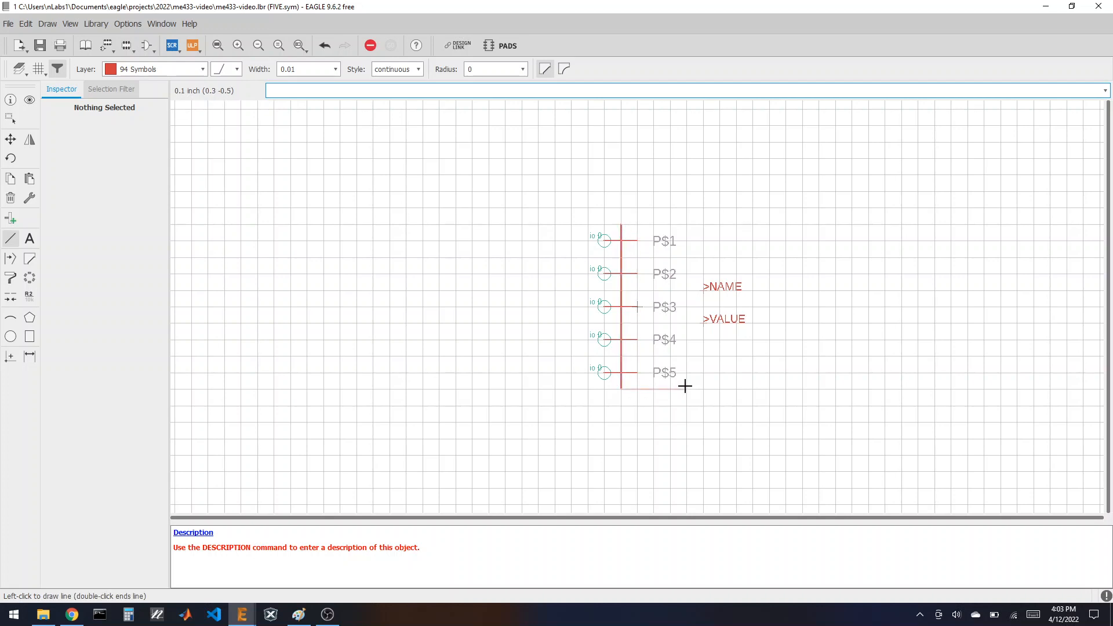
pyautogui.click(754, 390)
pyautogui.click(752, 224)
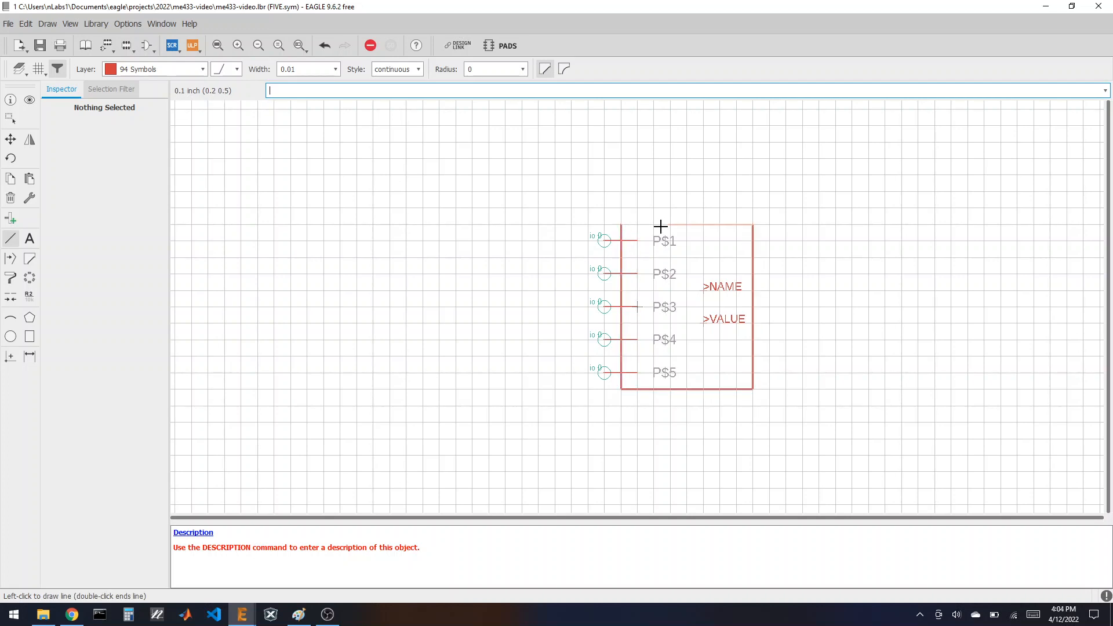
pyautogui.doubleClick(618, 225)
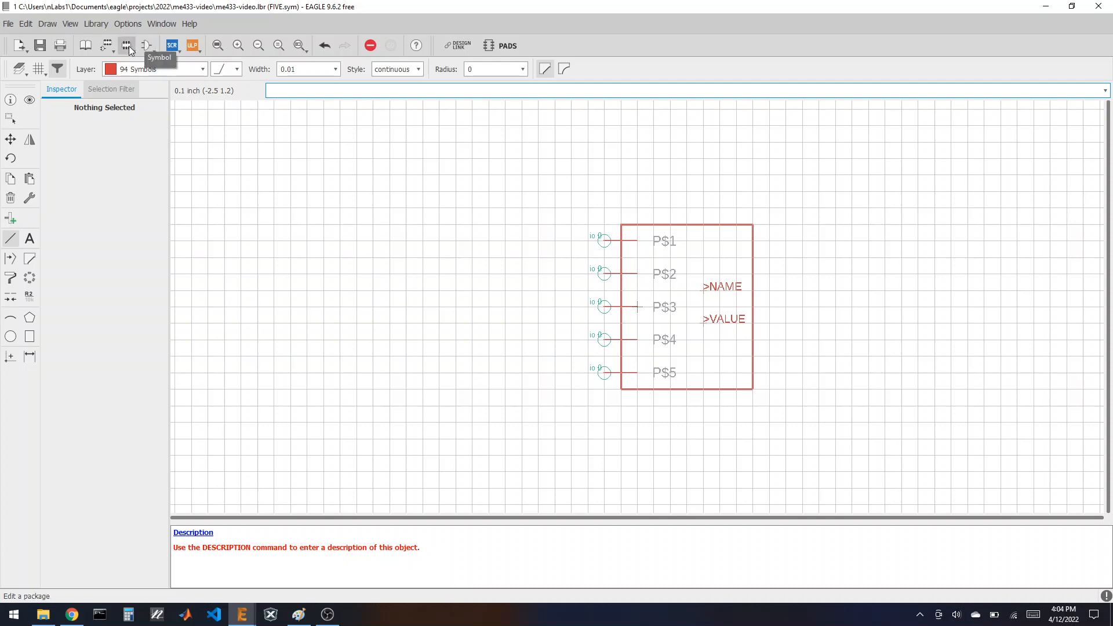
# Step: Create a new empty footprint named FIVE
pyautogui.click(128, 46)
pyautogui.click(138, 256)
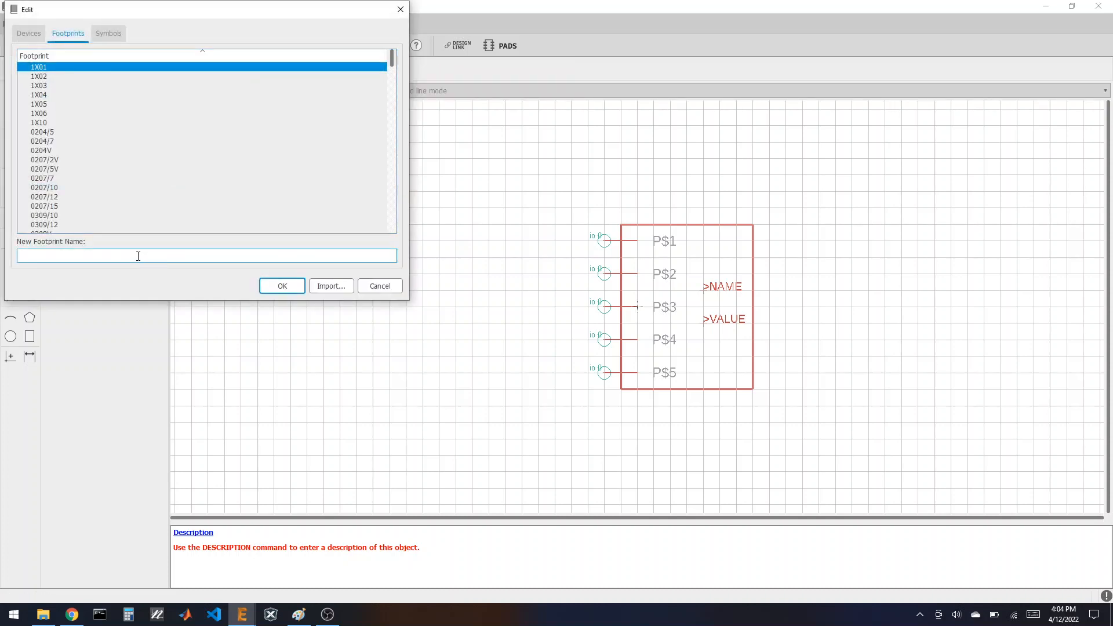
pyautogui.click(282, 285)
pyautogui.click(278, 301)
# Step: Open the 1X05 footprint and copy all of it as a group
pyautogui.click(128, 45)
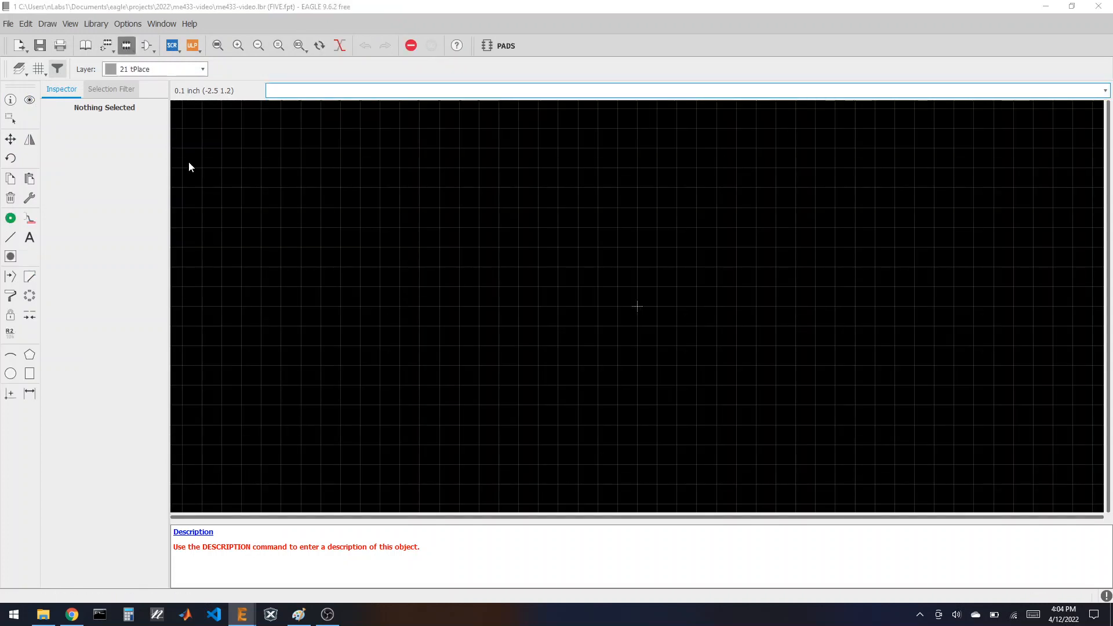
pyautogui.click(117, 169)
pyautogui.scroll(18, 117, 168)
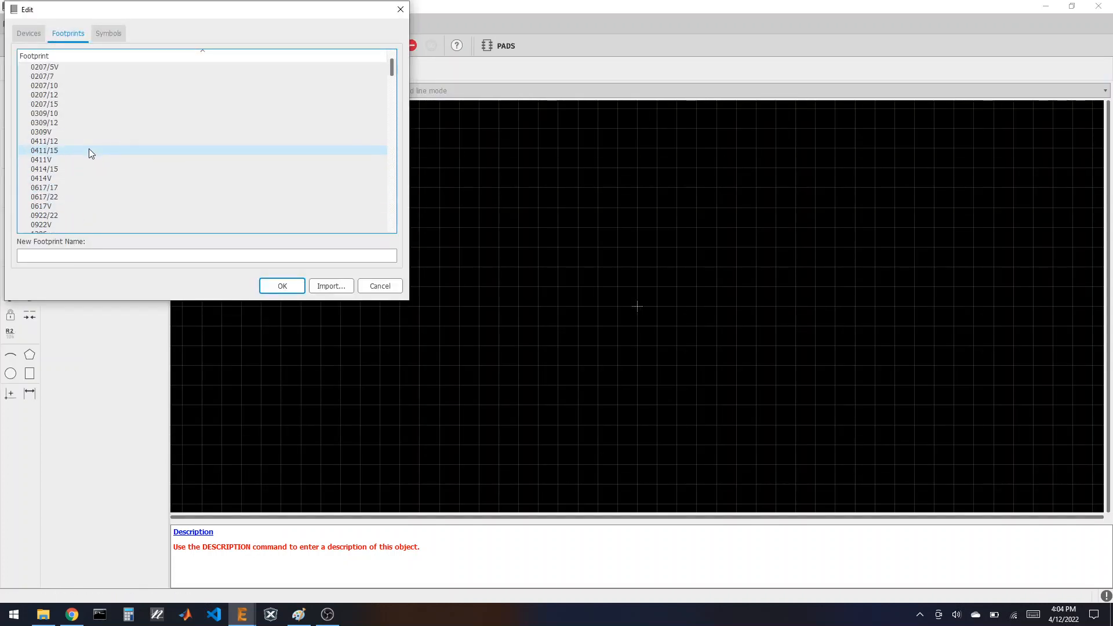
pyautogui.scroll(9, 90, 150)
pyautogui.click(67, 105)
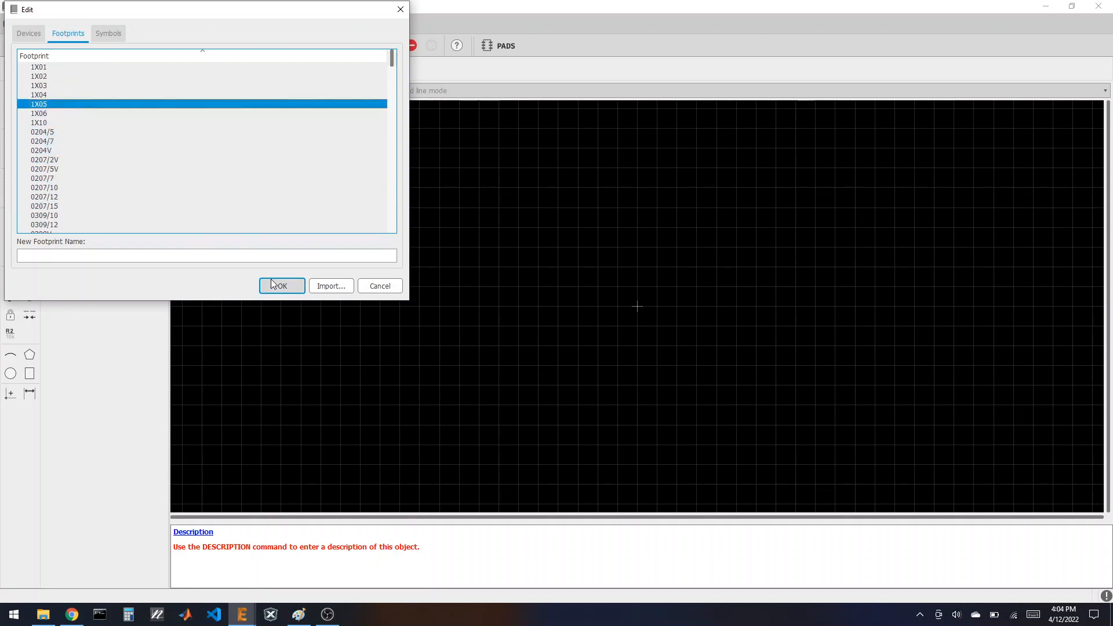
pyautogui.click(279, 284)
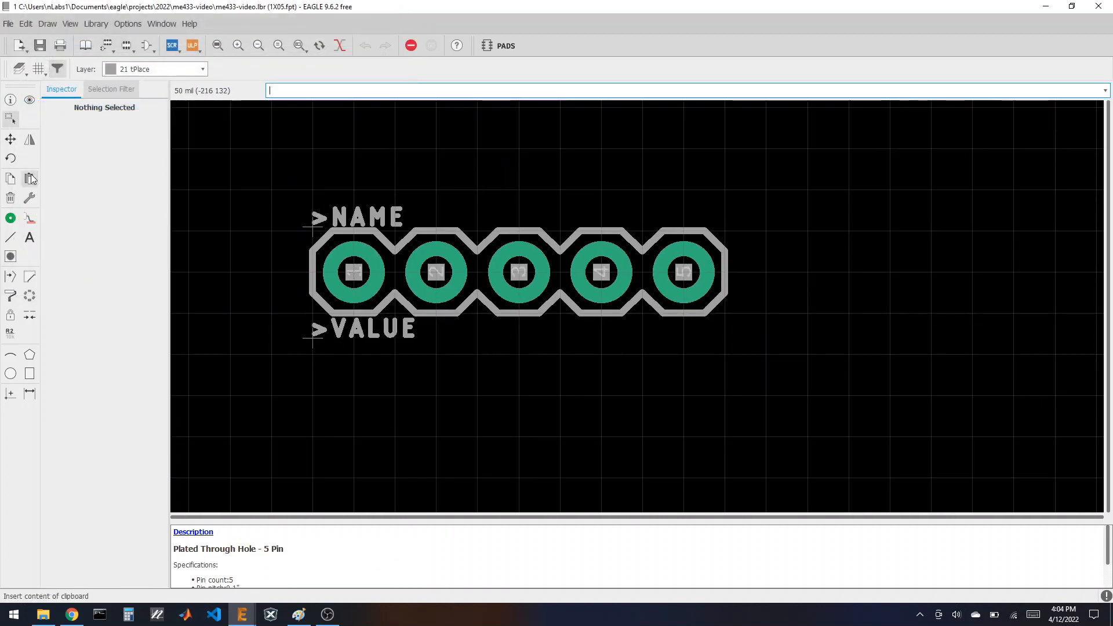
pyautogui.moveTo(285, 163); pyautogui.dragTo(796, 374)
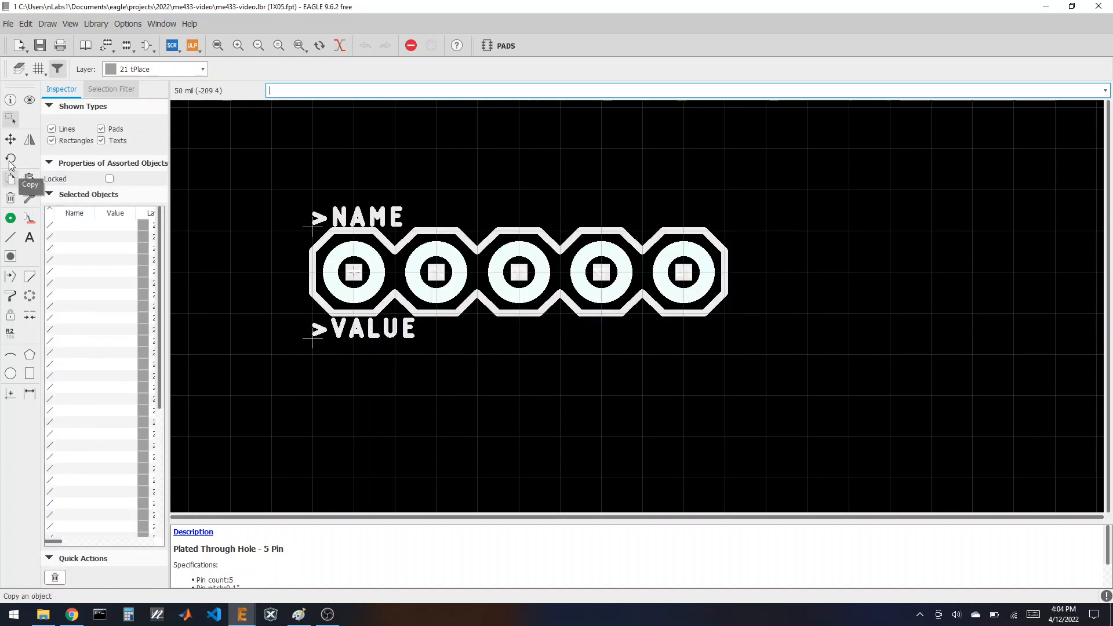
pyautogui.click(13, 179)
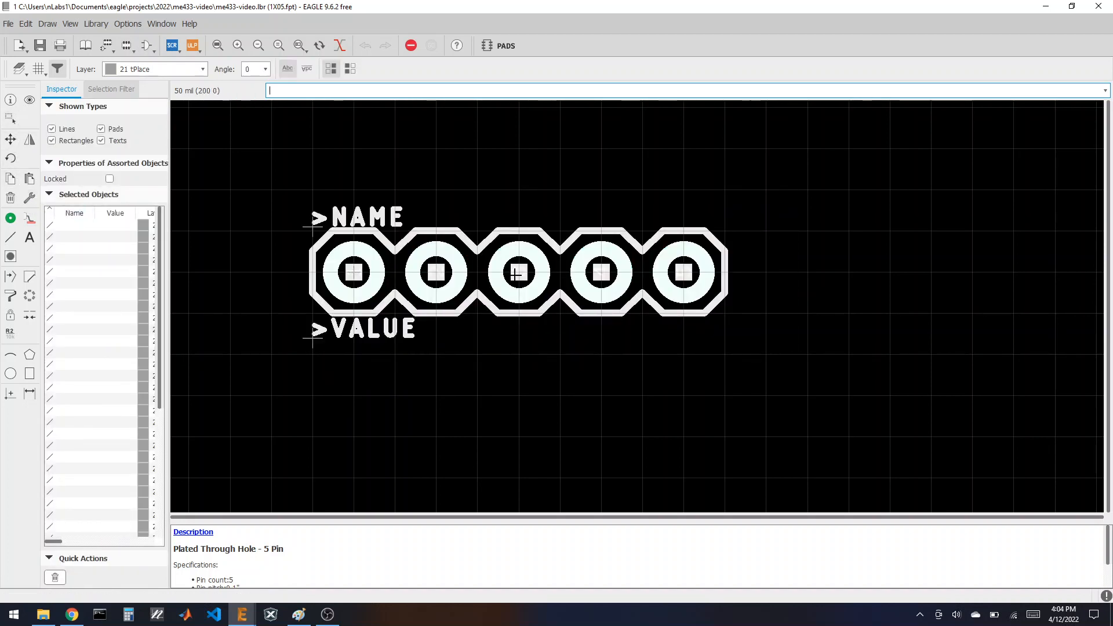
pyautogui.click(30, 178)
# Step: Open the FIVE footprint and paste in the copied five-pad footprint
pyautogui.click(129, 46)
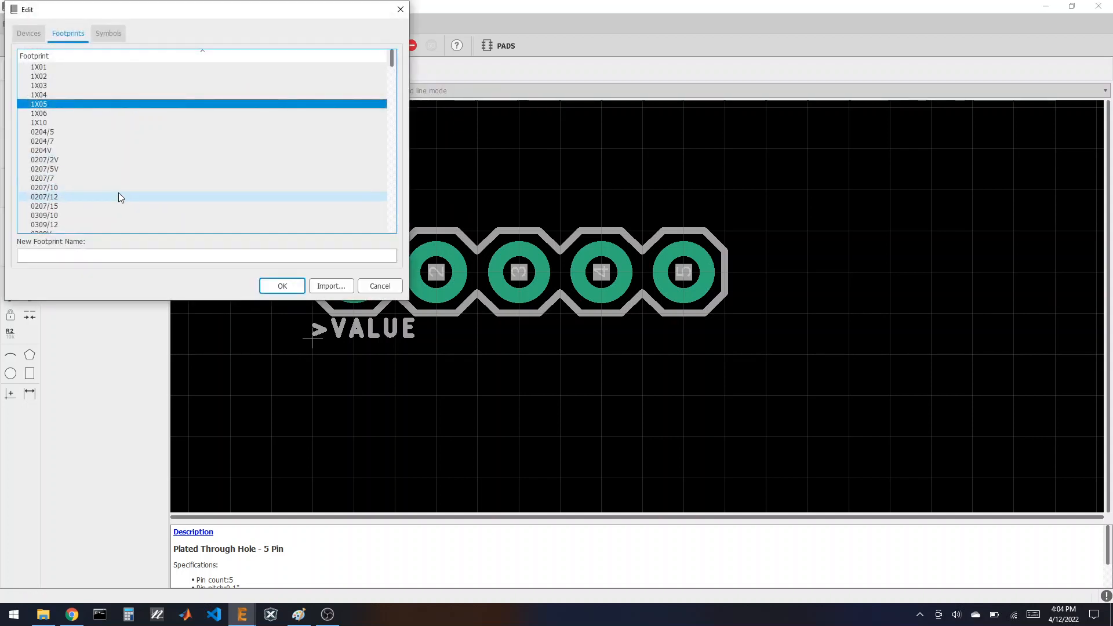
pyautogui.scroll(-5, 118, 193)
pyautogui.scroll(-10, 116, 194)
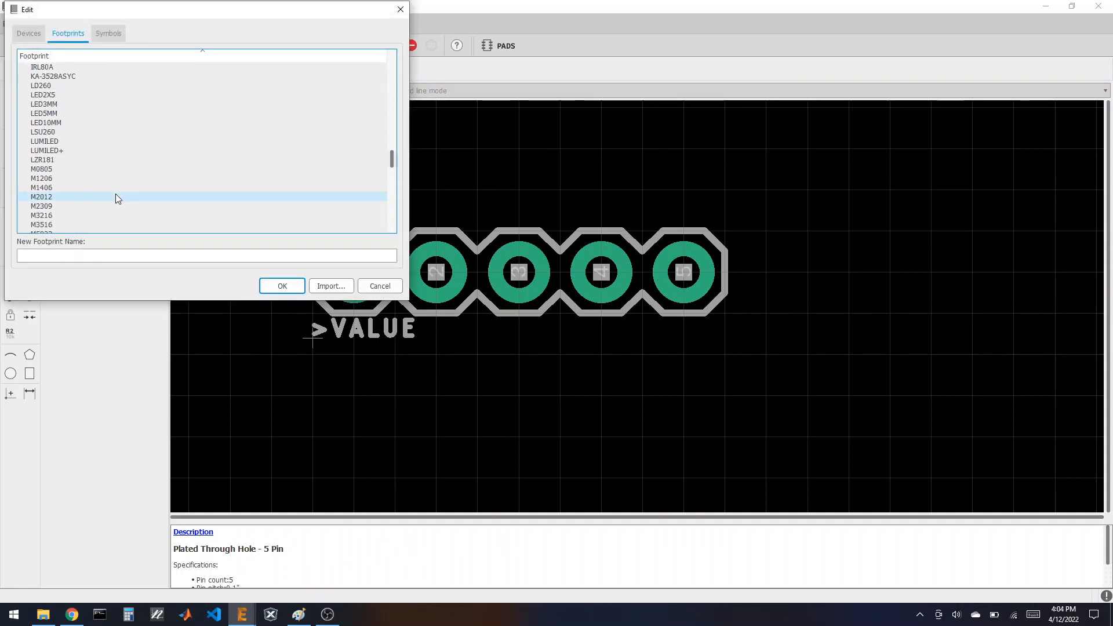
pyautogui.click(78, 115)
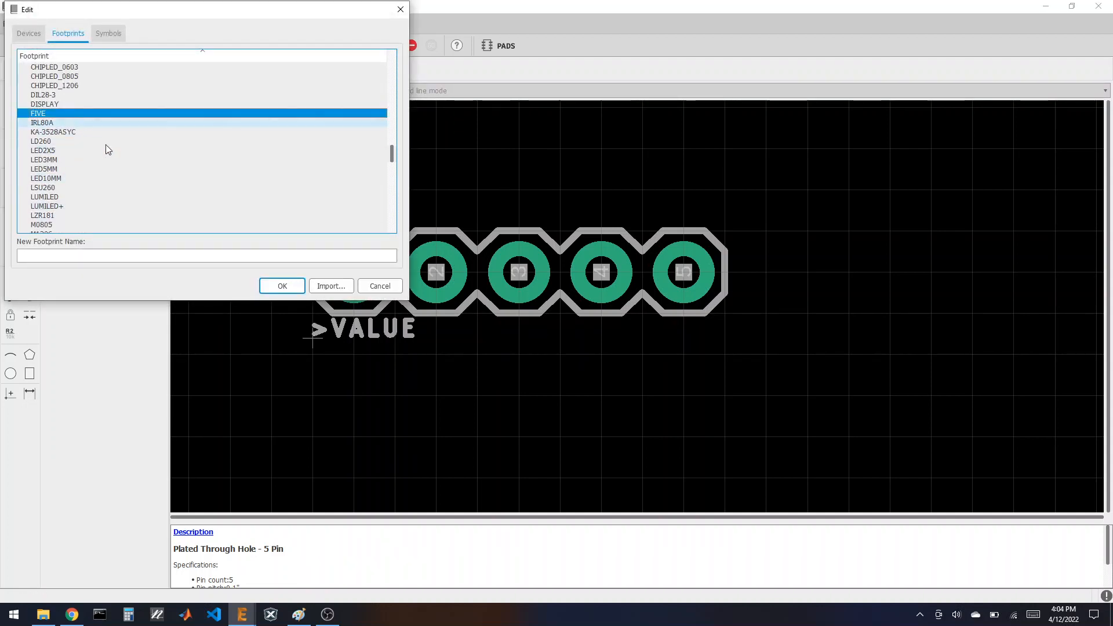
pyautogui.click(282, 286)
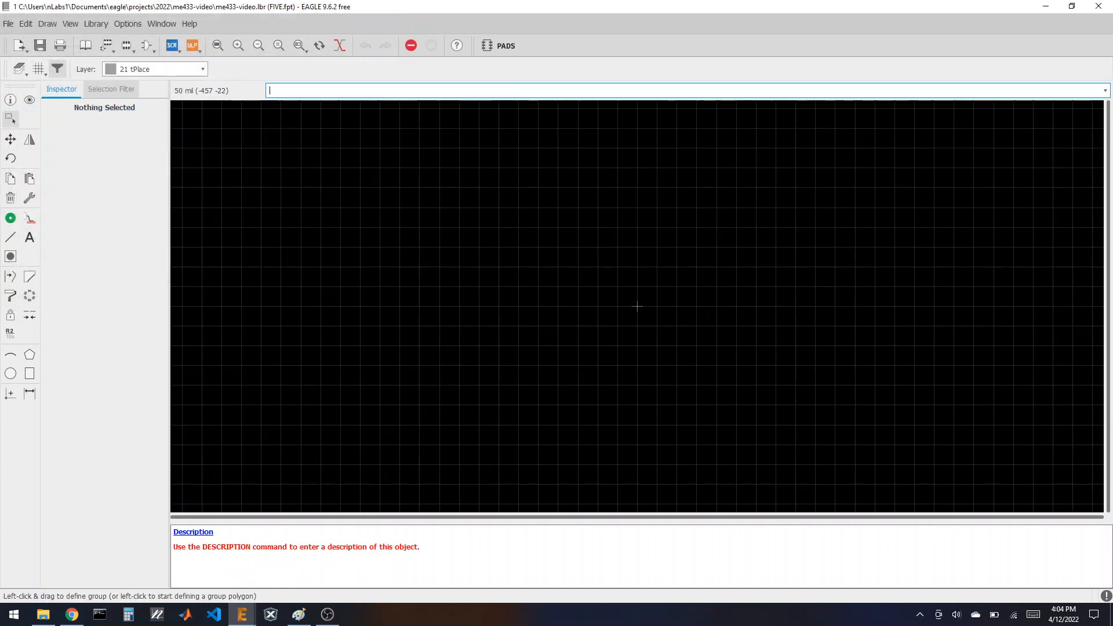
pyautogui.click(30, 178)
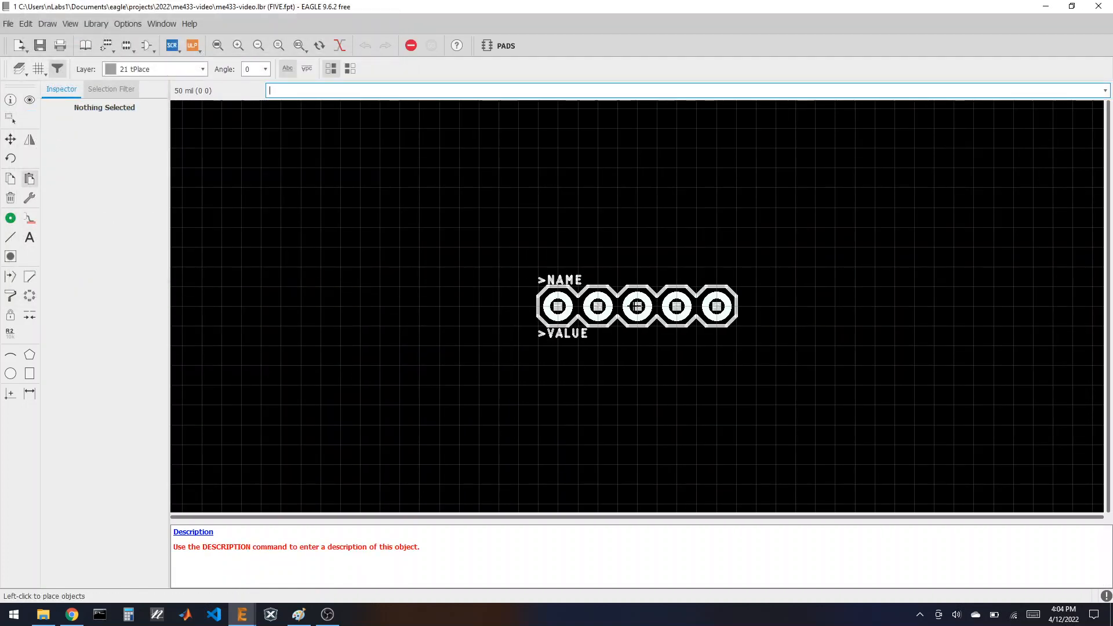
# Step: Place the pasted footprint at the origin and hide the Pads and Vias layers
pyautogui.click(637, 305)
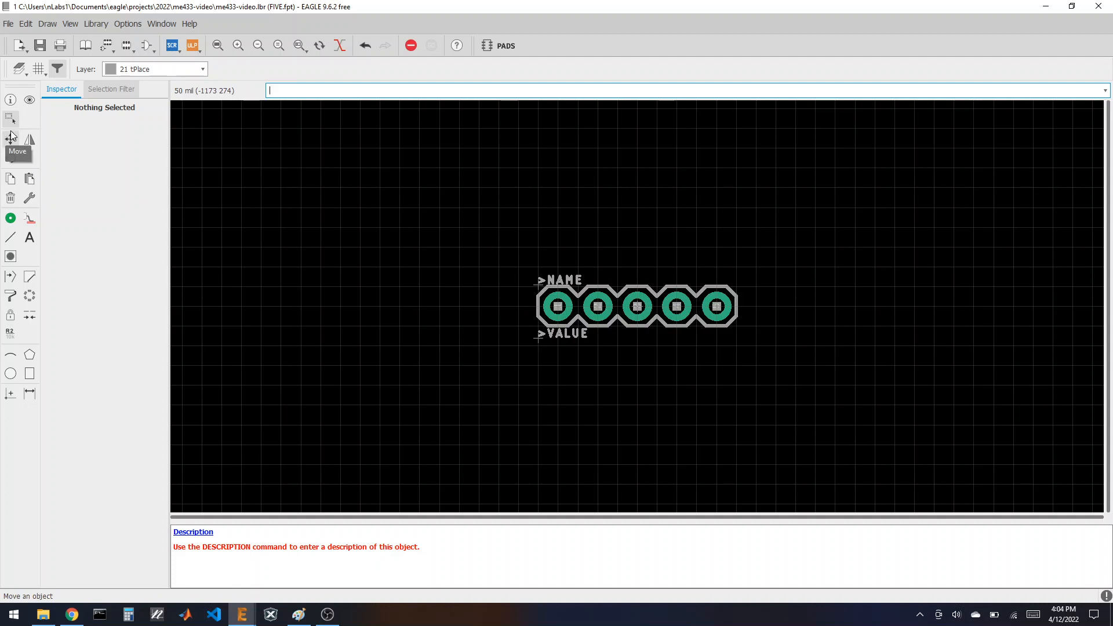
pyautogui.click(19, 69)
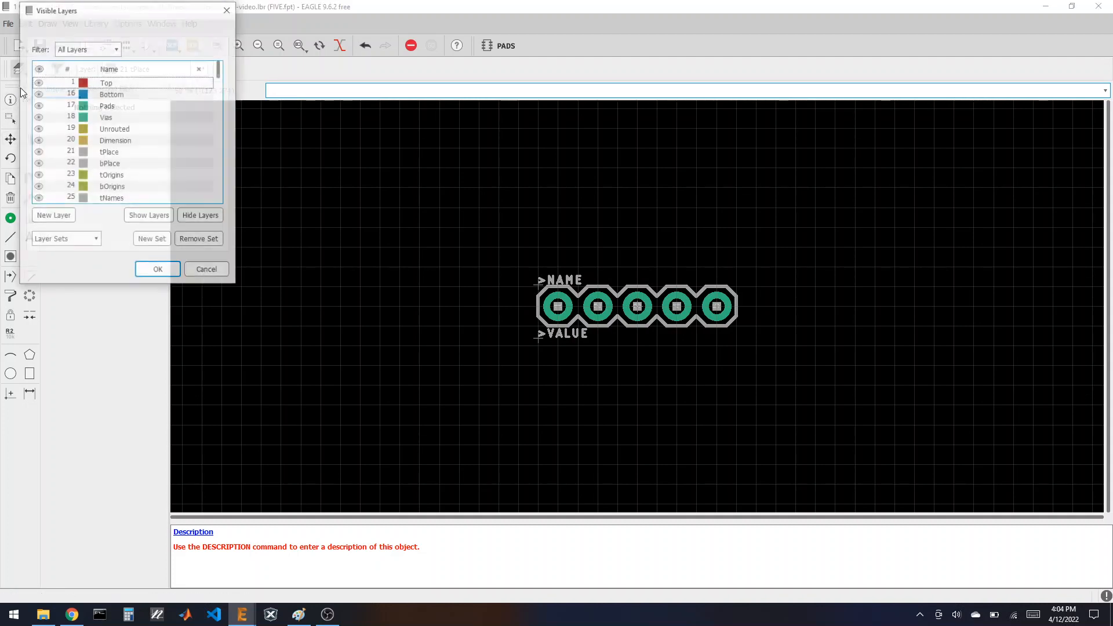
pyautogui.click(37, 106)
pyautogui.click(38, 117)
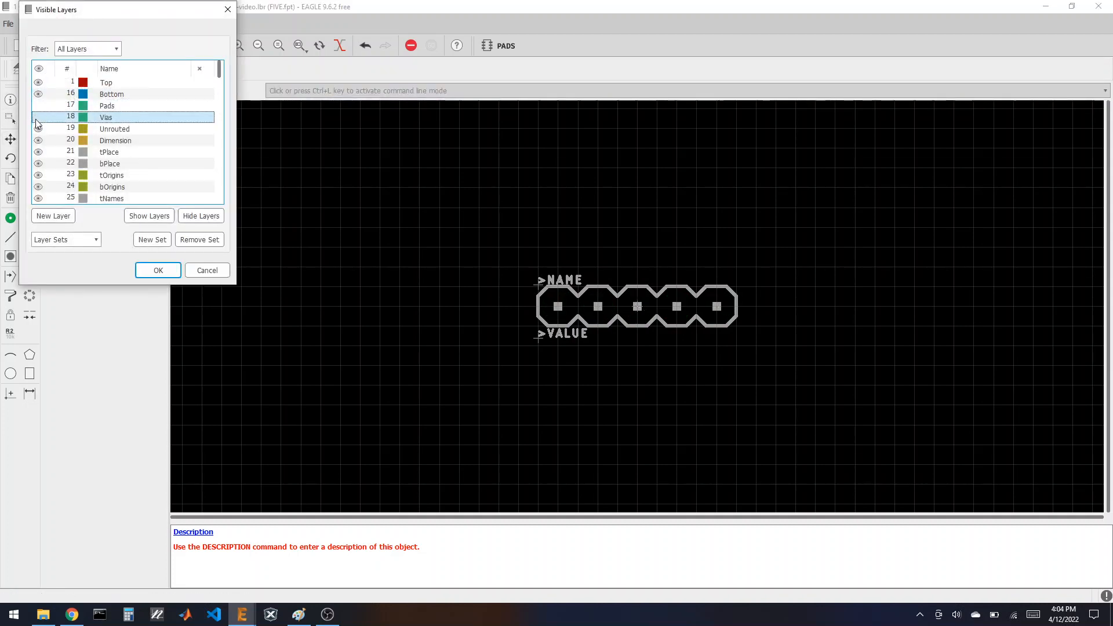
pyautogui.click(157, 270)
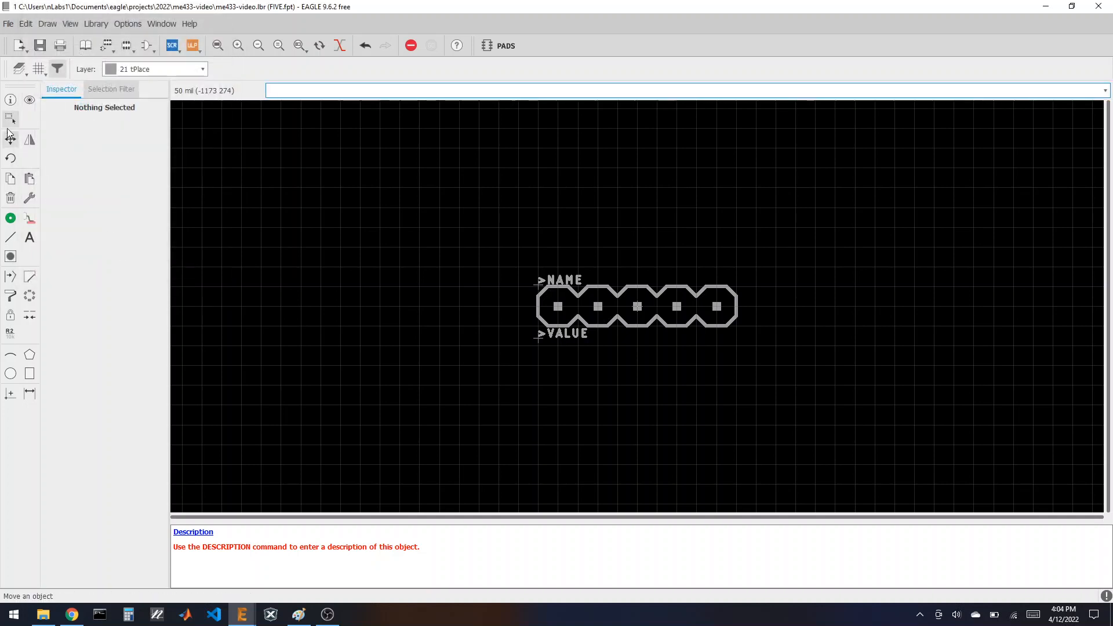
# Step: Delete the outline and old labels around the pads, then show Pads and Vias again
pyautogui.moveTo(421, 240); pyautogui.dragTo(805, 404)
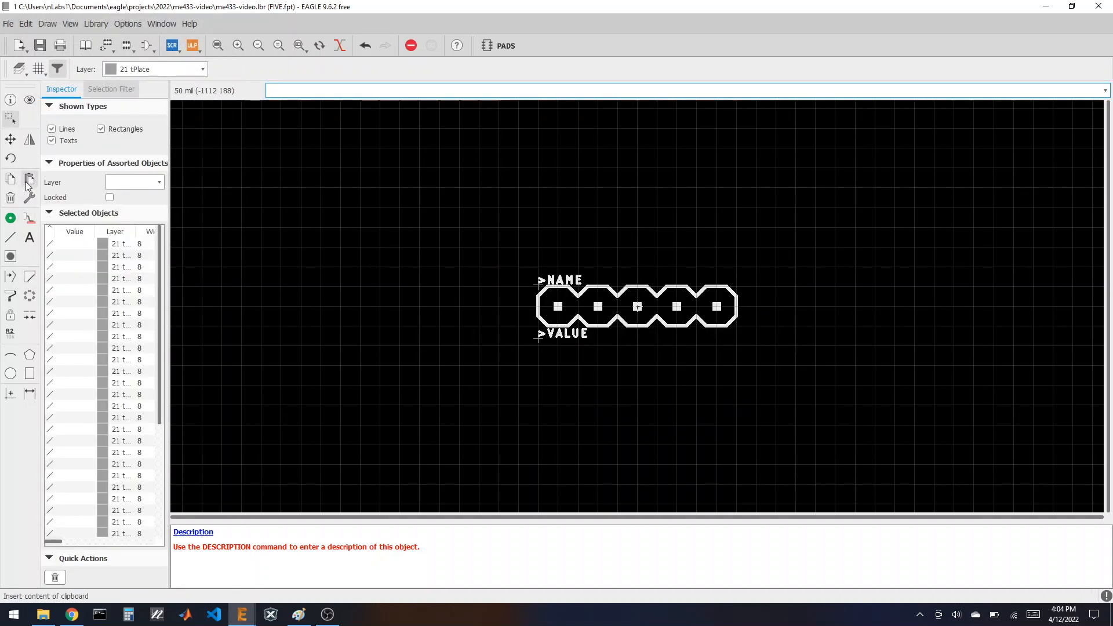
pyautogui.click(10, 197)
pyautogui.keyDown('ctrl'); pyautogui.rightClick(637, 306); pyautogui.keyUp('ctrl')
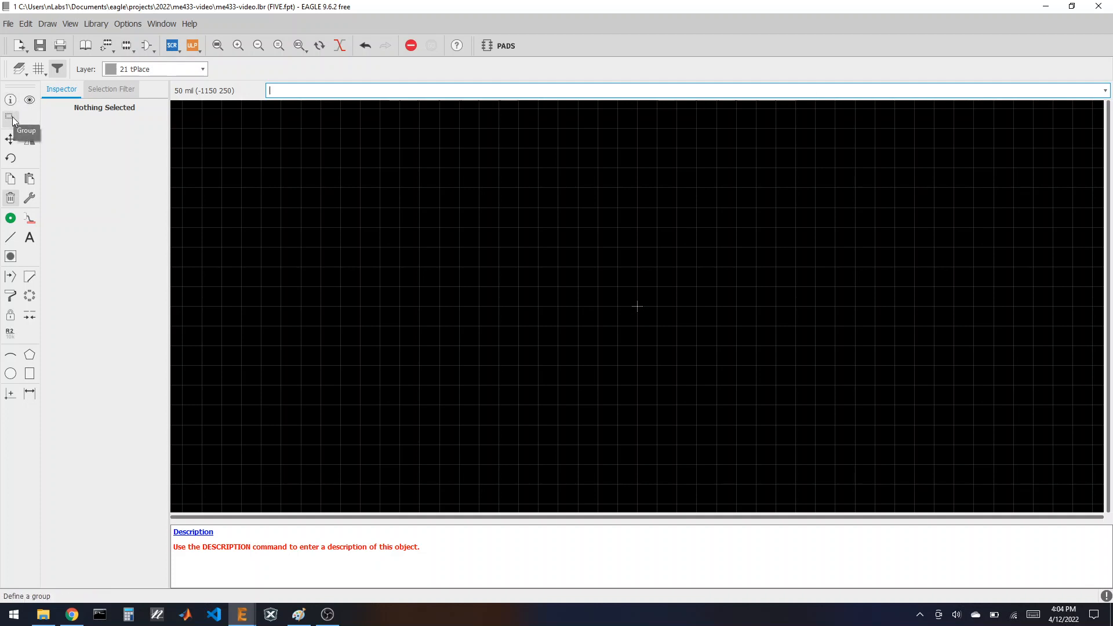
pyautogui.click(20, 69)
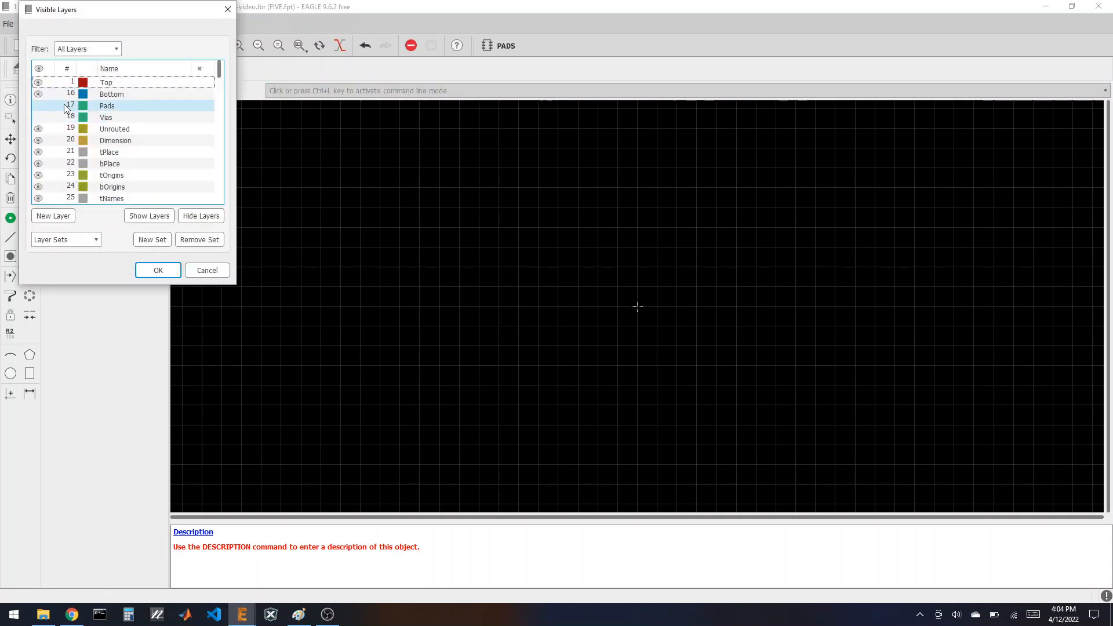
pyautogui.click(39, 106)
pyautogui.click(39, 117)
pyautogui.click(149, 268)
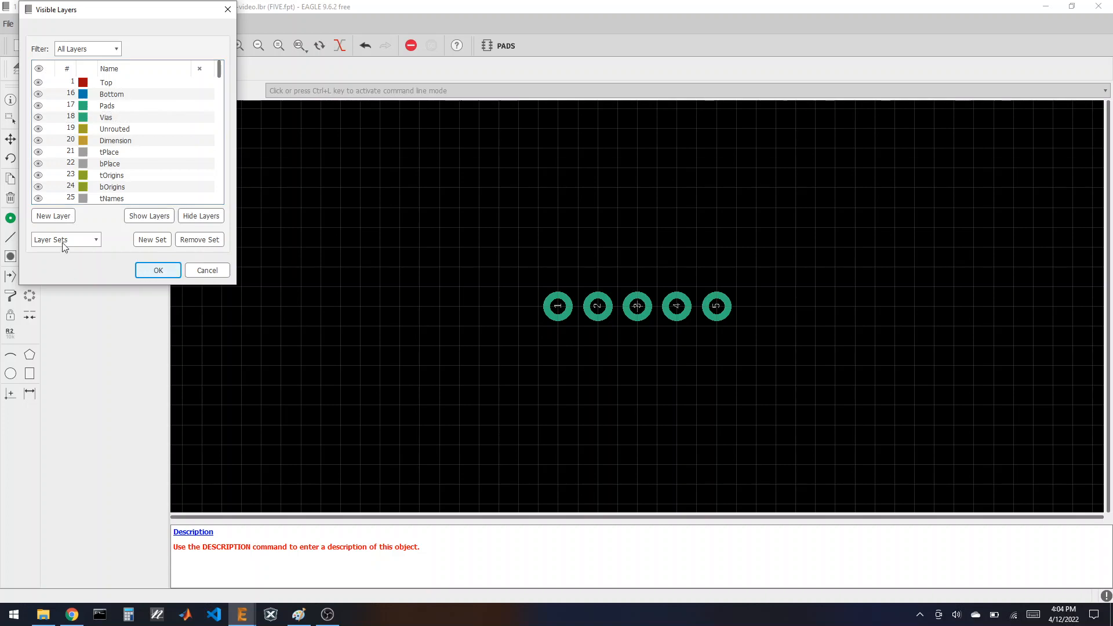
# Step: Add >NAME above and >VALUE below the five pads, then go back to the library overview
pyautogui.click(30, 236)
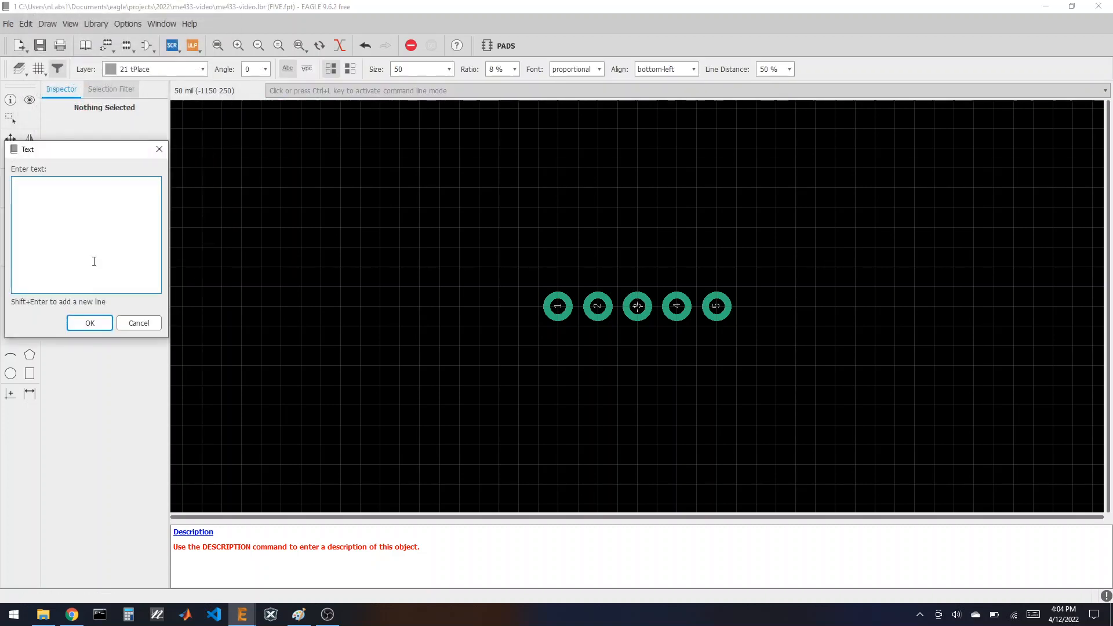
pyautogui.write('>NAME')
pyautogui.press('Return')
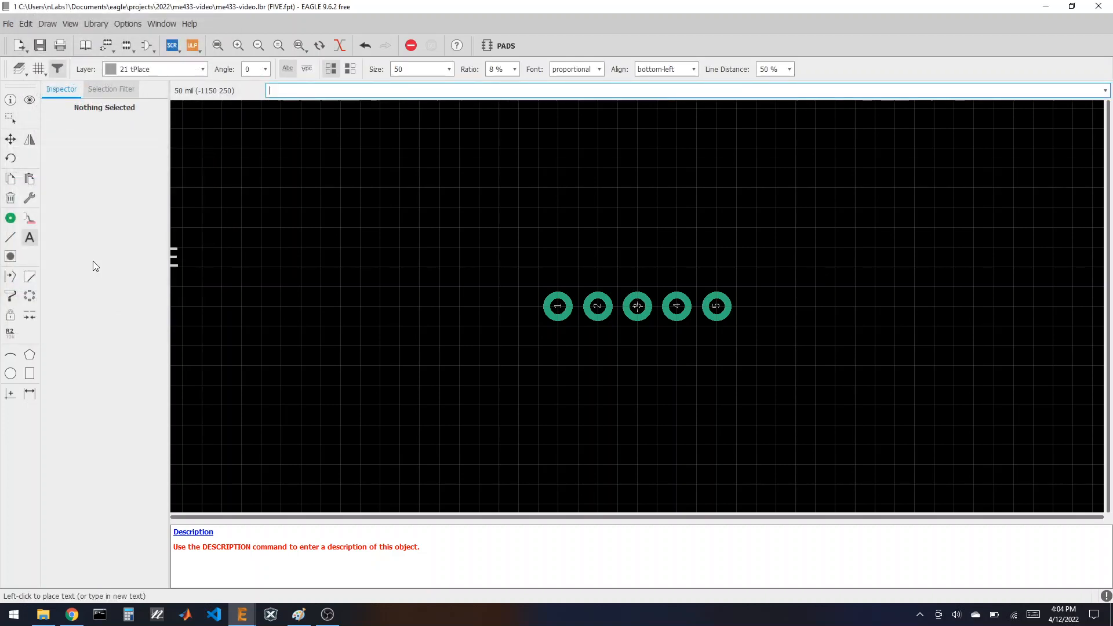
pyautogui.click(557, 286)
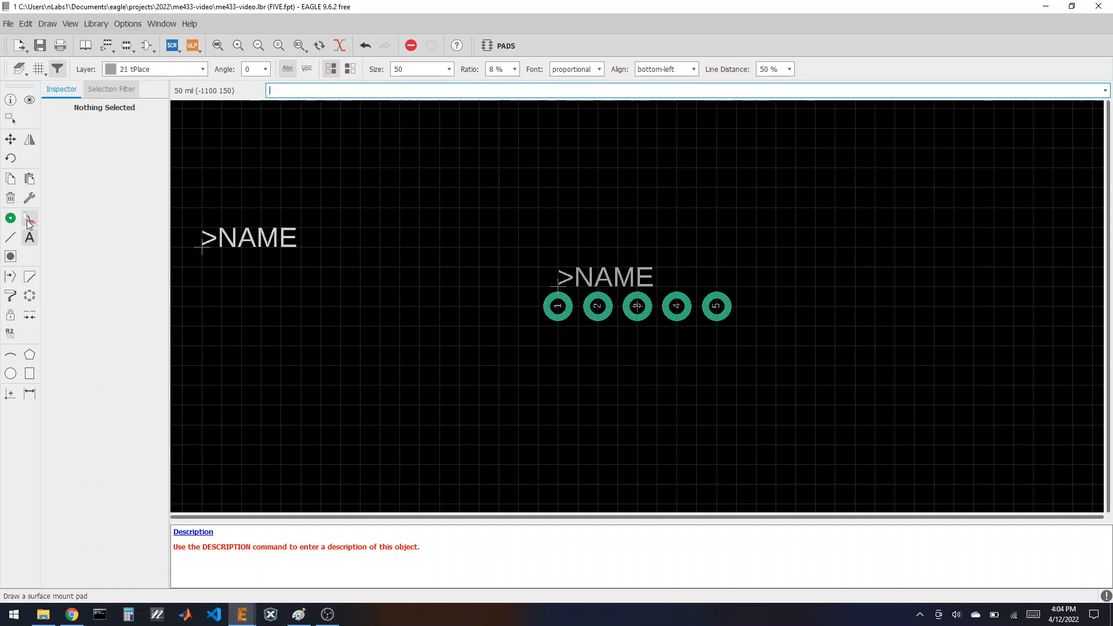
pyautogui.click(30, 237)
pyautogui.write('>')
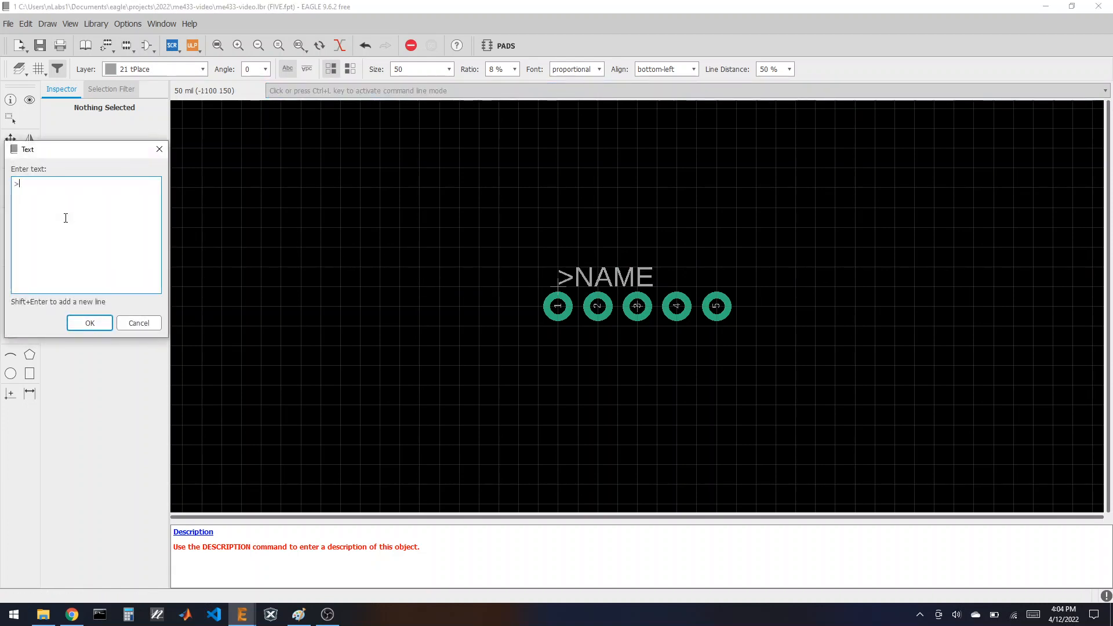
pyautogui.write('VLAUE')
pyautogui.click(88, 322)
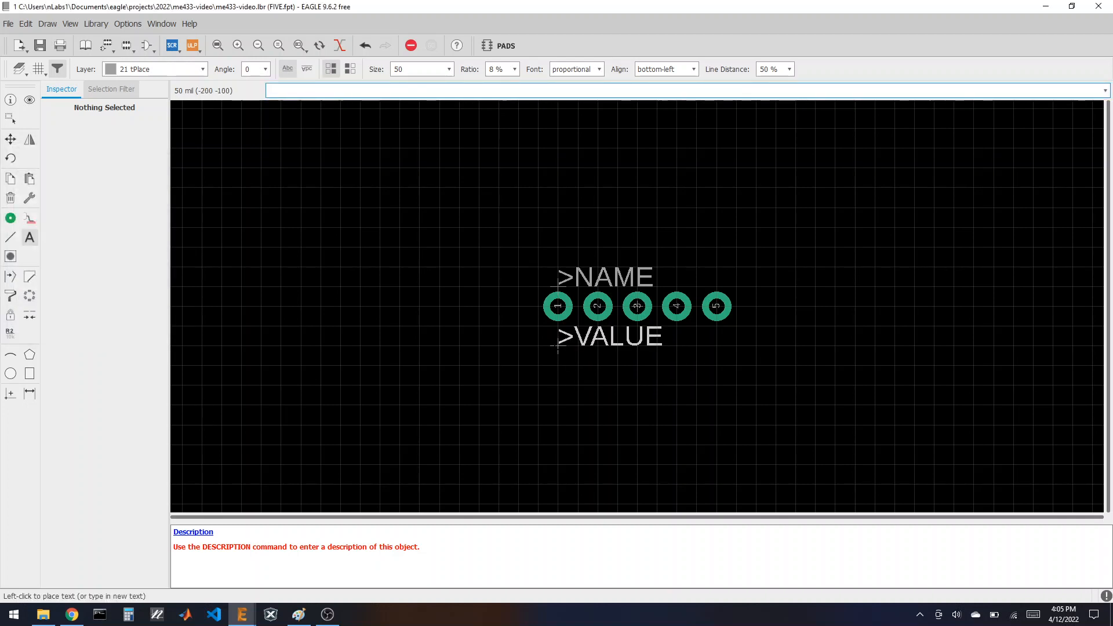
pyautogui.click(558, 346)
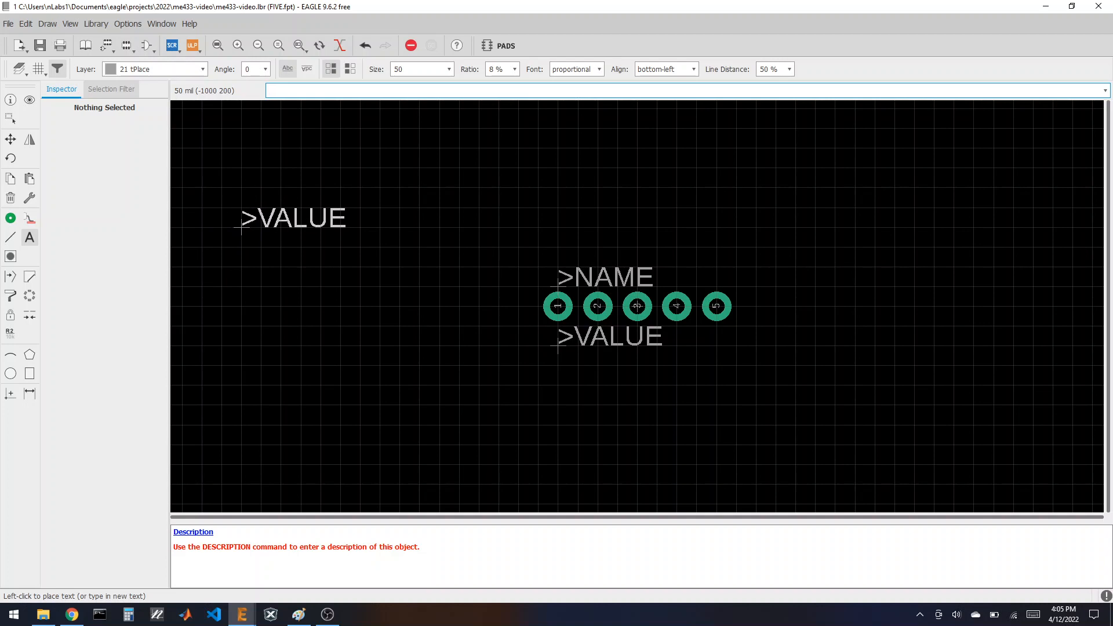
pyautogui.click(22, 69)
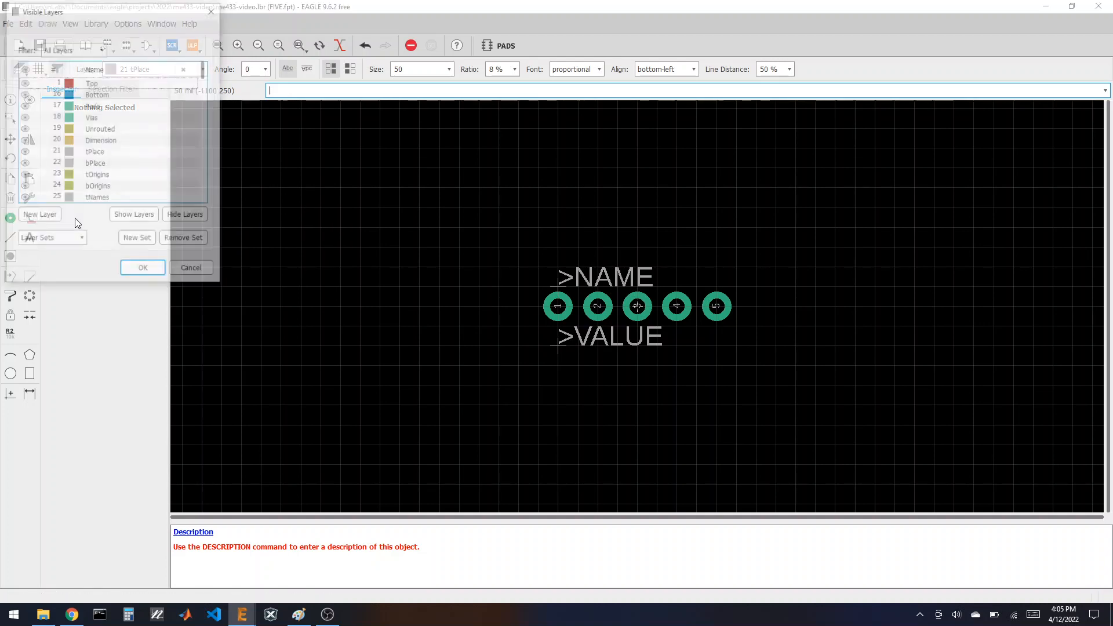
pyautogui.click(144, 270)
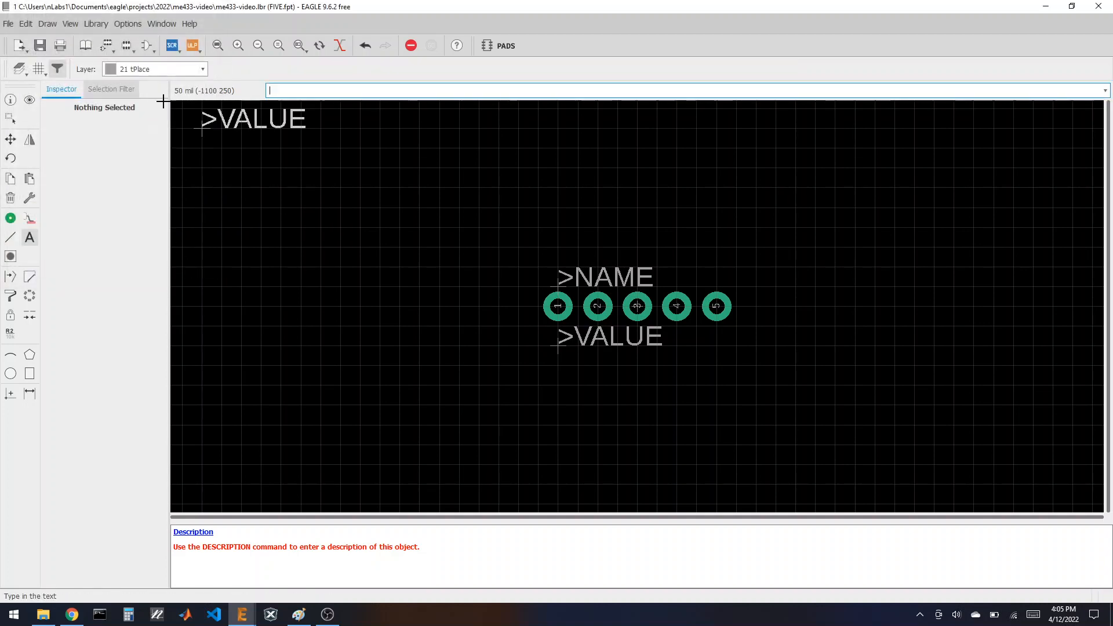
pyautogui.click(86, 45)
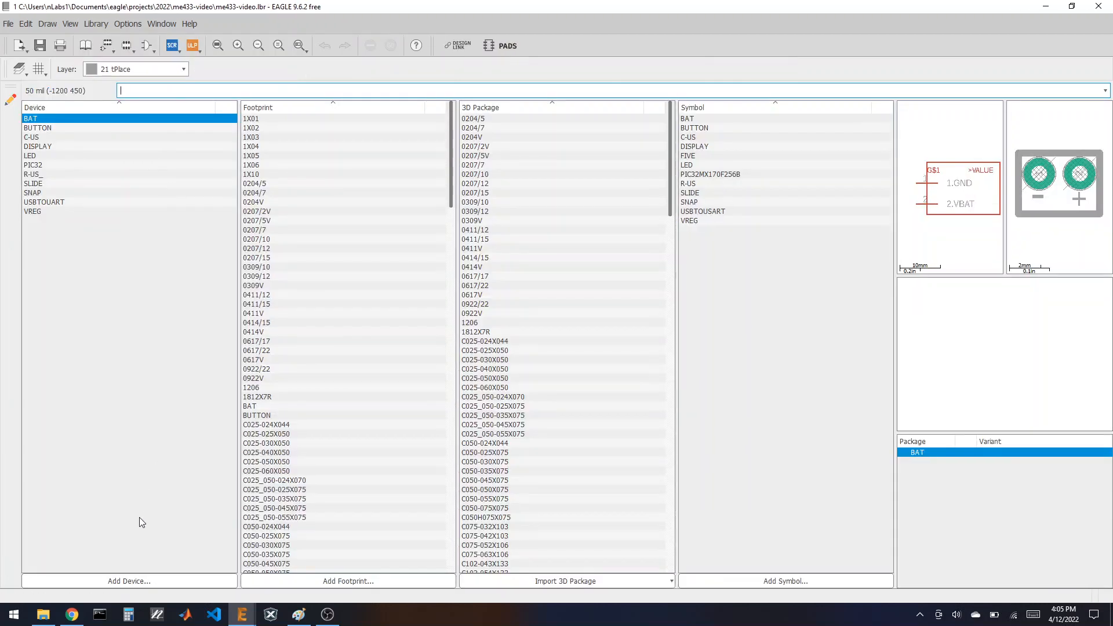
# Step: Create a new device named FIVE
pyautogui.click(136, 581)
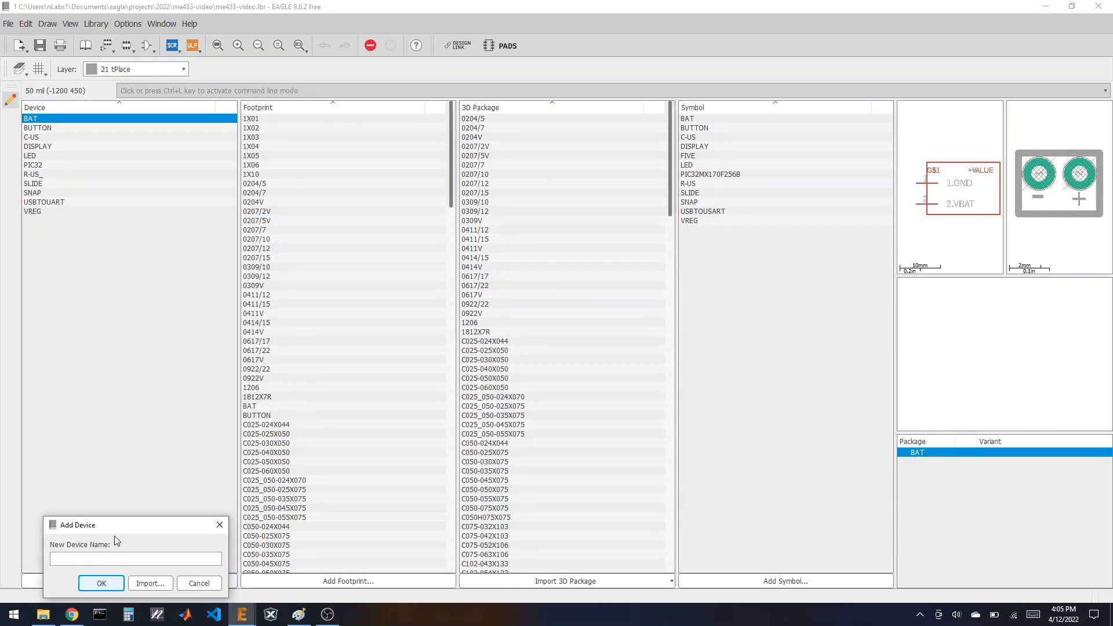
pyautogui.click(100, 556)
pyautogui.write('FIVE')
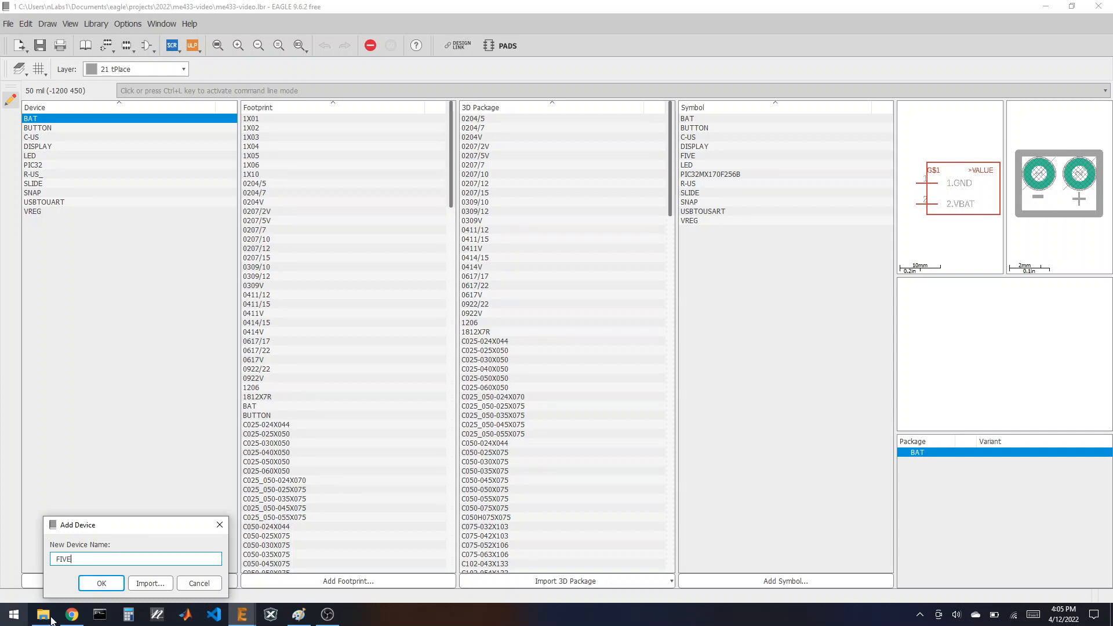
pyautogui.click(98, 583)
pyautogui.click(133, 581)
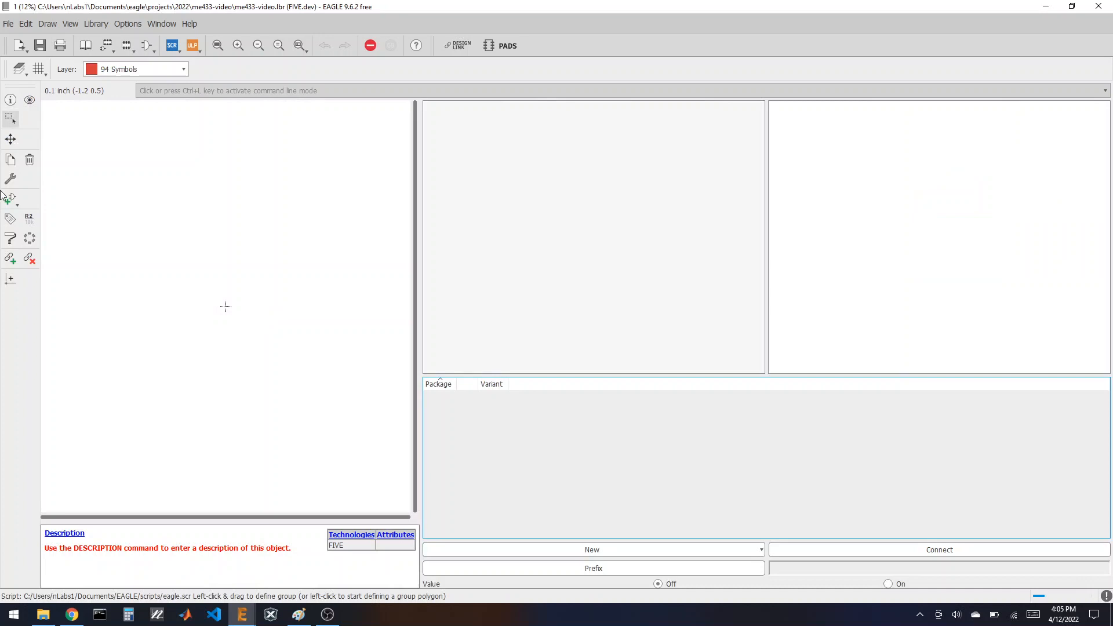
# Step: Add the FIVE symbol to the device as gate G$1
pyautogui.click(8, 197)
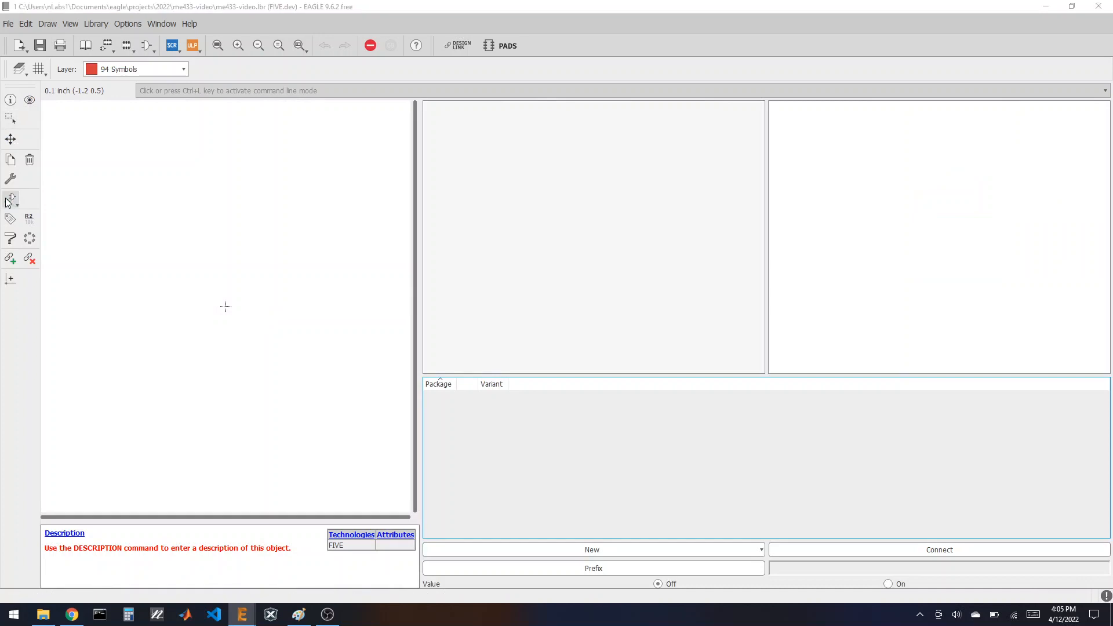
pyautogui.click(45, 133)
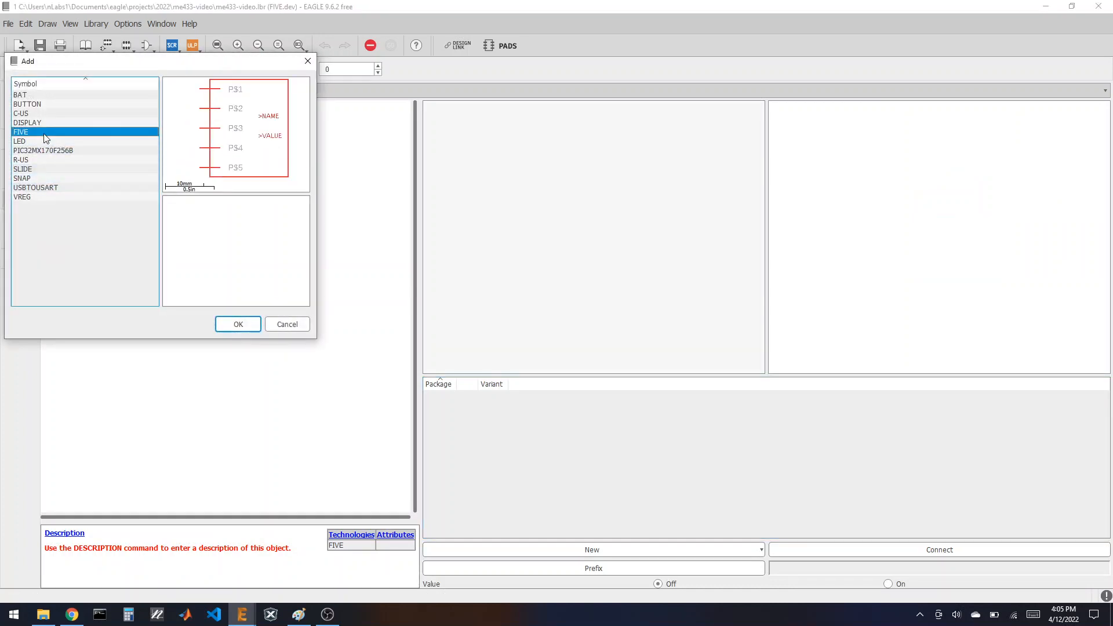
pyautogui.click(229, 331)
pyautogui.click(226, 306)
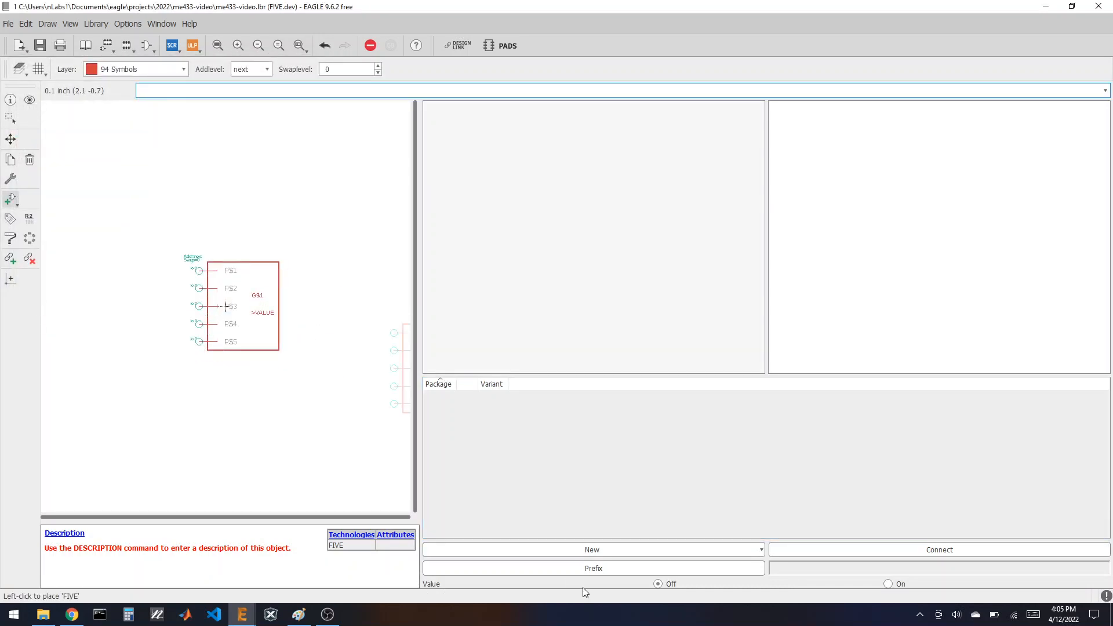
# Step: Add the FIVE footprint as the device's package variant
pyautogui.click(478, 549)
pyautogui.click(477, 563)
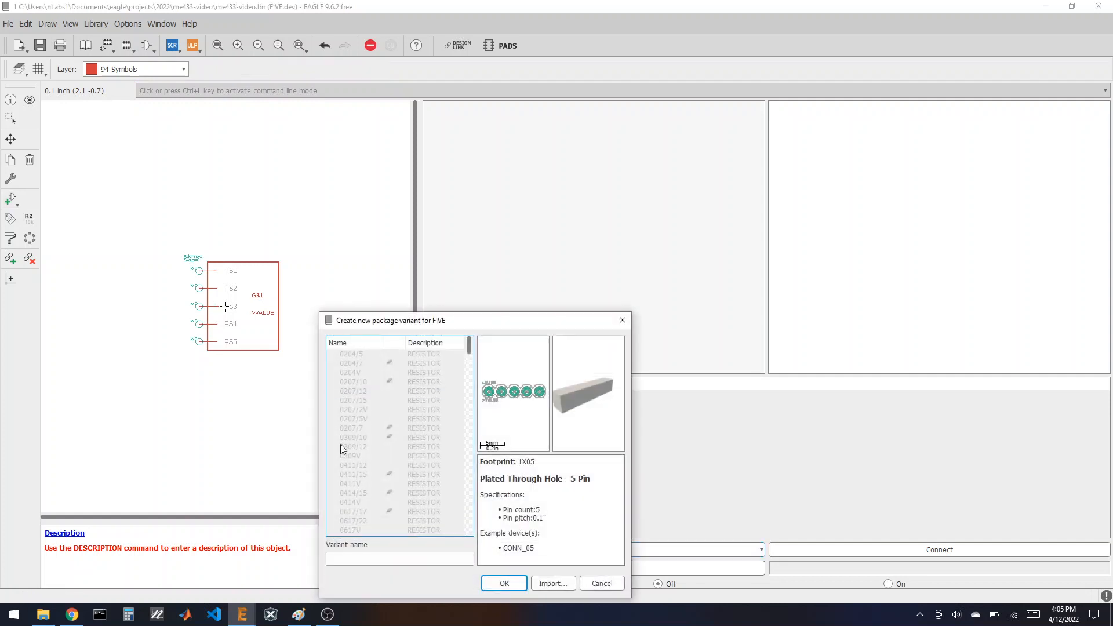
pyautogui.scroll(-15, 348, 464)
pyautogui.scroll(-5, 350, 474)
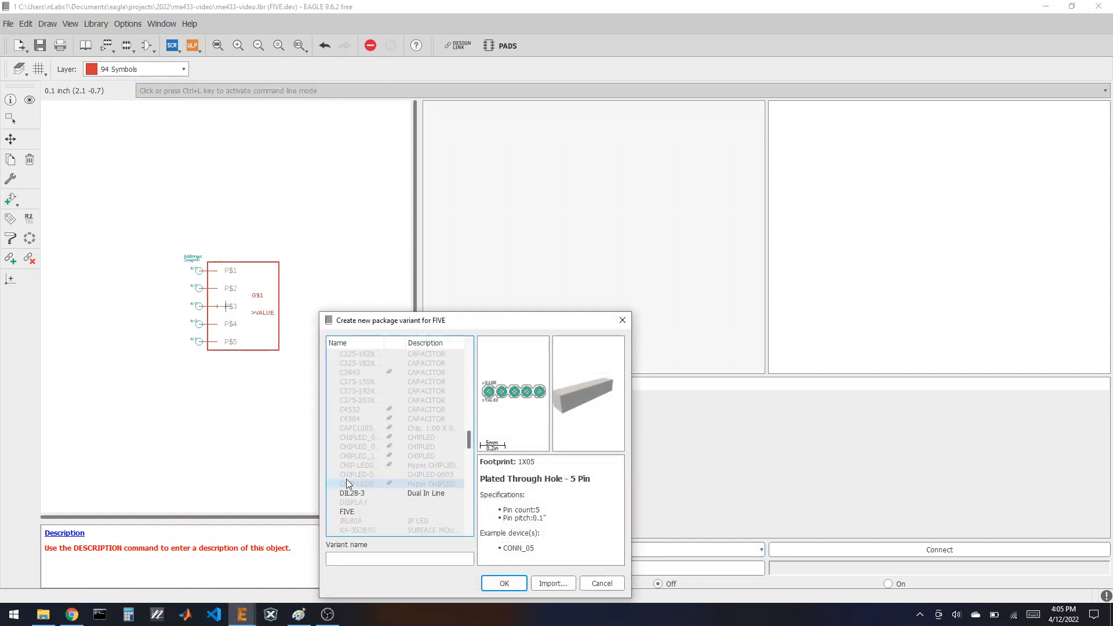
pyautogui.click(348, 400)
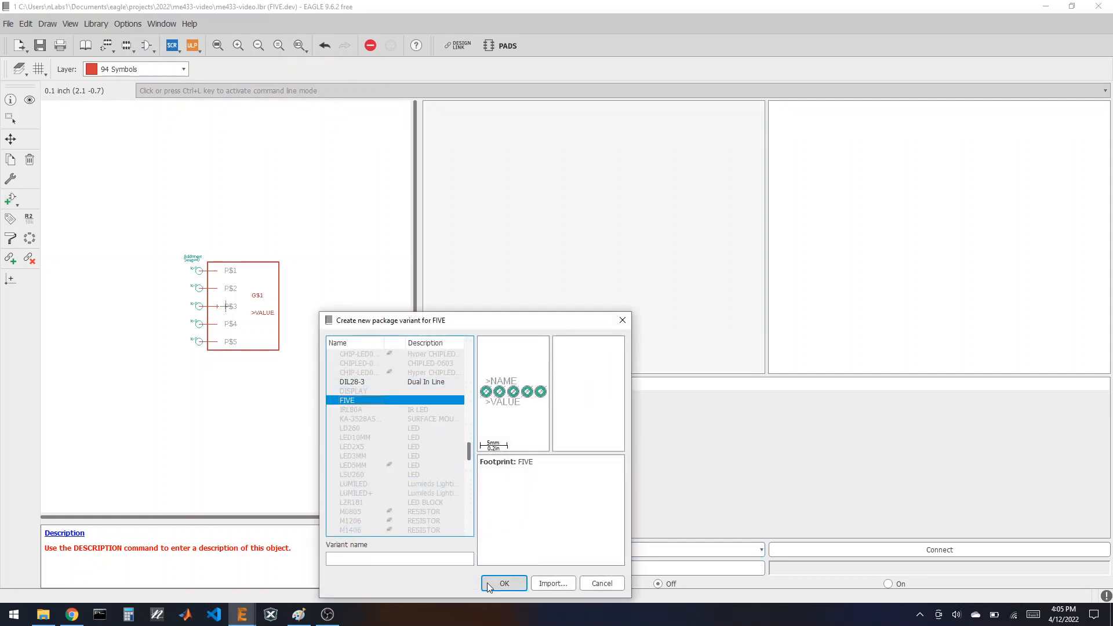
pyautogui.click(503, 583)
# Step: Connect pins P$1–P$5 to pads 1–5, save the library, and return to the overview
pyautogui.click(795, 546)
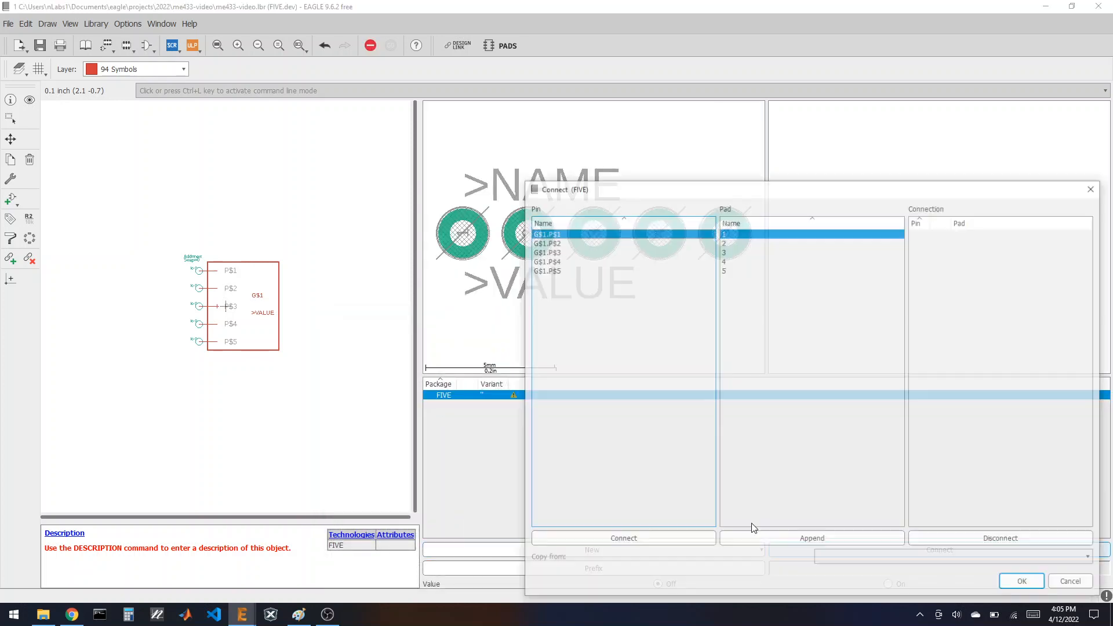
pyautogui.click(678, 534)
pyautogui.click(676, 535)
pyautogui.click(676, 535)
pyautogui.click(675, 535)
pyautogui.click(676, 534)
pyautogui.click(1018, 584)
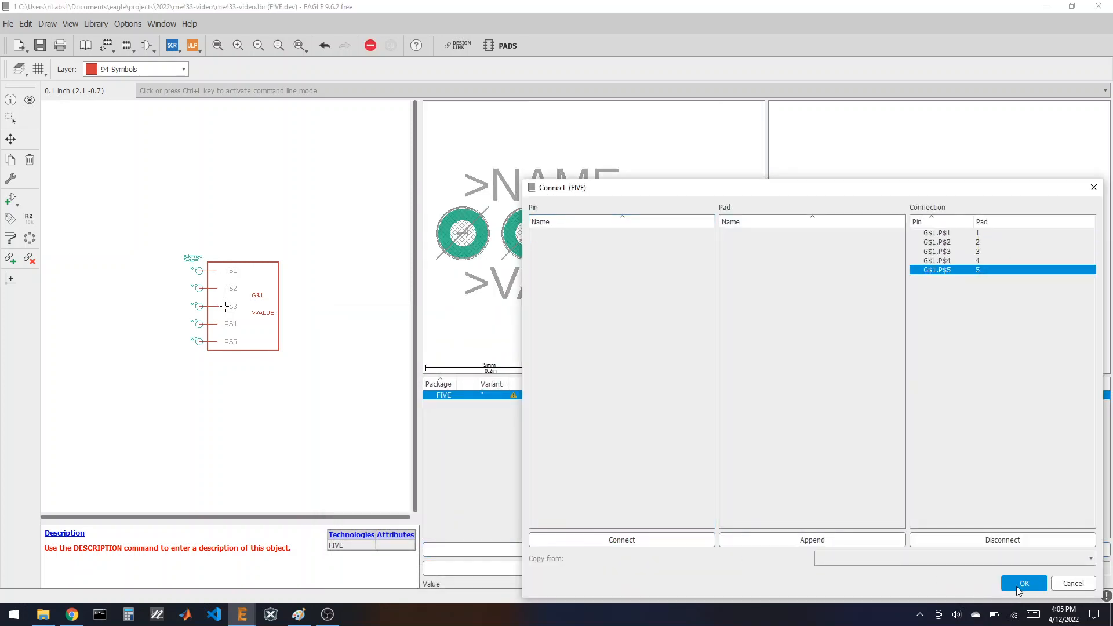
pyautogui.click(40, 46)
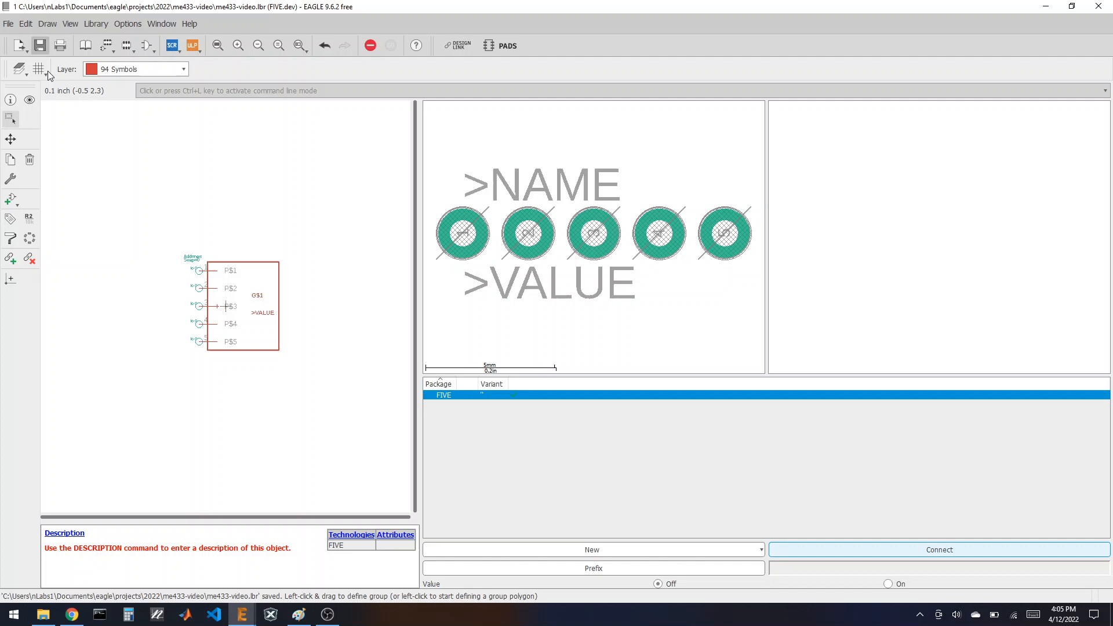
pyautogui.click(88, 47)
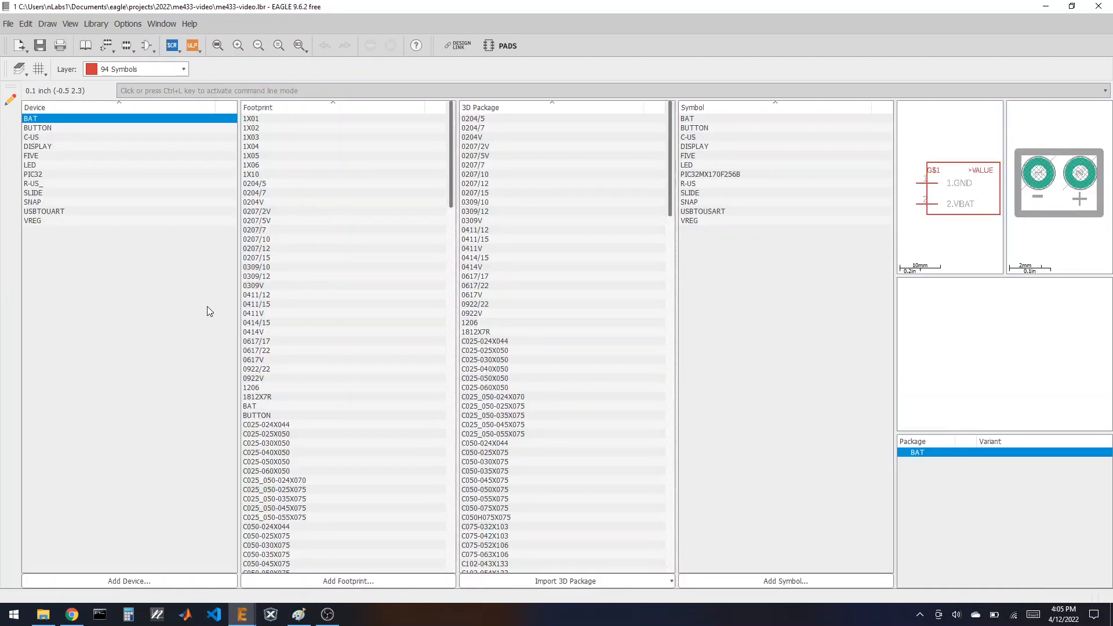
pyautogui.click(72, 614)
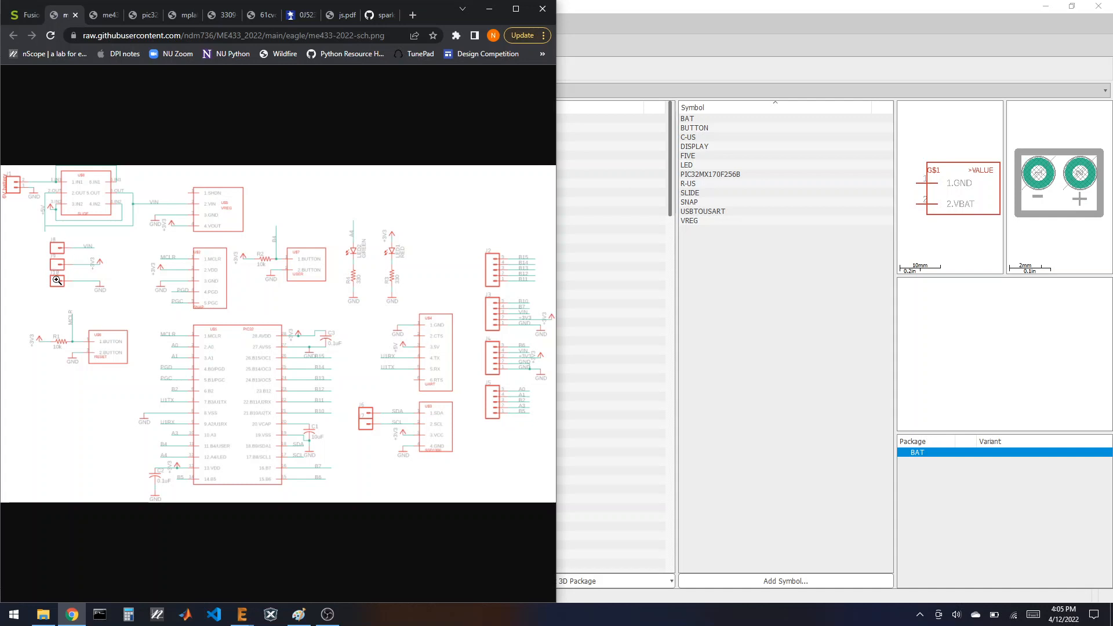
pyautogui.click(622, 22)
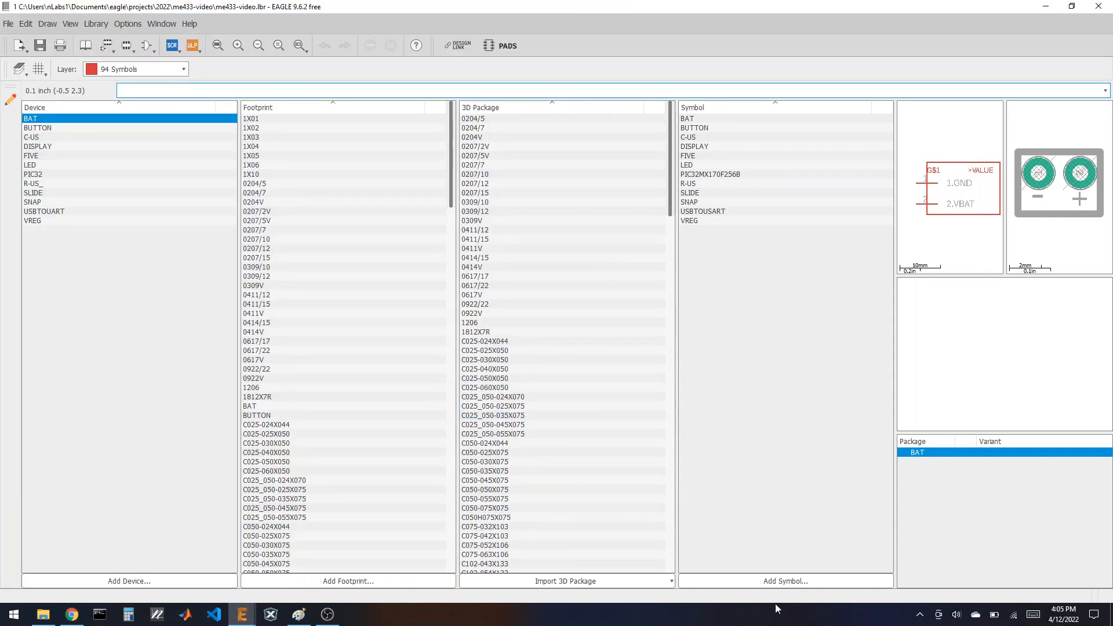
# Step: Create a symbol named ONE and place a single pin P$1 near the centre
pyautogui.click(785, 582)
pyautogui.click(808, 548)
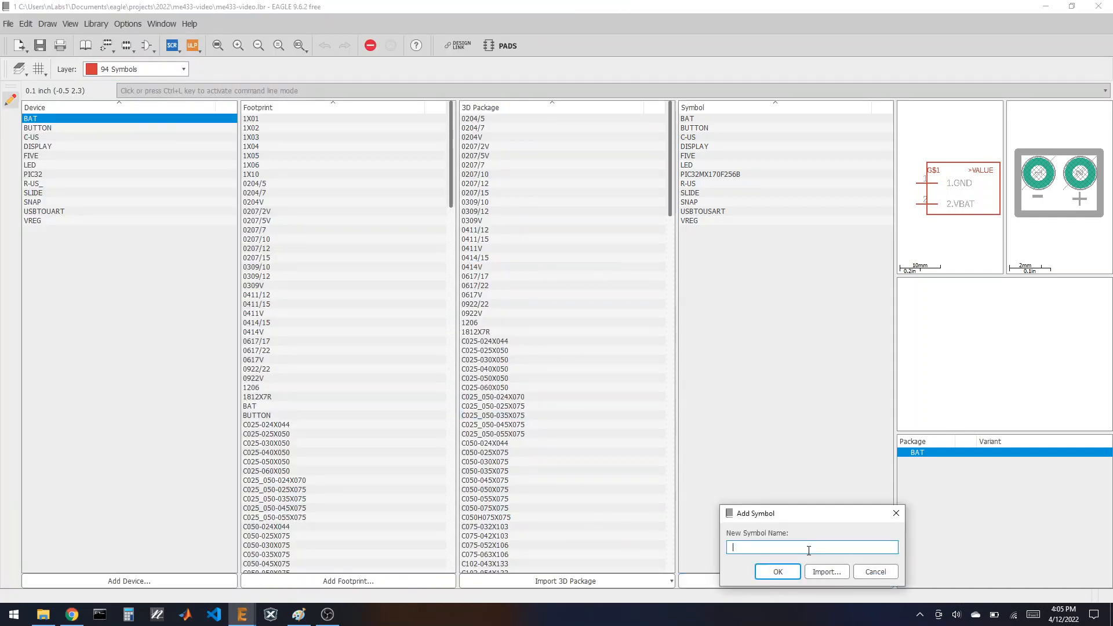
pyautogui.write('ONE')
pyautogui.click(777, 571)
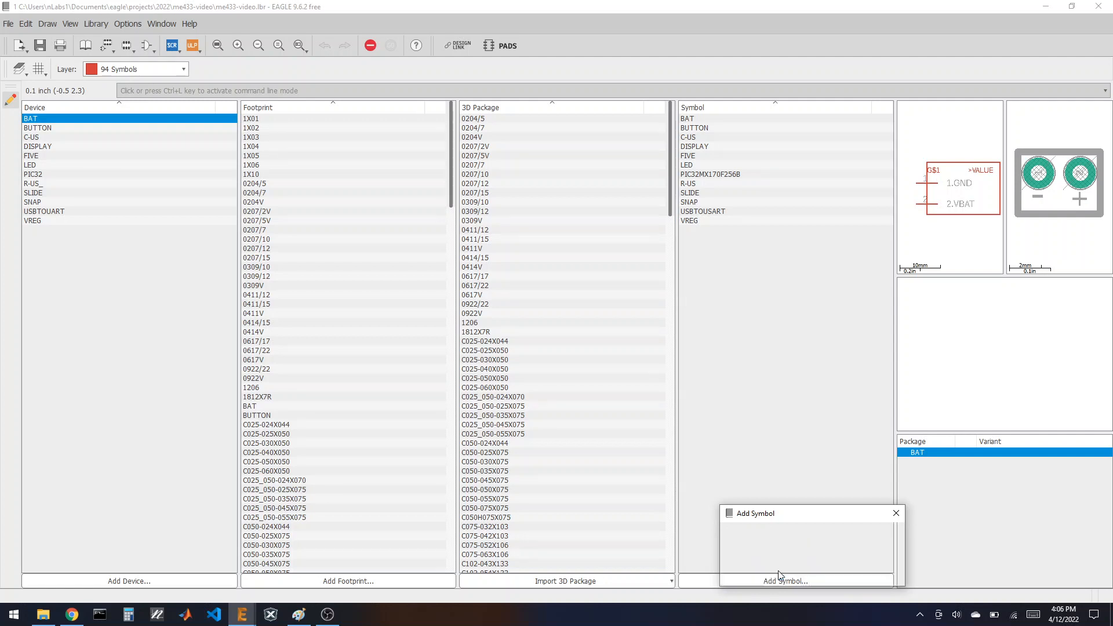
pyautogui.click(791, 568)
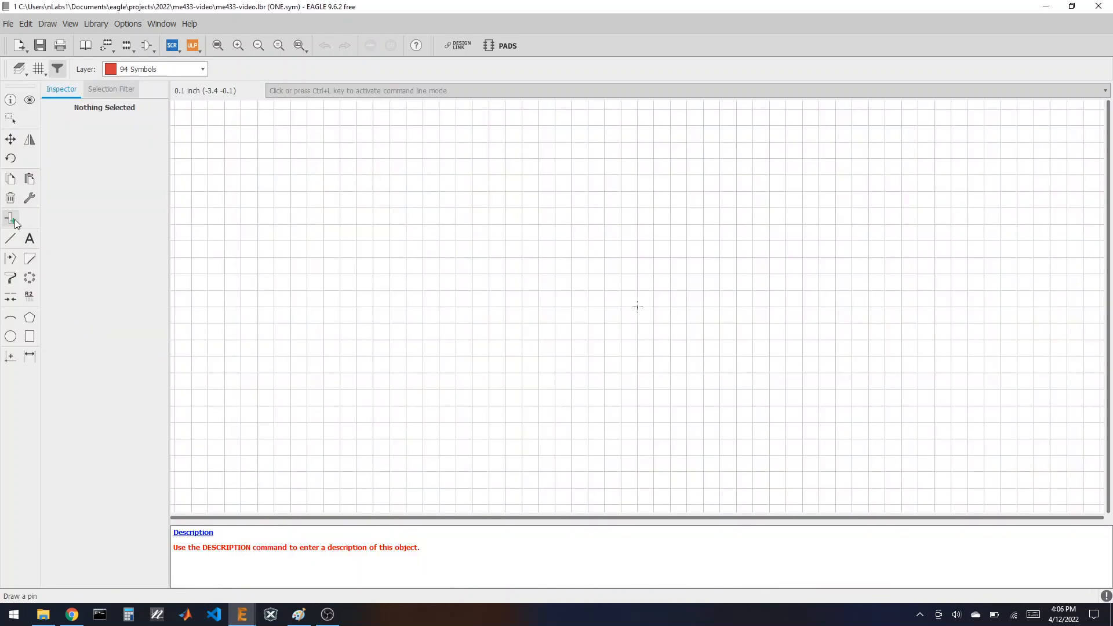
pyautogui.click(14, 221)
pyautogui.click(603, 312)
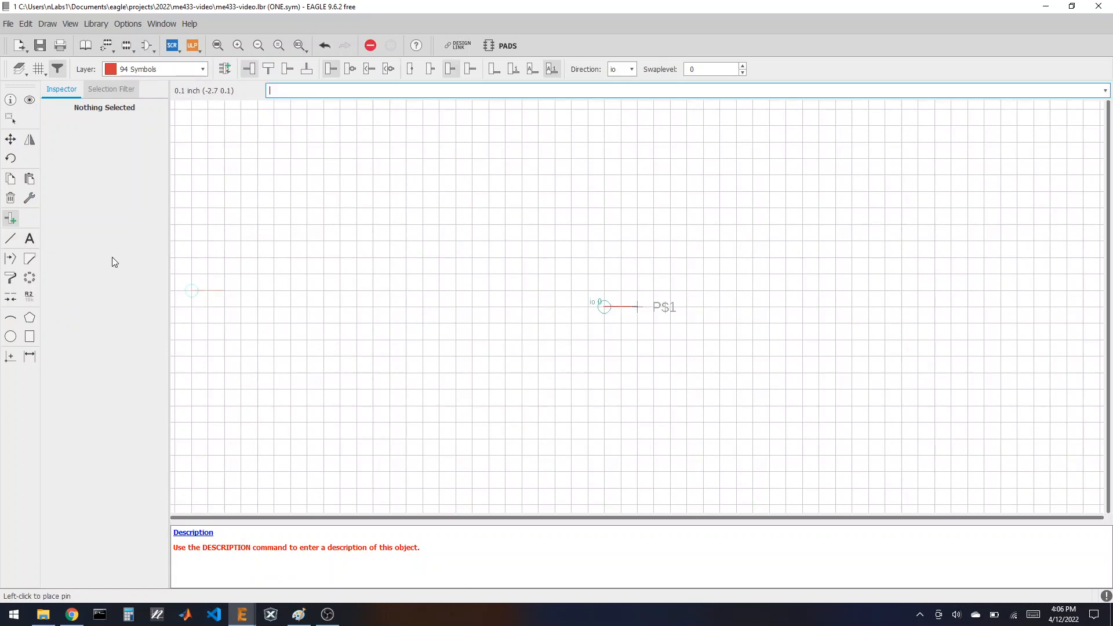
# Step: Add >NAME and, just below it, >VALUE to the right of the pin
pyautogui.click(29, 238)
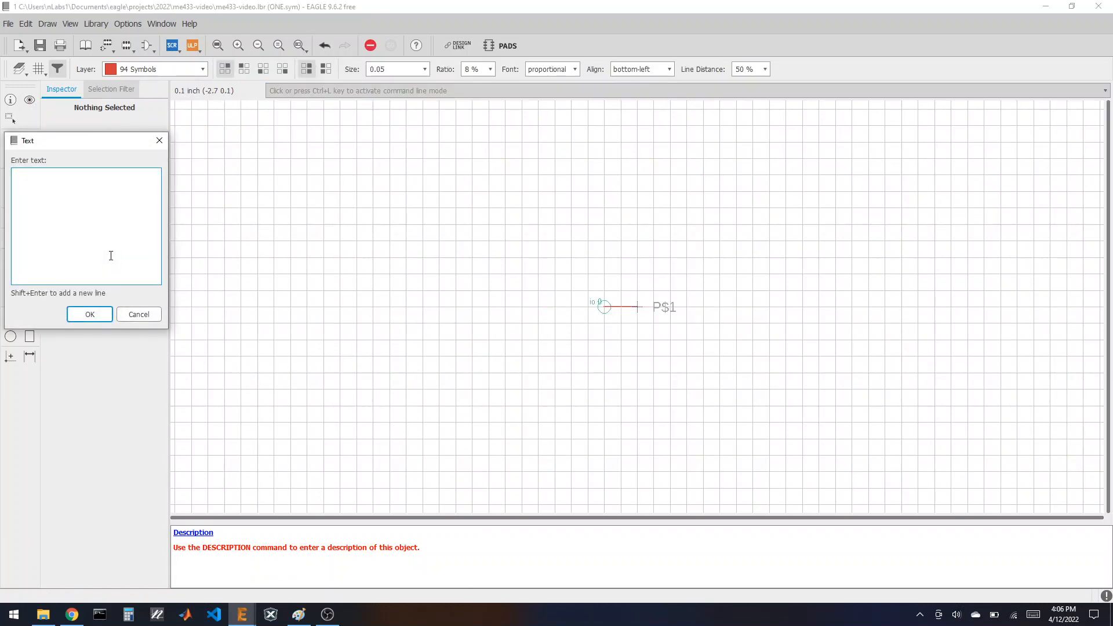
pyautogui.write('>NAME')
pyautogui.press('Return')
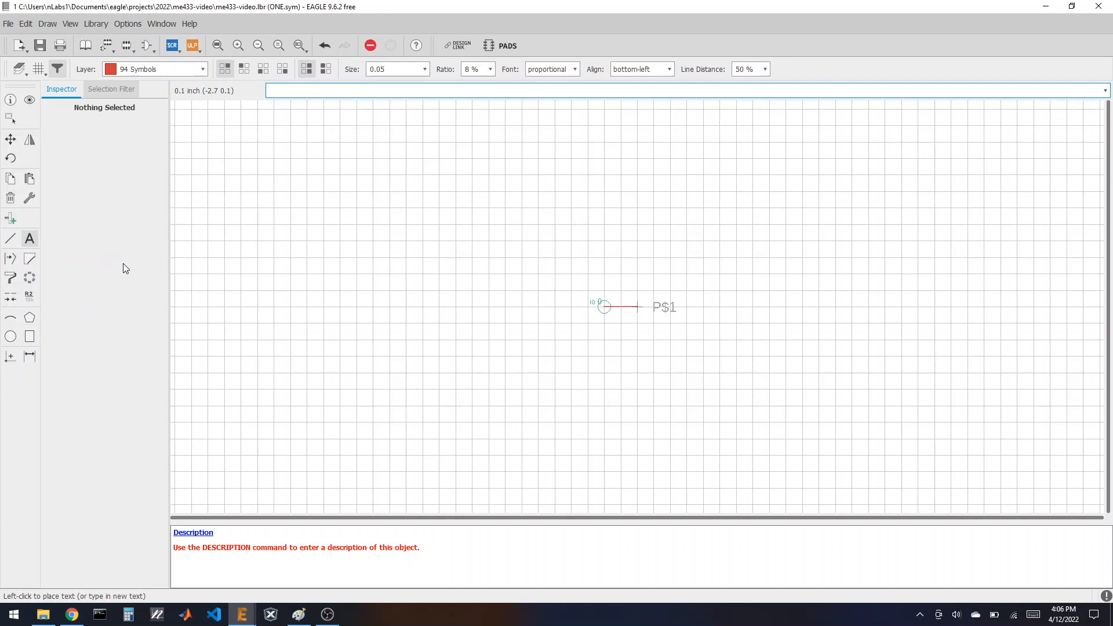
pyautogui.click(687, 292)
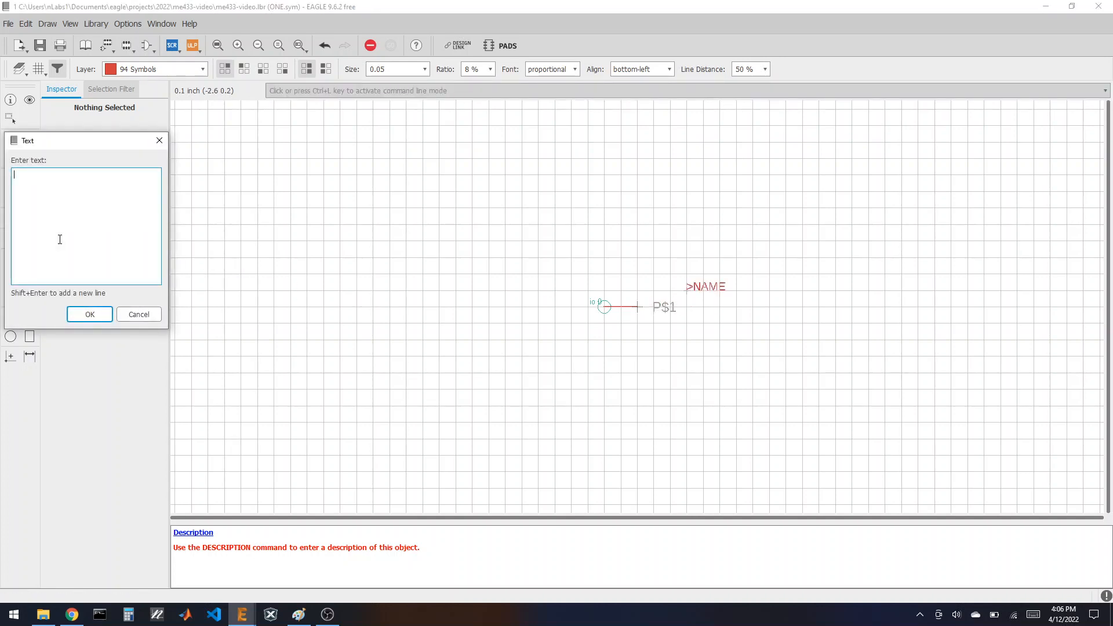
pyautogui.write('>VALUE')
pyautogui.press('Return')
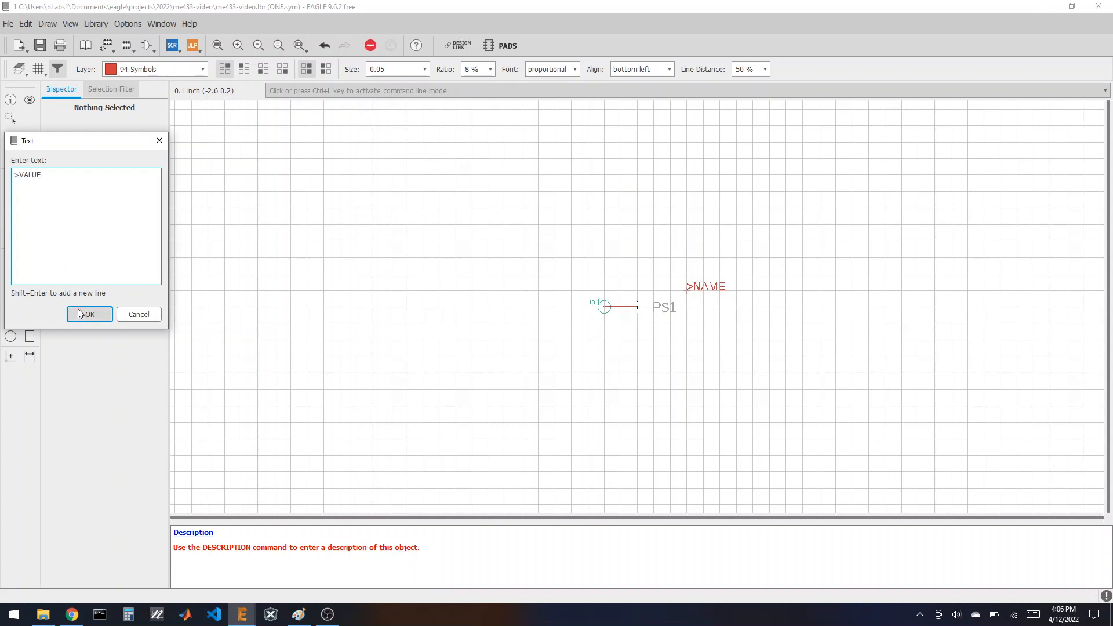
pyautogui.click(690, 306)
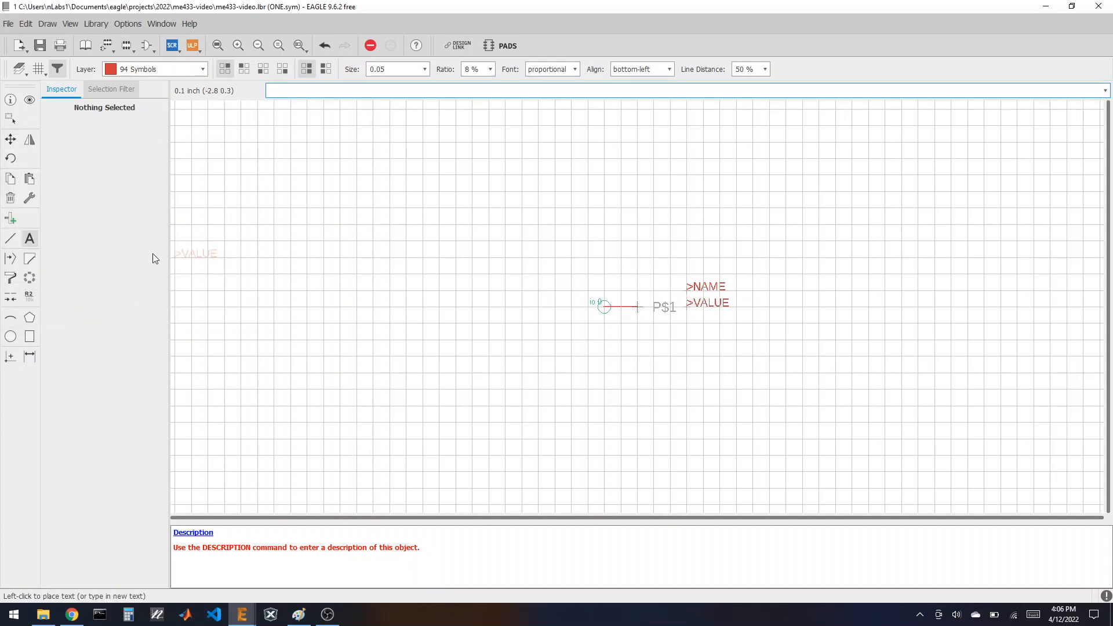
# Step: Draw a rectangular outline around the pin and labels
pyautogui.click(11, 238)
pyautogui.click(621, 275)
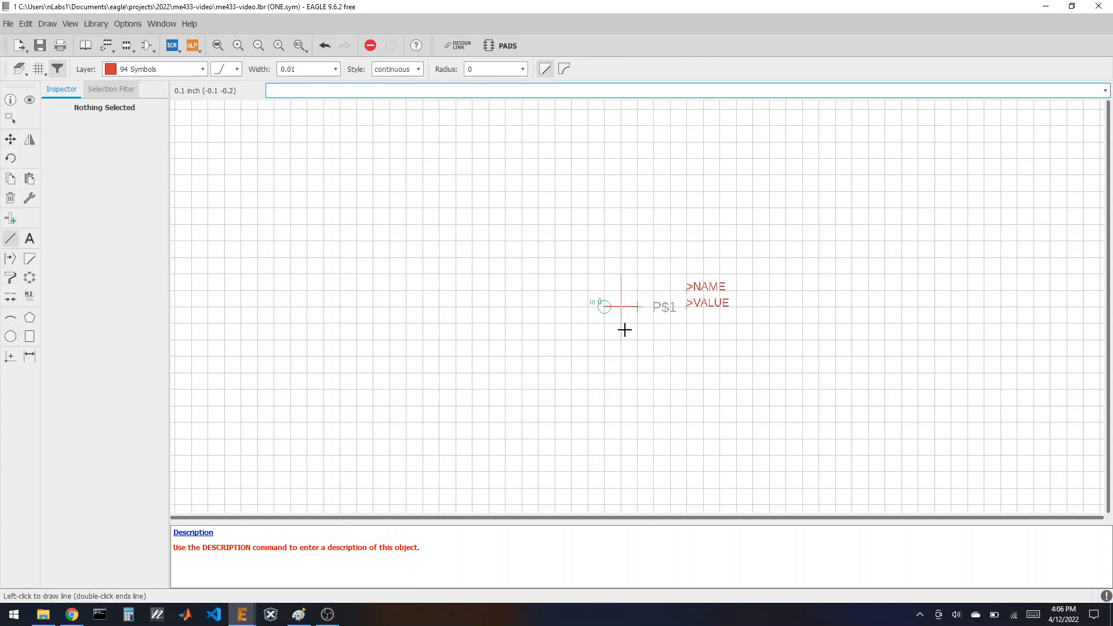
pyautogui.click(621, 323)
pyautogui.click(735, 323)
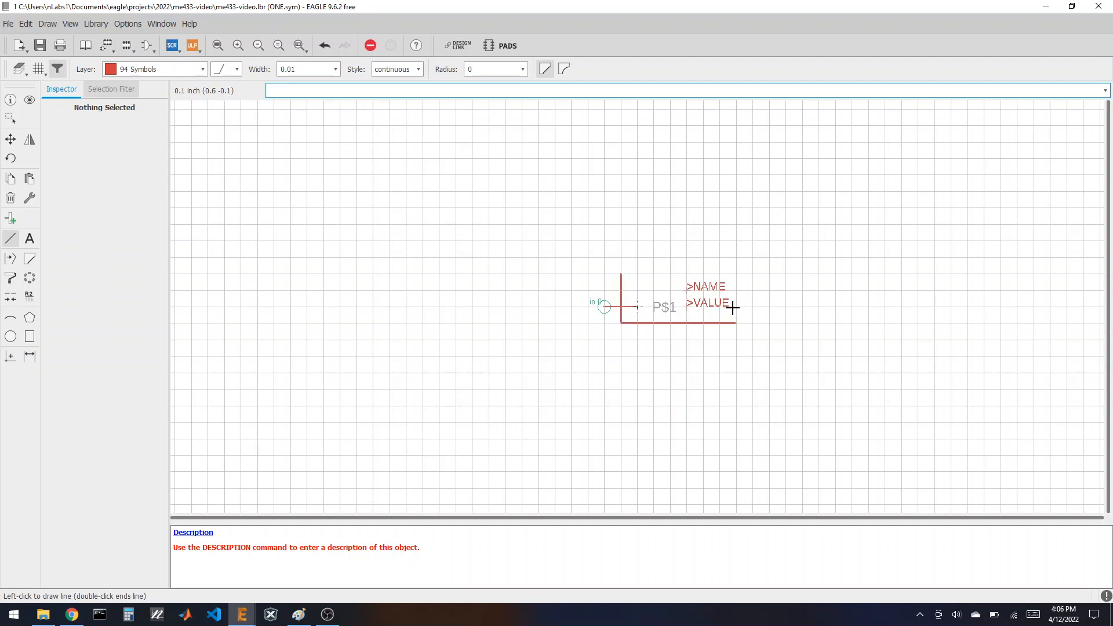
pyautogui.click(735, 273)
pyautogui.doubleClick(621, 274)
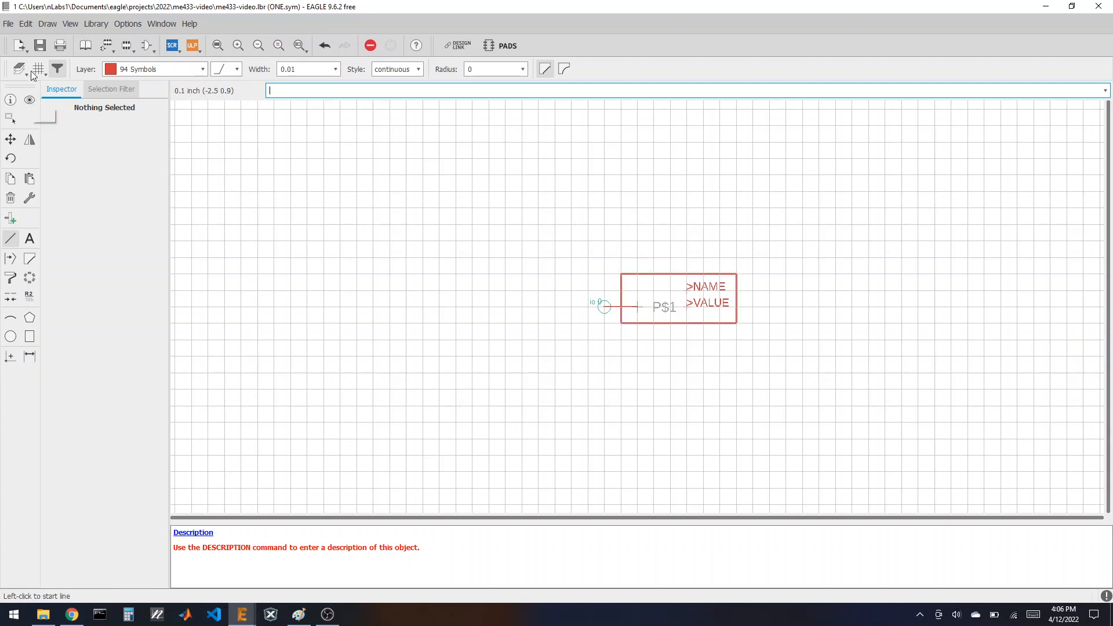
# Step: Create a new empty footprint named ONE
pyautogui.click(124, 49)
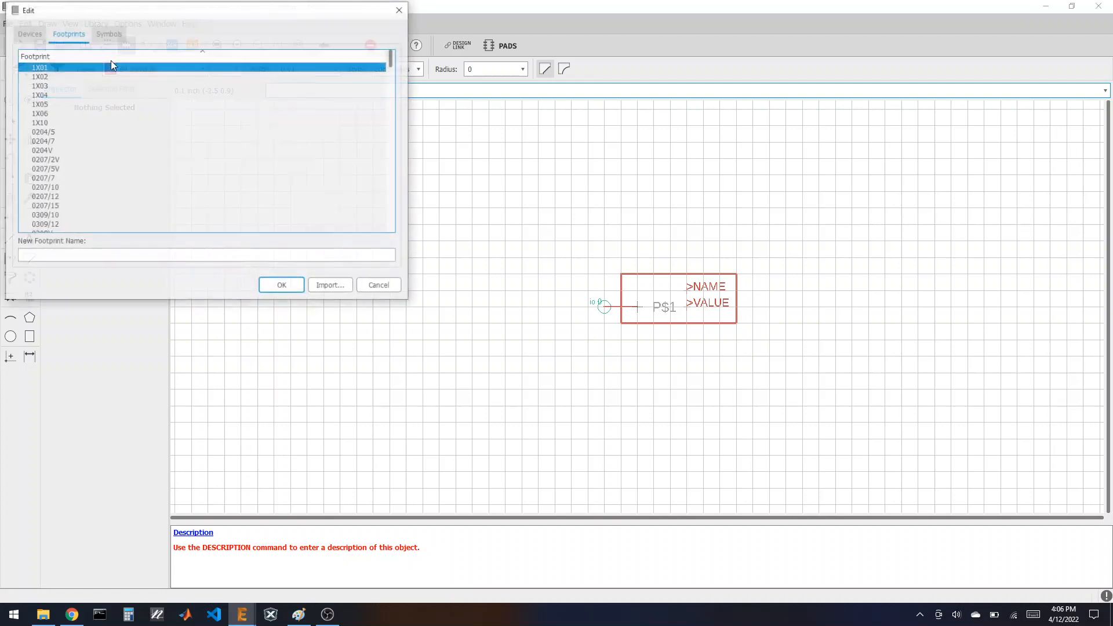
pyautogui.click(219, 255)
pyautogui.write('ON')
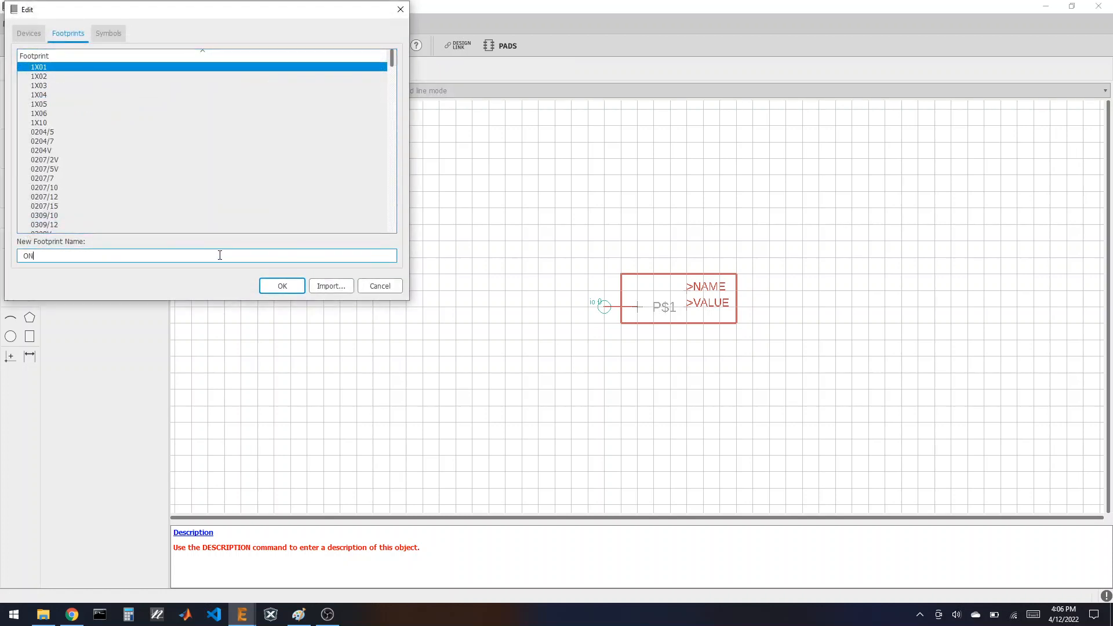
pyautogui.write('E')
pyautogui.press('Return')
pyautogui.click(220, 276)
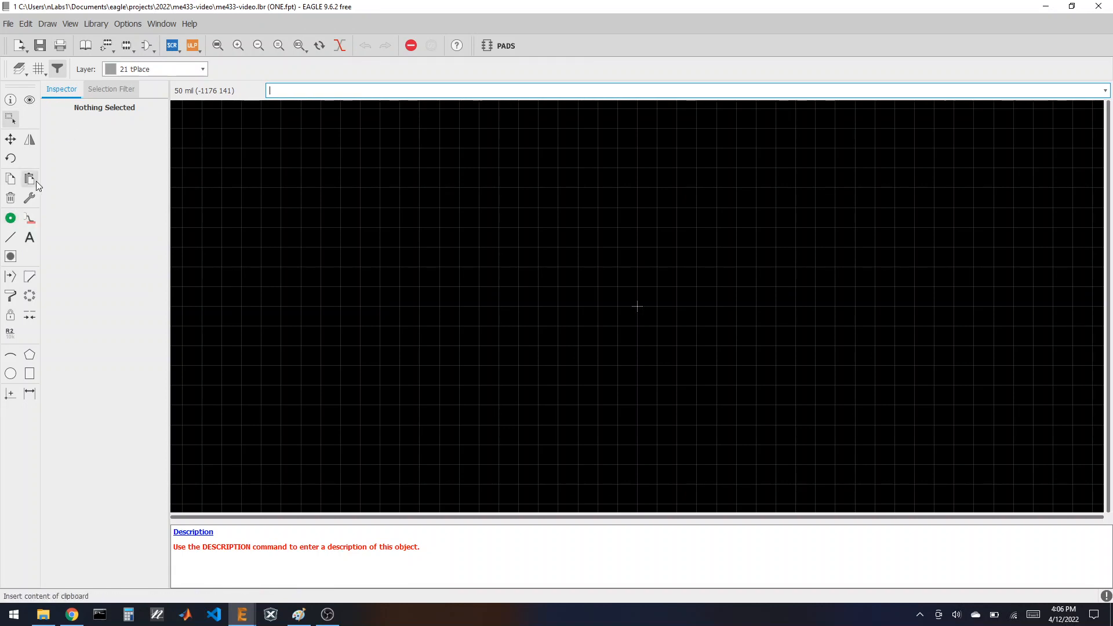
# Step: Place a pad at the canvas centre and set its drill size to 40
pyautogui.click(11, 219)
pyautogui.click(637, 306)
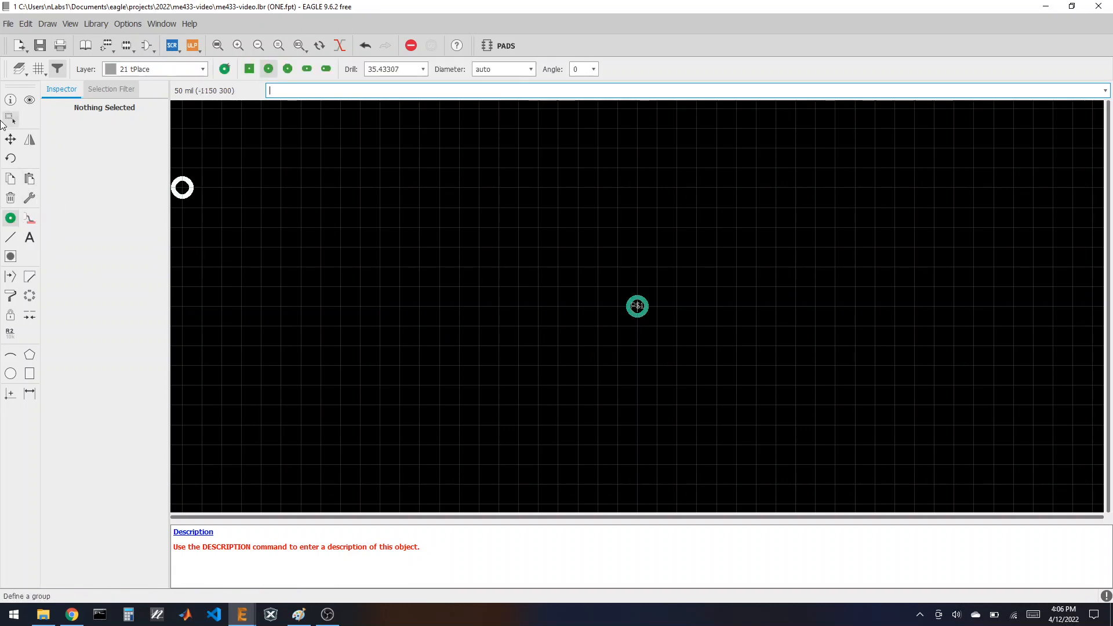
pyautogui.click(10, 99)
pyautogui.click(635, 310)
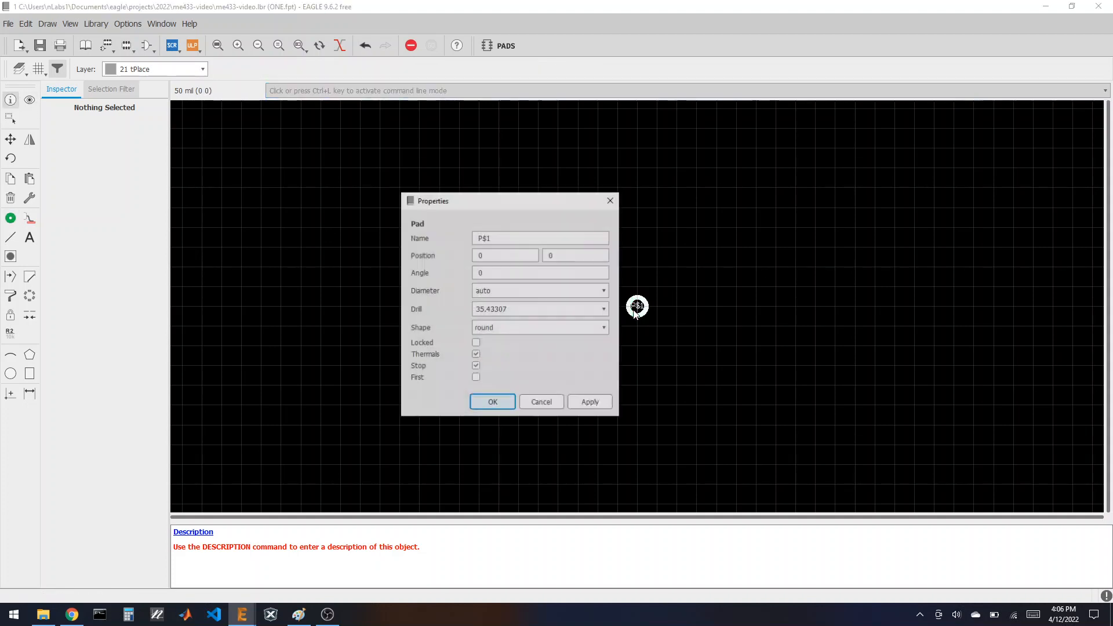
pyautogui.moveTo(486, 309); pyautogui.dragTo(398, 300)
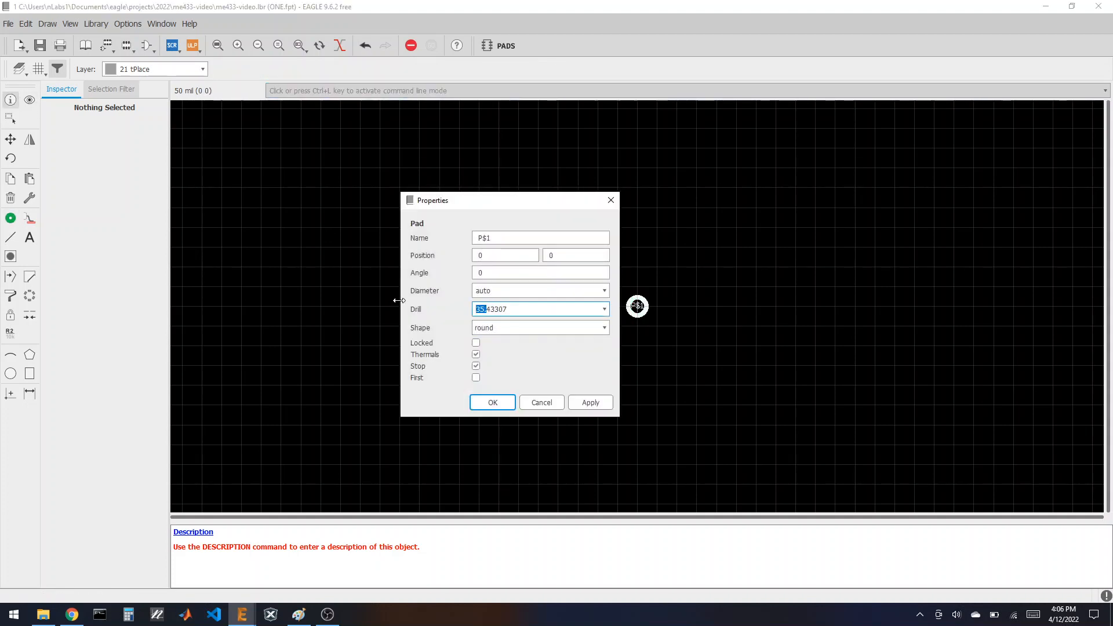
pyautogui.press('Right')
pyautogui.write('40')
pyautogui.doubleClick(504, 288)
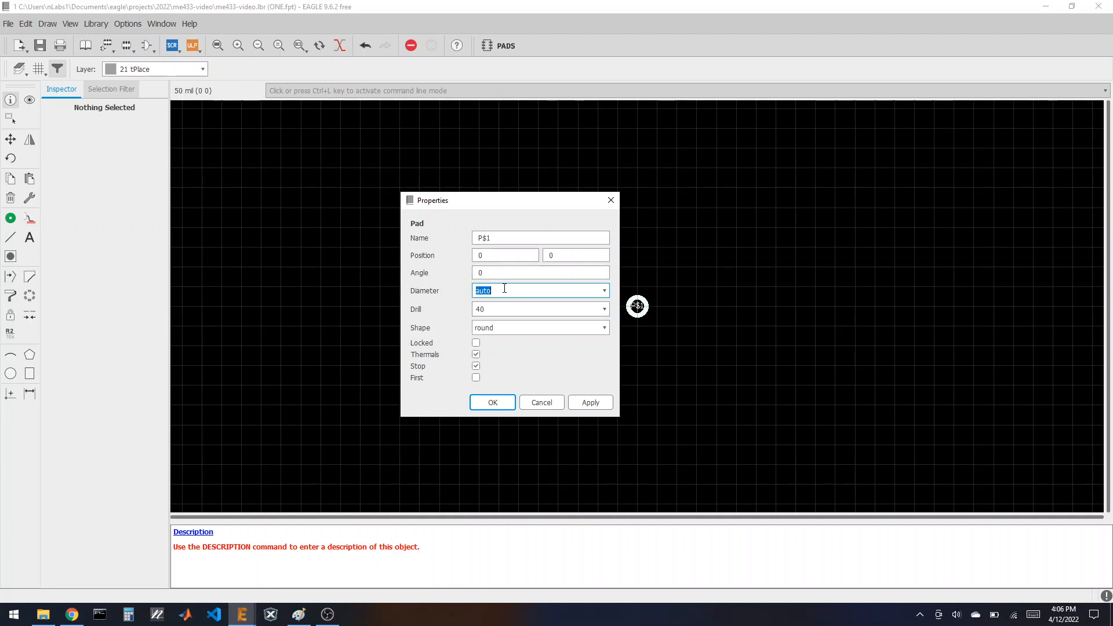
pyautogui.click(492, 402)
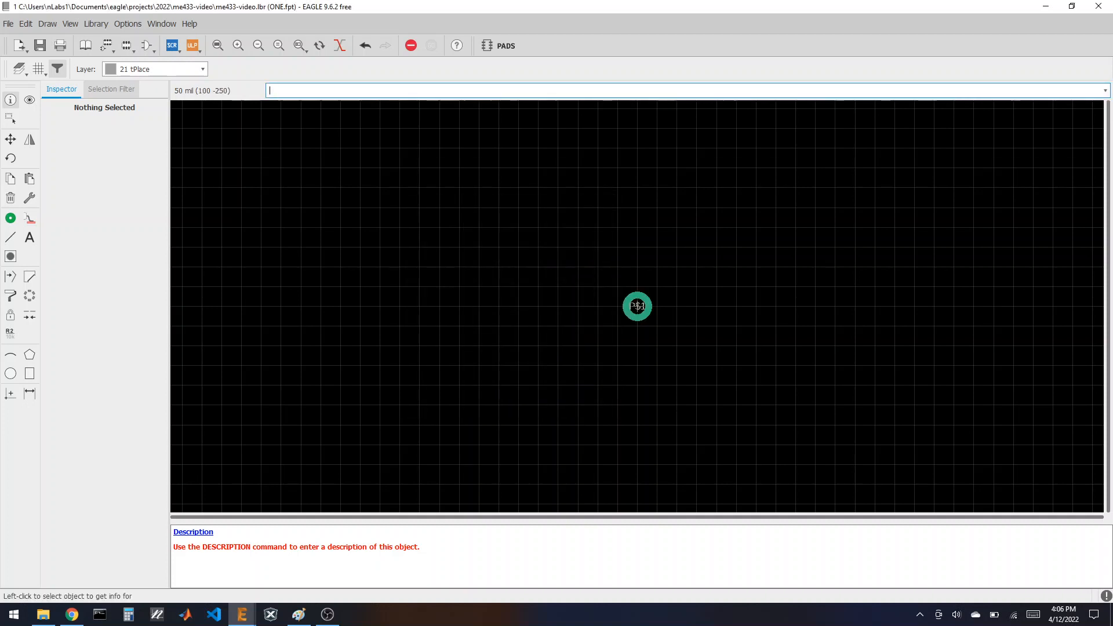
# Step: Label the pad with >NAME and >VALUE stacked to its right, then save the library
pyautogui.click(29, 238)
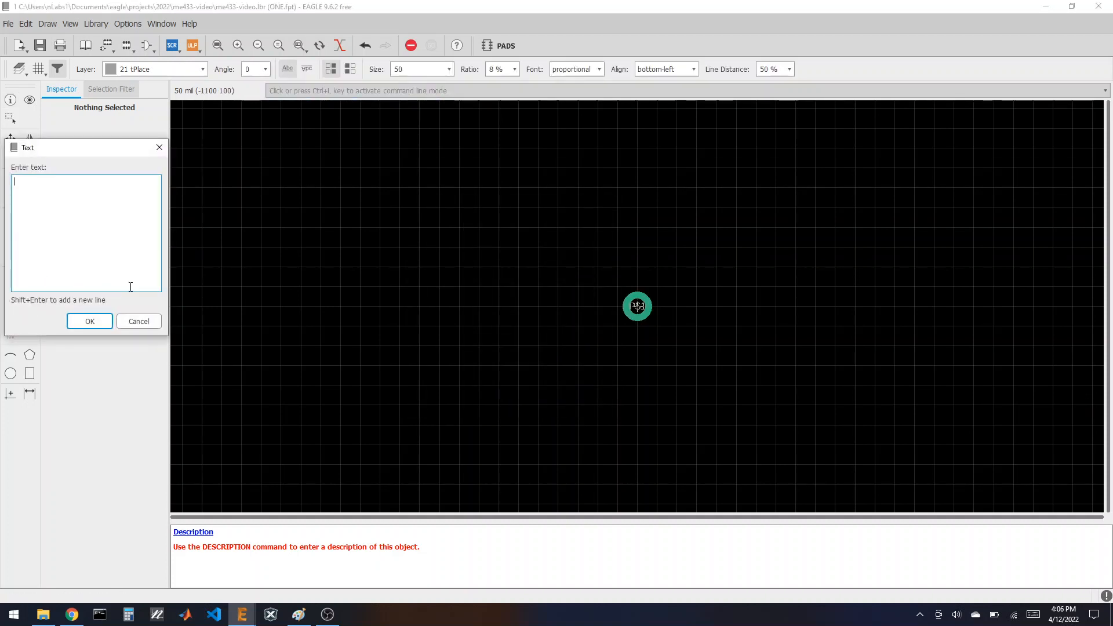
pyautogui.write('>NAME')
pyautogui.press('Return')
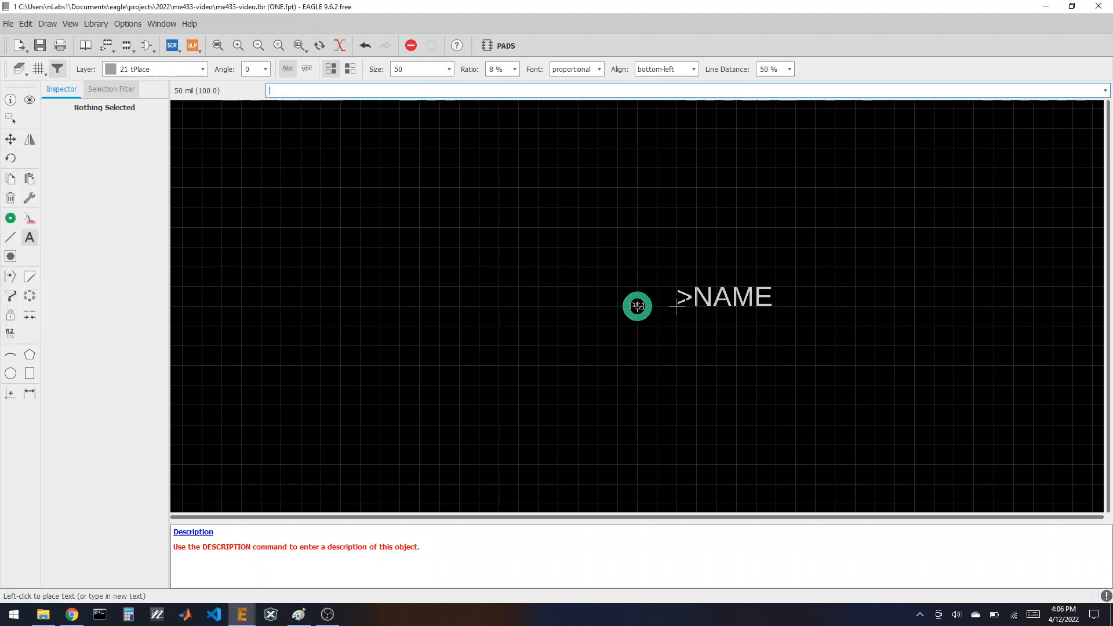
pyautogui.click(657, 286)
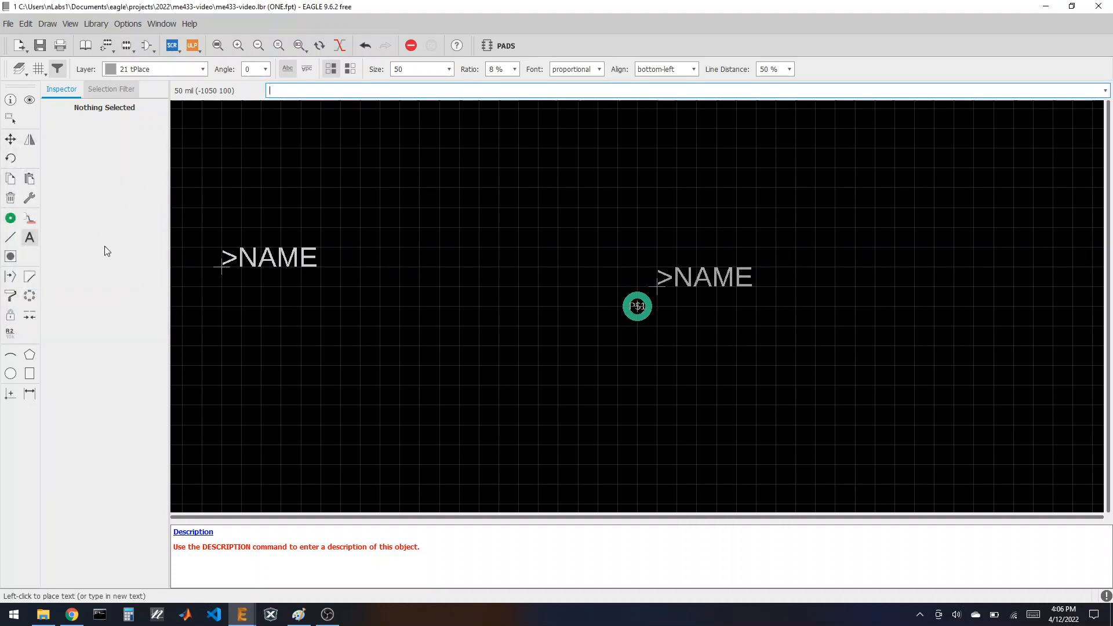
pyautogui.click(30, 237)
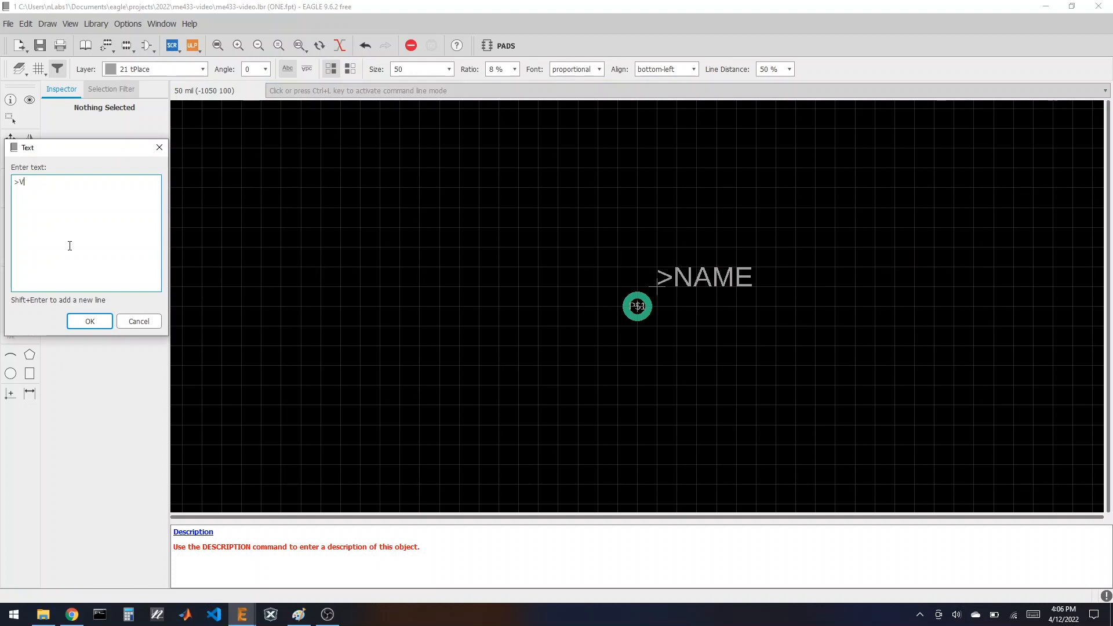
pyautogui.click(90, 321)
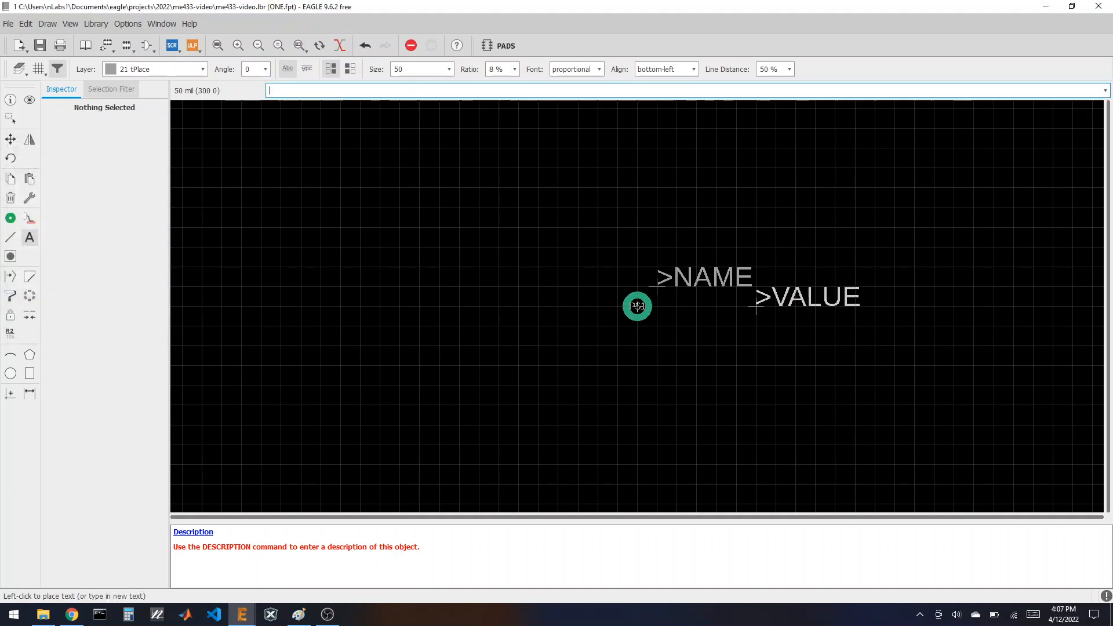
pyautogui.click(657, 305)
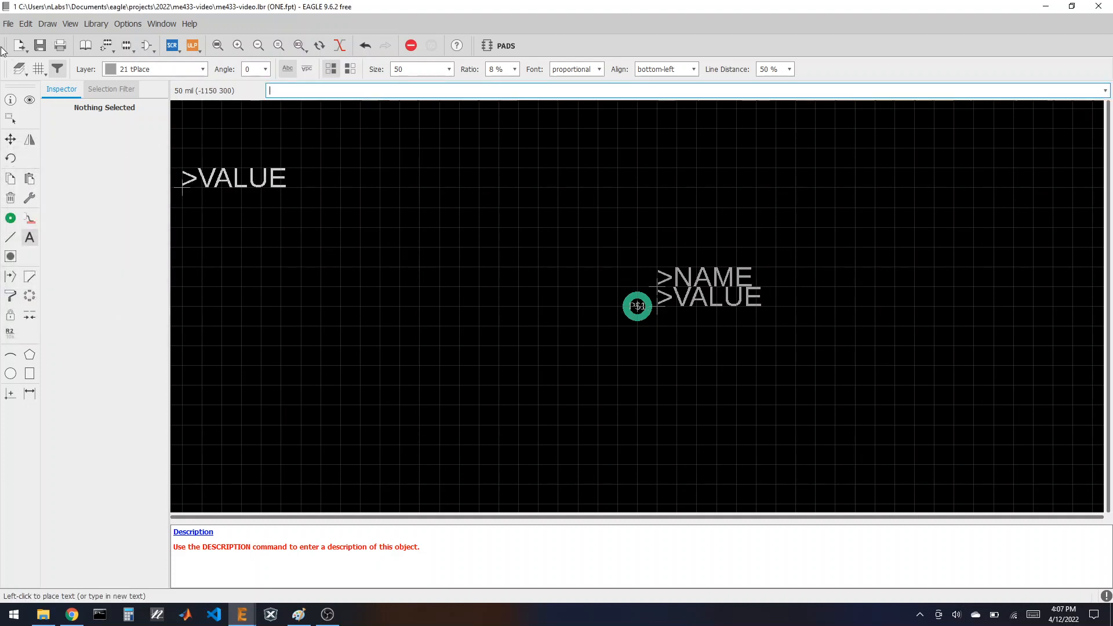
pyautogui.click(40, 45)
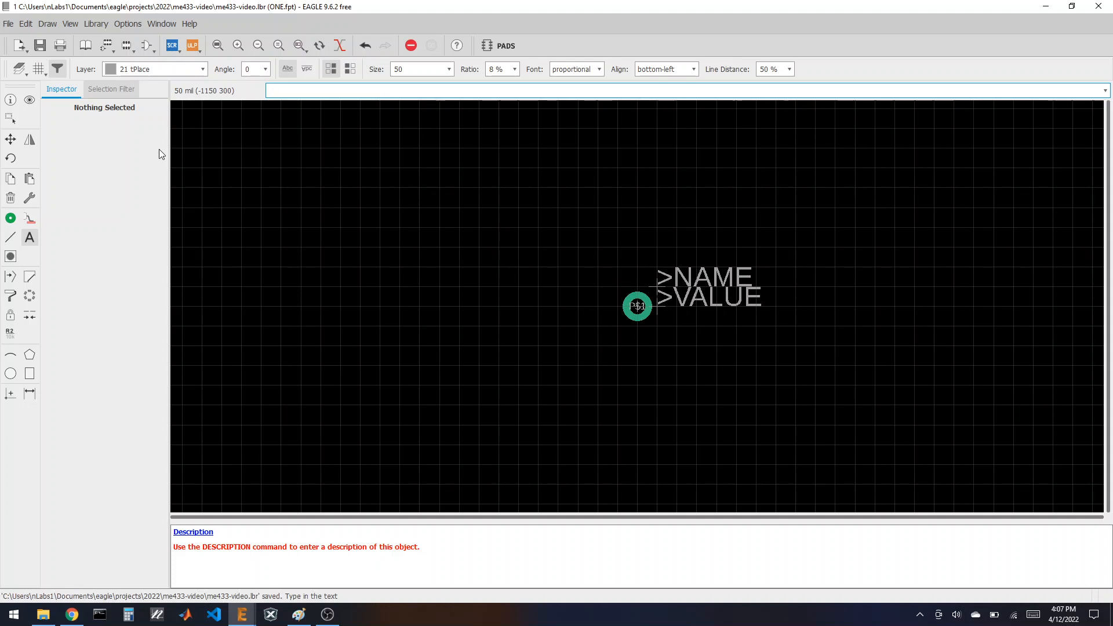
pyautogui.click(86, 45)
# Step: Create device ONE and place the ONE symbol in it
pyautogui.click(130, 581)
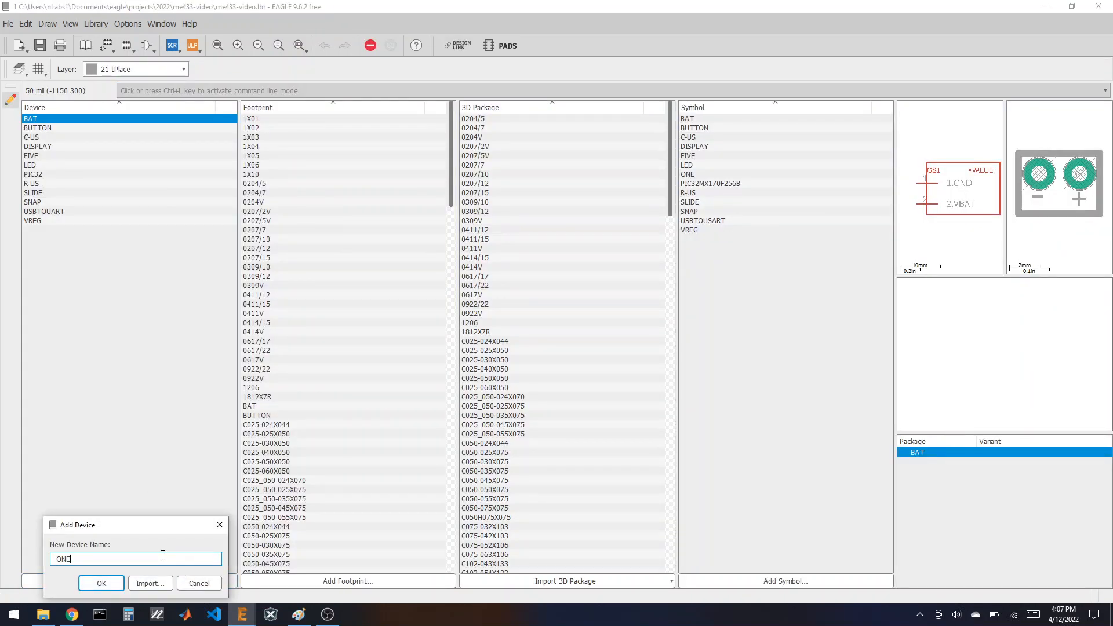
pyautogui.click(102, 583)
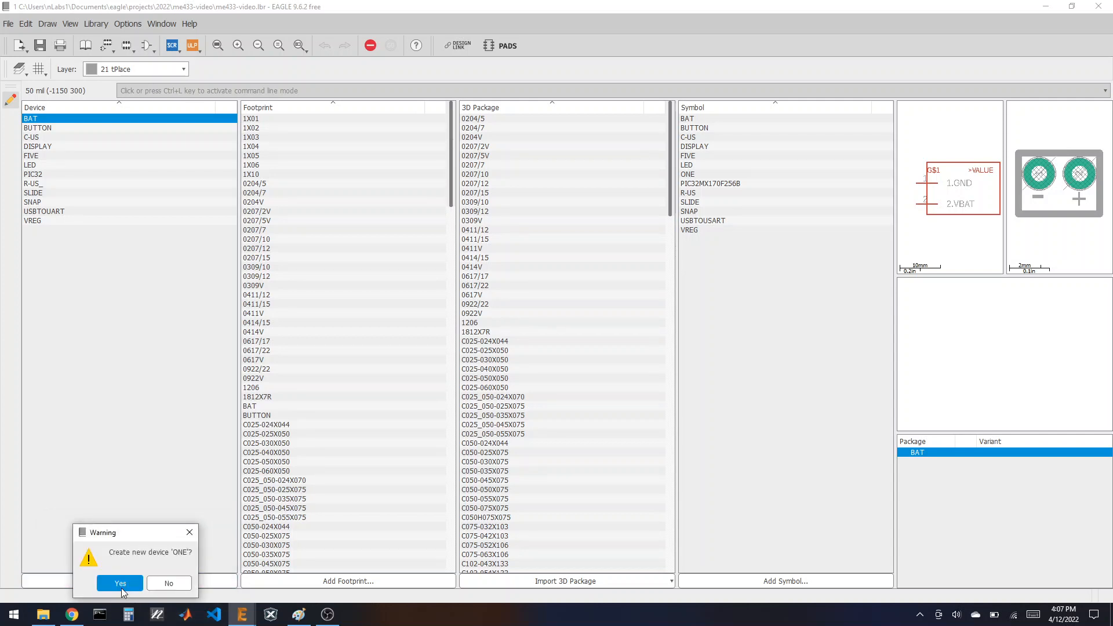
pyautogui.click(120, 585)
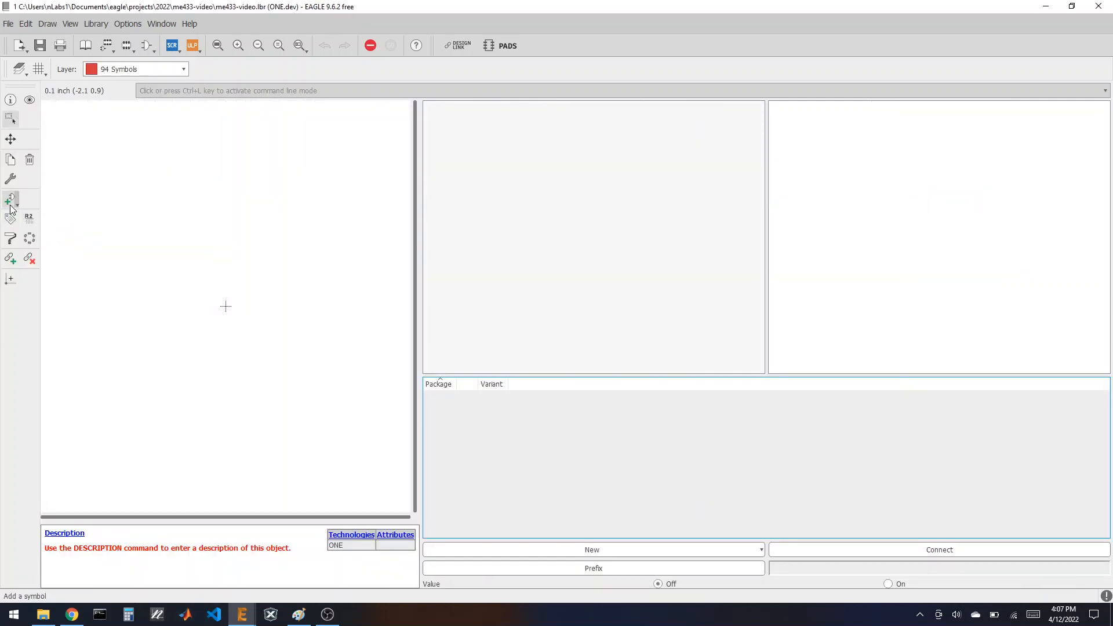
pyautogui.click(11, 203)
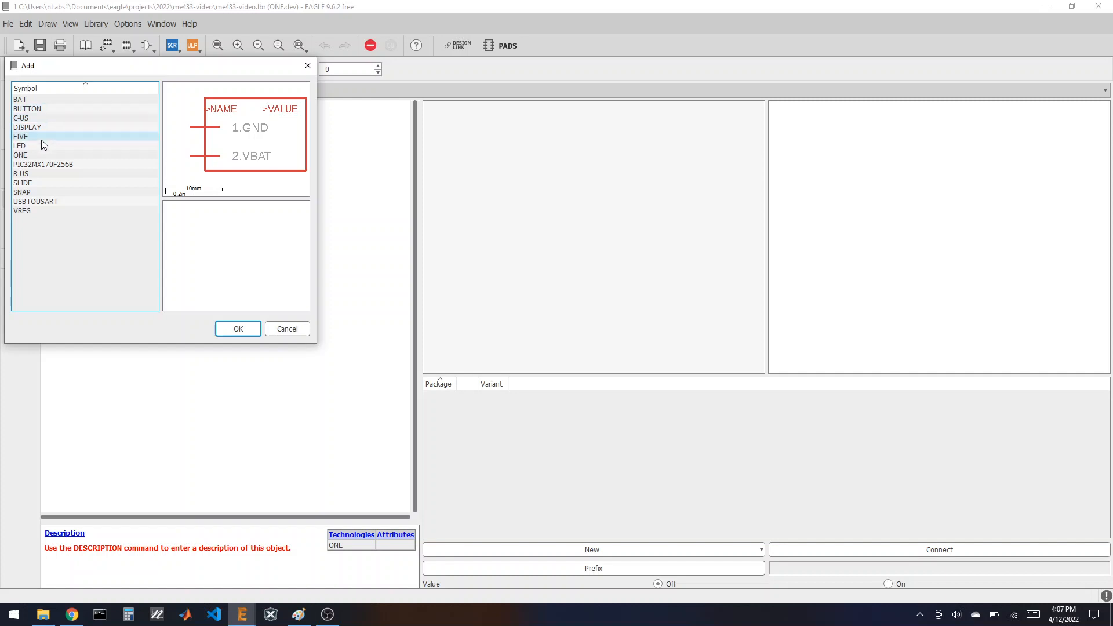
pyautogui.click(41, 155)
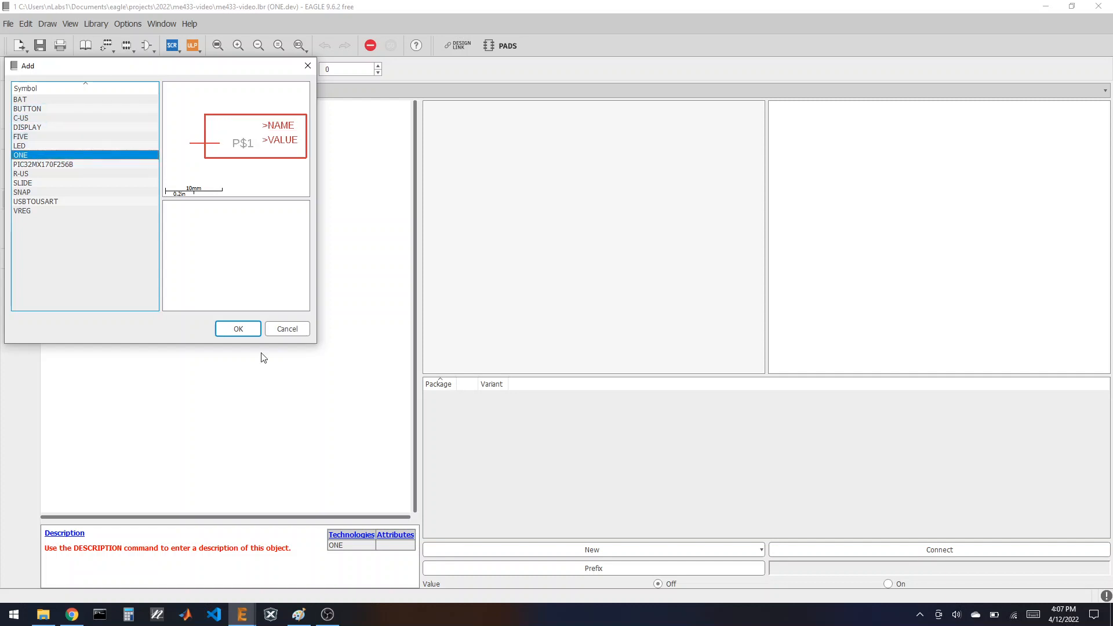
pyautogui.click(239, 329)
pyautogui.click(224, 305)
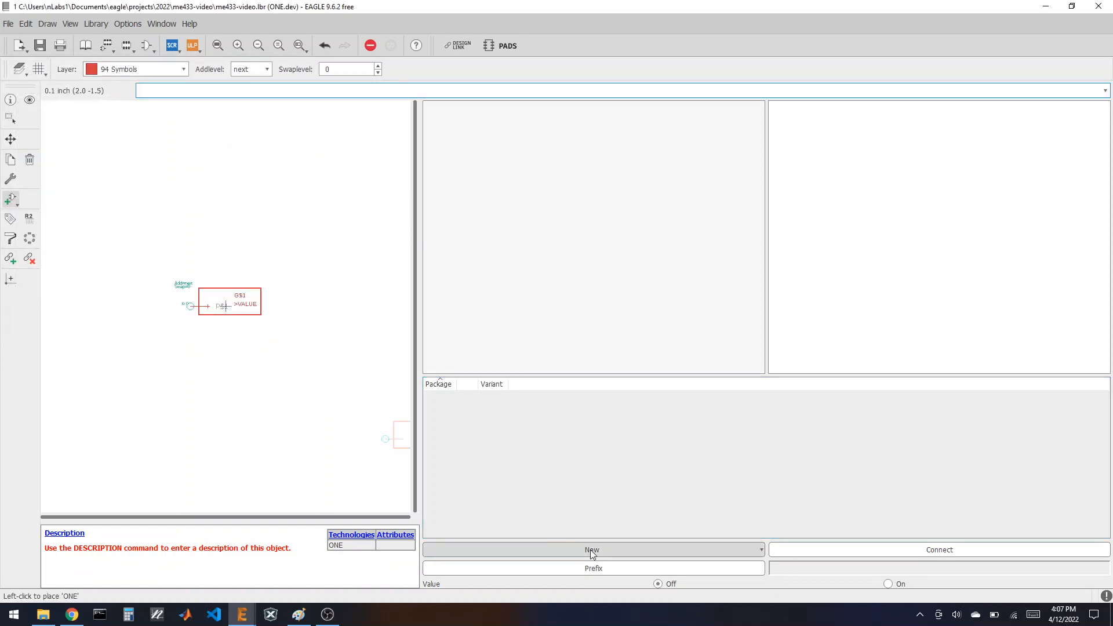
# Step: Add the ONE footprint as package variant and connect pin G$1.P$1 to pad P$1
pyautogui.click(590, 550)
pyautogui.click(492, 562)
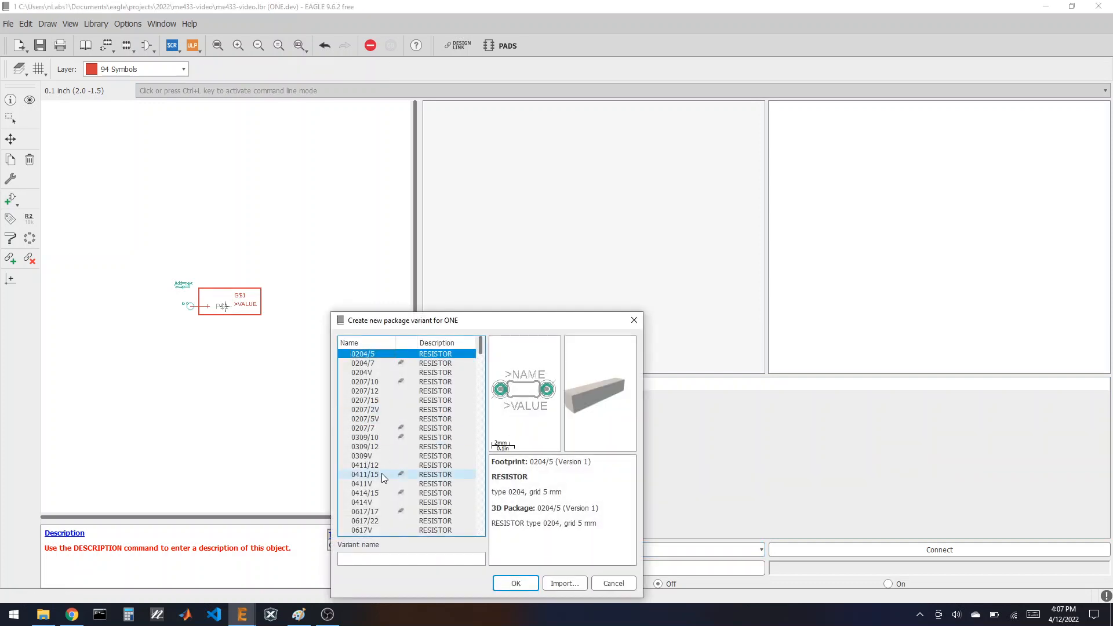
pyautogui.scroll(-20, 381, 475)
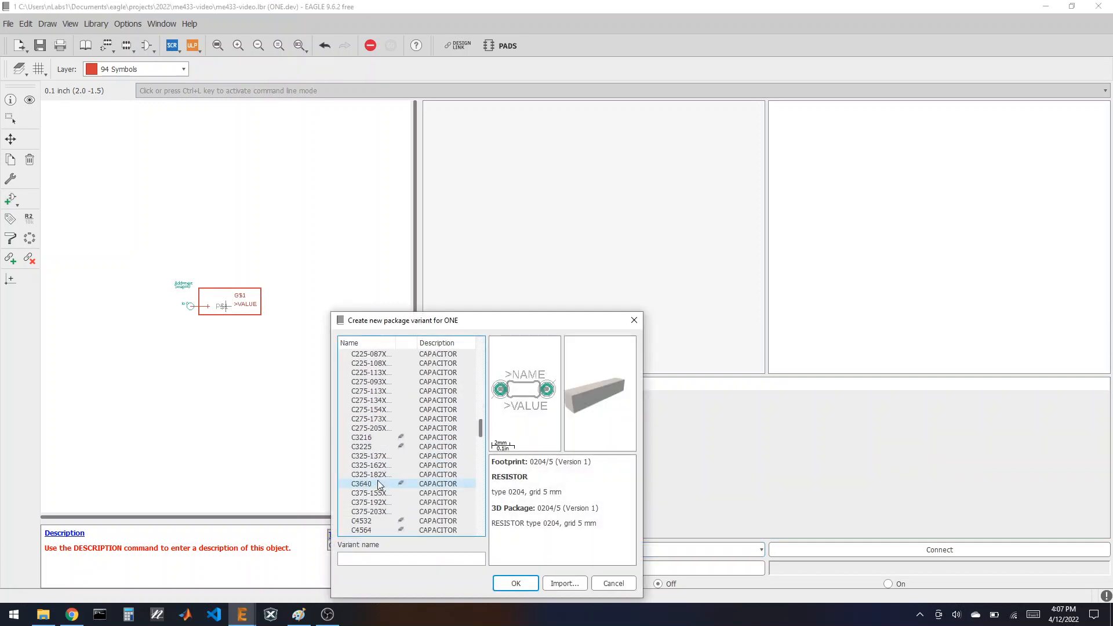
pyautogui.scroll(-20, 377, 481)
pyautogui.click(373, 474)
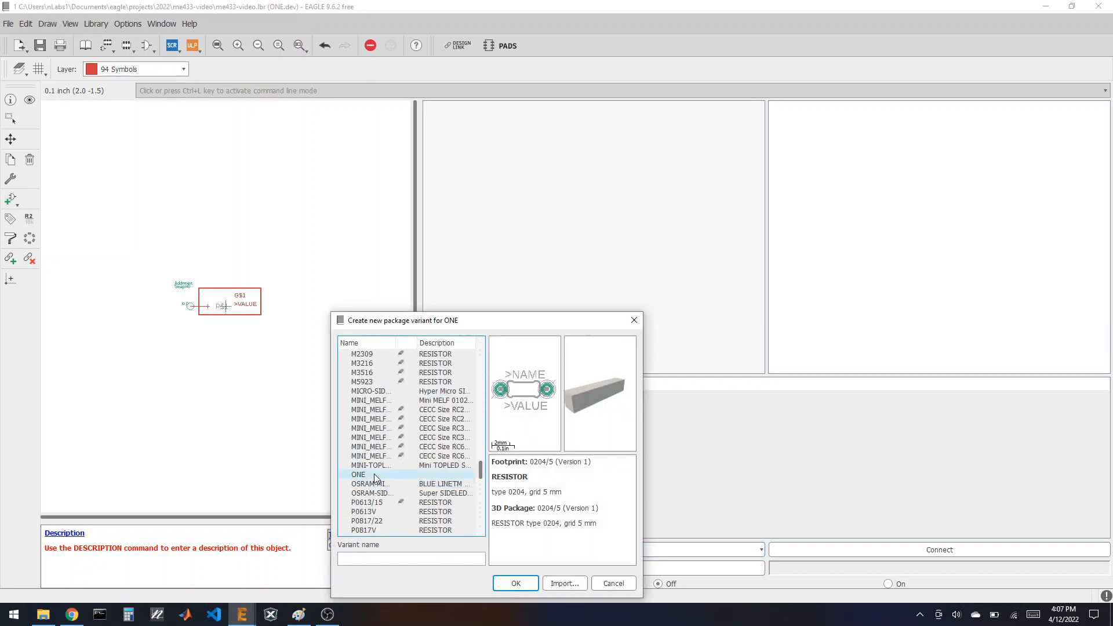
pyautogui.click(512, 582)
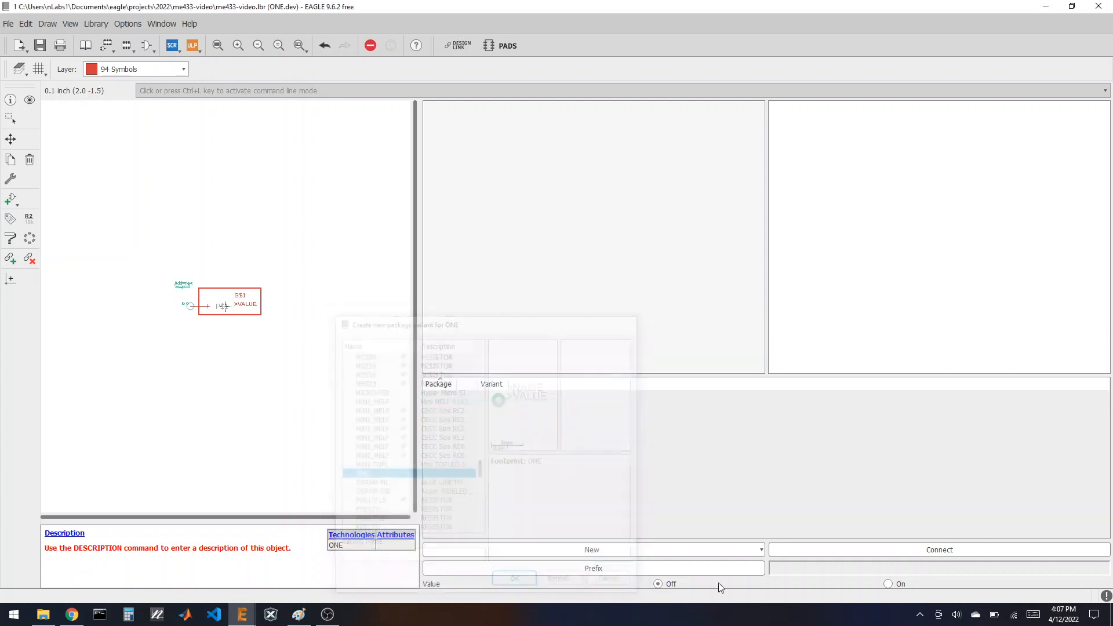
pyautogui.click(853, 551)
pyautogui.click(661, 539)
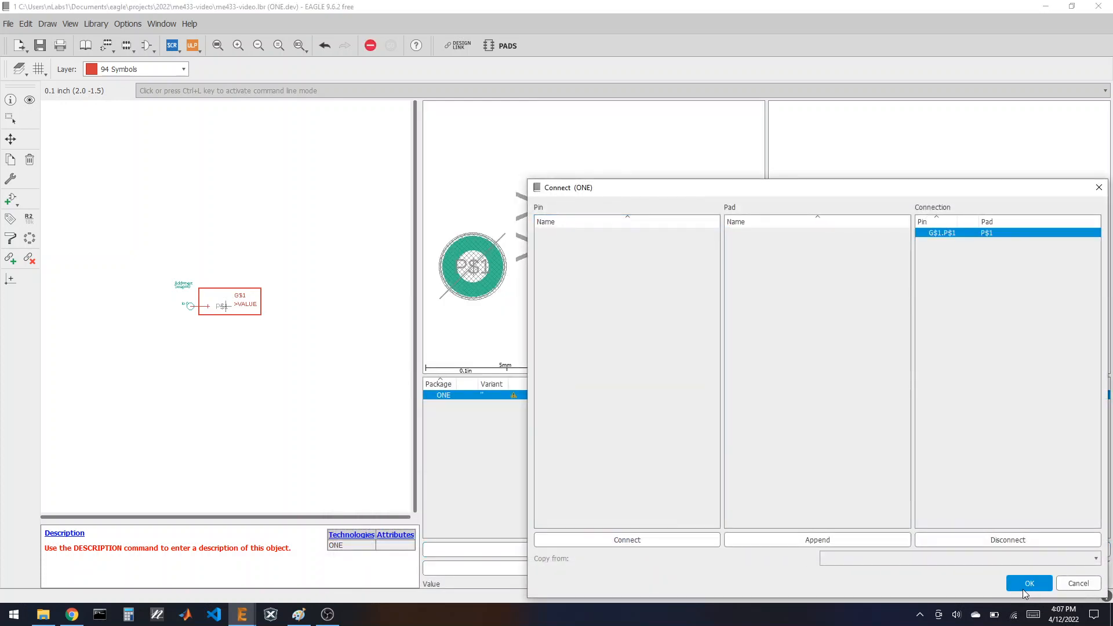
pyautogui.click(1029, 583)
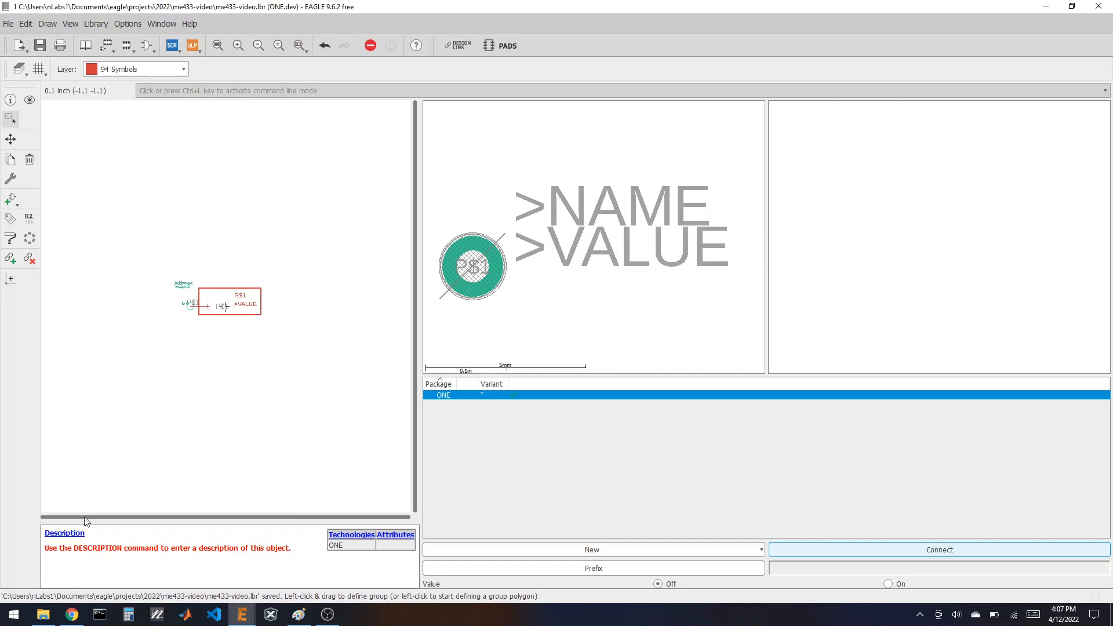
pyautogui.click(72, 614)
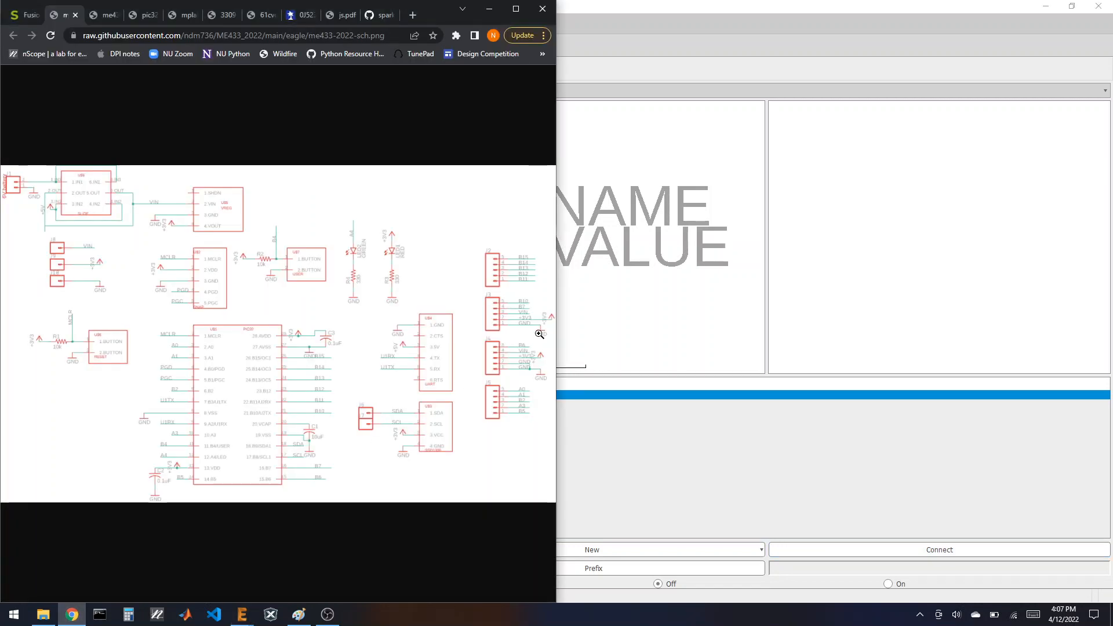
# Step: Zoom in on the schematic's SNAP part, then restore EAGLE beside the schematic
pyautogui.click(162, 277)
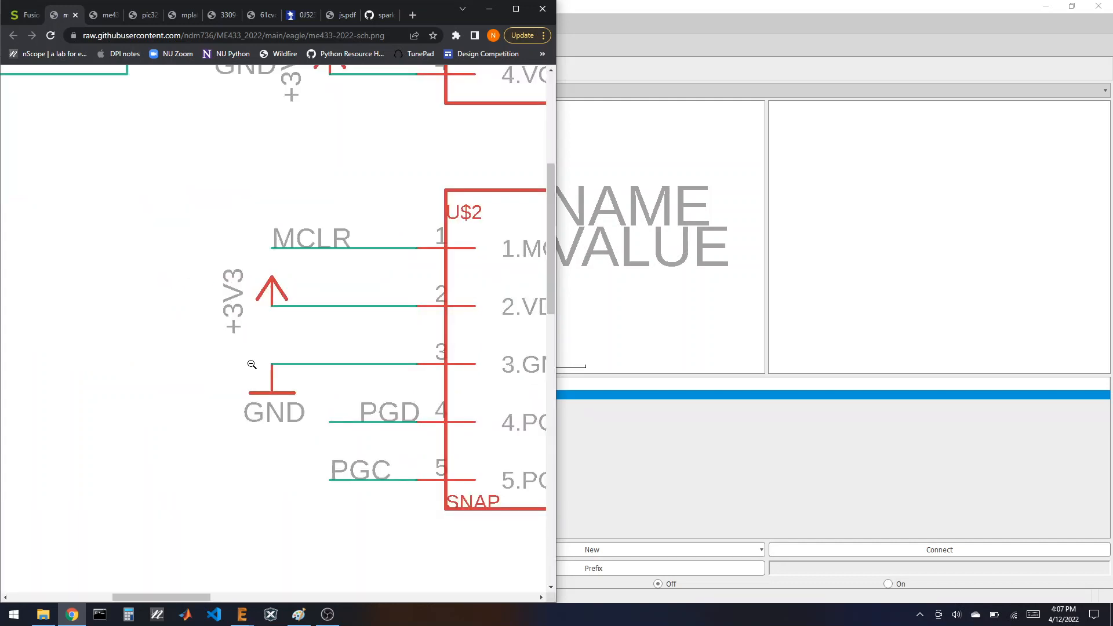
pyautogui.click(363, 343)
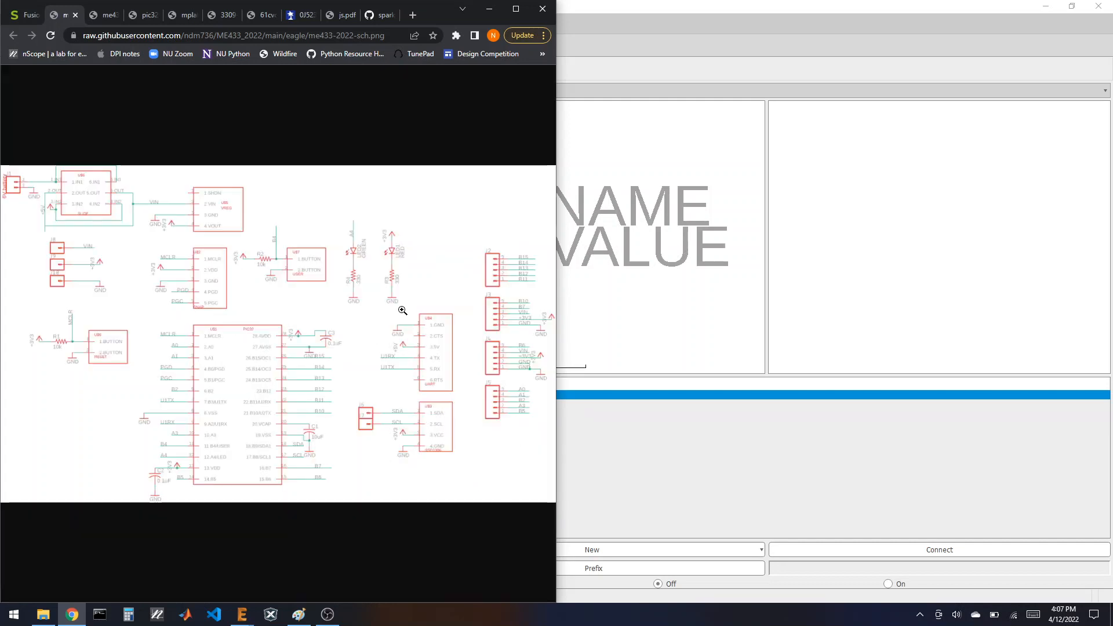
pyautogui.click(755, 5)
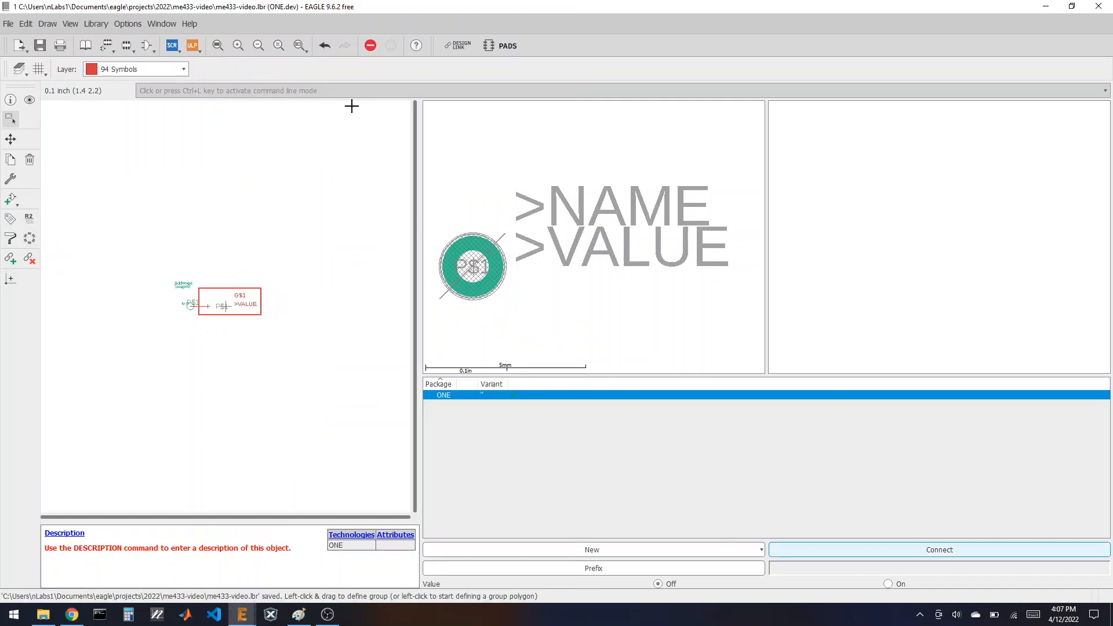
pyautogui.doubleClick(311, 6)
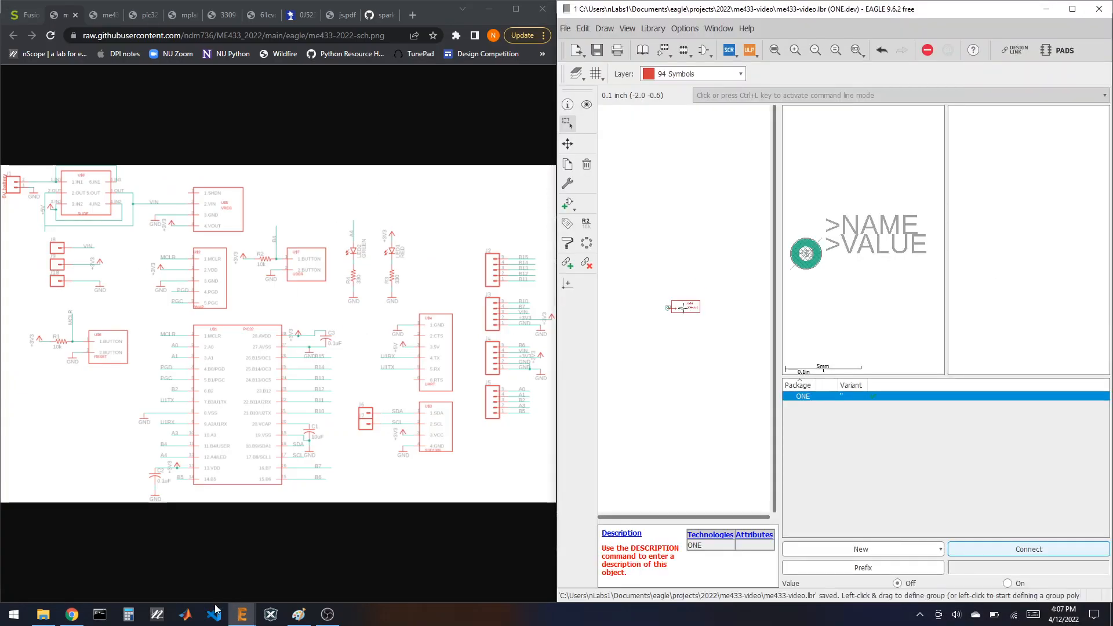
# Step: From supply1.lbr in the Control Panel, copy the +3V3 supply device into the me433-video library
pyautogui.moveTo(234, 619)
pyautogui.click(197, 569)
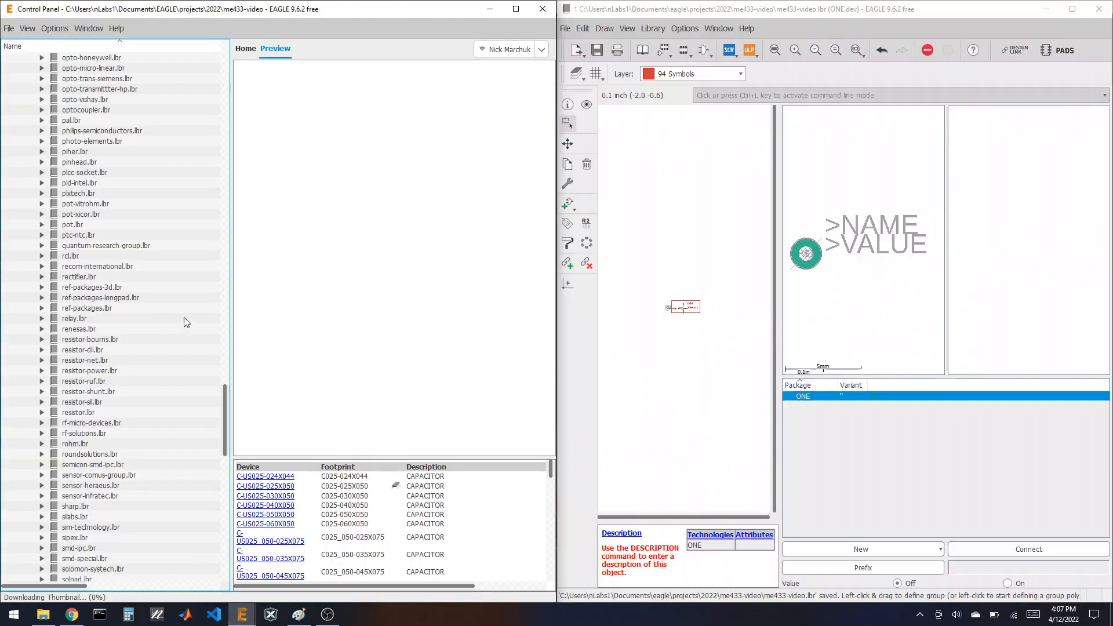
pyautogui.scroll(-3, 93, 337)
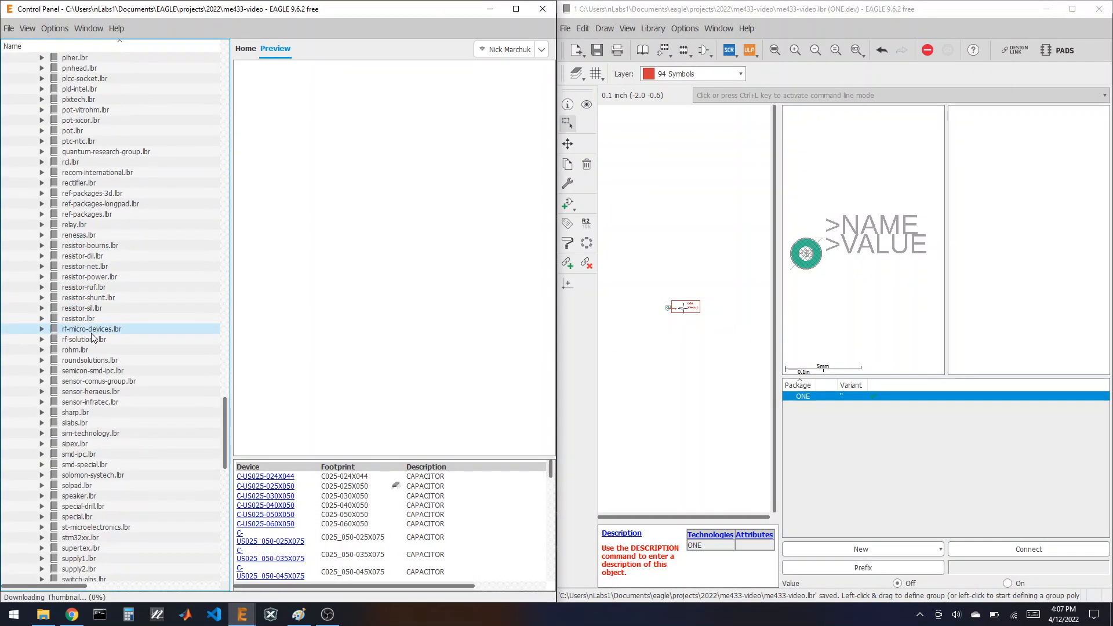
pyautogui.scroll(-4, 92, 335)
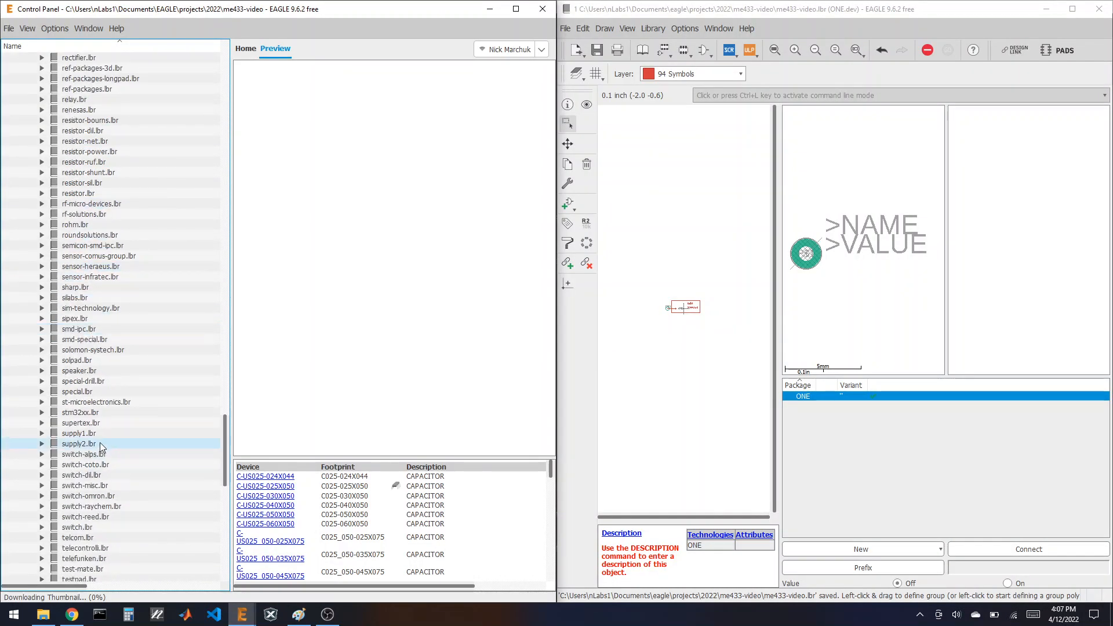
pyautogui.click(72, 434)
pyautogui.click(41, 433)
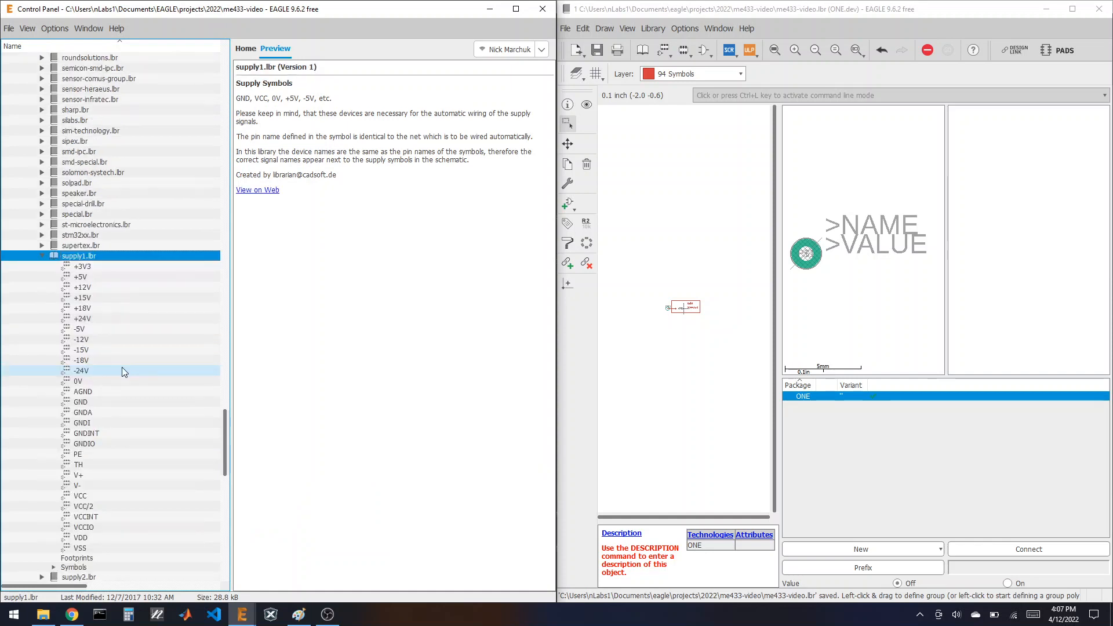
pyautogui.click(82, 206)
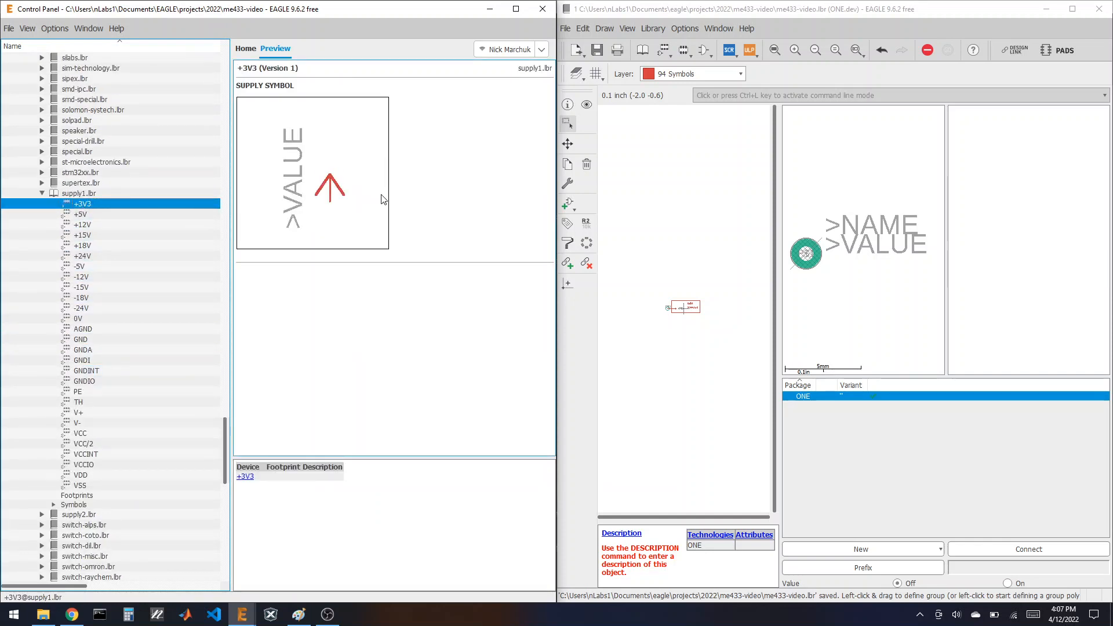
pyautogui.rightClick(83, 207)
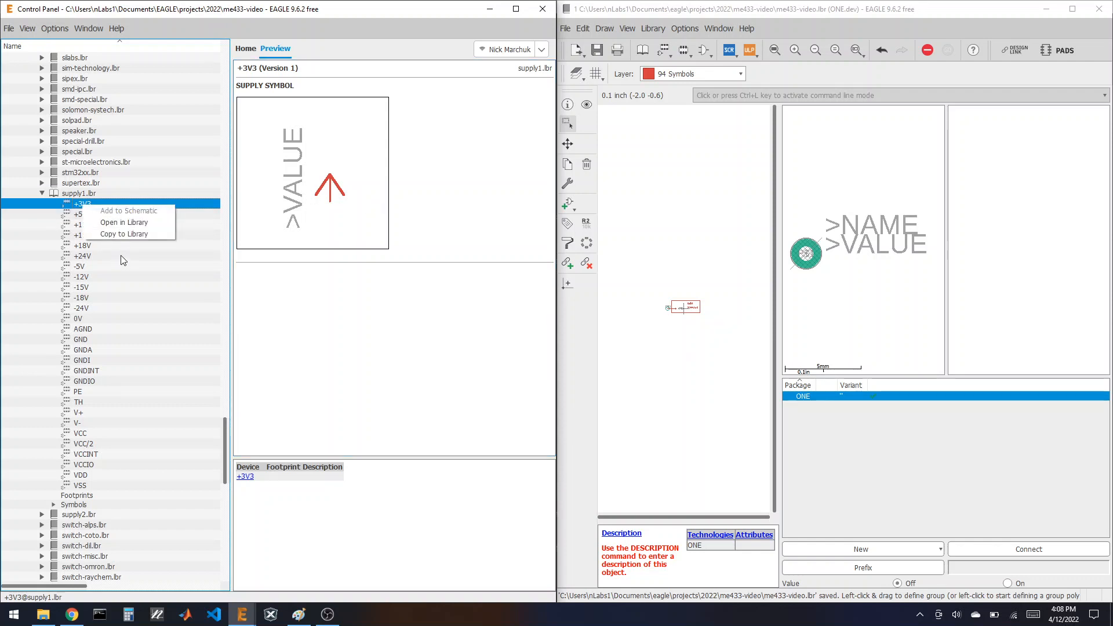
pyautogui.click(124, 234)
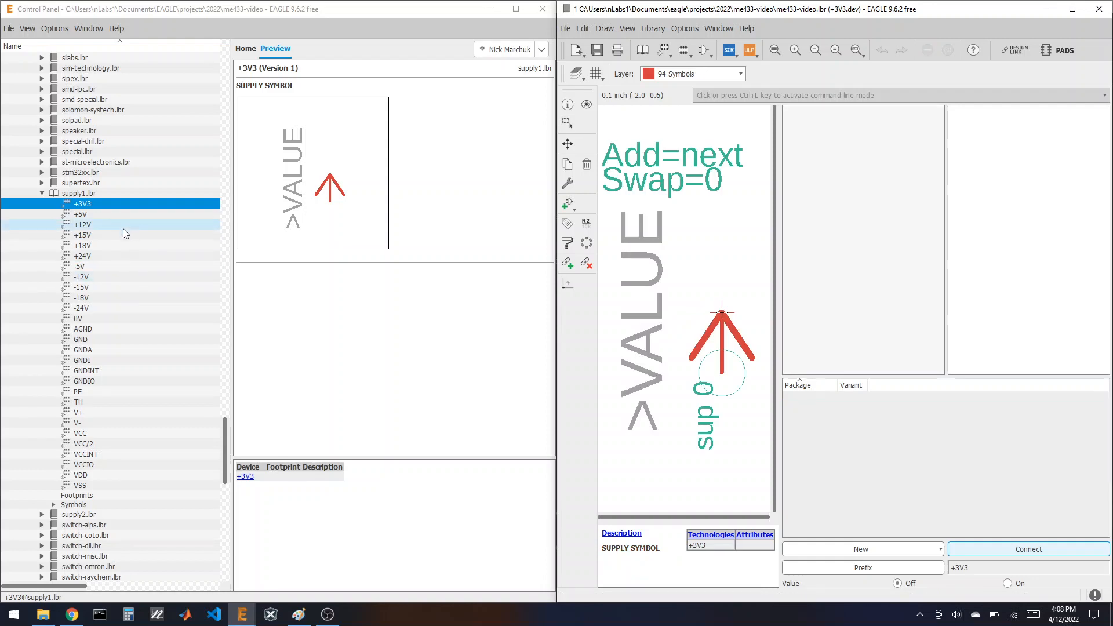
# Step: Copy the +5V and GND supply devices as well, then bring the reference schematic forward
pyautogui.click(90, 216)
pyautogui.rightClick(91, 216)
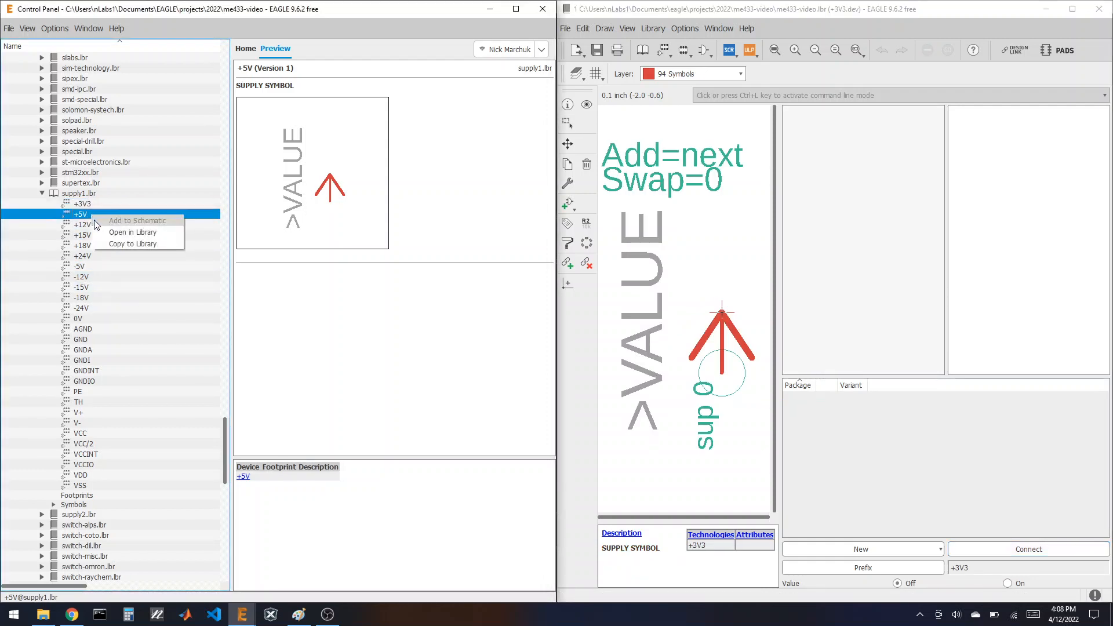
pyautogui.click(116, 244)
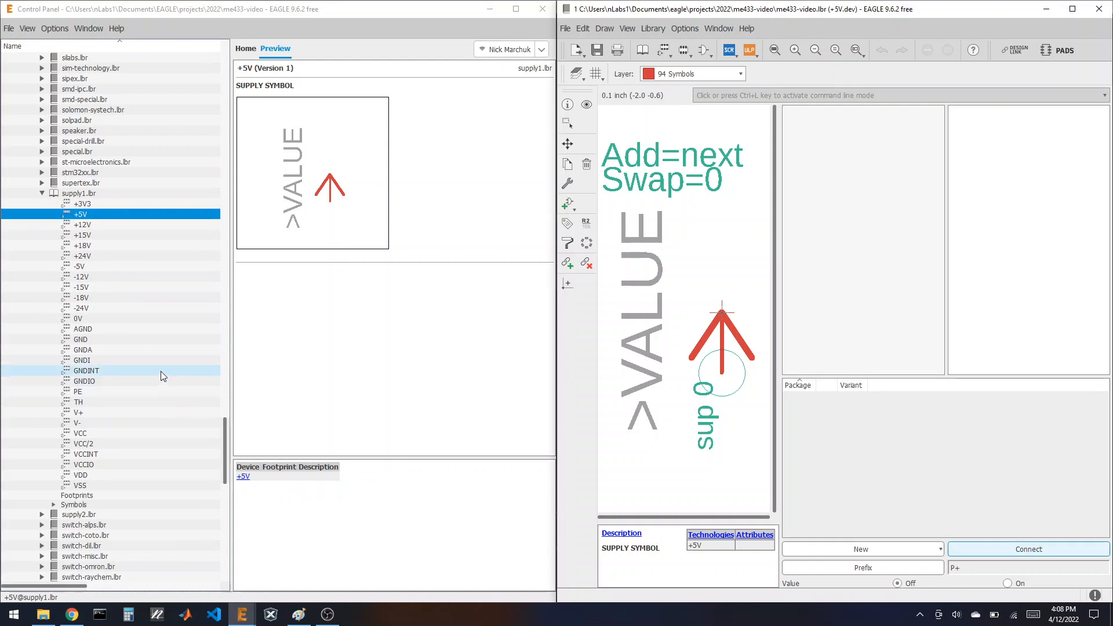
pyautogui.click(115, 340)
pyautogui.rightClick(113, 341)
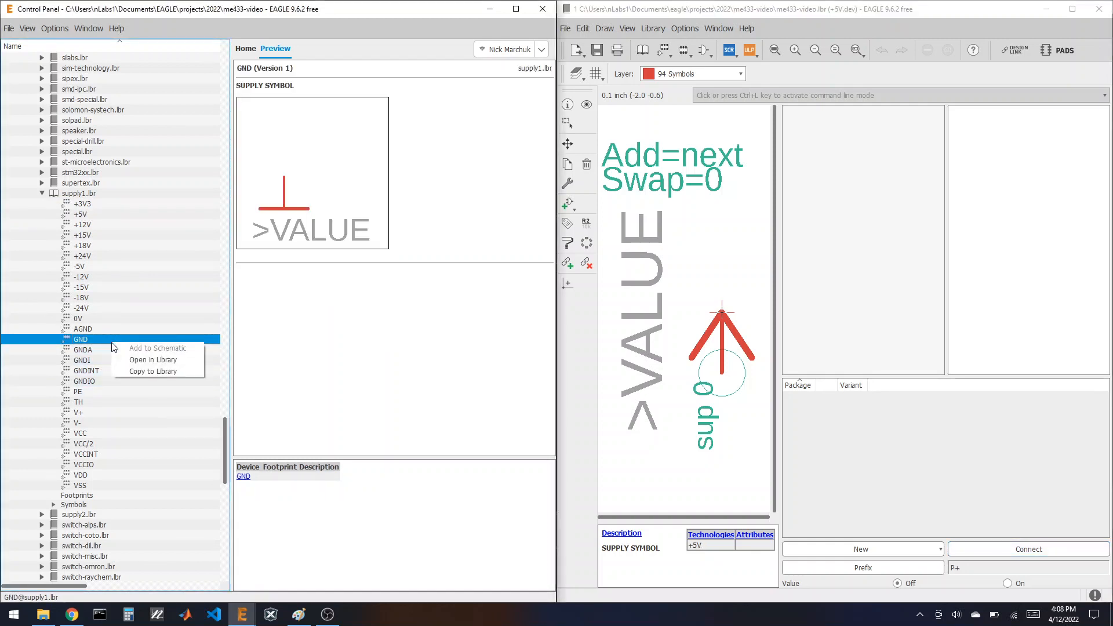
pyautogui.click(138, 372)
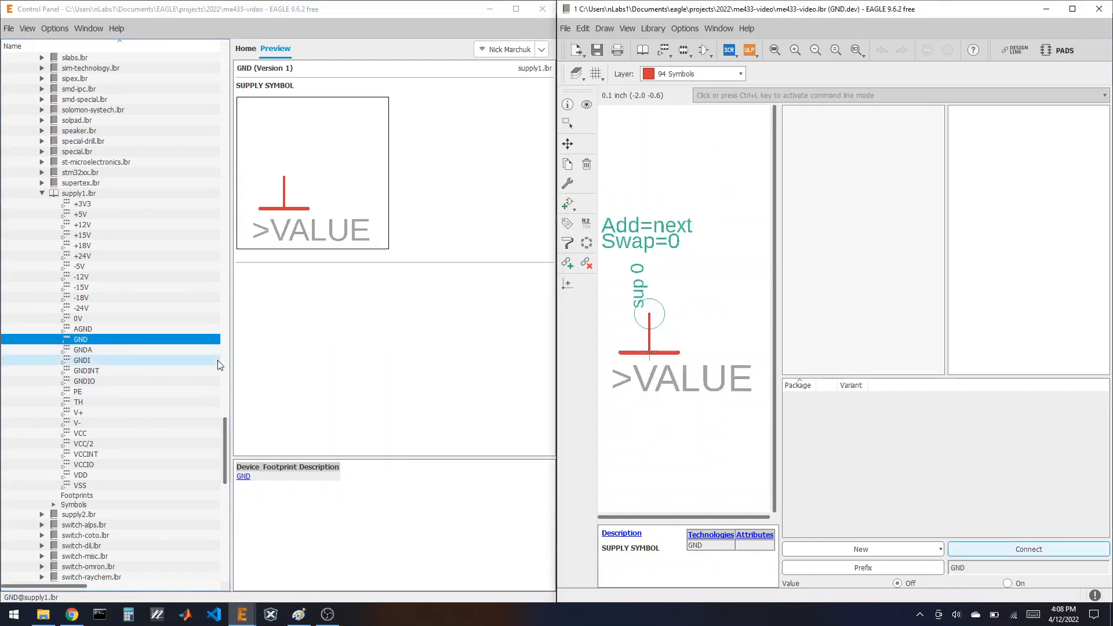
pyautogui.click(71, 614)
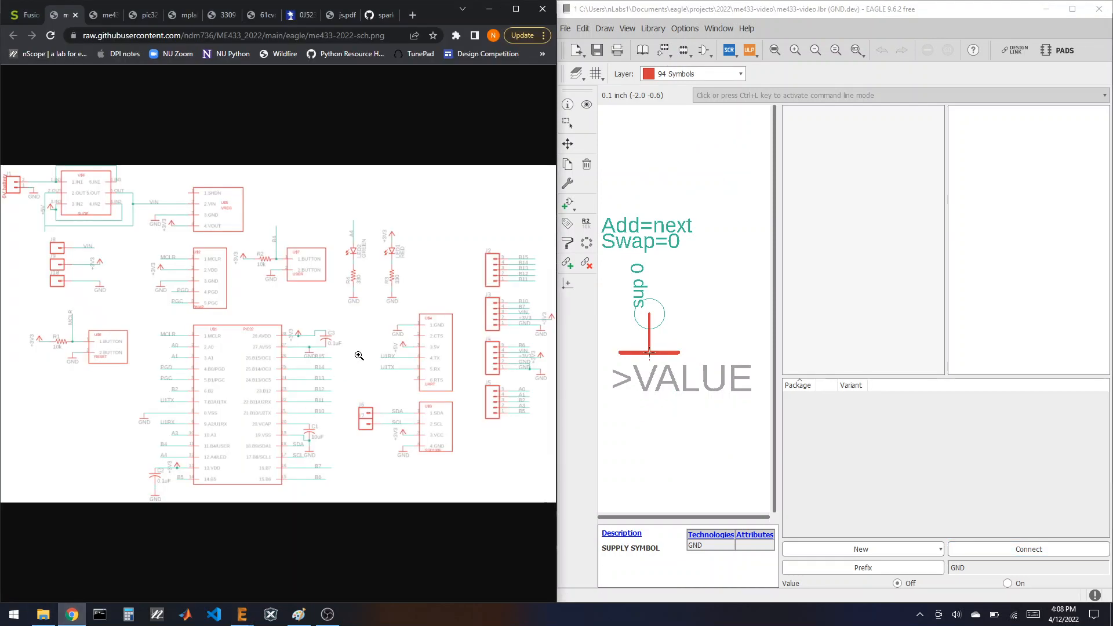
# Step: Zoom the schematic in around J2 and back out, maximize EAGLE, and open the 1X01 footprint
pyautogui.click(529, 264)
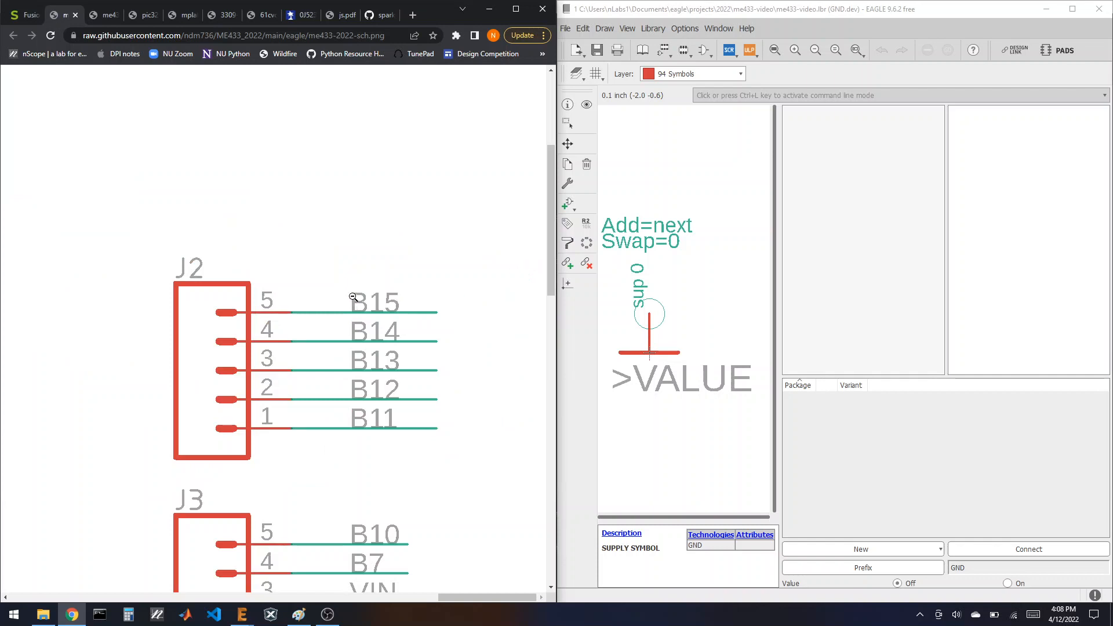
pyautogui.click(371, 299)
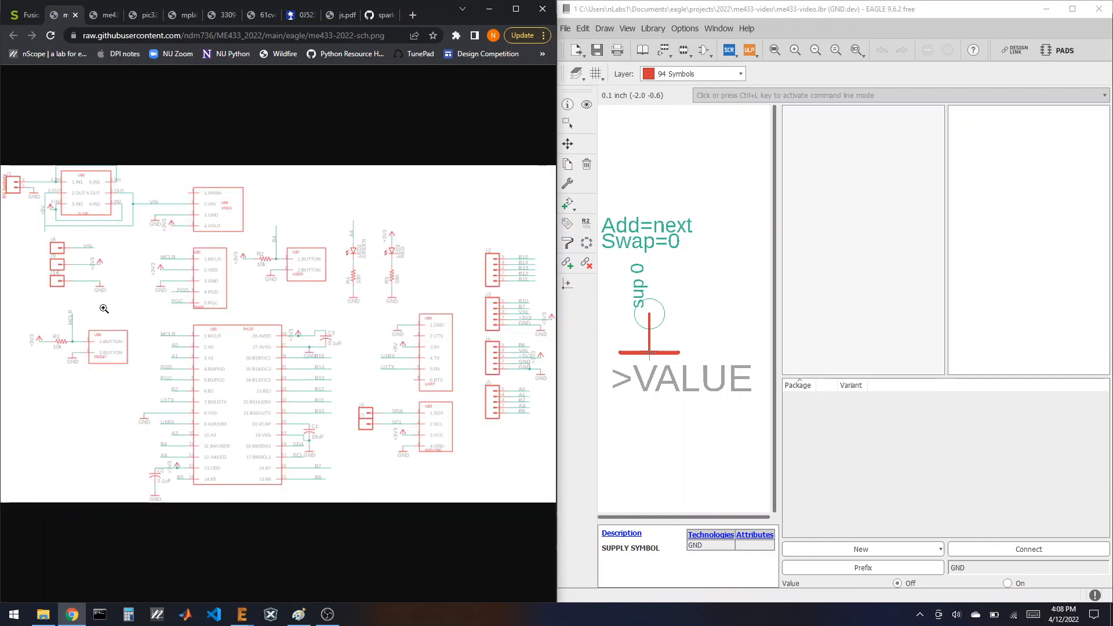
pyautogui.moveTo(767, 8); pyautogui.dragTo(1009, 216)
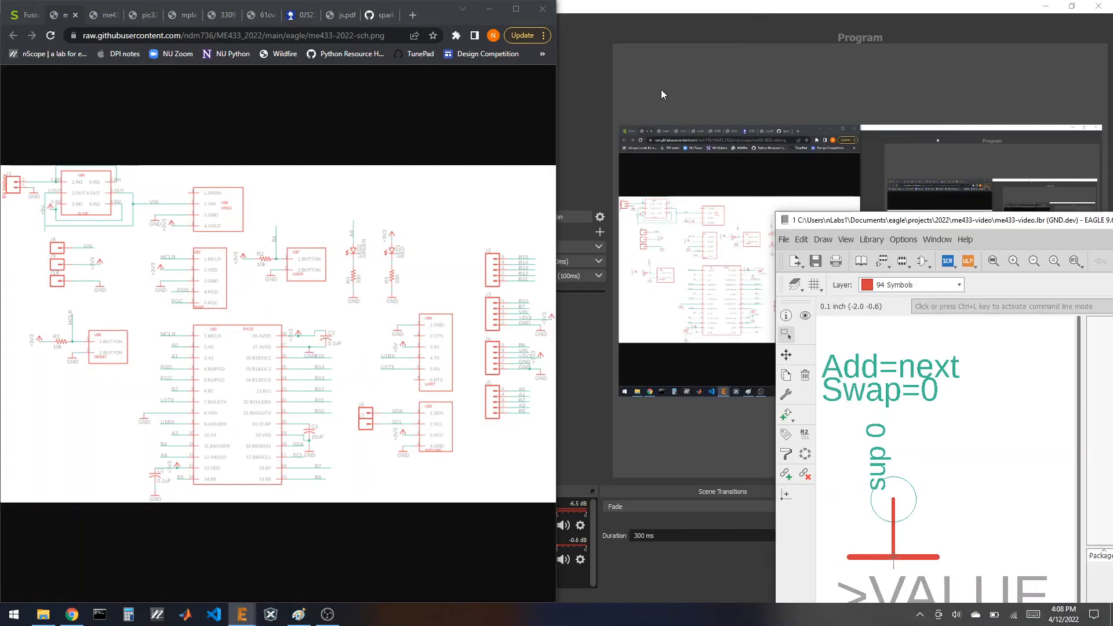
pyautogui.doubleClick(1001, 223)
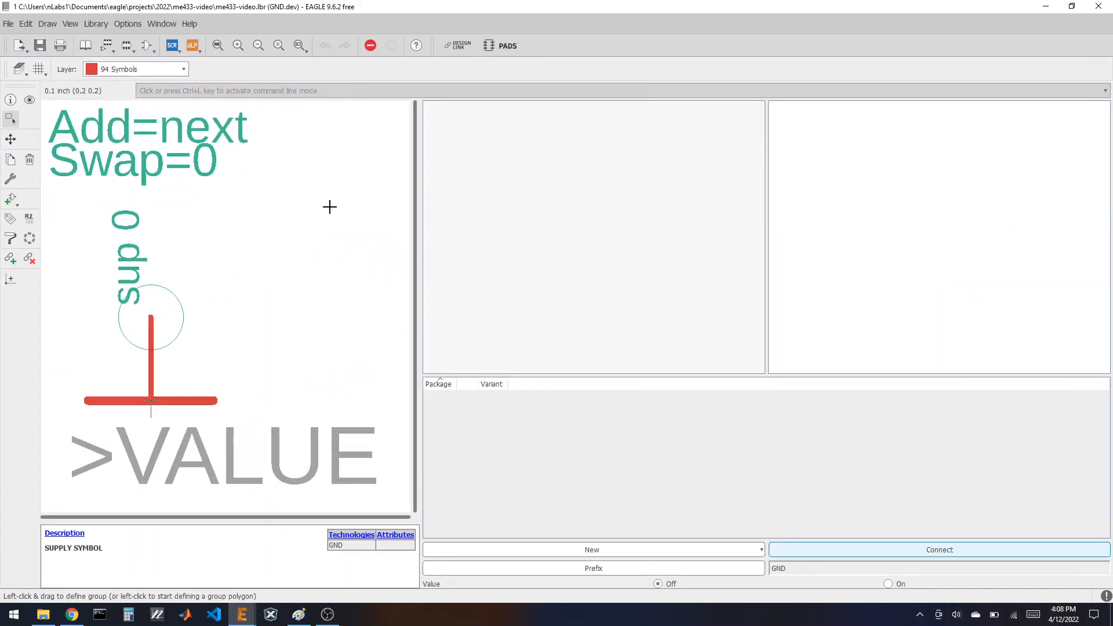
pyautogui.click(126, 46)
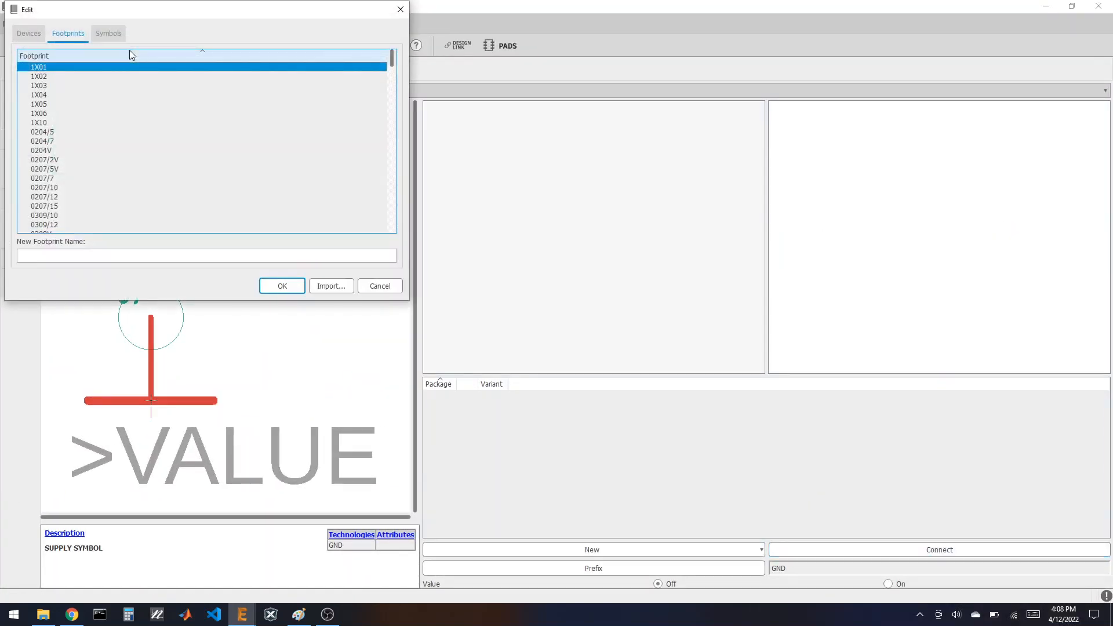
pyautogui.click(282, 286)
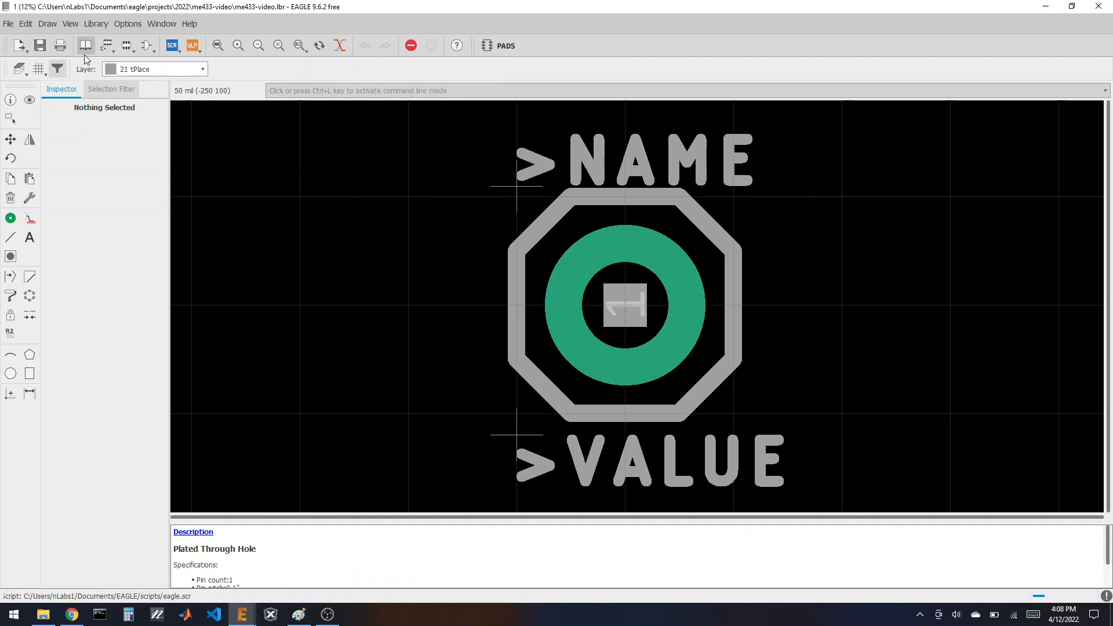
# Step: From the library table of contents, select the DISPLAY device and open its DISPLAY footprint
pyautogui.click(85, 47)
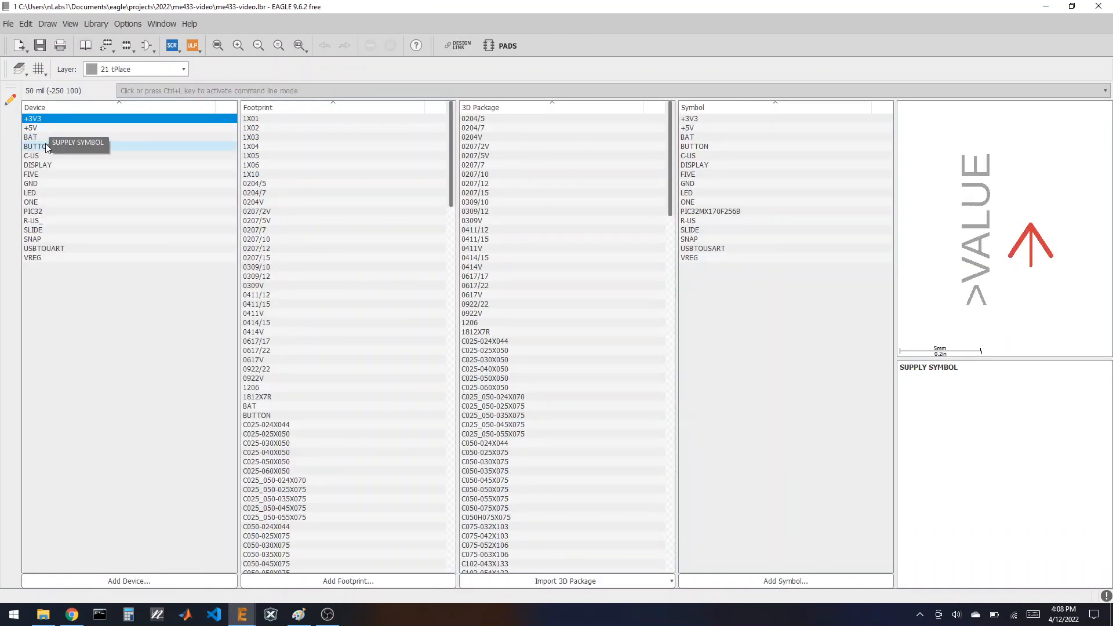
pyautogui.click(46, 165)
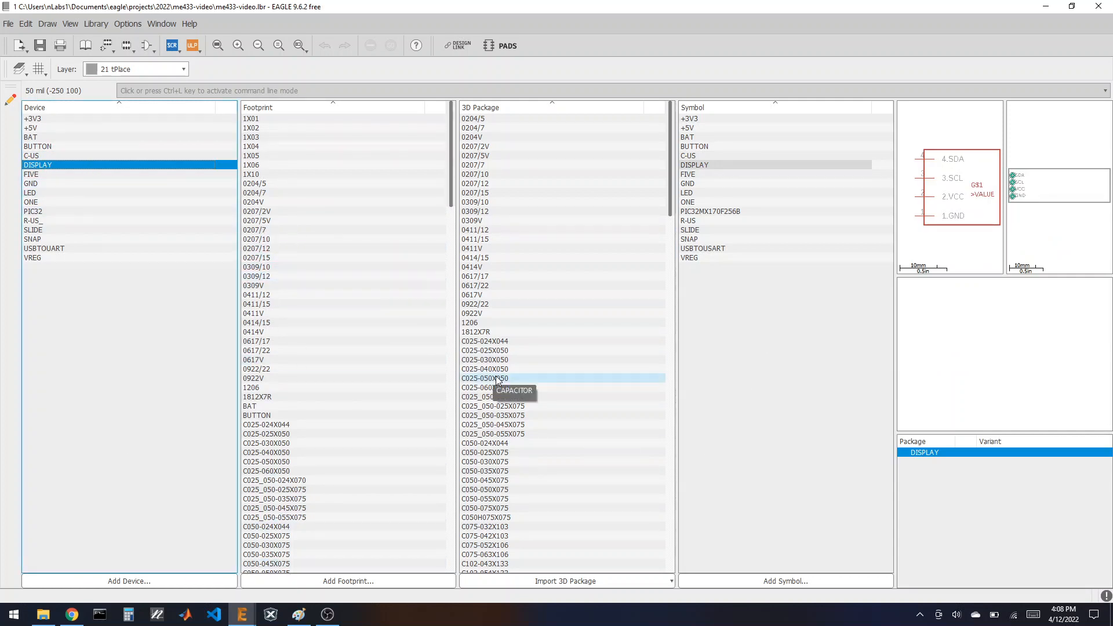
pyautogui.scroll(-5, 490, 377)
pyautogui.scroll(-20, 356, 405)
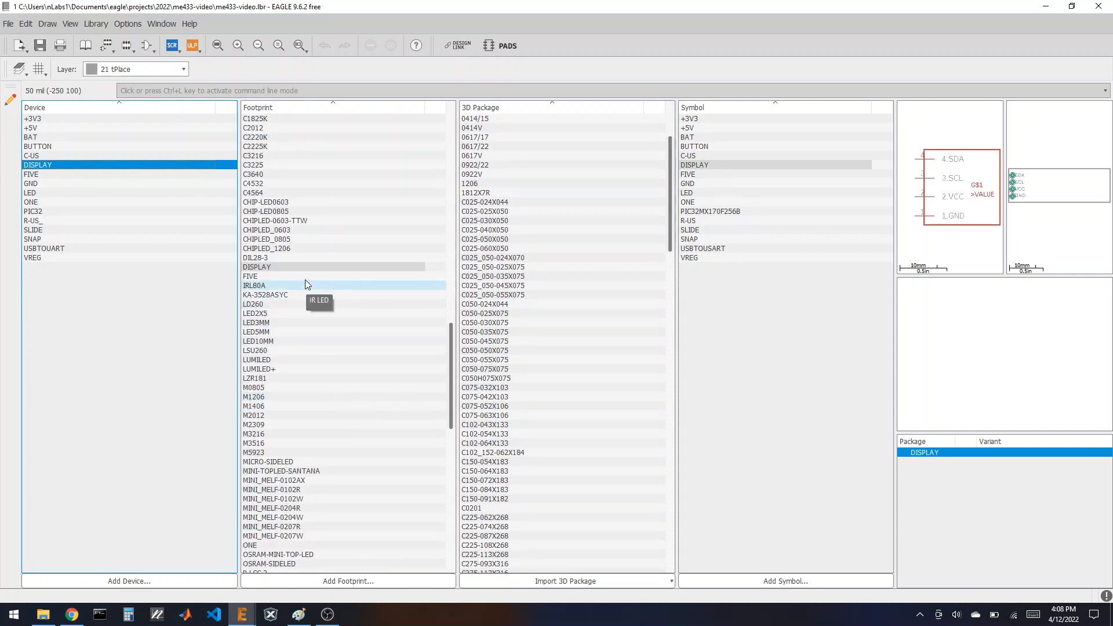
pyautogui.click(292, 267)
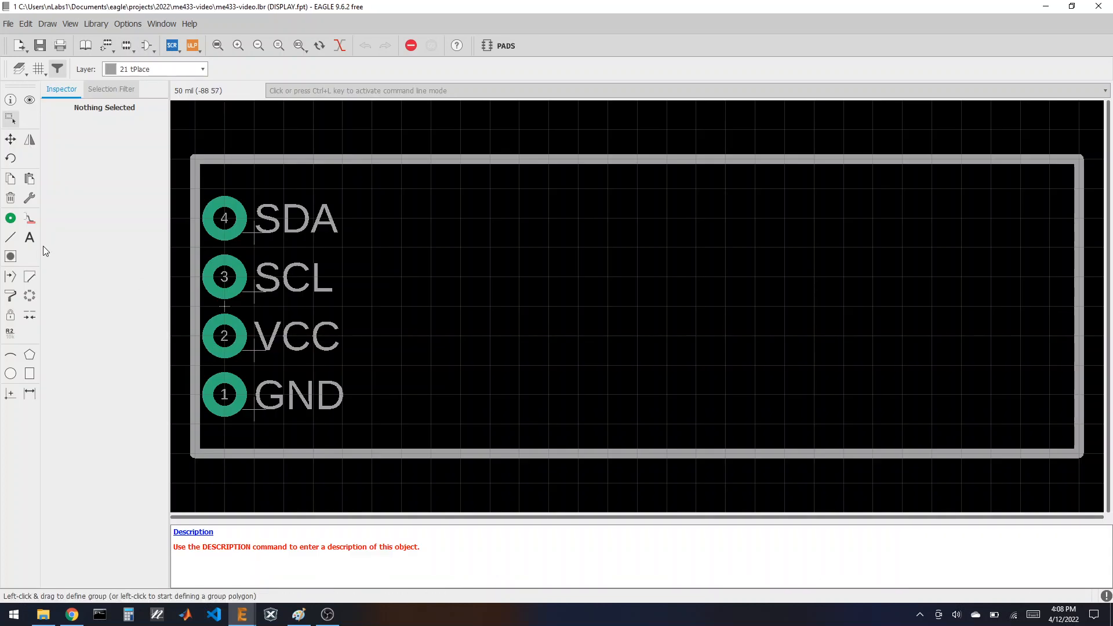
# Step: Place a >NAME text label at the DISPLAY footprint's centre with a >VALUE label just below
pyautogui.click(29, 237)
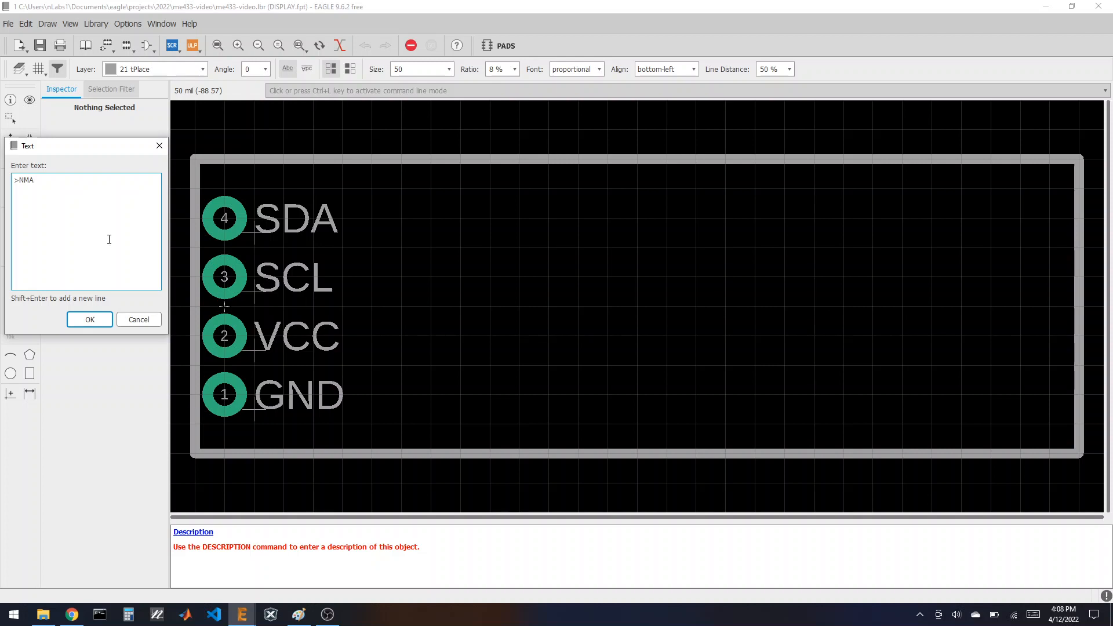
pyautogui.click(79, 320)
pyautogui.click(519, 276)
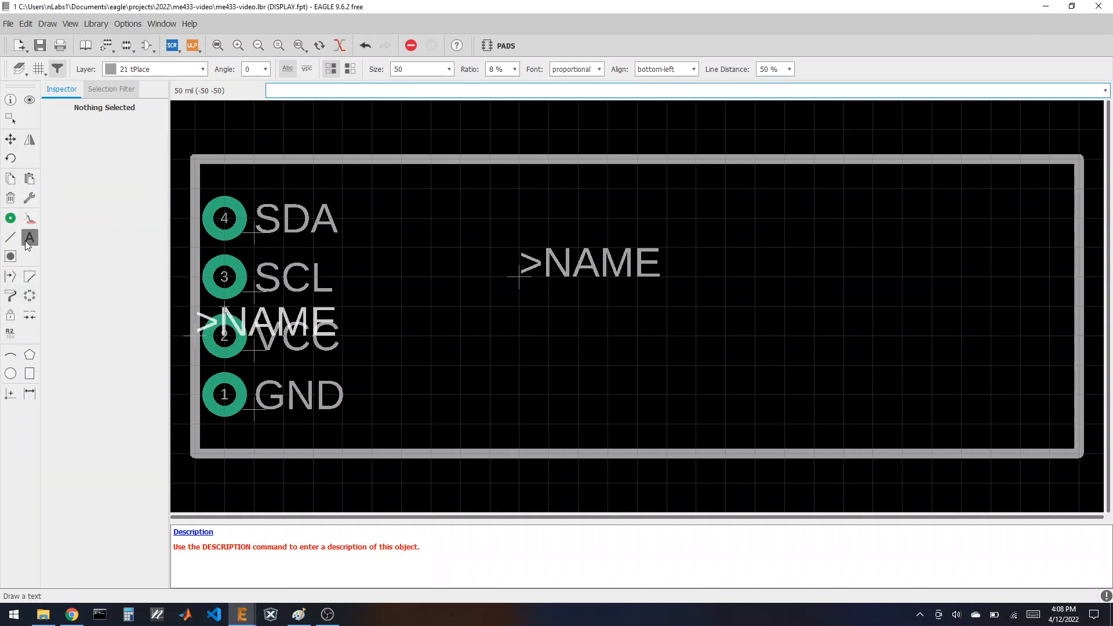
pyautogui.click(25, 241)
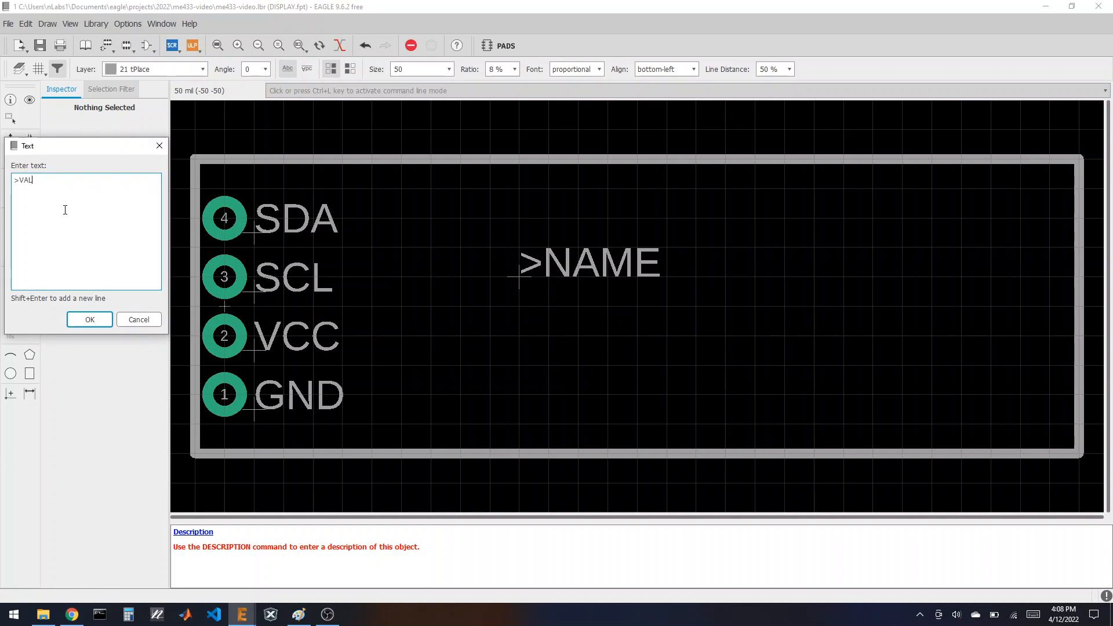
pyautogui.click(93, 320)
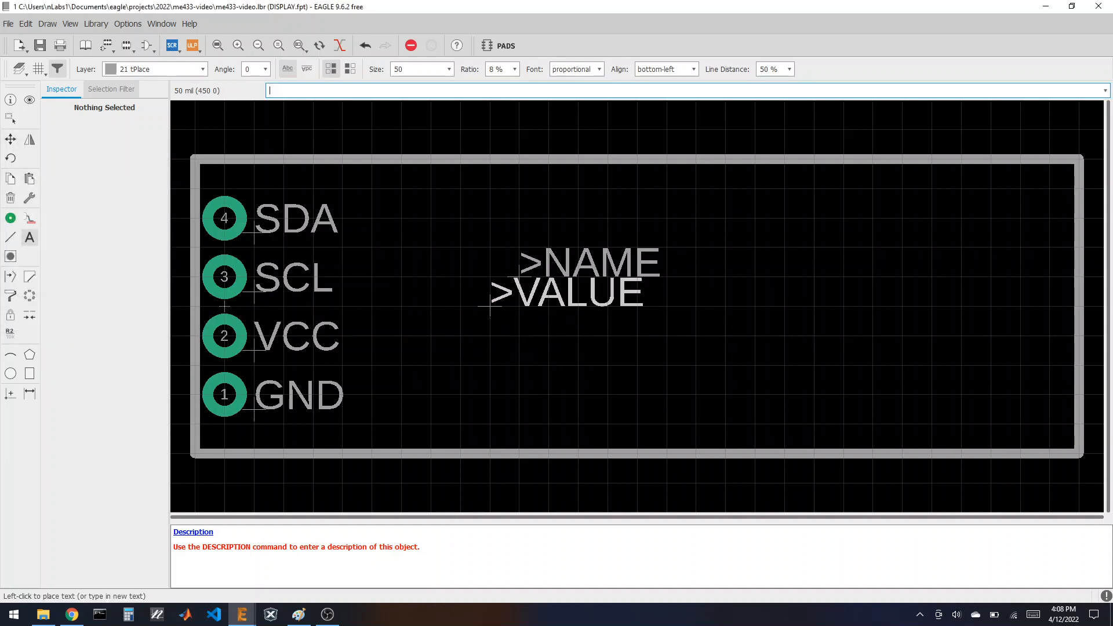
pyautogui.click(518, 305)
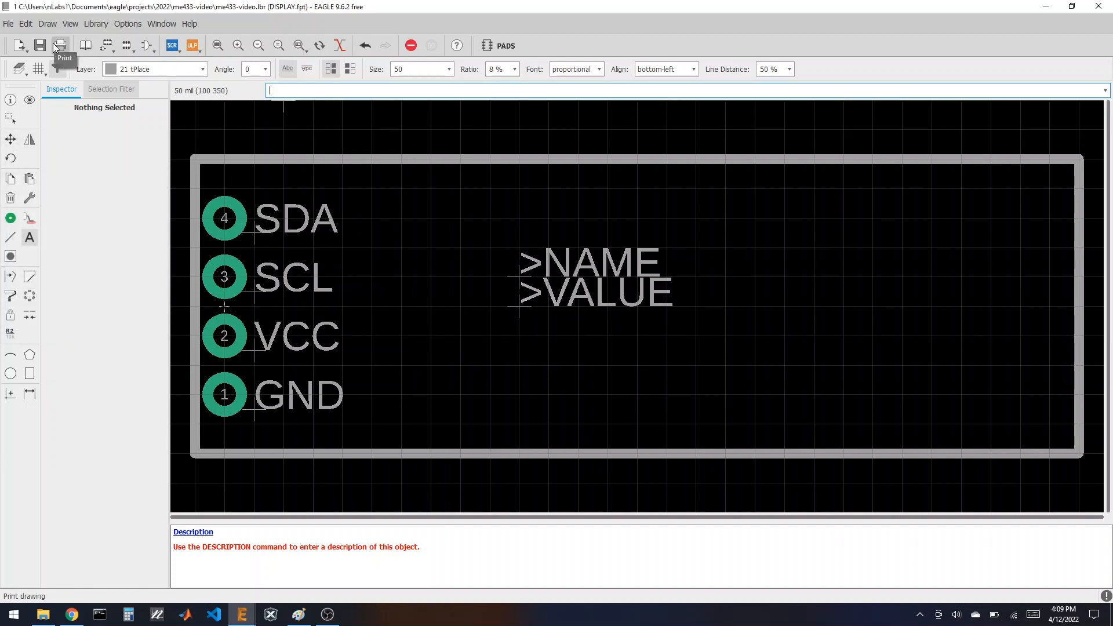
# Step: Open the USBTOUART footprint for editing from the package list
pyautogui.click(126, 45)
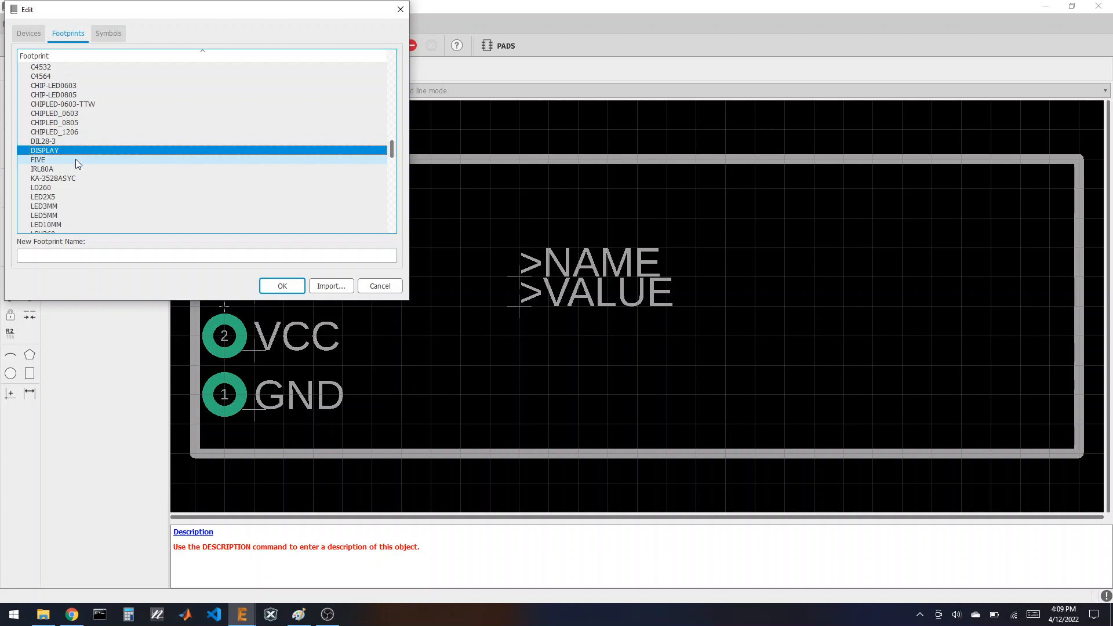
pyautogui.scroll(-10, 80, 162)
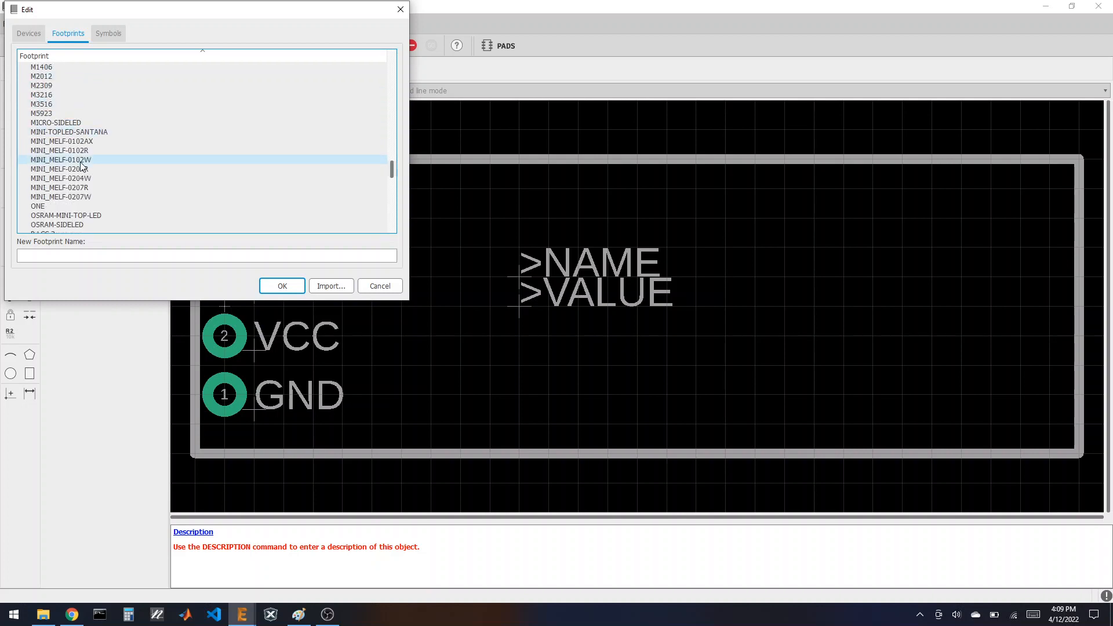
pyautogui.scroll(-12, 82, 165)
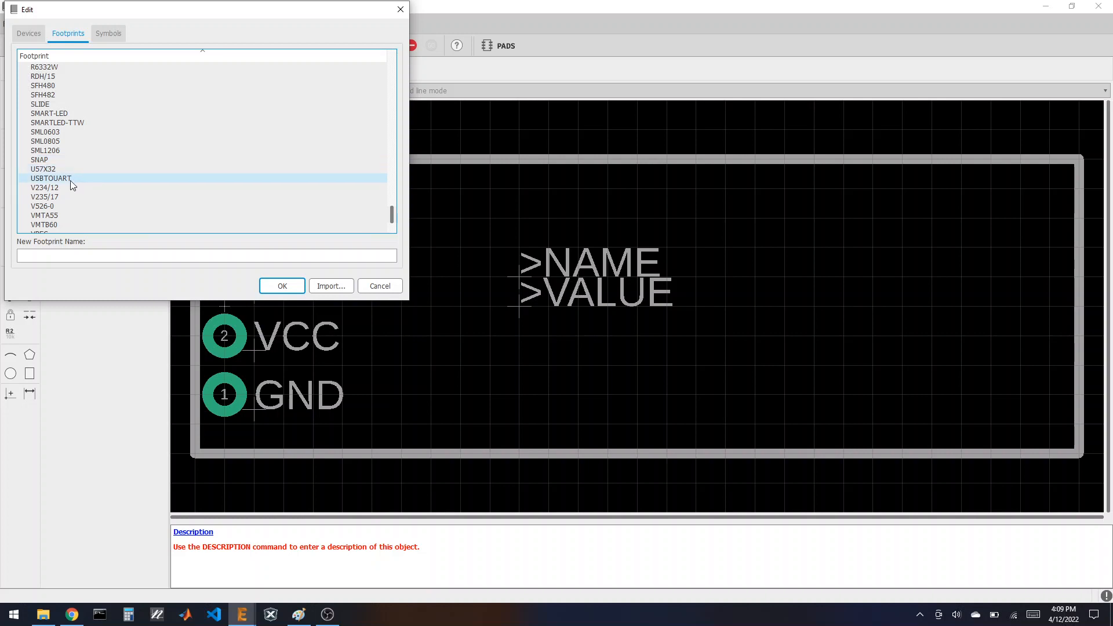
pyautogui.click(71, 180)
pyautogui.doubleClick(71, 180)
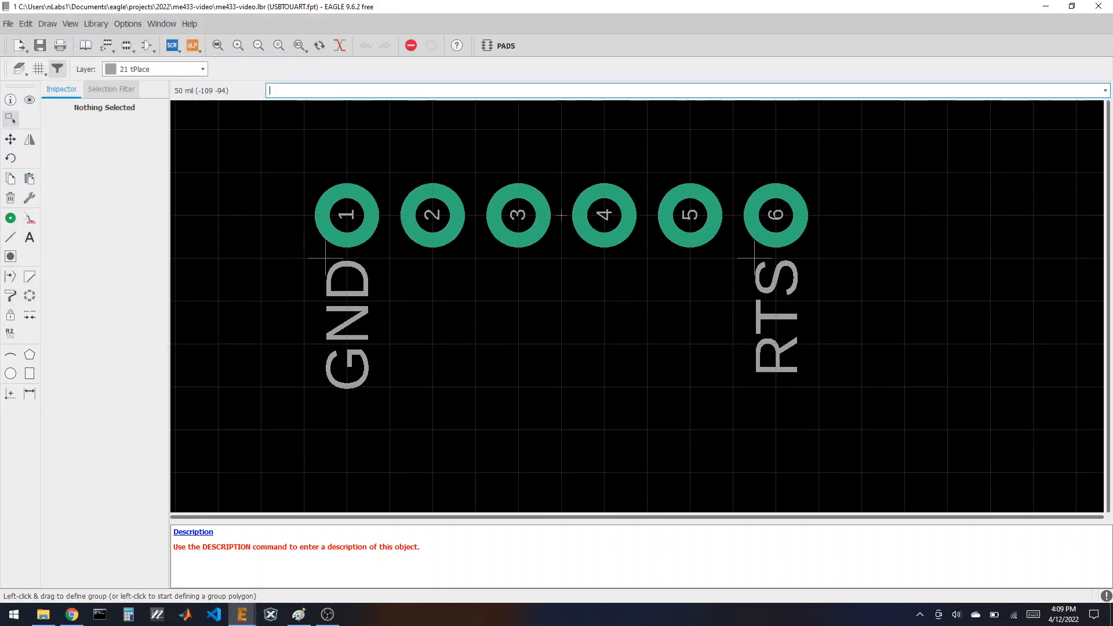
pyautogui.scroll(2, 588, 281)
# Step: Place >NAME above the USBTOUART pads with >VALUE just under it, then reopen the footprint list
pyautogui.click(30, 237)
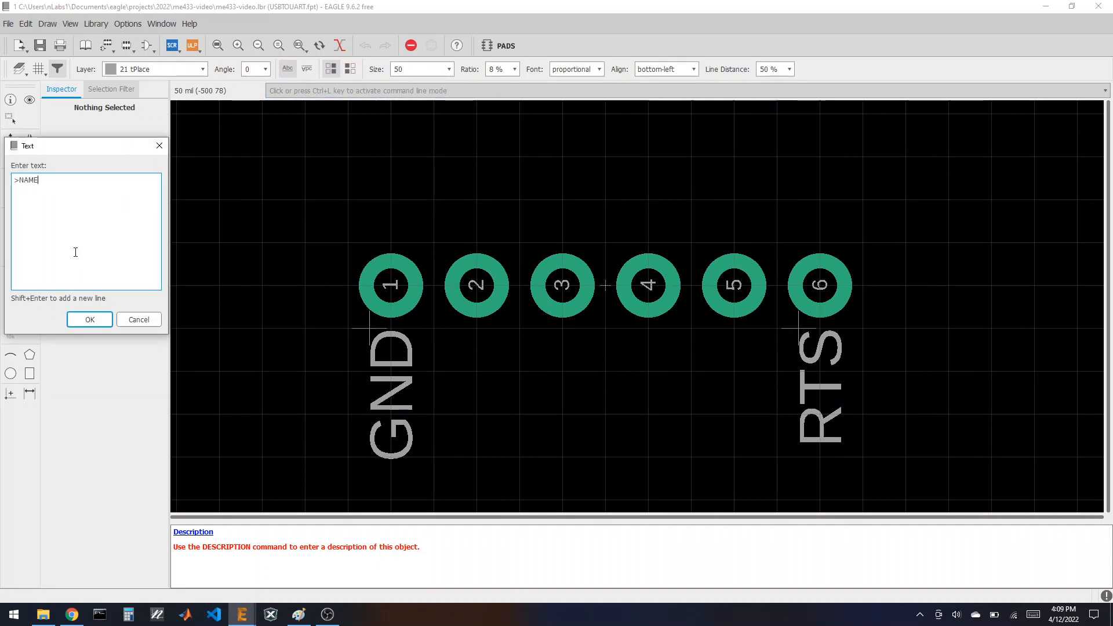
pyautogui.press('Return')
pyautogui.click(433, 200)
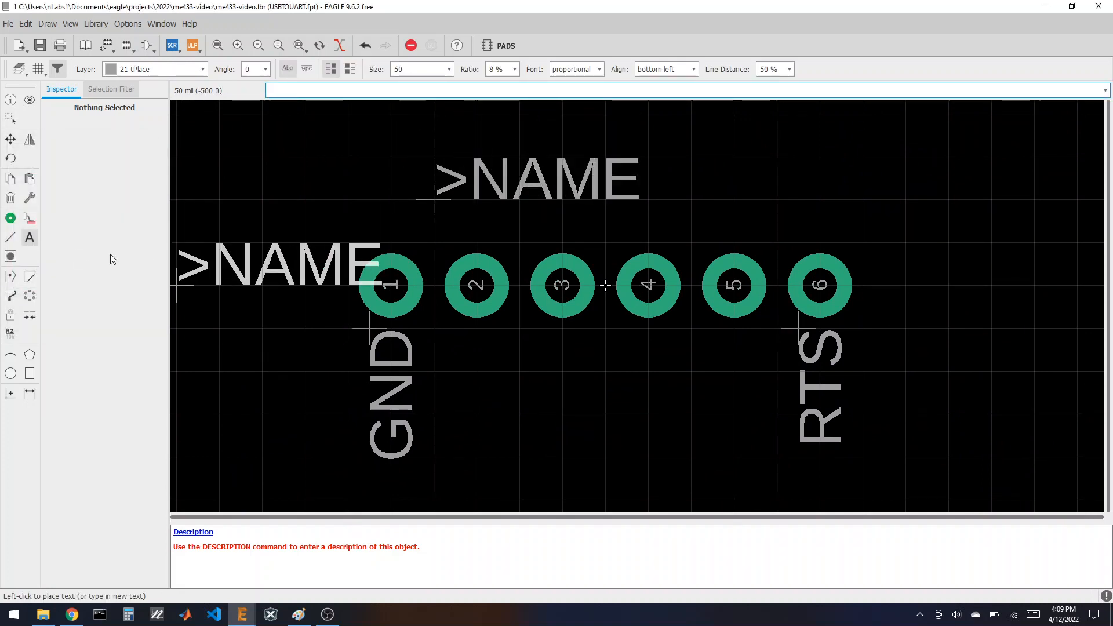
pyautogui.press('Escape')
pyautogui.write('>')
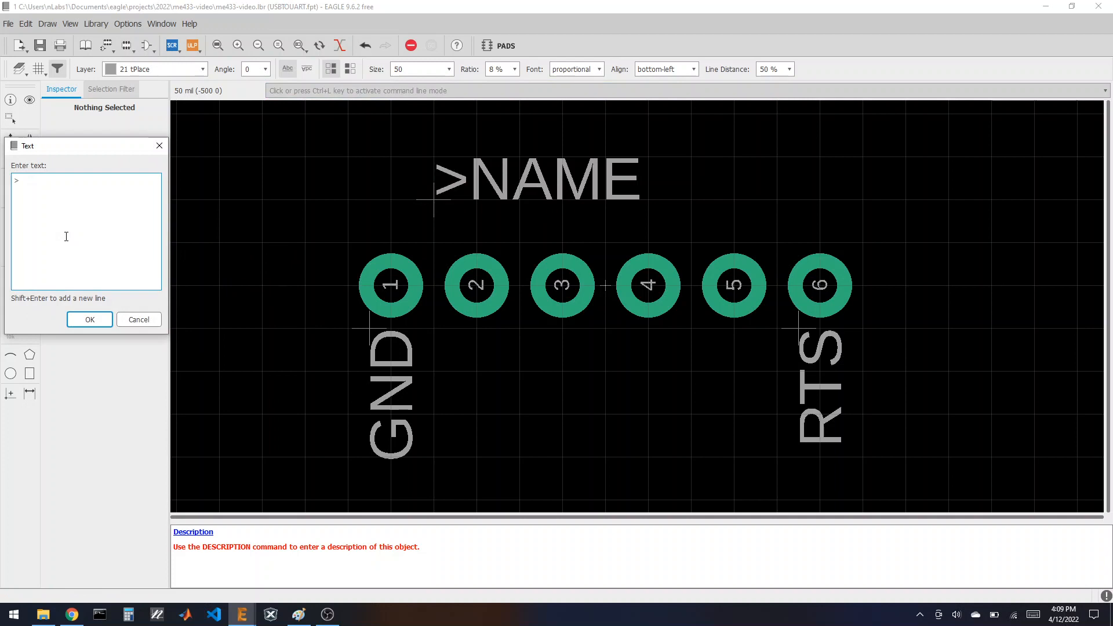
pyautogui.write('VALUE')
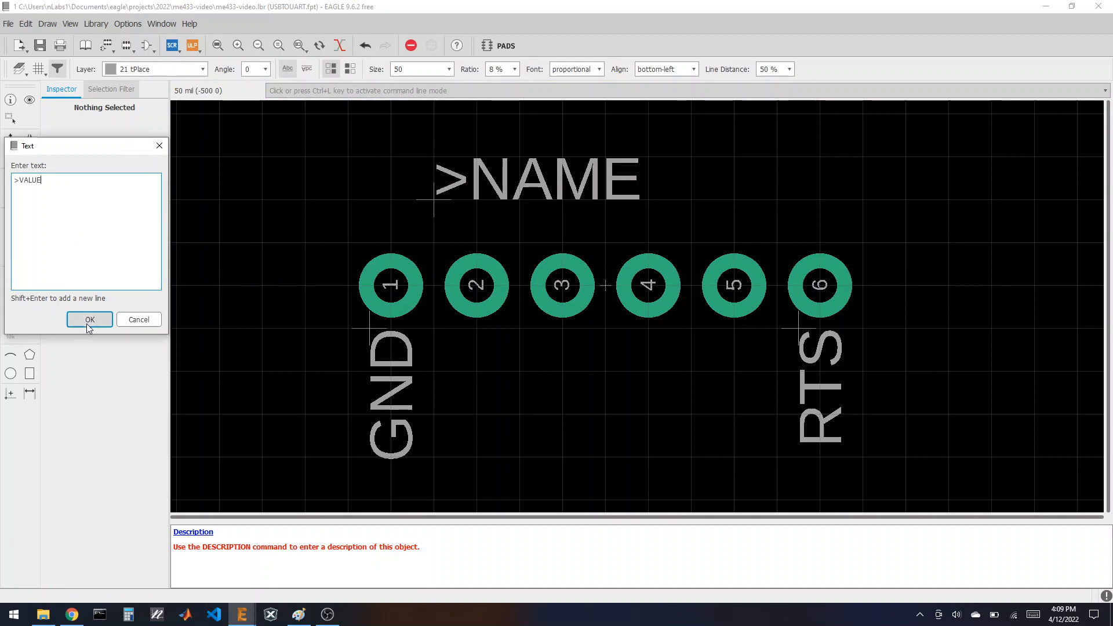
pyautogui.click(89, 320)
pyautogui.click(433, 243)
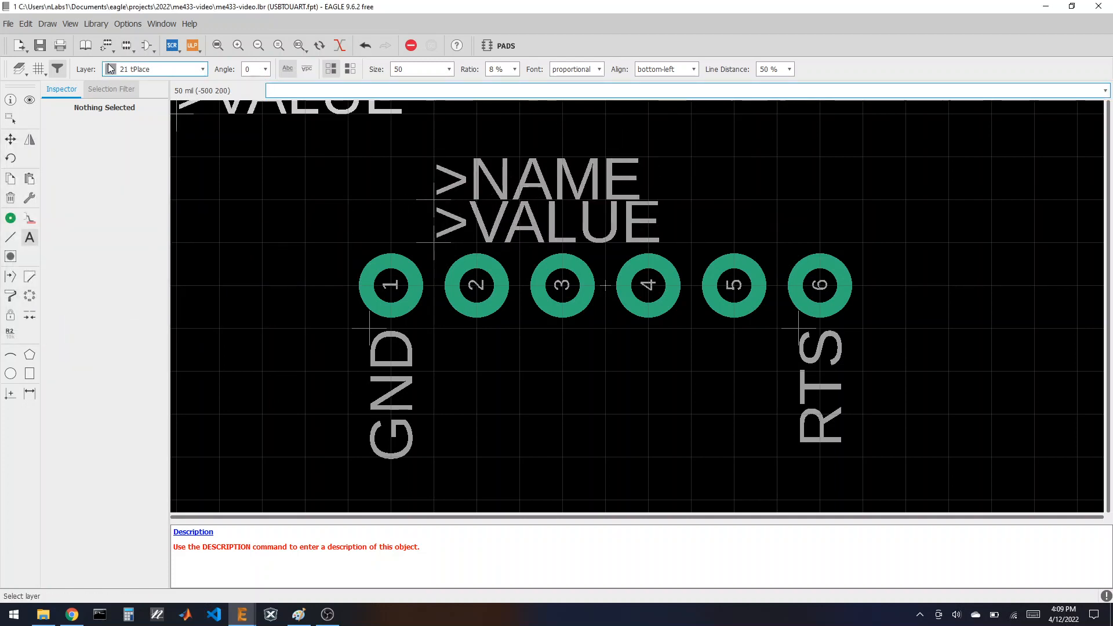
pyautogui.click(123, 50)
pyautogui.scroll(-2, 116, 200)
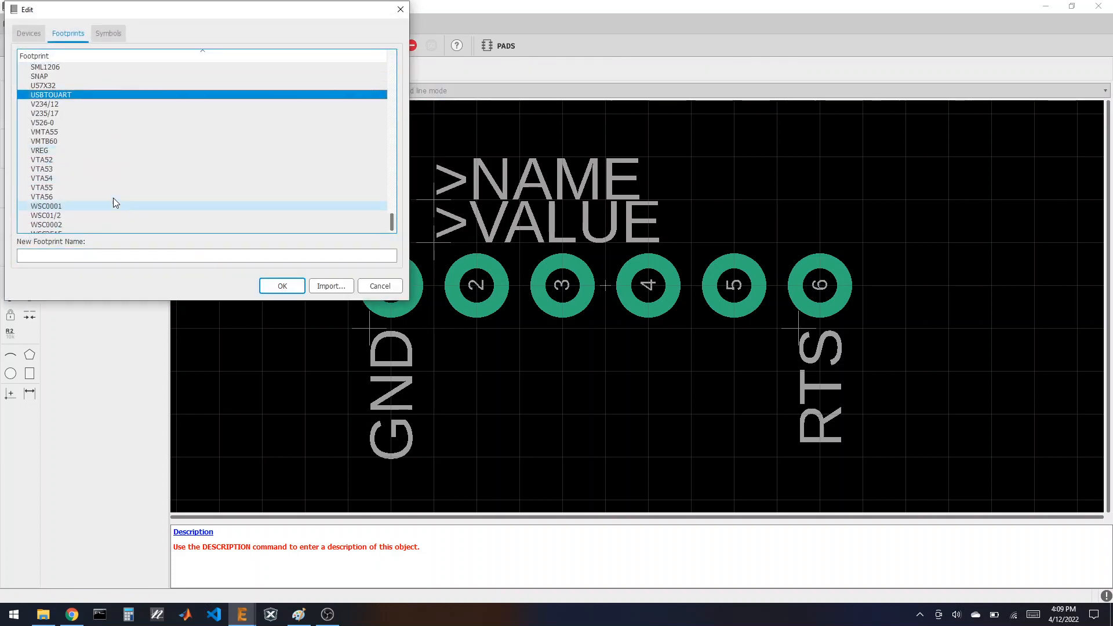
# Step: Open the VREG footprint and place a >NAME label inside the top of its outline
pyautogui.doubleClick(53, 150)
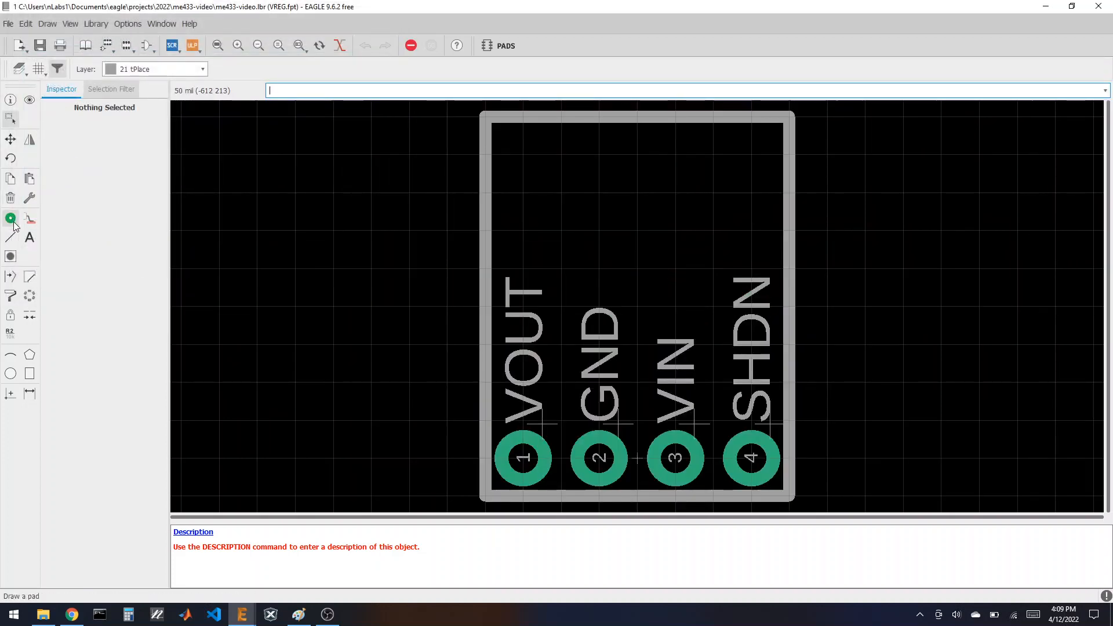
pyautogui.click(30, 238)
pyautogui.write('>')
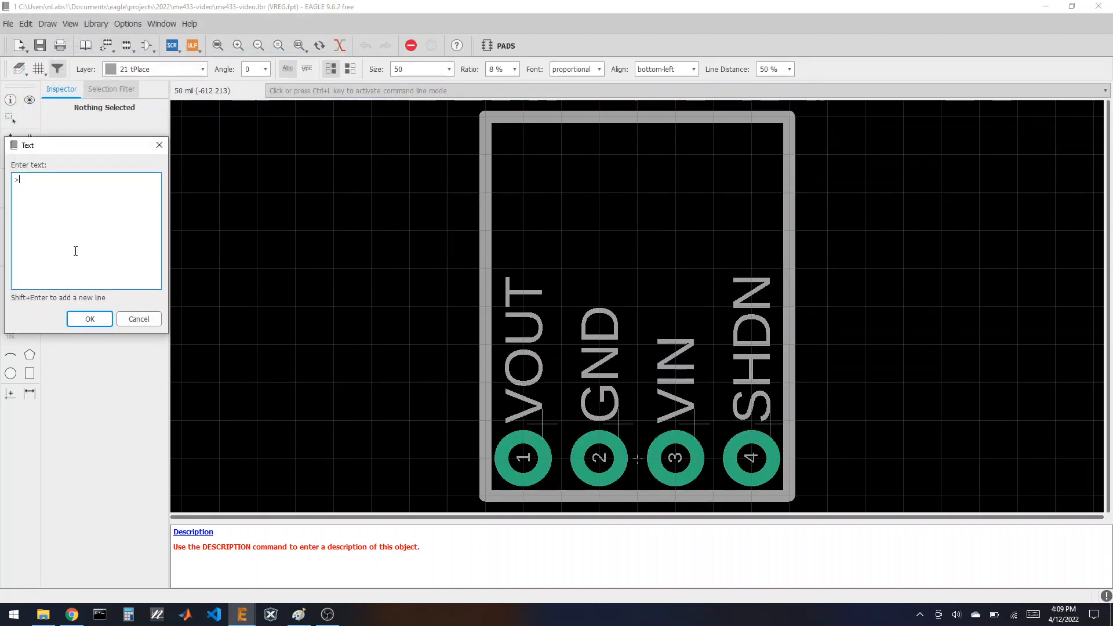
pyautogui.write('NAME')
pyautogui.press('Return')
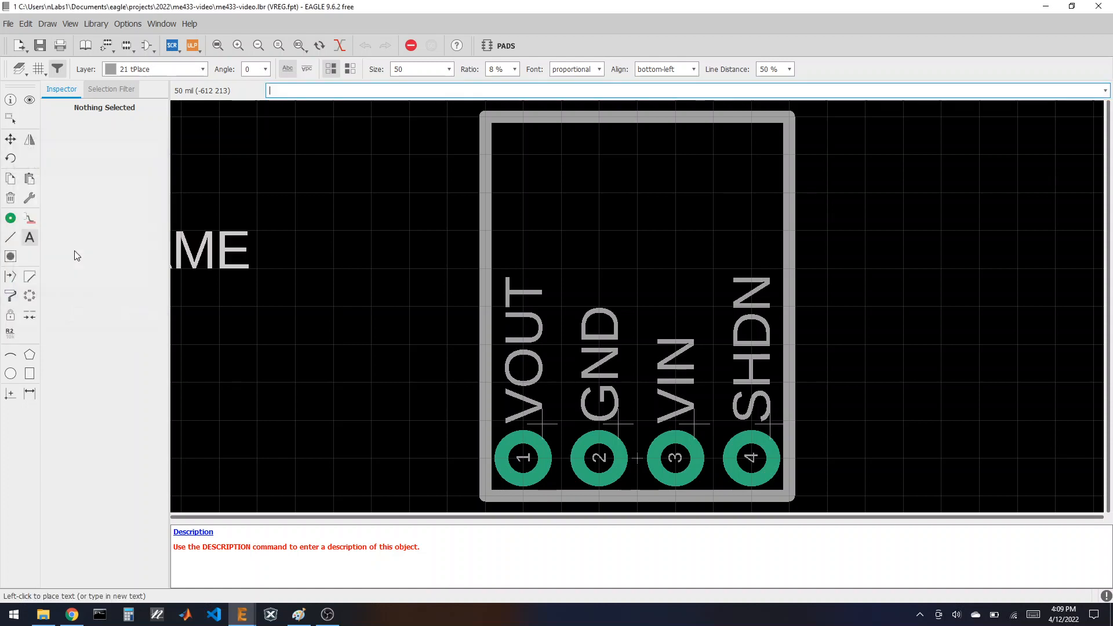
pyautogui.click(524, 191)
# Step: Add a >VALUE label just under >NAME, save the library, and return to the overview
pyautogui.press('Escape')
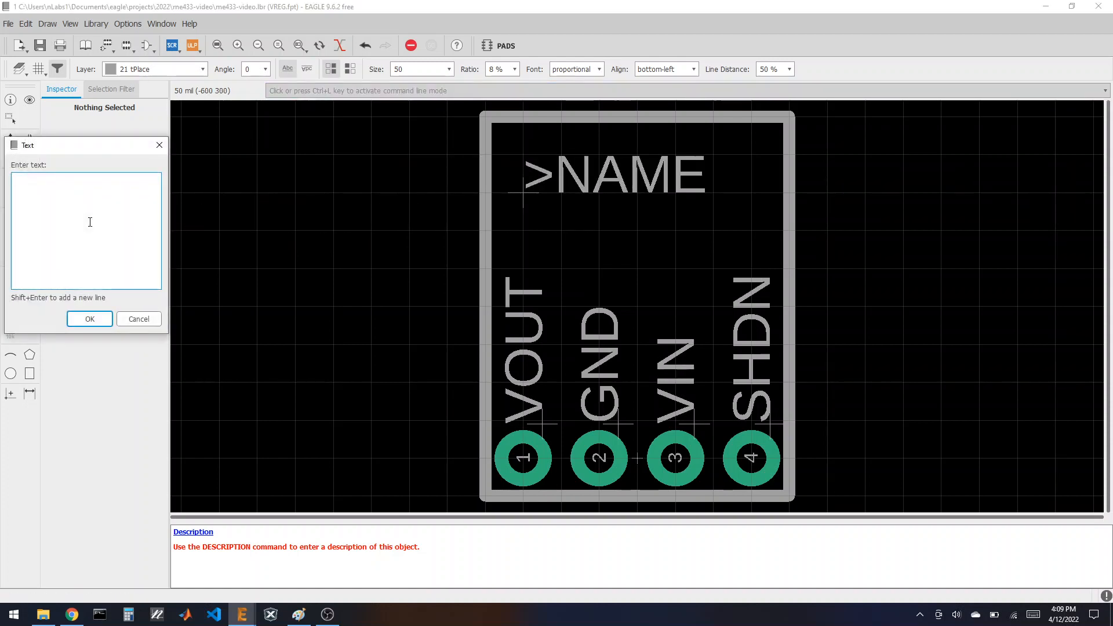
pyautogui.write('>VA')
pyautogui.press('BackSpace')
pyautogui.click(91, 320)
pyautogui.click(523, 230)
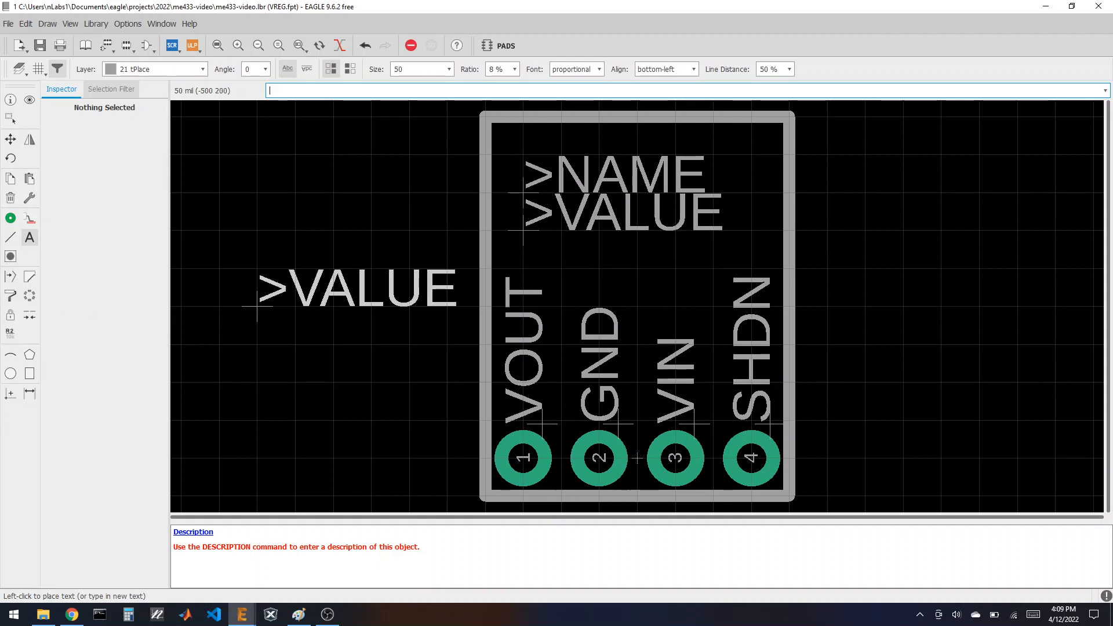
pyautogui.click(40, 44)
pyautogui.click(85, 45)
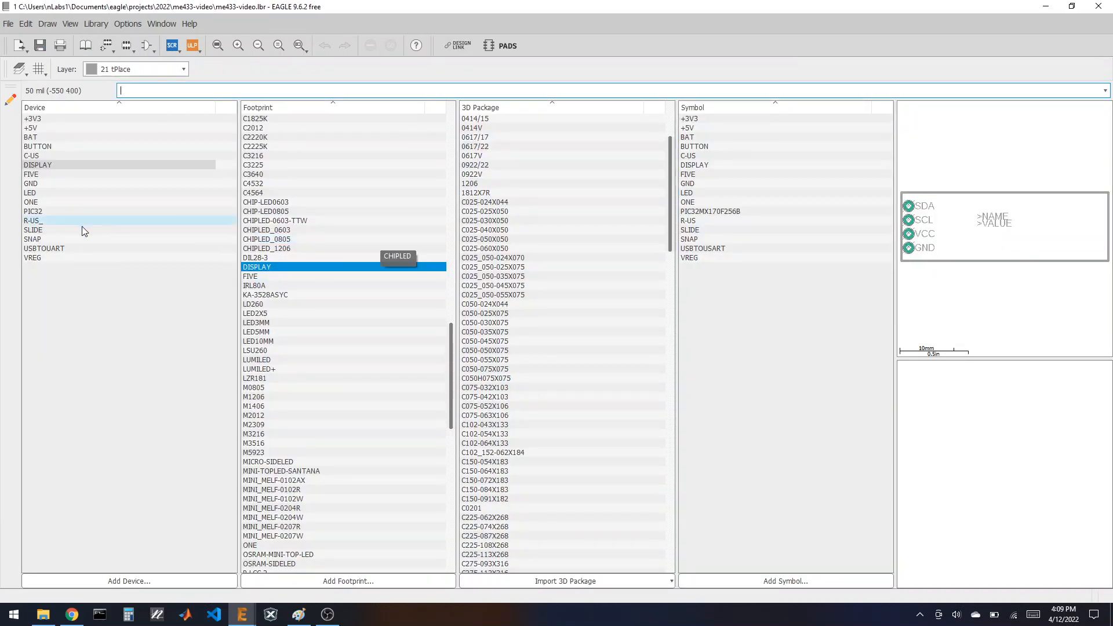
# Step: Preview the VREG, USBTOUART and SNAP devices, then open the SNAP footprint for editing
pyautogui.click(50, 256)
pyautogui.click(50, 248)
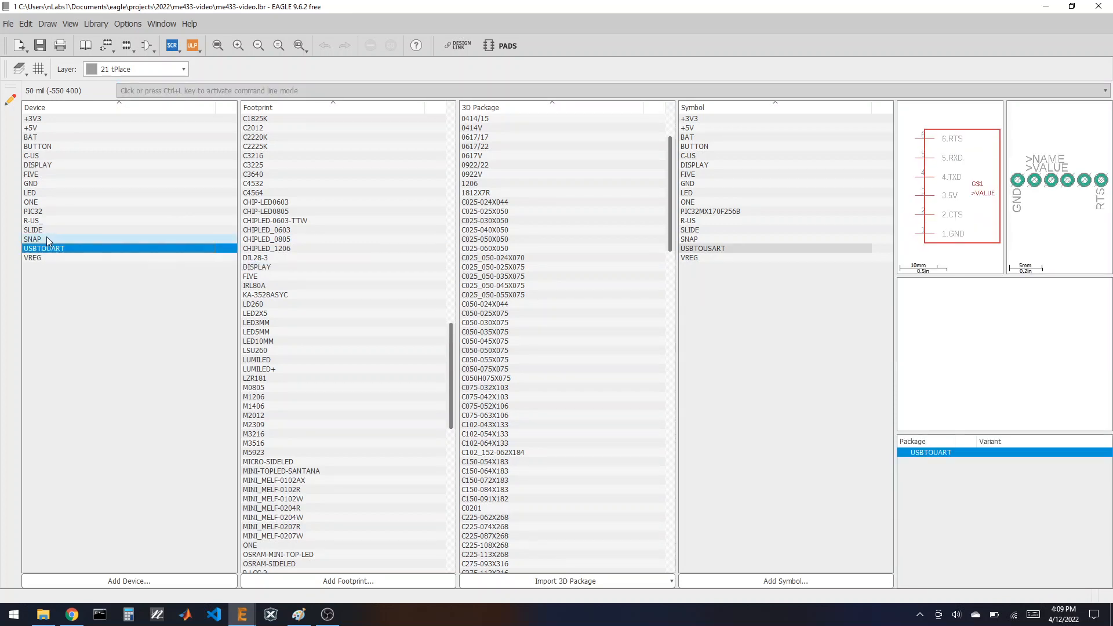
pyautogui.click(47, 239)
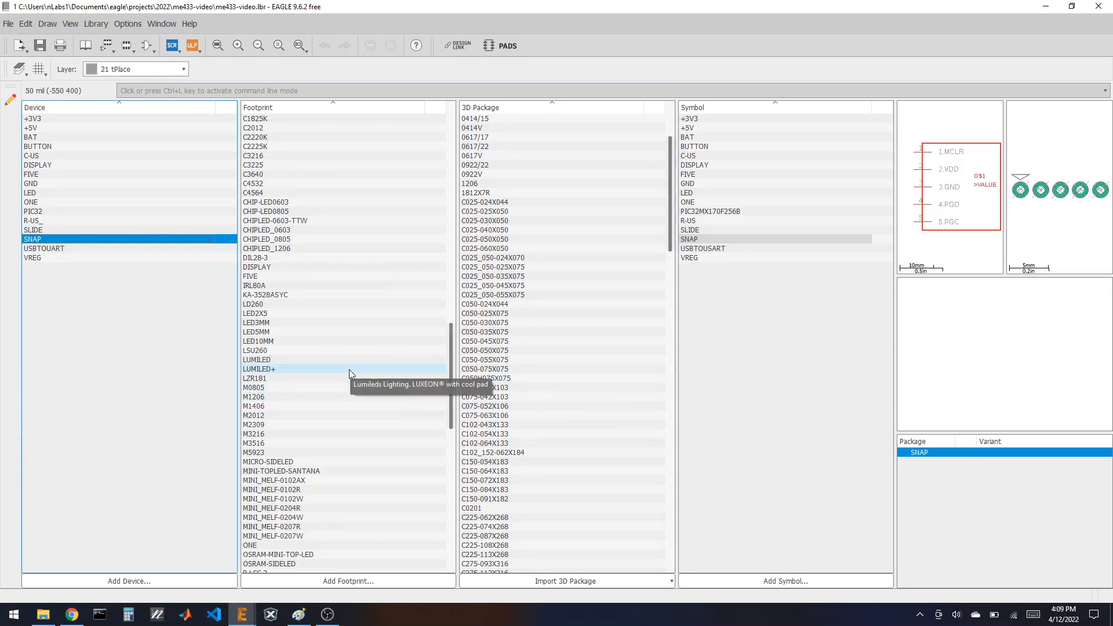
pyautogui.scroll(-20, 555, 313)
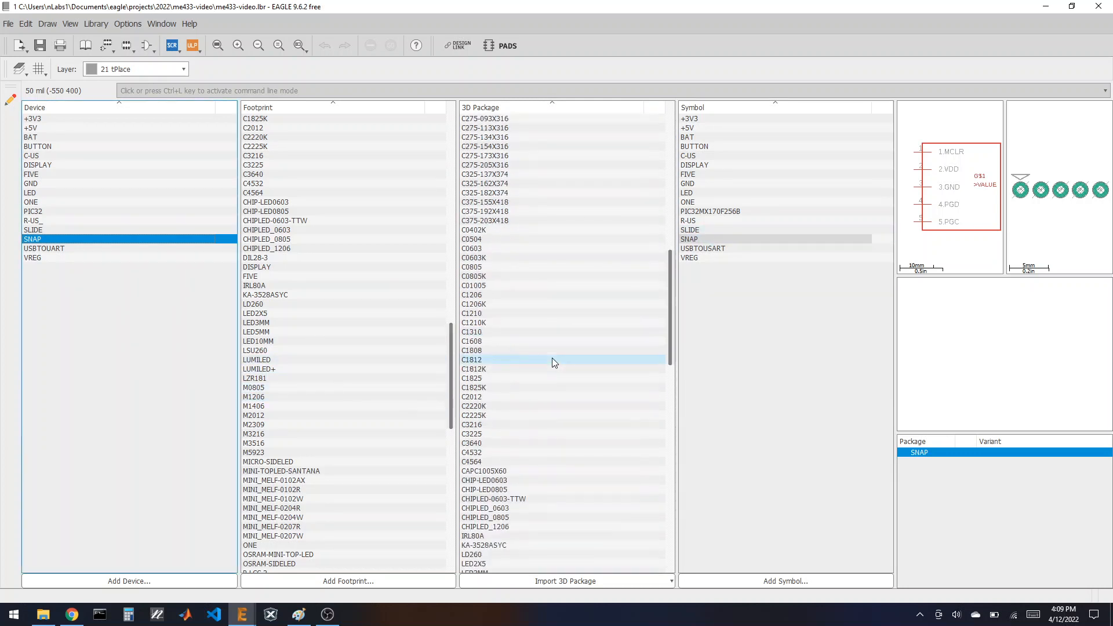
pyautogui.scroll(-1, 551, 369)
pyautogui.scroll(-20, 346, 375)
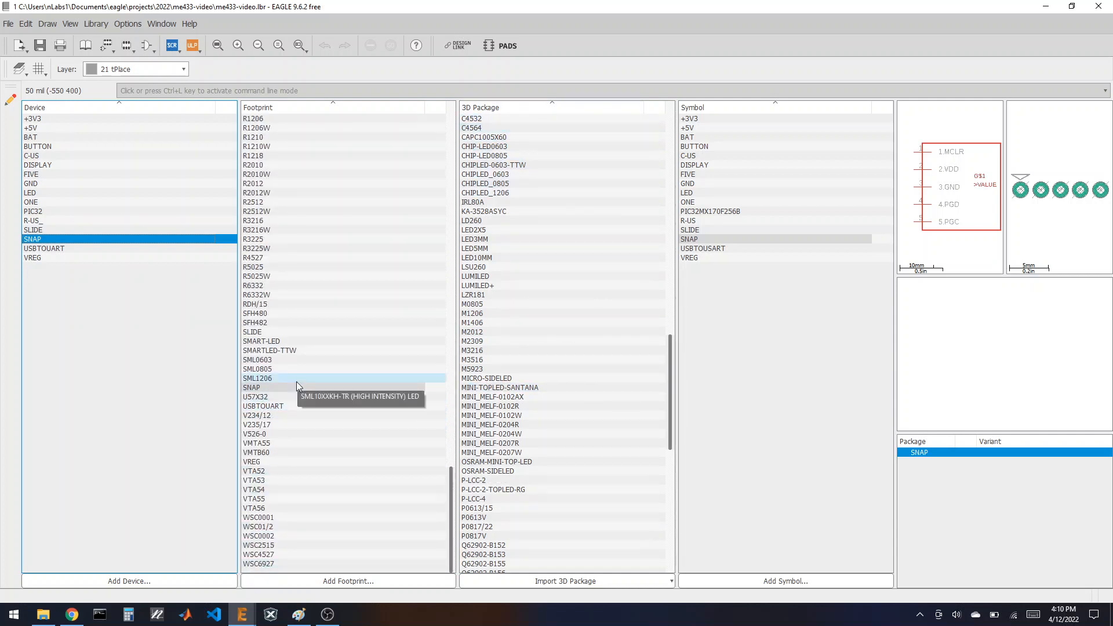
pyautogui.click(328, 388)
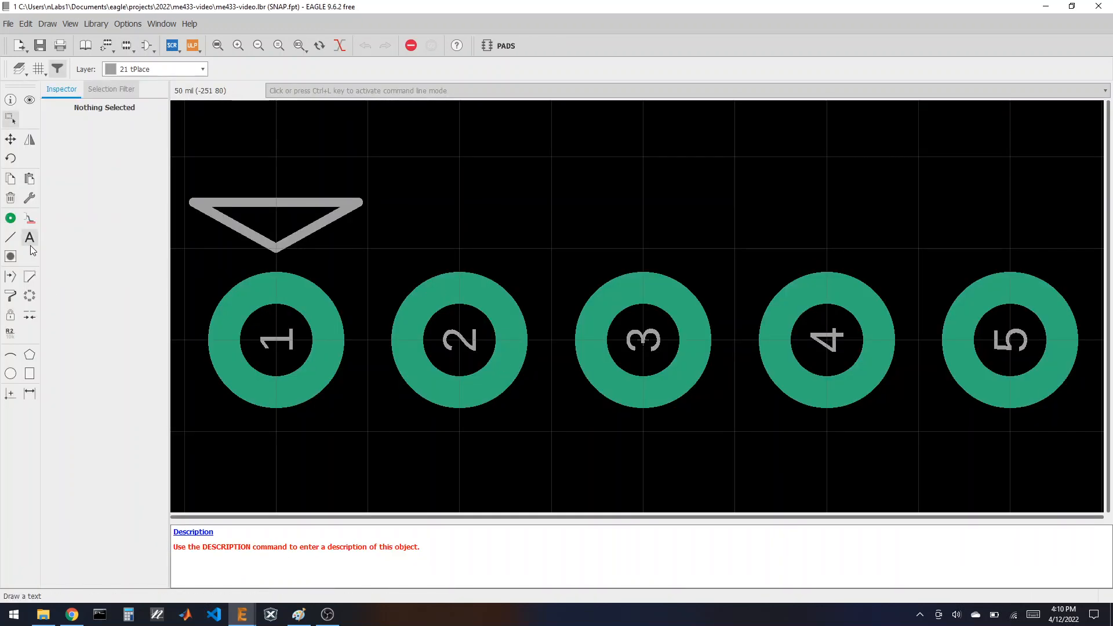
# Step: Place >NAME below SNAP's five pads with >VALUE beneath it, then return to the library overview
pyautogui.click(30, 245)
pyautogui.write('>NA')
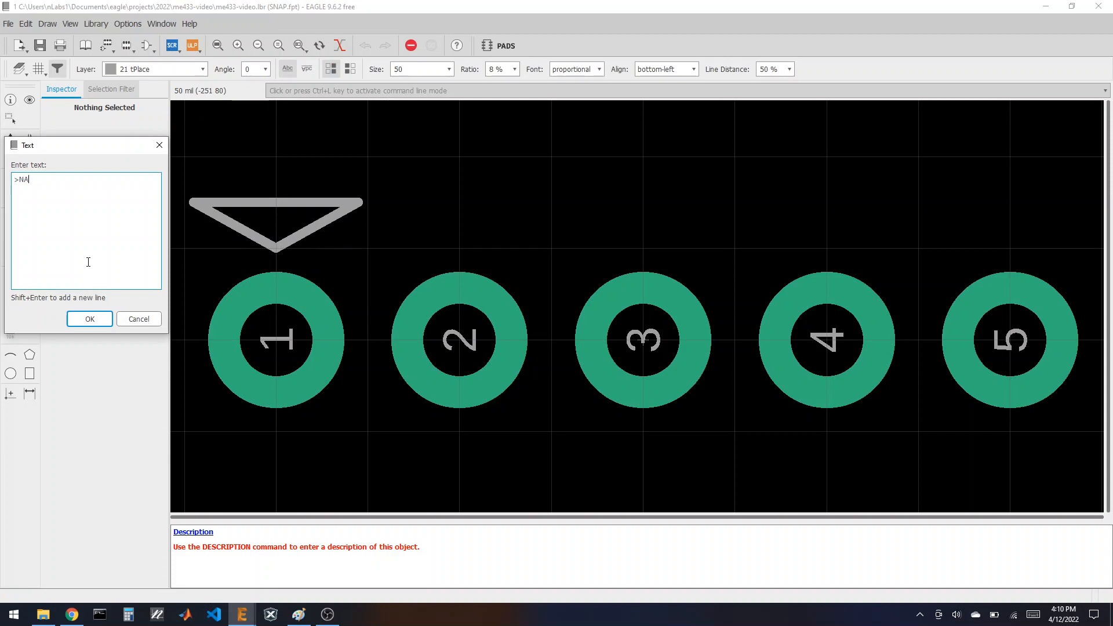
pyautogui.write('ME')
pyautogui.press('Return')
pyautogui.scroll(-2, 400, 273)
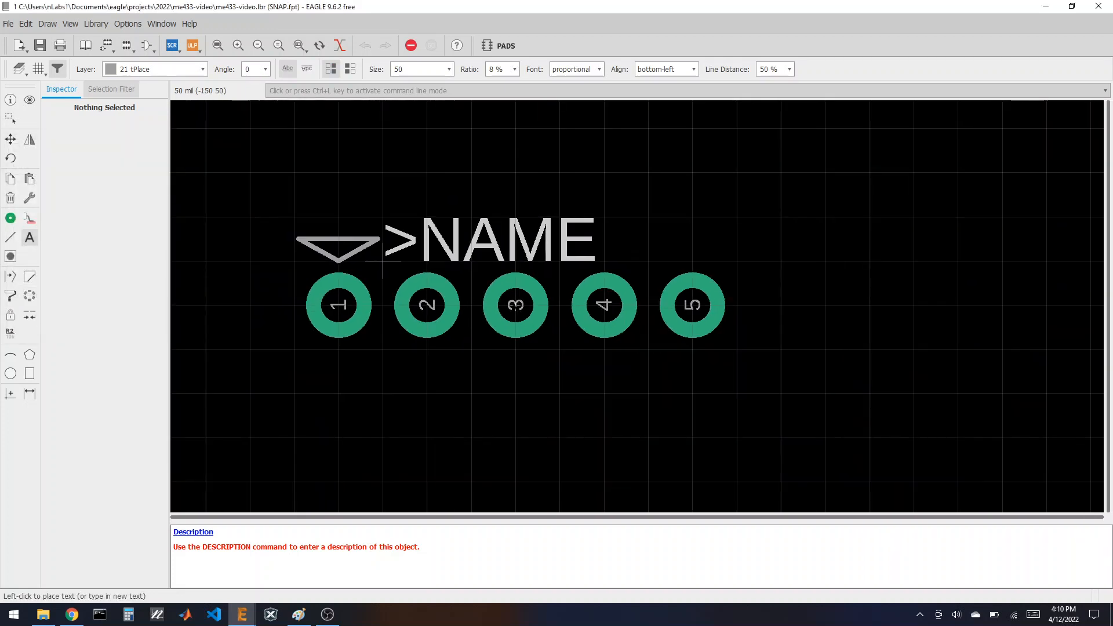
pyautogui.click(426, 394)
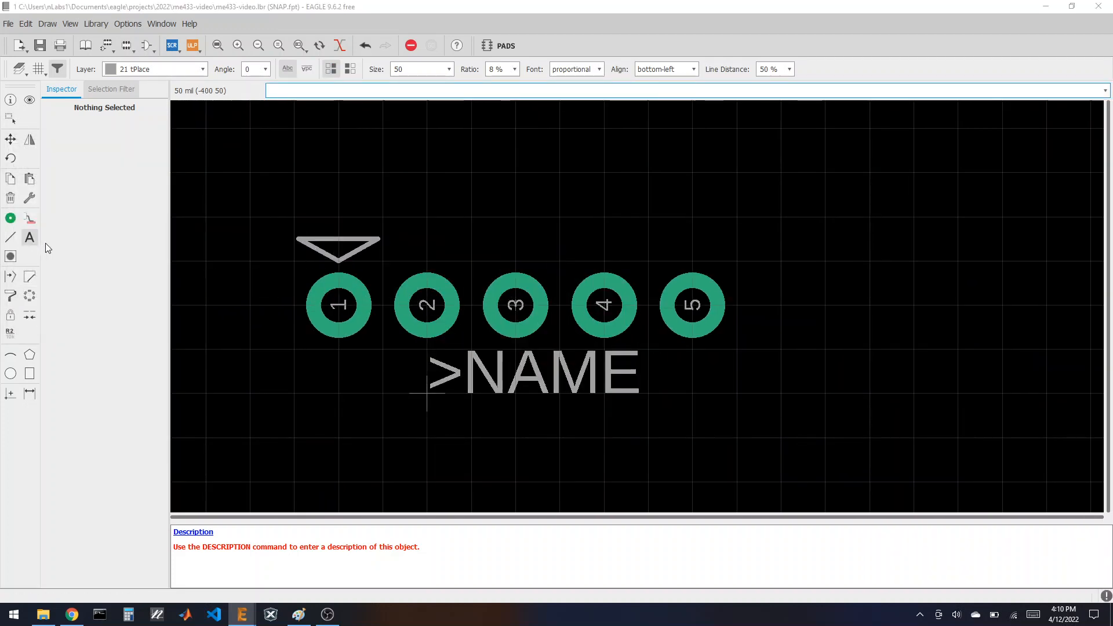
pyautogui.press('Escape')
pyautogui.write('>')
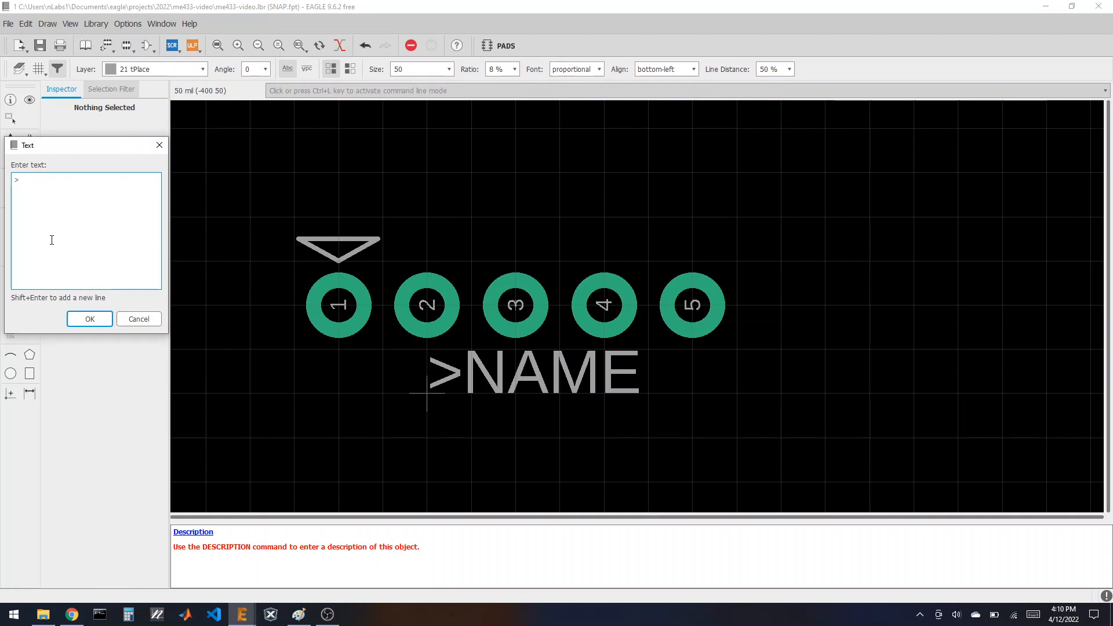
pyautogui.write('VALUE')
pyautogui.press('Return')
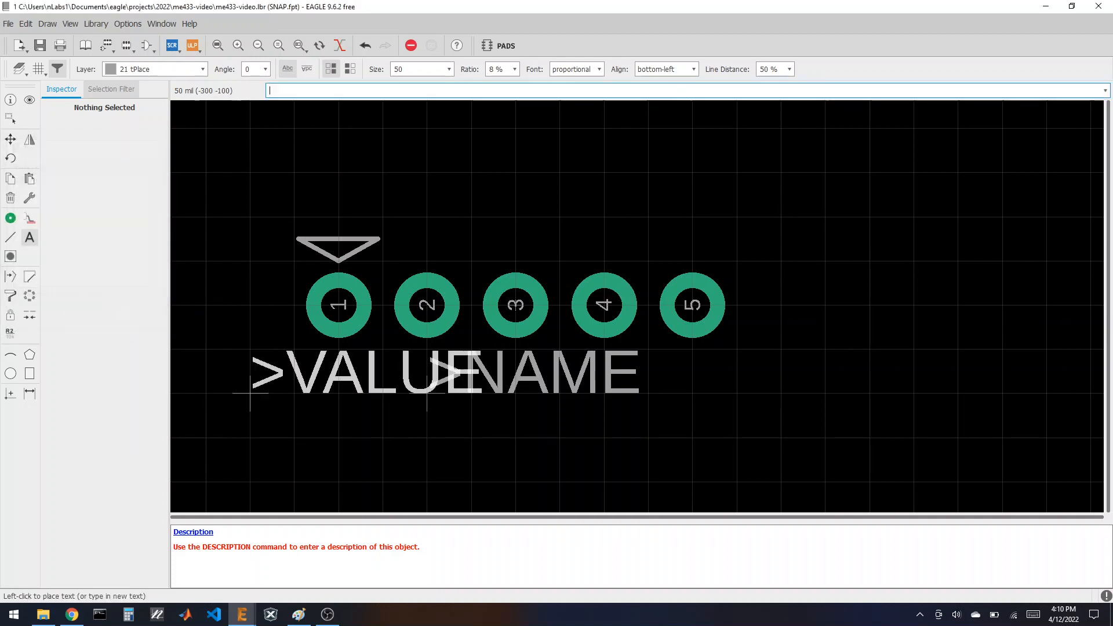
pyautogui.click(426, 439)
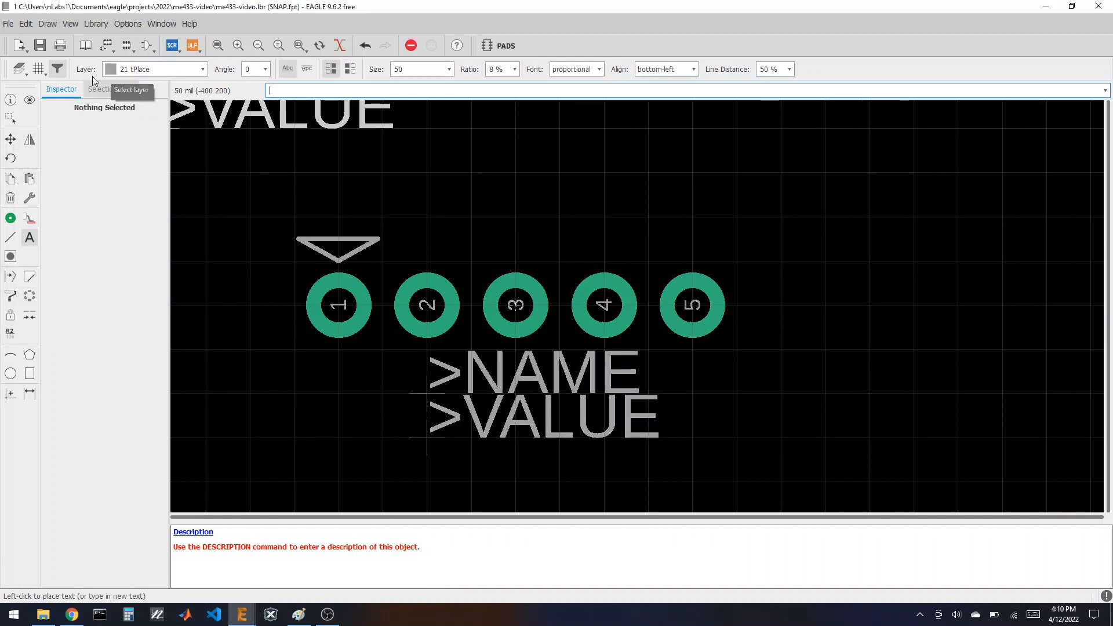
pyautogui.click(85, 45)
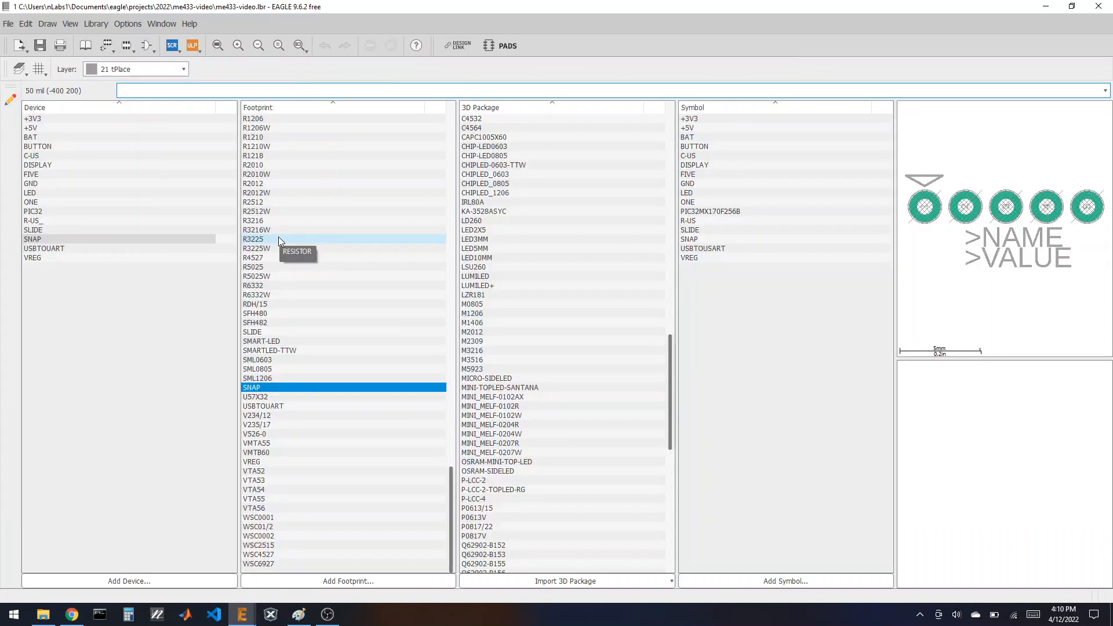
# Step: Preview the SLIDE, R-US, PIC32, LED, DISPLAY, BUTTON and BAT devices, then bring up the Chrome schematic
pyautogui.click(39, 230)
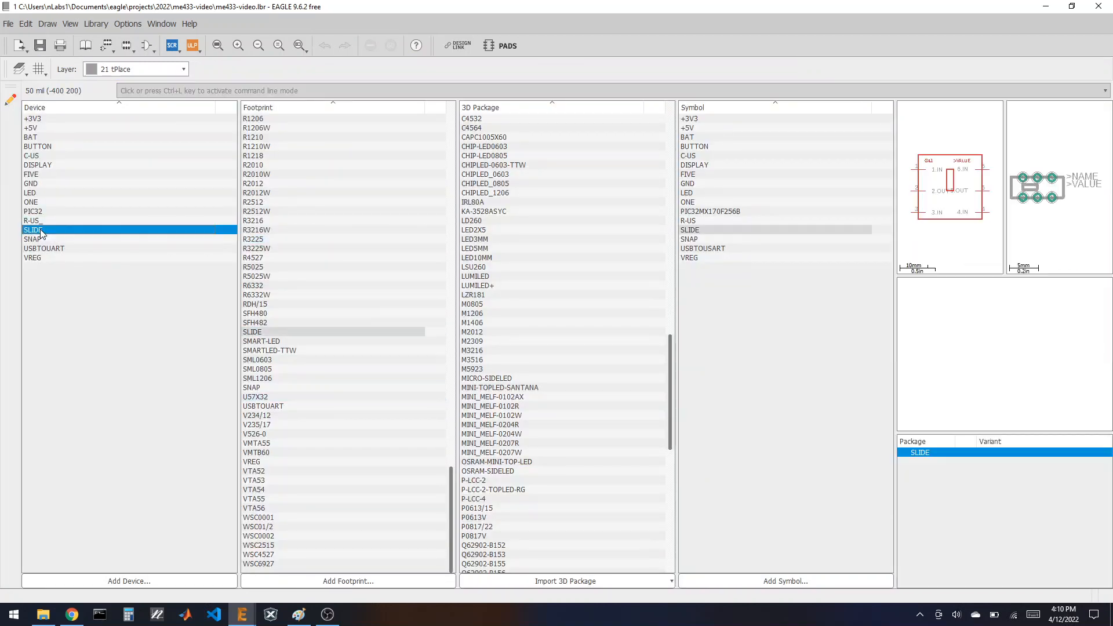
pyautogui.click(40, 221)
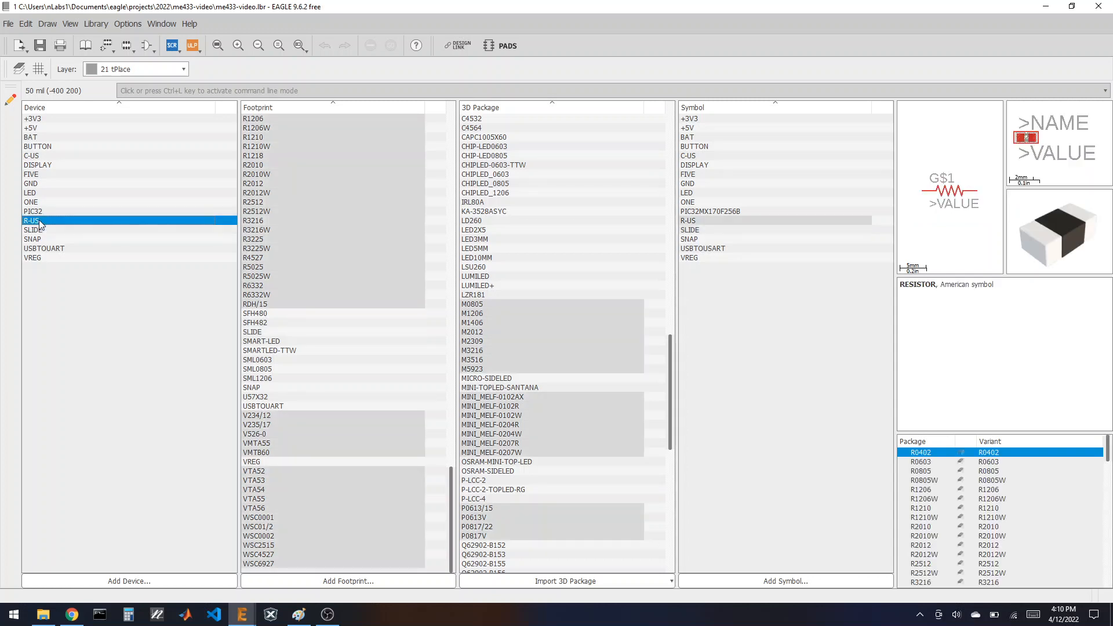
pyautogui.click(42, 212)
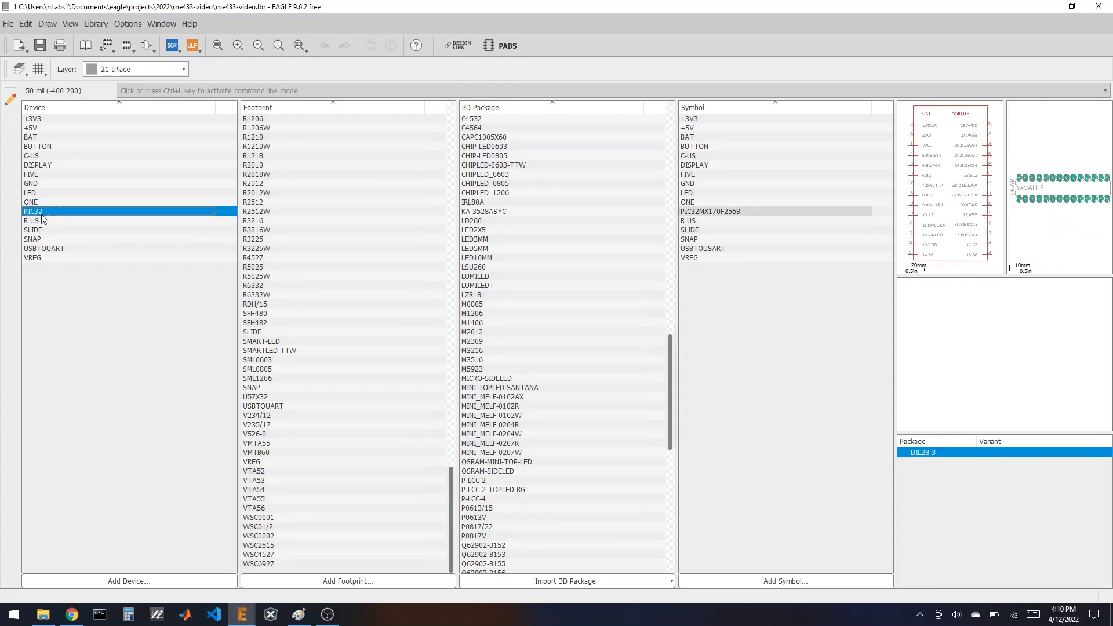
pyautogui.click(41, 194)
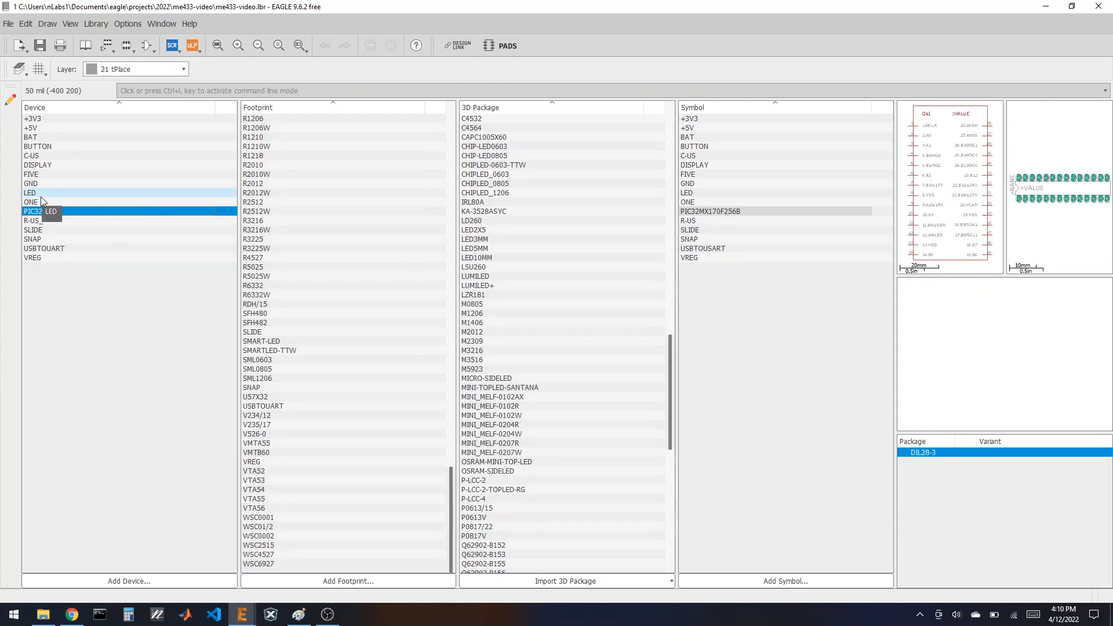
pyautogui.click(46, 165)
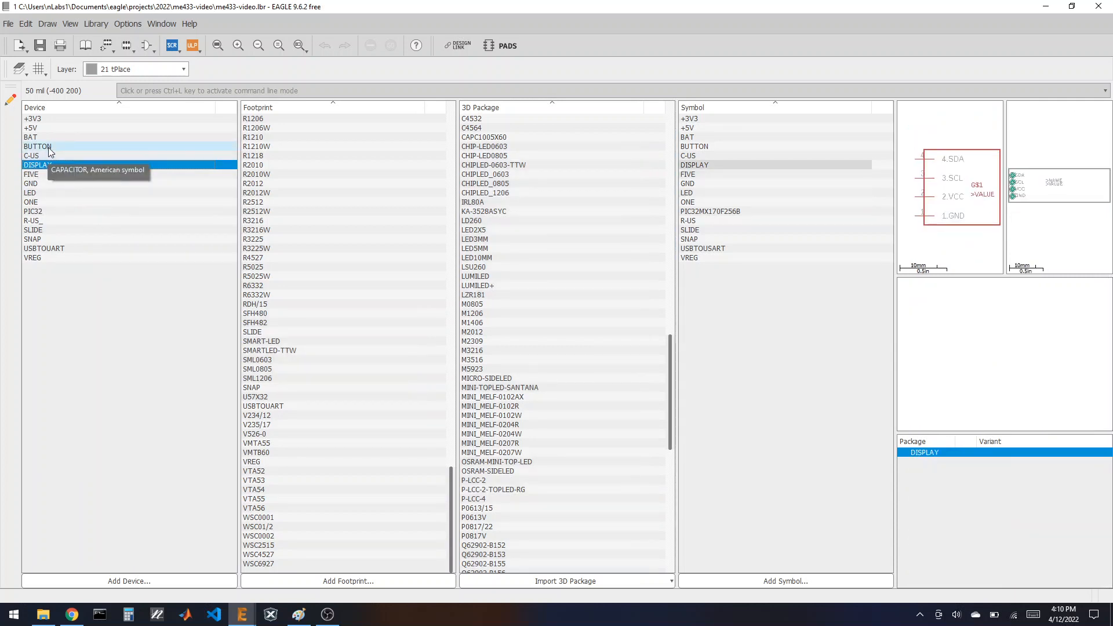
pyautogui.click(48, 147)
pyautogui.click(47, 139)
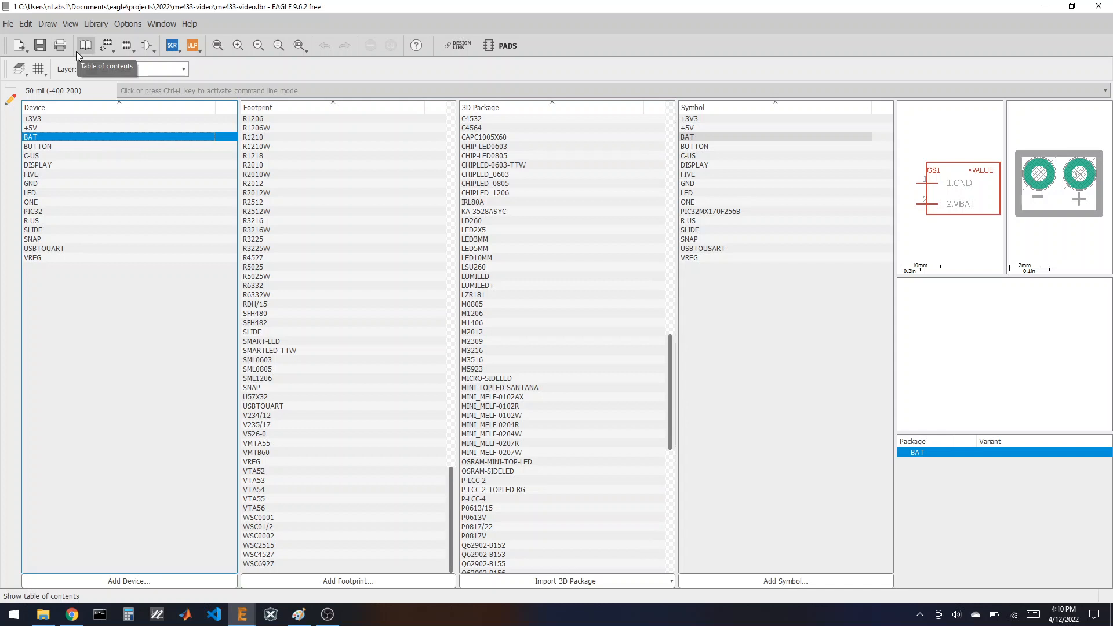
pyautogui.click(72, 614)
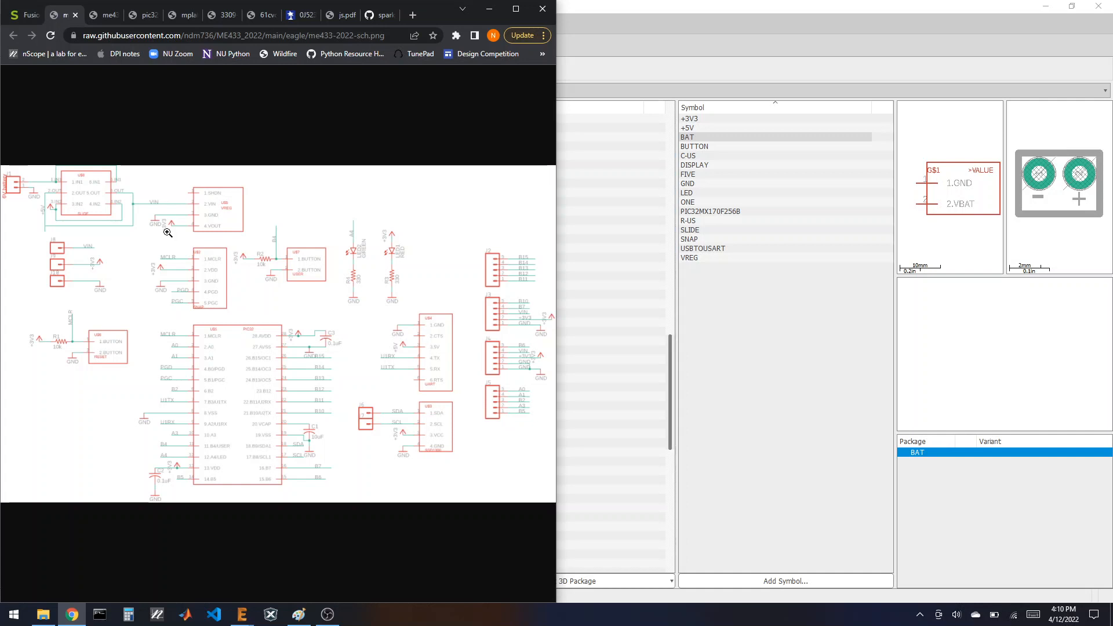
# Step: Show the me433-2022-pcb.png board layout image in Chrome, then switch to OBS Studio
pyautogui.click(104, 15)
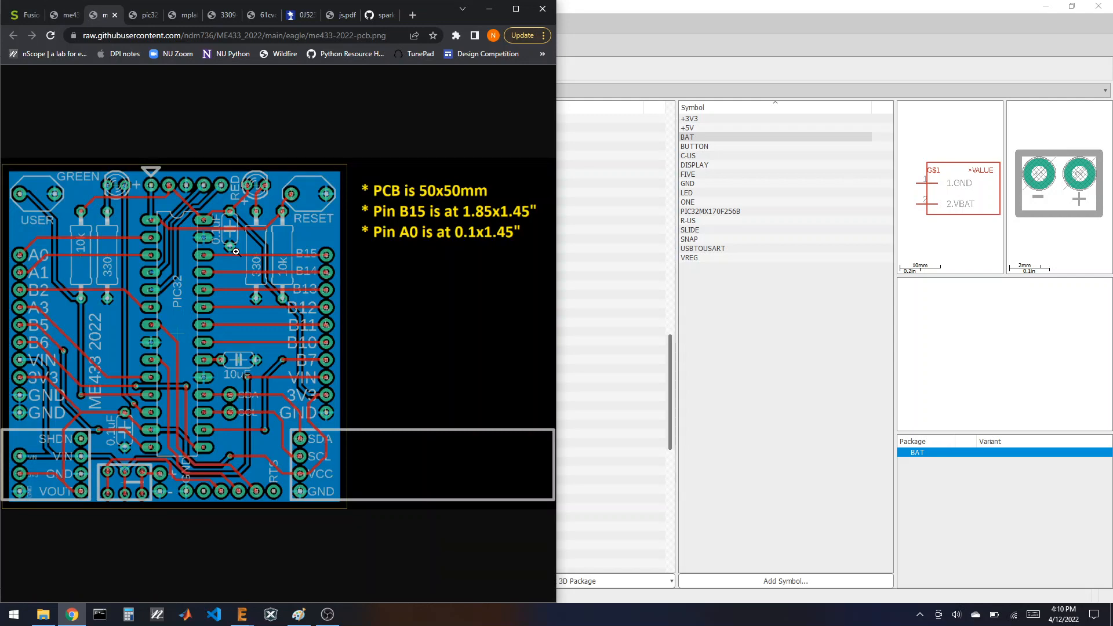
pyautogui.click(328, 615)
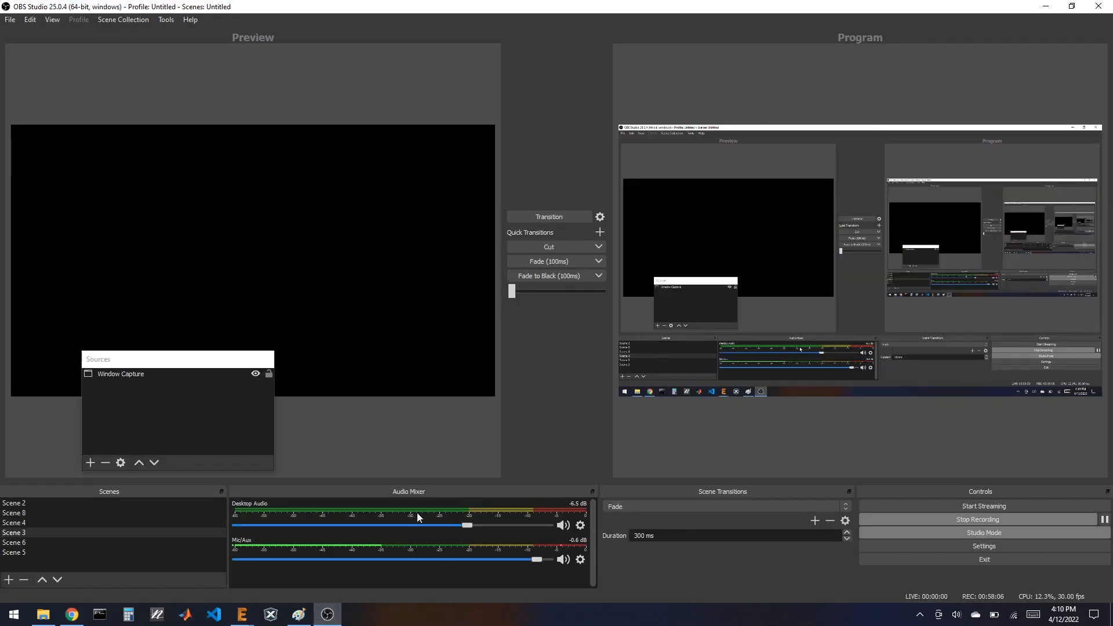